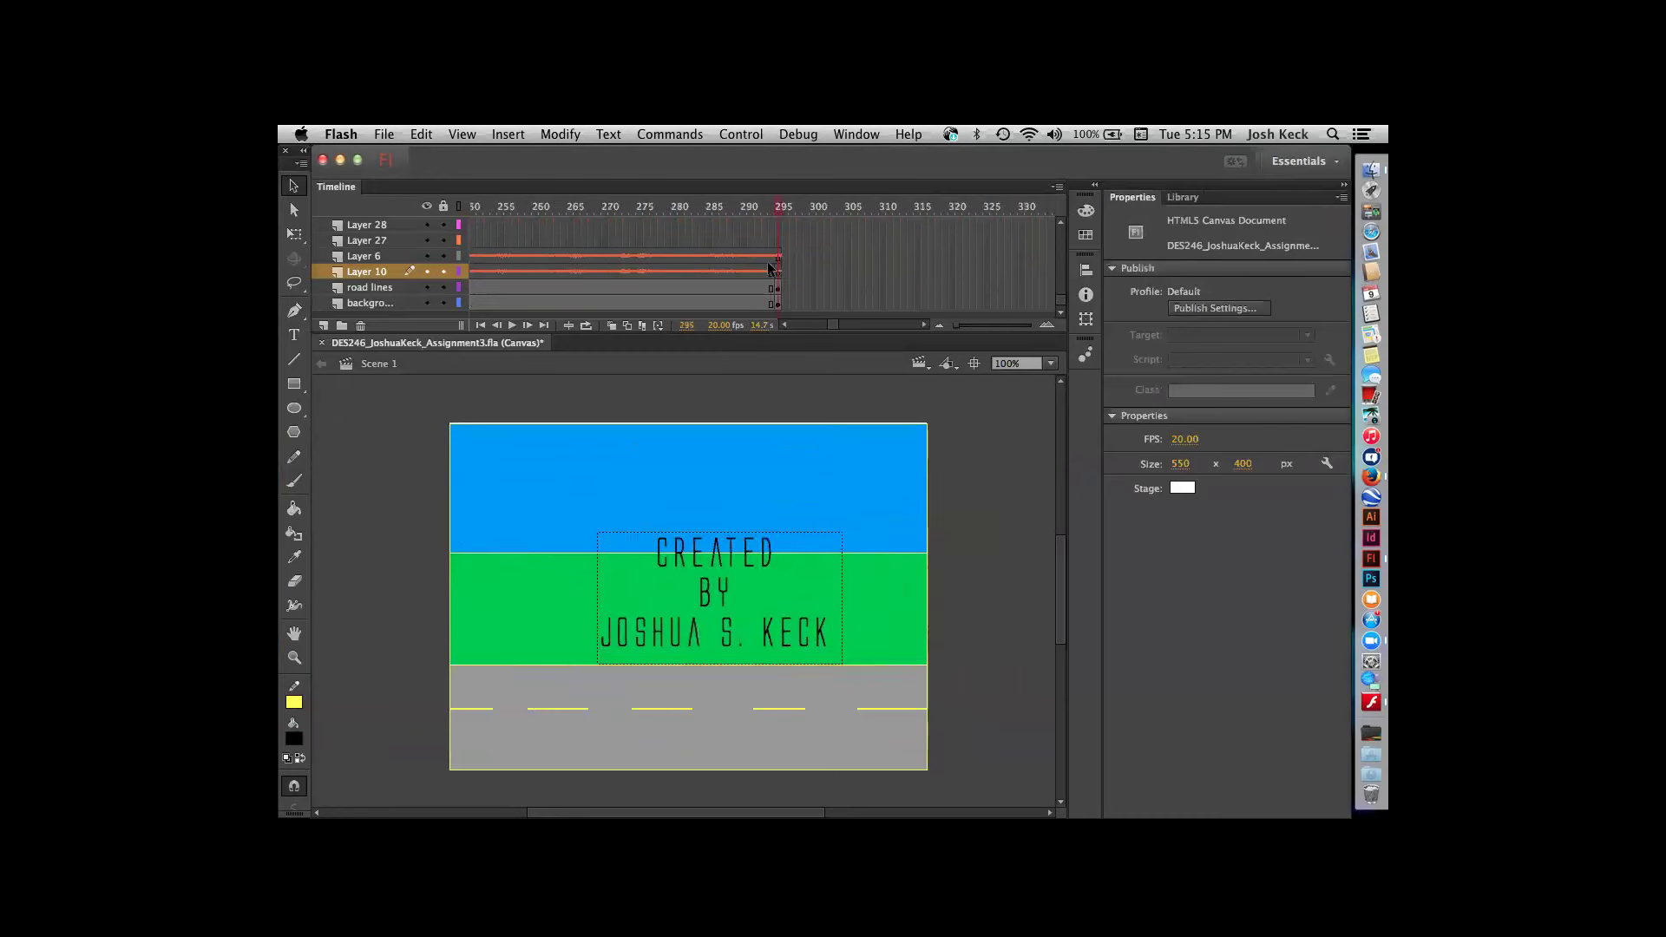
- Check the sound settings of frame 294 on Layer 6, and open the Assignment 4 SWF from the desktop
left_click(769, 257)
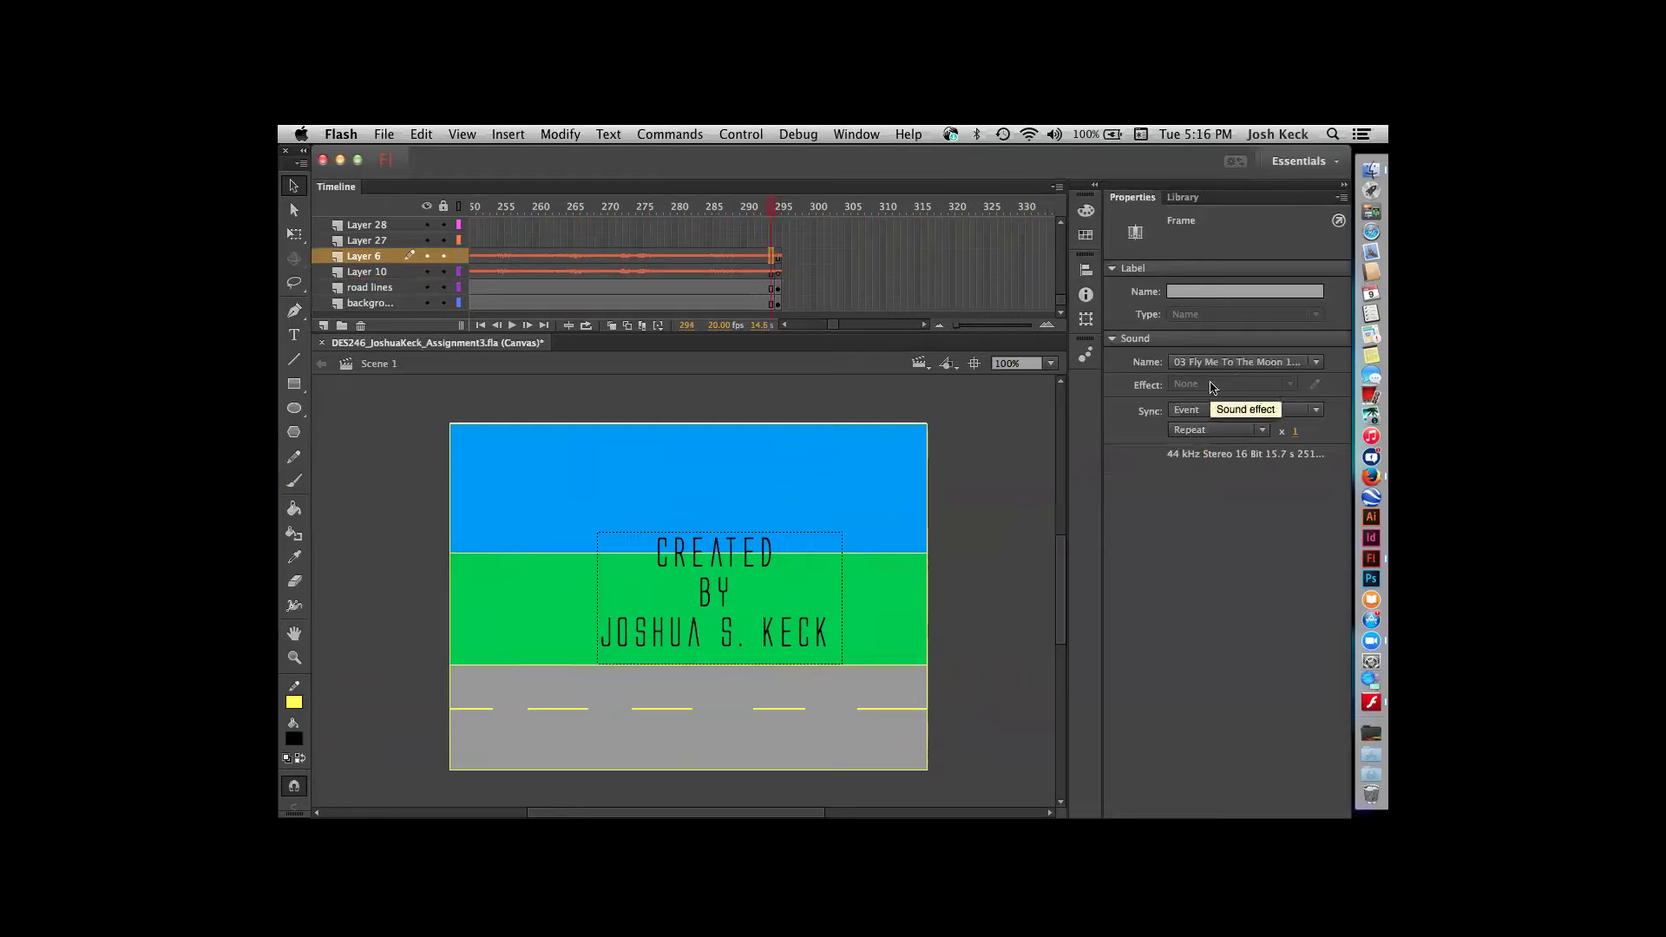
left_click(341, 162)
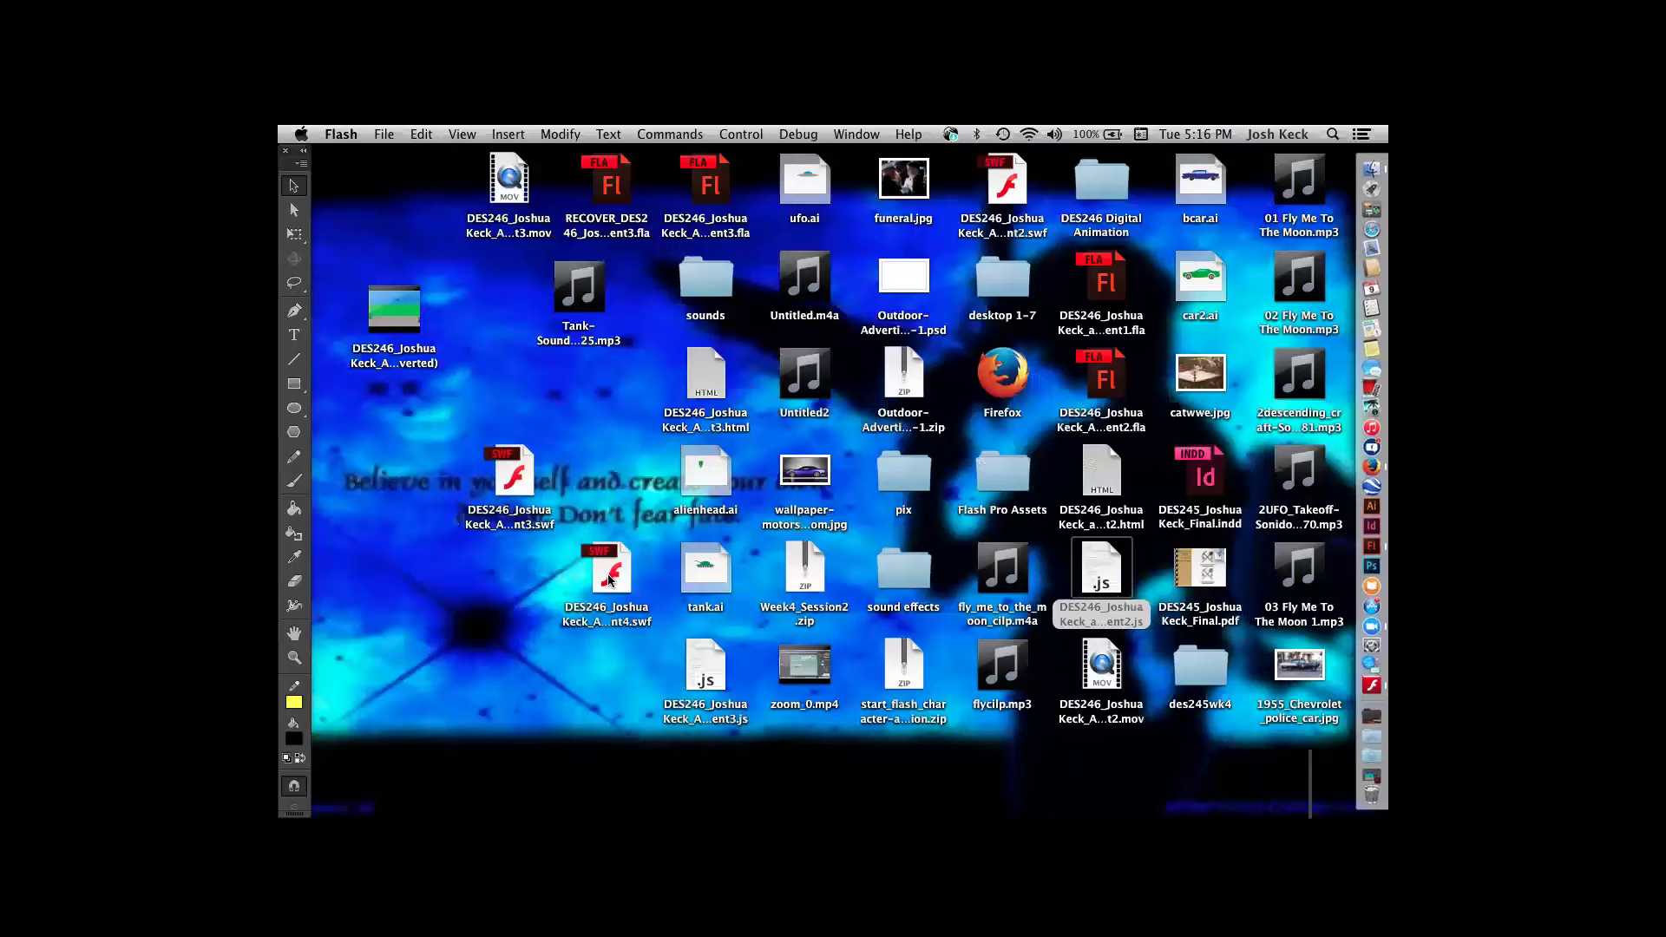
left_click(608, 578)
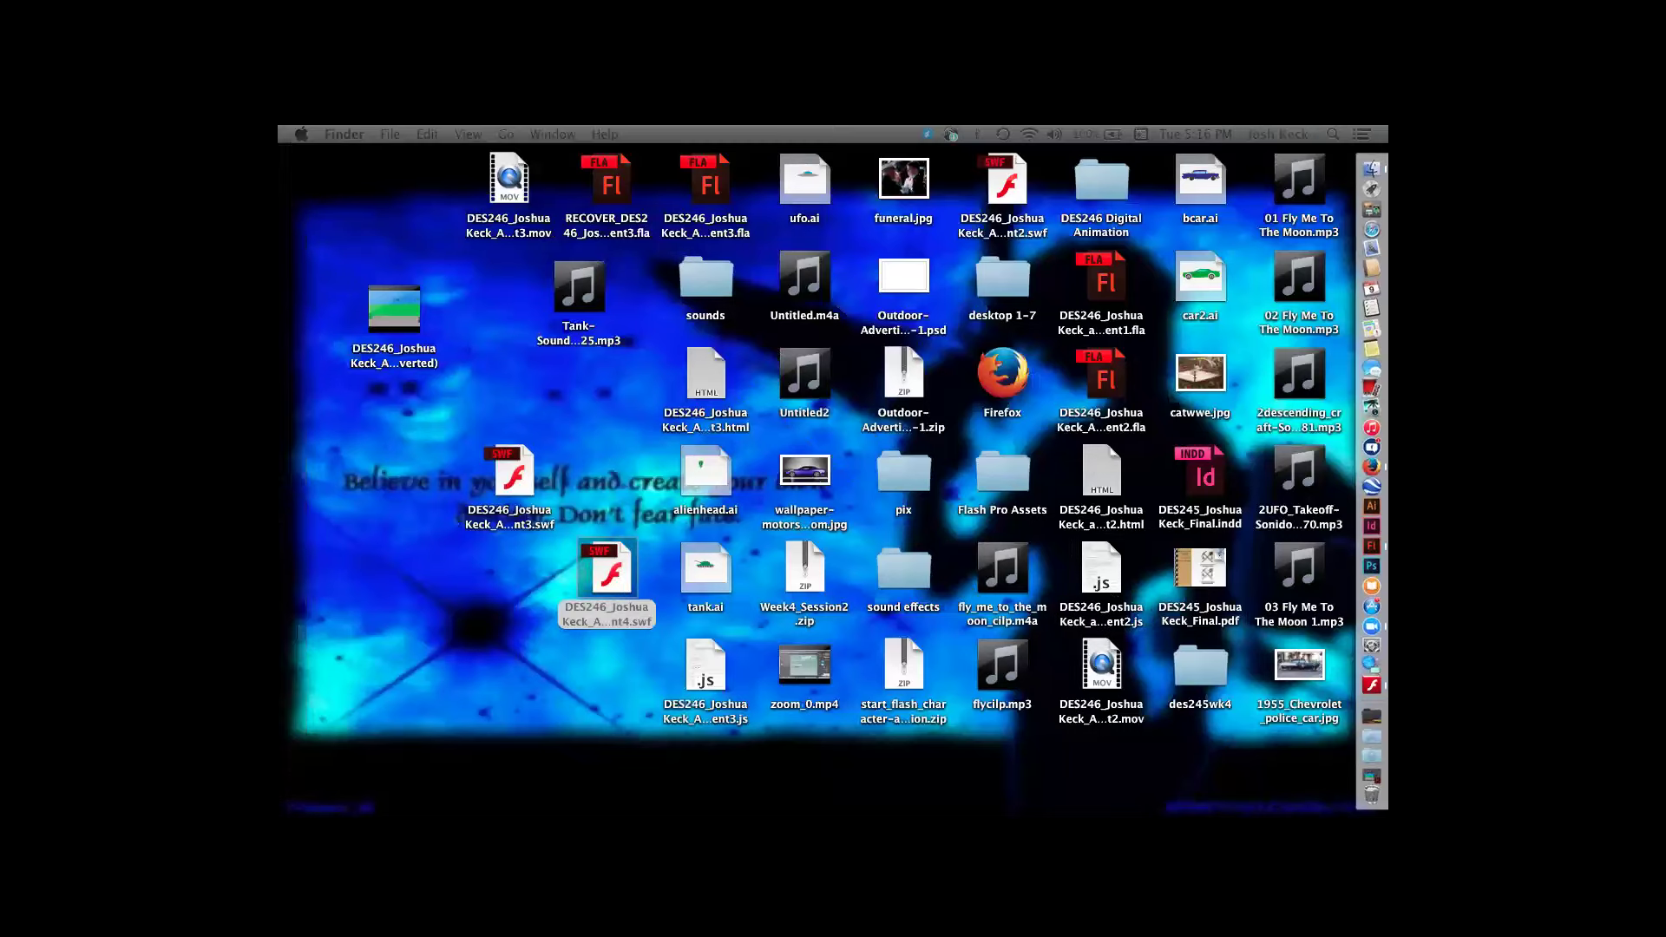
key("super+o")
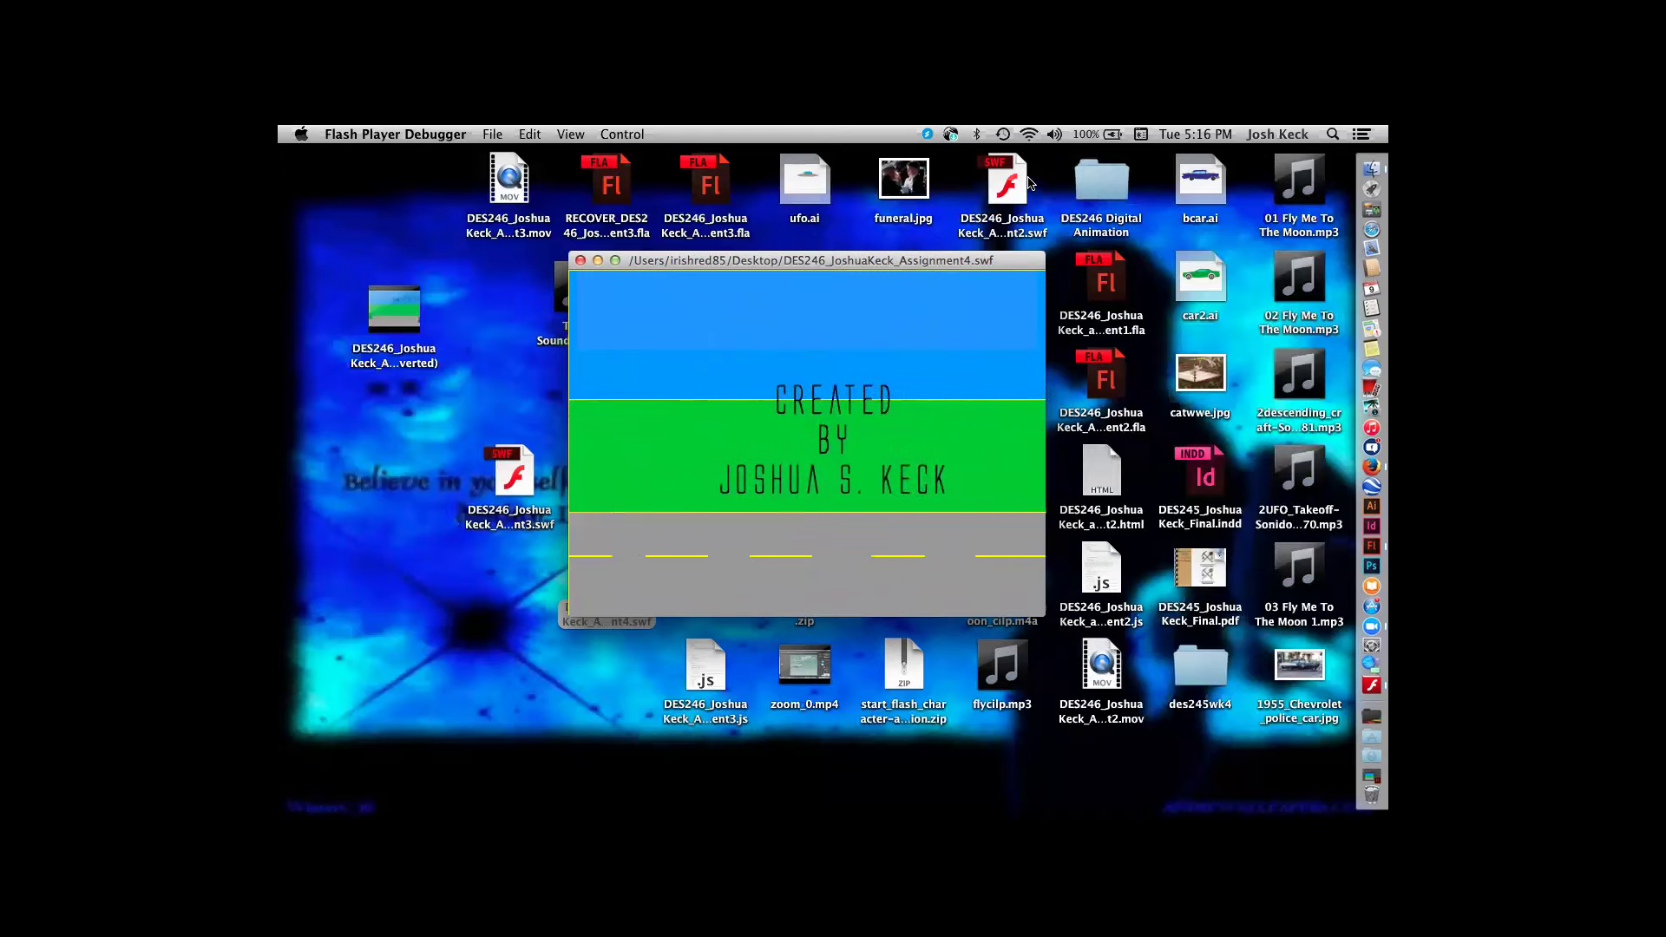
- Test clicking in the playing SWF movie, dismiss all ActionScript errors, and close the player window
left_click(778, 531)
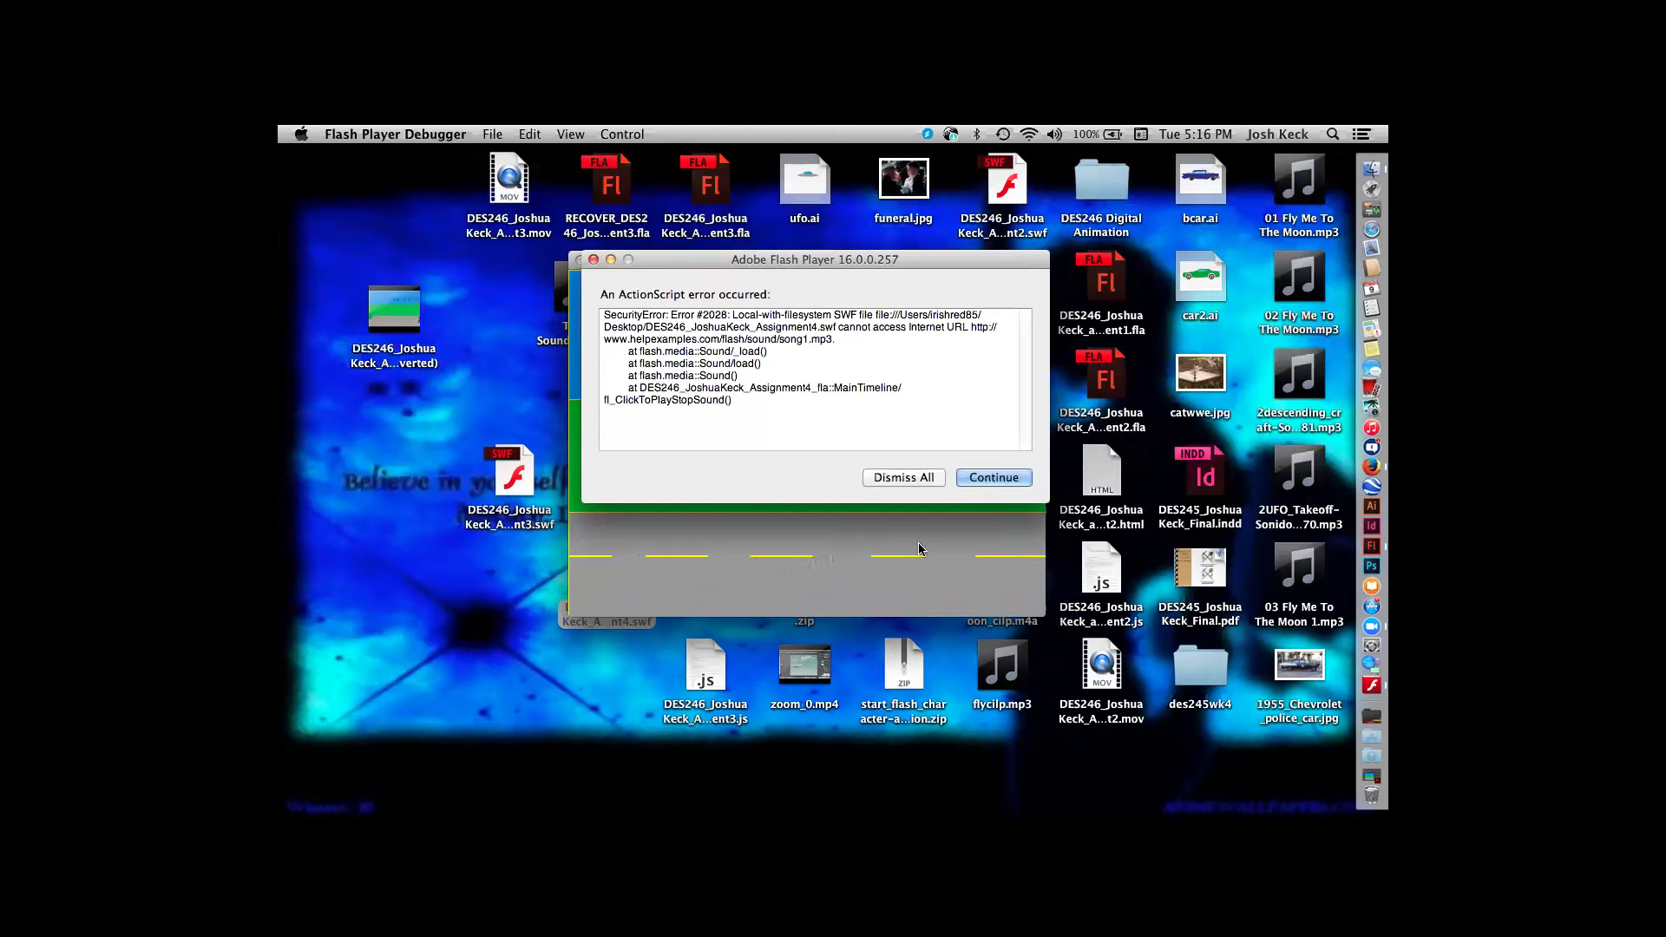
left_click(979, 480)
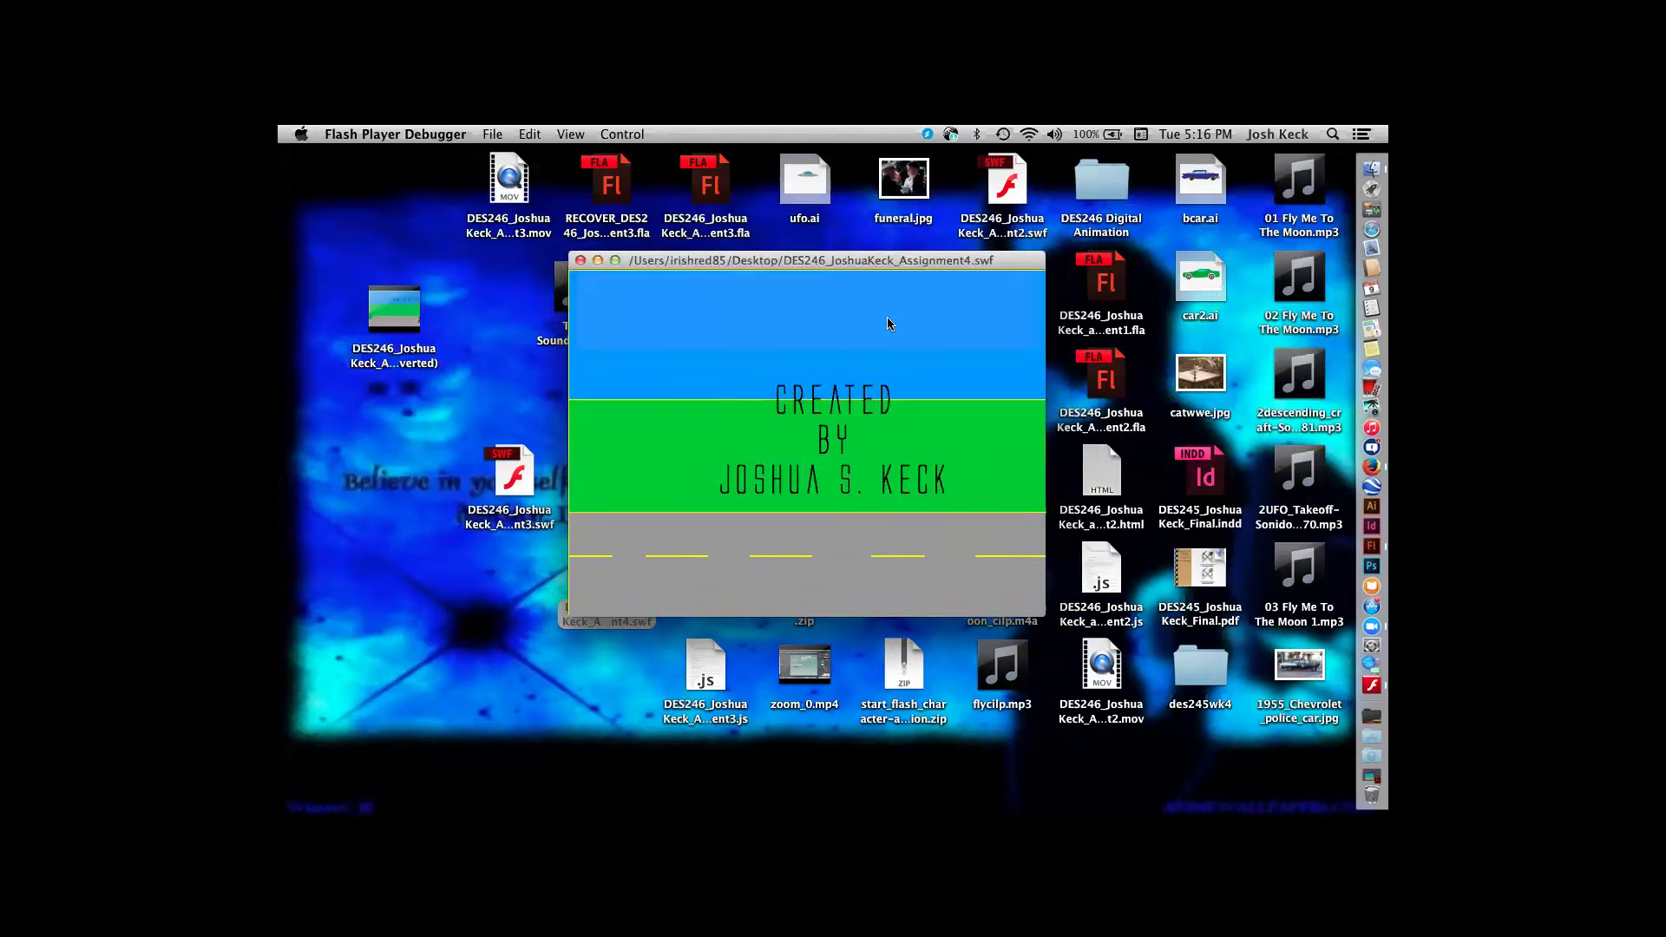
left_click(800, 423)
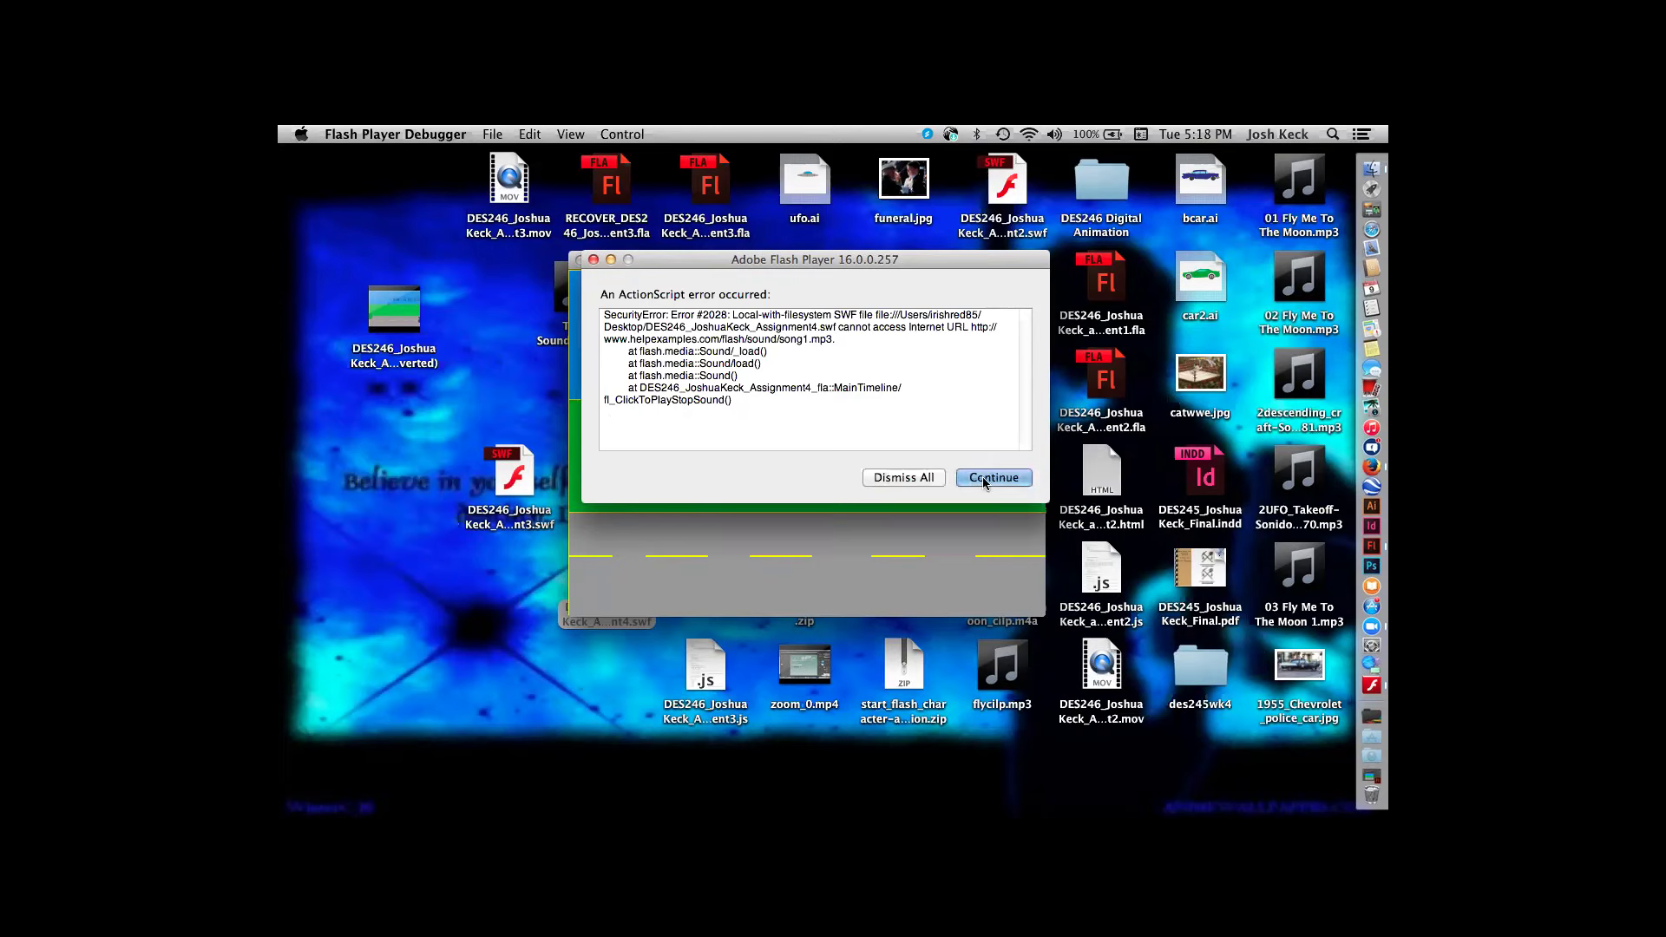
left_click(911, 478)
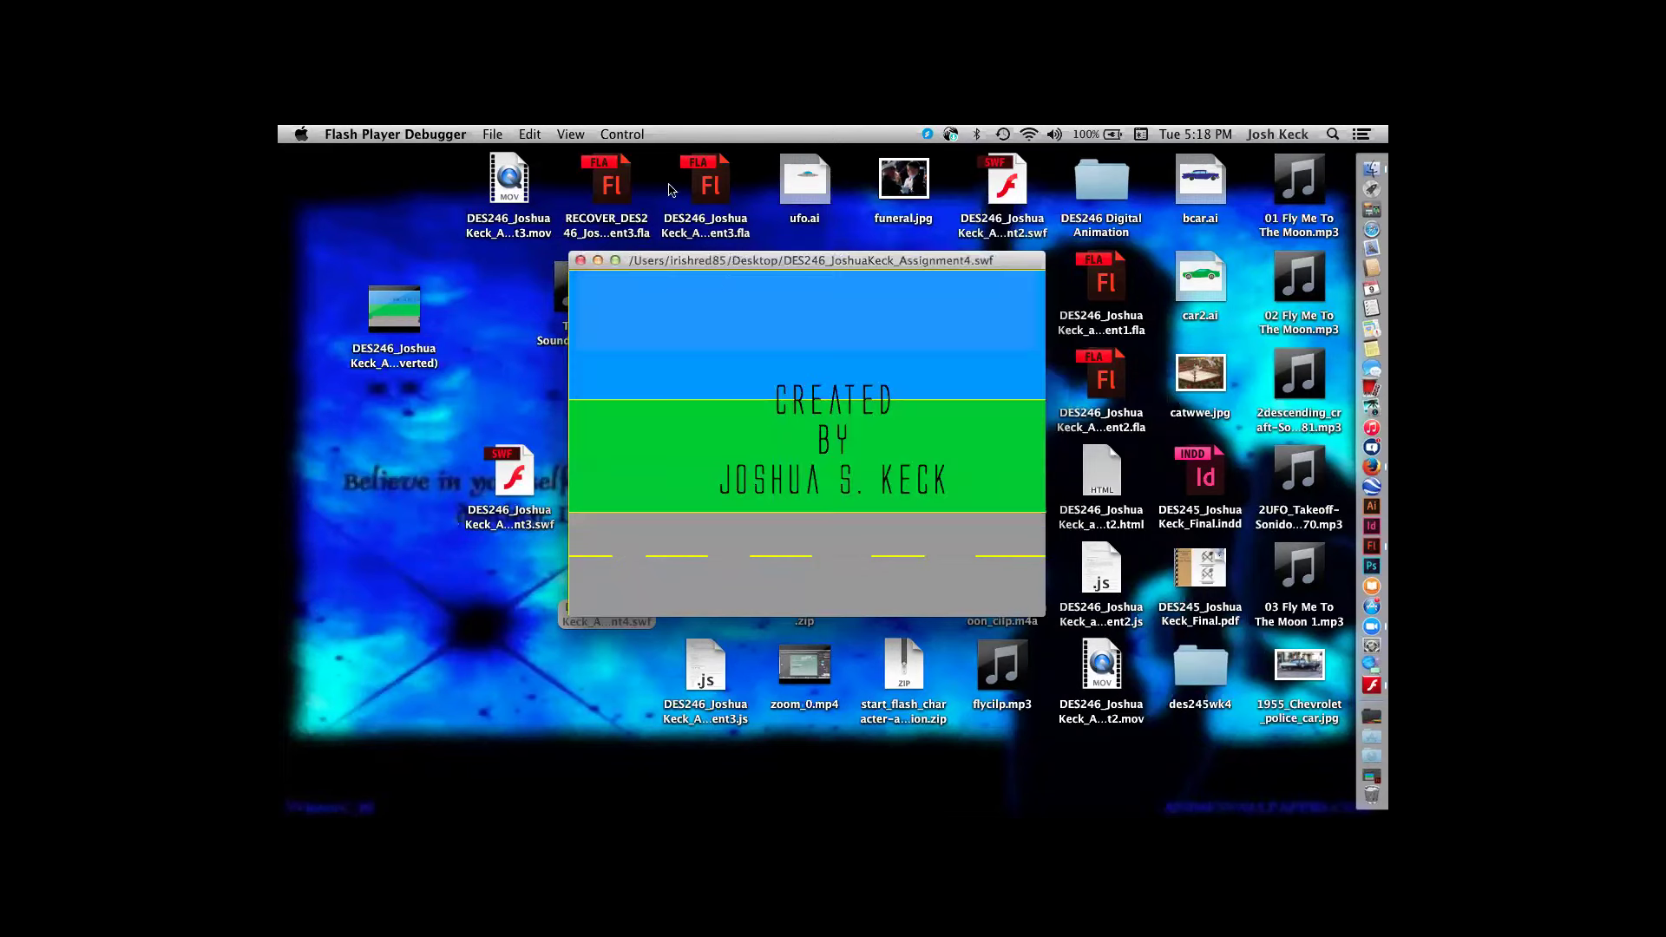
left_click(580, 263)
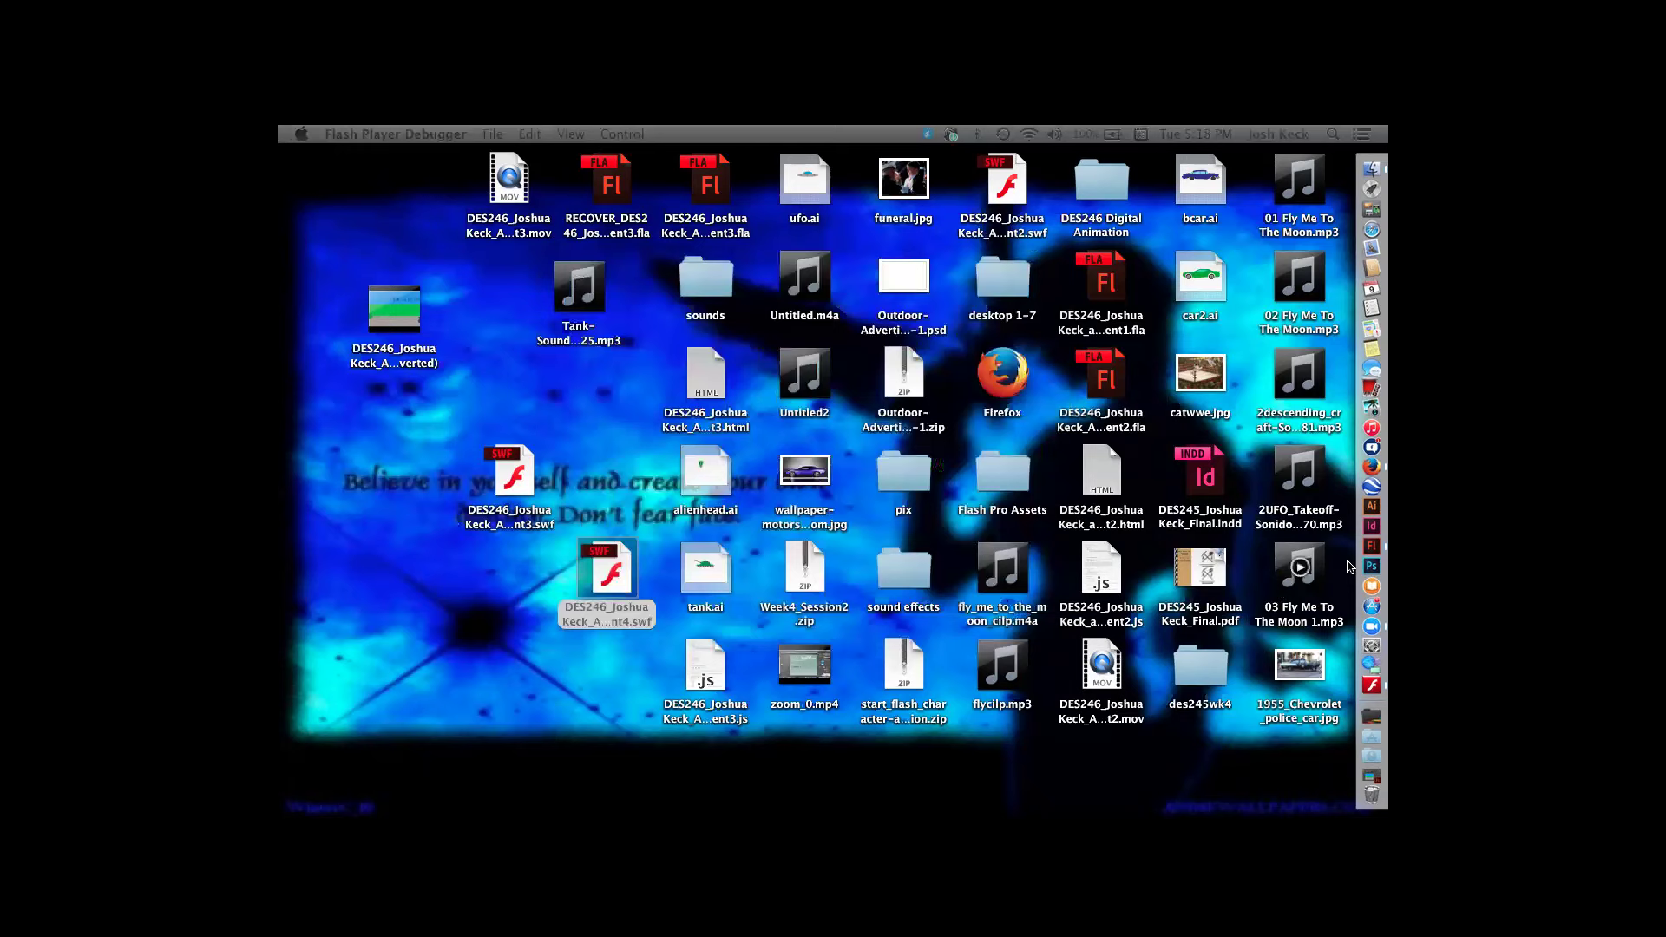
- Back in Flash, view the Car Drive By sound in the Library and widen the Name column to read the full audio file names
left_click(1371, 545)
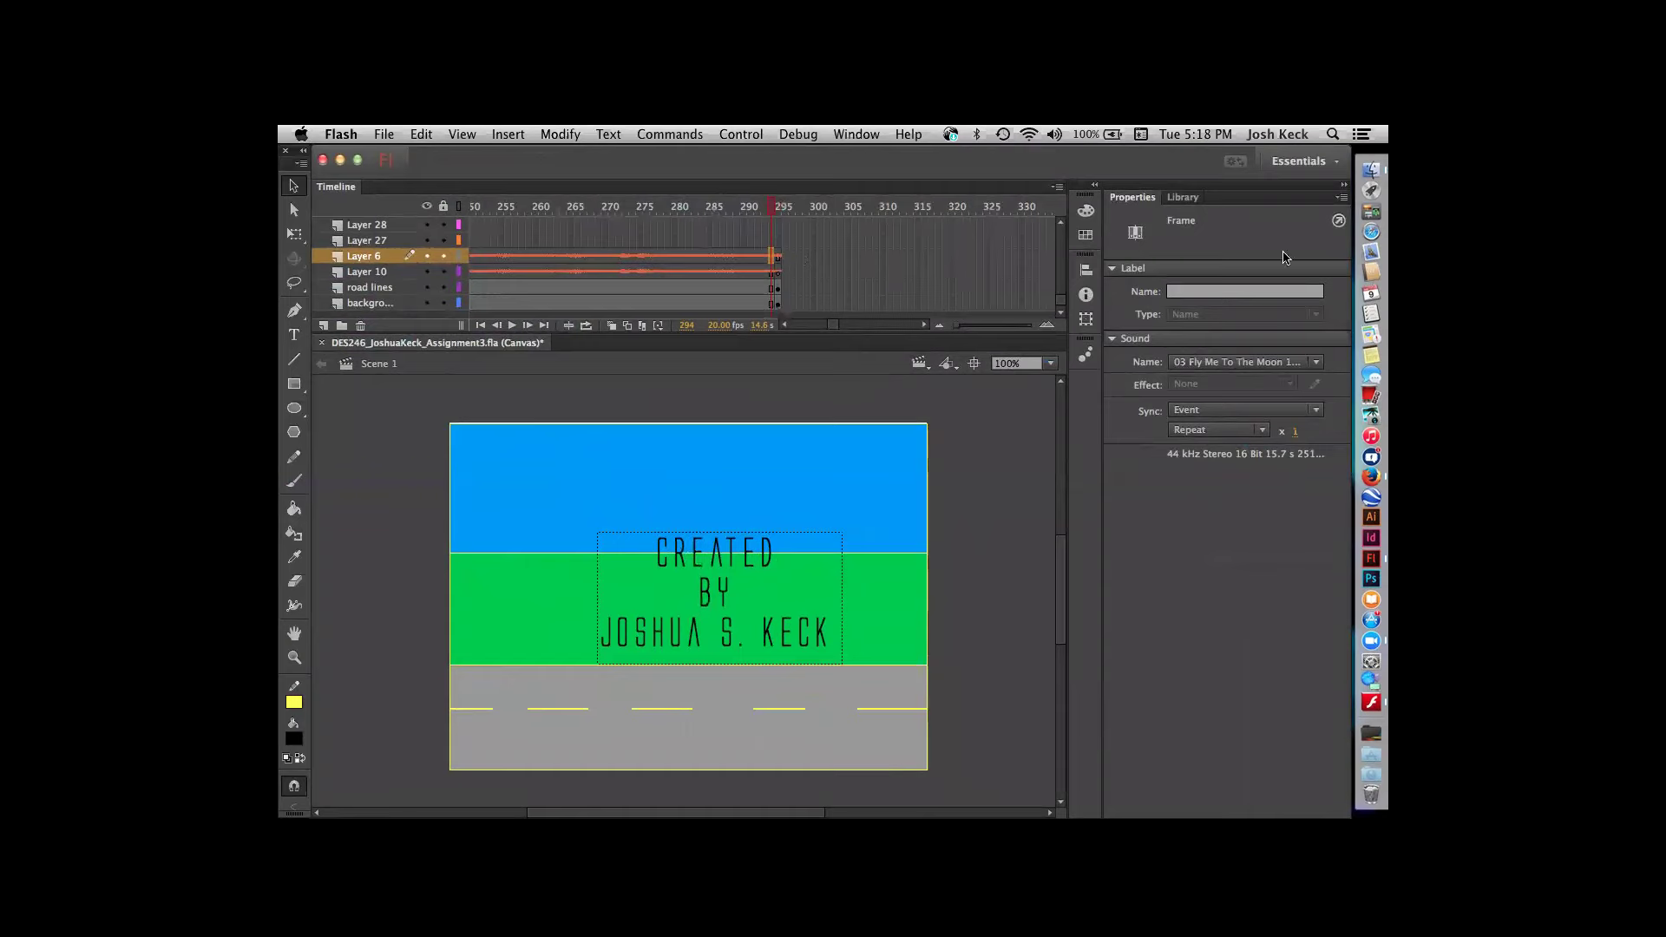
left_click(1182, 197)
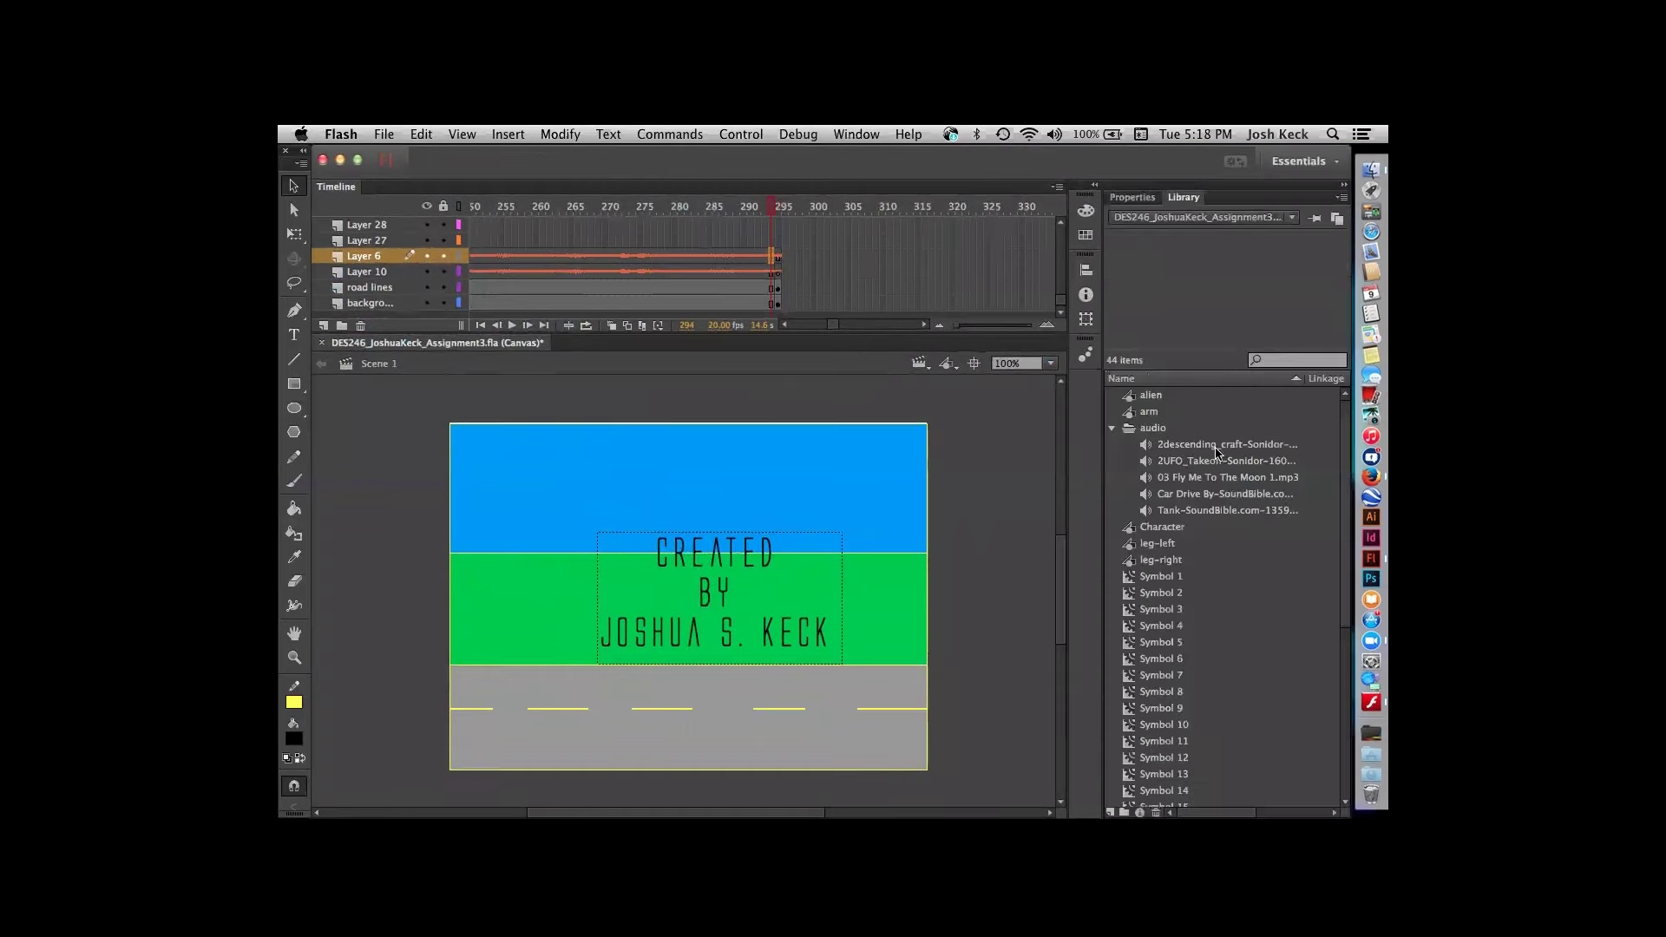
left_click(1221, 496)
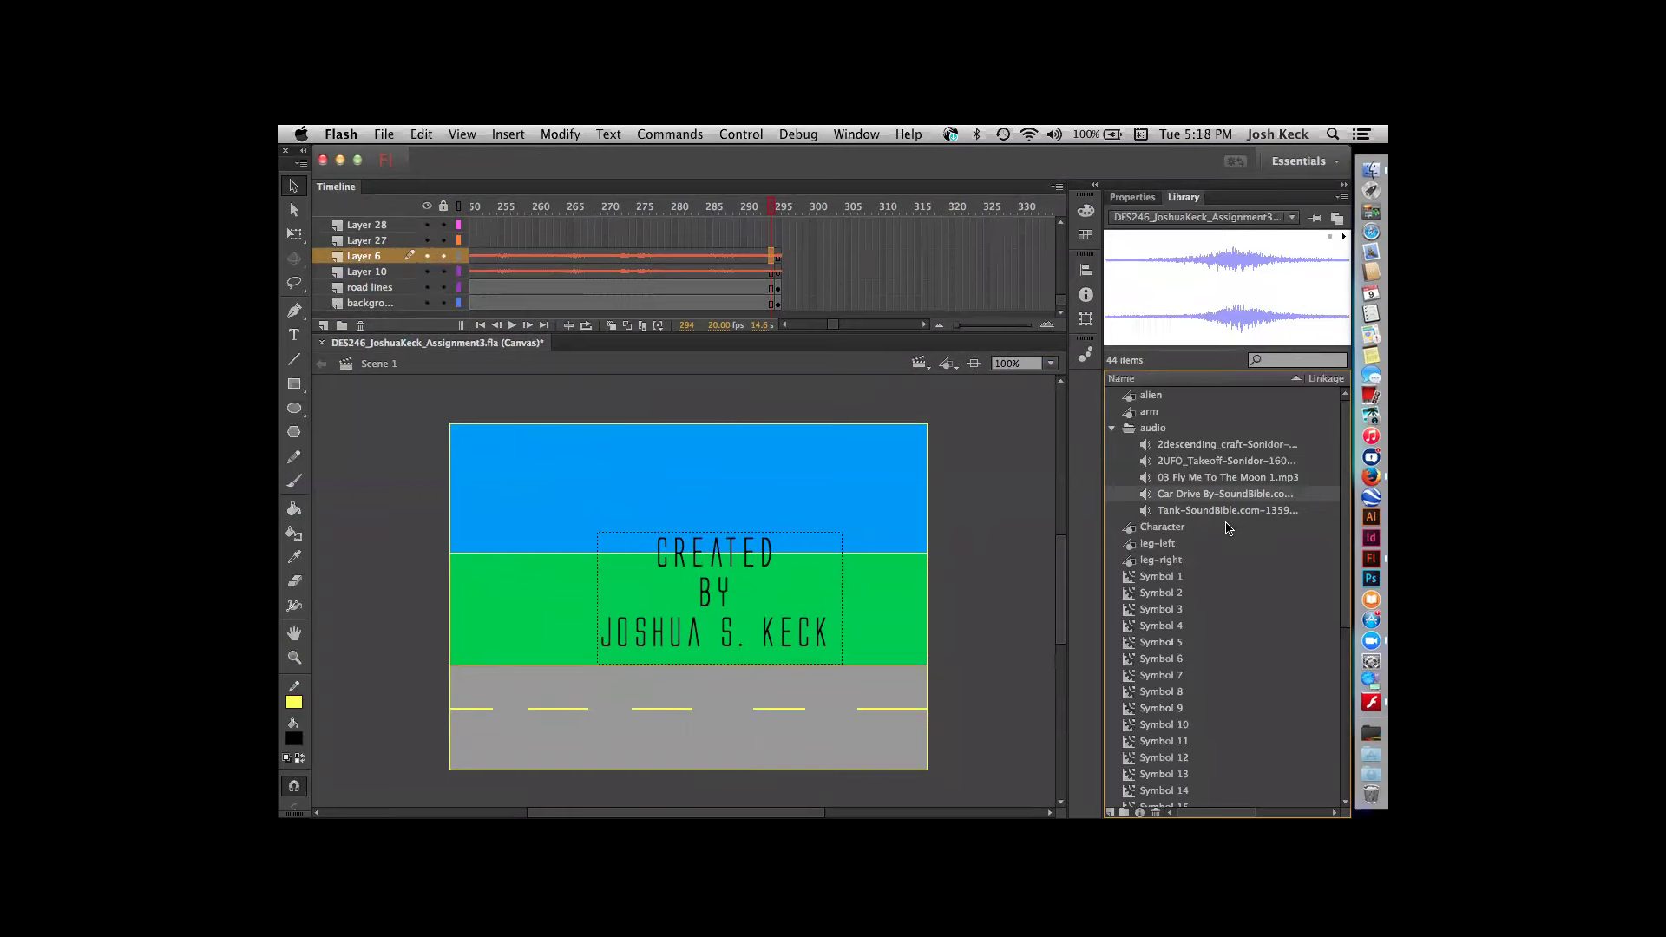
left_click_drag(1107, 496, 906, 484)
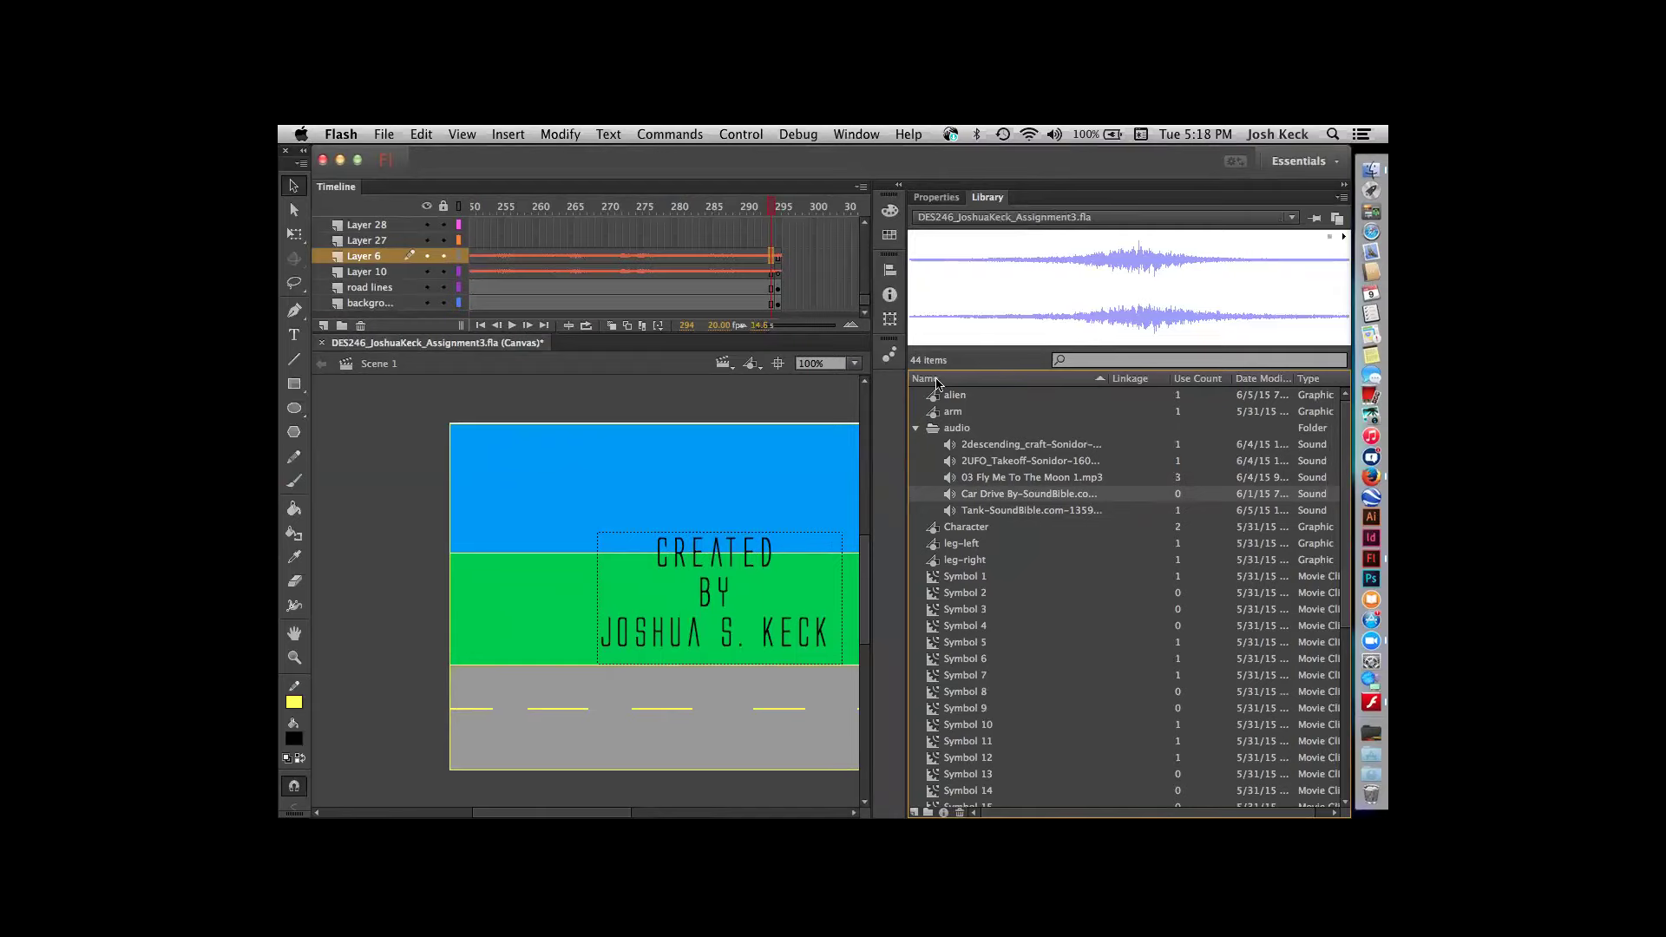
left_click_drag(1111, 379, 1247, 379)
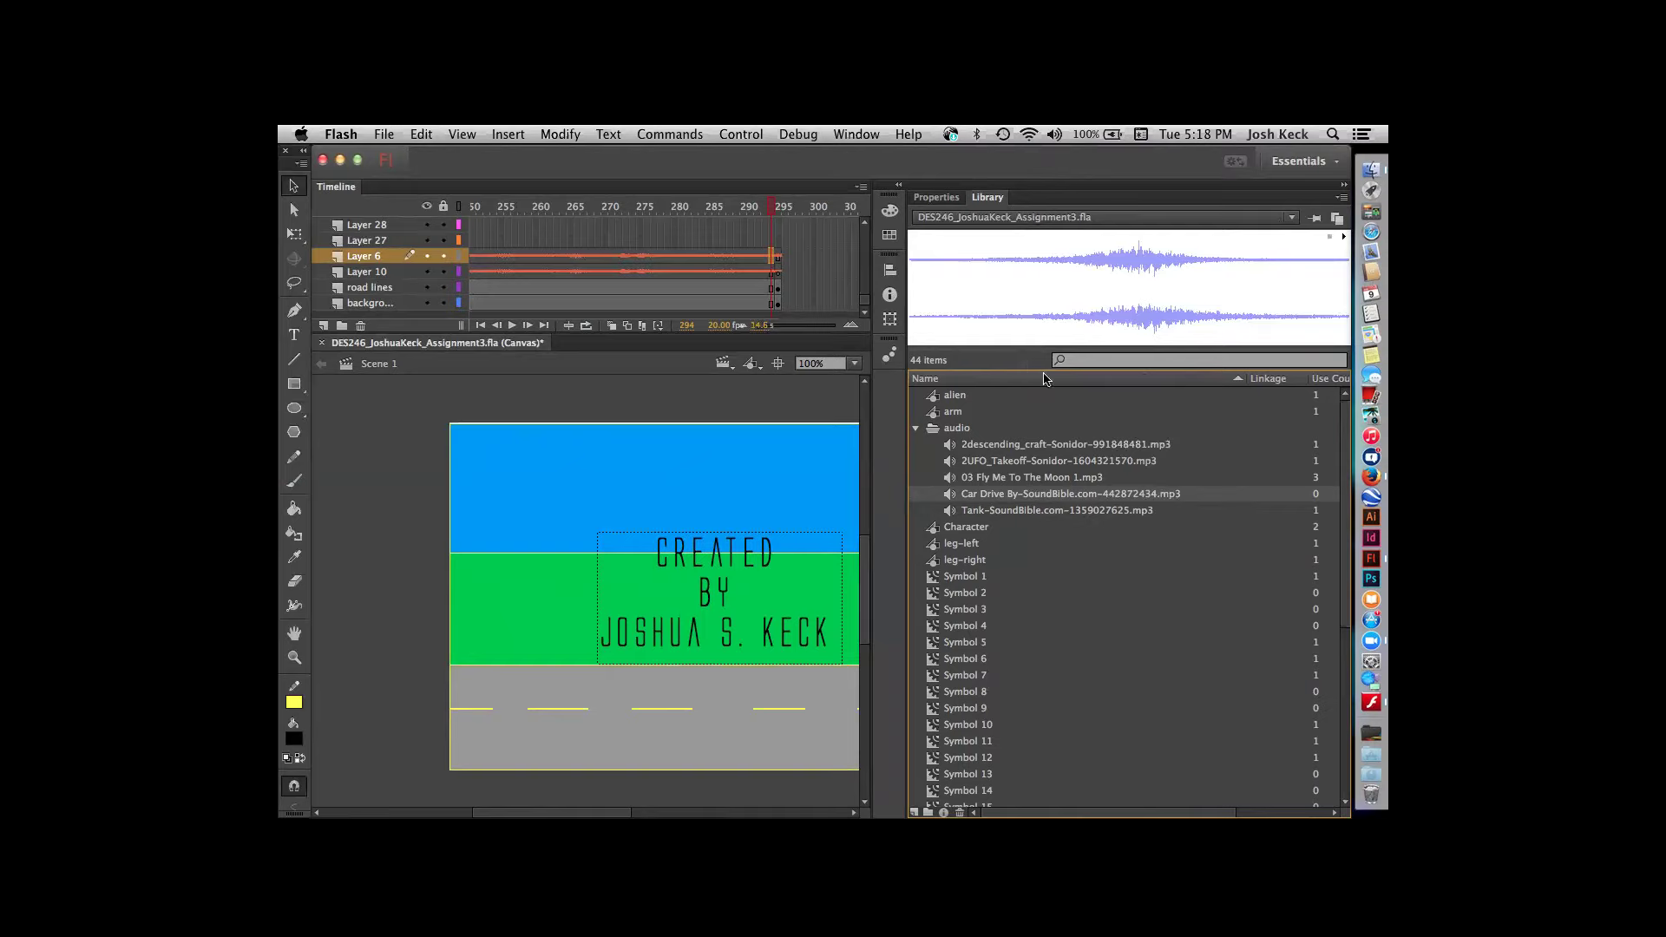
left_click_drag(907, 514, 1105, 512)
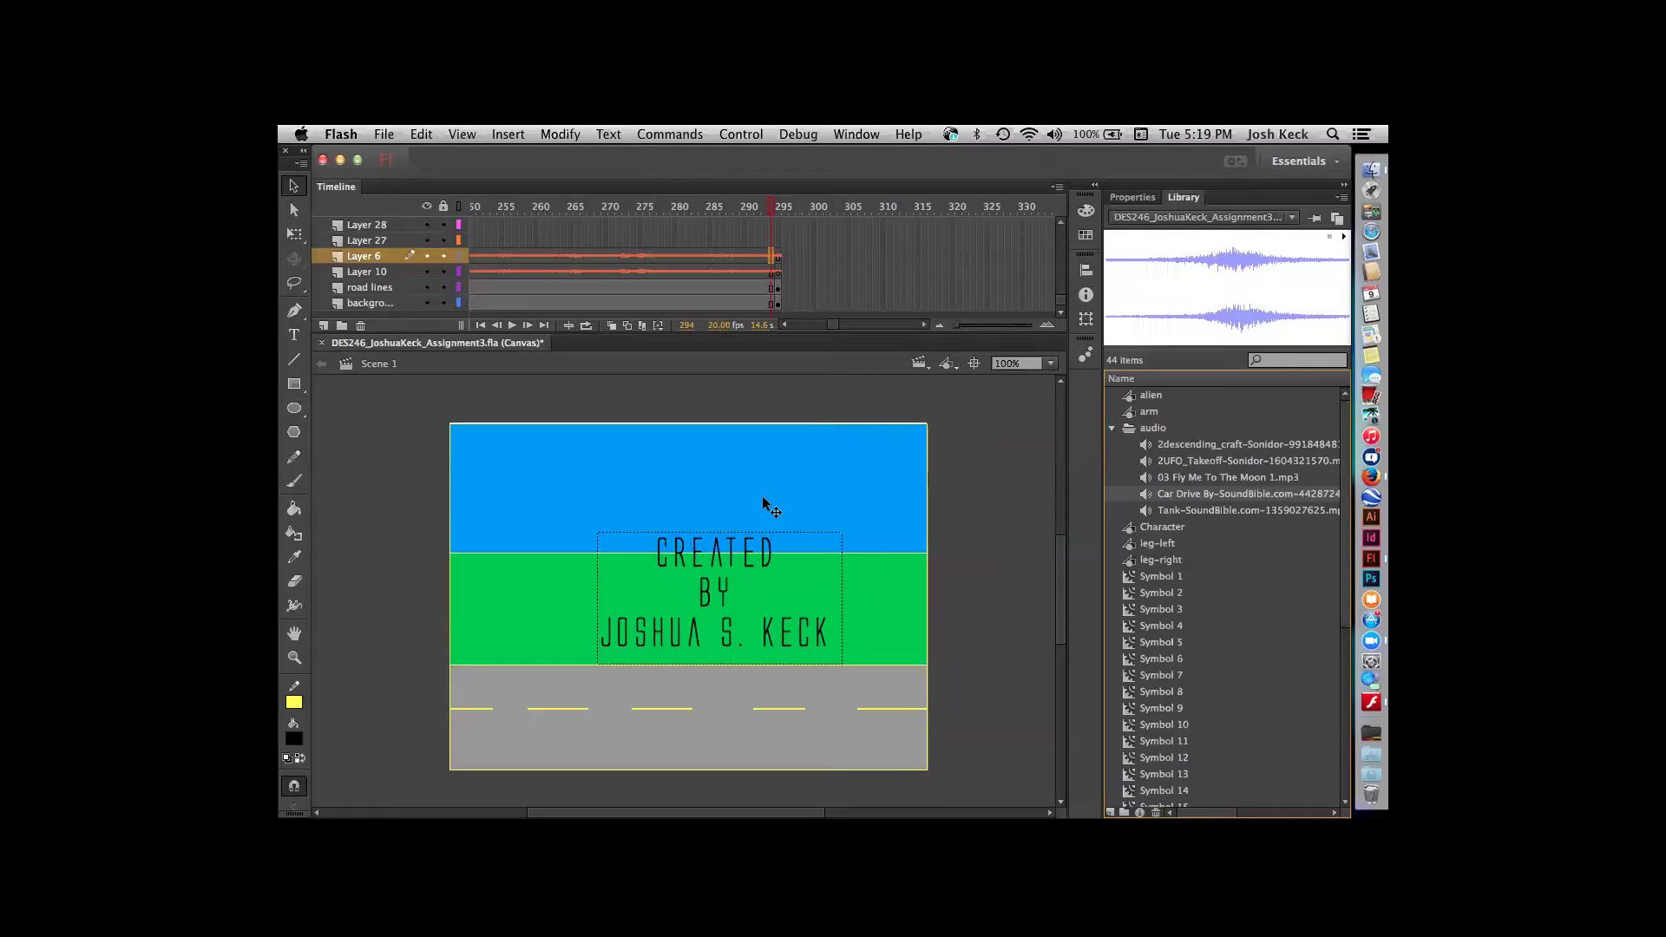
- Go to frame 295 and look through the timeline layers, from the background layers up to the Actions layer
left_click(782, 209)
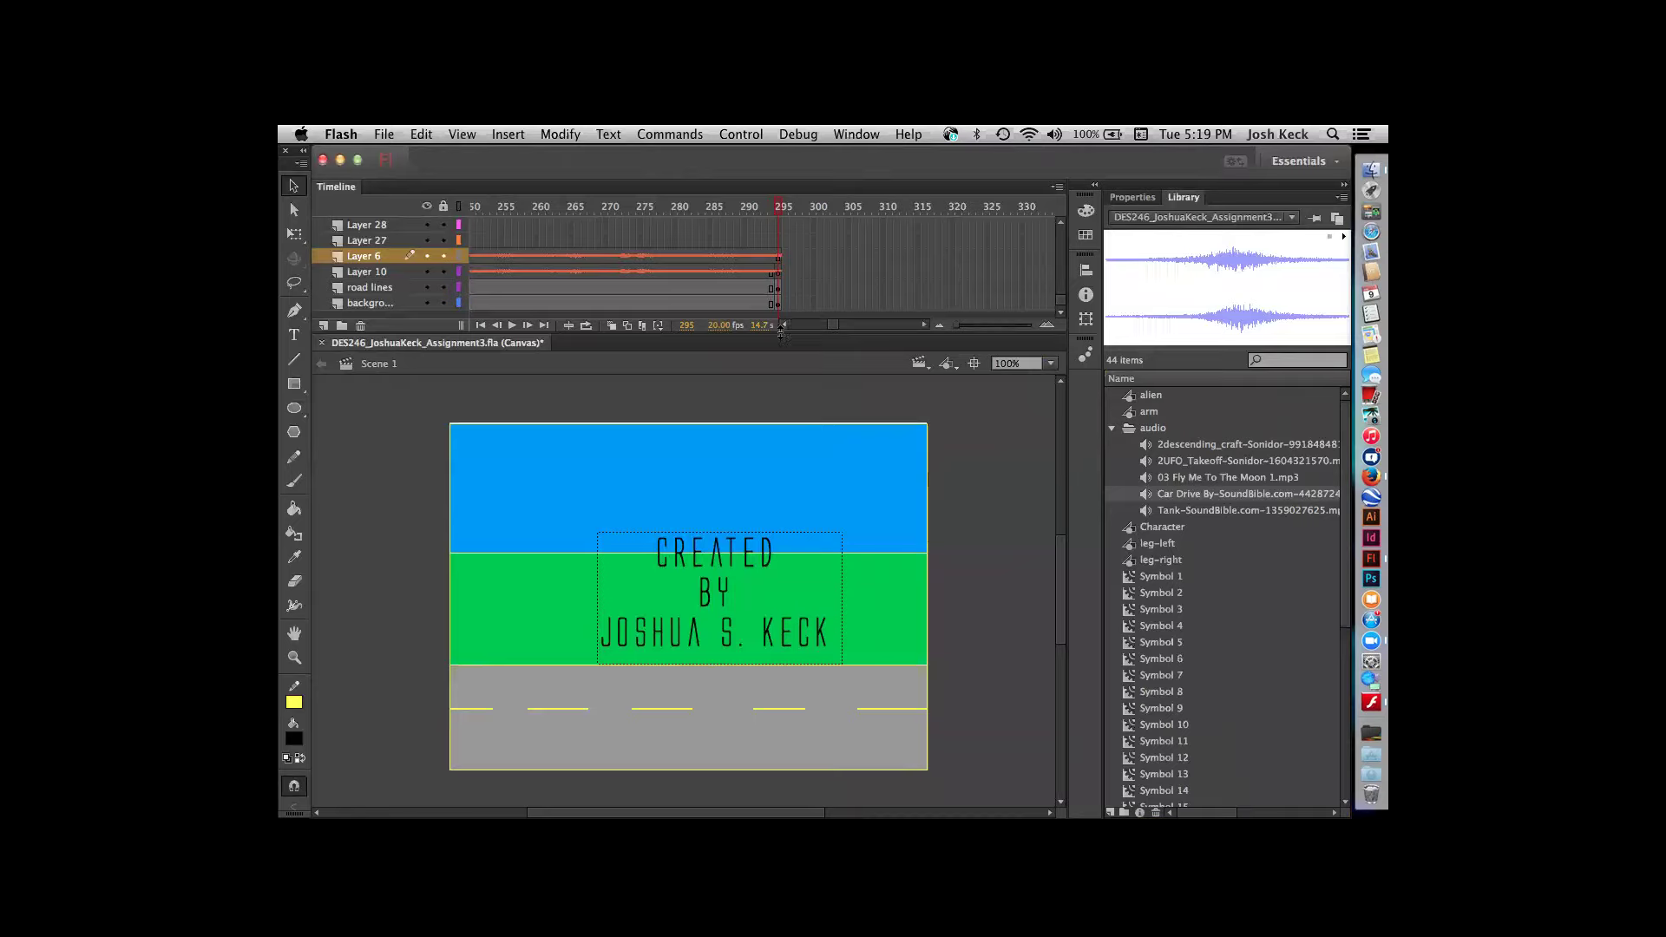
scroll(765, 263, "up", 3)
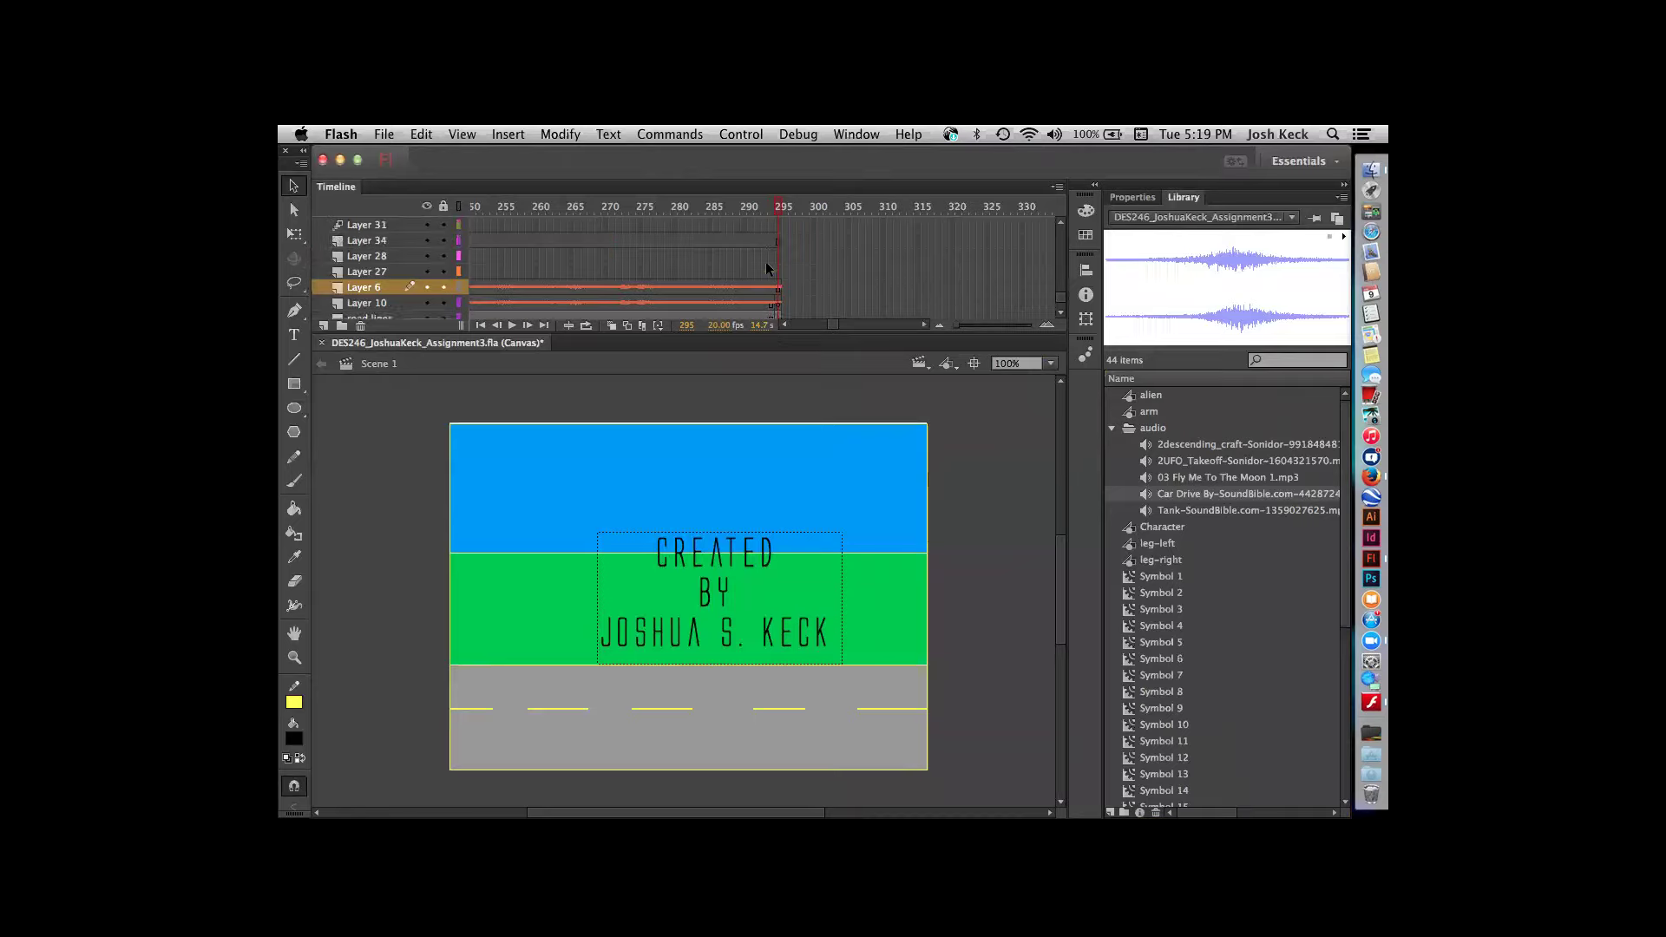
scroll(765, 263, "down", 5)
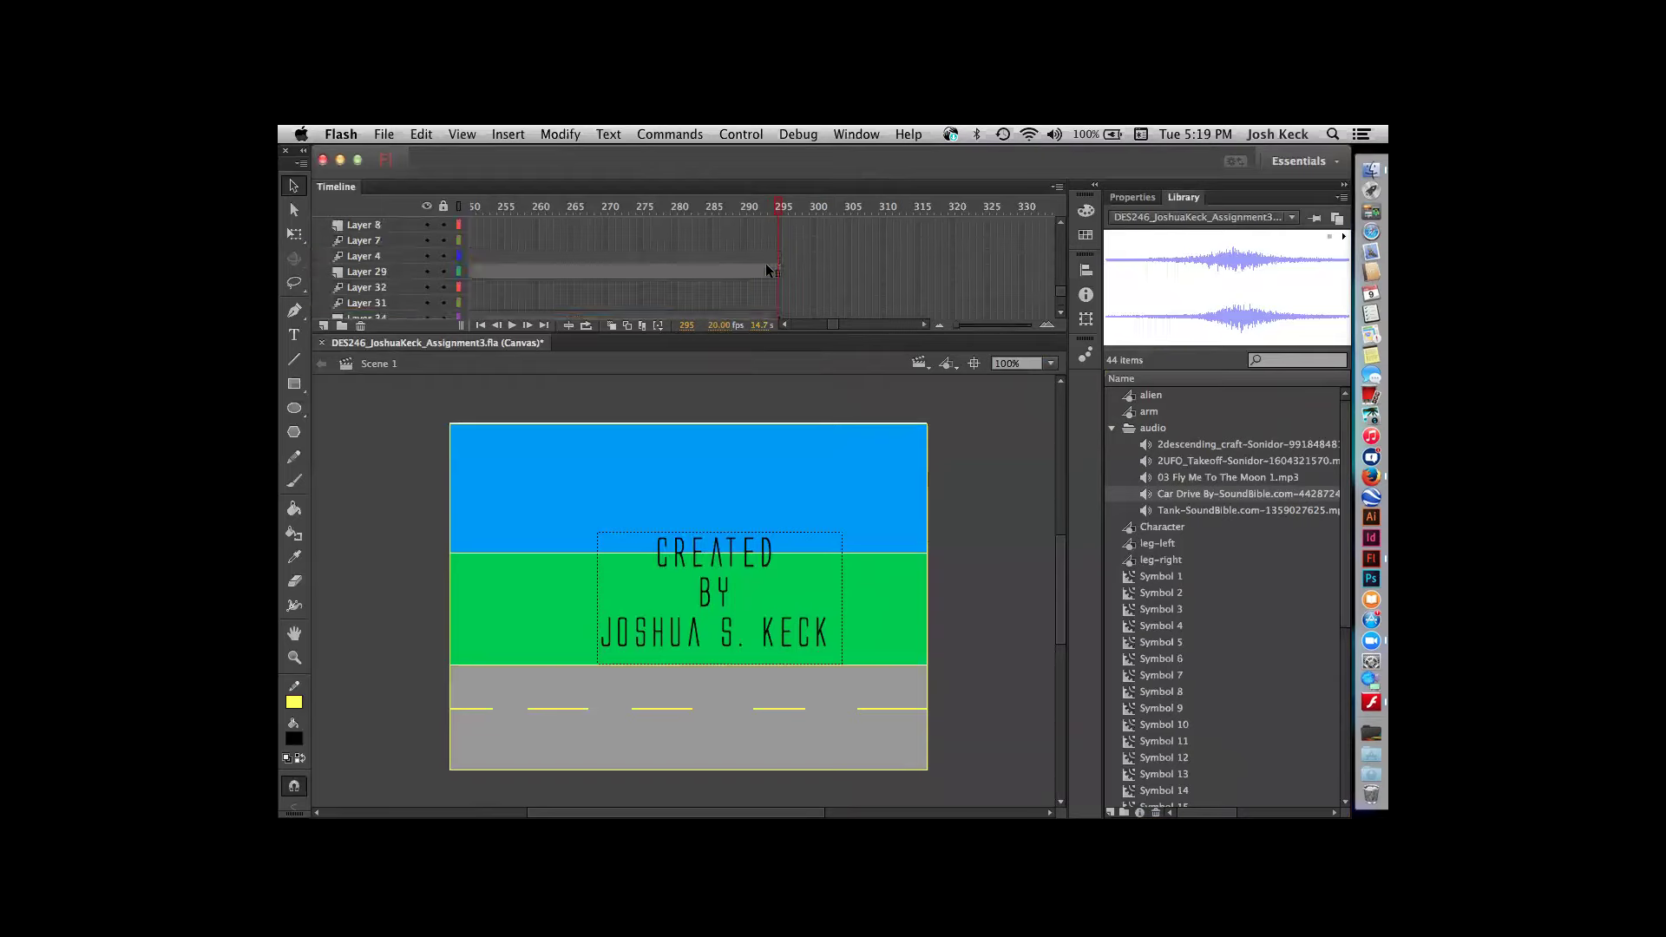
scroll(766, 266, "up", 10)
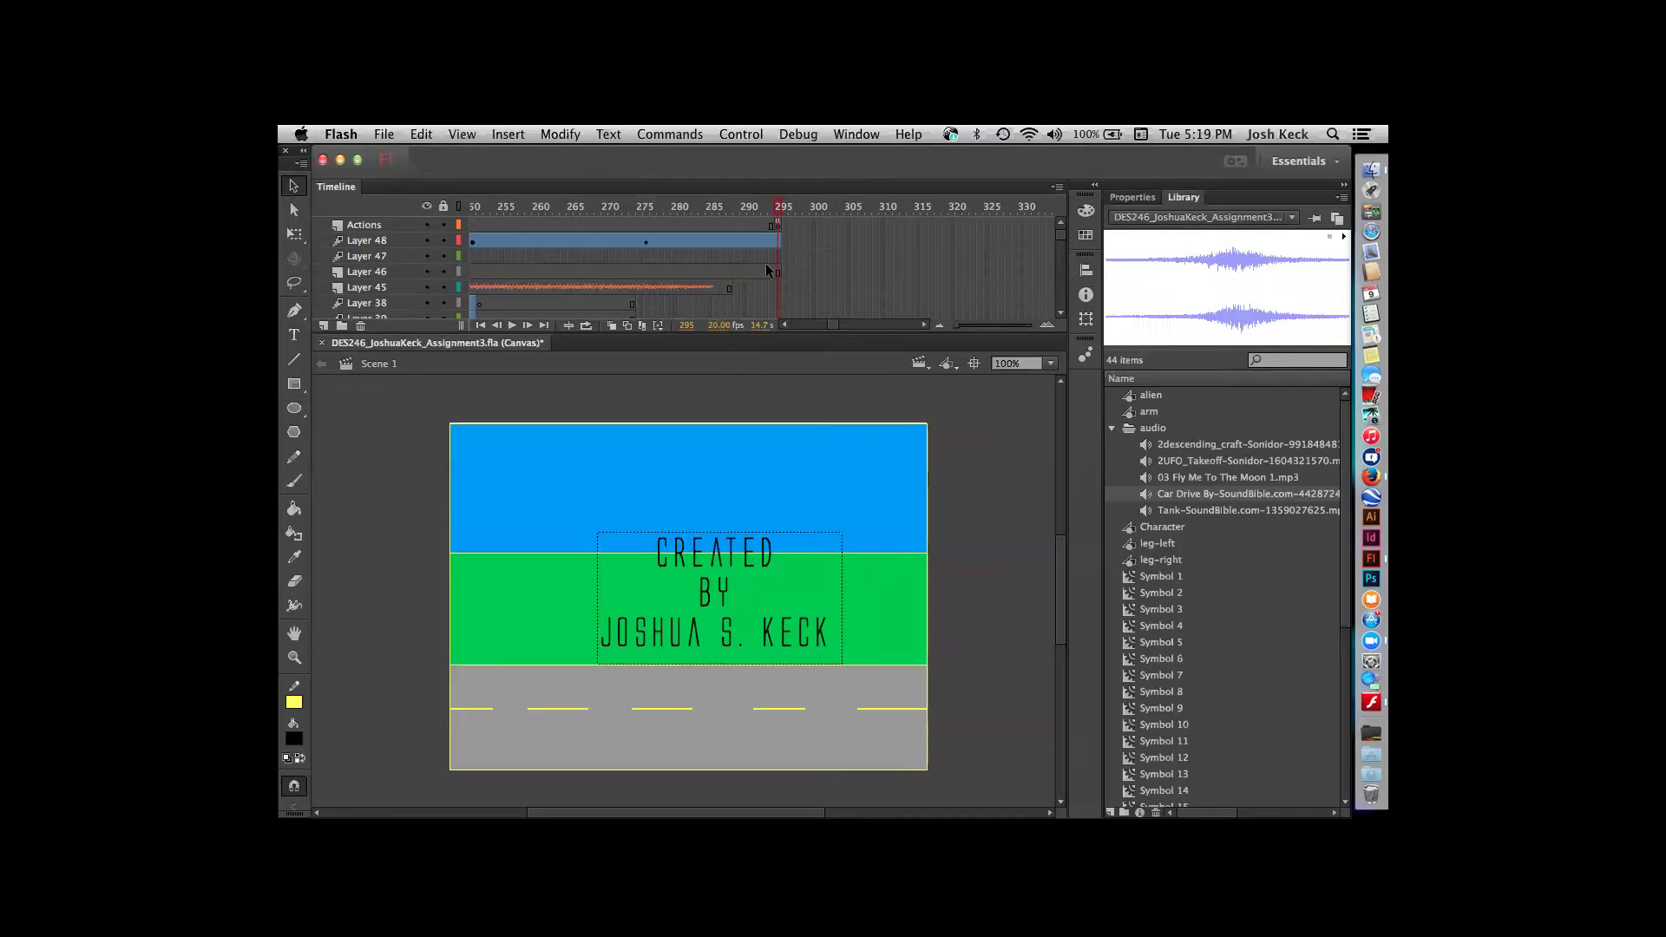
scroll(766, 270, "down", 10)
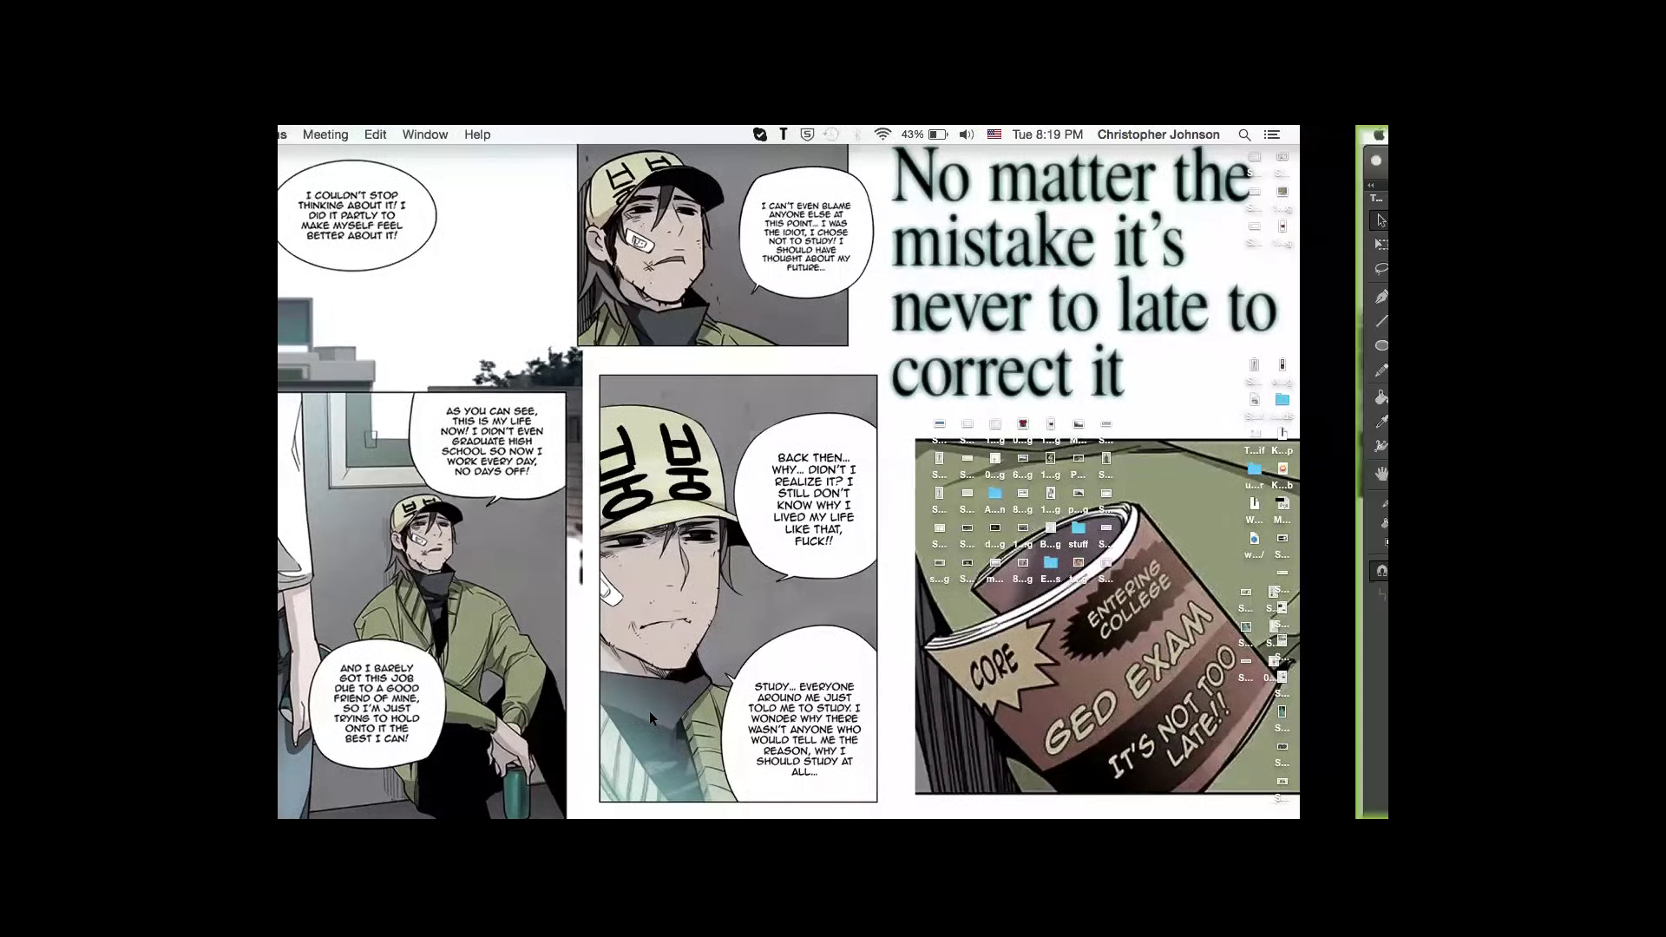
- Switch to pong.fla in Flash and inspect the document settings and the sound properties of frames 262 and 282 on Layer 8
key("super+Tab")
left_click(649, 706)
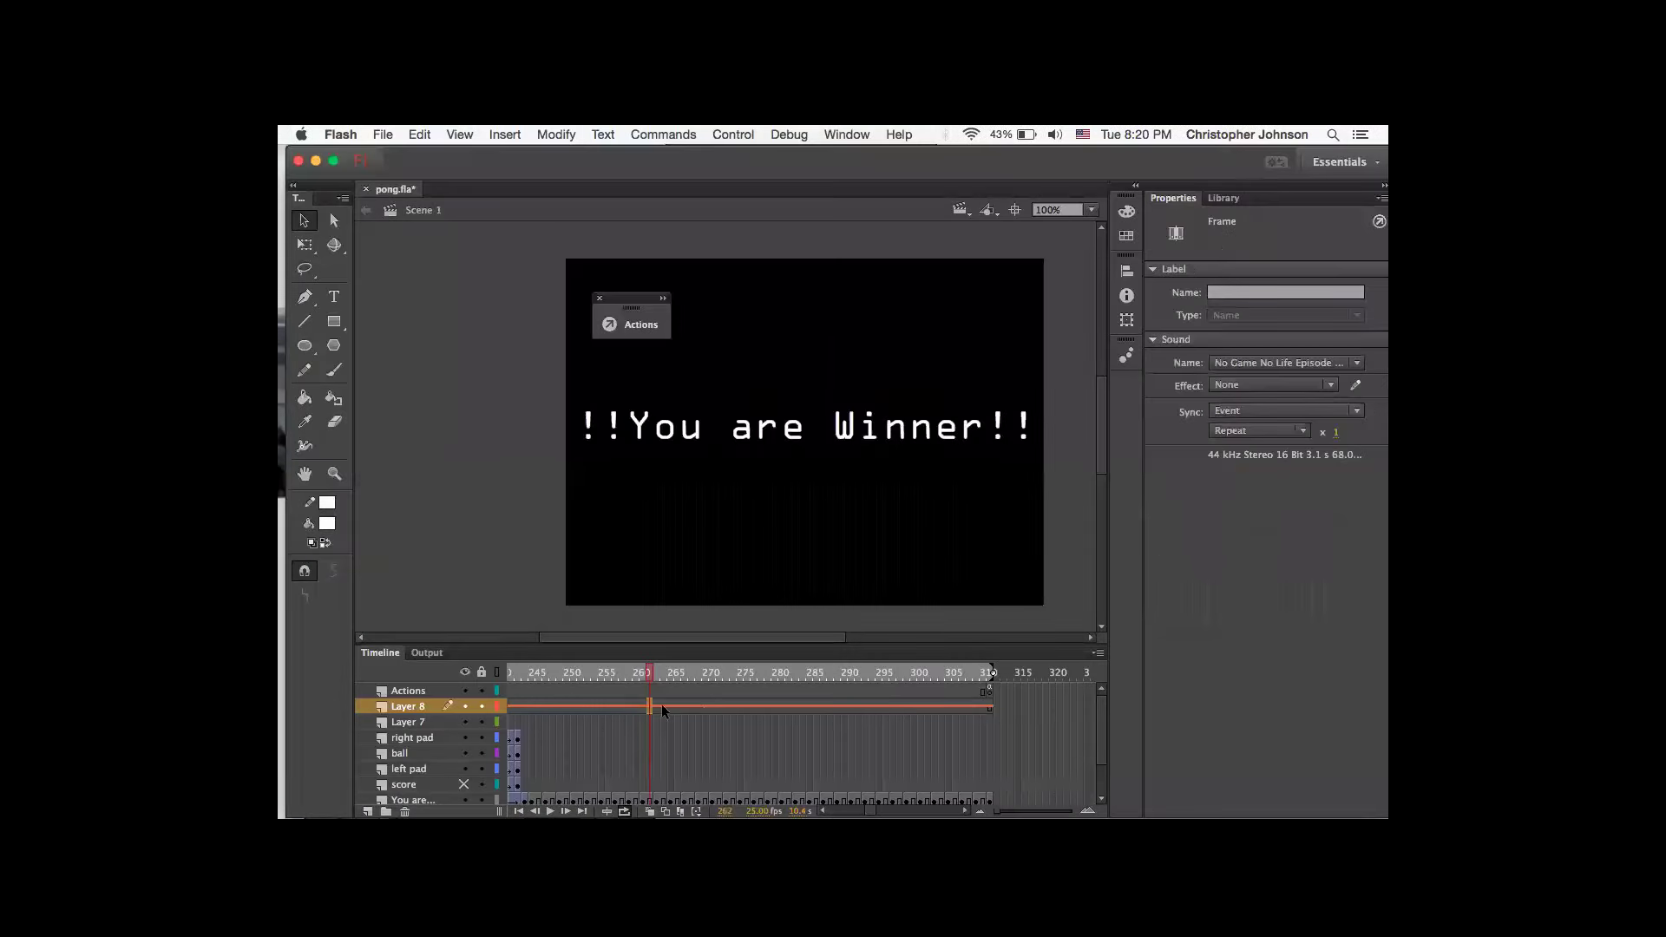
left_click(1069, 545)
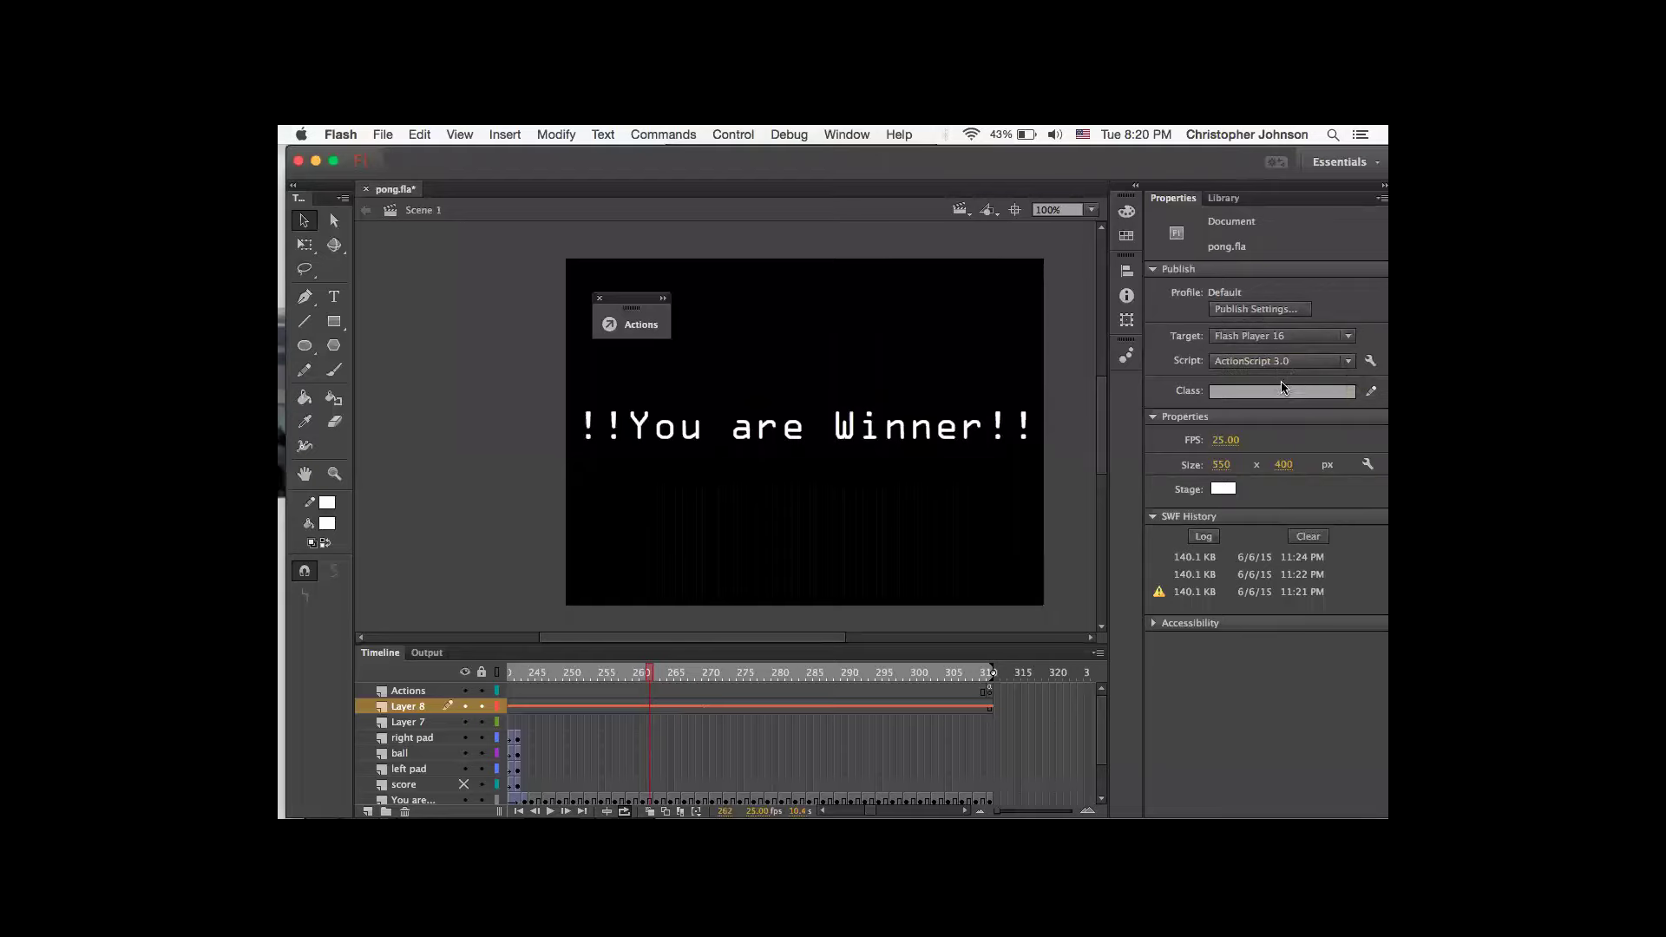
left_click(785, 704)
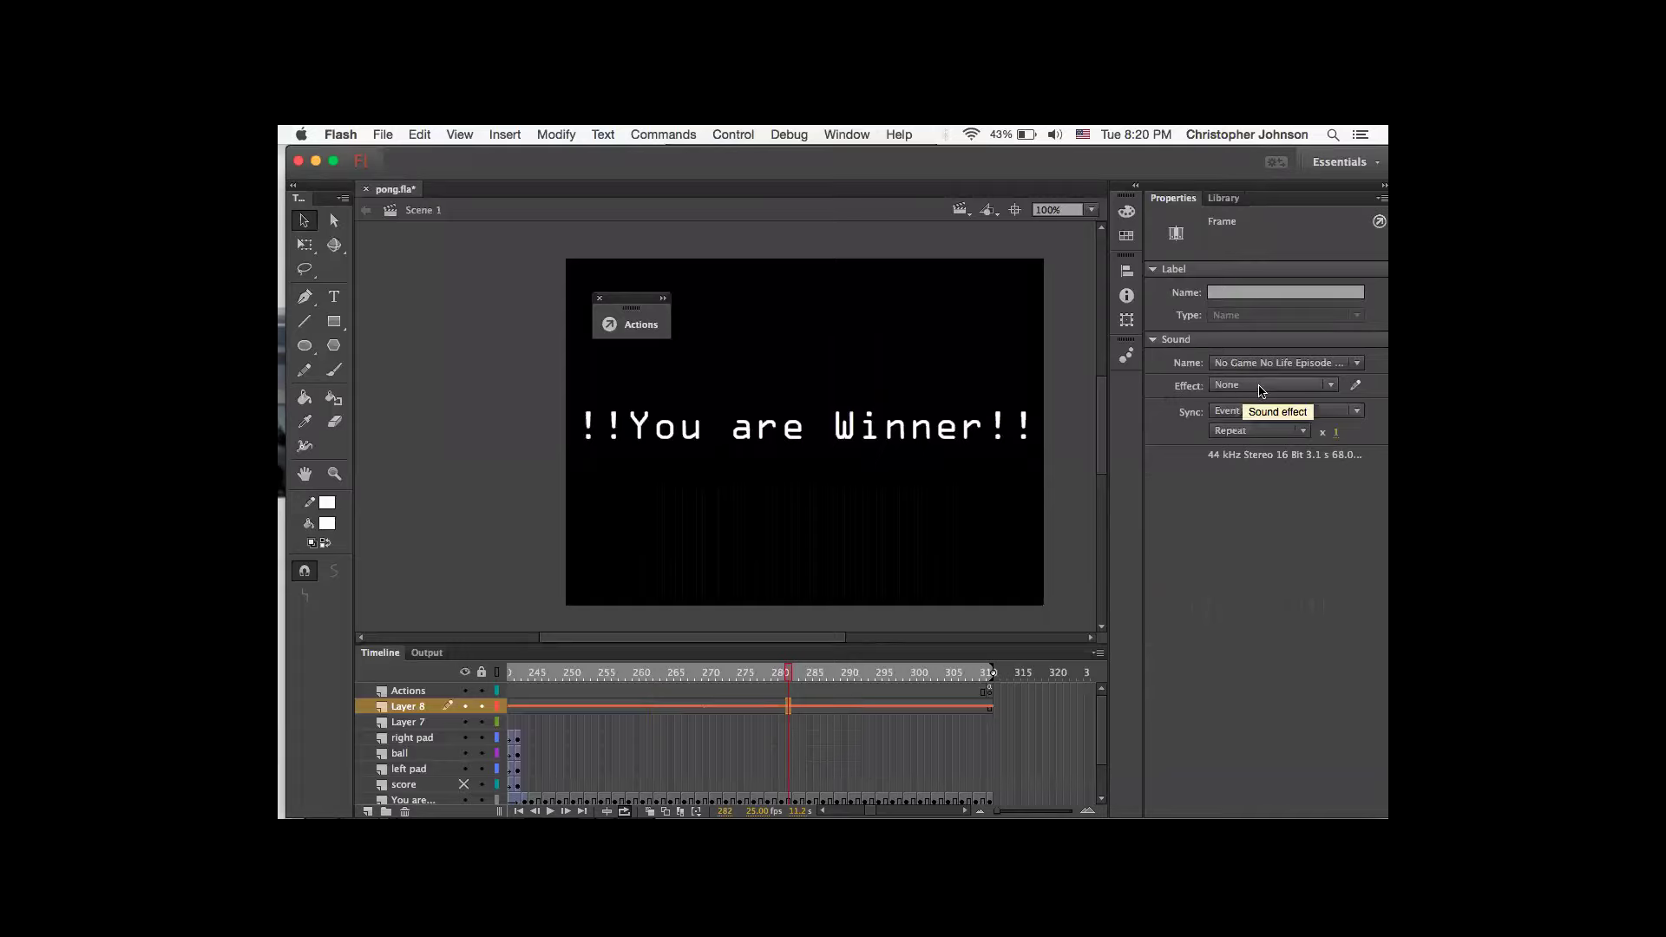
- Trim the end of the Layer 8 sound to just under 3 seconds in its envelope
left_click(1356, 386)
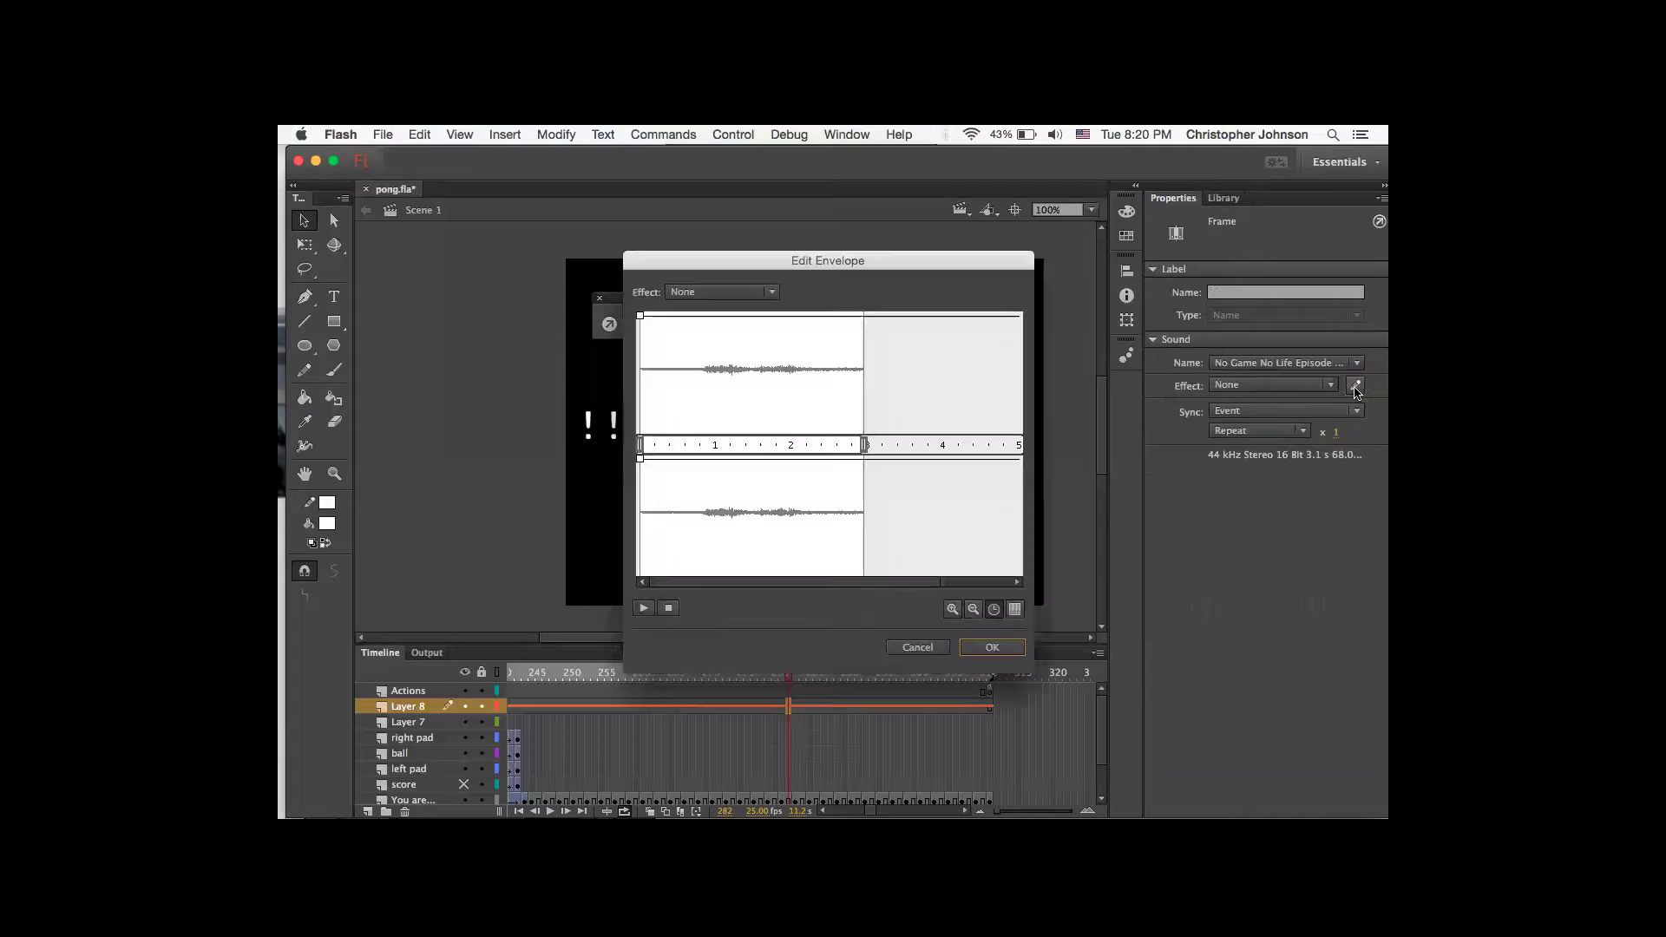
mouse_move(868, 448)
left_mouse_down()
mouse_move(900, 448)
mouse_move(746, 445)
mouse_move(907, 468)
mouse_move(863, 459)
left_mouse_up()
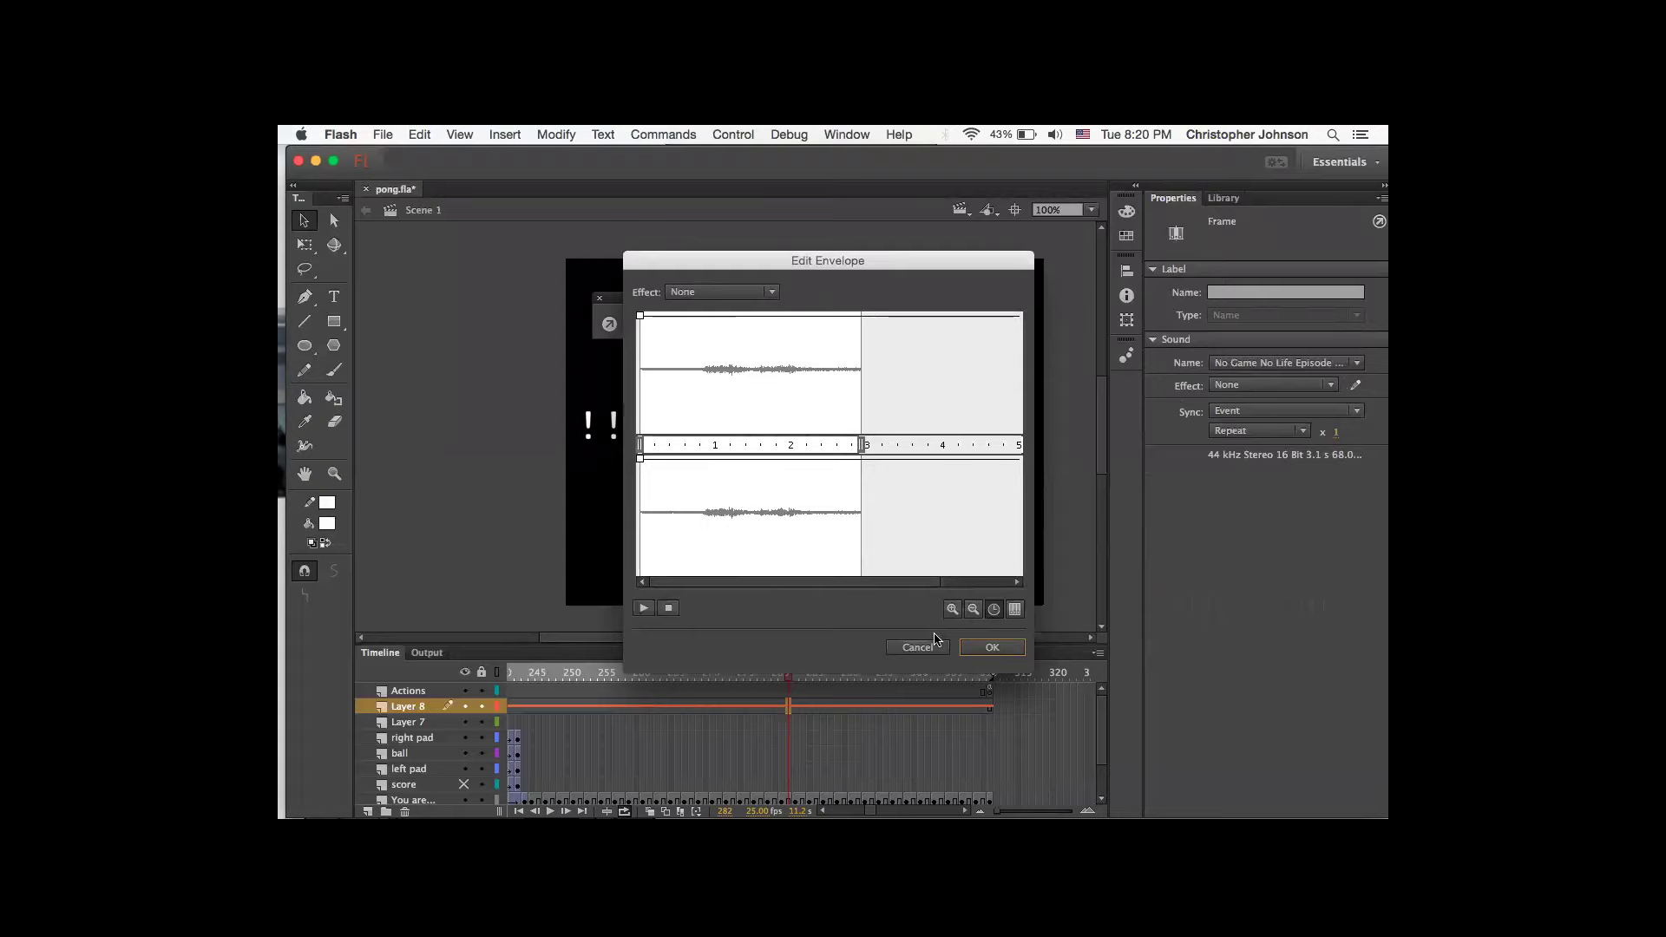
left_click(996, 652)
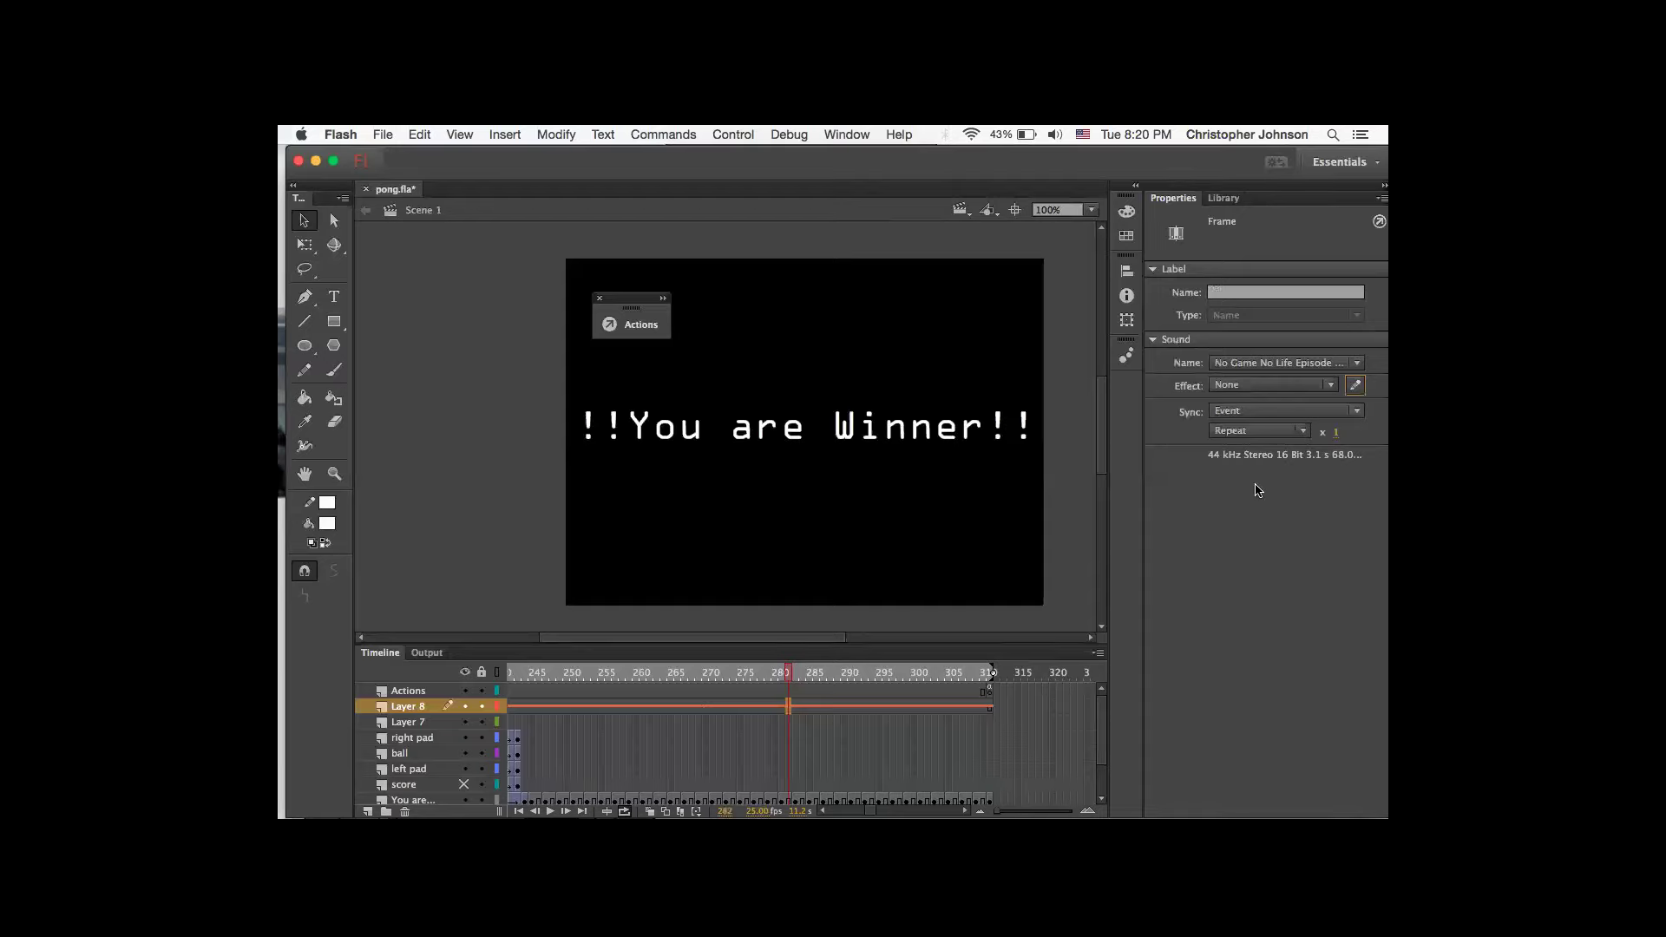
- View the sounds available for the Layer 8 frame without changing the choice, and deselect the frame
left_click(1357, 363)
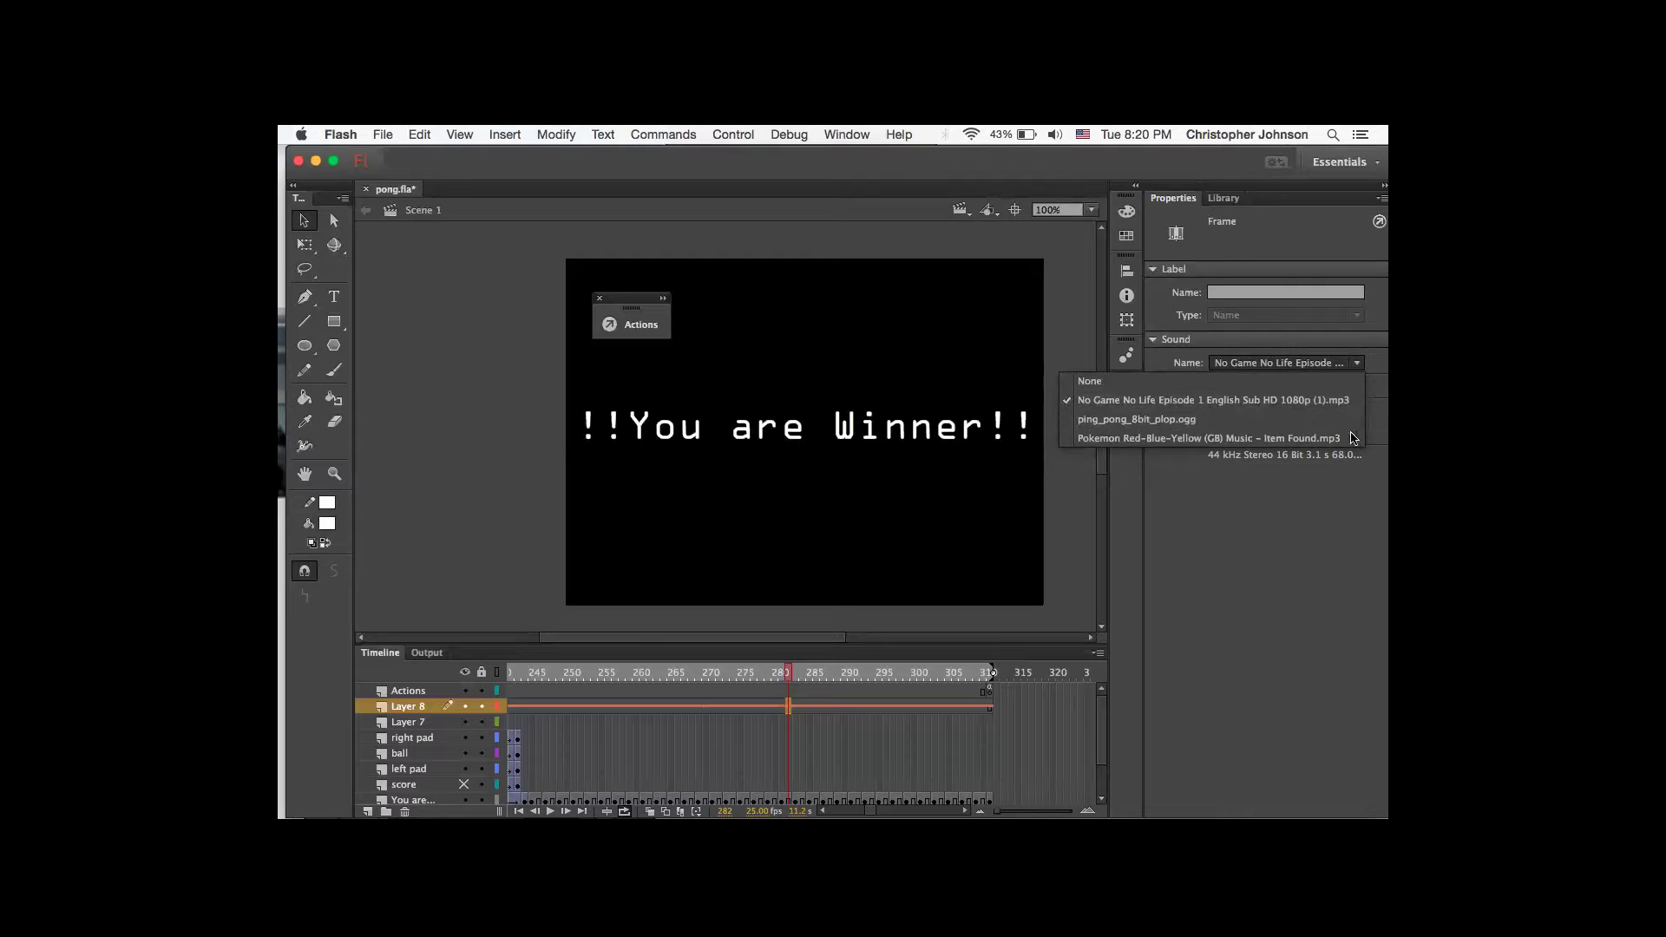
left_click(1336, 537)
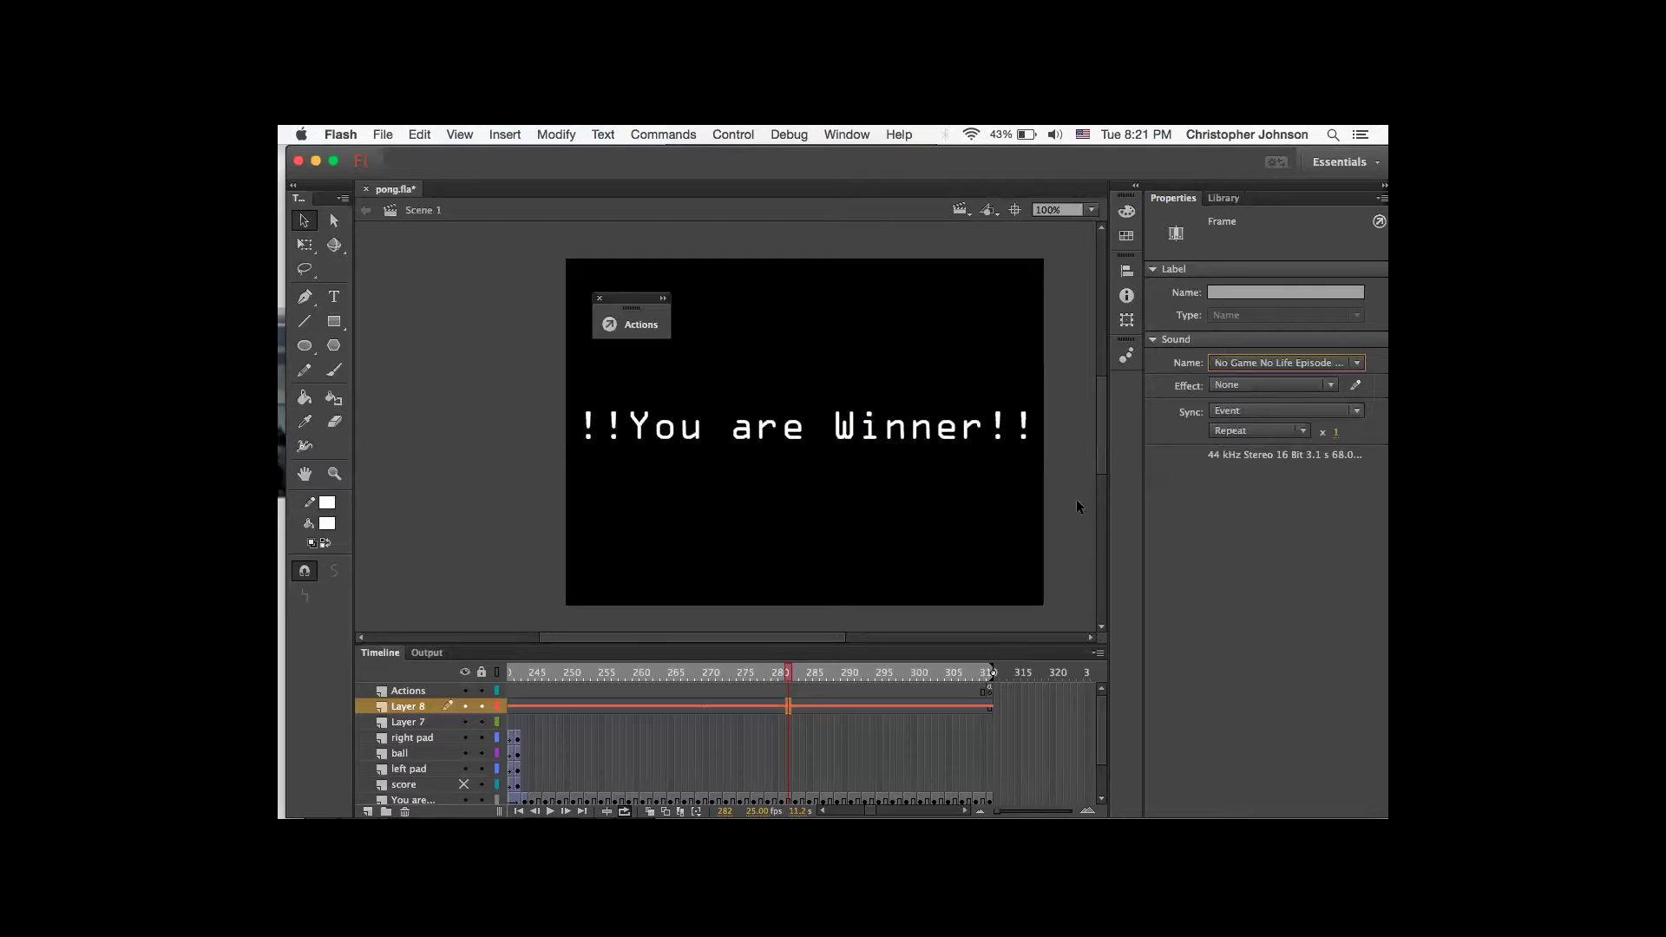
left_click(1078, 452)
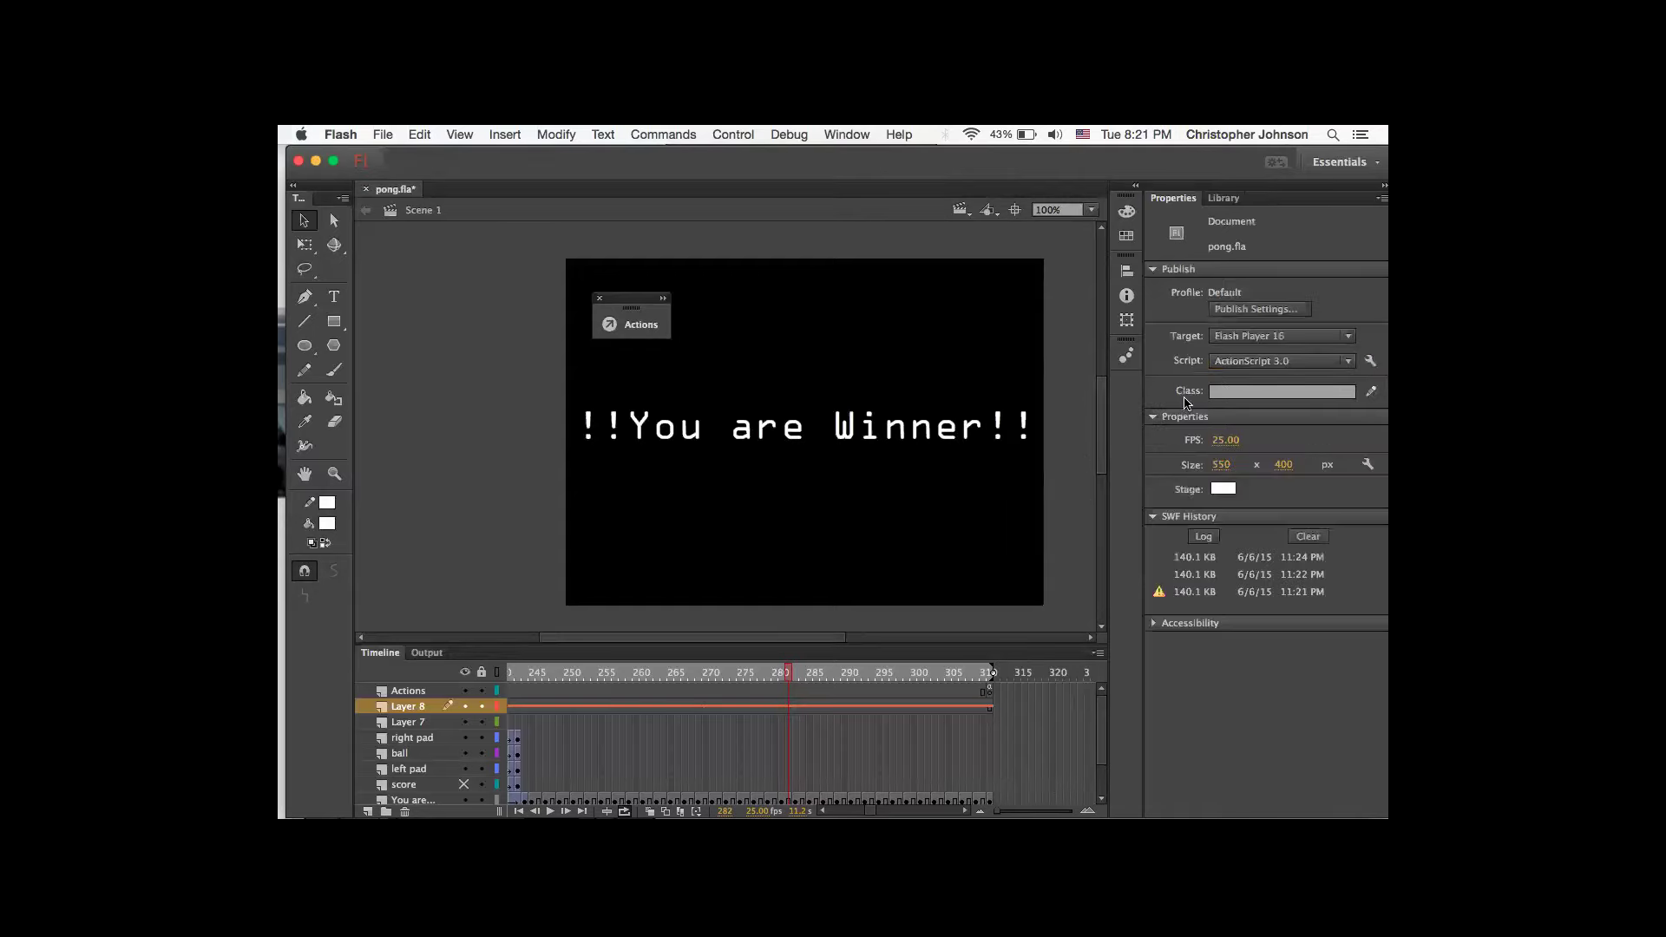
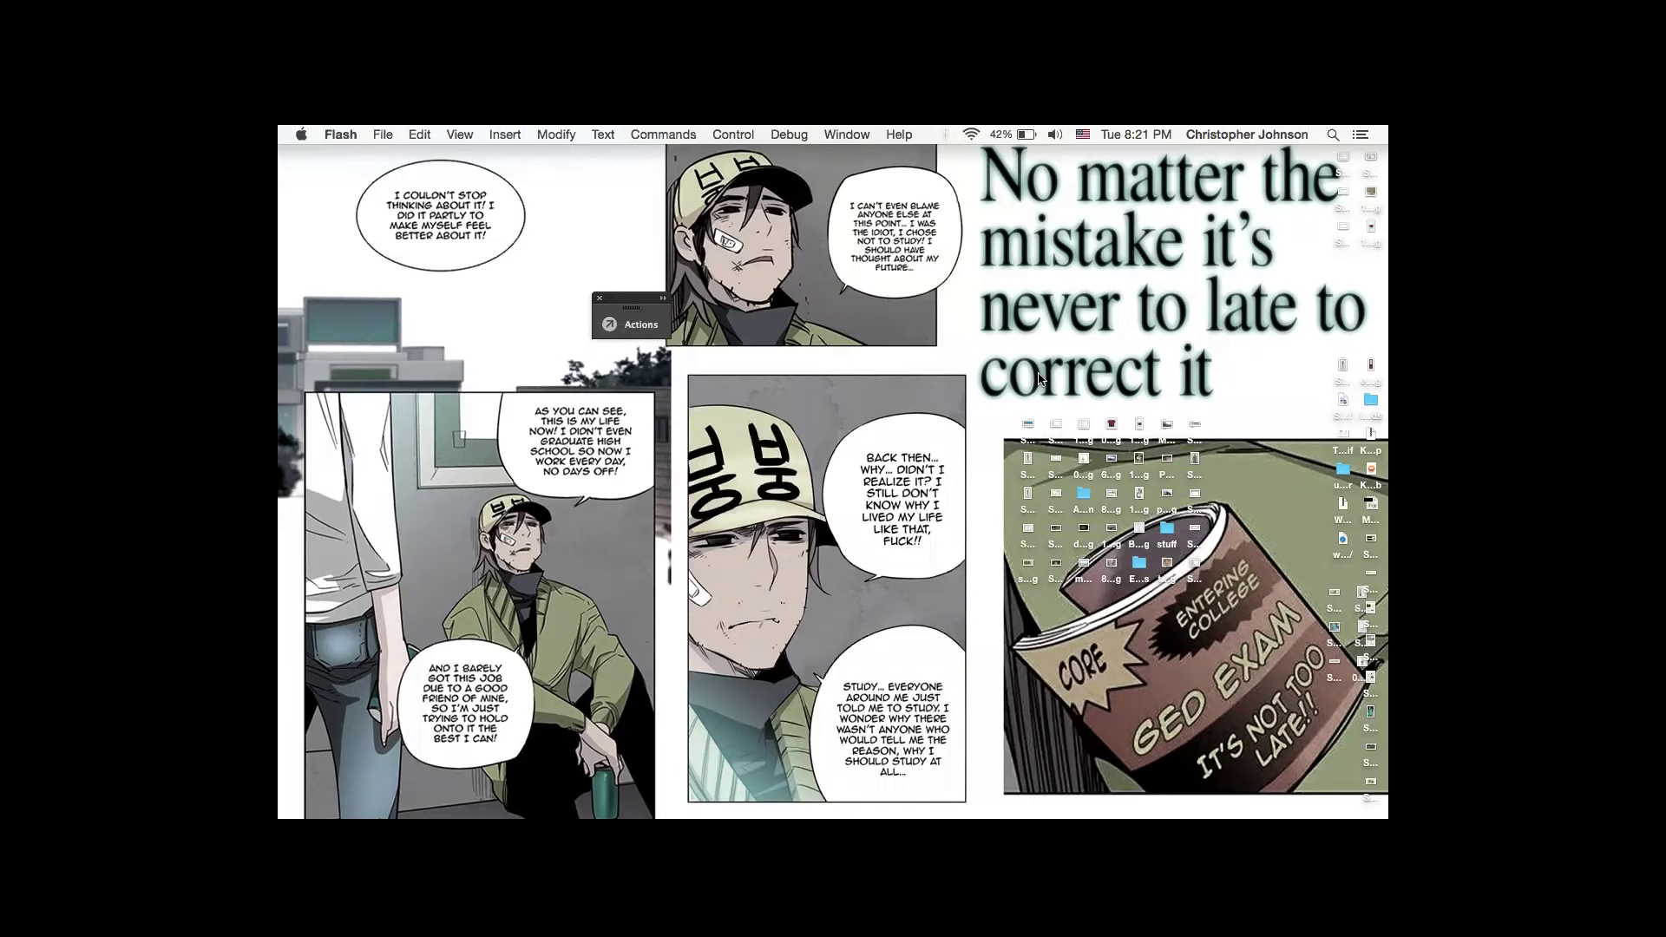
- Return from the desktop to the pong.fla workspace, and switch to zoom.us
key("ctrl+Right")
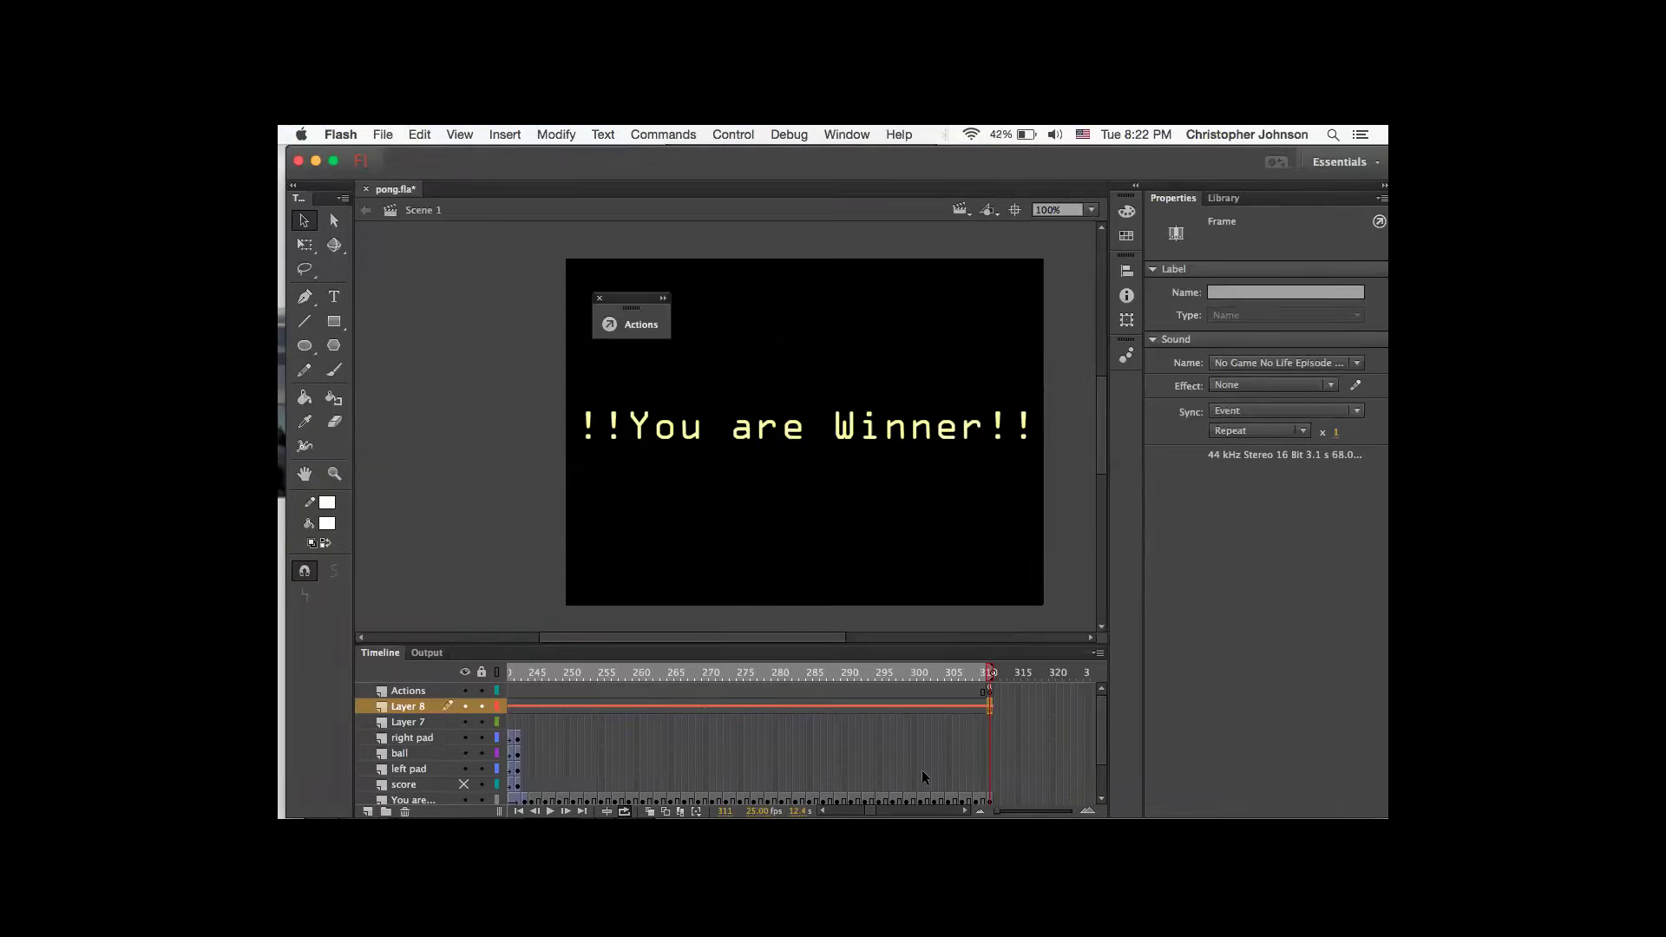
key("ctrl+Right")
mouse_move(293, 433)
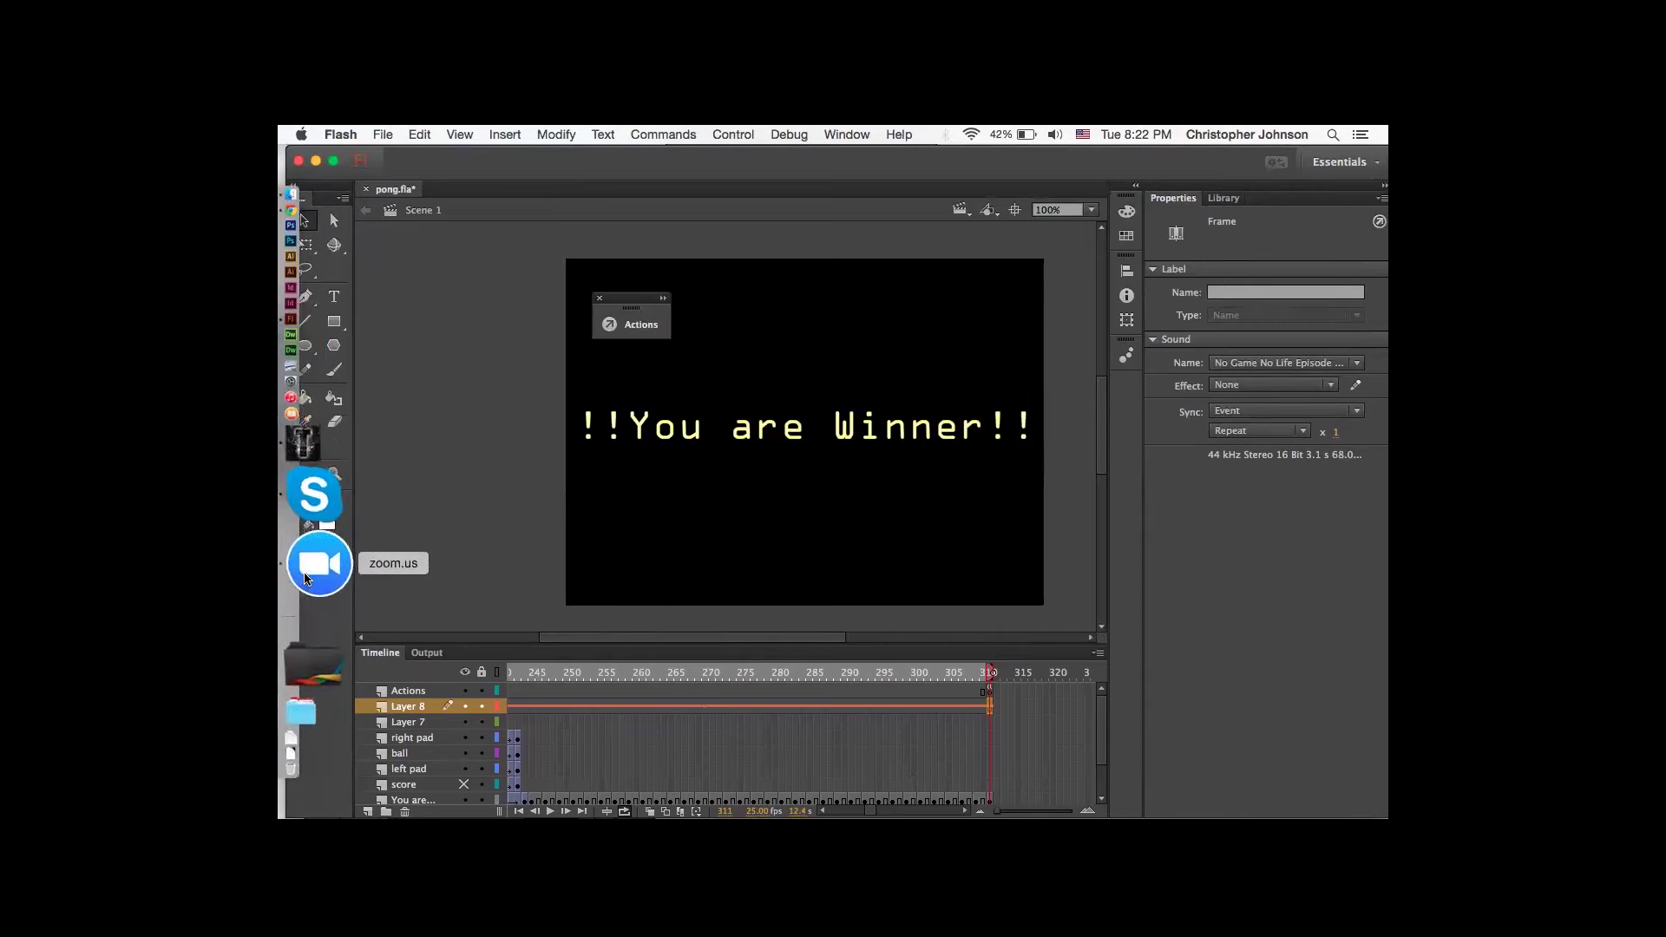
left_click(310, 578)
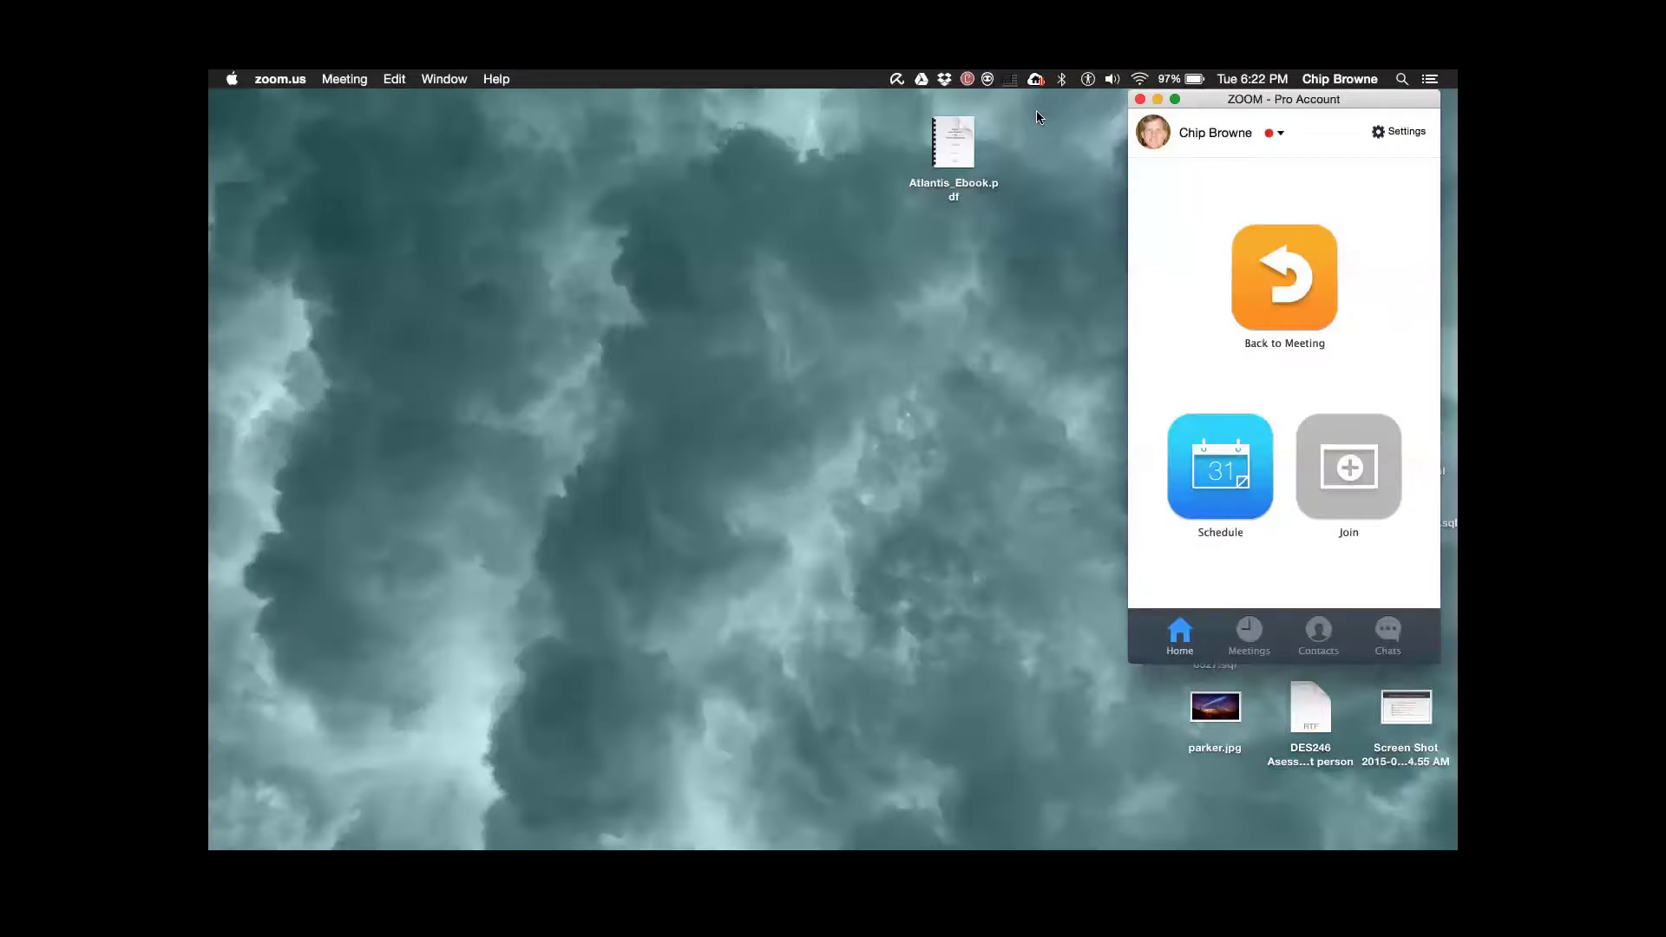
- In the Assignment 3 document, select frame 294 on Layer 6 to view its sound properties
left_click(916, 137)
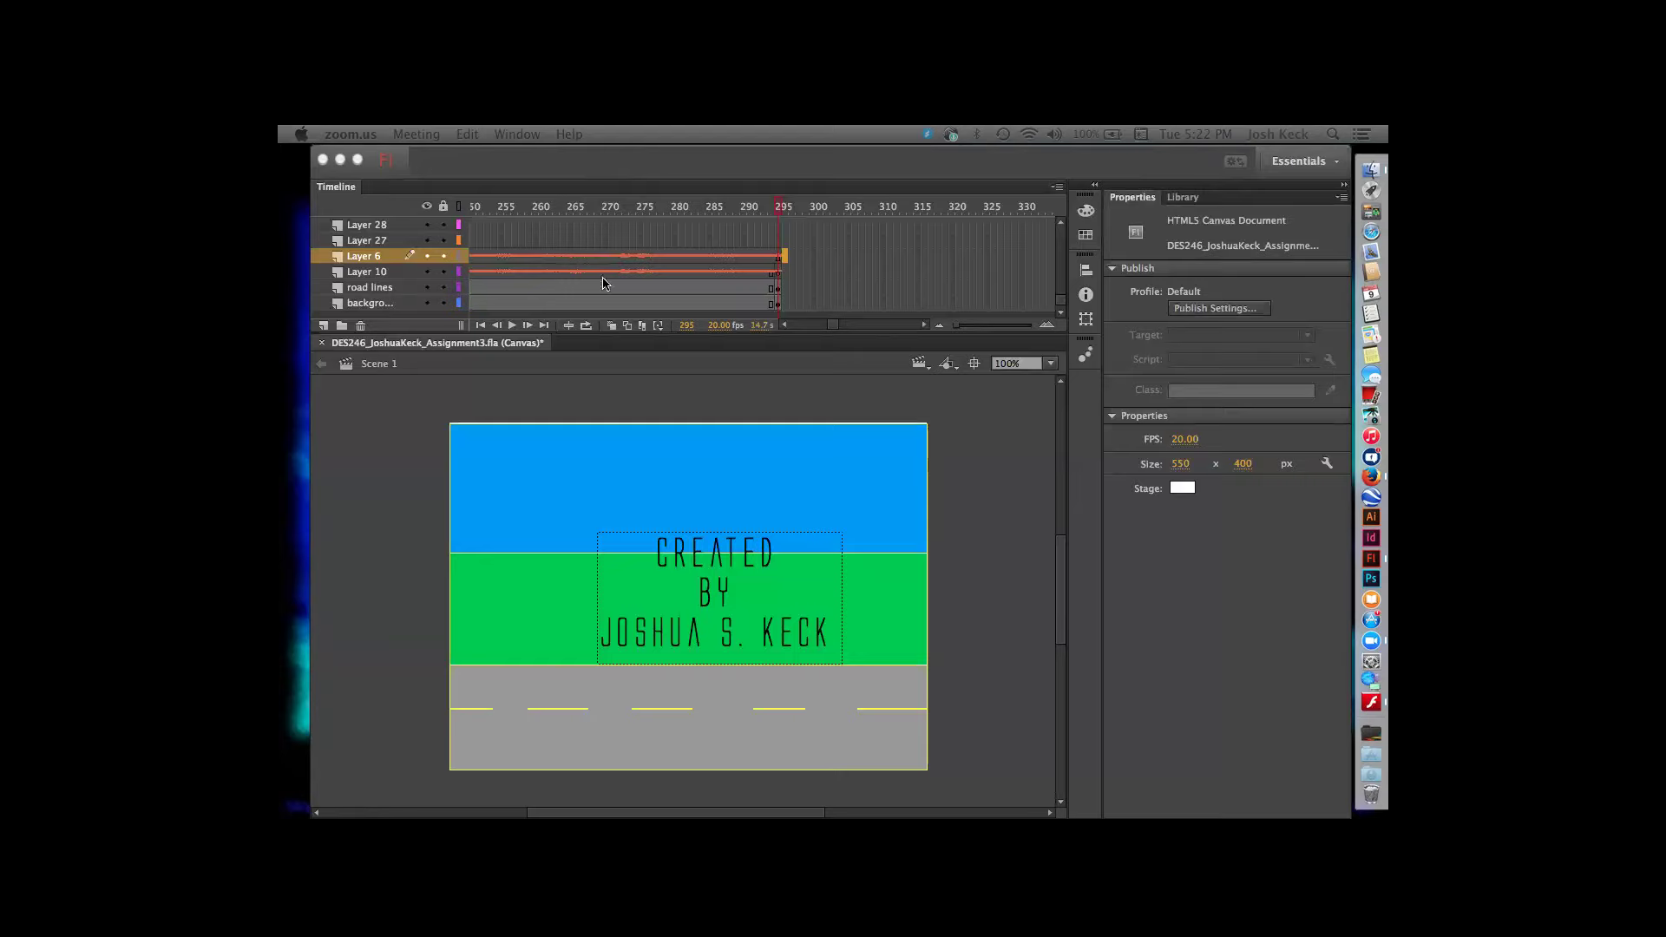
left_click(774, 266)
left_click(772, 255)
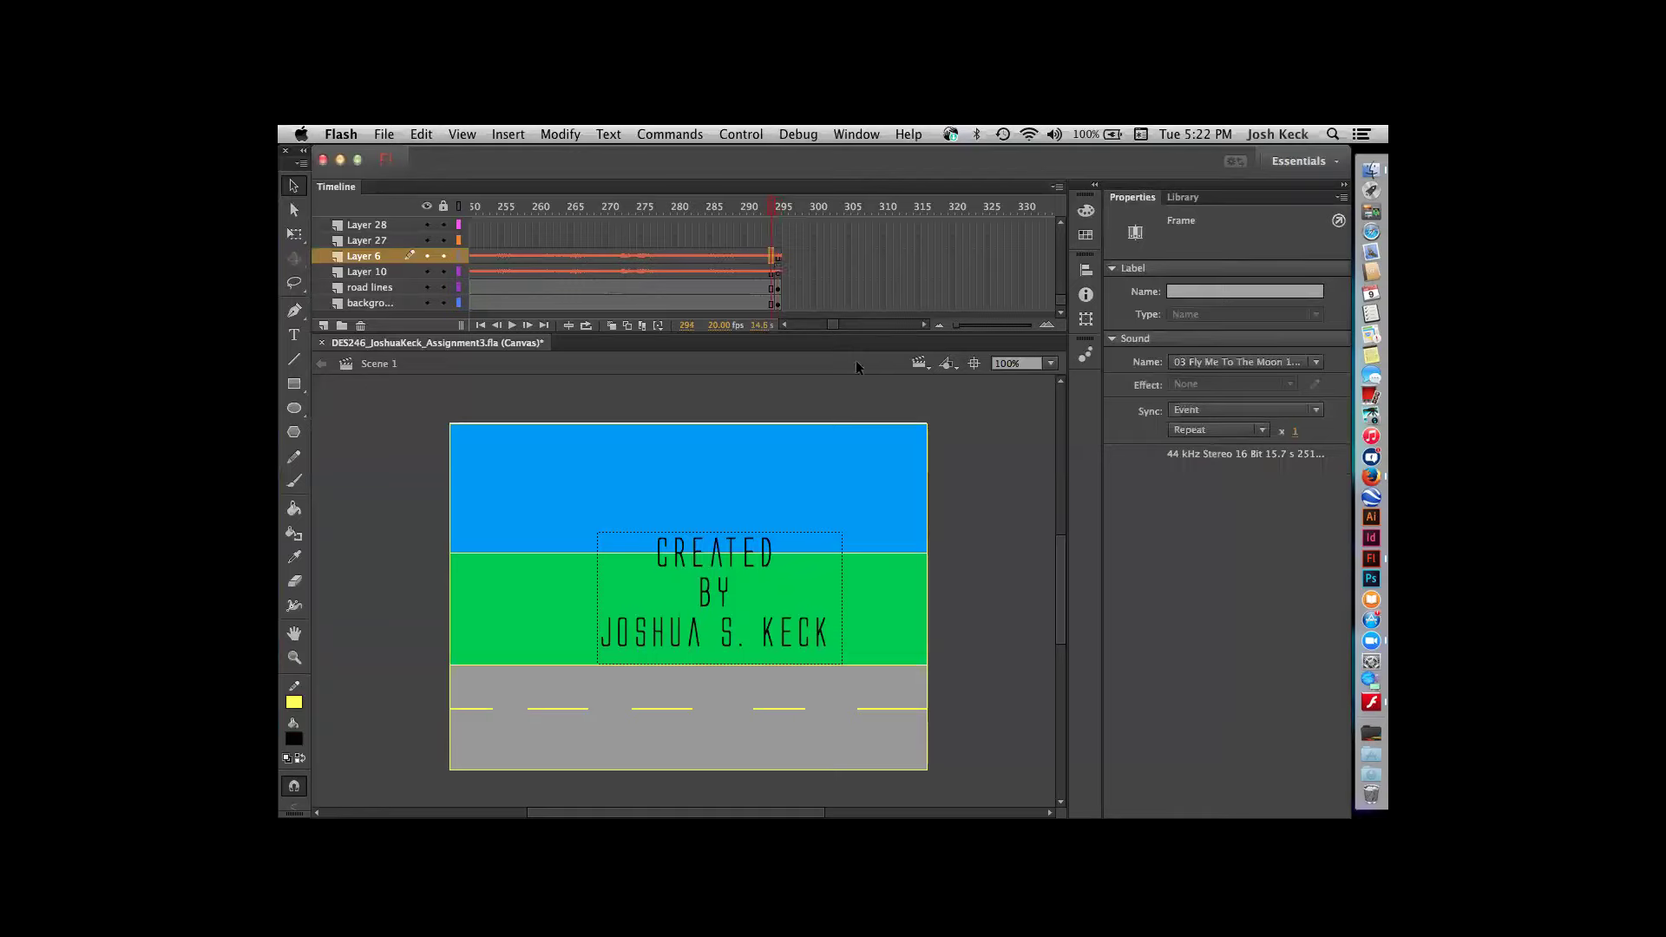
- Examine the HTML5 Canvas document's publish settings, including the available profiles and profile options, without changing anything
left_click(994, 460)
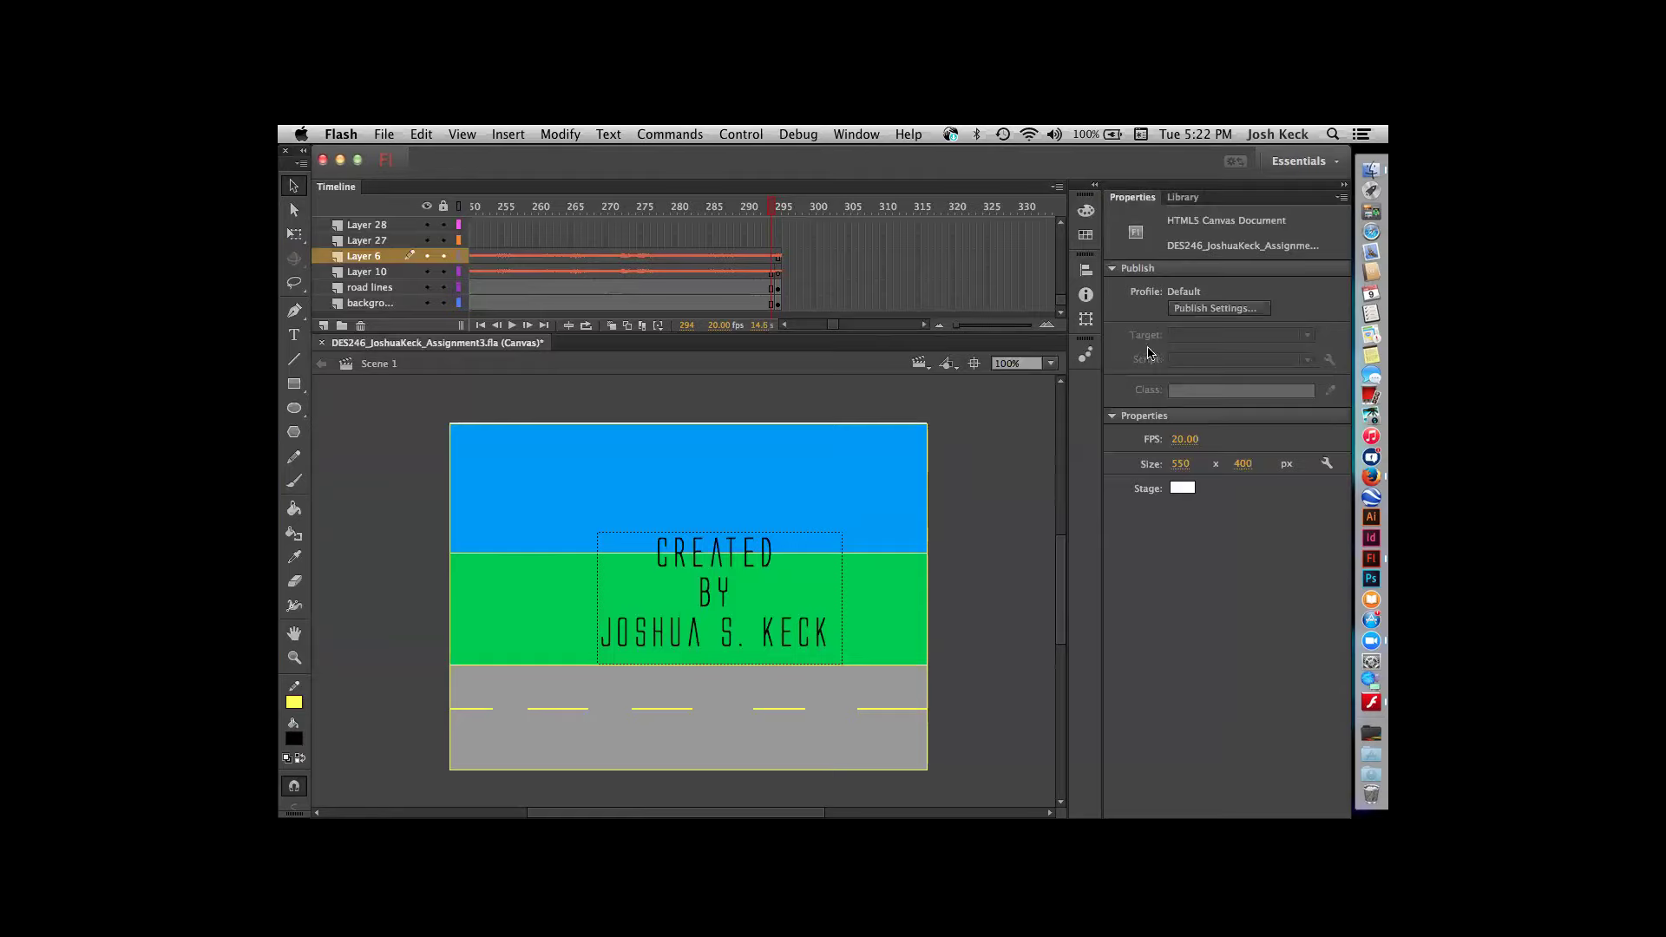
left_click(1218, 311)
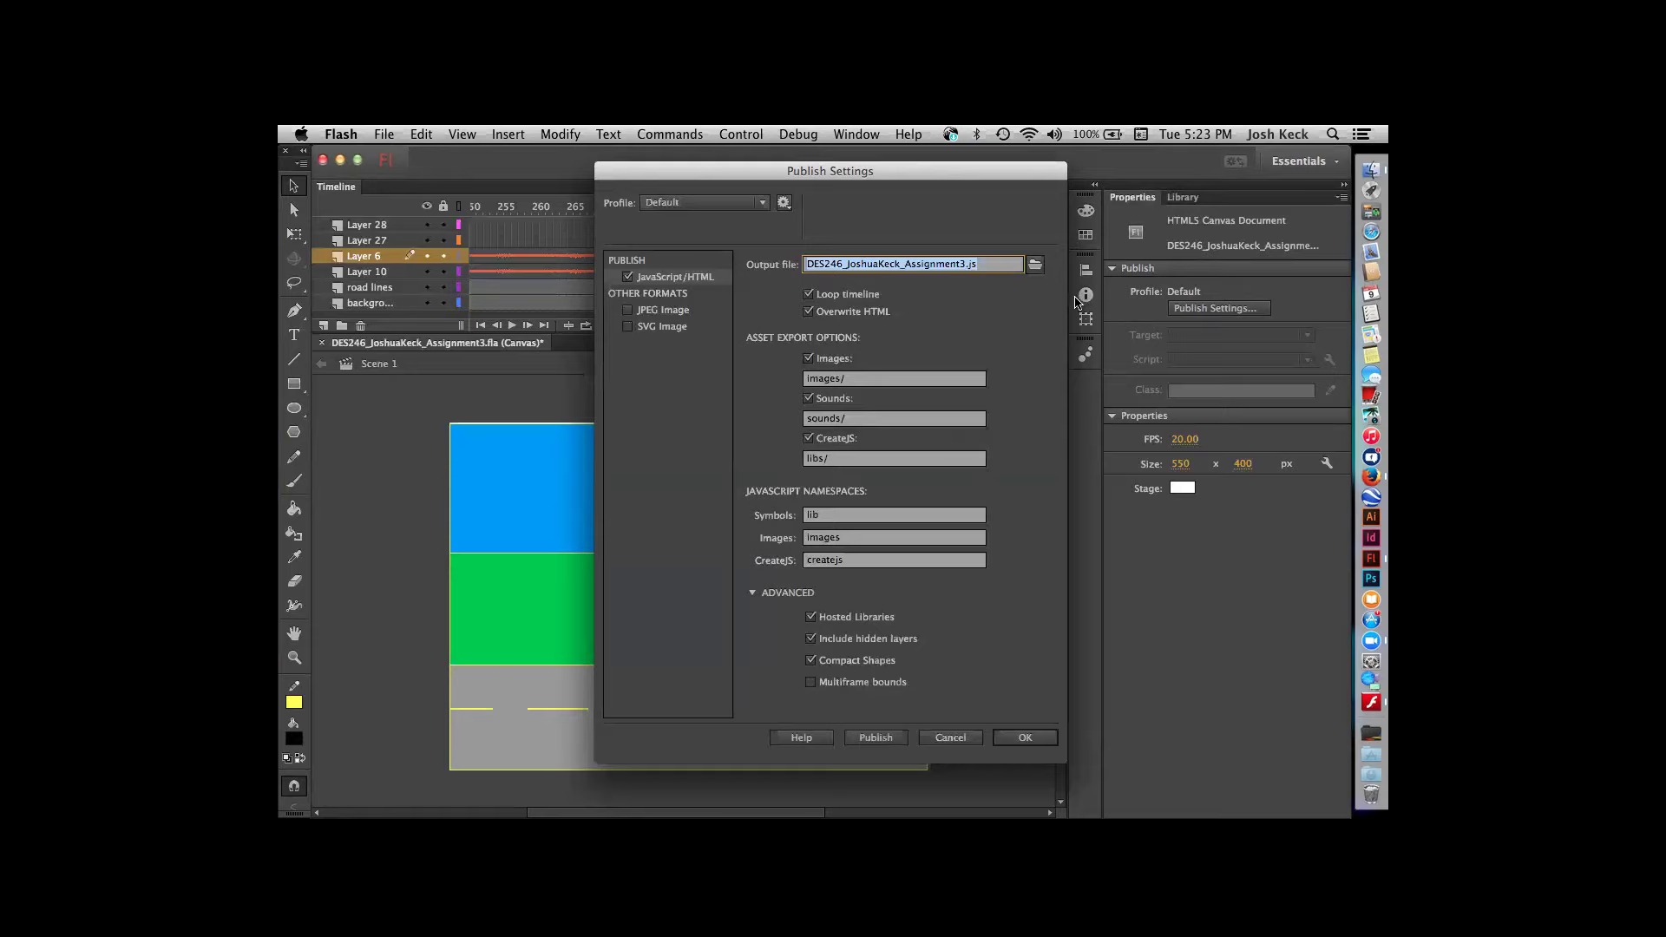
left_click(761, 204)
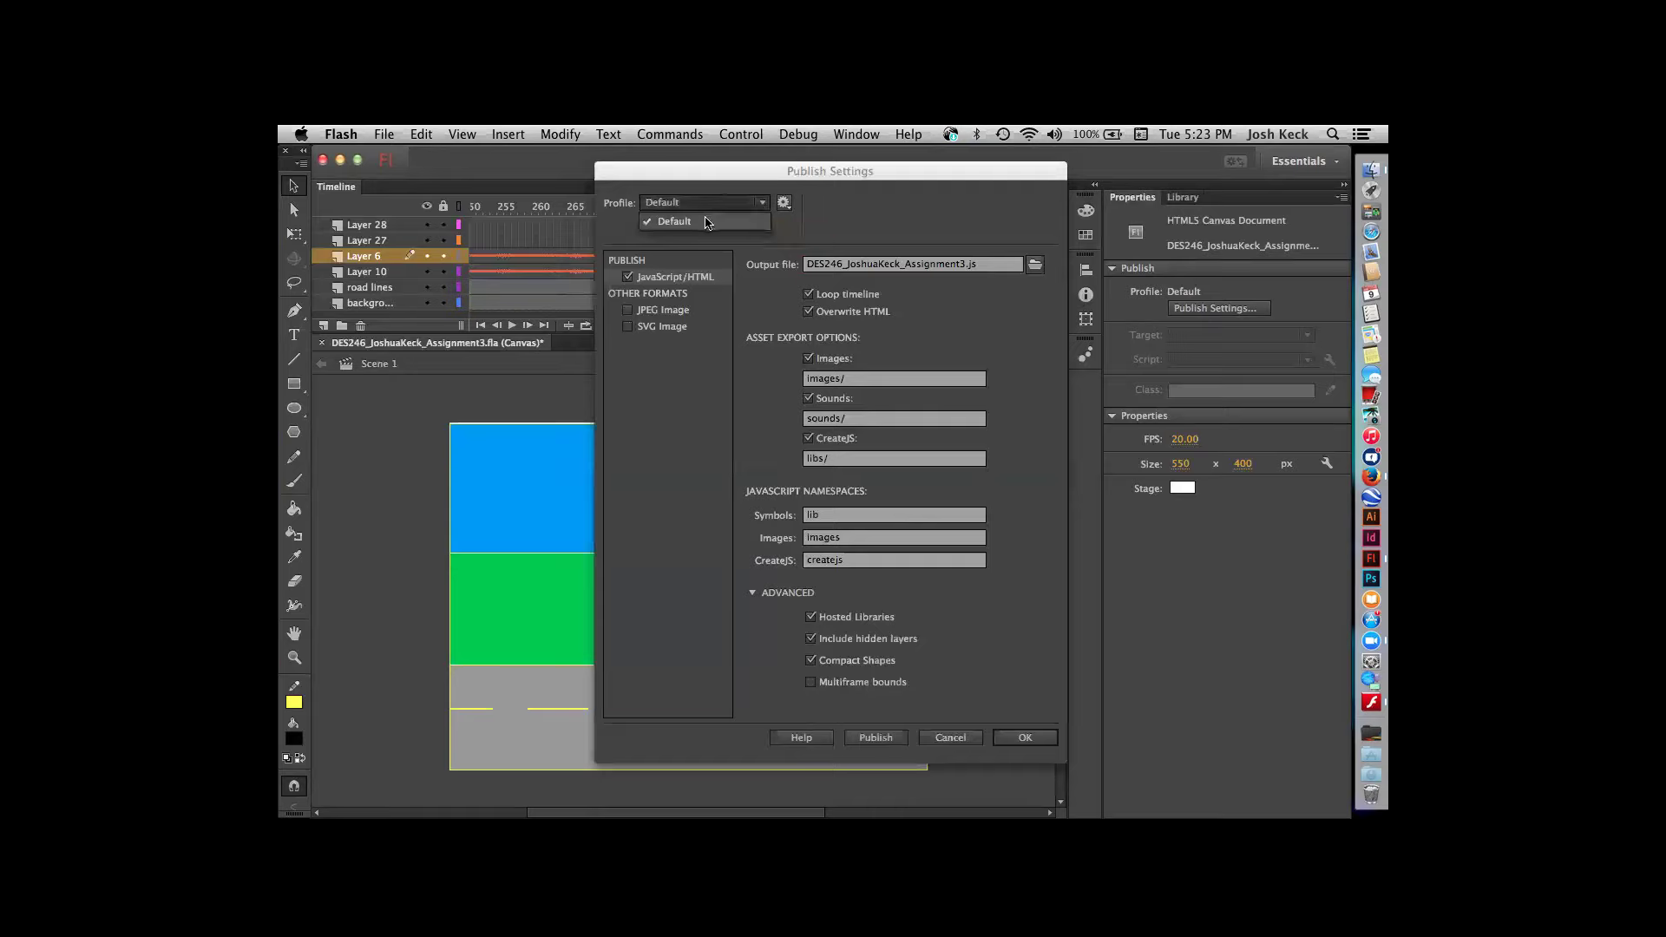
left_click(751, 202)
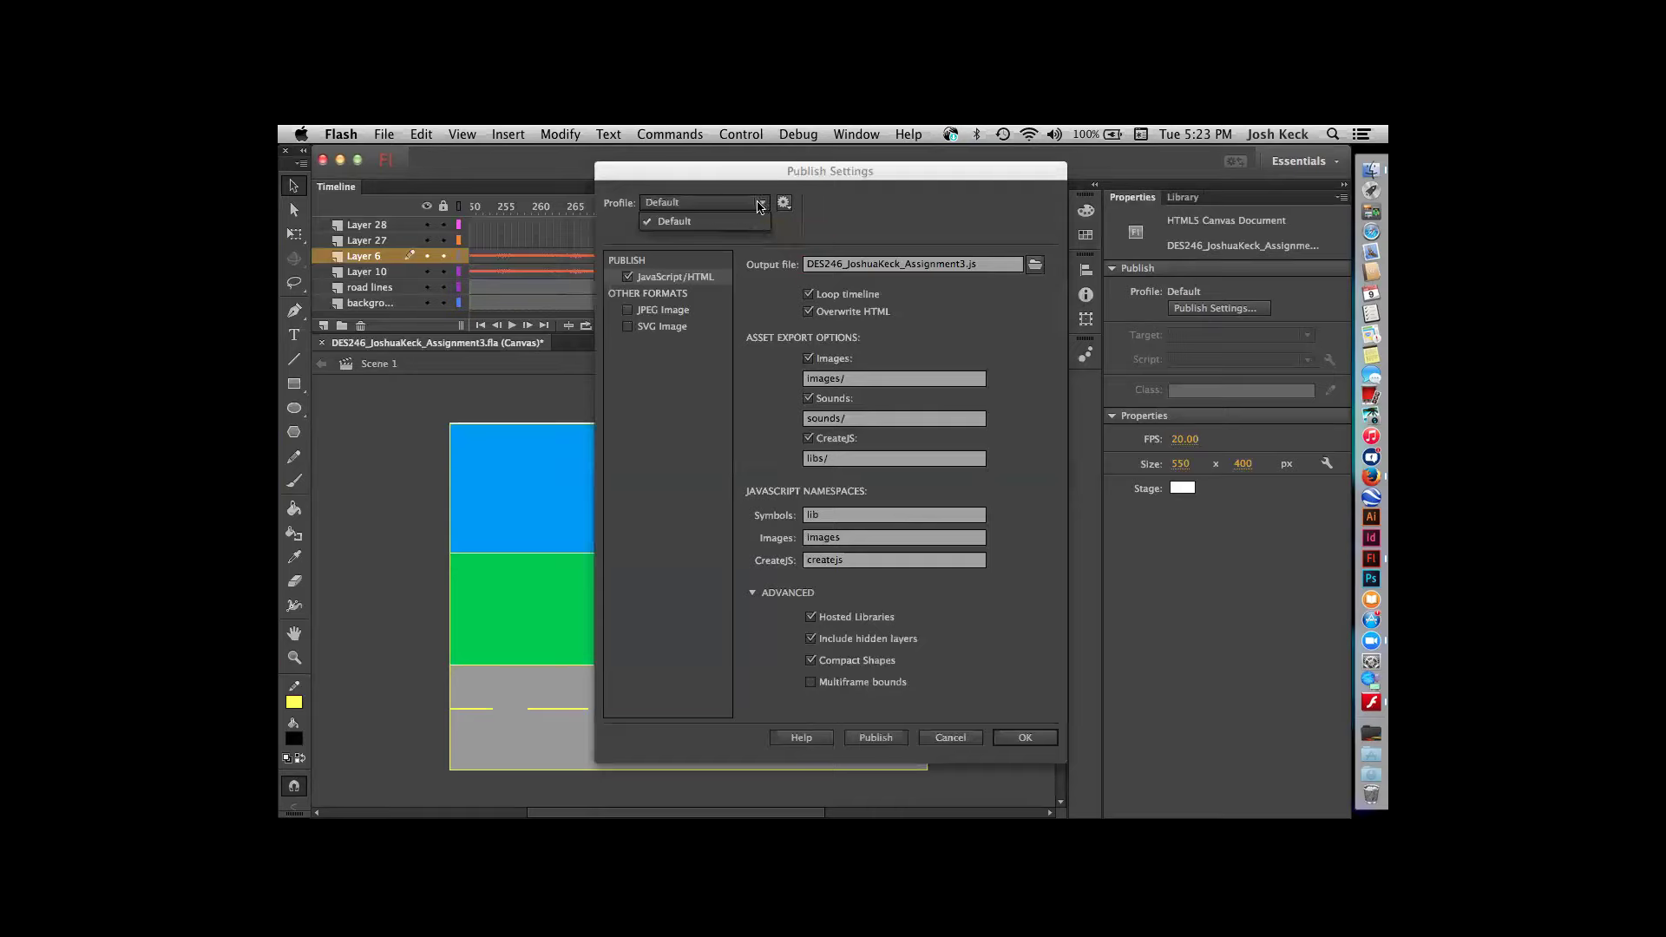
left_click(784, 203)
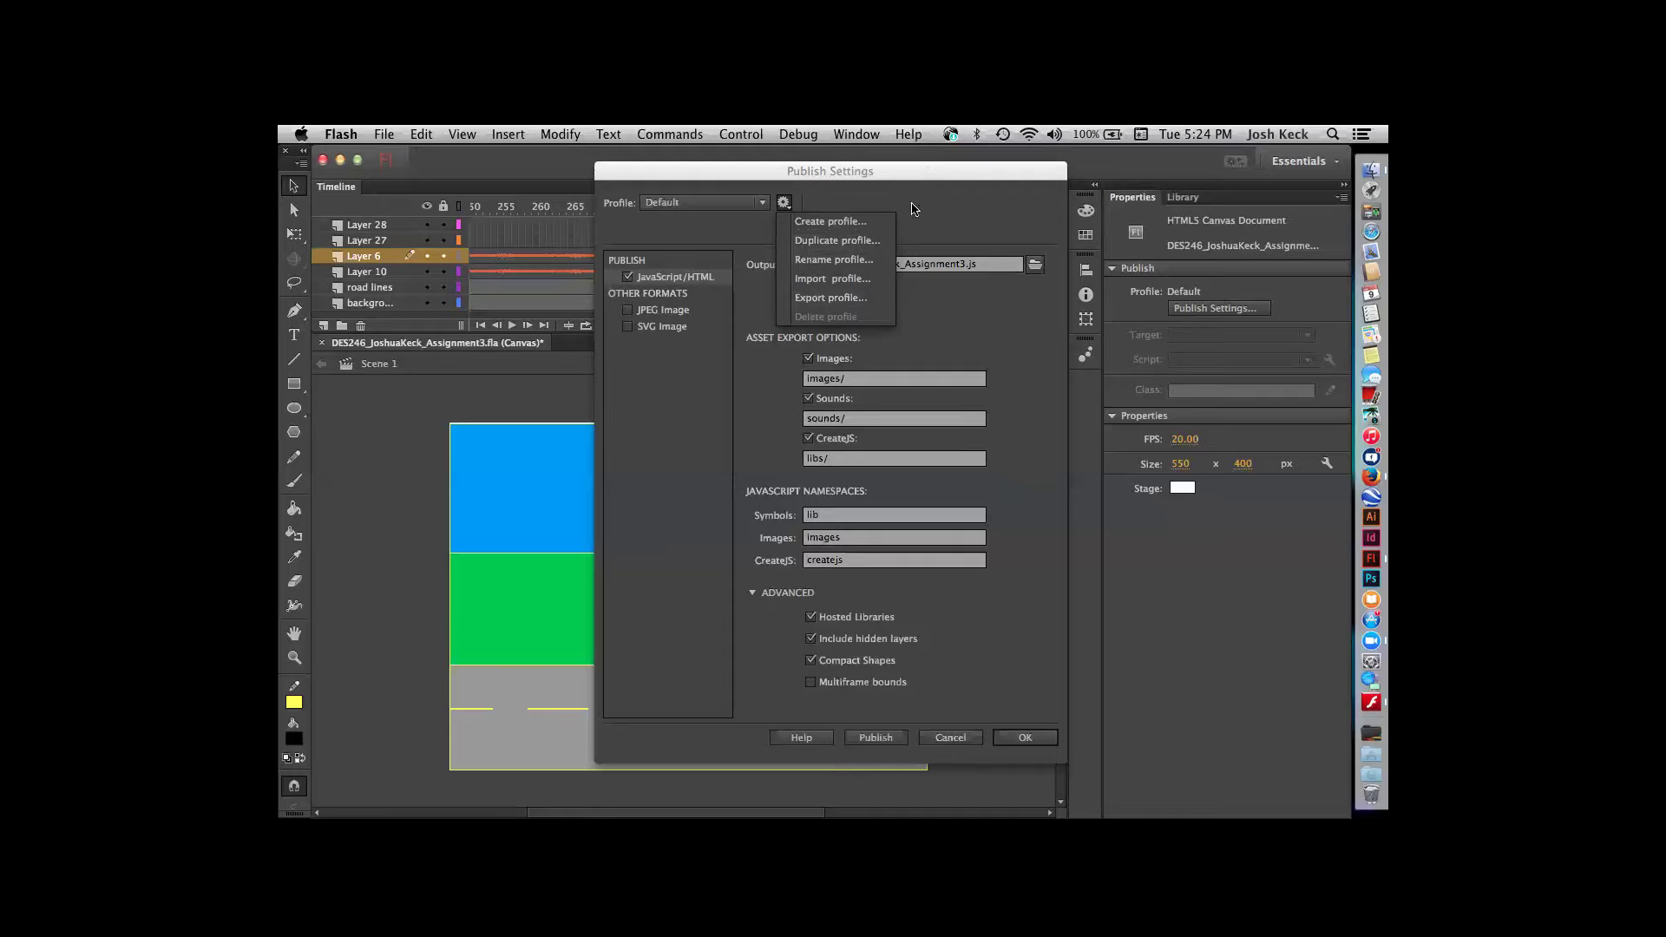
left_click(952, 739)
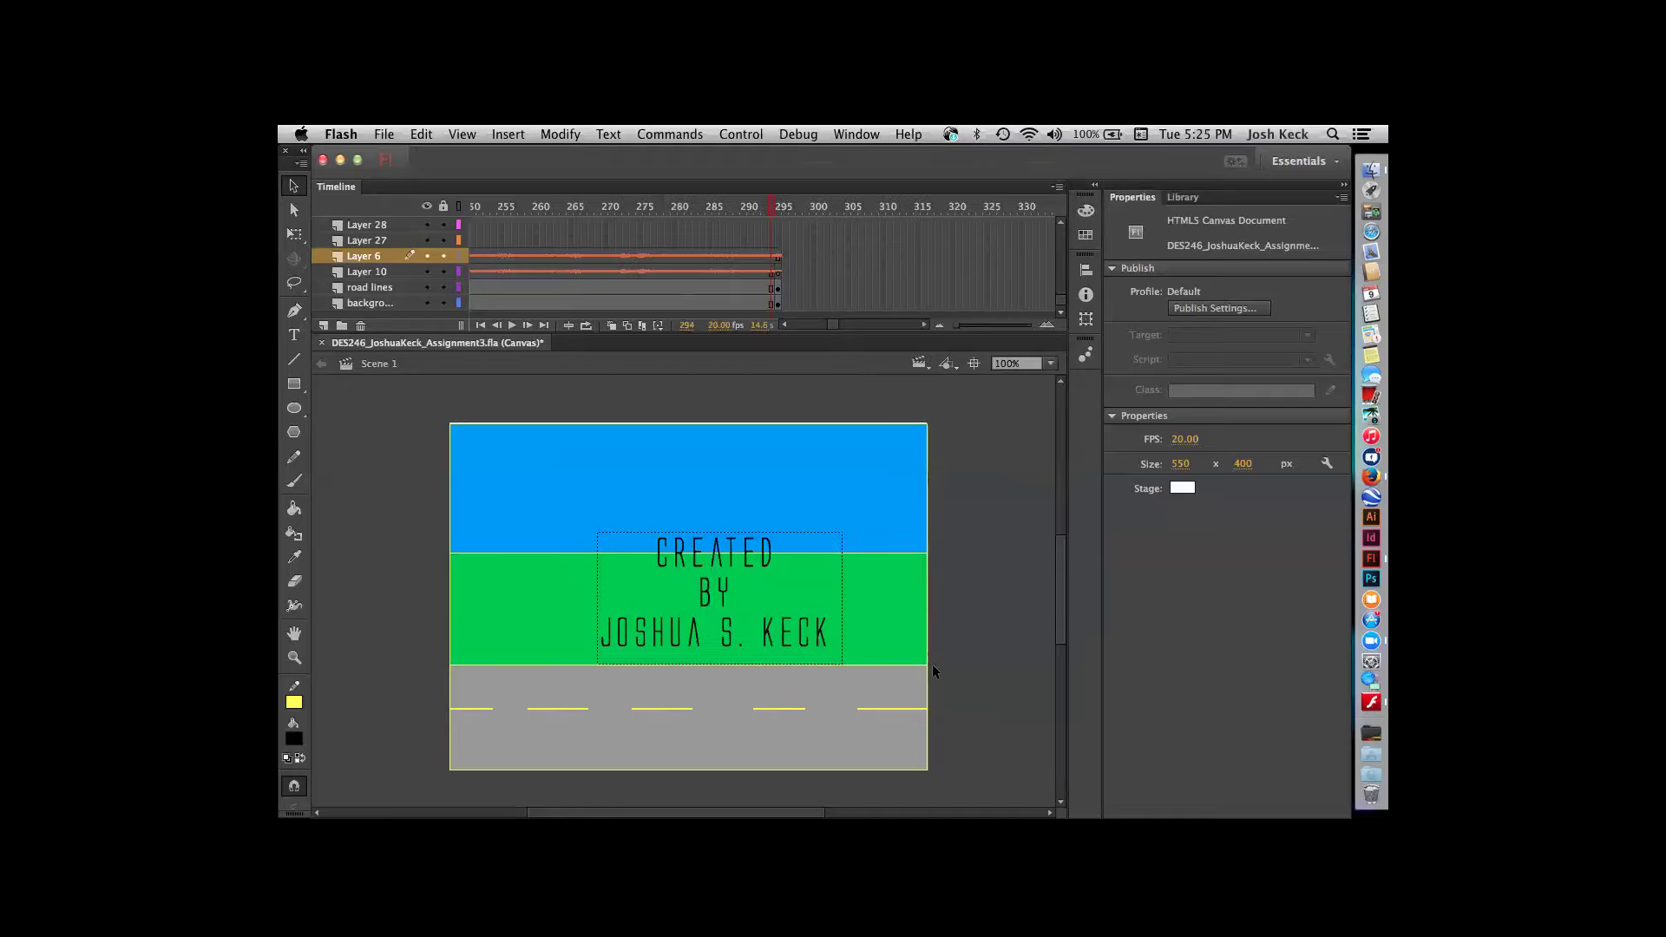
- Check which file formats are offered for saving the Assignment 3 document under a new name, without saving it
left_click(387, 134)
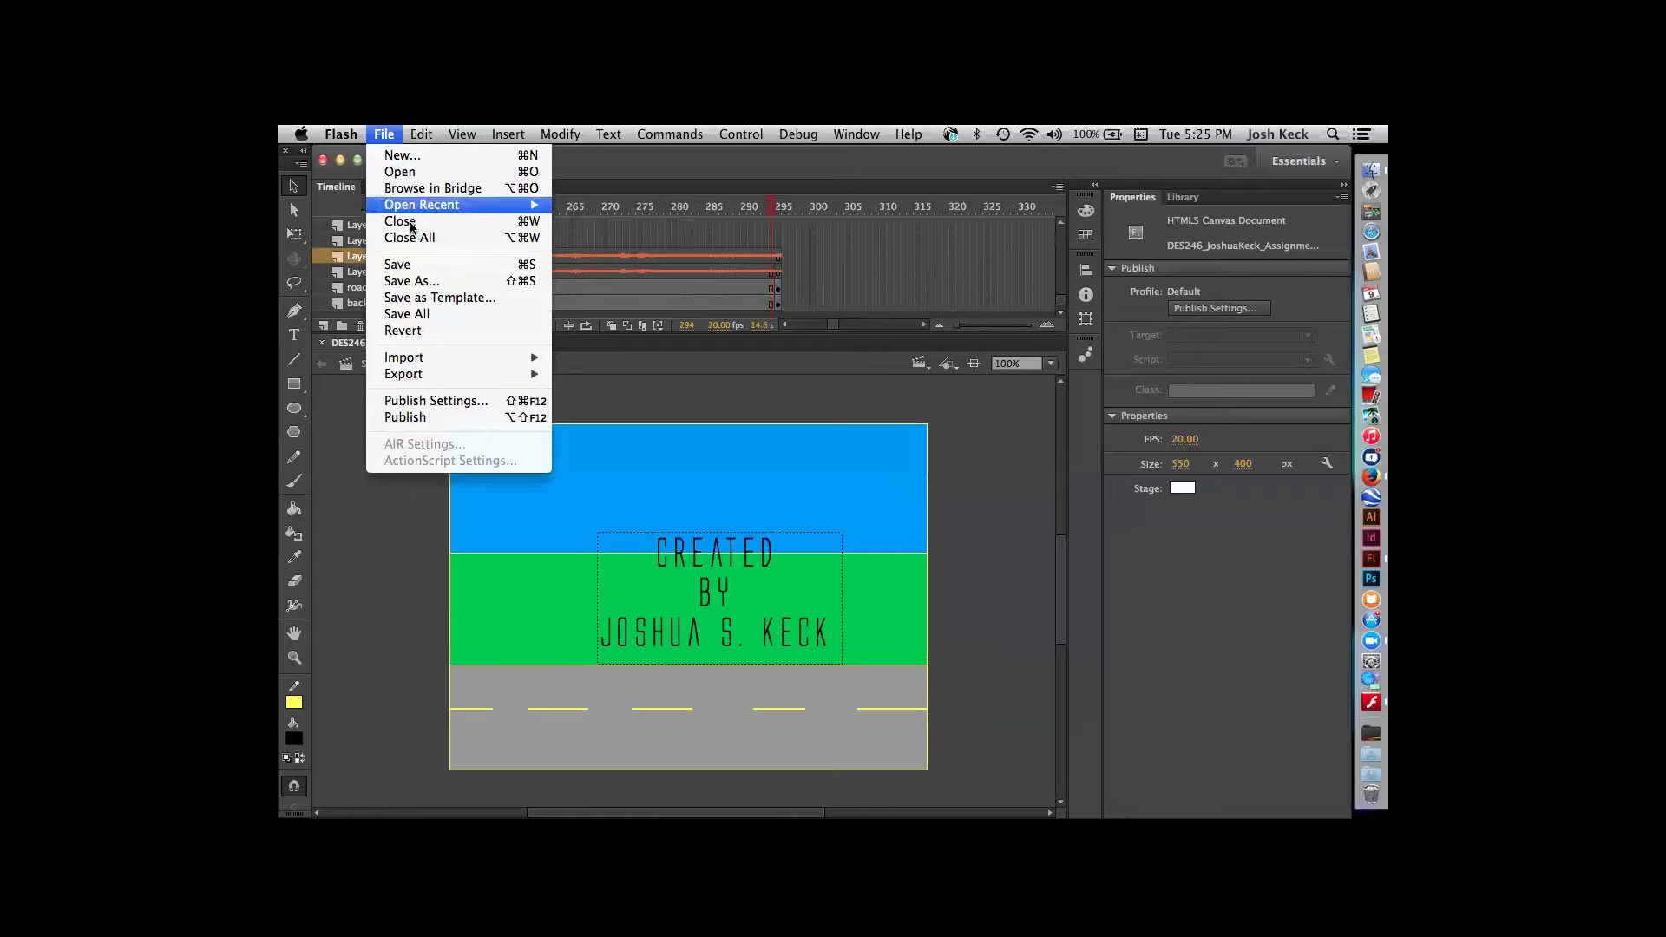
left_click(414, 282)
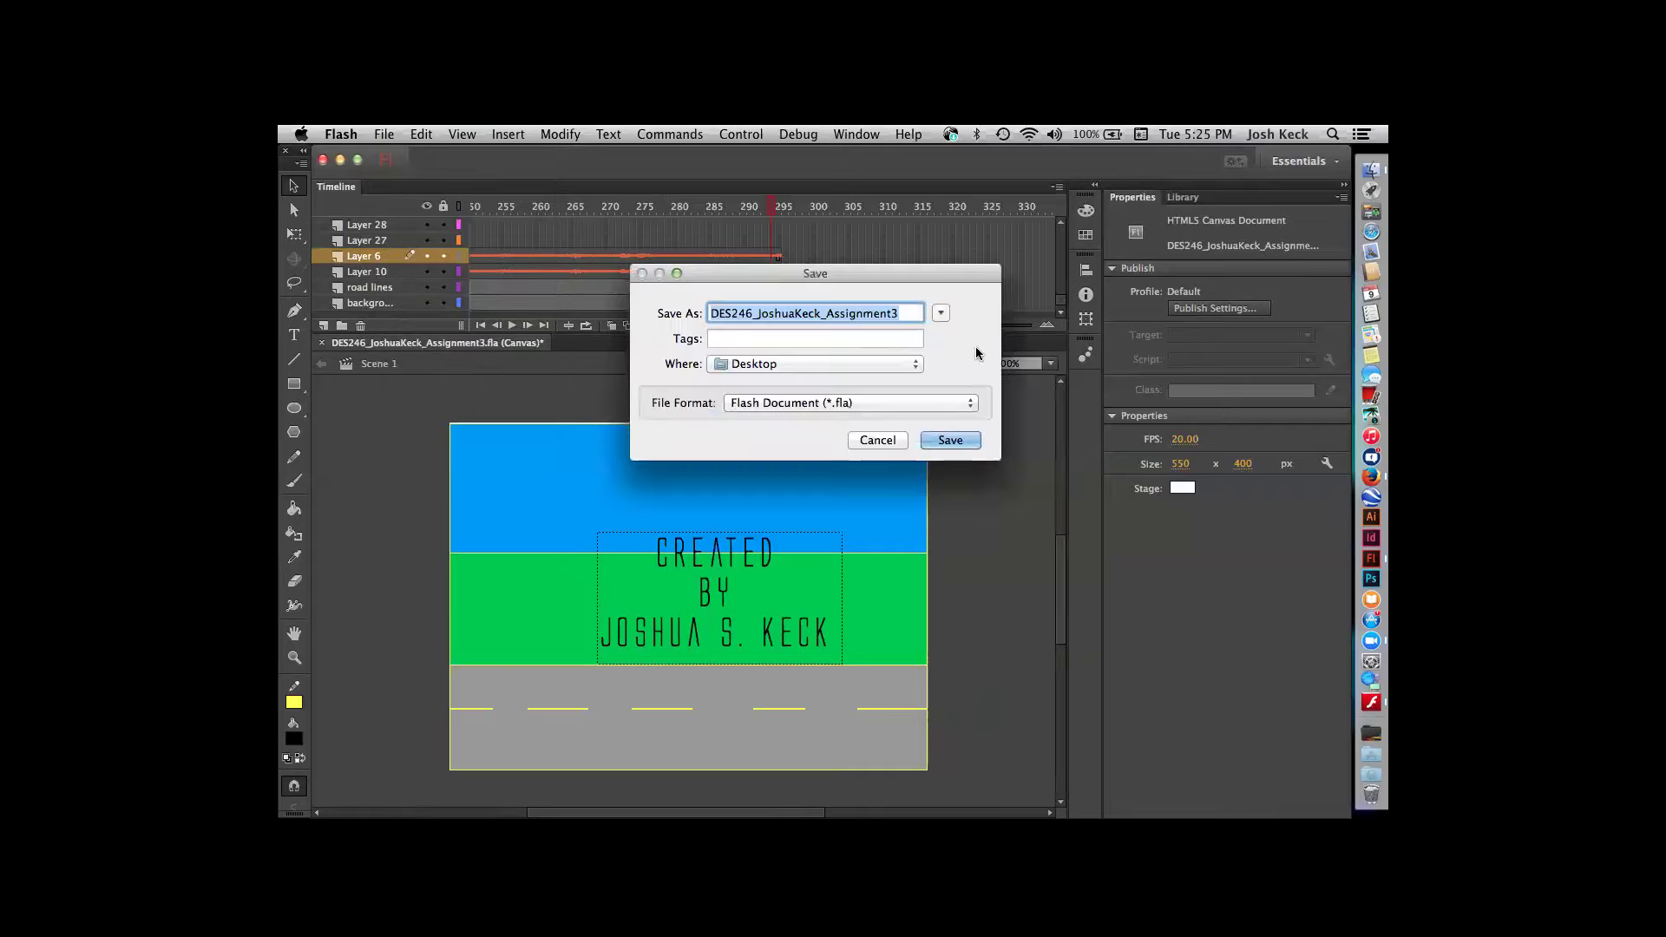
left_click(971, 404)
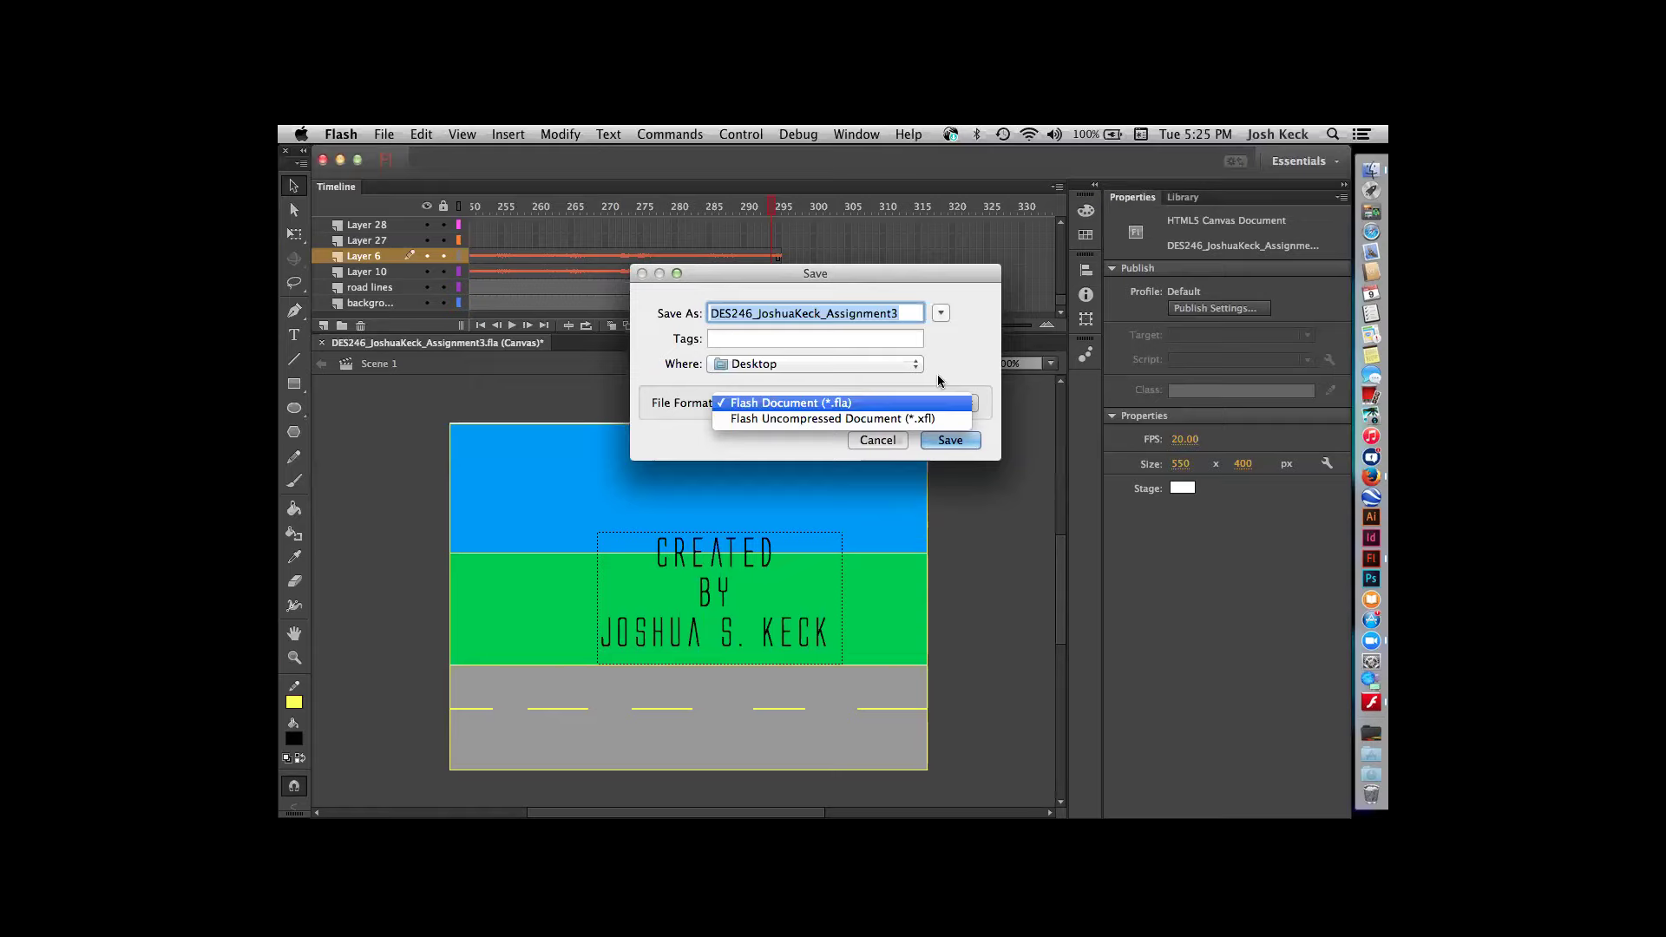
left_click(964, 372)
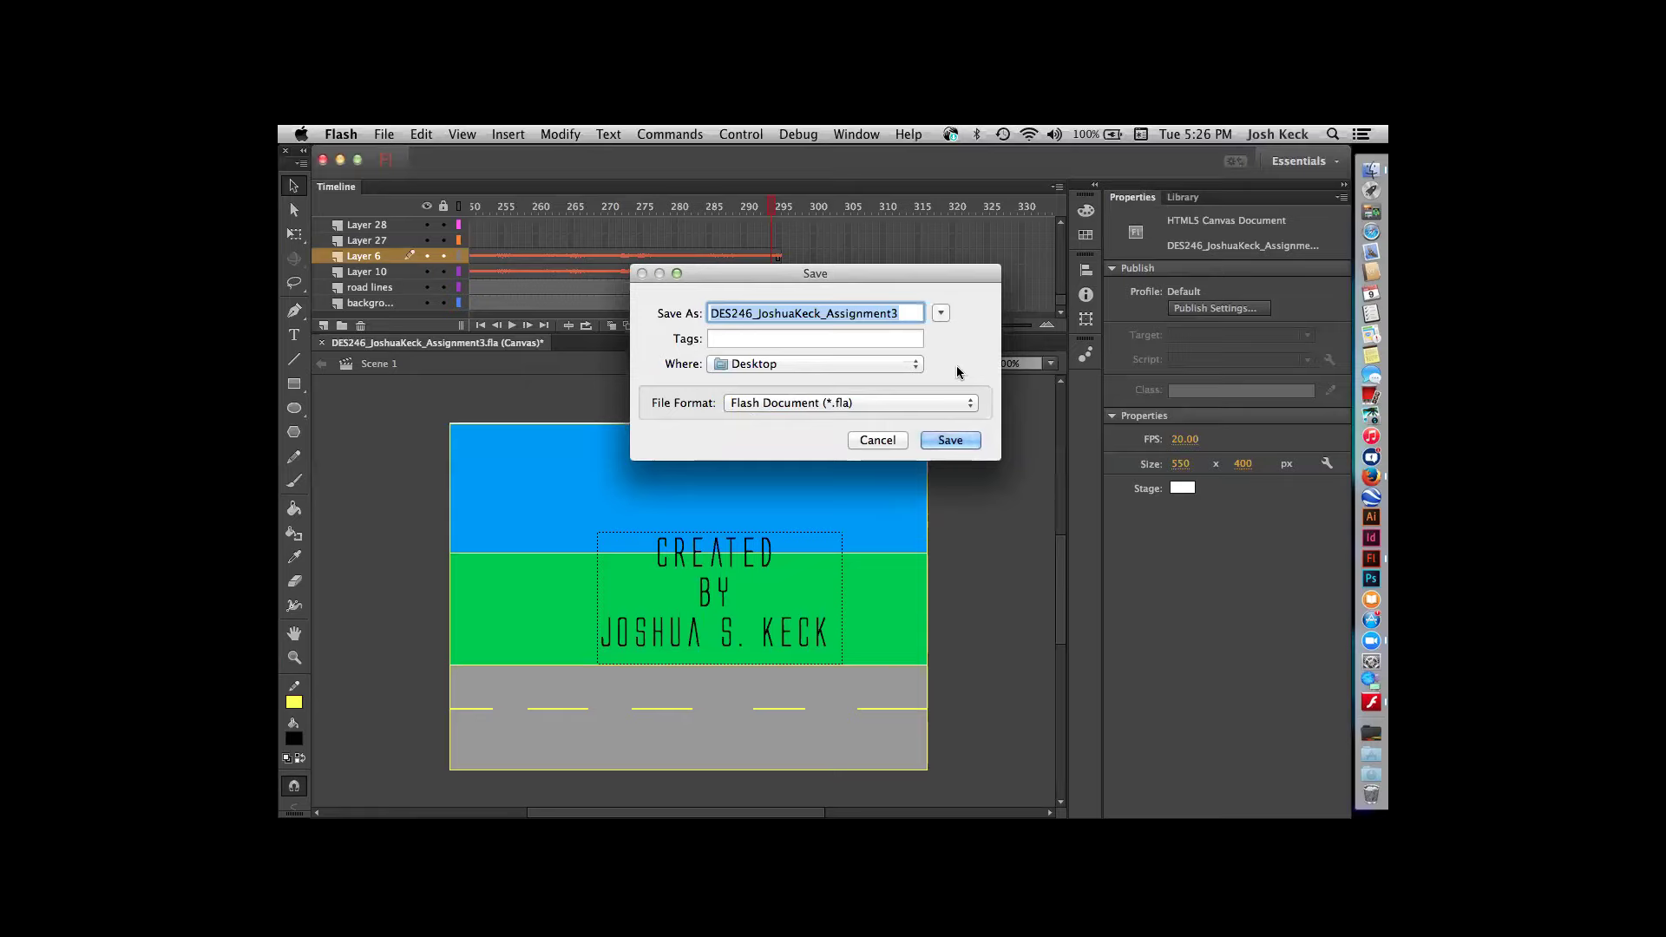
left_click(874, 442)
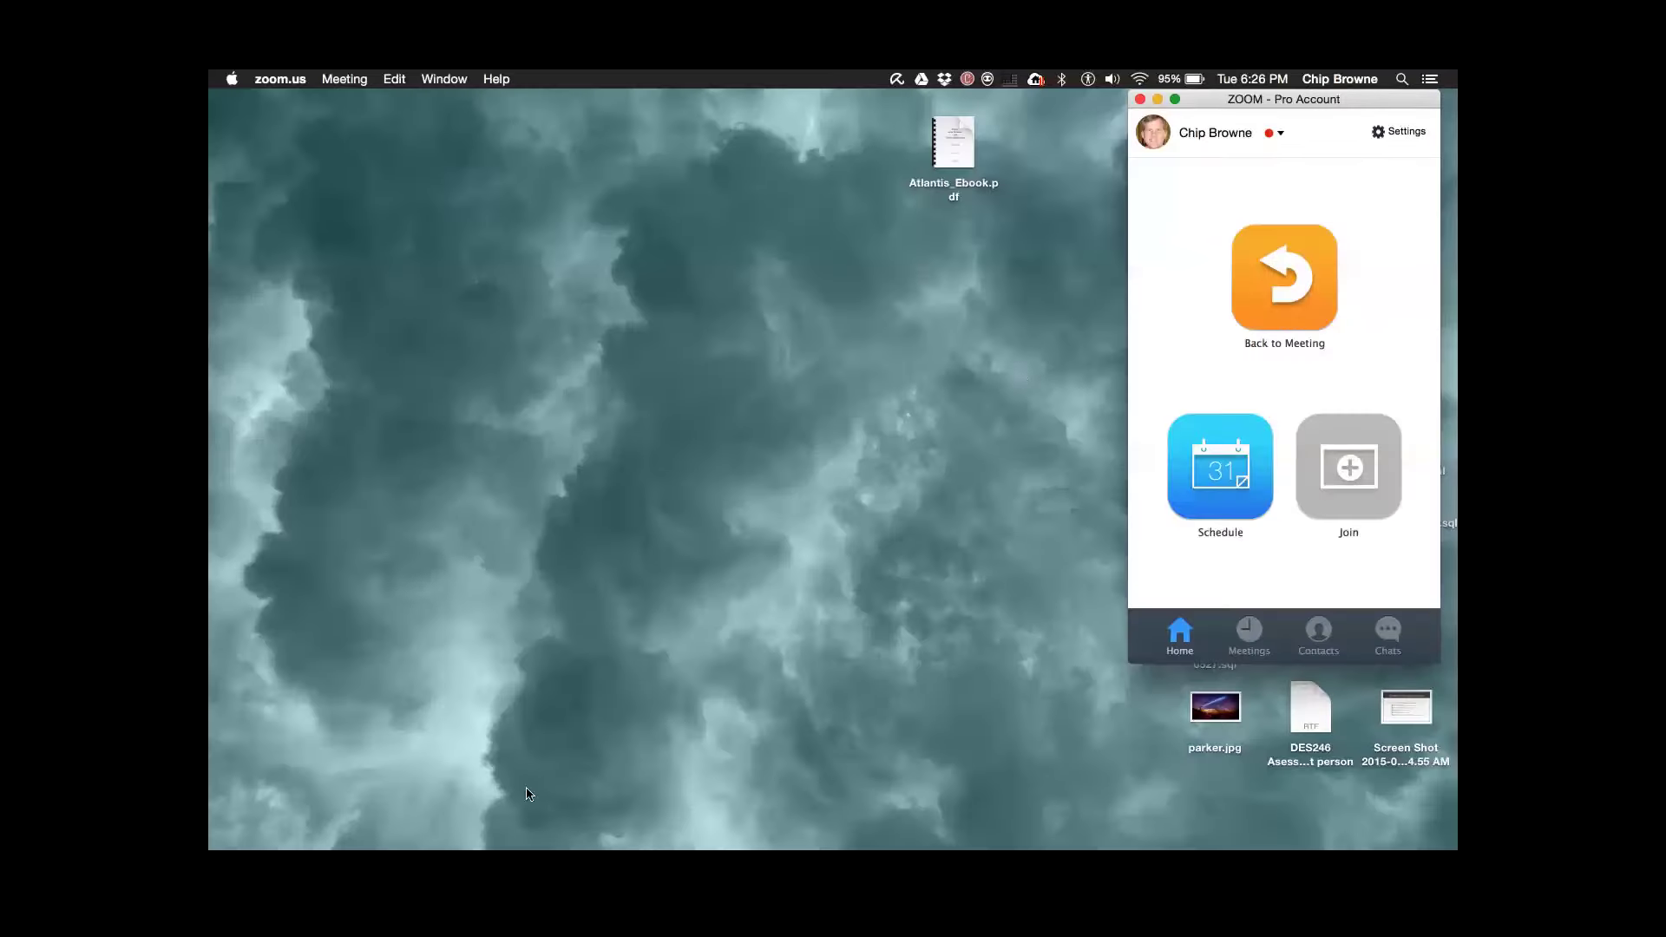
- Switch to Flash to create a new ActionScript 3.0 document, and close the floating Code Snippets window
left_click(1127, 812)
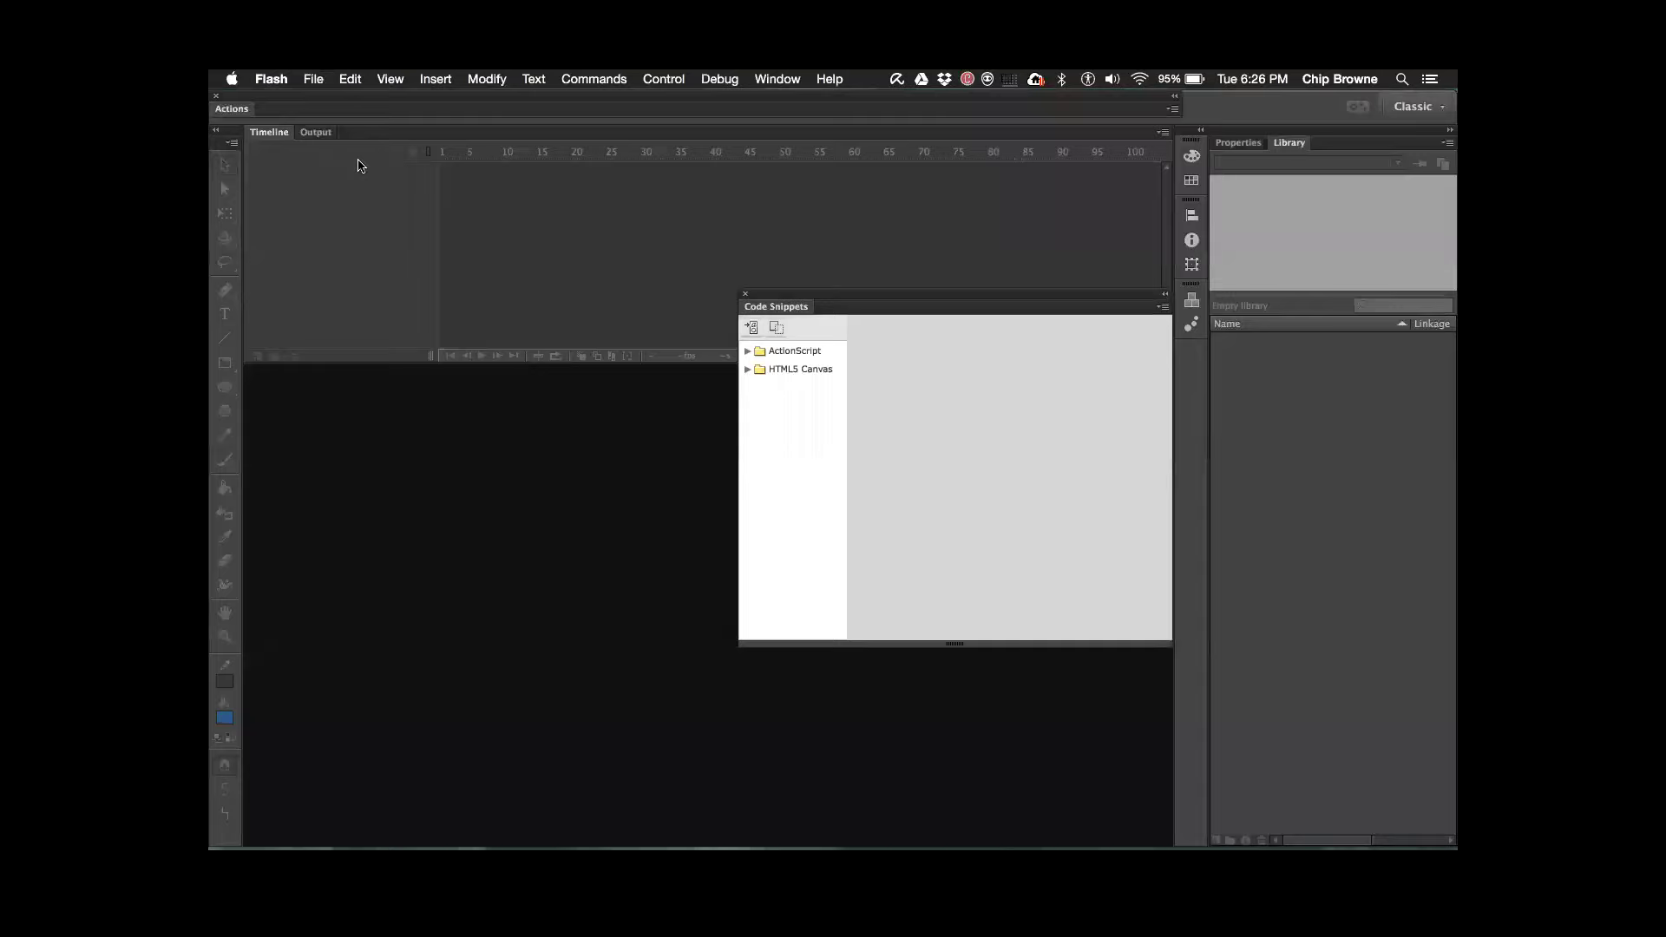
left_click(315, 82)
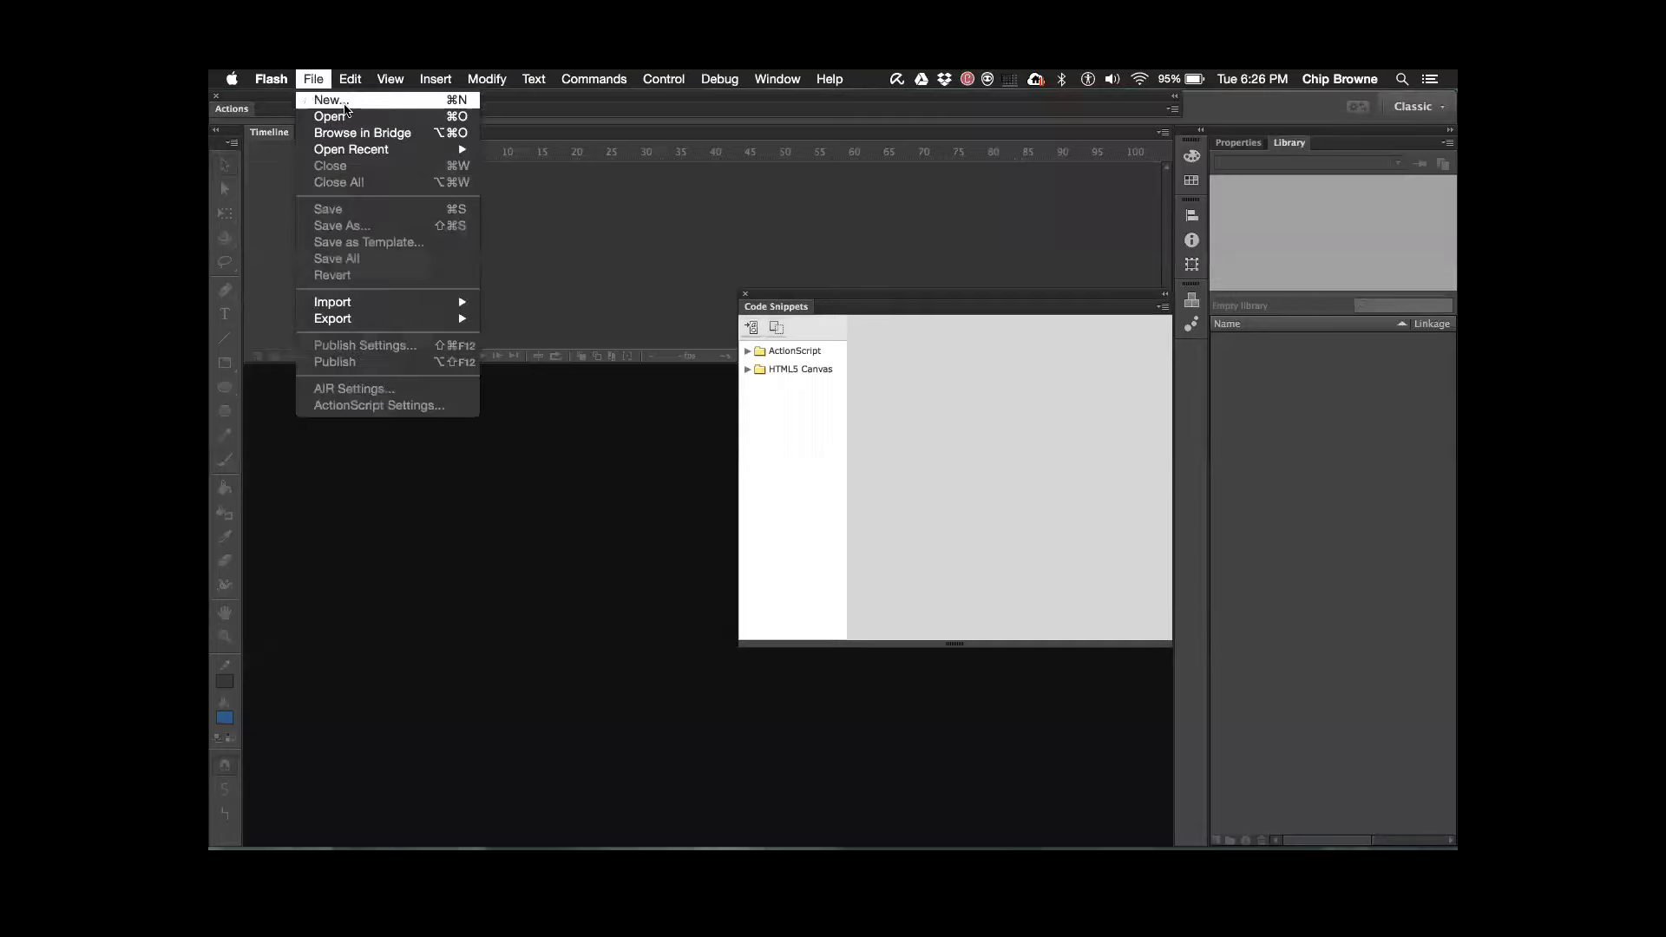
left_click(345, 102)
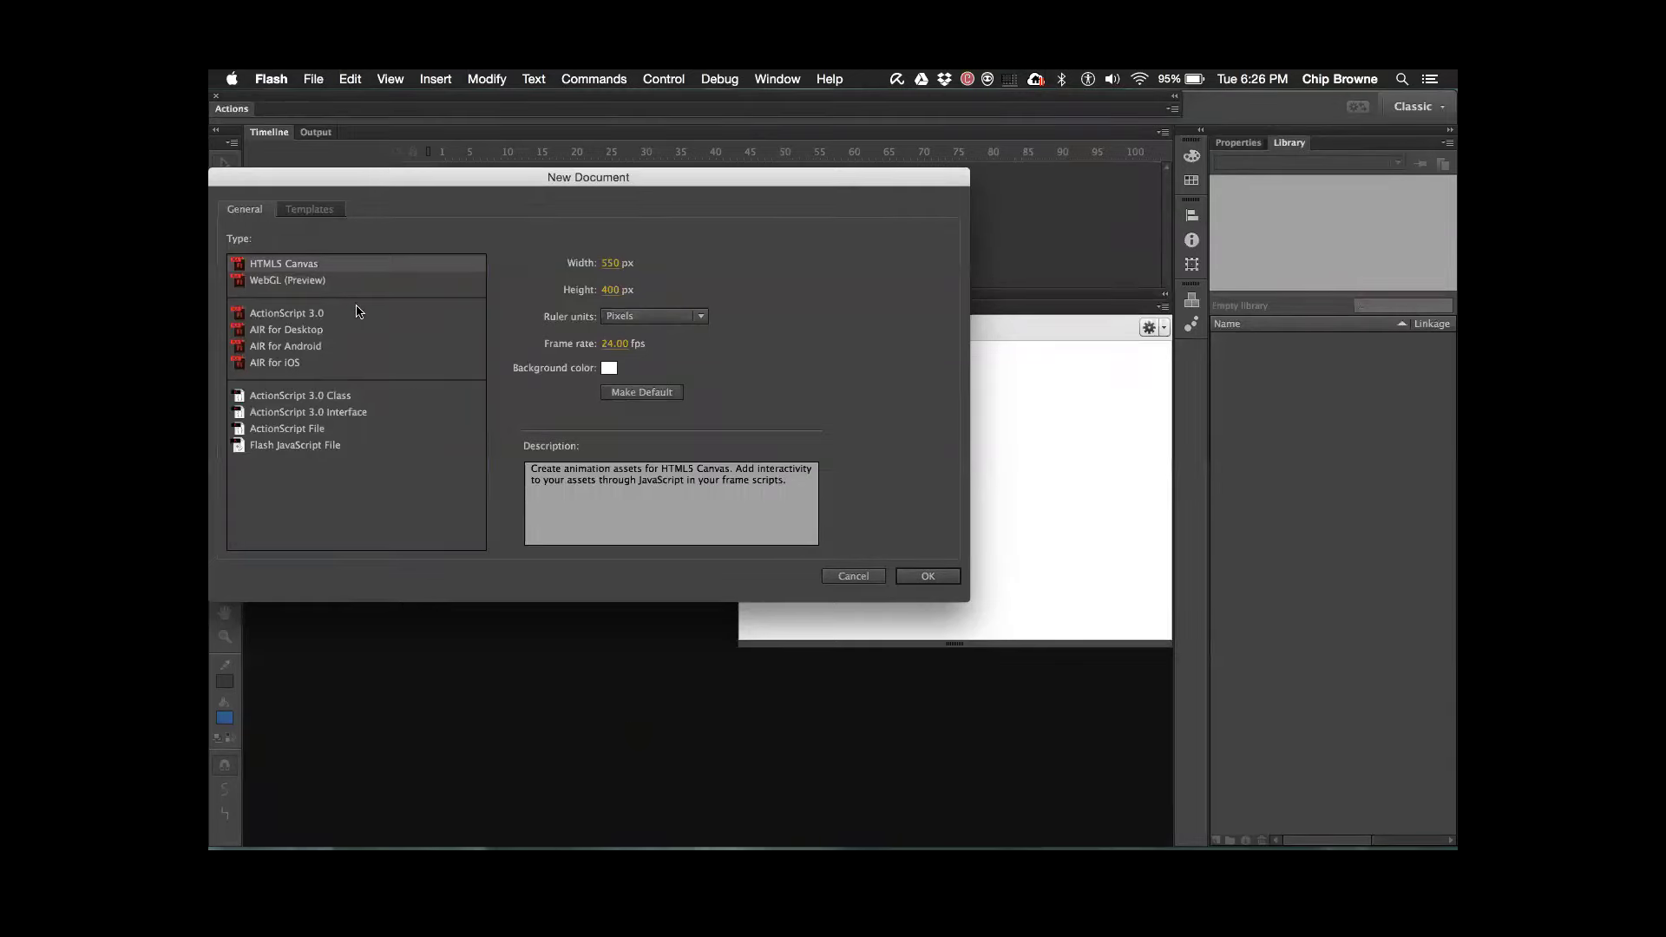
left_click(295, 314)
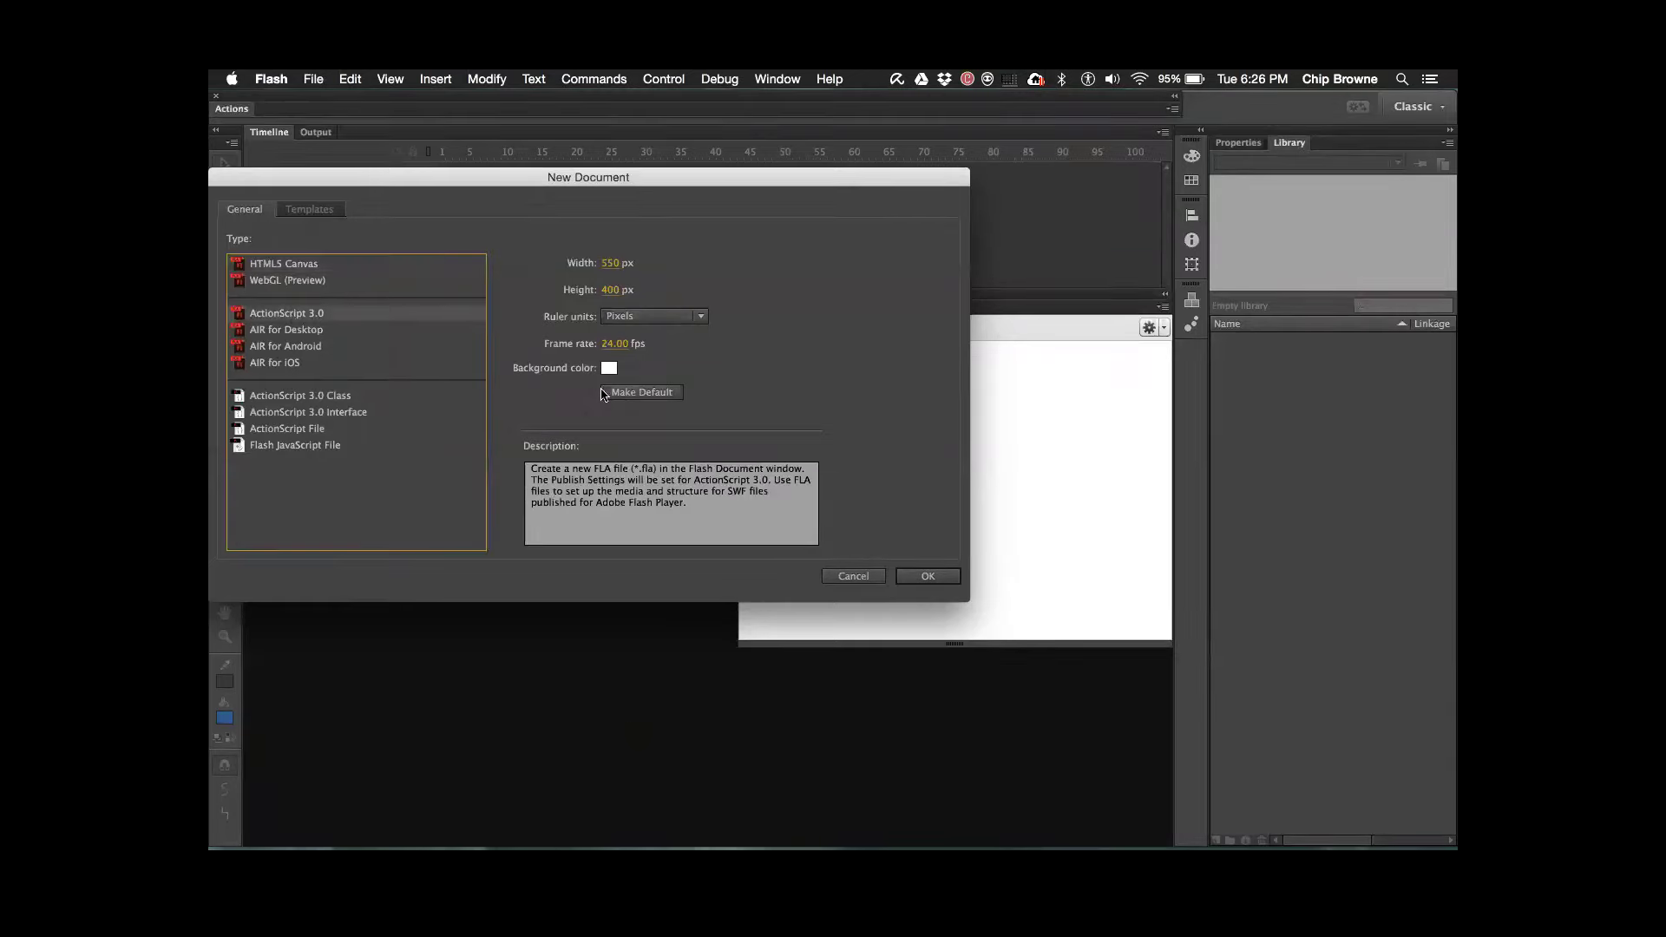
left_click(928, 579)
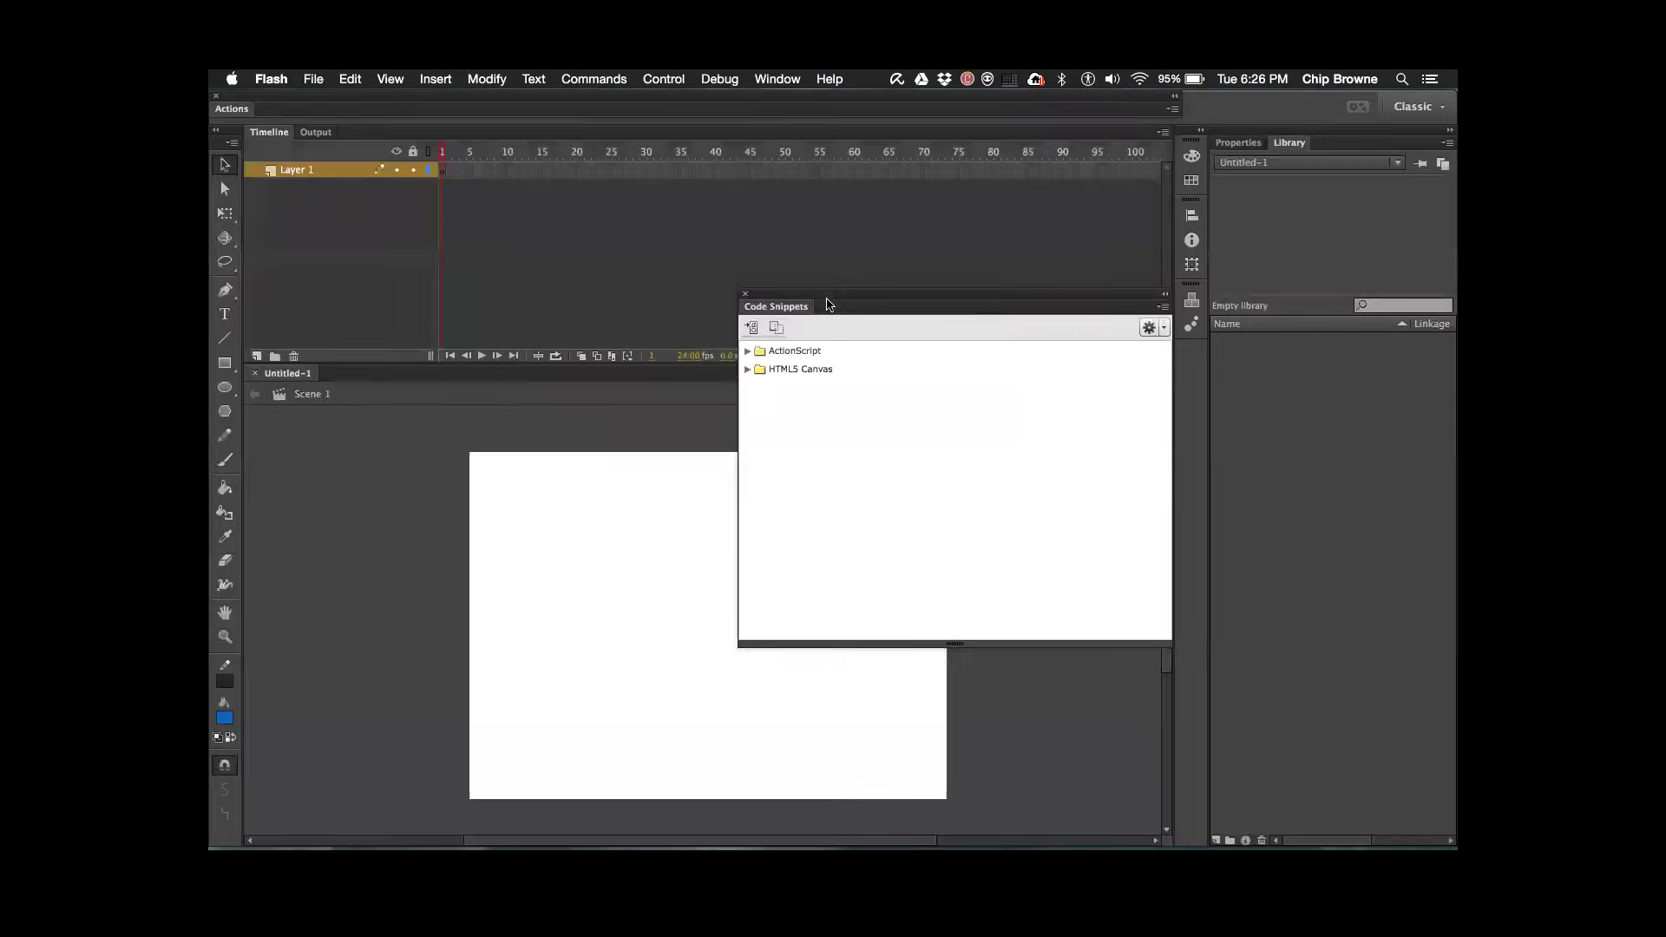
left_click_drag(835, 303, 1139, 524)
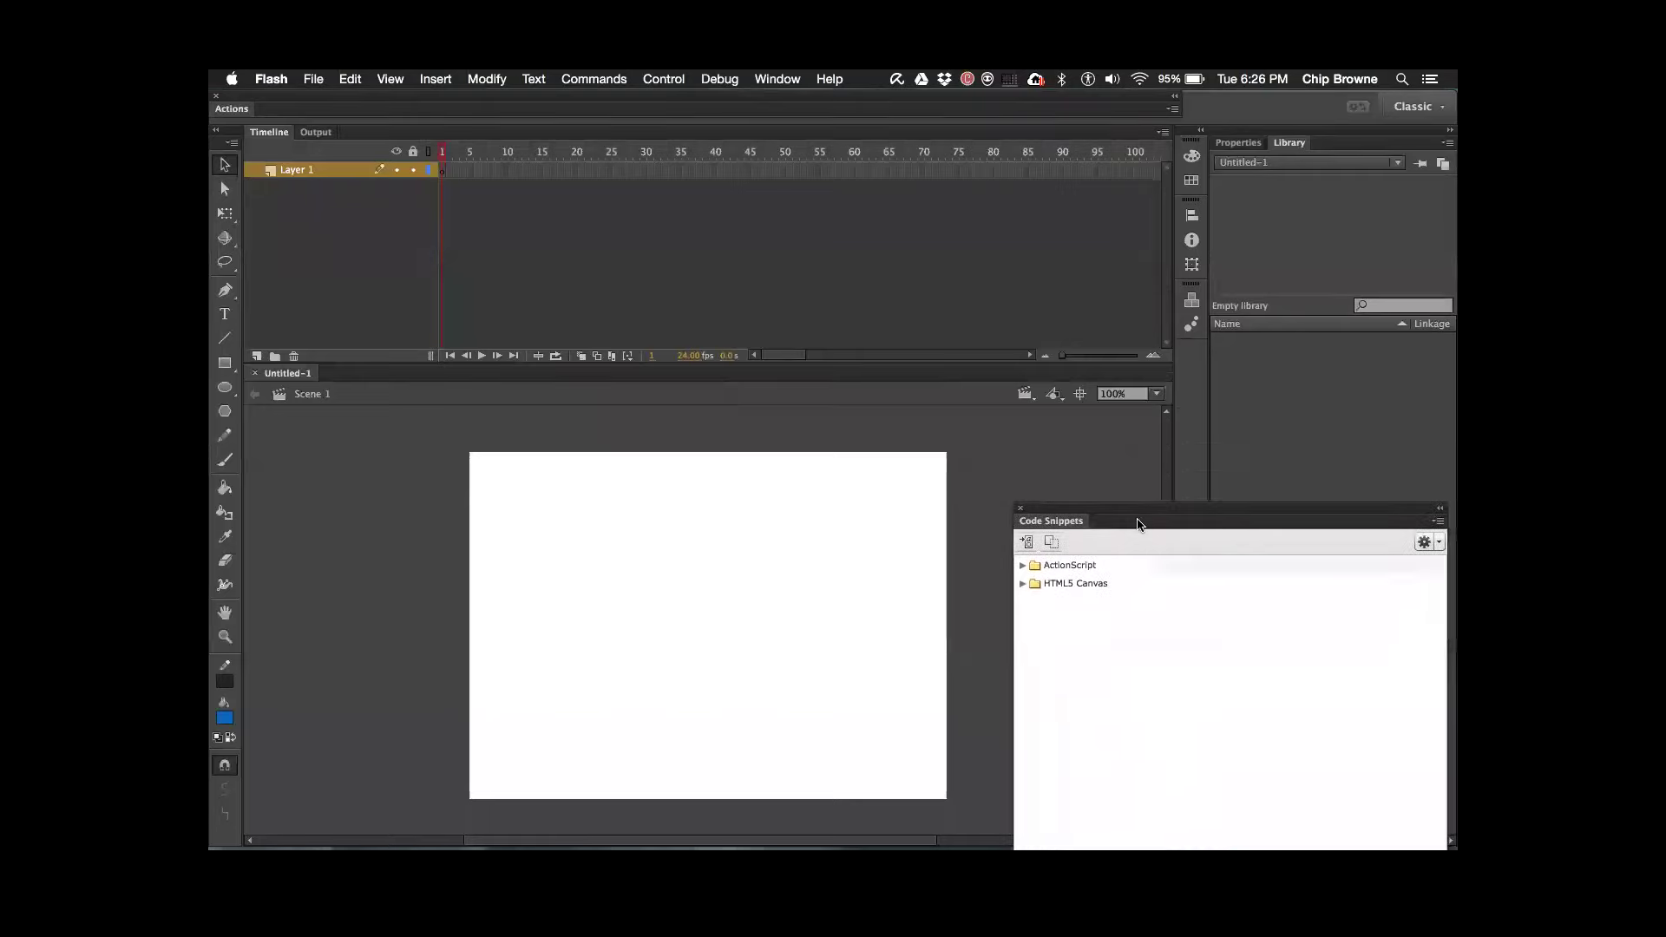
left_click(1019, 510)
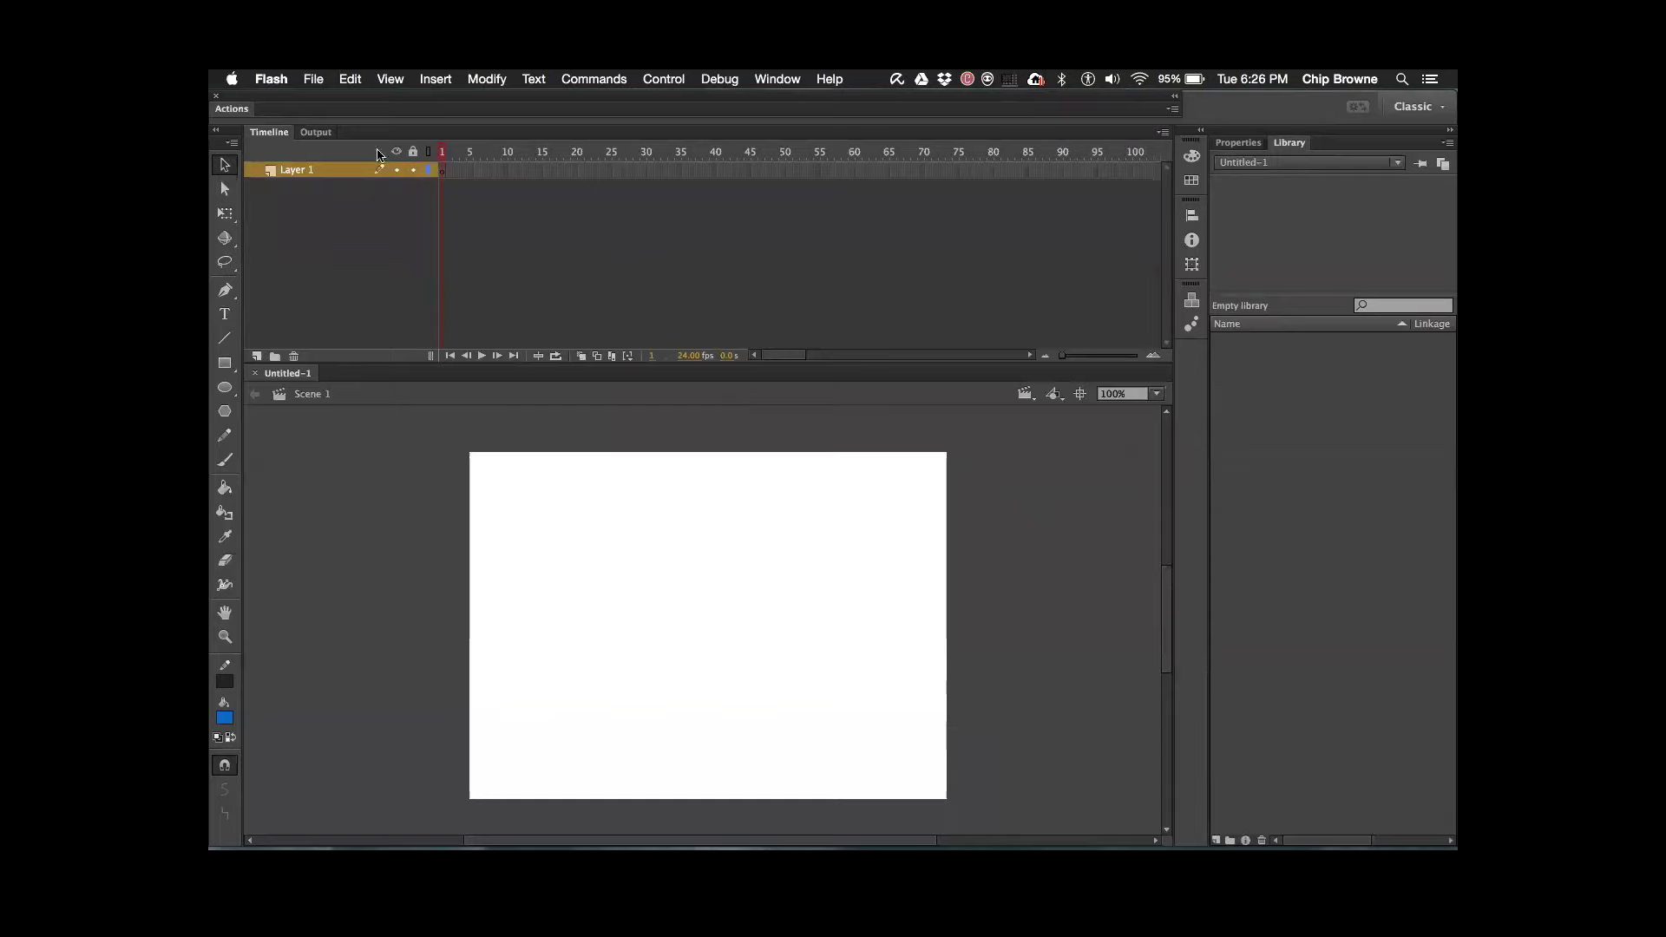
- Import Air Woosh Underwater.mp3 from Downloads into the library and place the sound on the stage in Layer 1
left_click(313, 79)
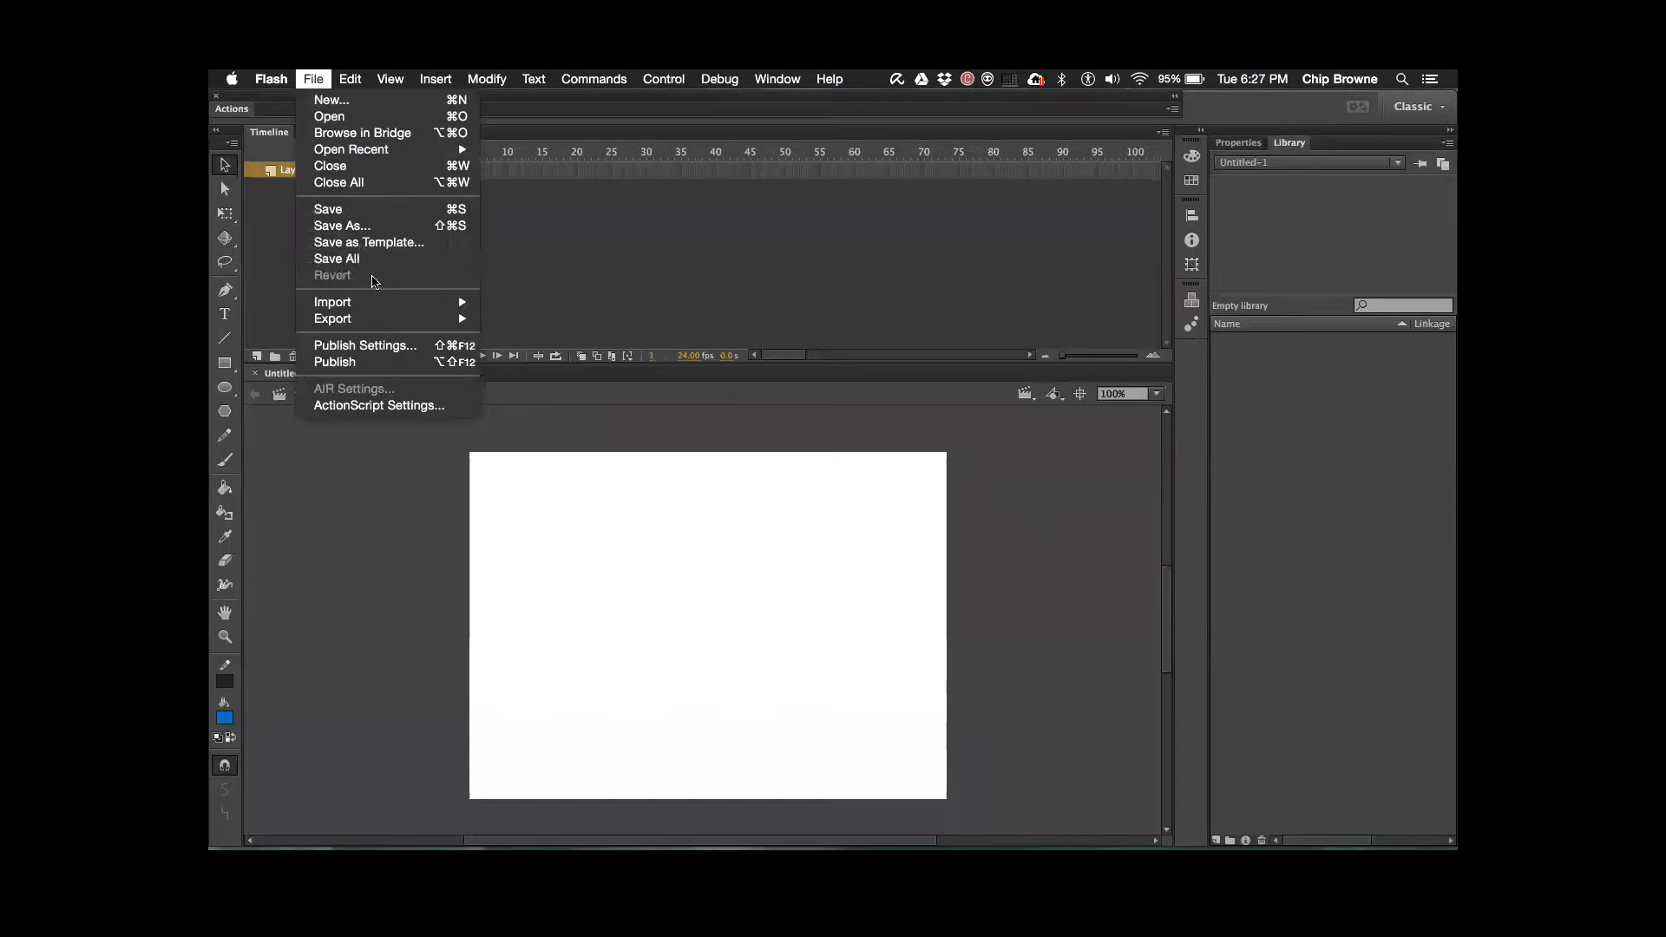
mouse_move(449, 306)
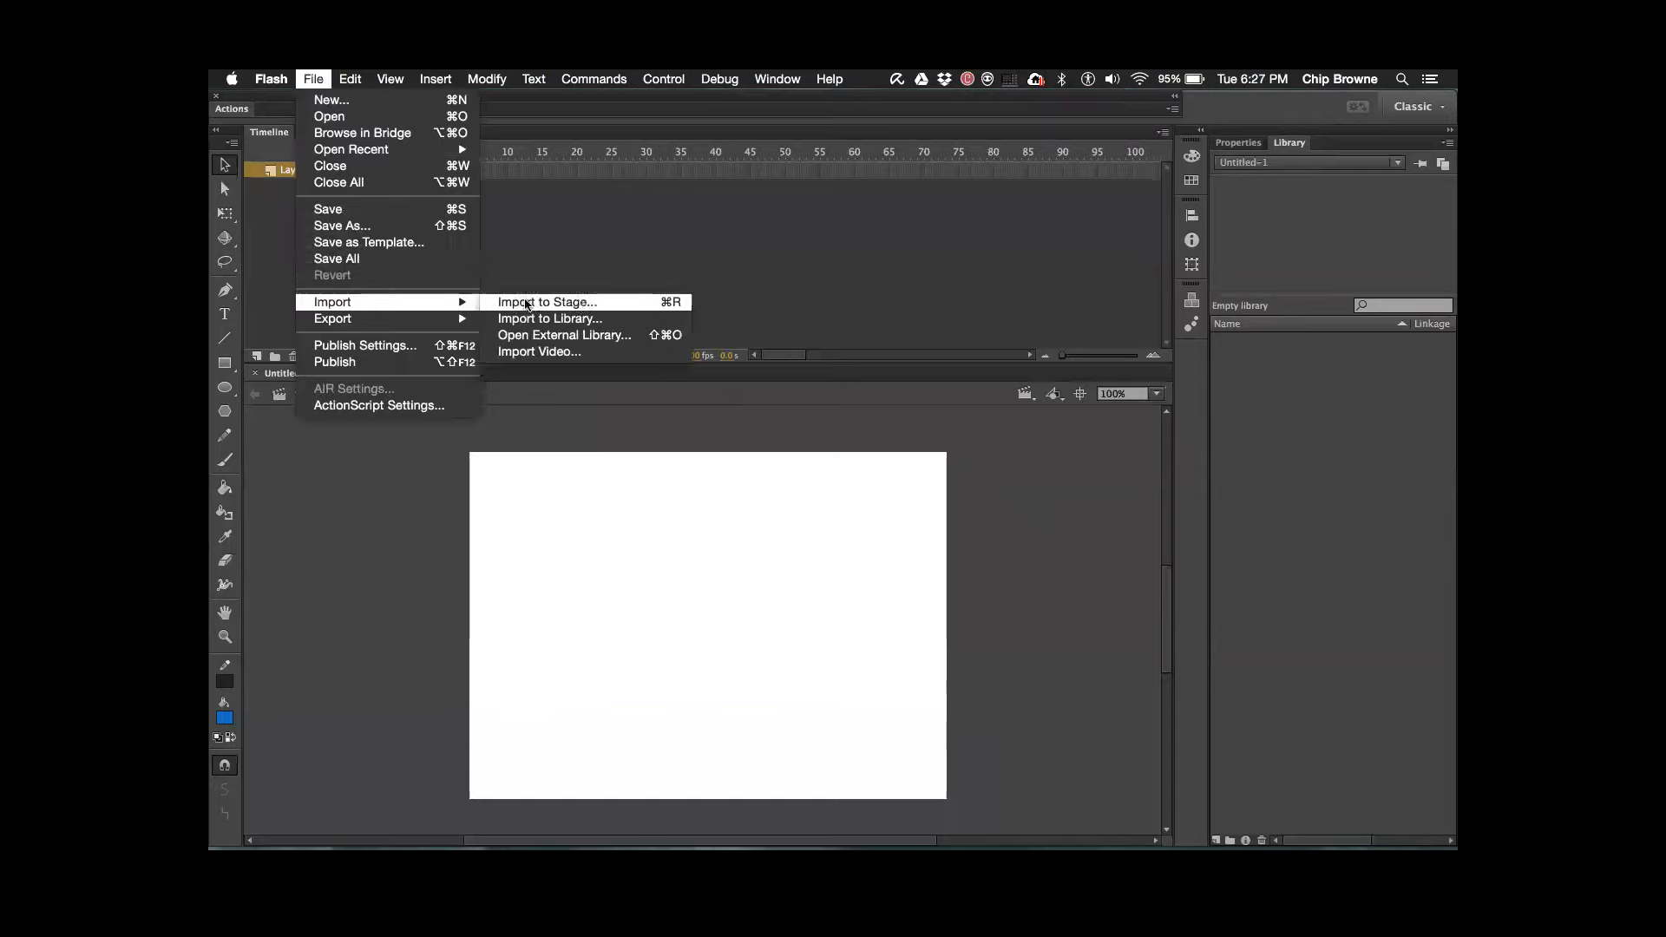
left_click(587, 328)
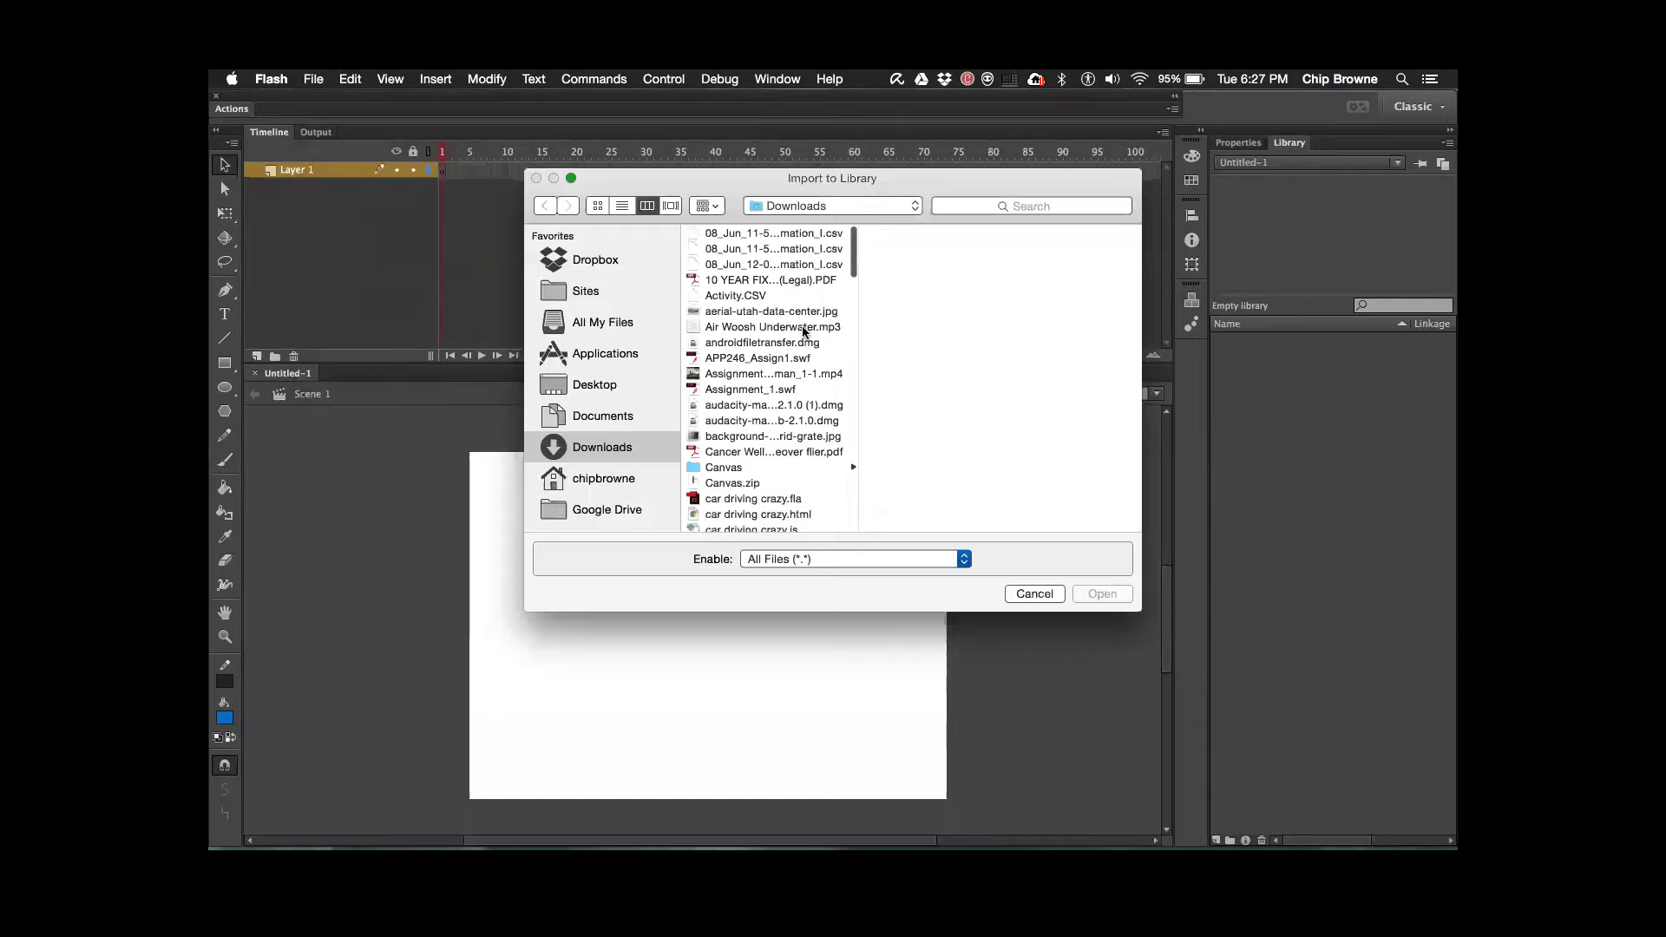
left_click(804, 327)
left_click(1102, 595)
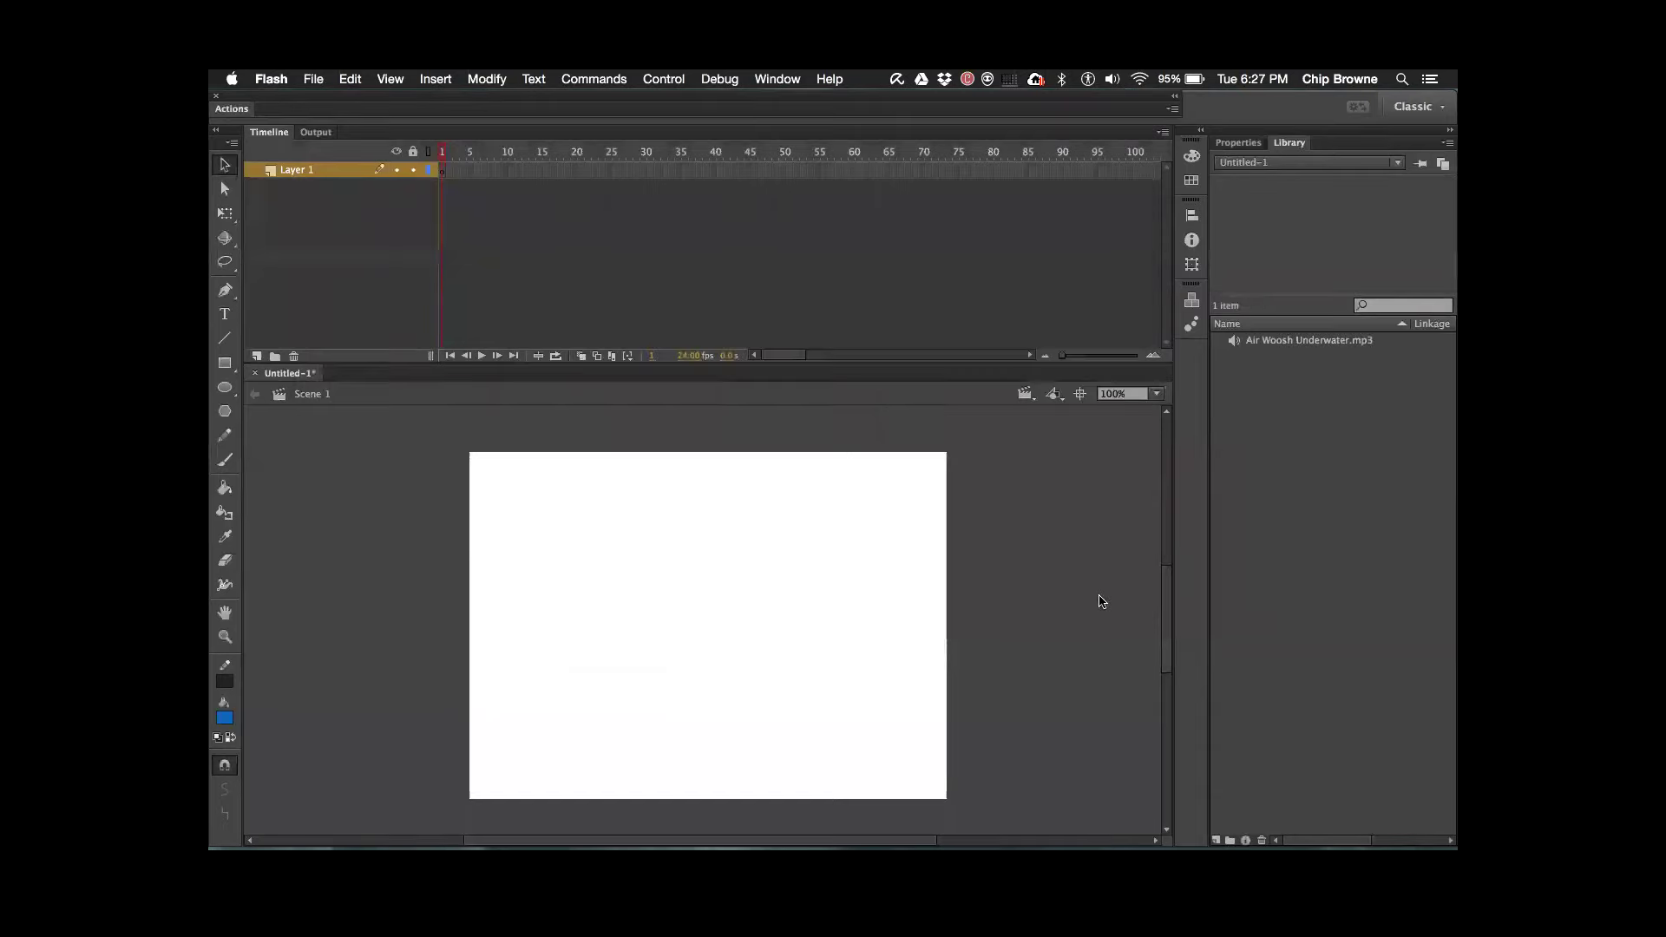
left_click_drag(1246, 347, 859, 527)
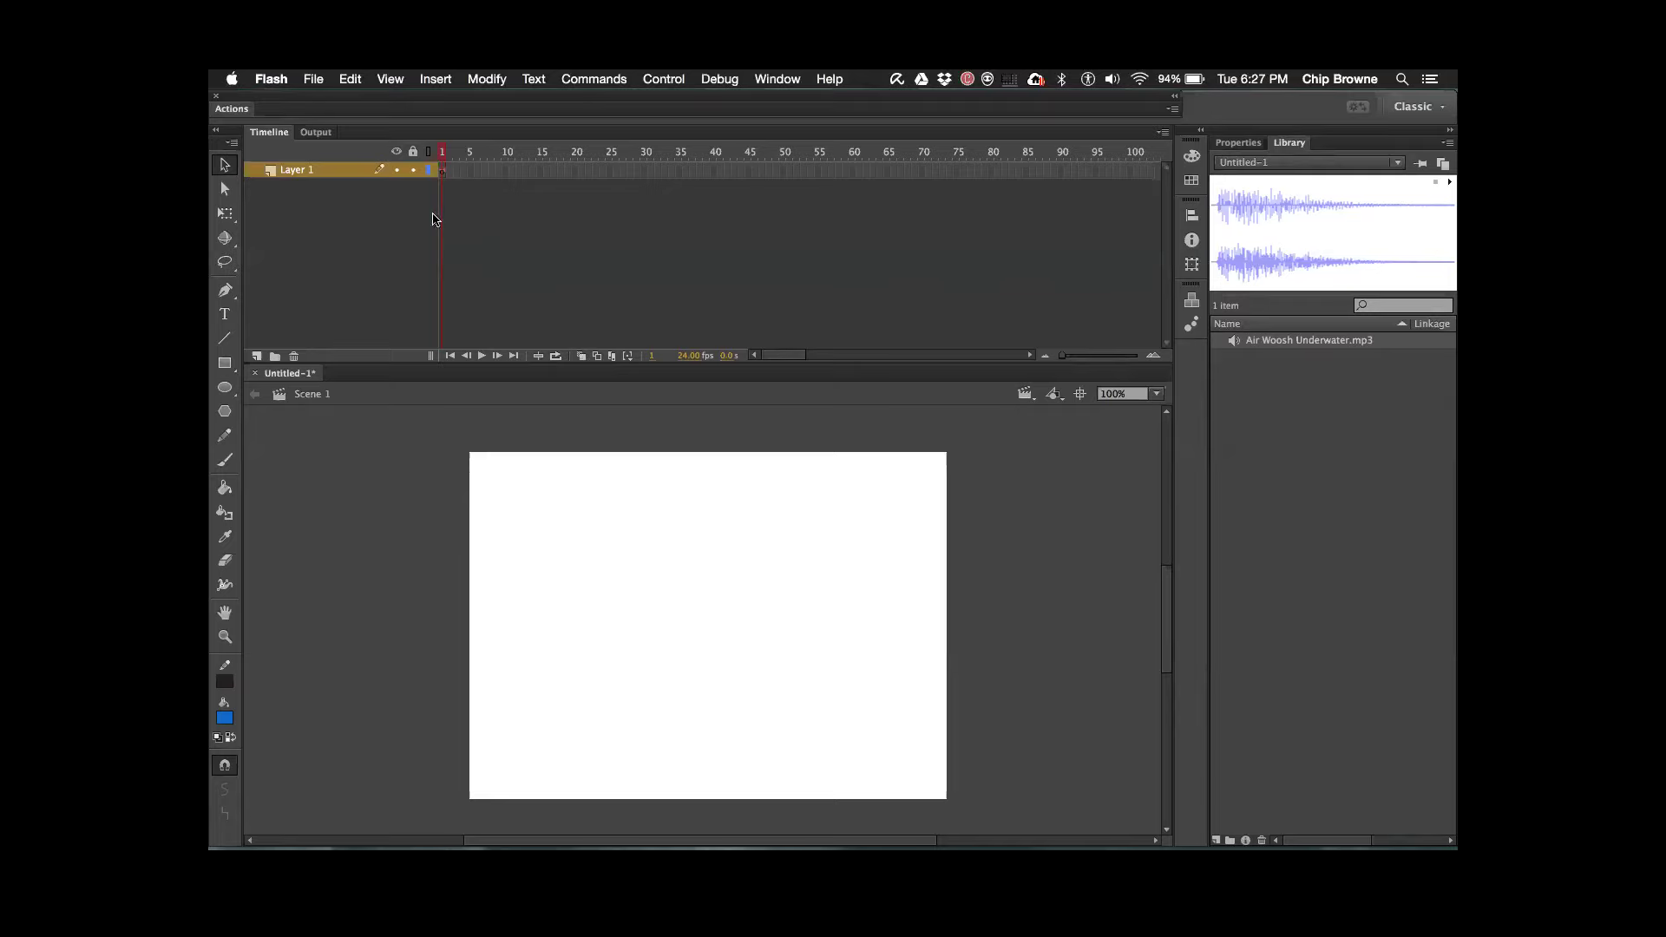
- Import Sink Use-Handwash.mp3 from the Downloads folder to the stage
left_click(314, 79)
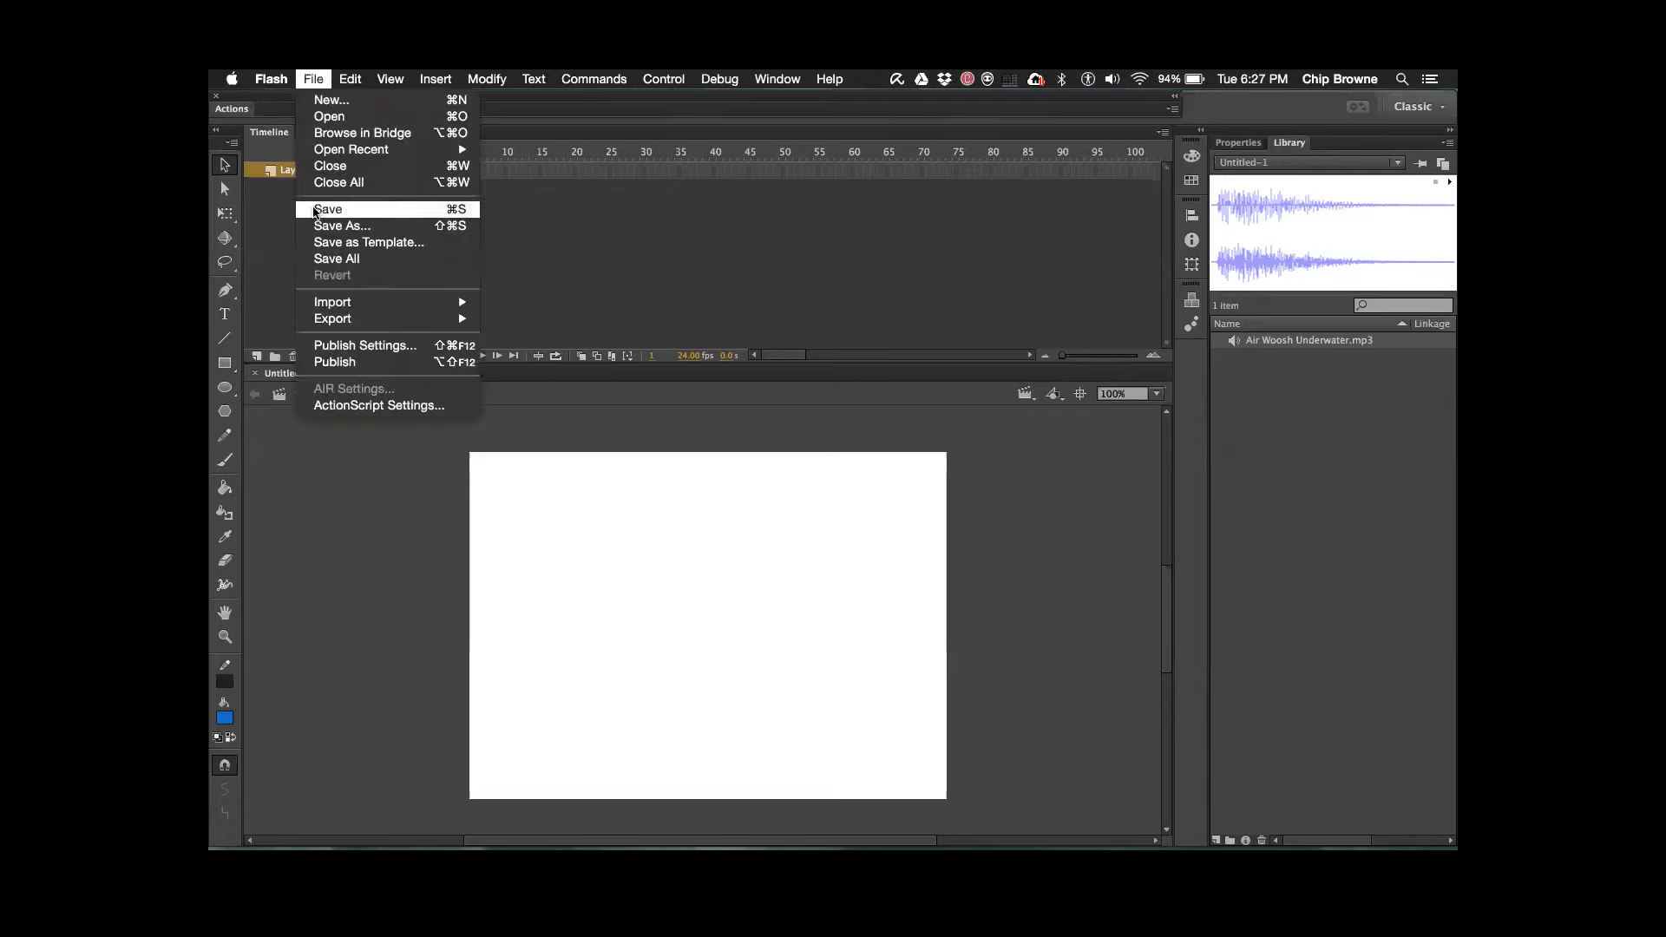
mouse_move(365, 302)
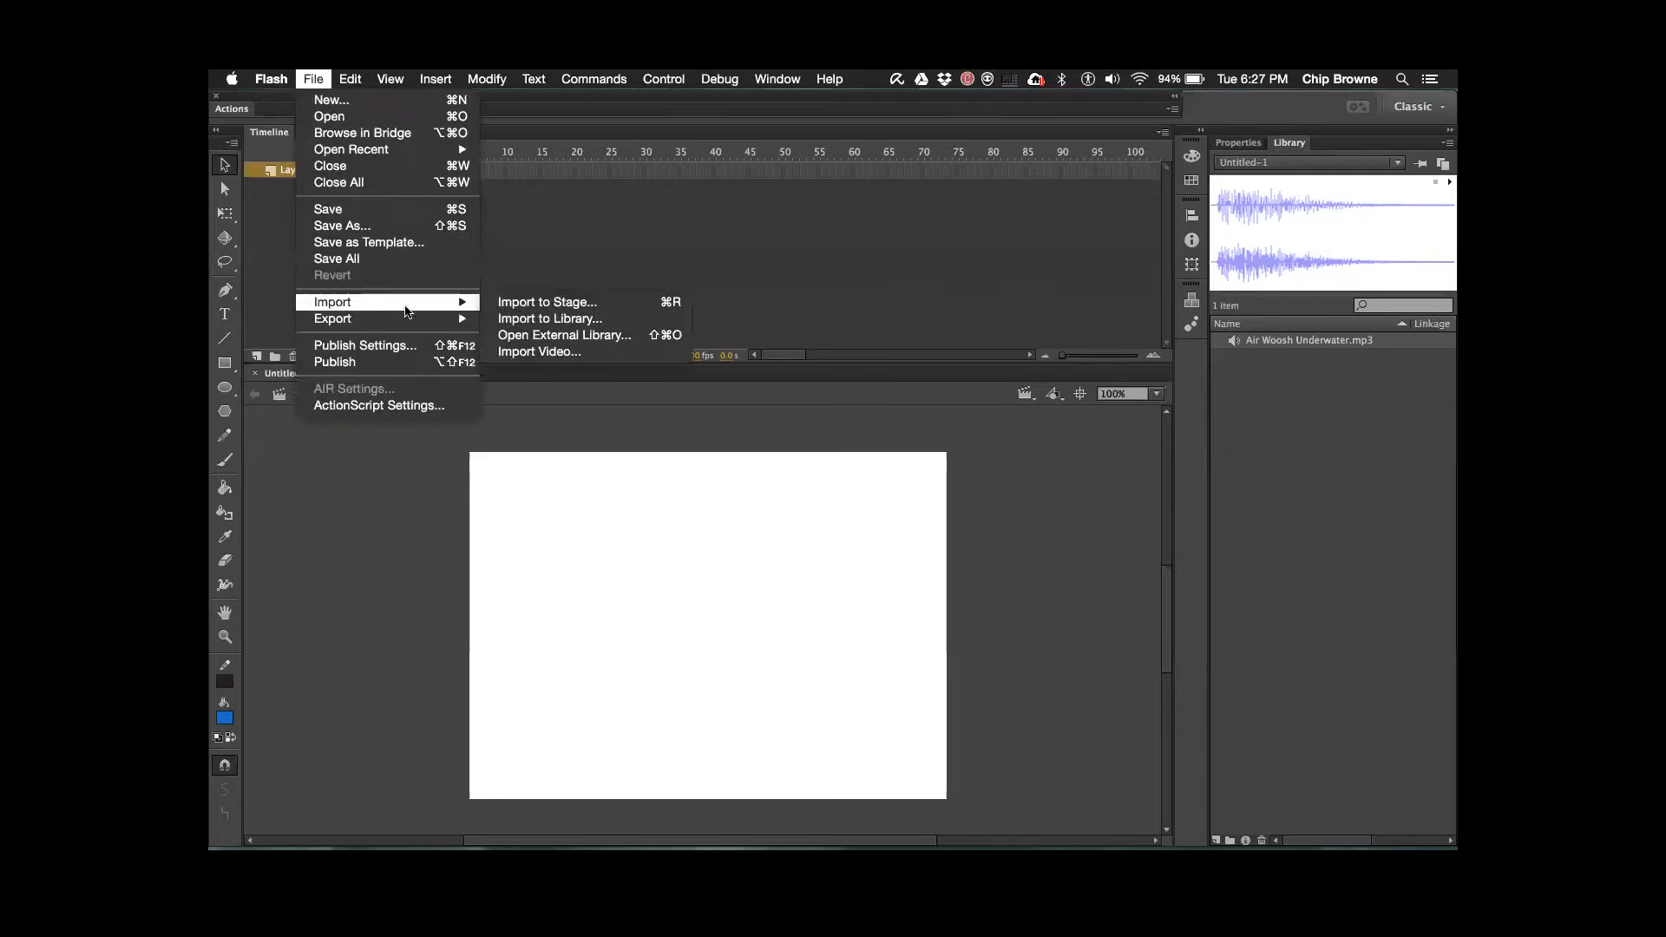
left_click(583, 304)
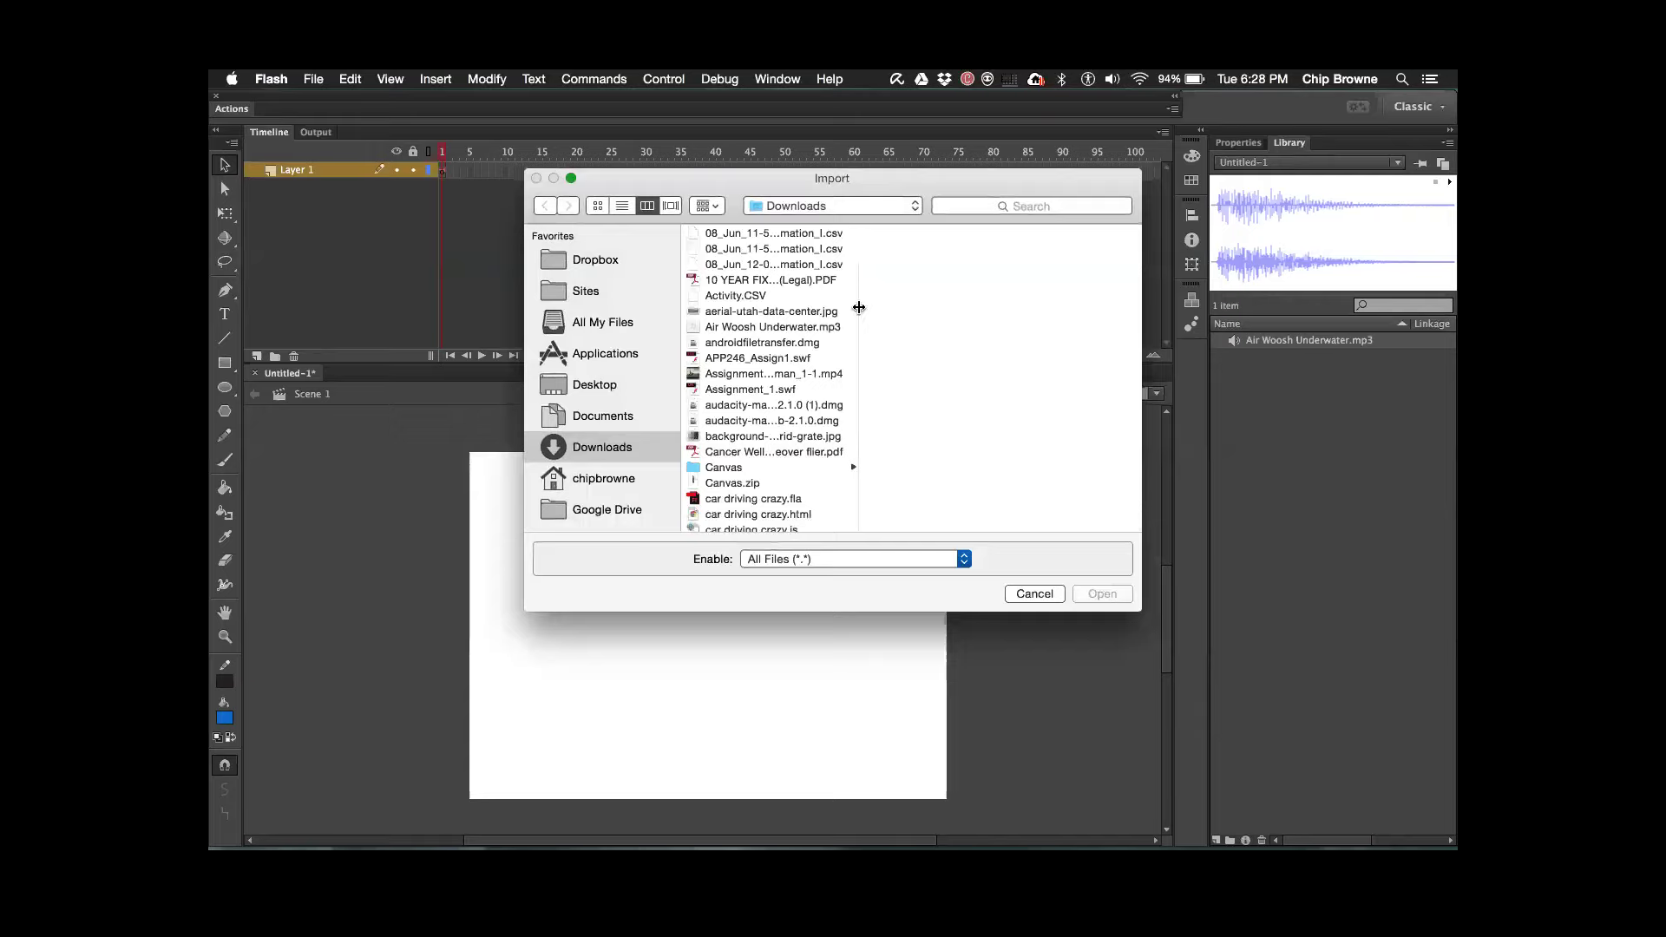
scroll(782, 362, "down", 5)
scroll(781, 363, "down", 15)
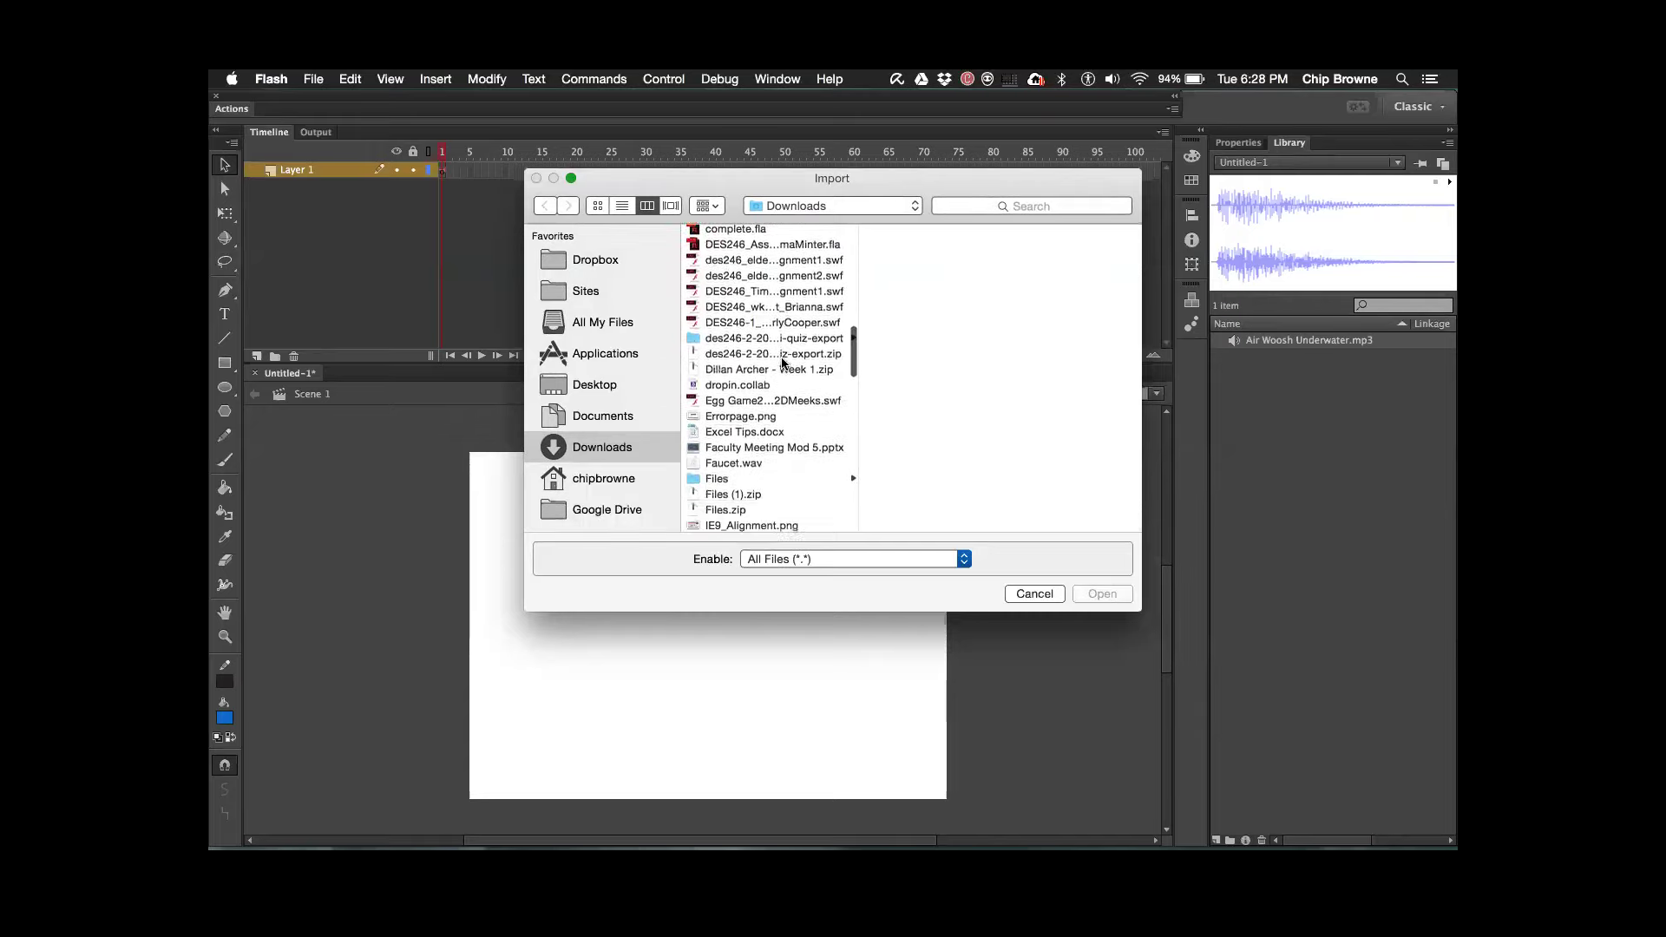
scroll(781, 362, "down", 6)
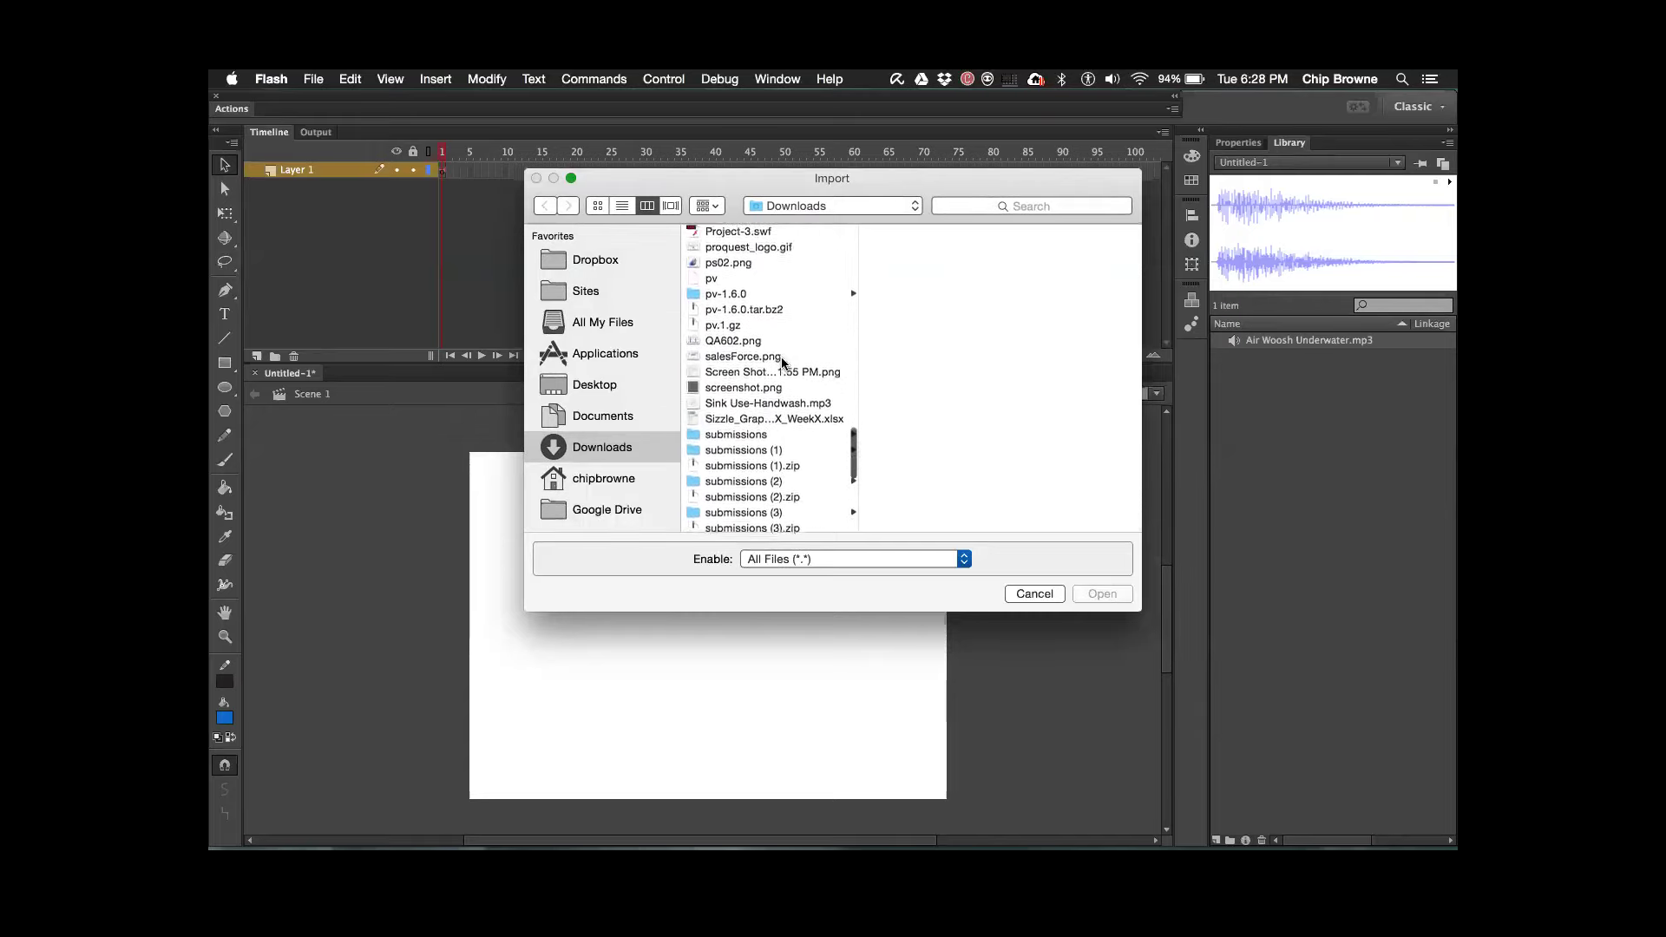
scroll(781, 363, "up", 2)
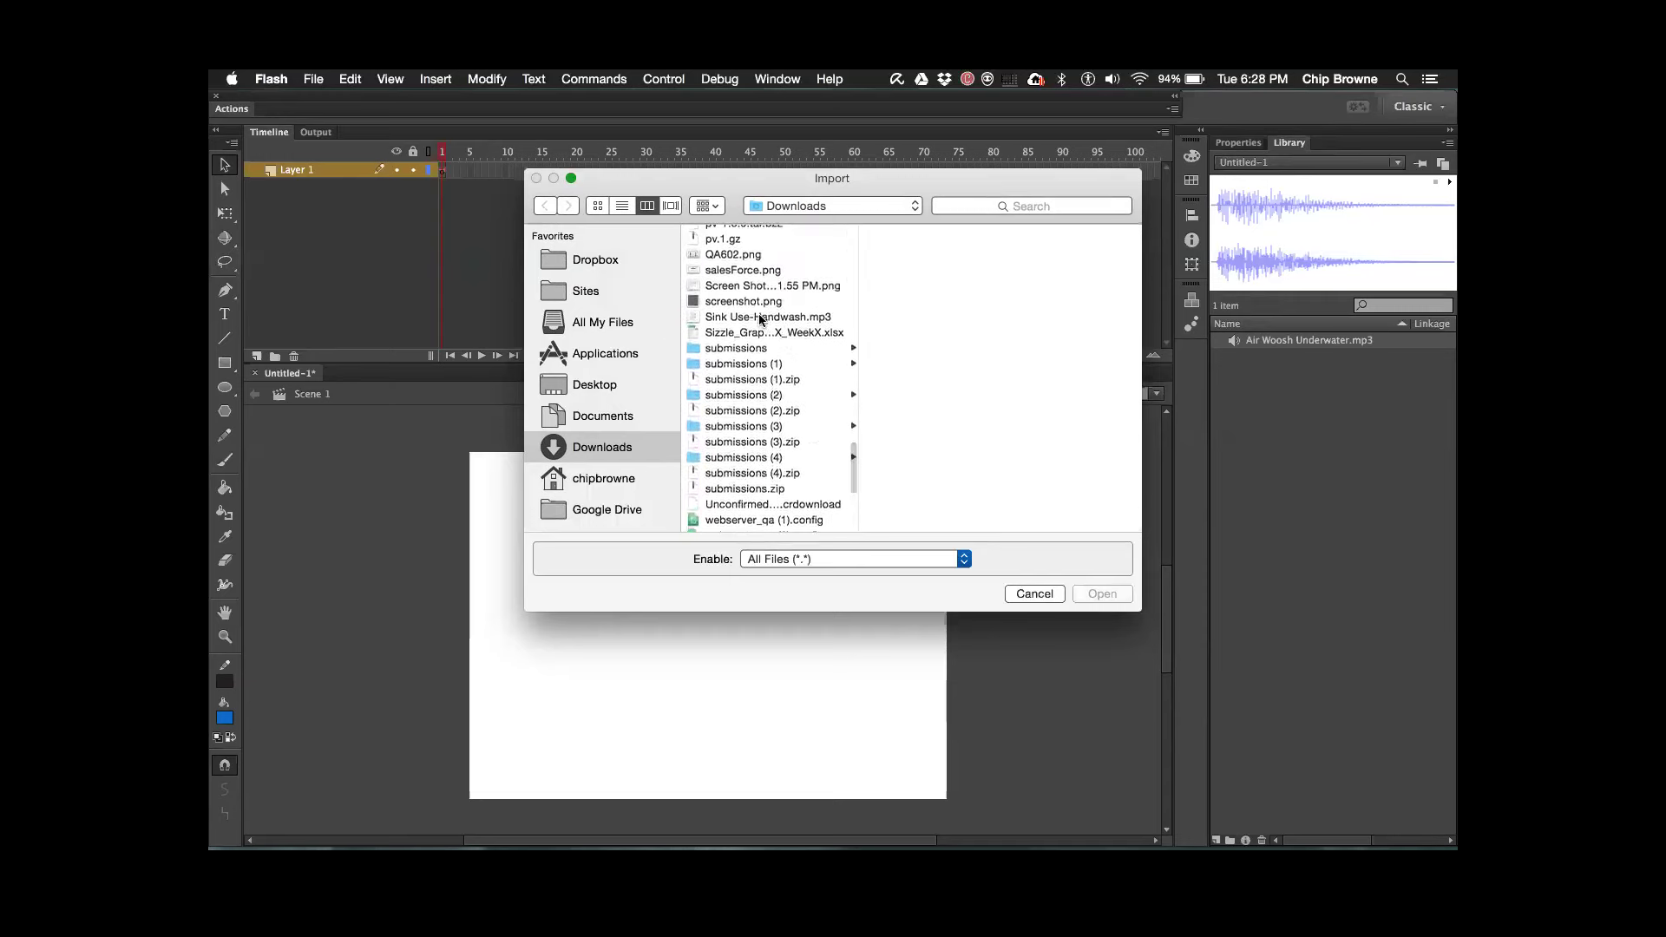
left_click(768, 319)
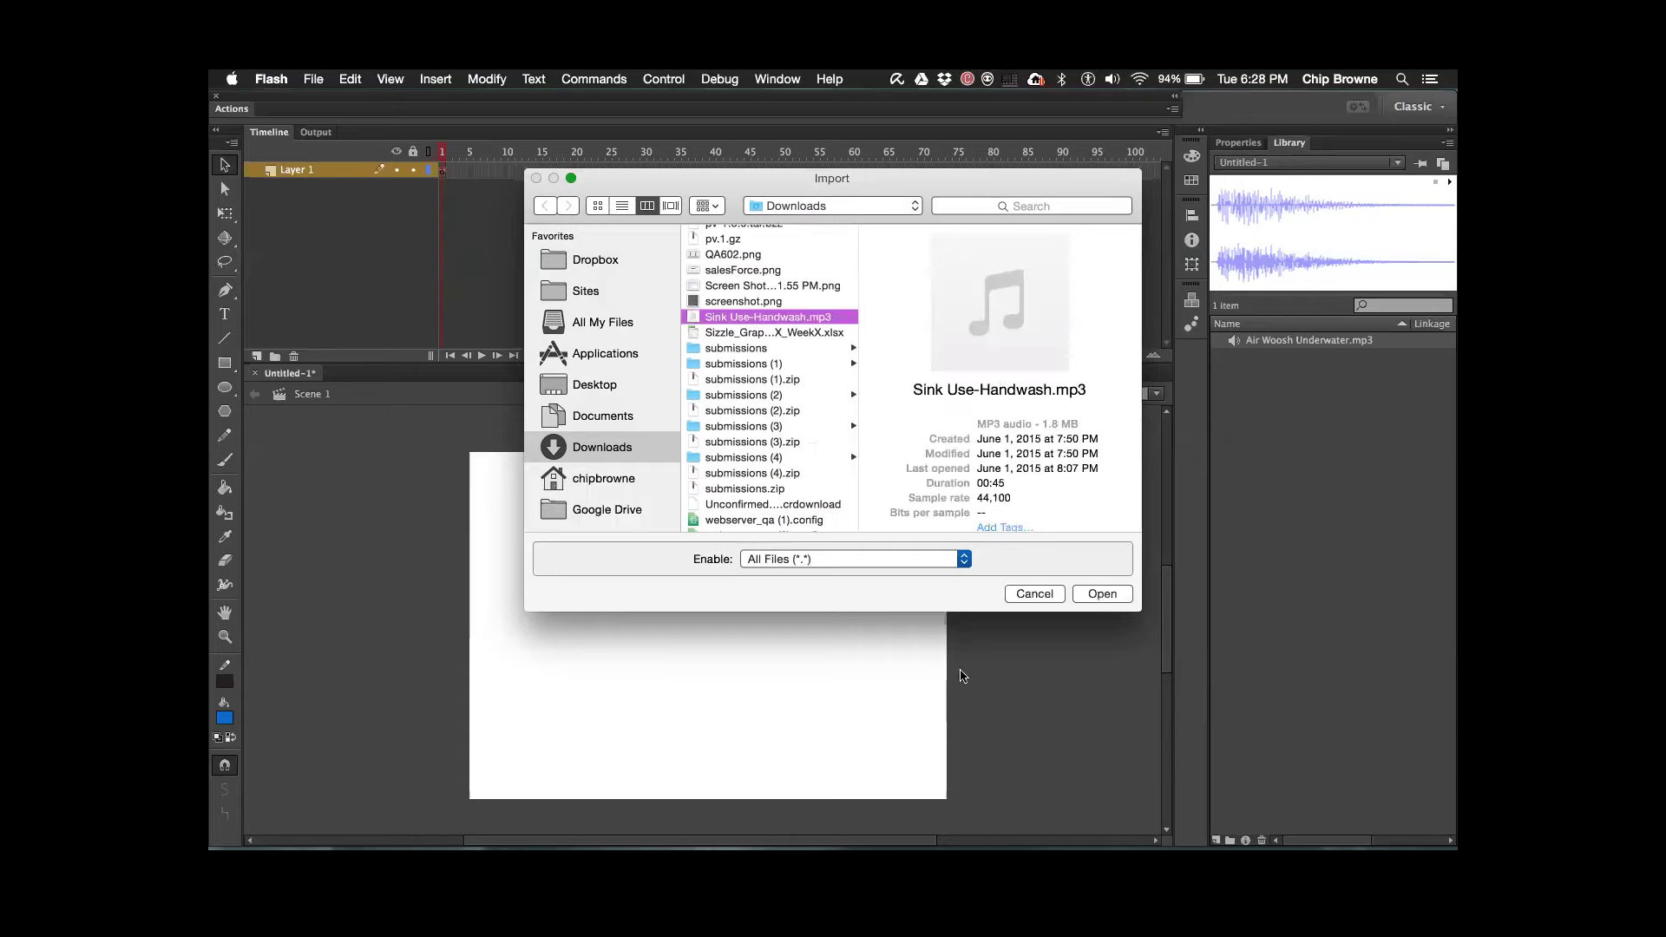
left_click(1100, 595)
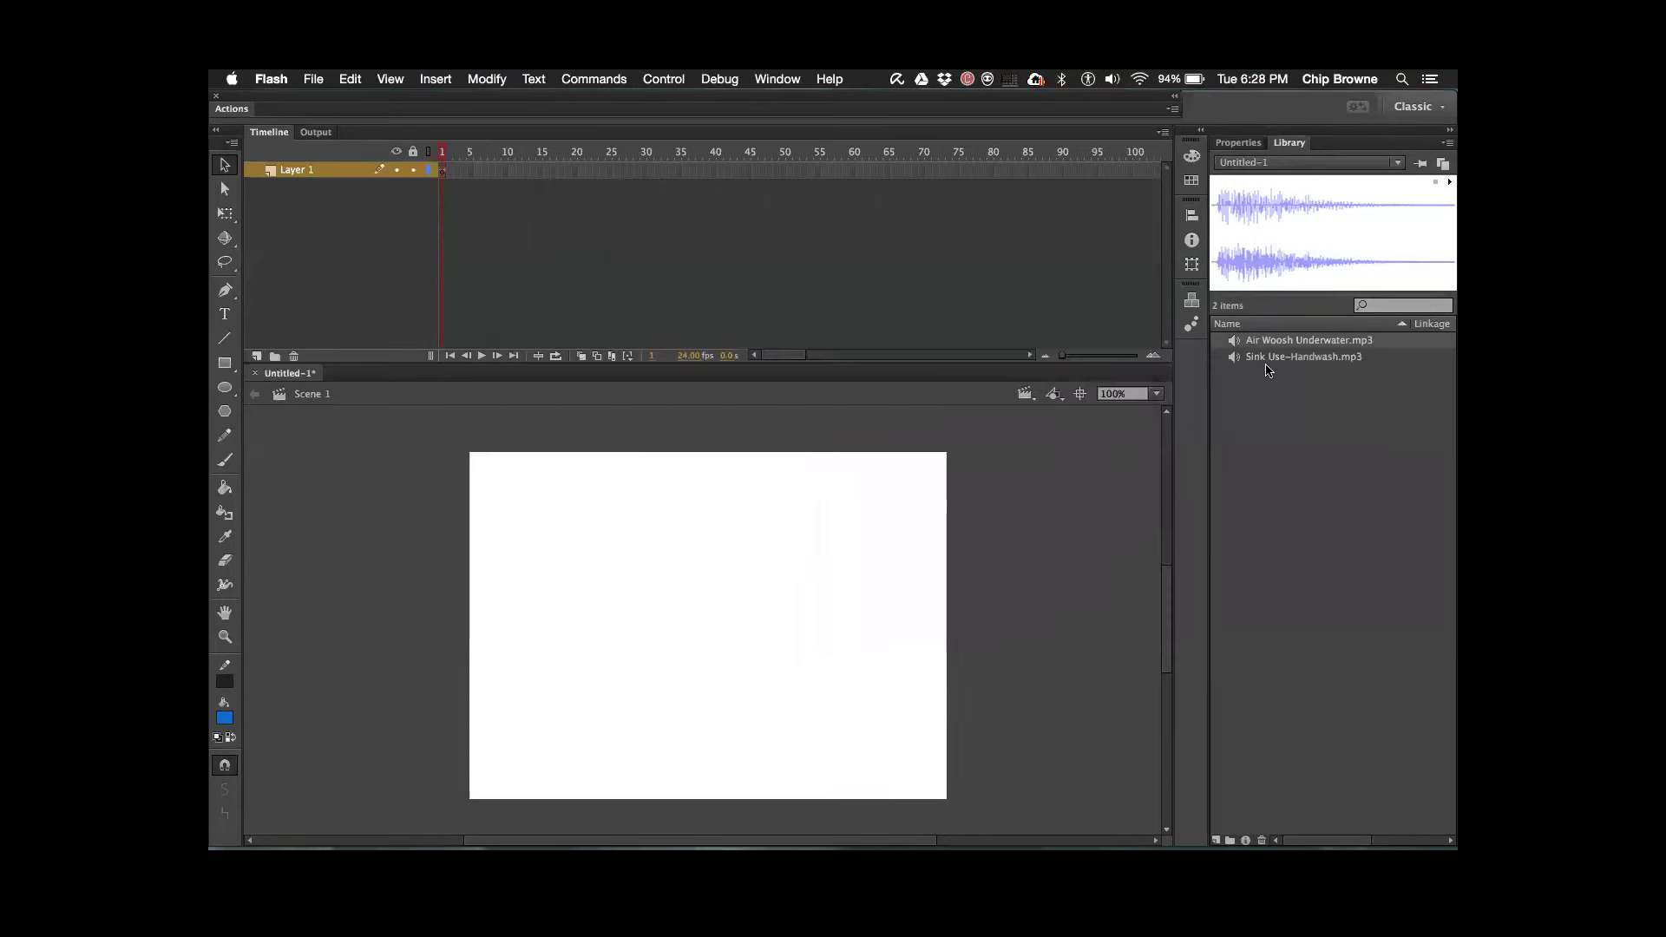
- Place the Sink Use-Handwash.mp3 sound from the library on frame 1 of Layer 1
left_click(1255, 369)
left_click_drag(870, 342, 457, 178)
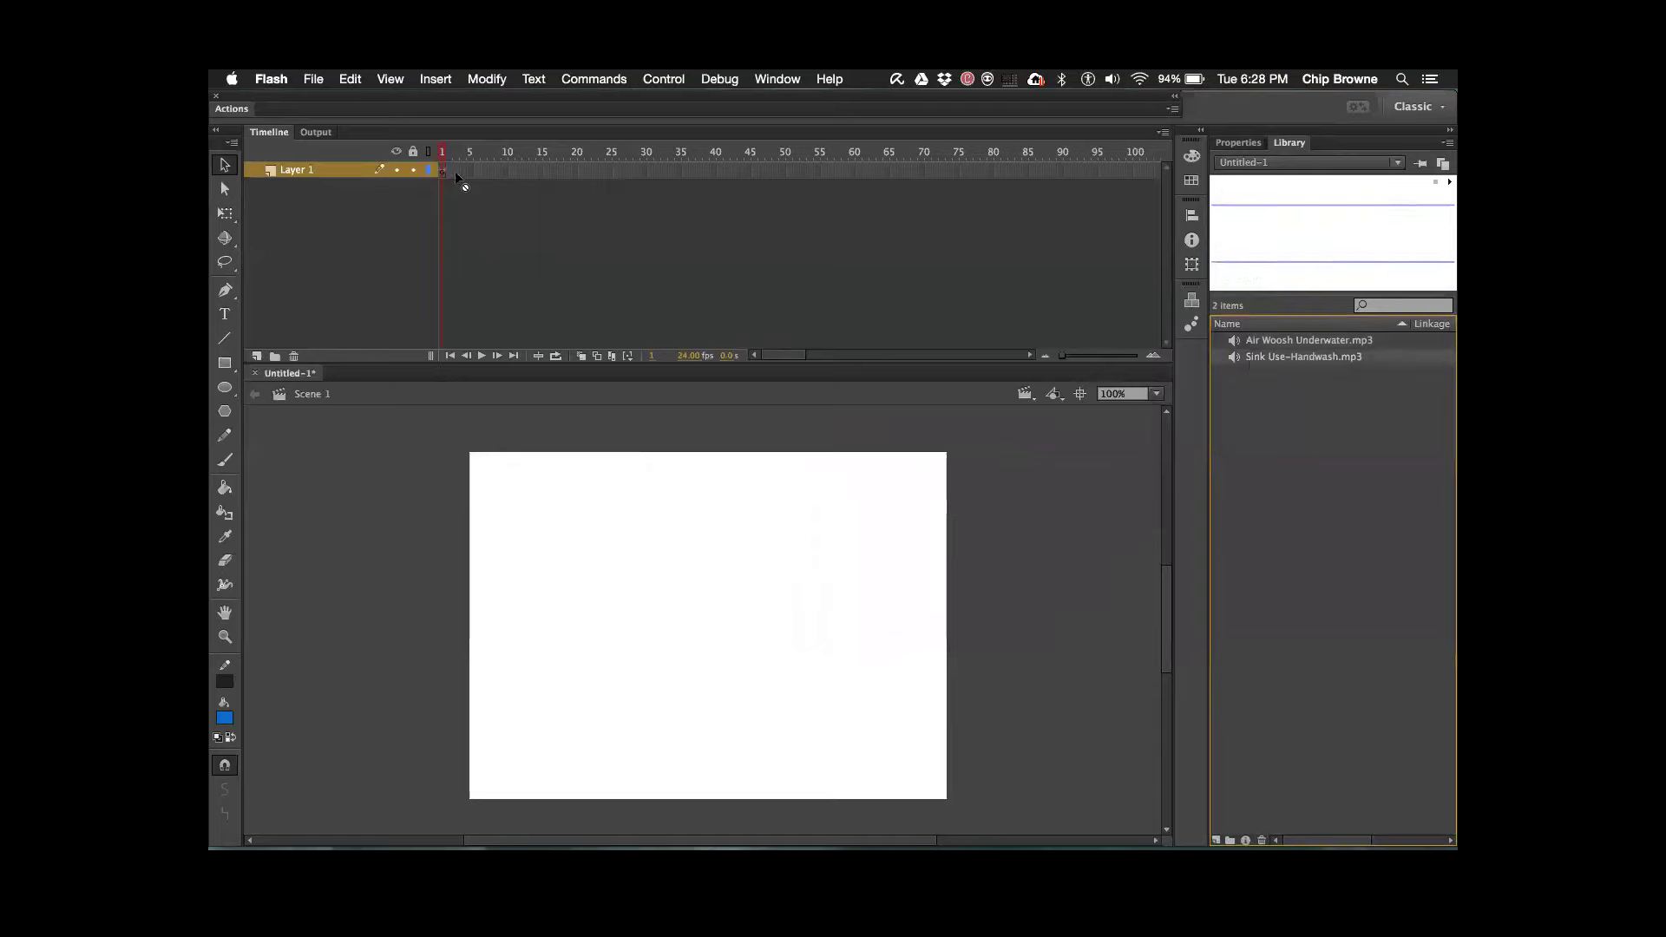
left_click(691, 585)
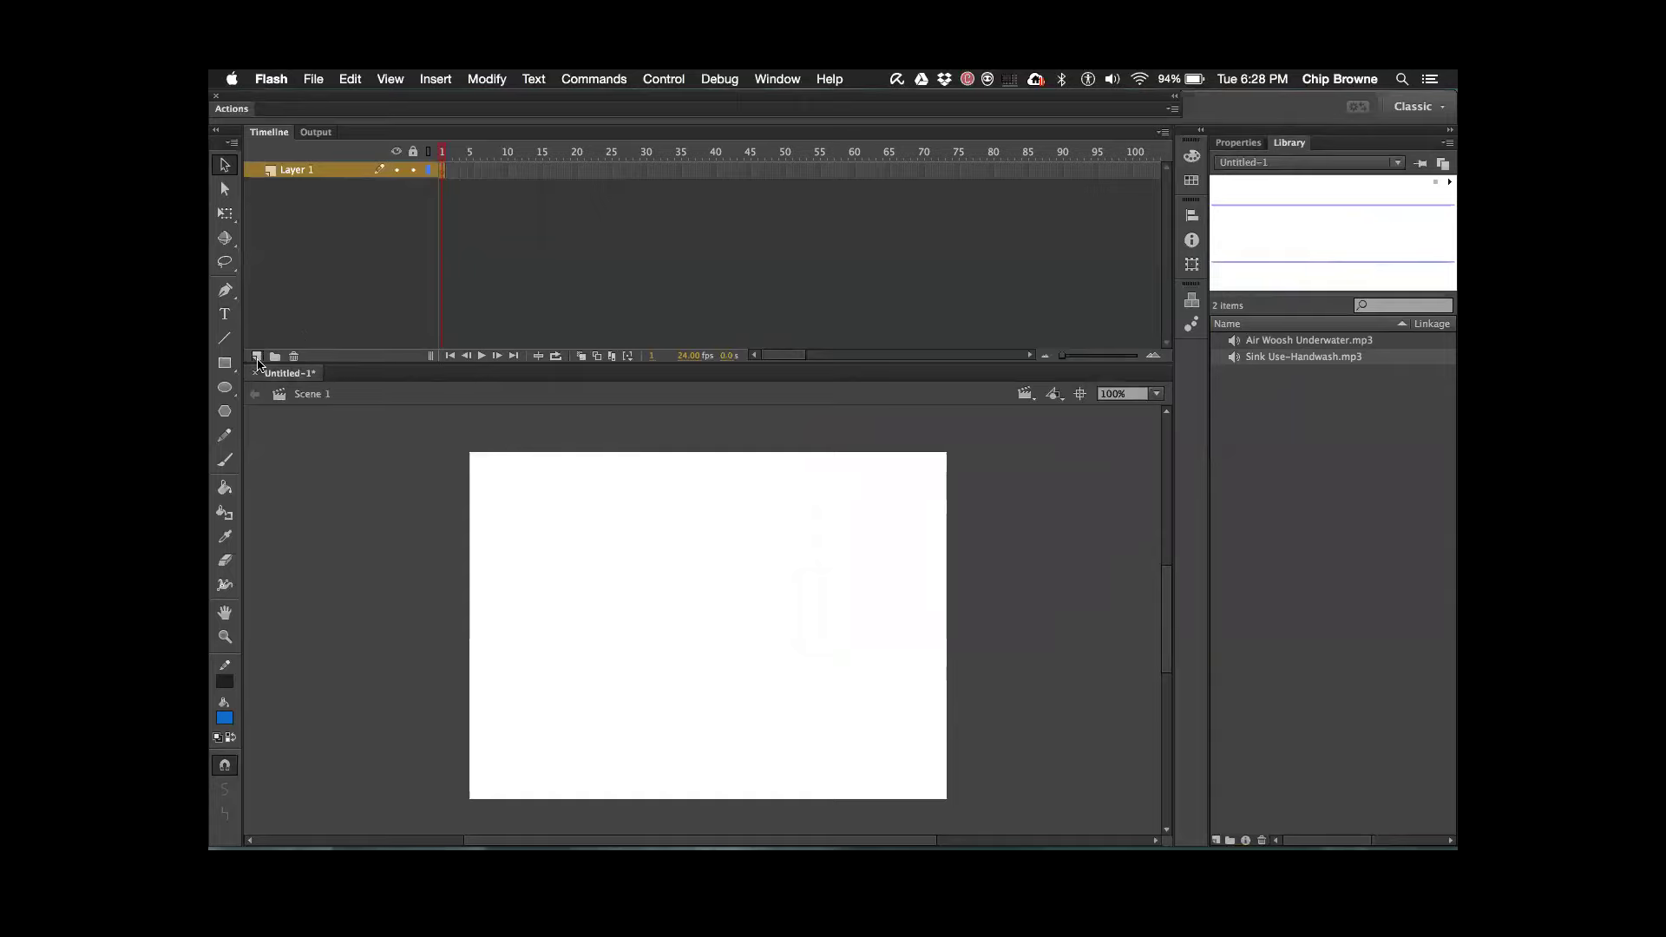
- Add a new layer above Layer 1, and make Layer 1 the active layer again
left_click(257, 357)
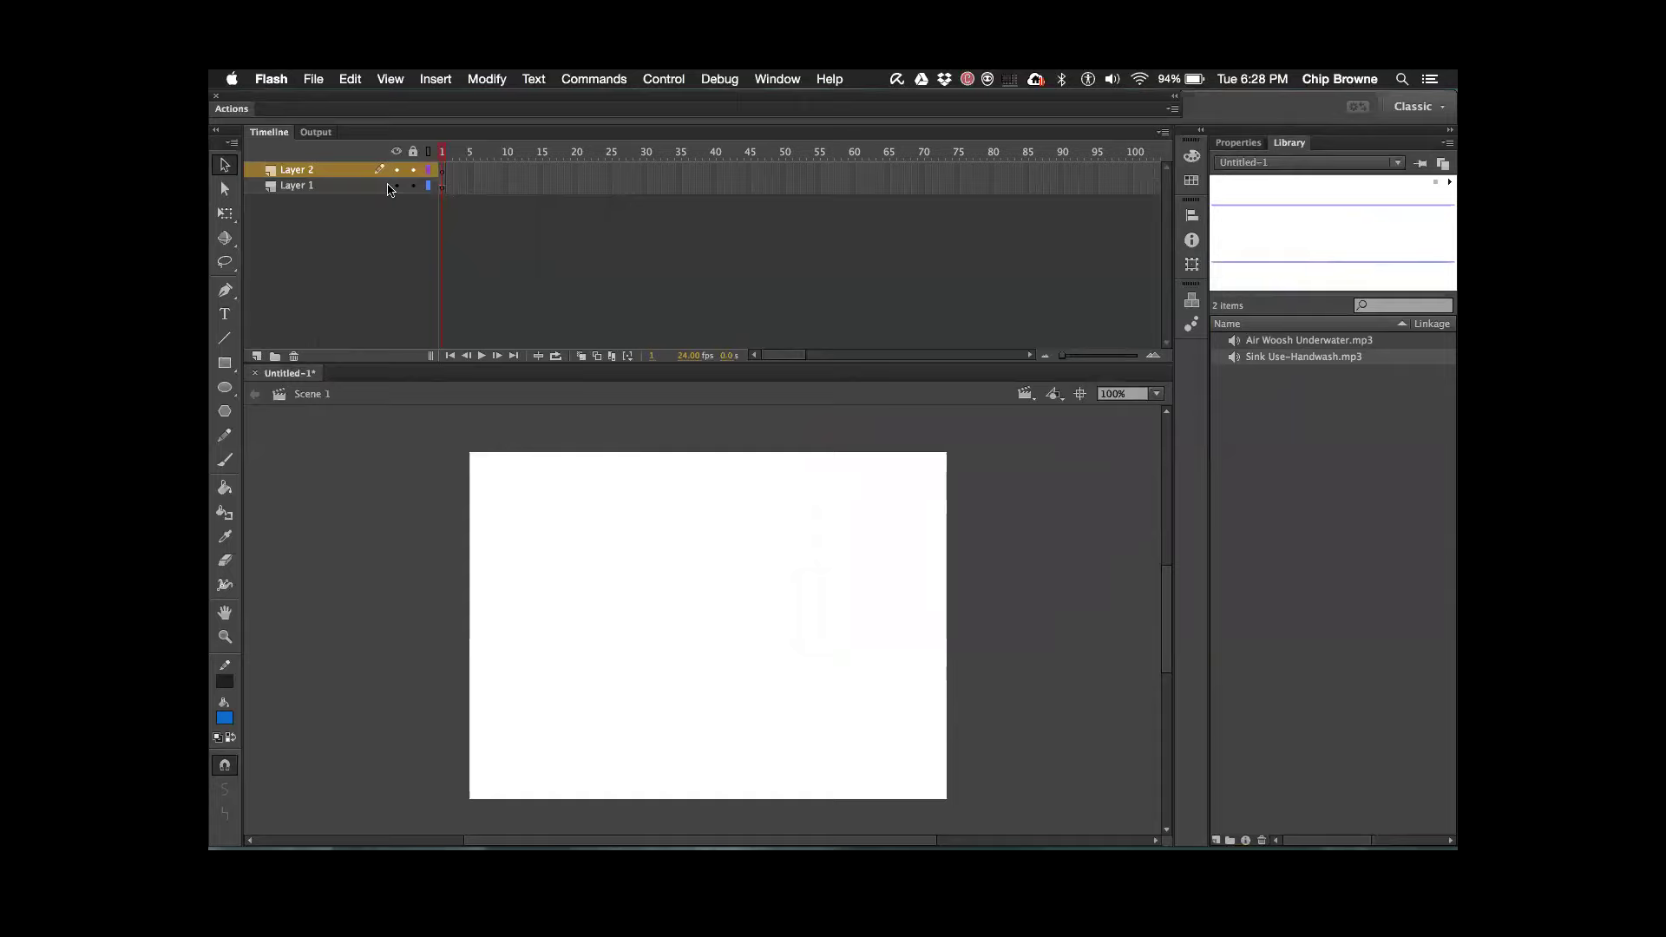
left_click(351, 189)
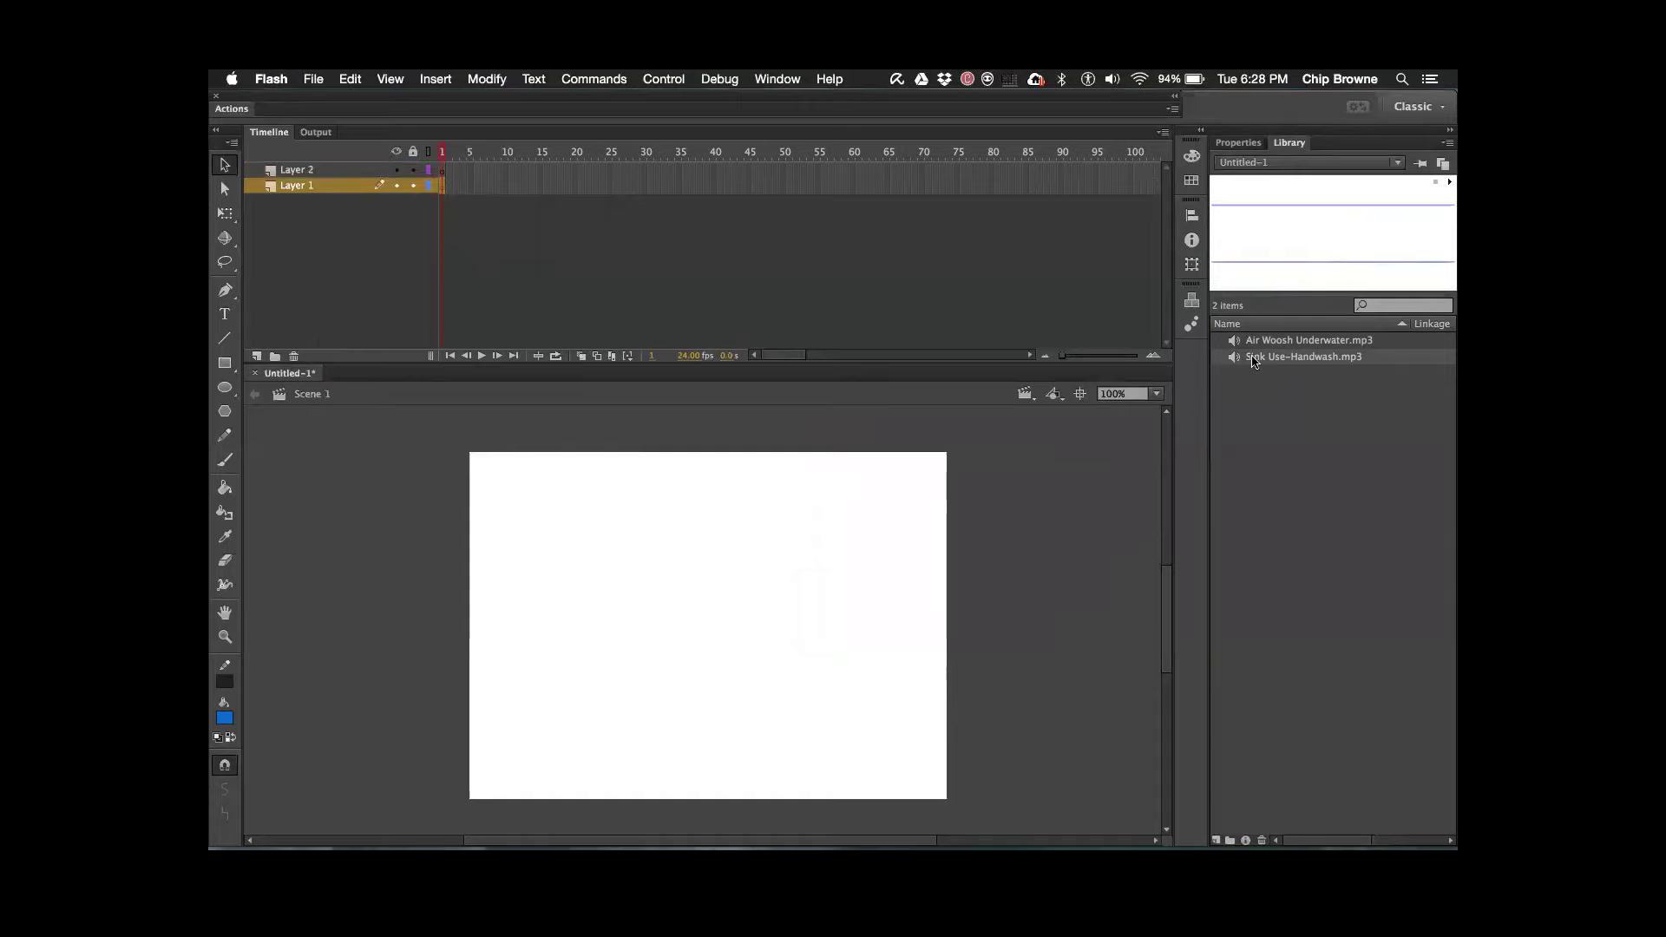
- Place Sink Use-Handwash.mp3 from the library on the stage in Layer 1, and insert a keyframe at frame 70
left_click_drag(1251, 364, 698, 598)
right_click(921, 190)
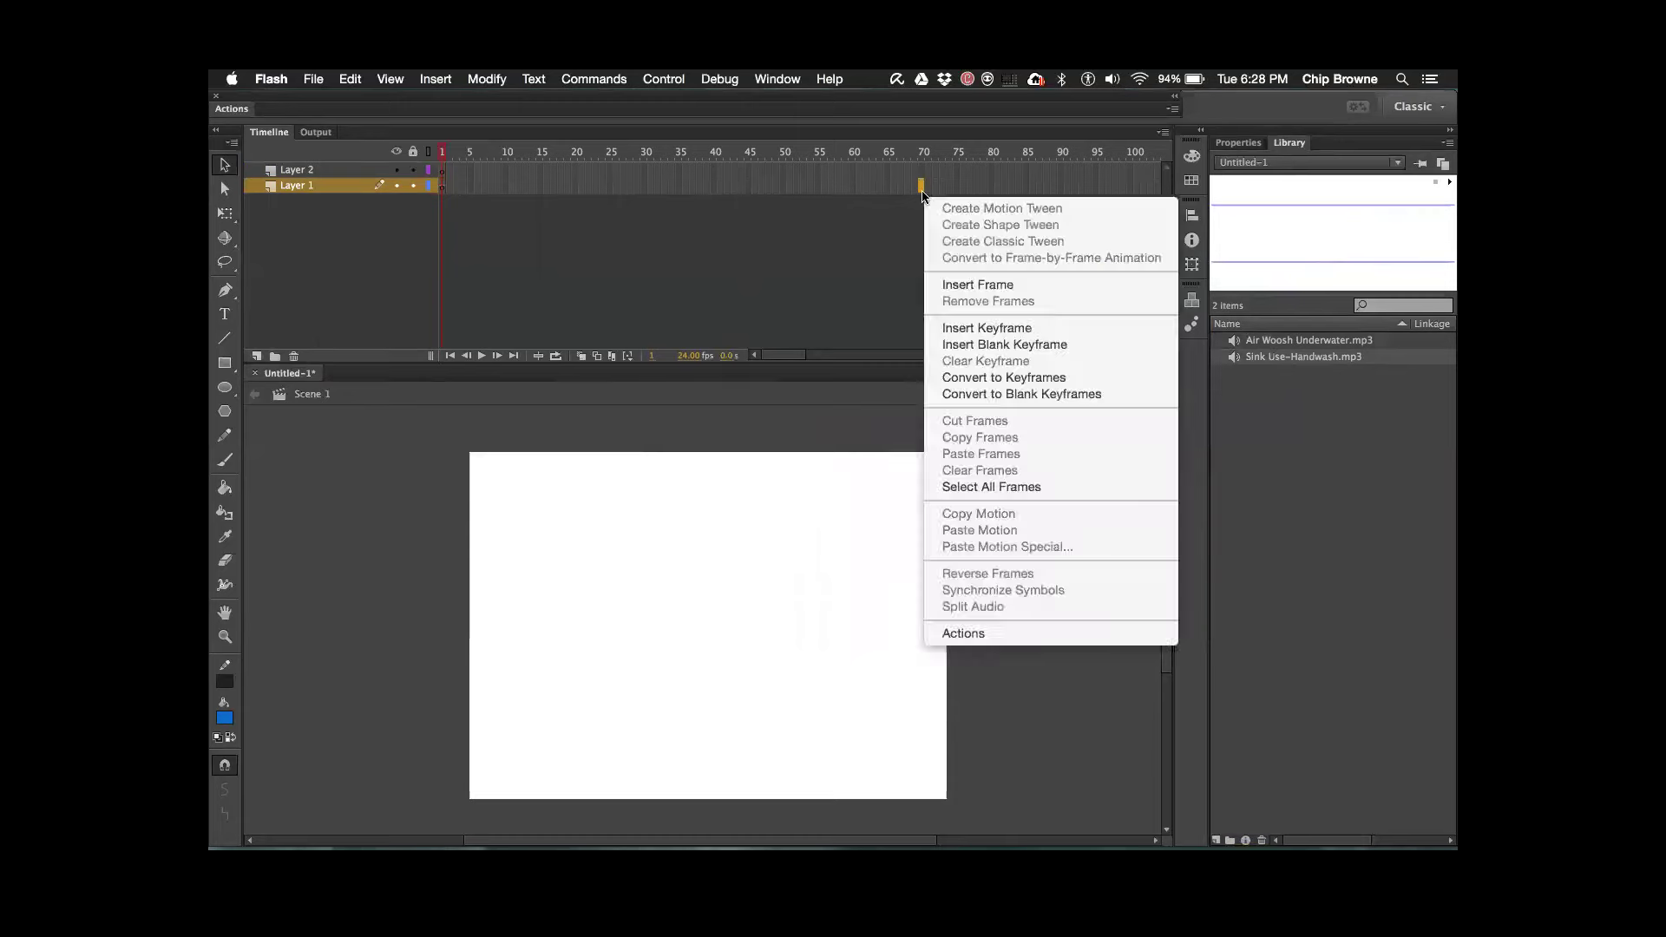
left_click(1044, 328)
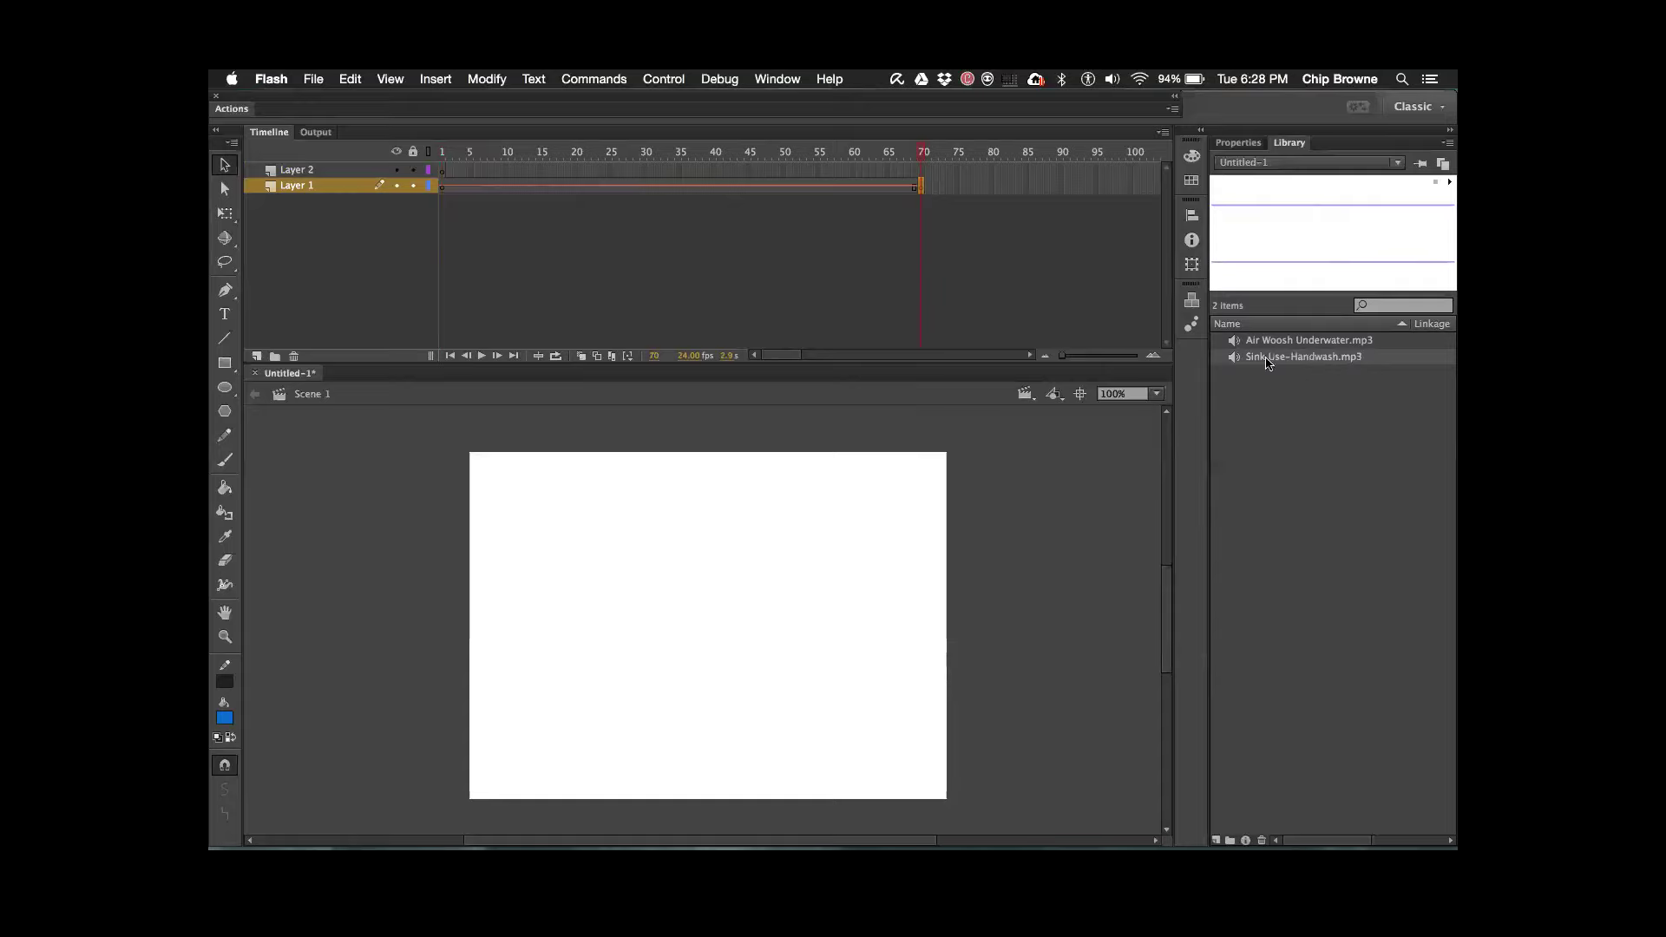
- Play the timeline after placing Sink Use-Handwash.mp3 at frame 70 of Layer 1, and add a new layer above Layer 1
left_click_drag(1267, 363, 864, 521)
left_click(482, 356)
left_click(257, 357)
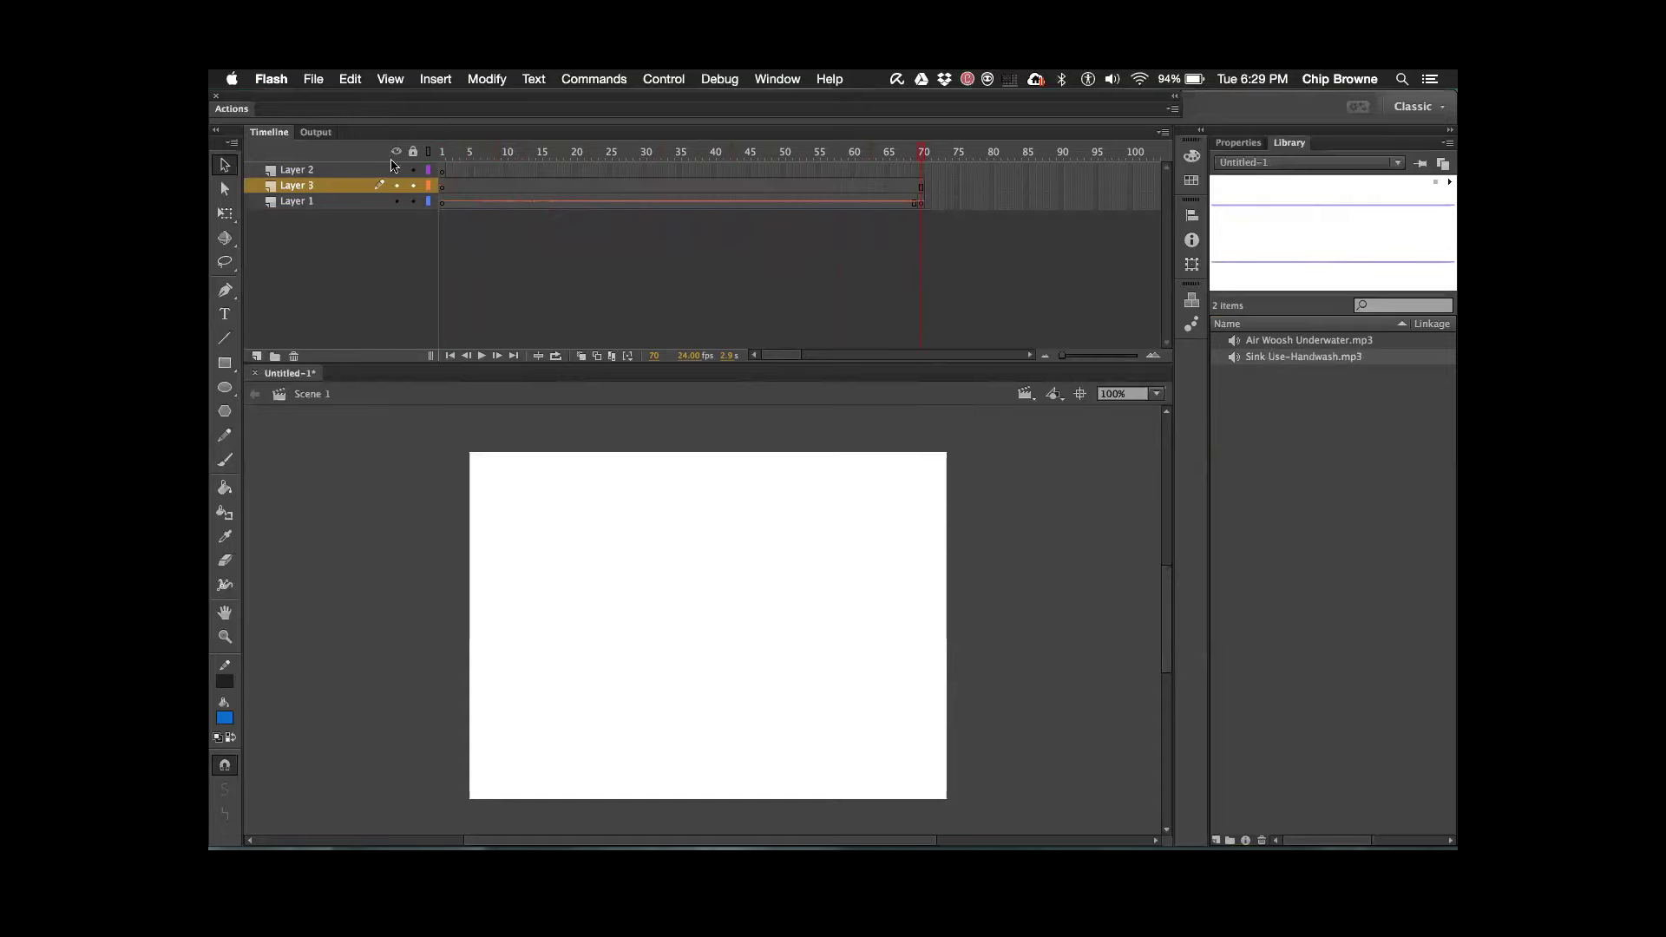
- Start an import to the stage and look through the Downloads files, listed by kind, for MP3 audio
left_click(278, 83)
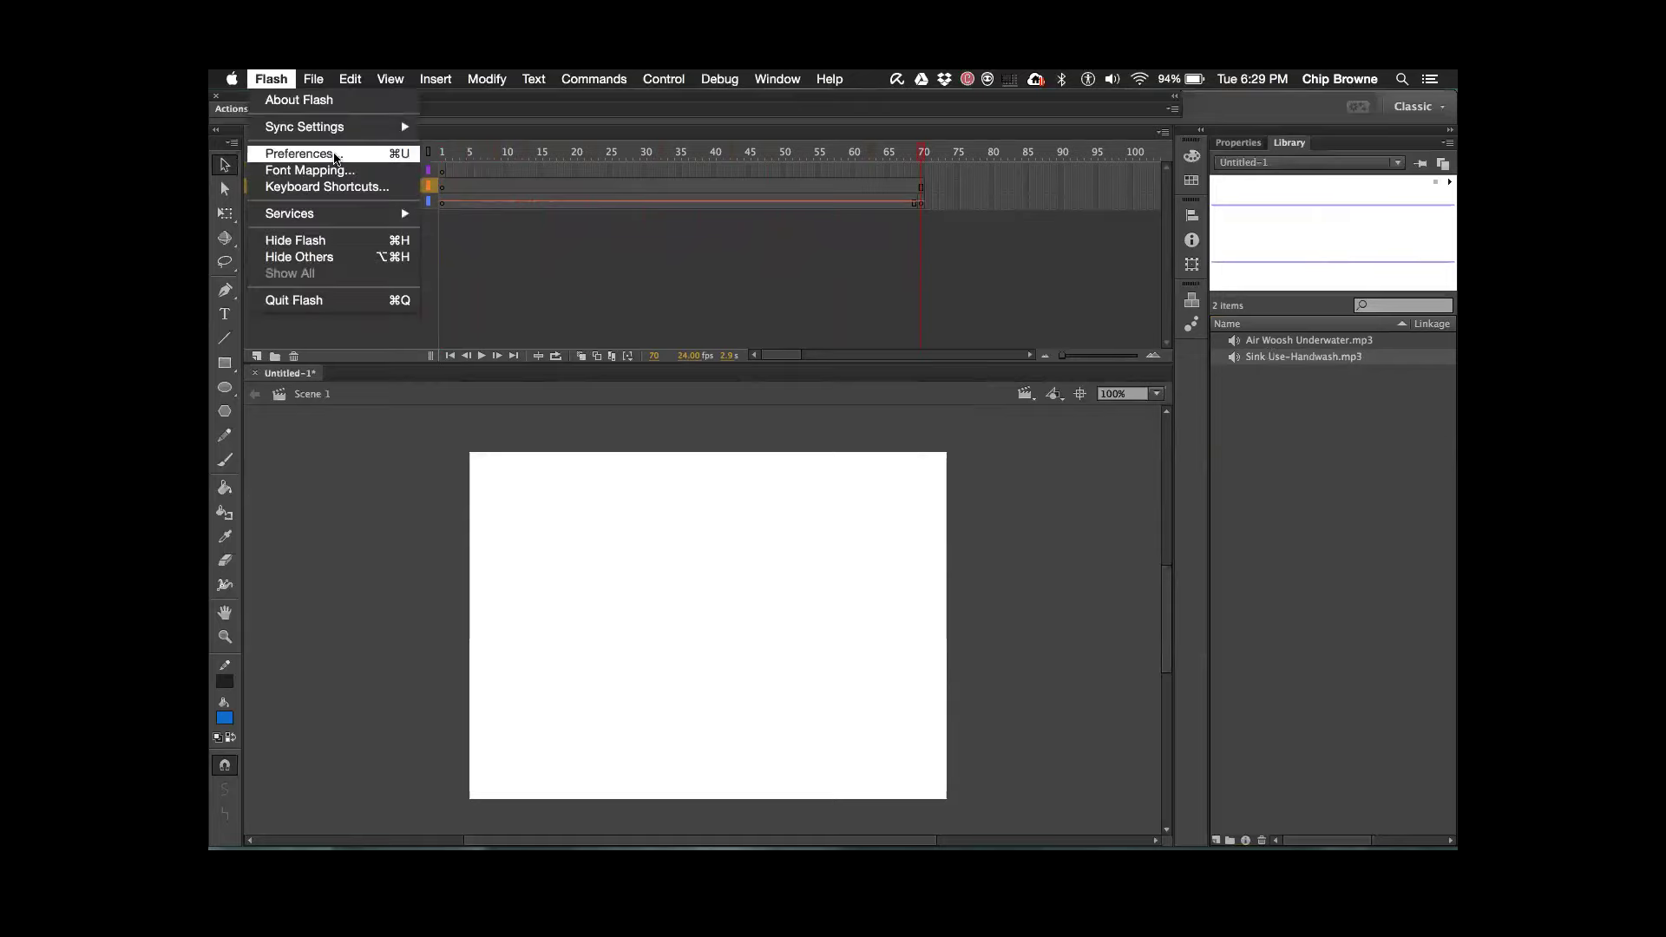
mouse_move(313, 79)
mouse_move(391, 302)
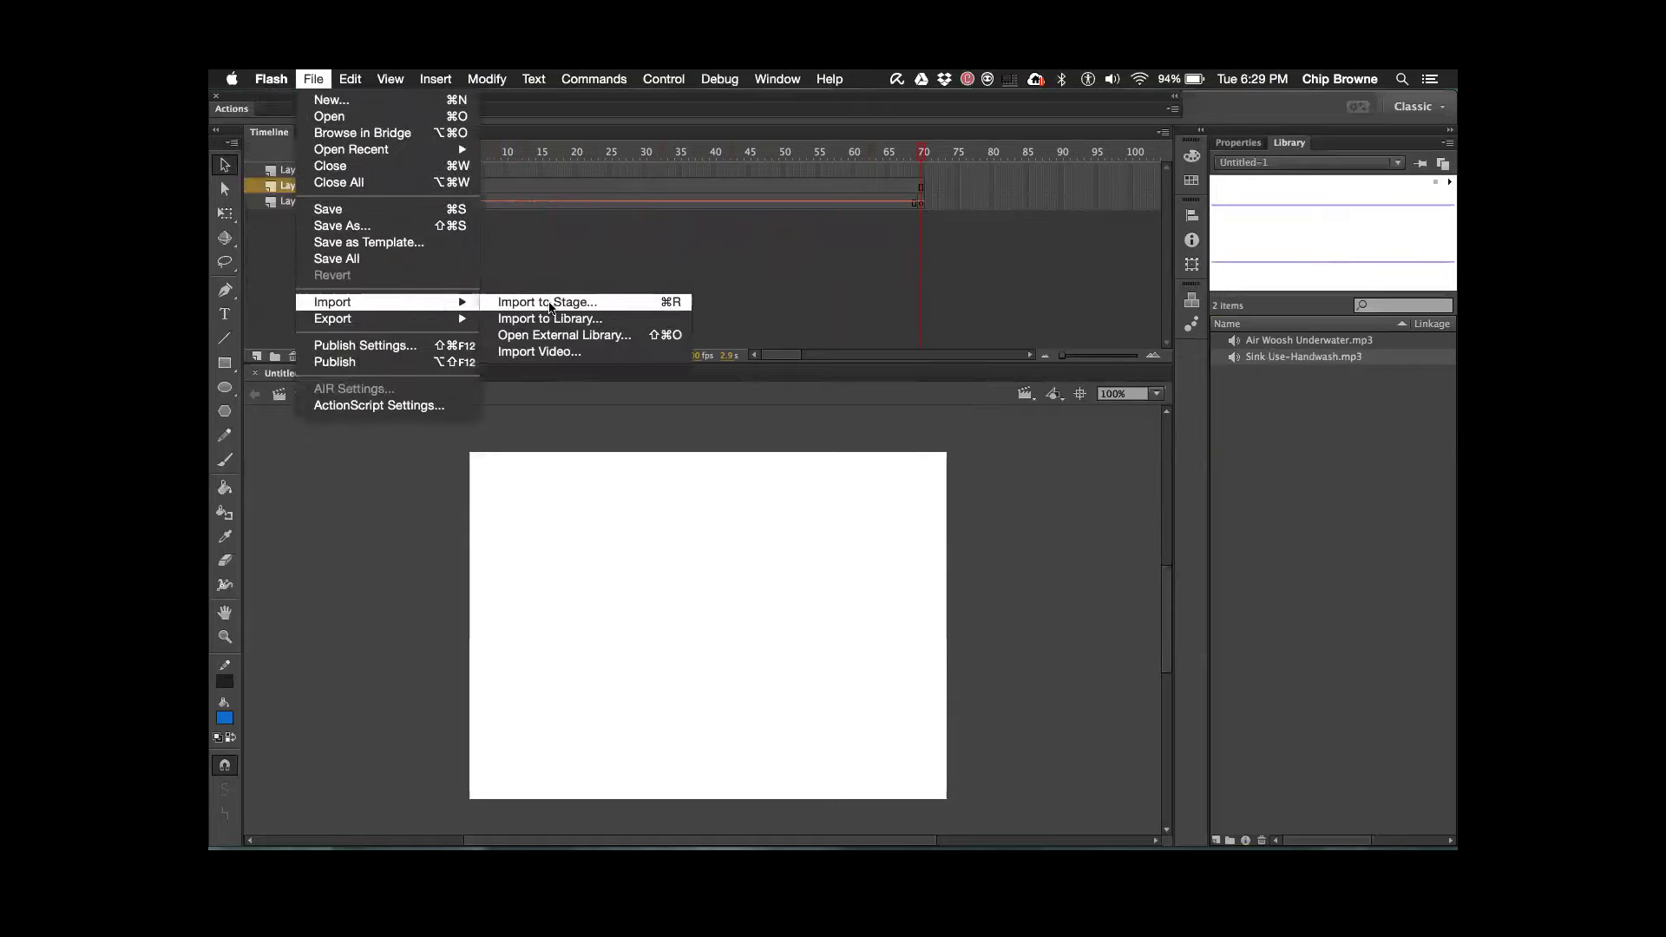
left_click(597, 308)
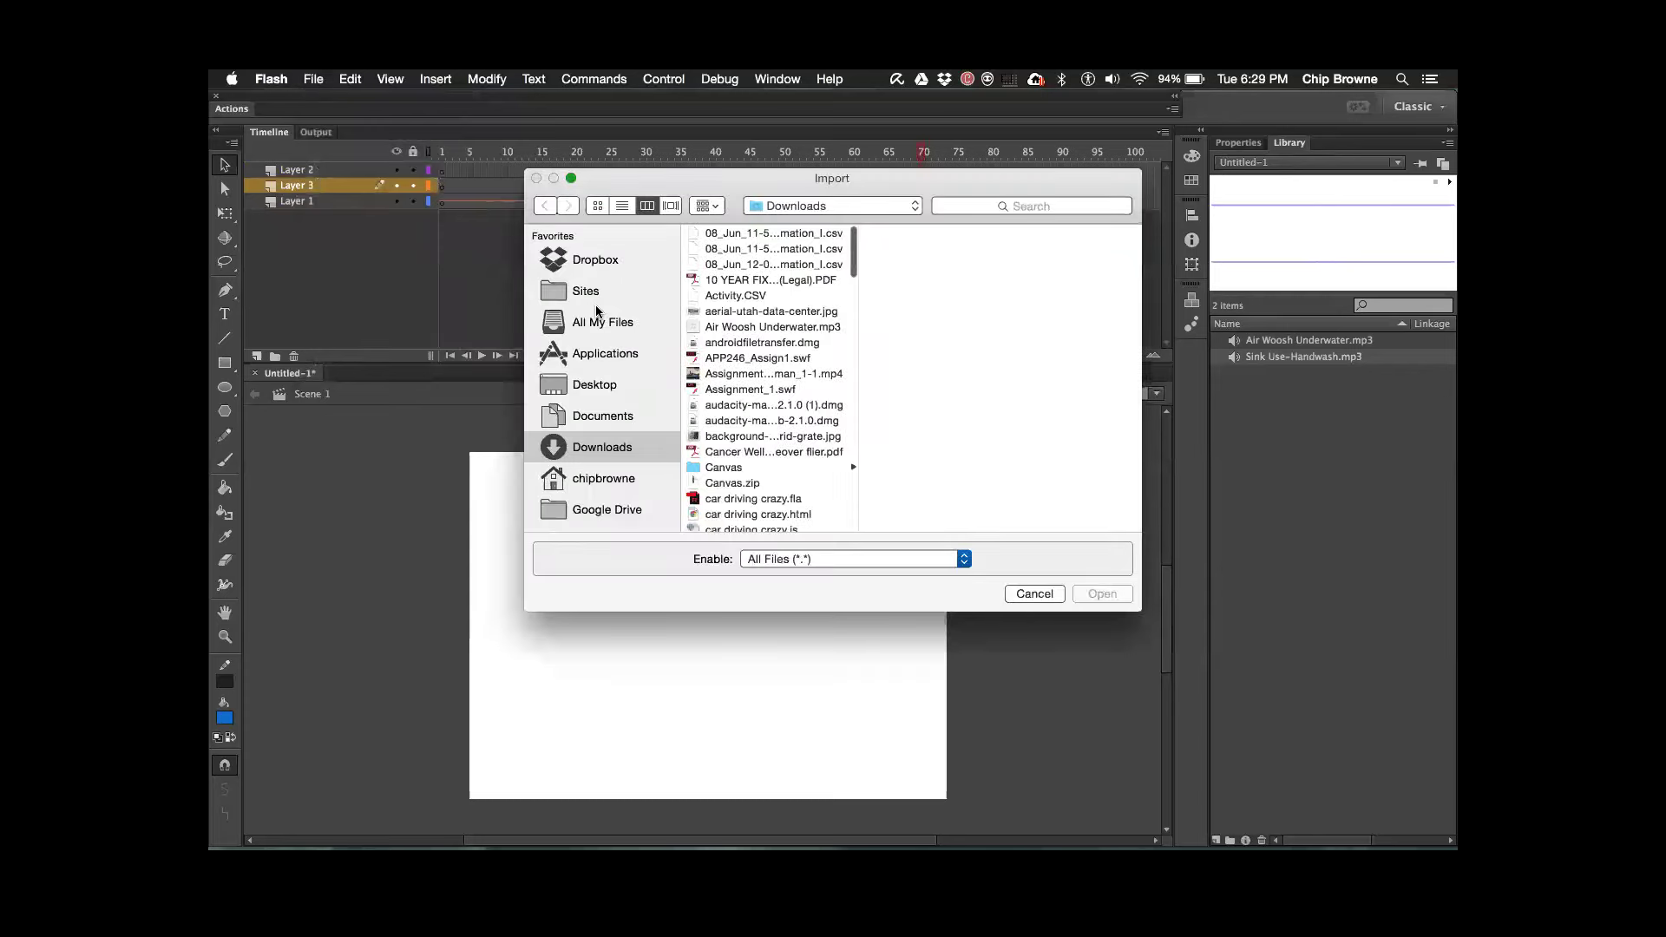
left_click(621, 206)
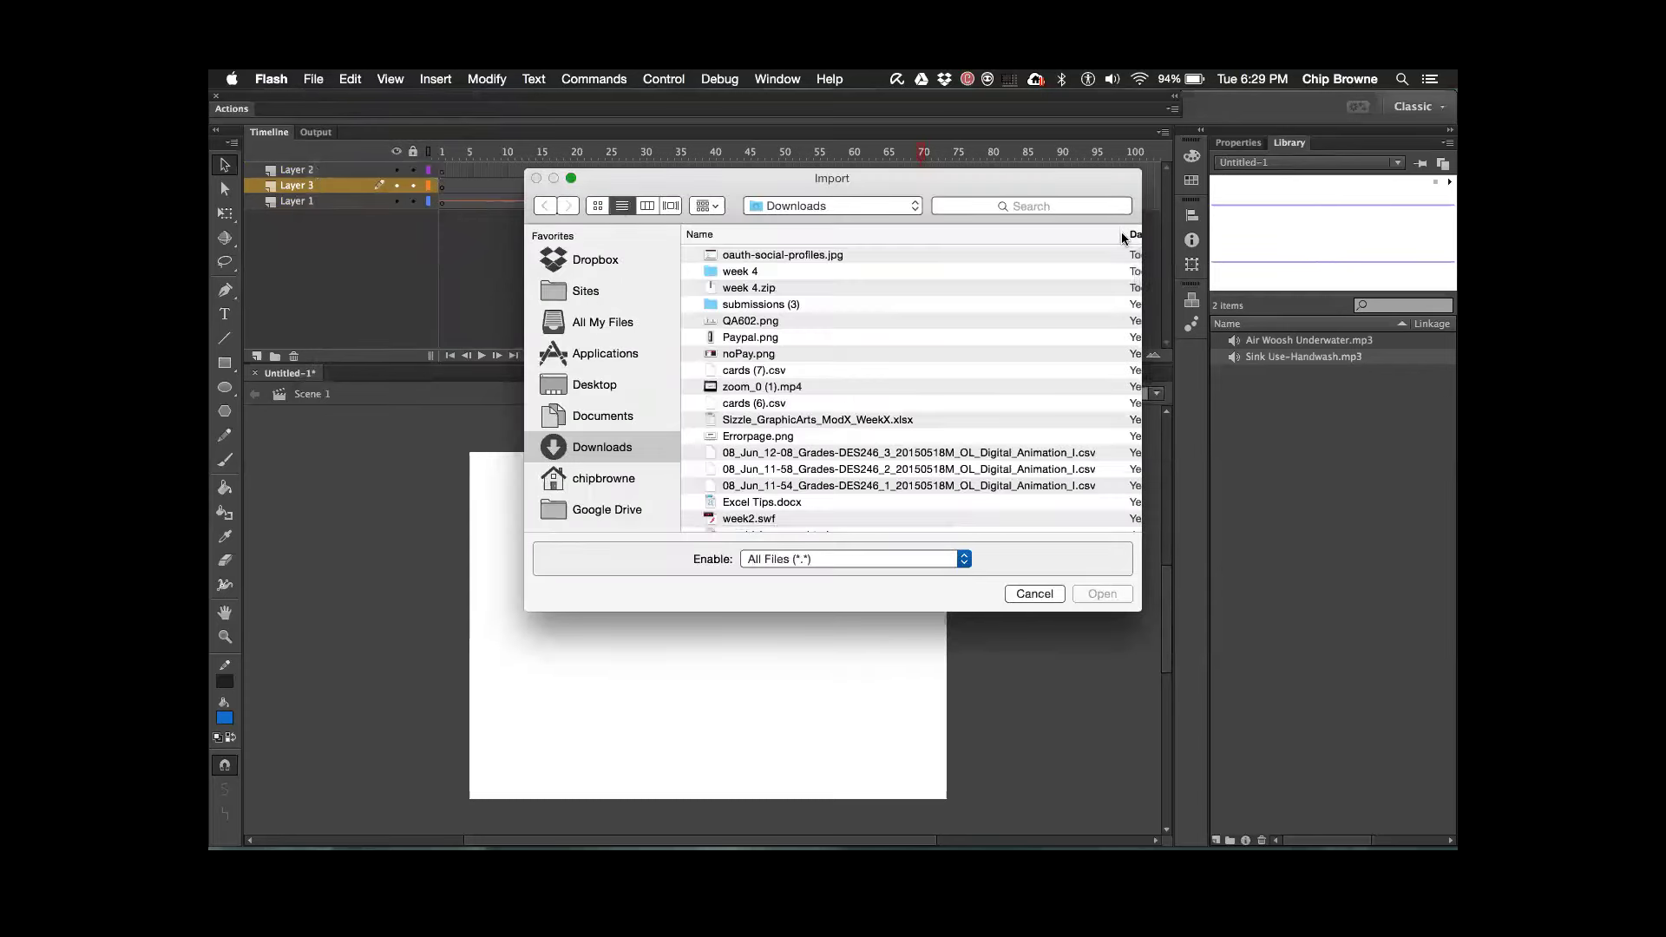
left_click_drag(1123, 242, 857, 246)
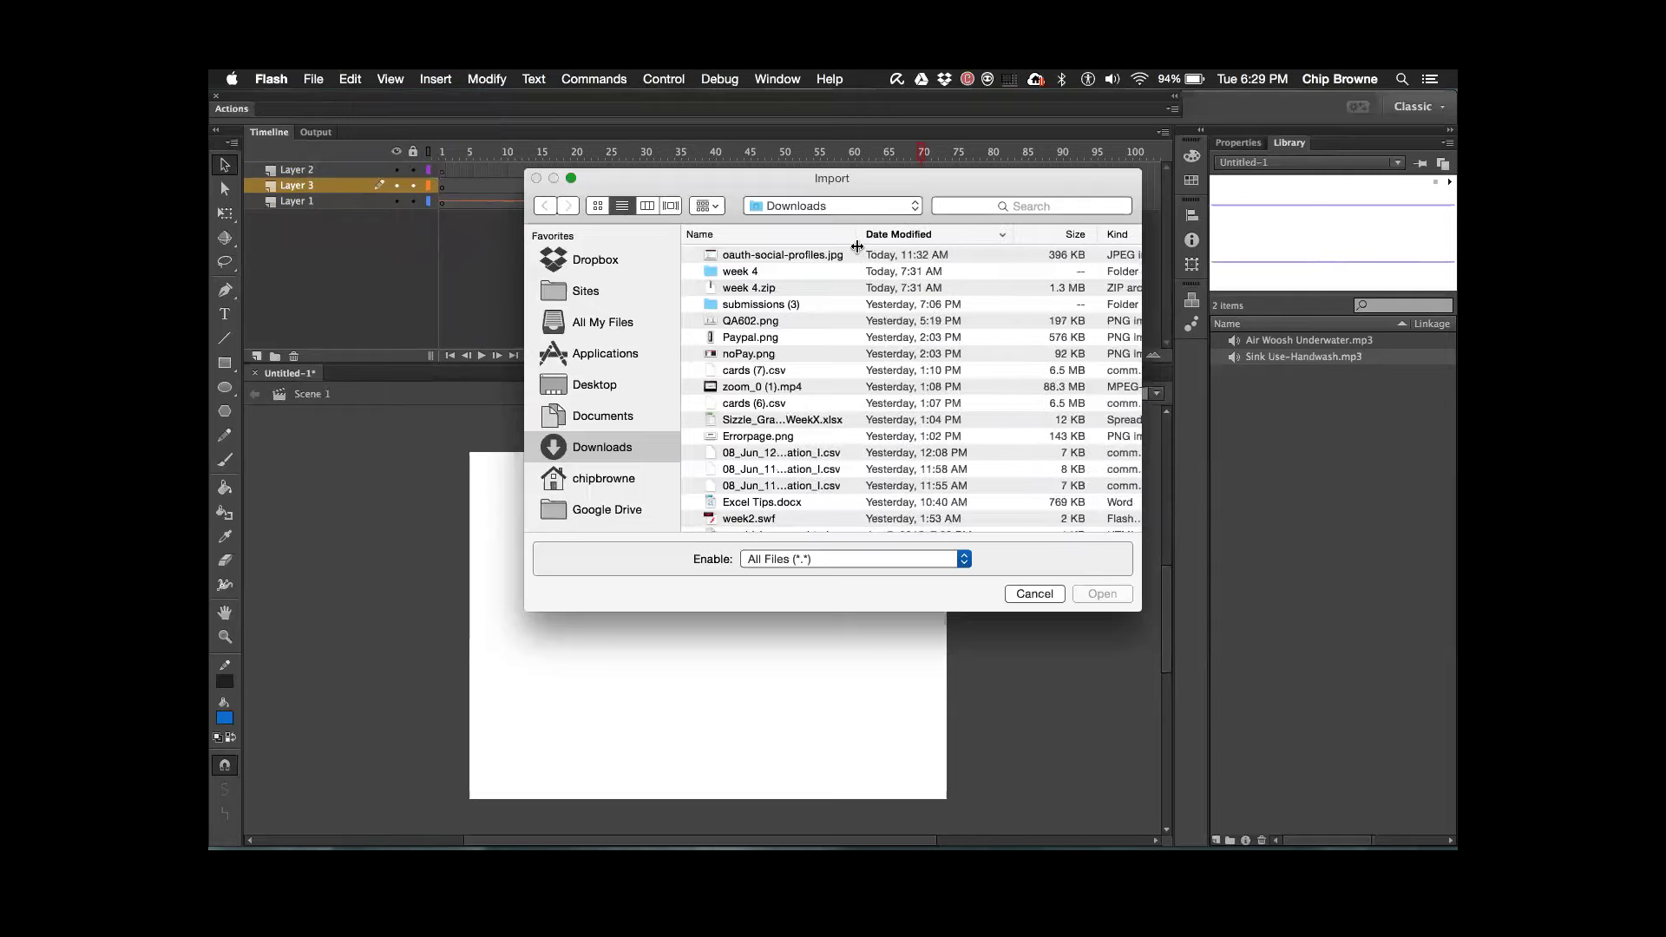
left_click(1121, 233)
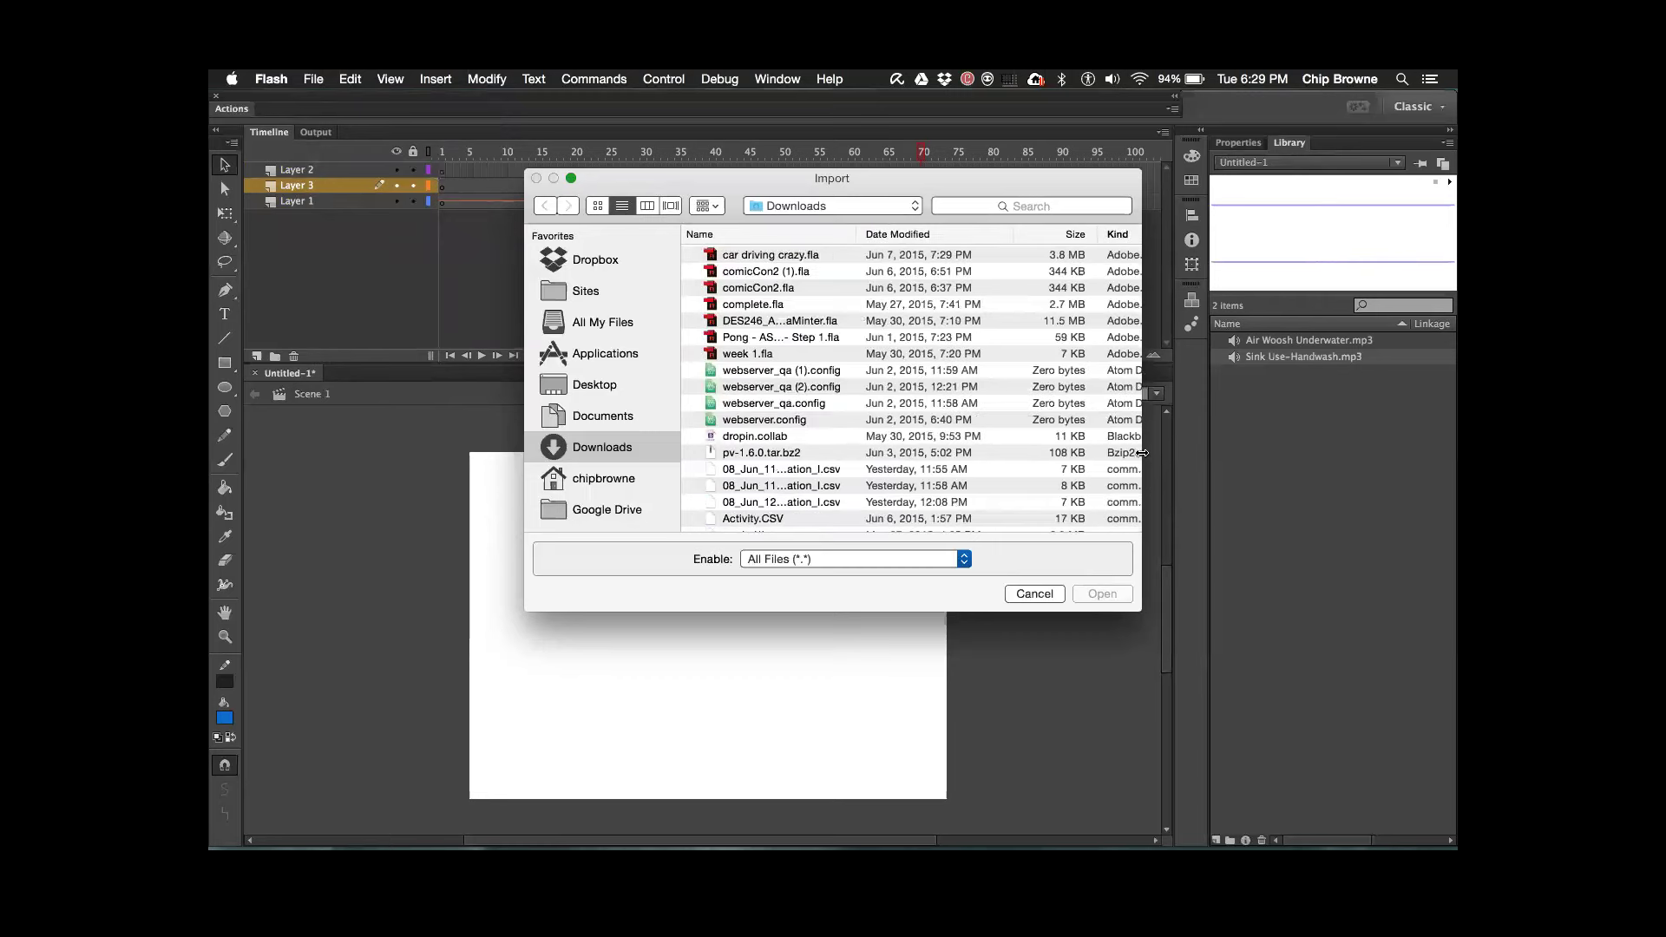
left_click_drag(1143, 453, 1320, 447)
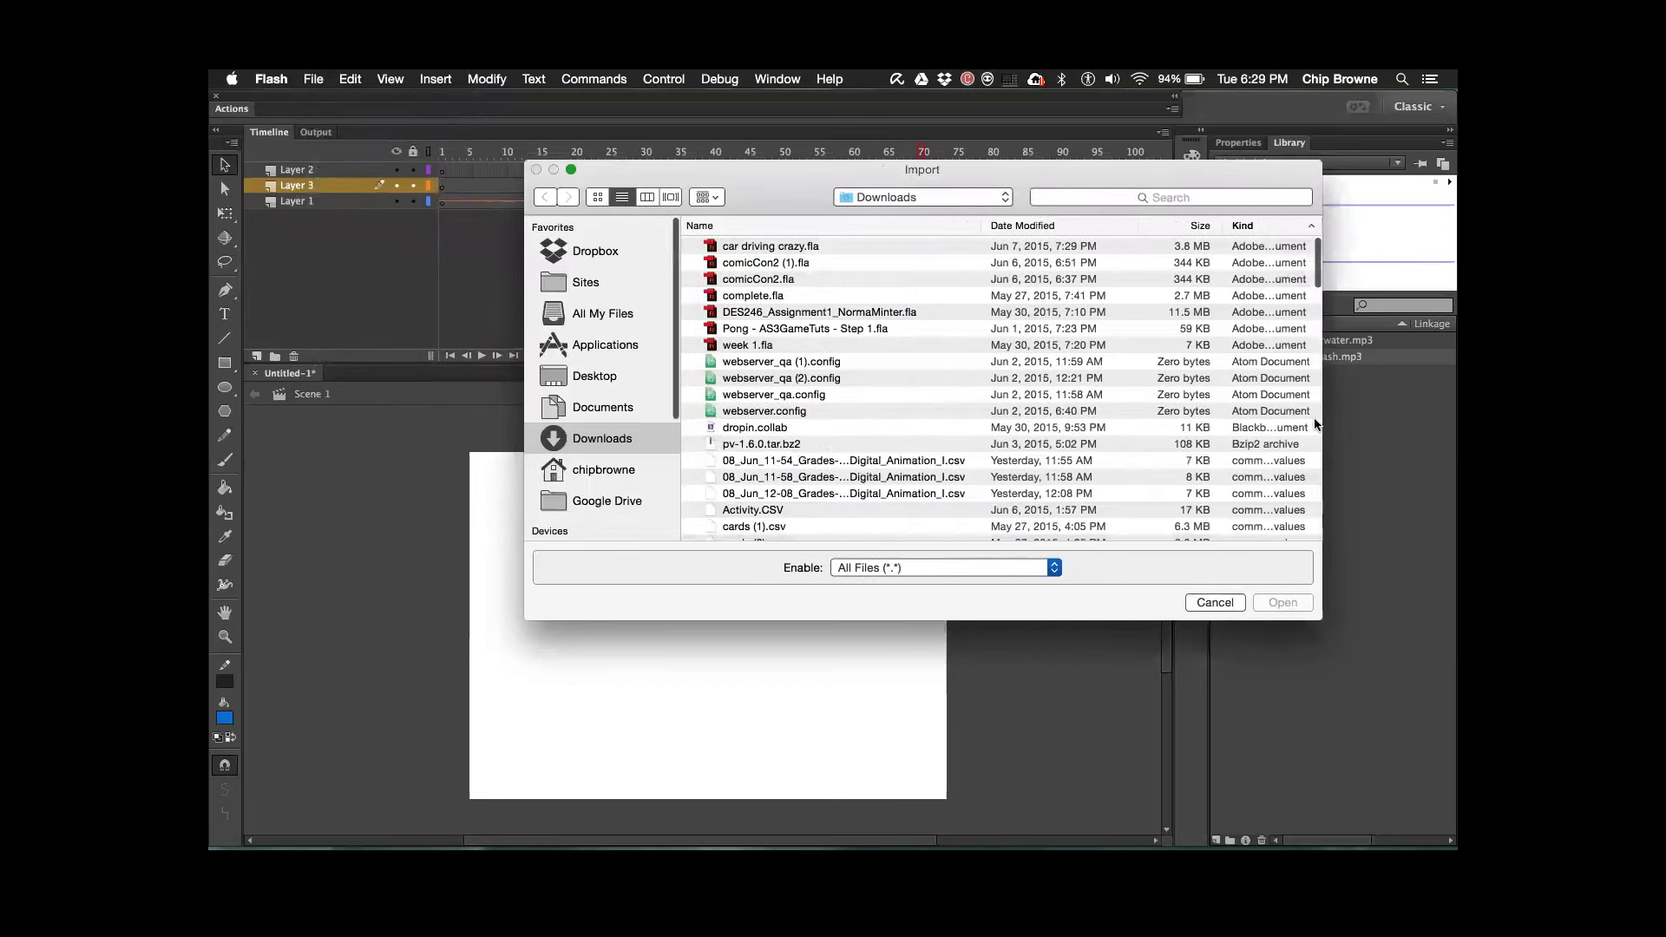
scroll(1220, 430, "down", 15)
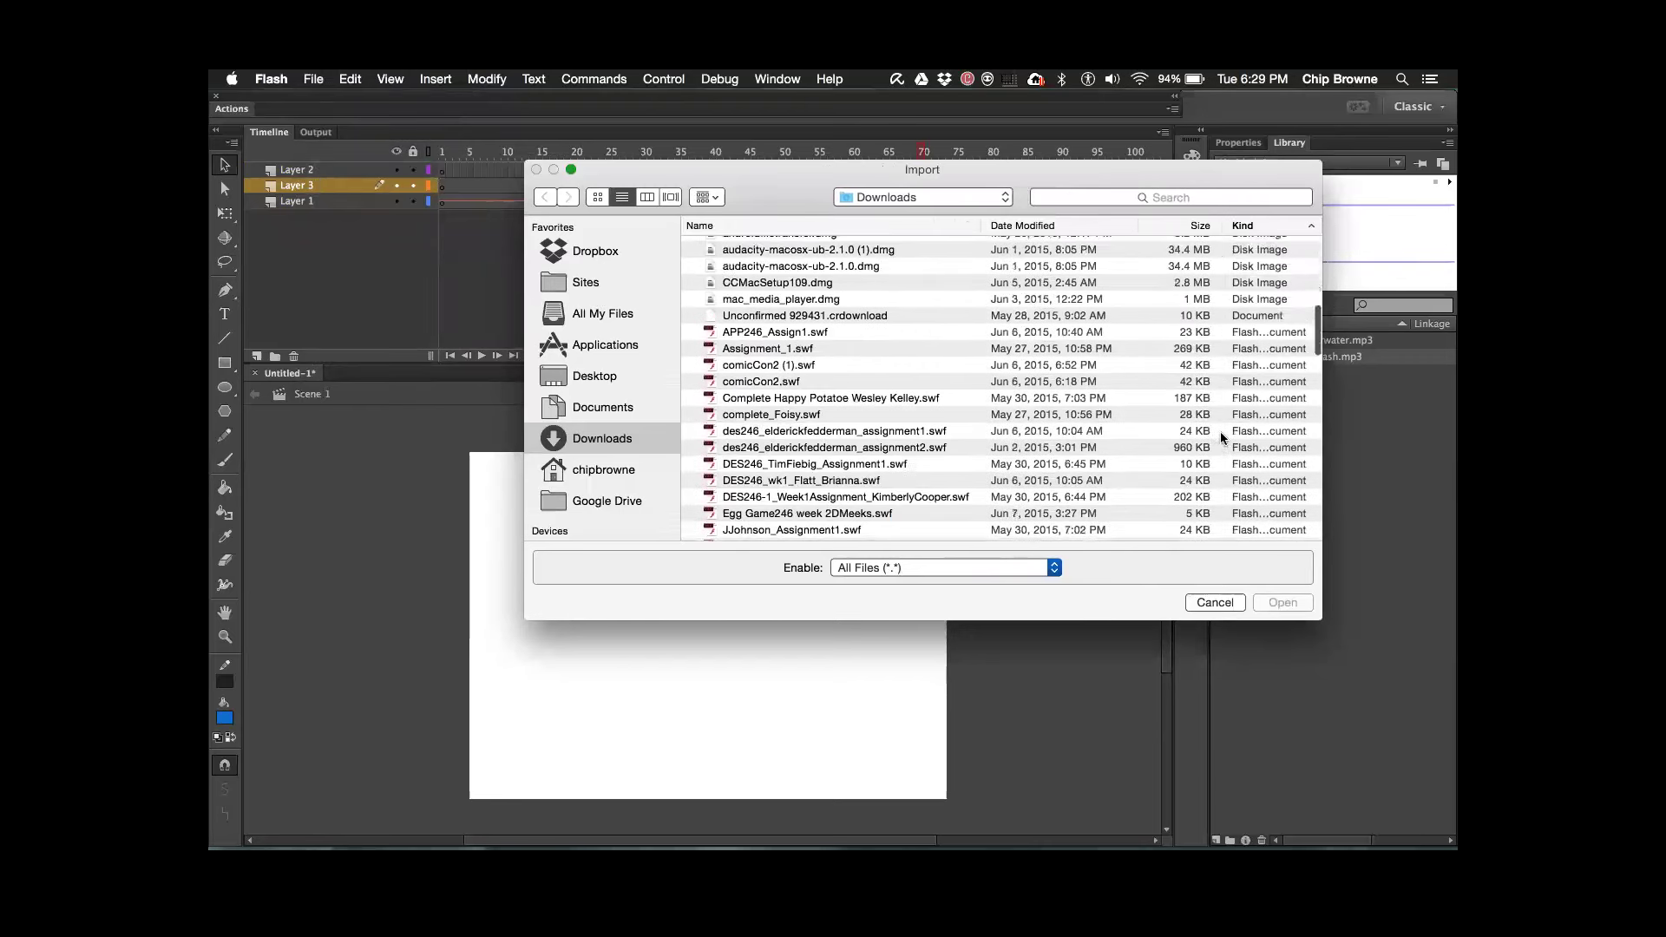
scroll(1219, 430, "down", 15)
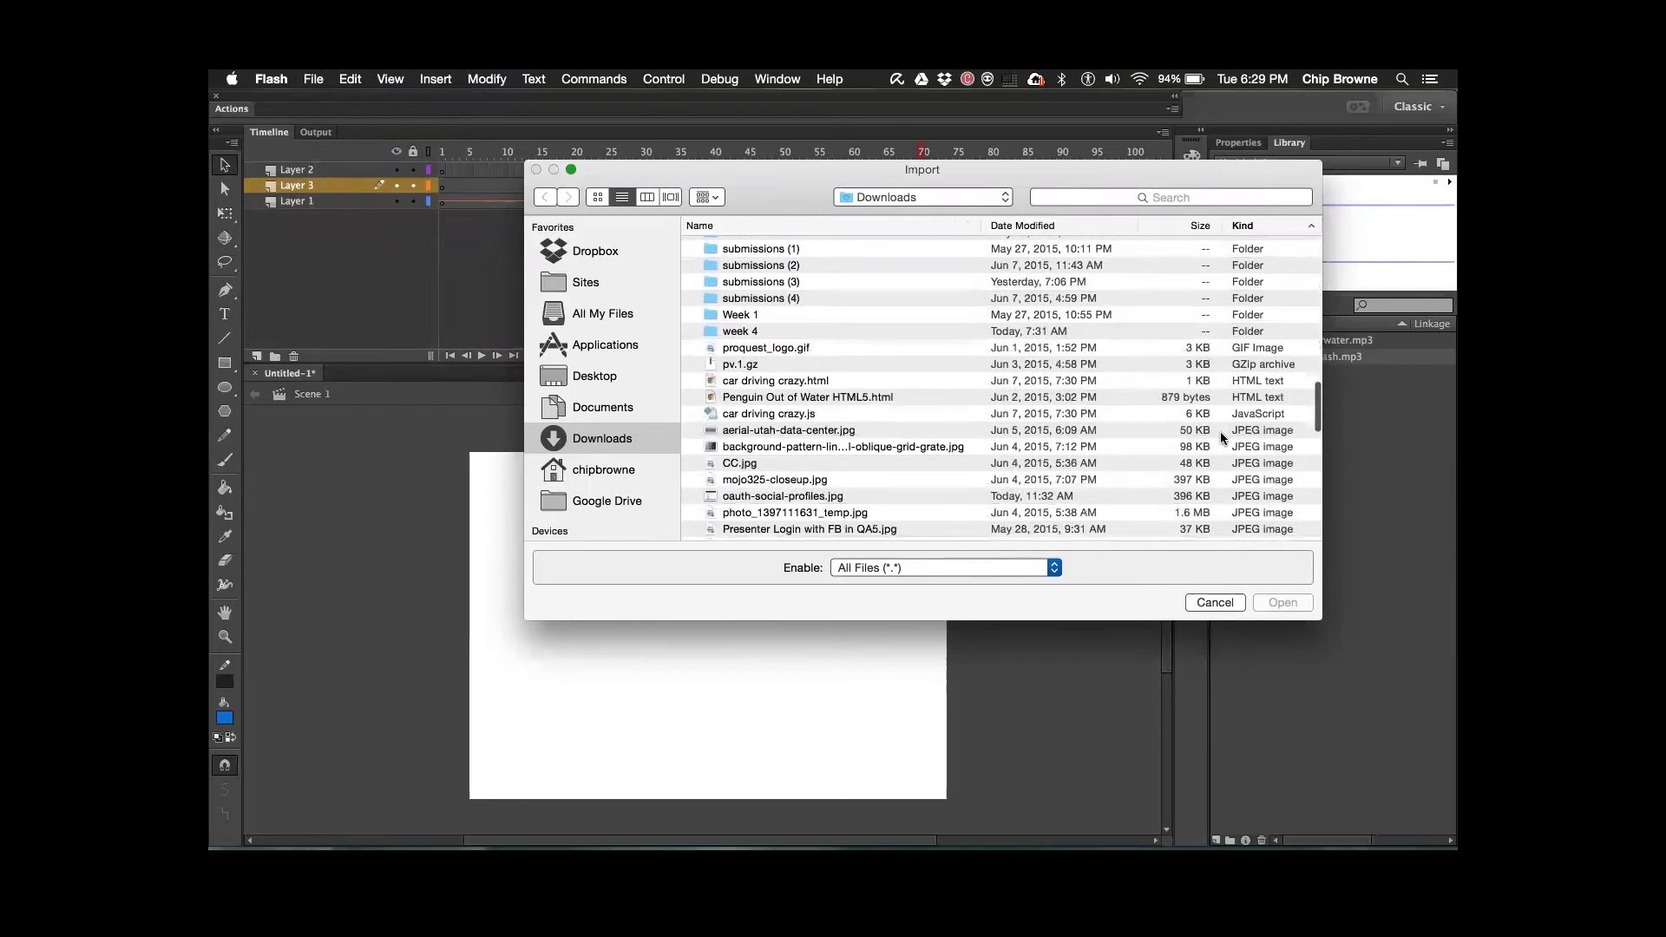
scroll(1212, 431, "down", 15)
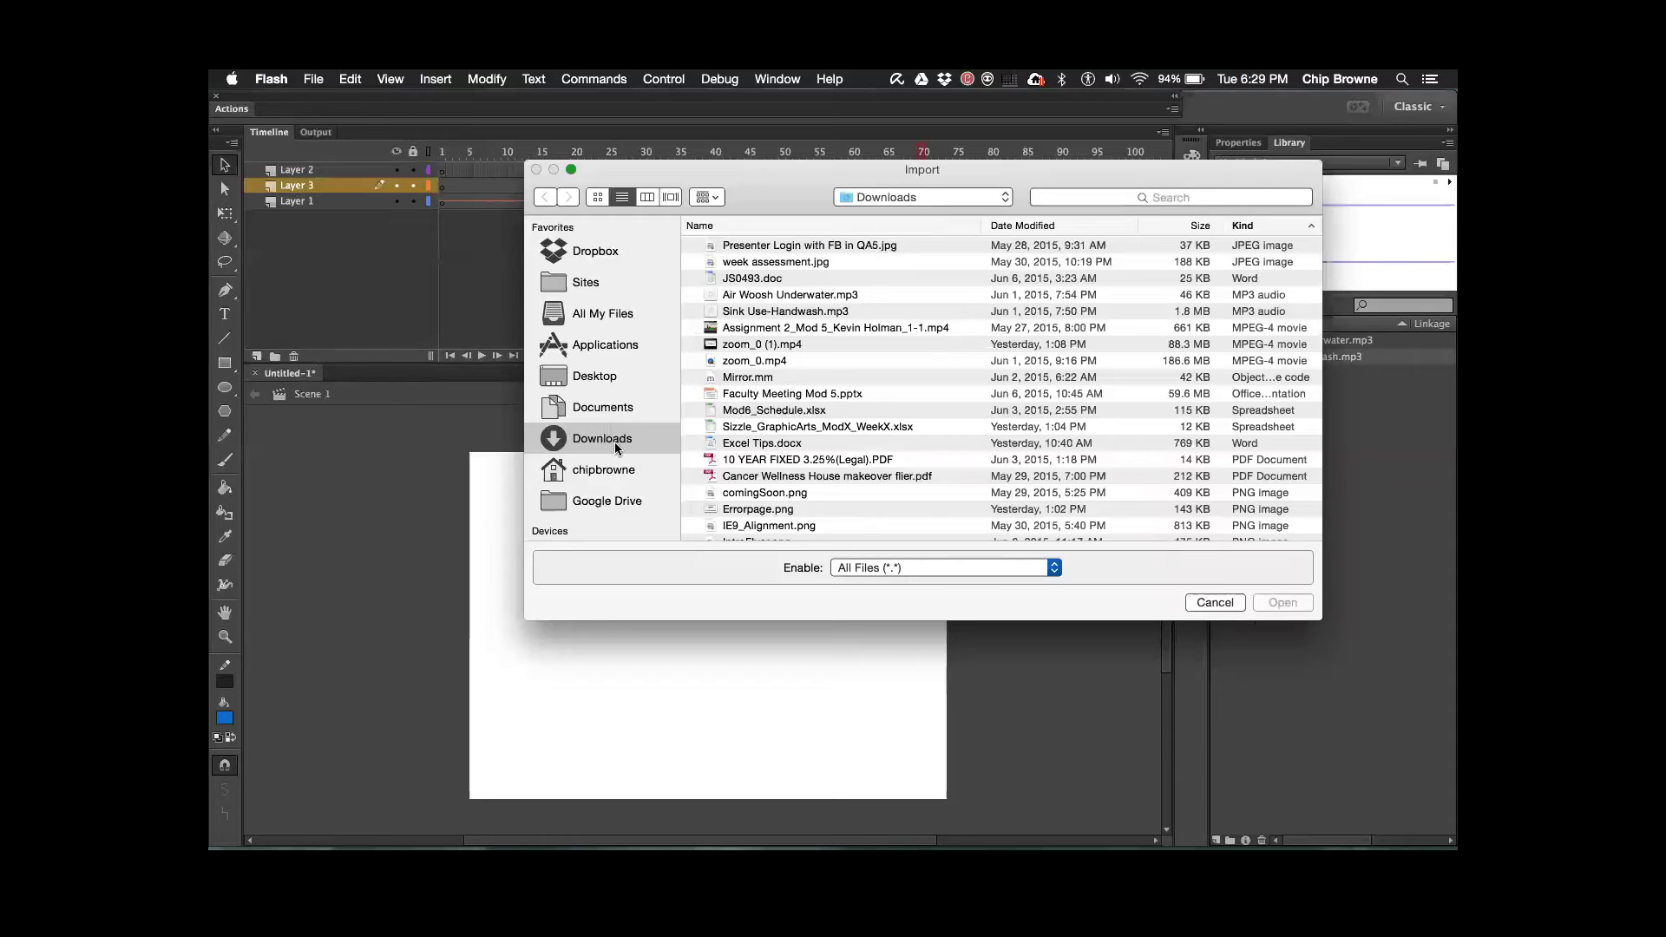
- Search This Mac and the Dropbox folder for *.mp3 files in the import dialog
left_click(592, 252)
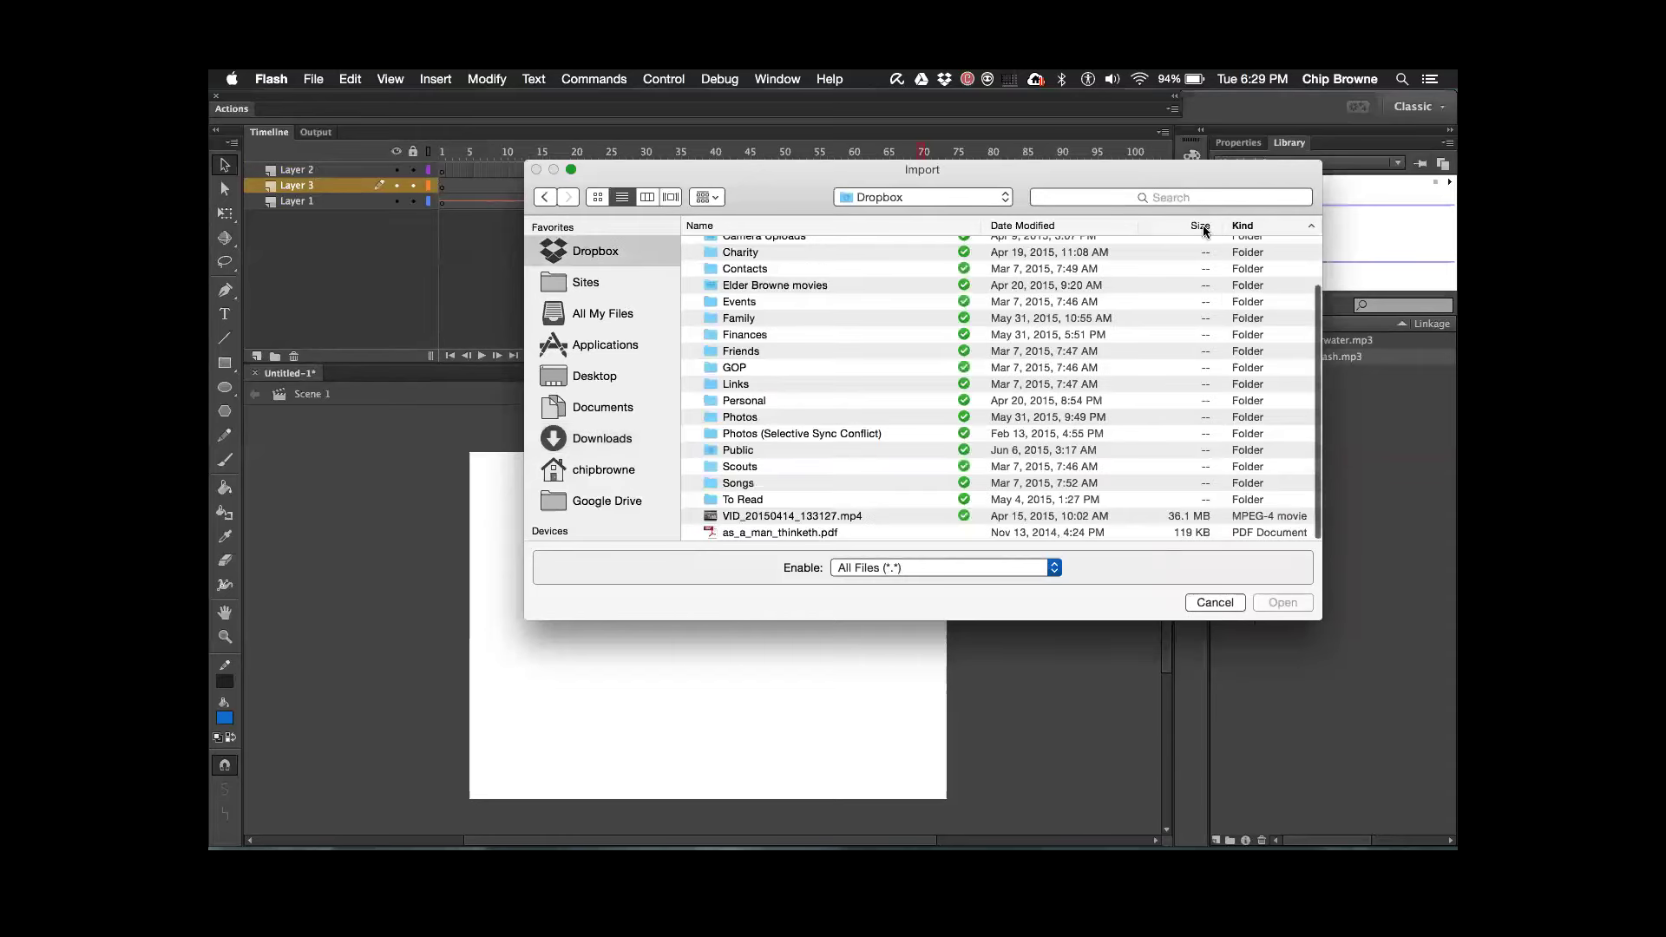
left_click(1102, 194)
type("t")
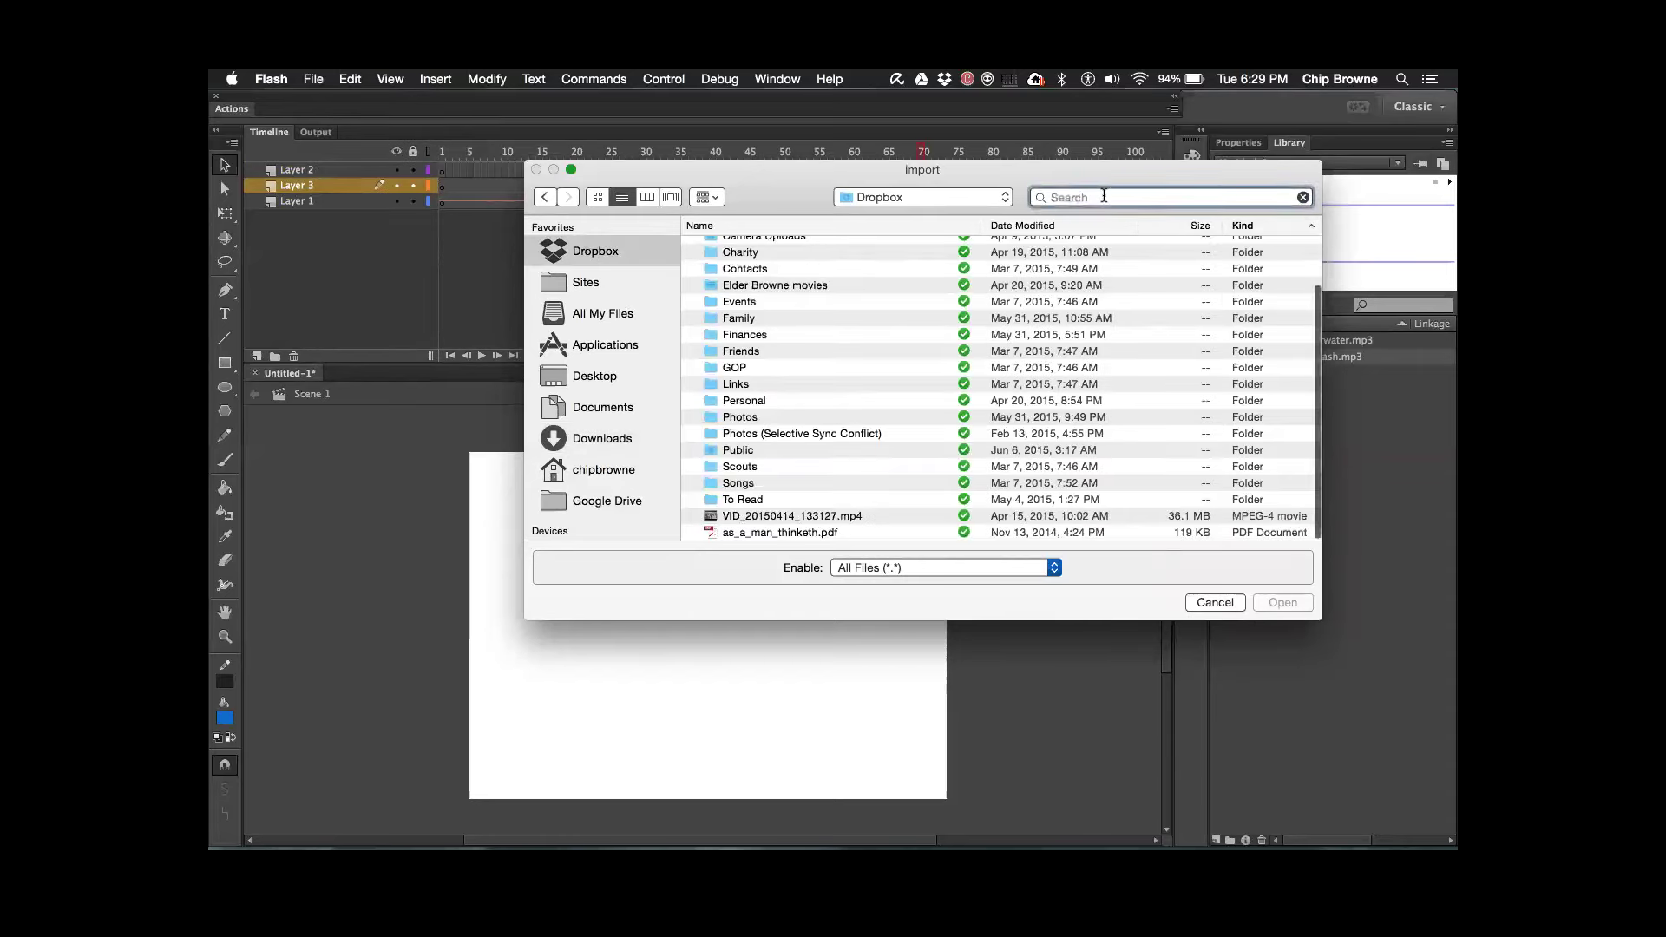
type(".mp3")
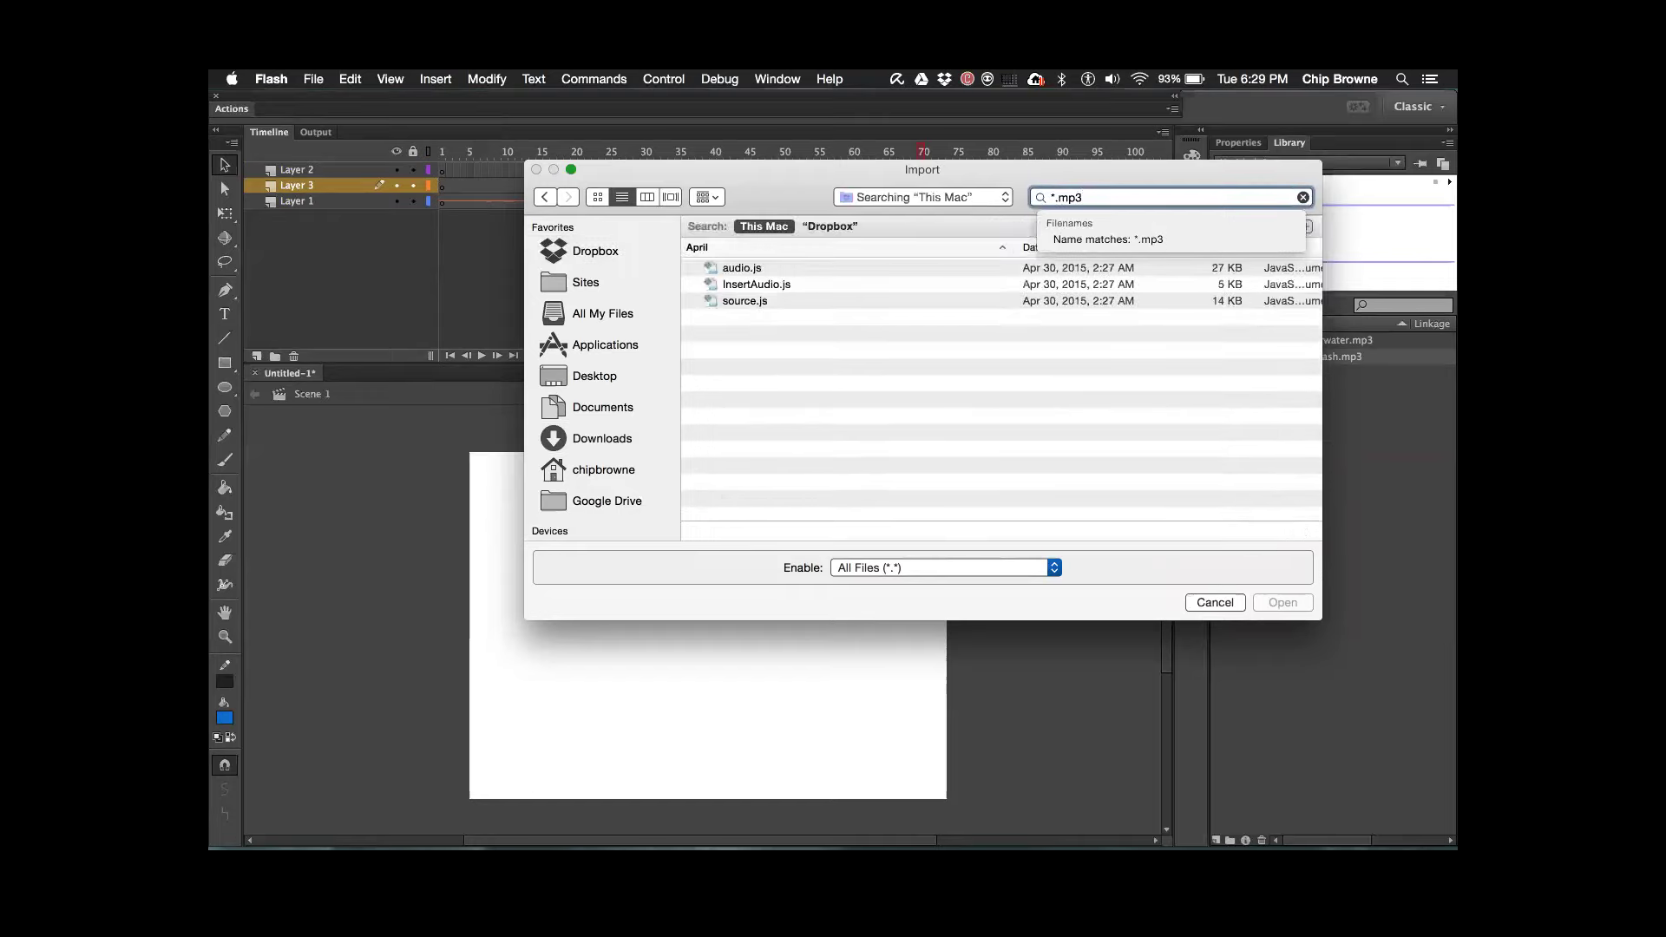
key("Return")
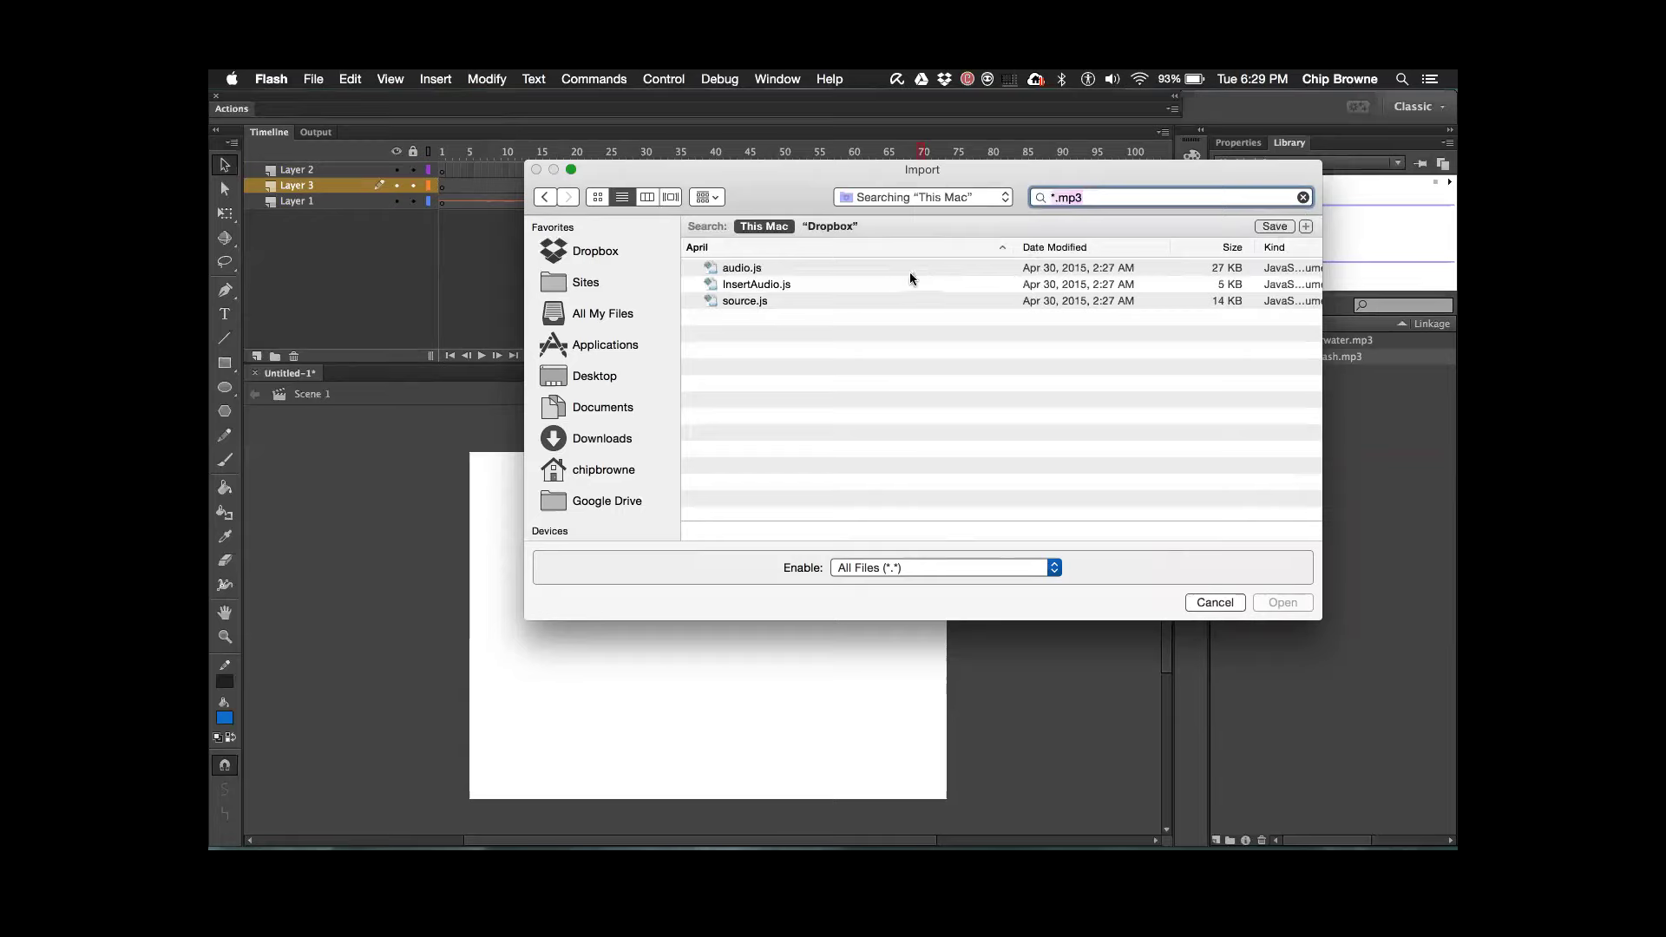
left_click(830, 226)
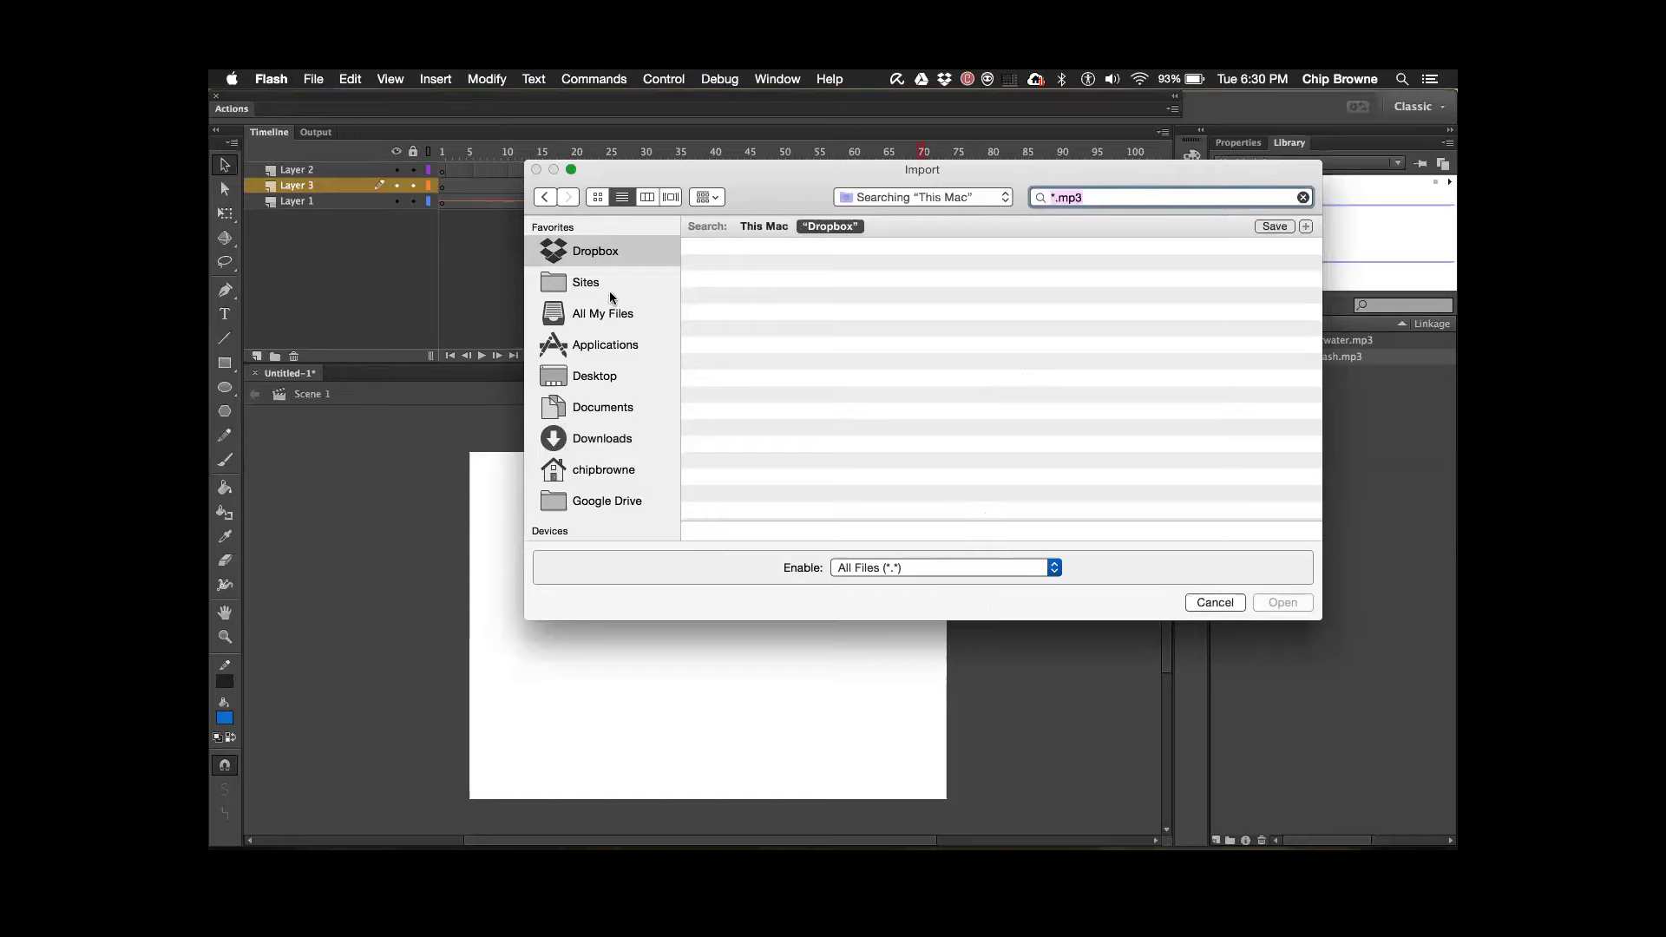
- Browse the Songs folder in Dropbox for audio files and cancel the import
left_click(570, 251)
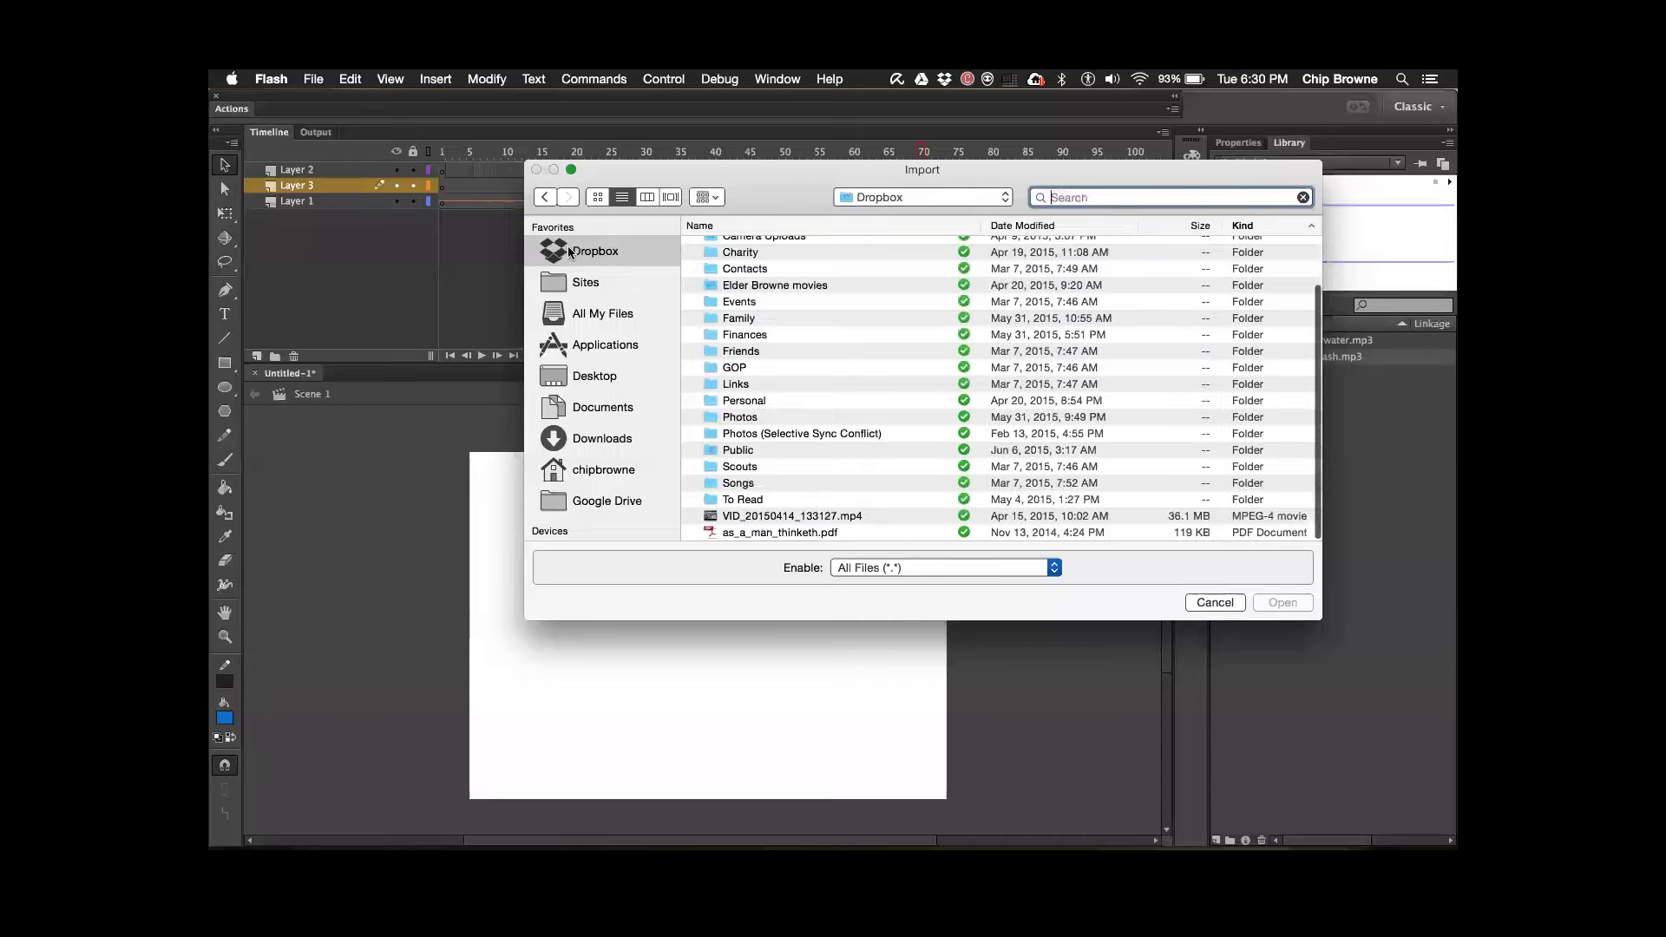
left_click(743, 484)
double_click(741, 484)
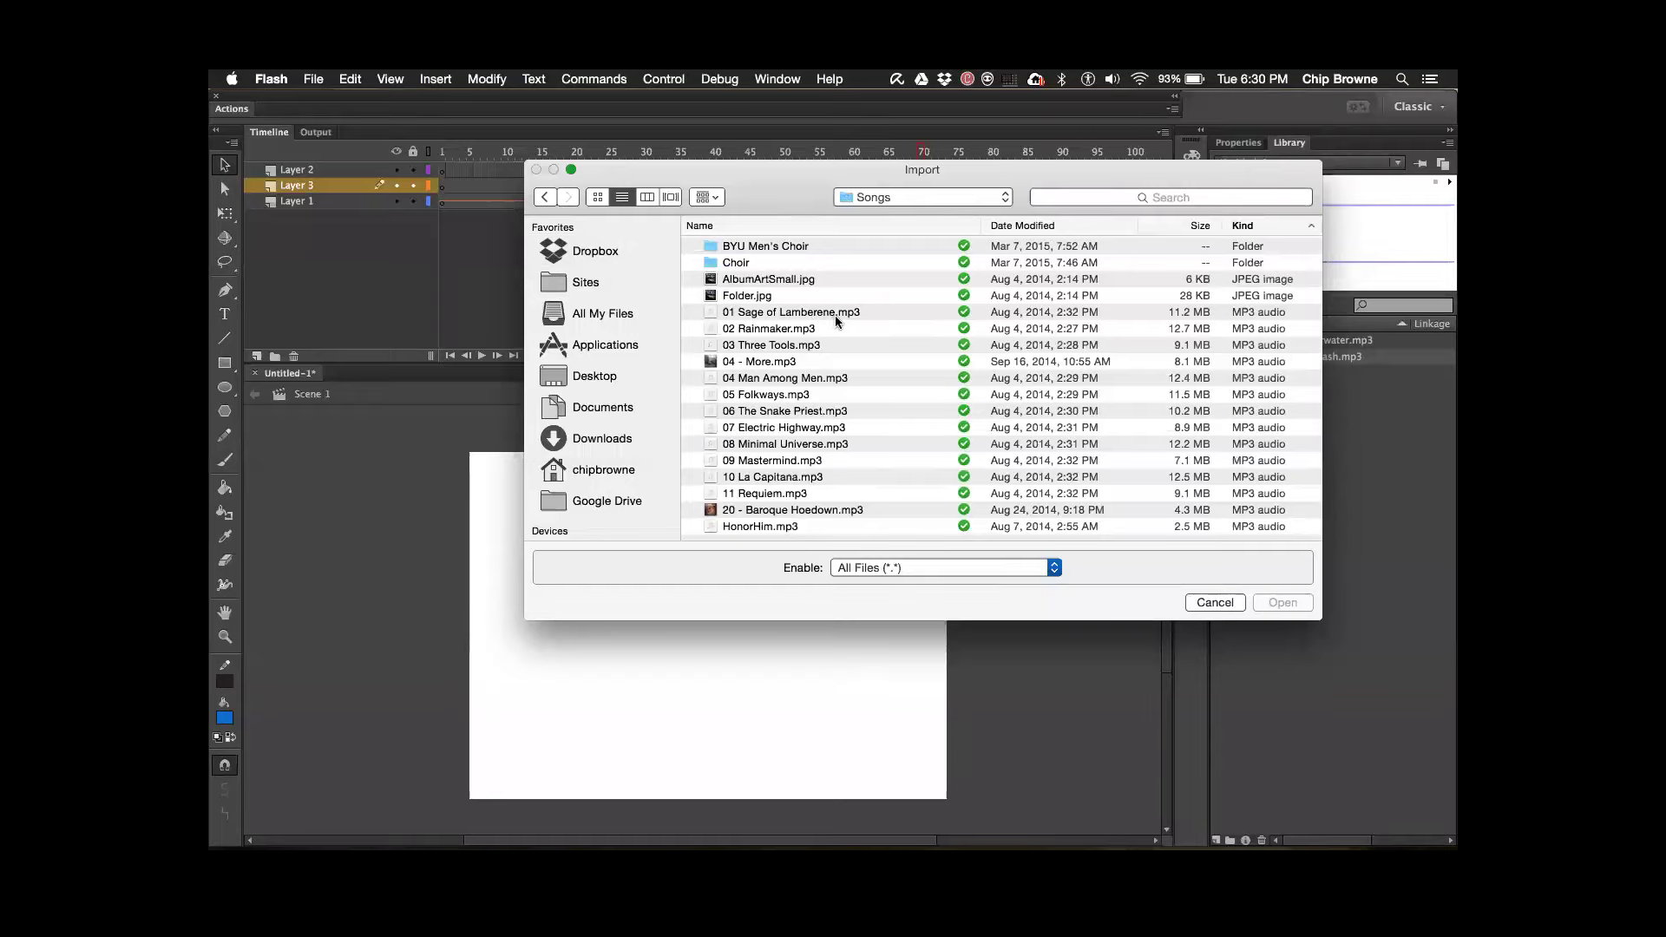
left_click(1223, 603)
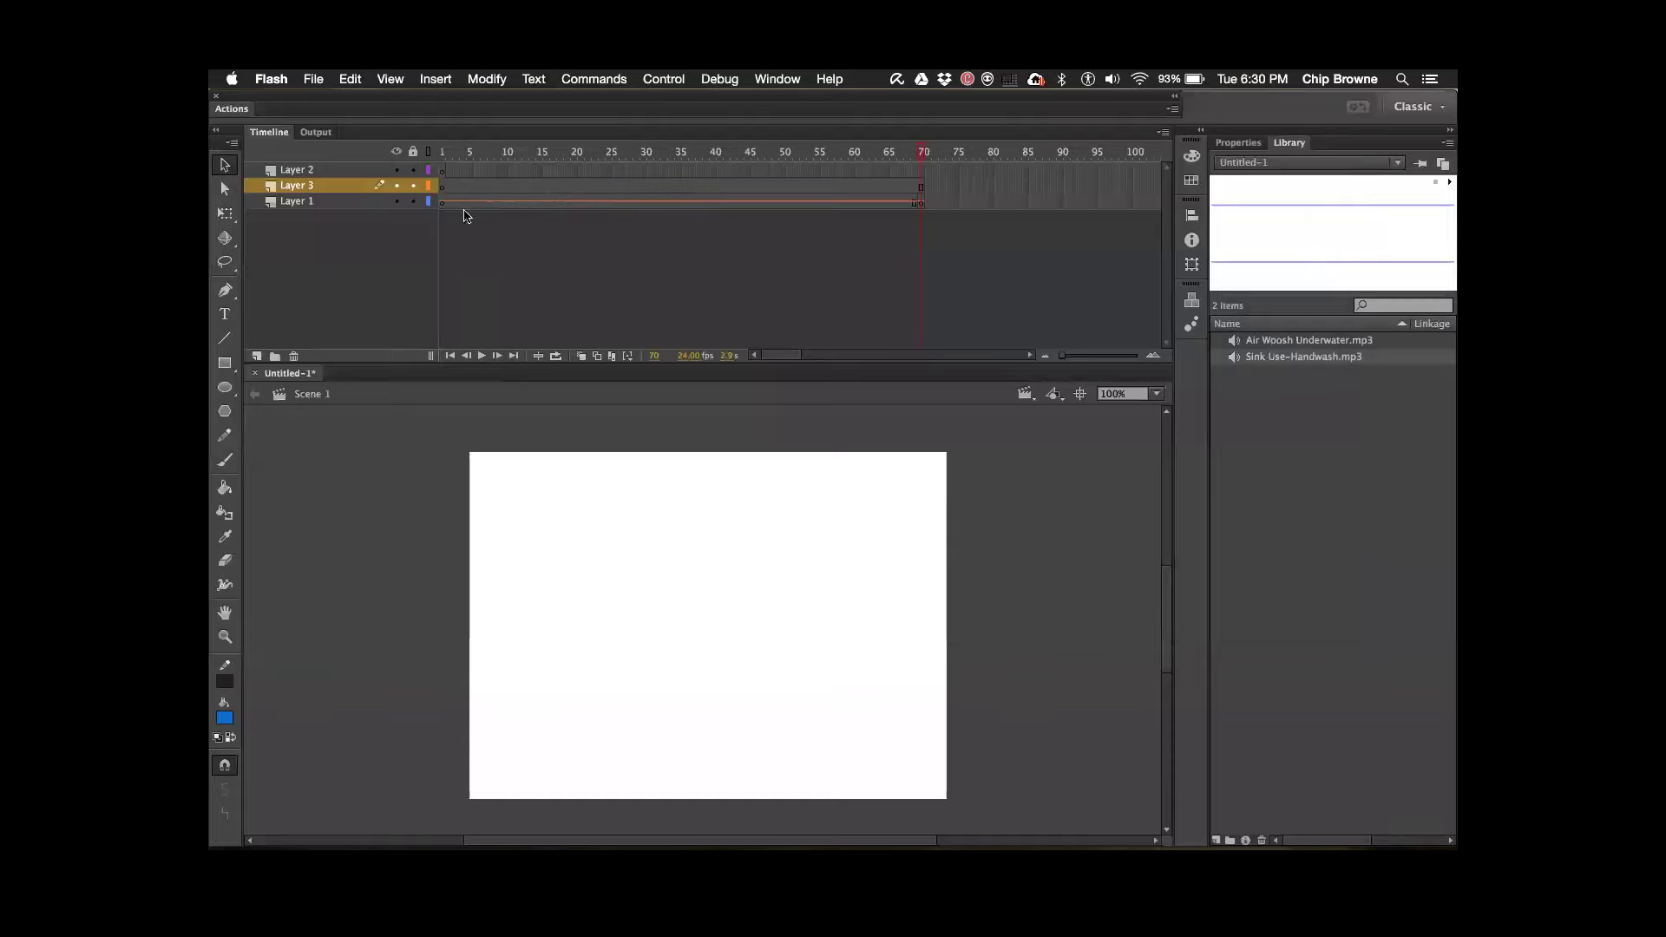
- Delete Layer 1 and Layer 2 from the timeline, keeping only Layer 3
left_click(364, 204)
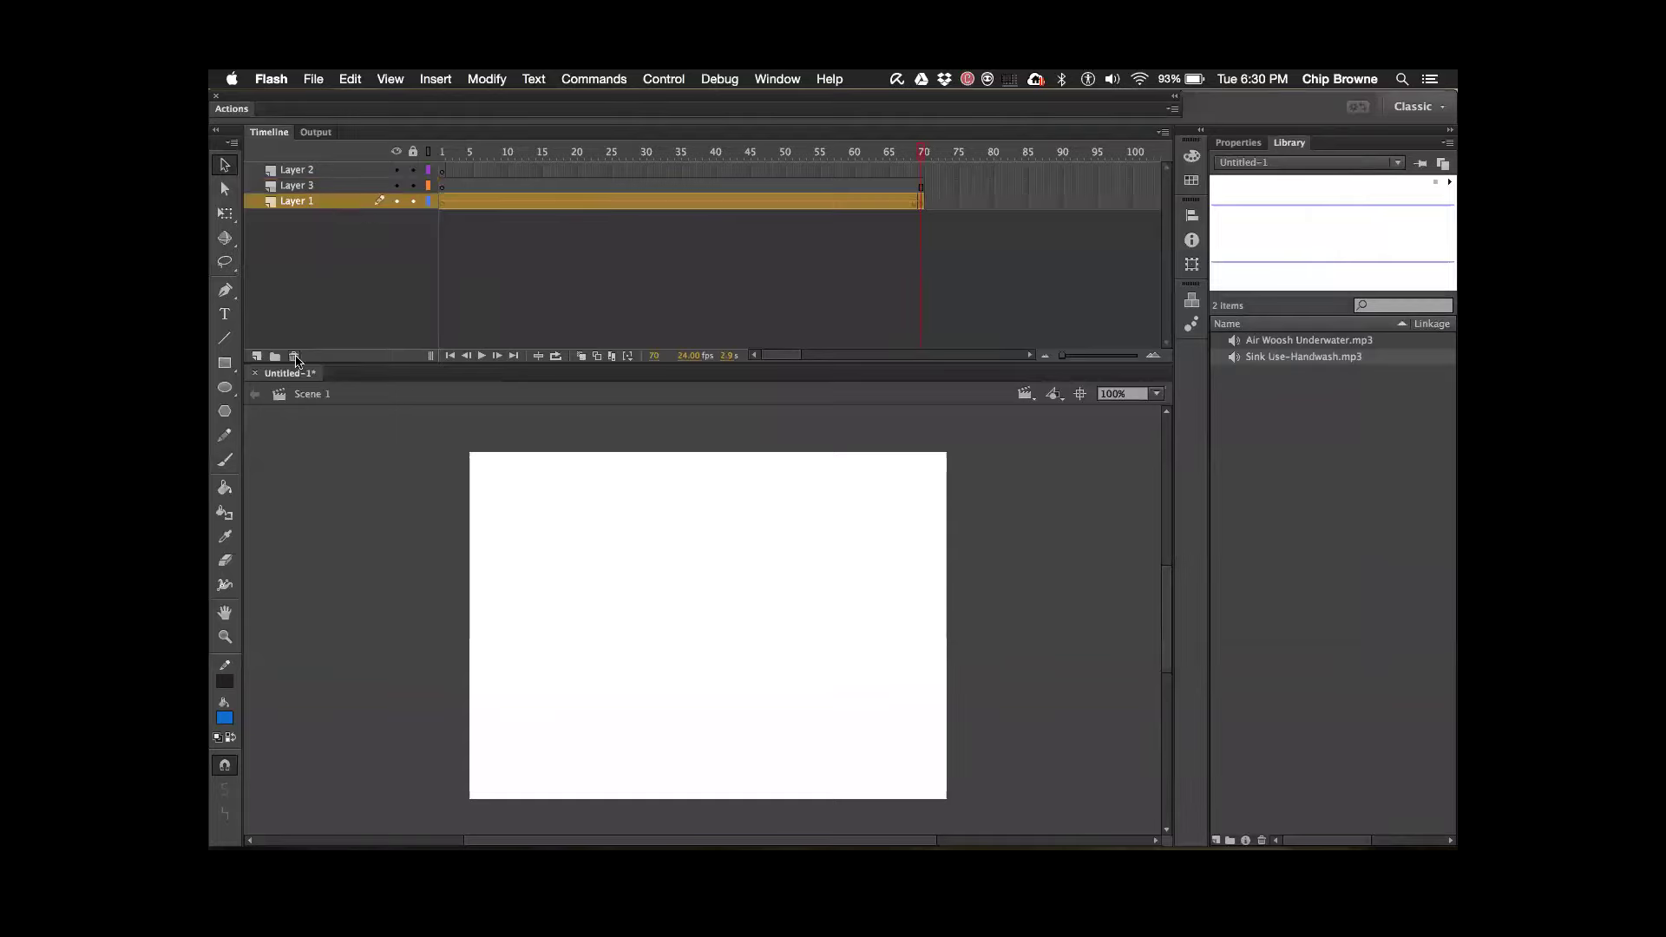
left_click(293, 357)
left_click(326, 172)
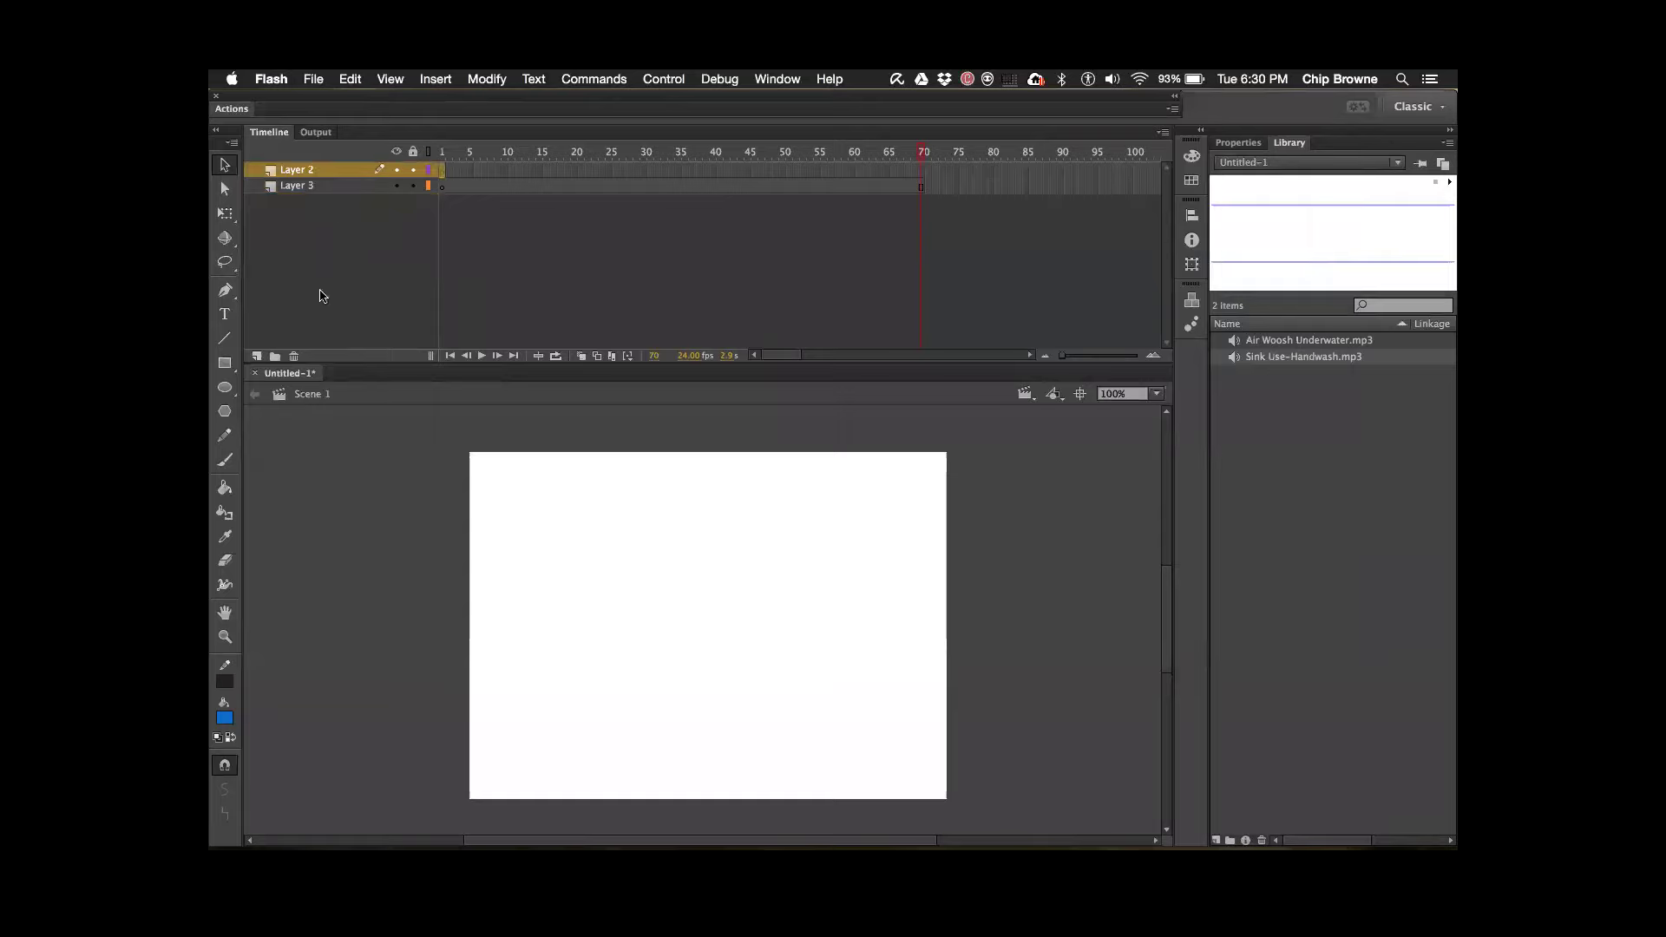
left_click(293, 356)
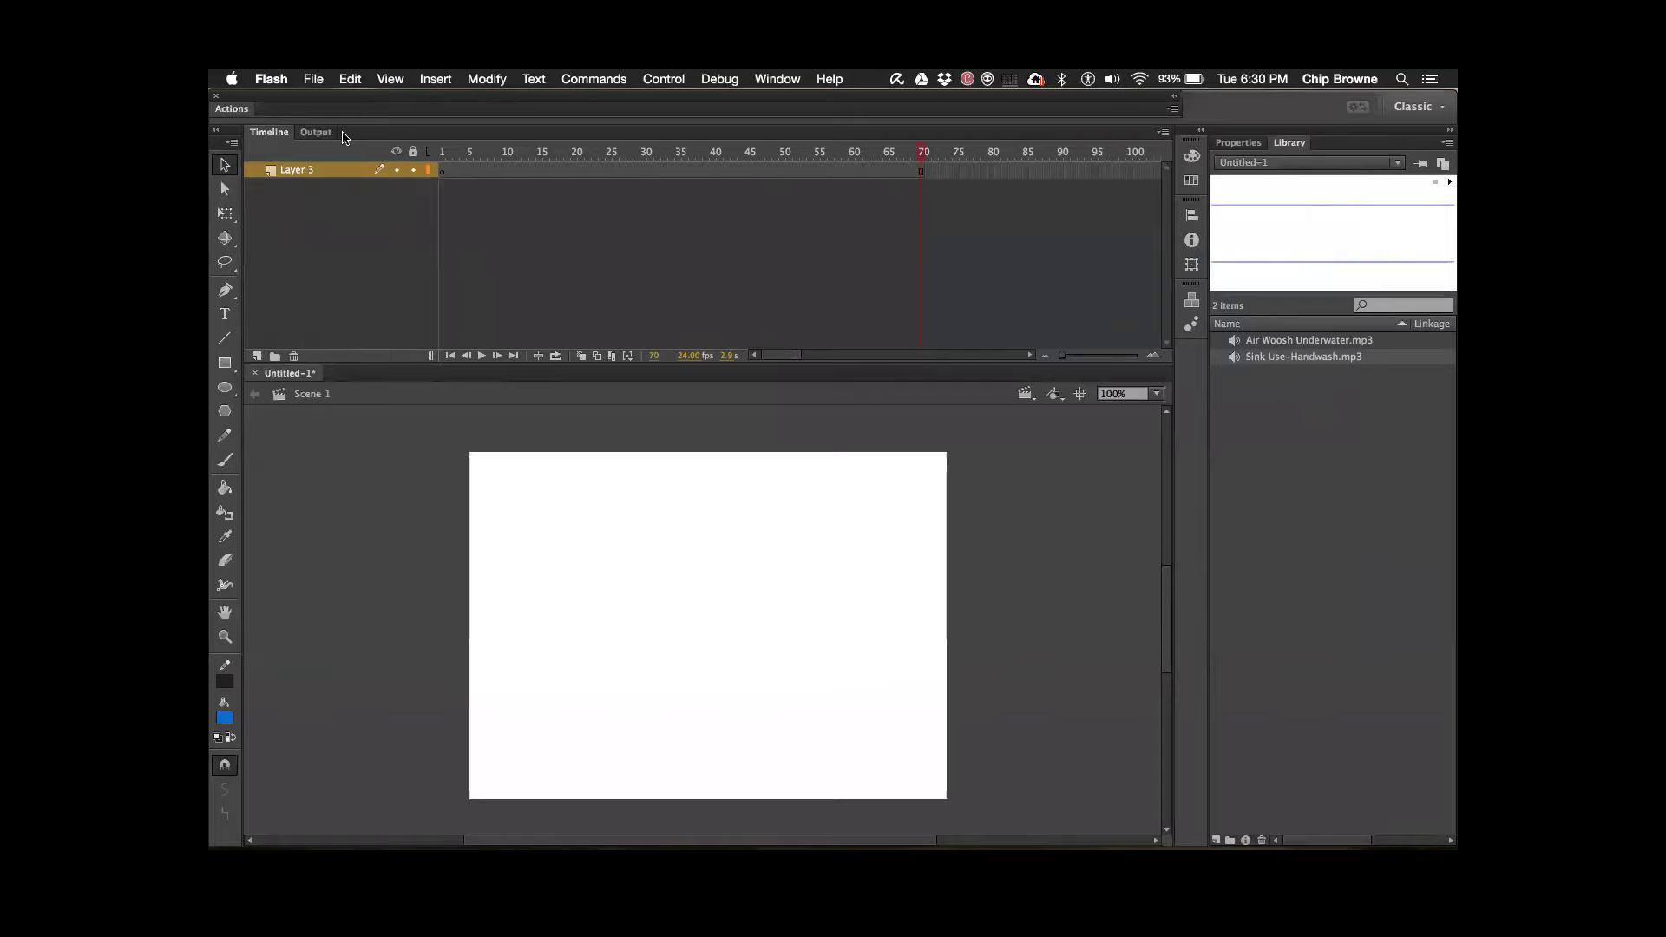
- Import 01 Sage of Lamberene.mp3 from Dropbox's Songs folder to the stage, and place it from the library in Layer 3
left_click(436, 80)
mouse_move(301, 86)
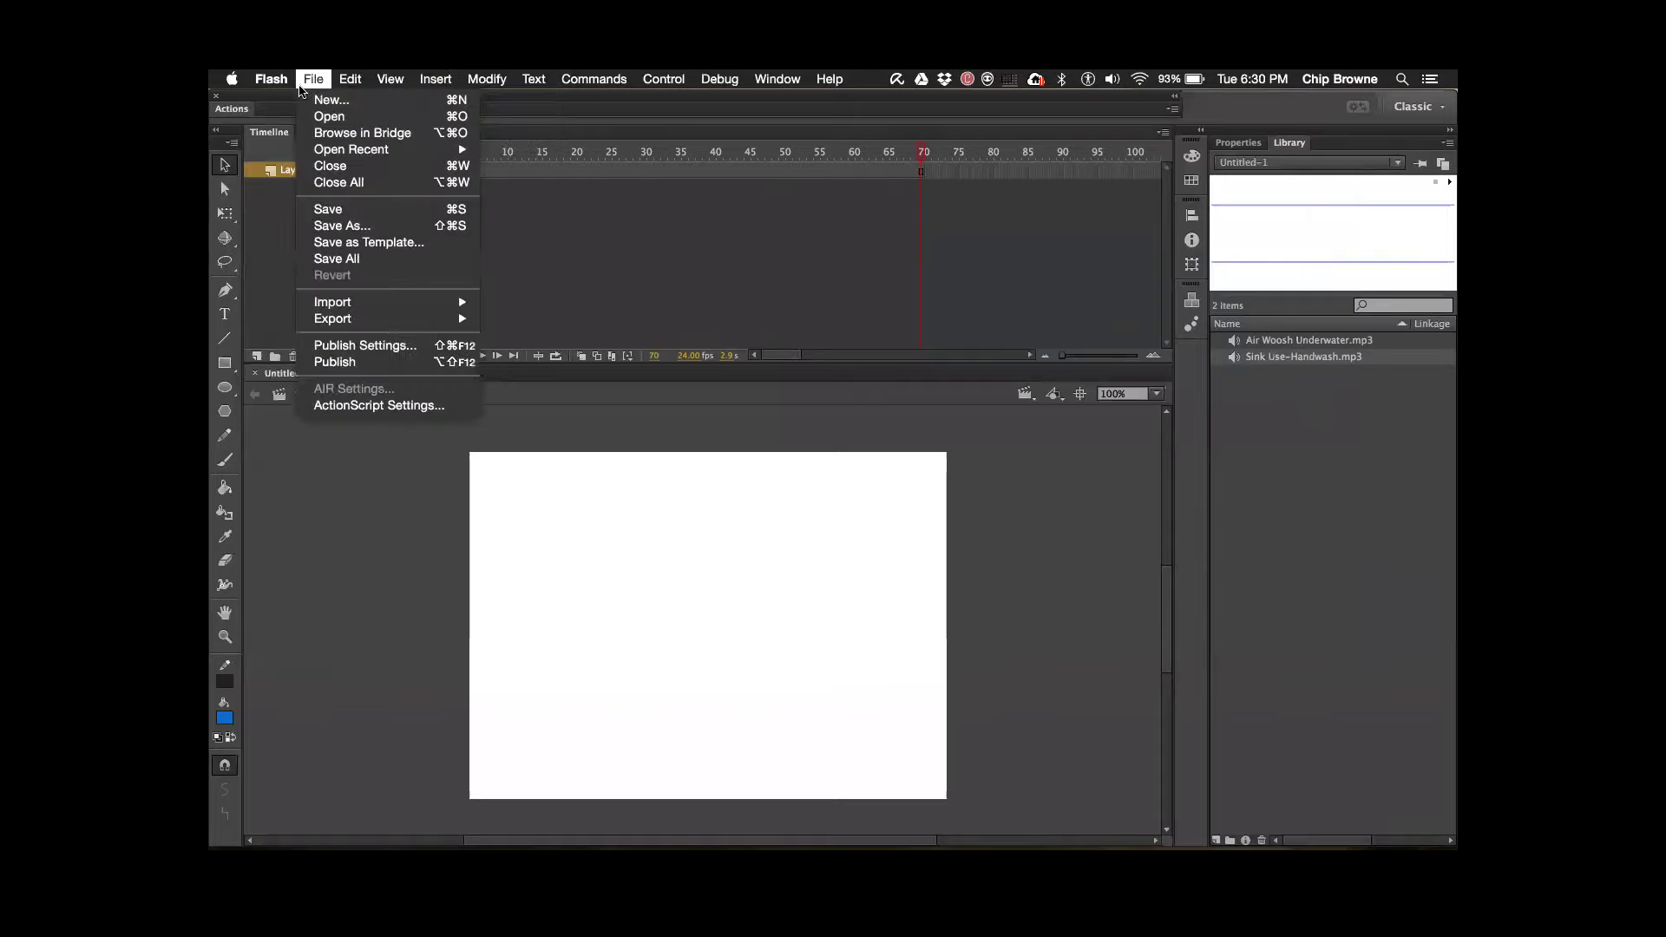
mouse_move(390, 302)
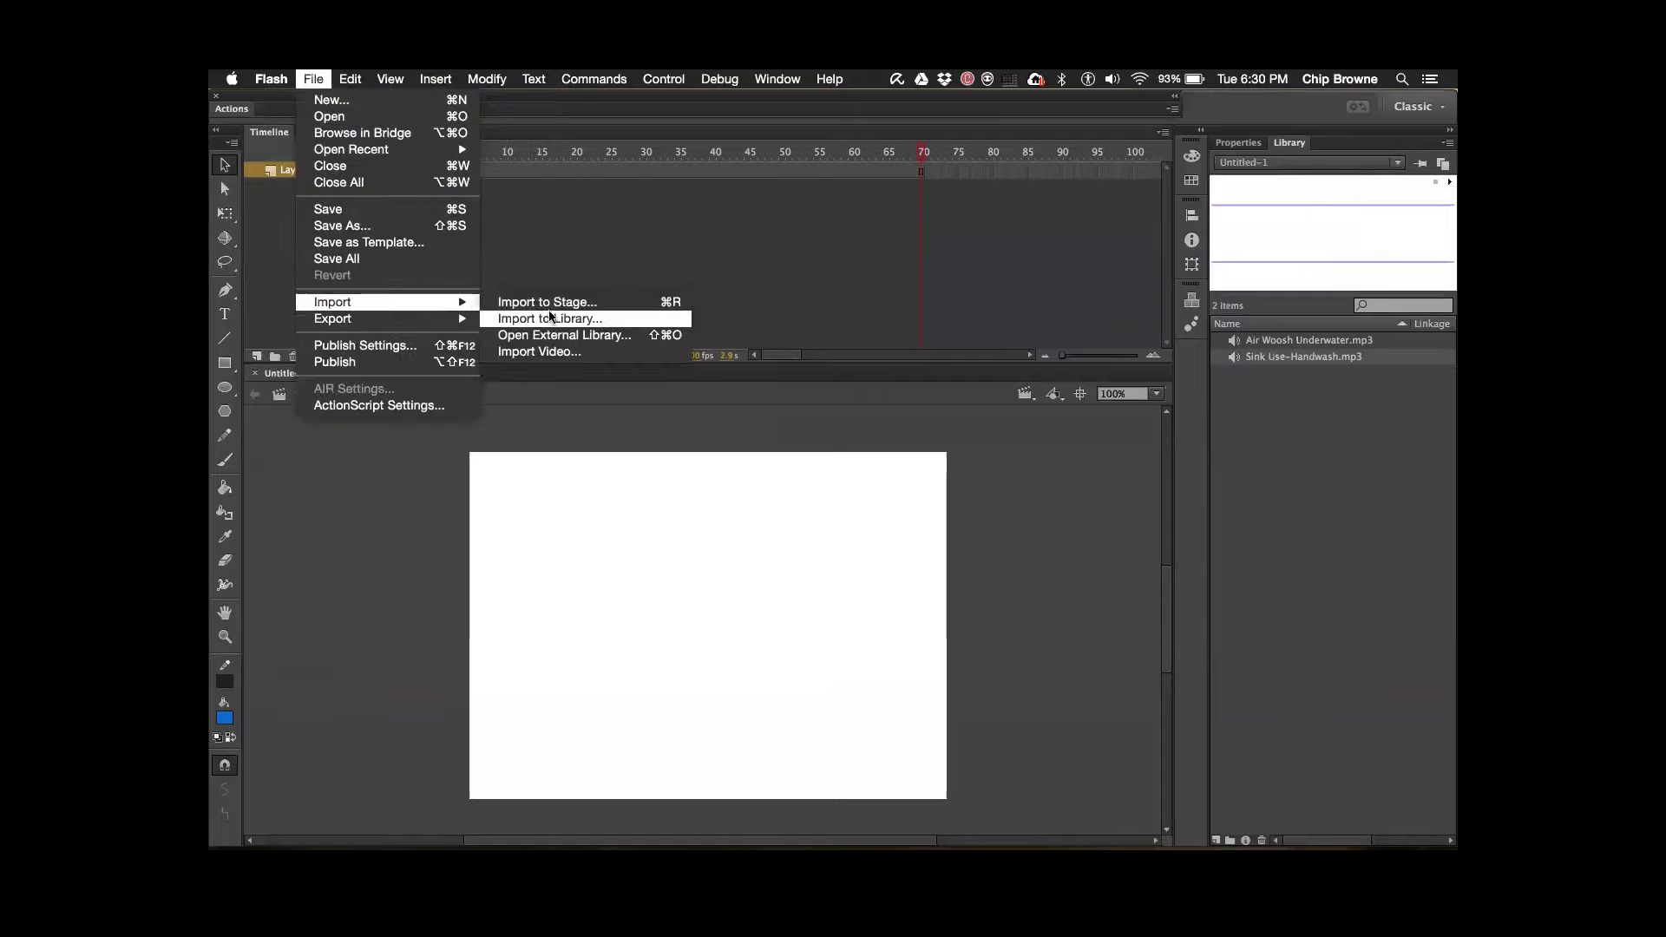
left_click(607, 304)
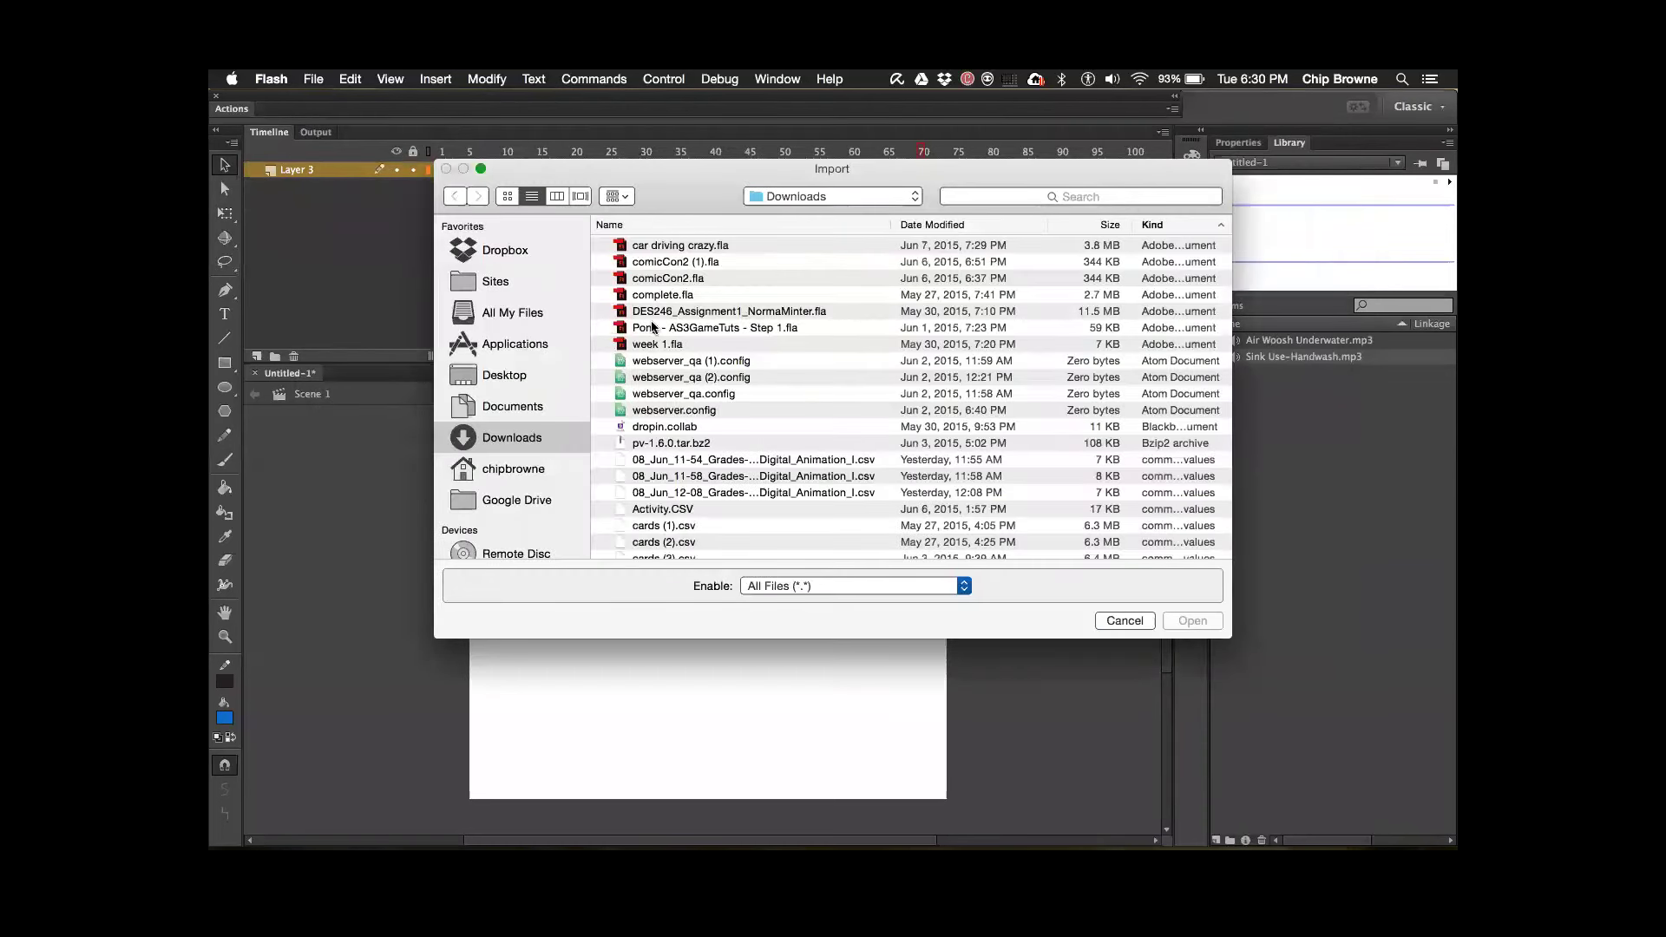
left_click(556, 196)
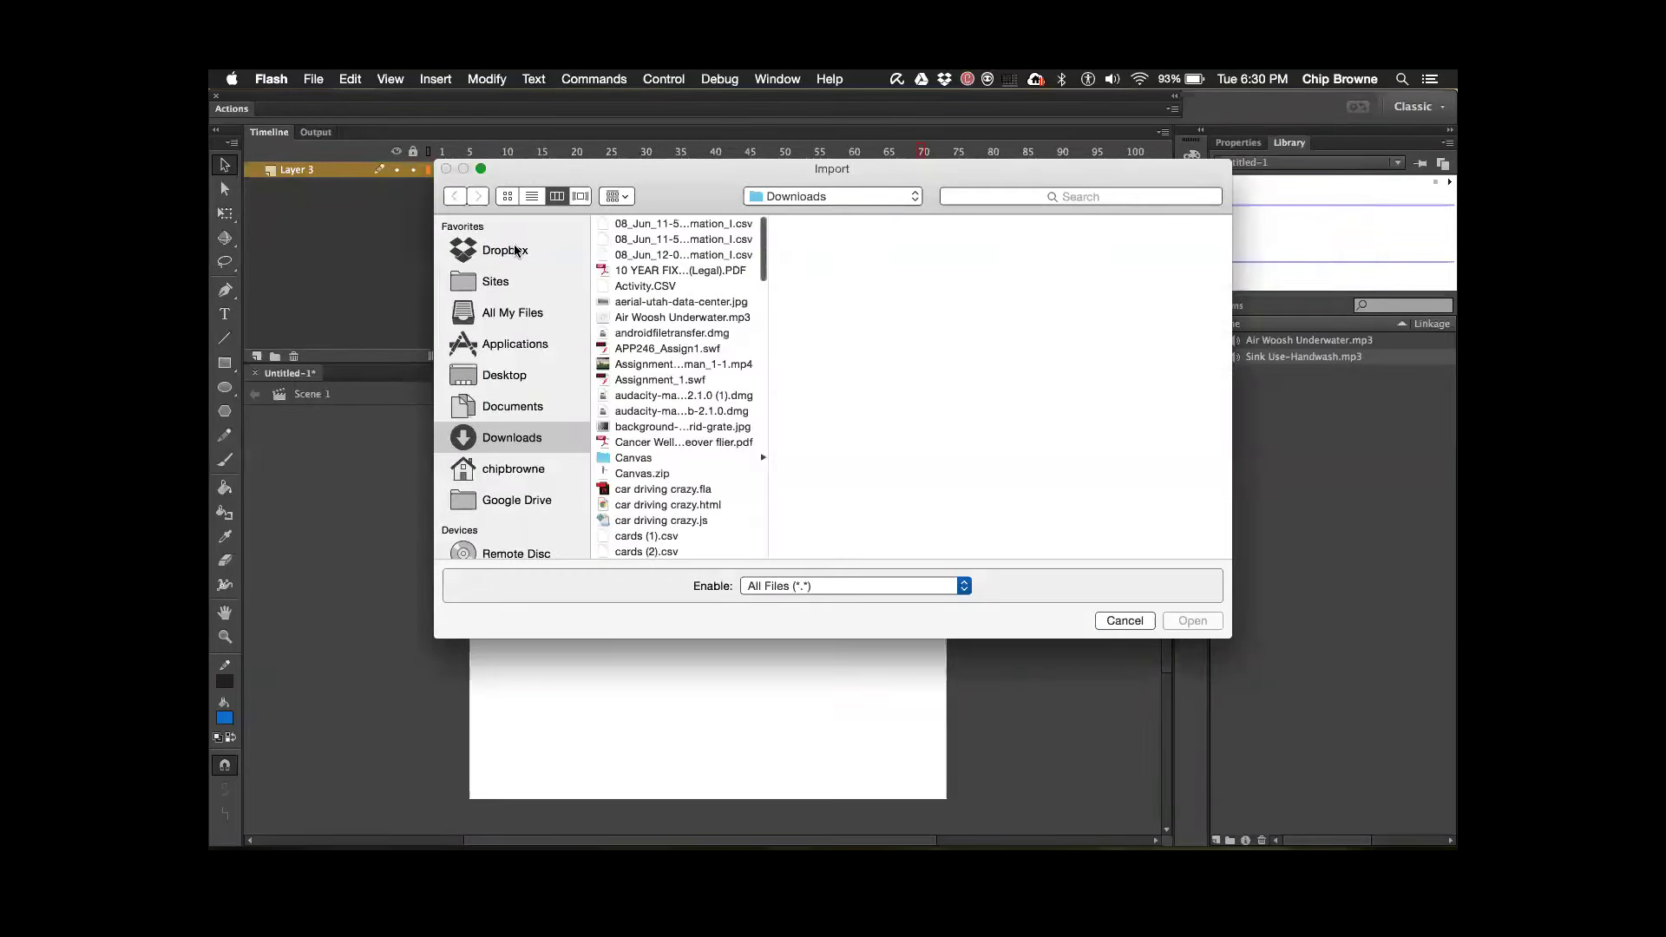
left_click(505, 250)
left_click(629, 522)
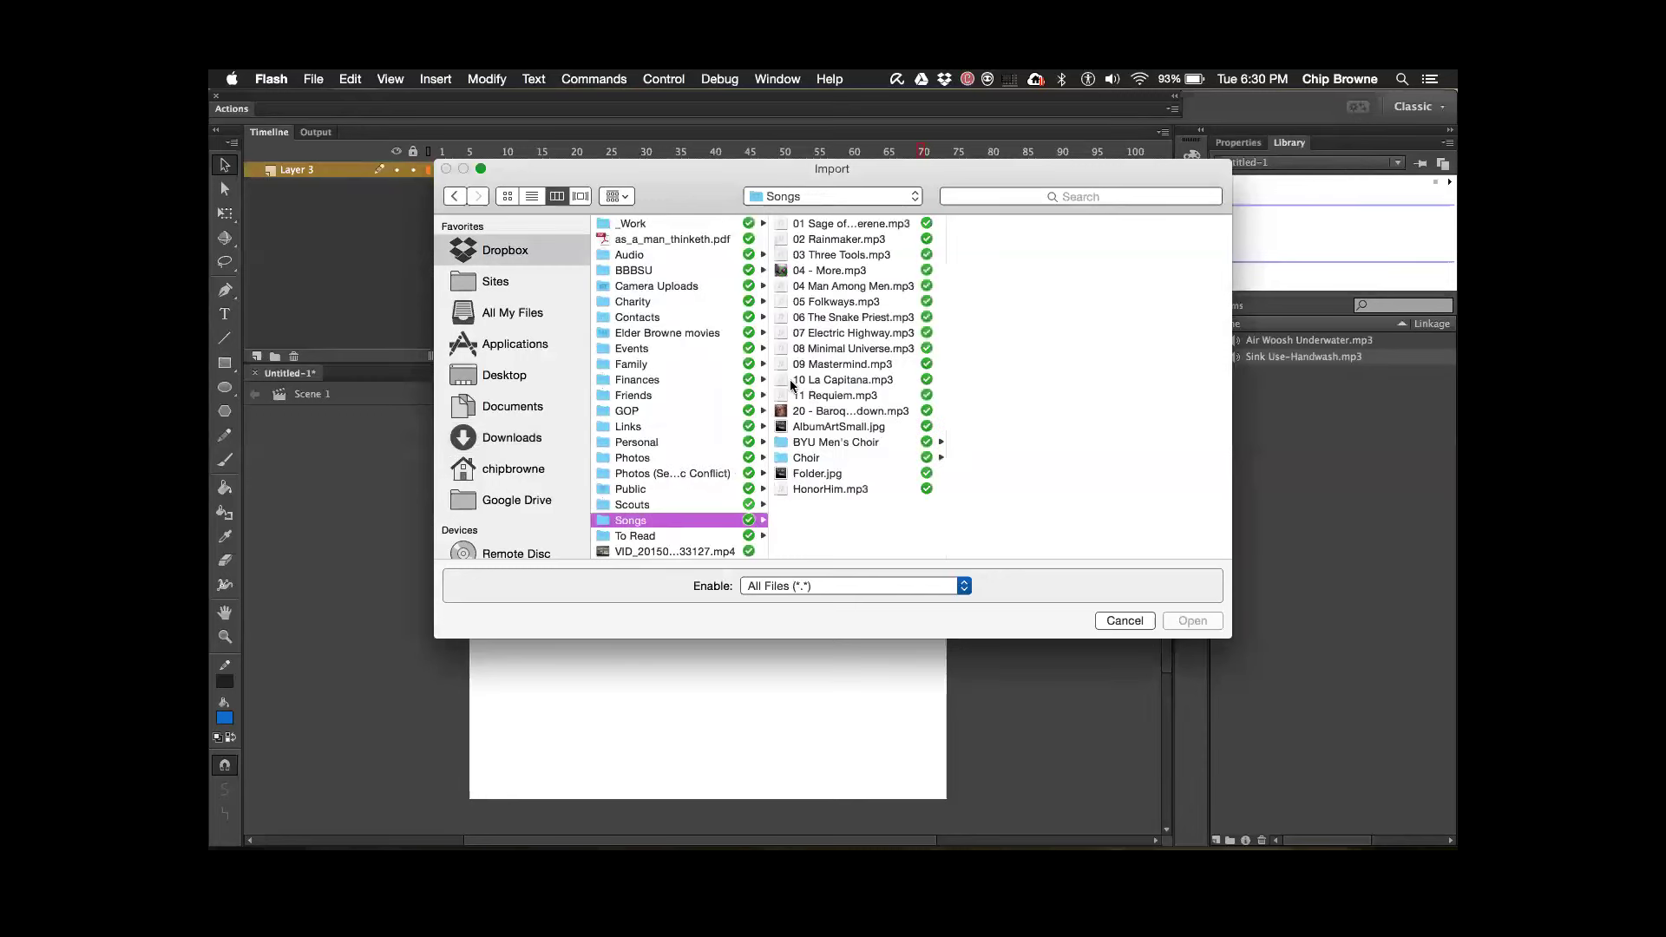
left_click(844, 223)
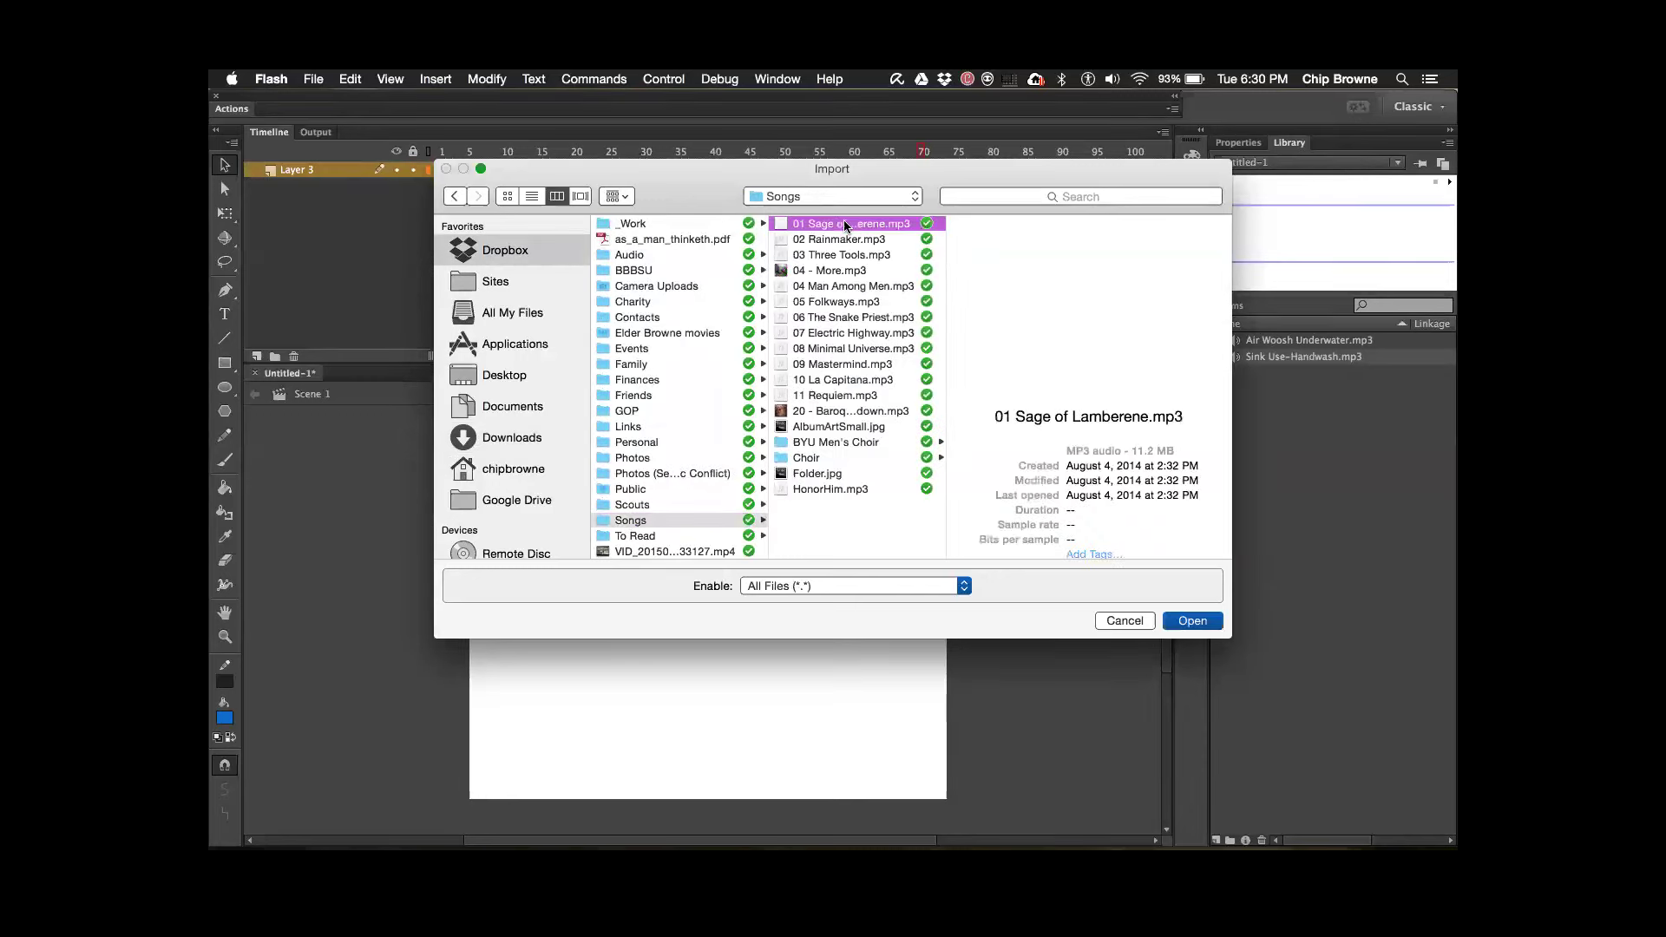
left_click(1192, 621)
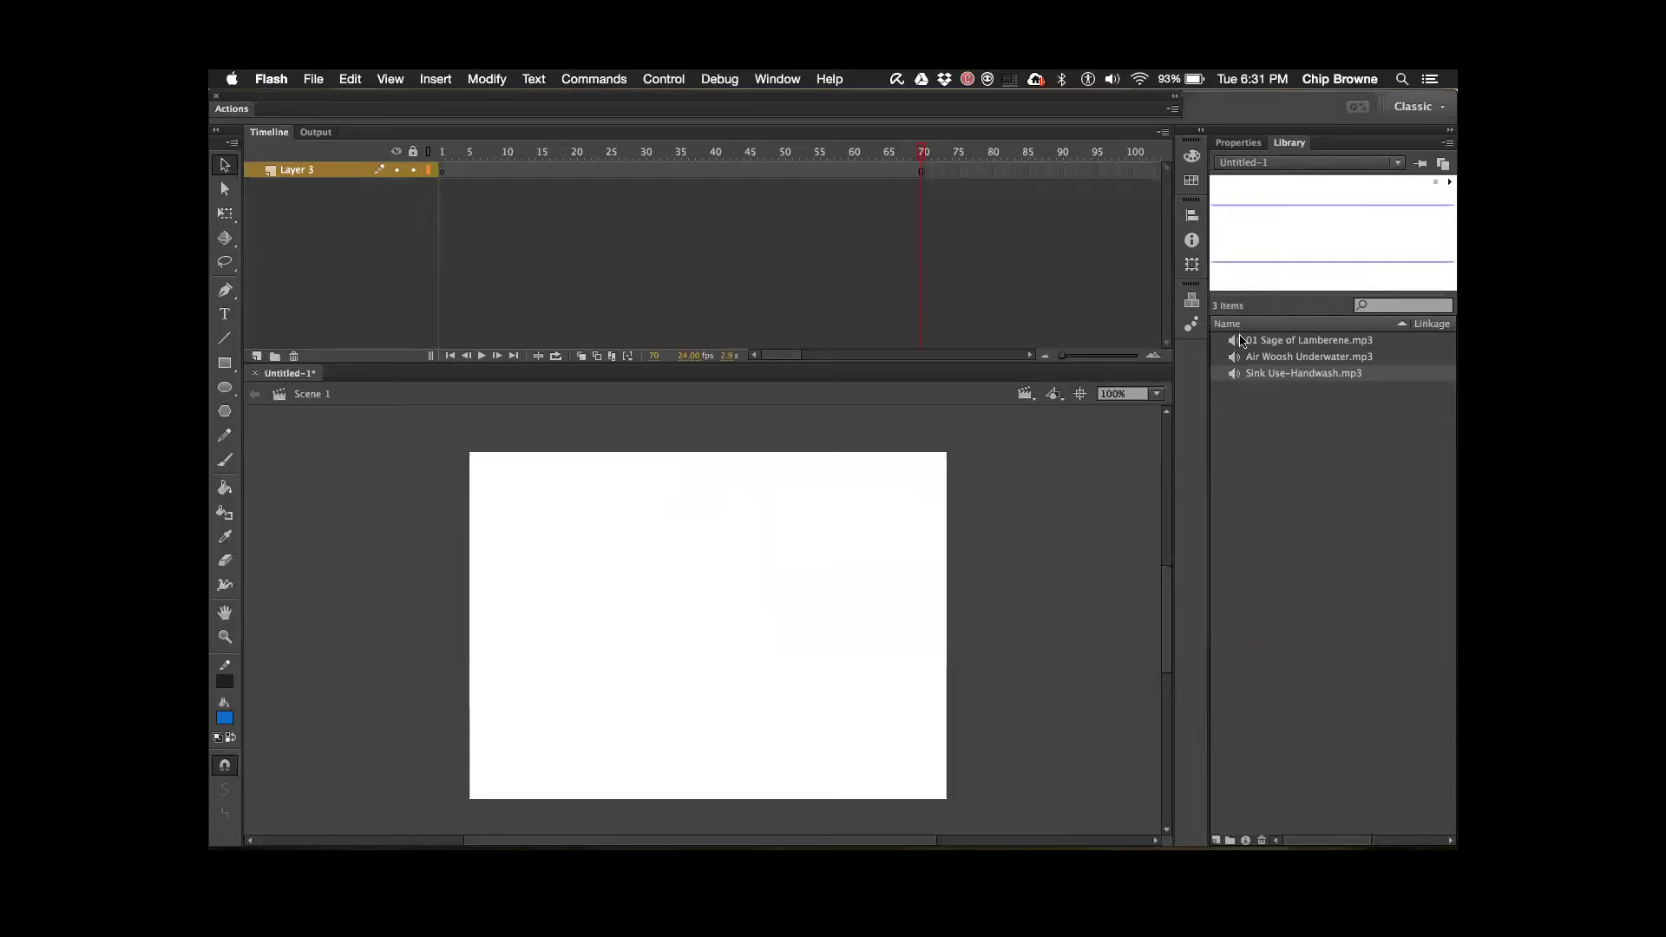
left_click_drag(1242, 345, 811, 507)
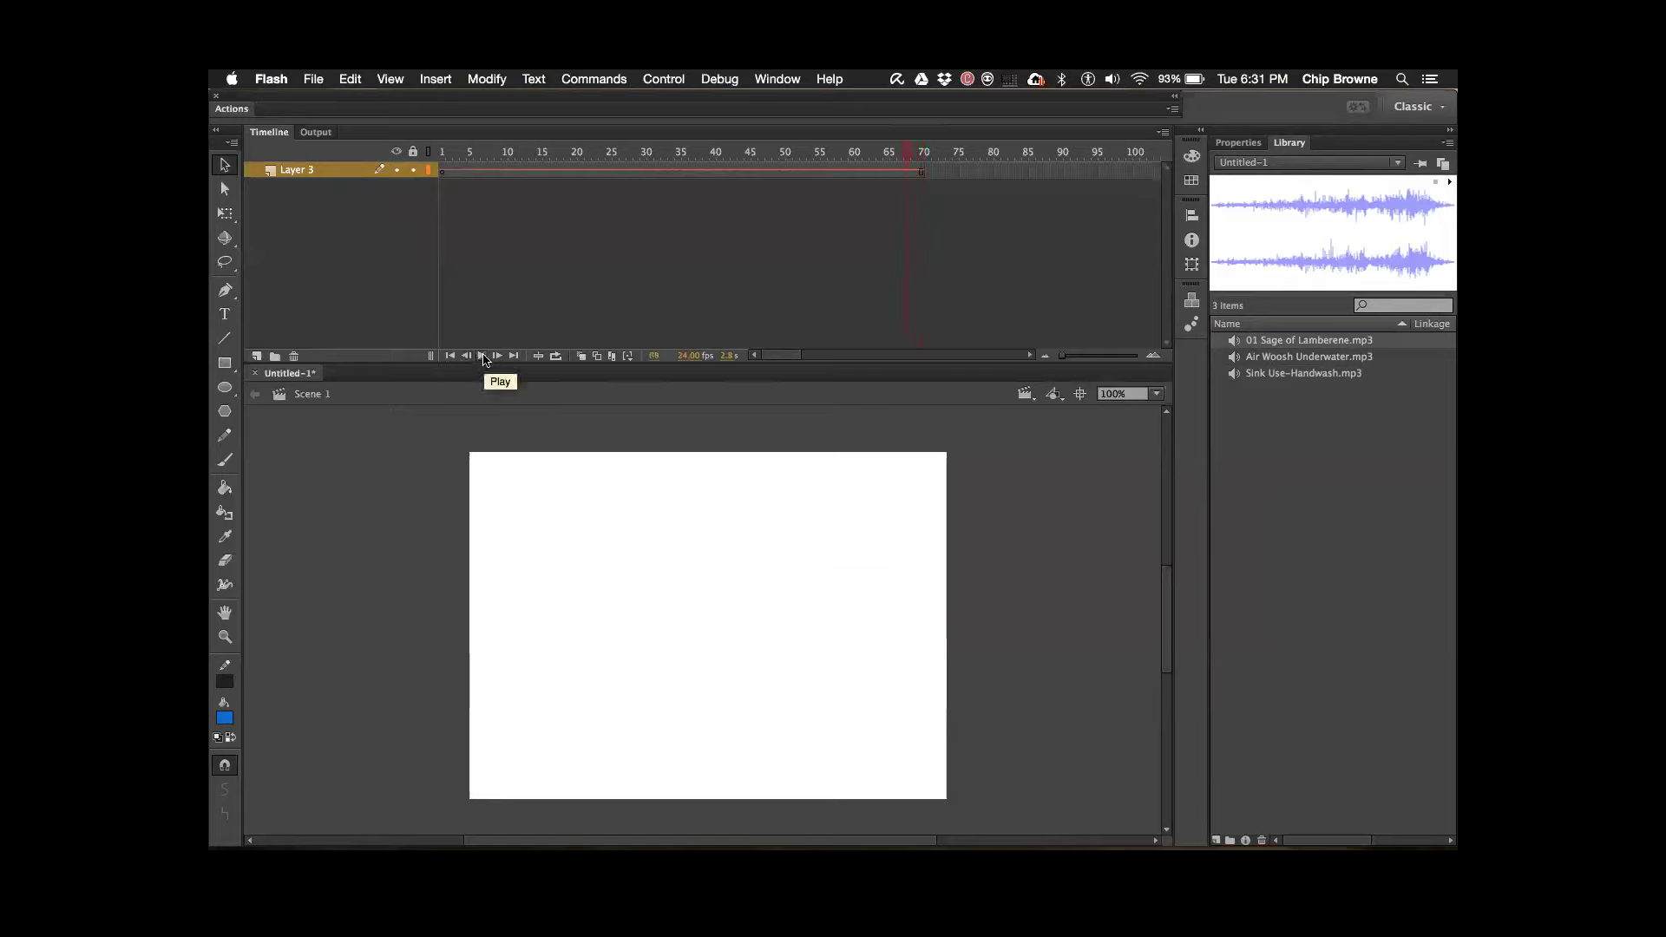
- Replay the timeline from the first frame, raise the system volume four levels, and replay it to check the sound
left_click(451, 356)
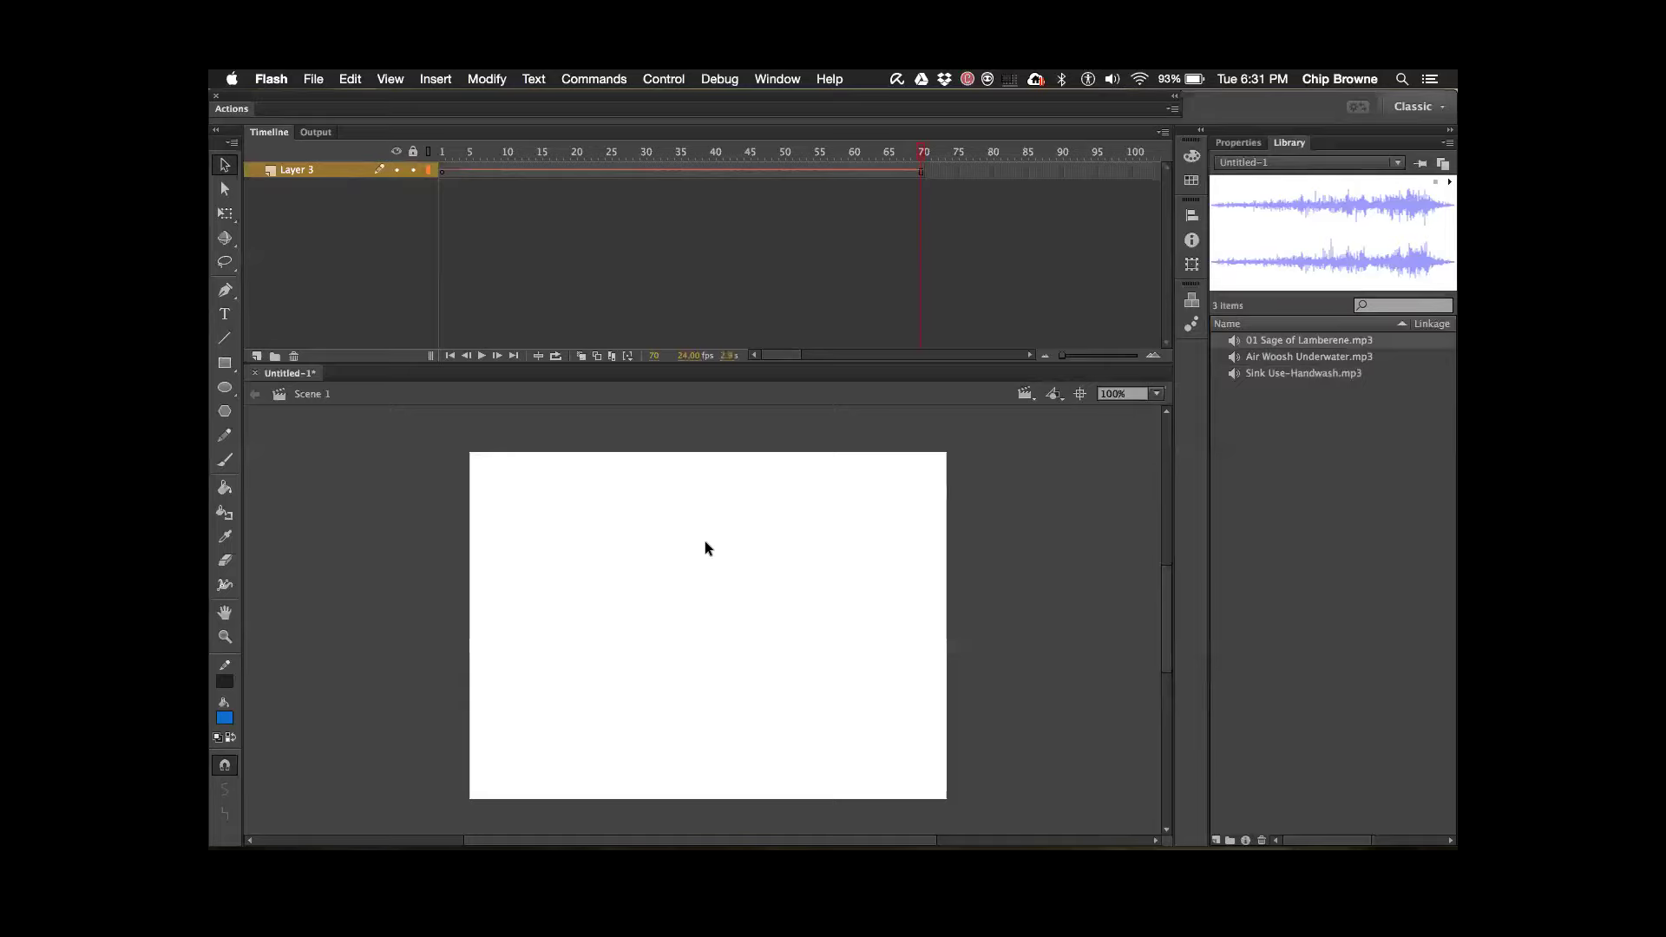
key("XF86AudioRaiseVolume")
key("XF86AudioRaiseVolume")
key("XF86AudioRaiseVolume")
key("XF86AudioRaiseVolume")
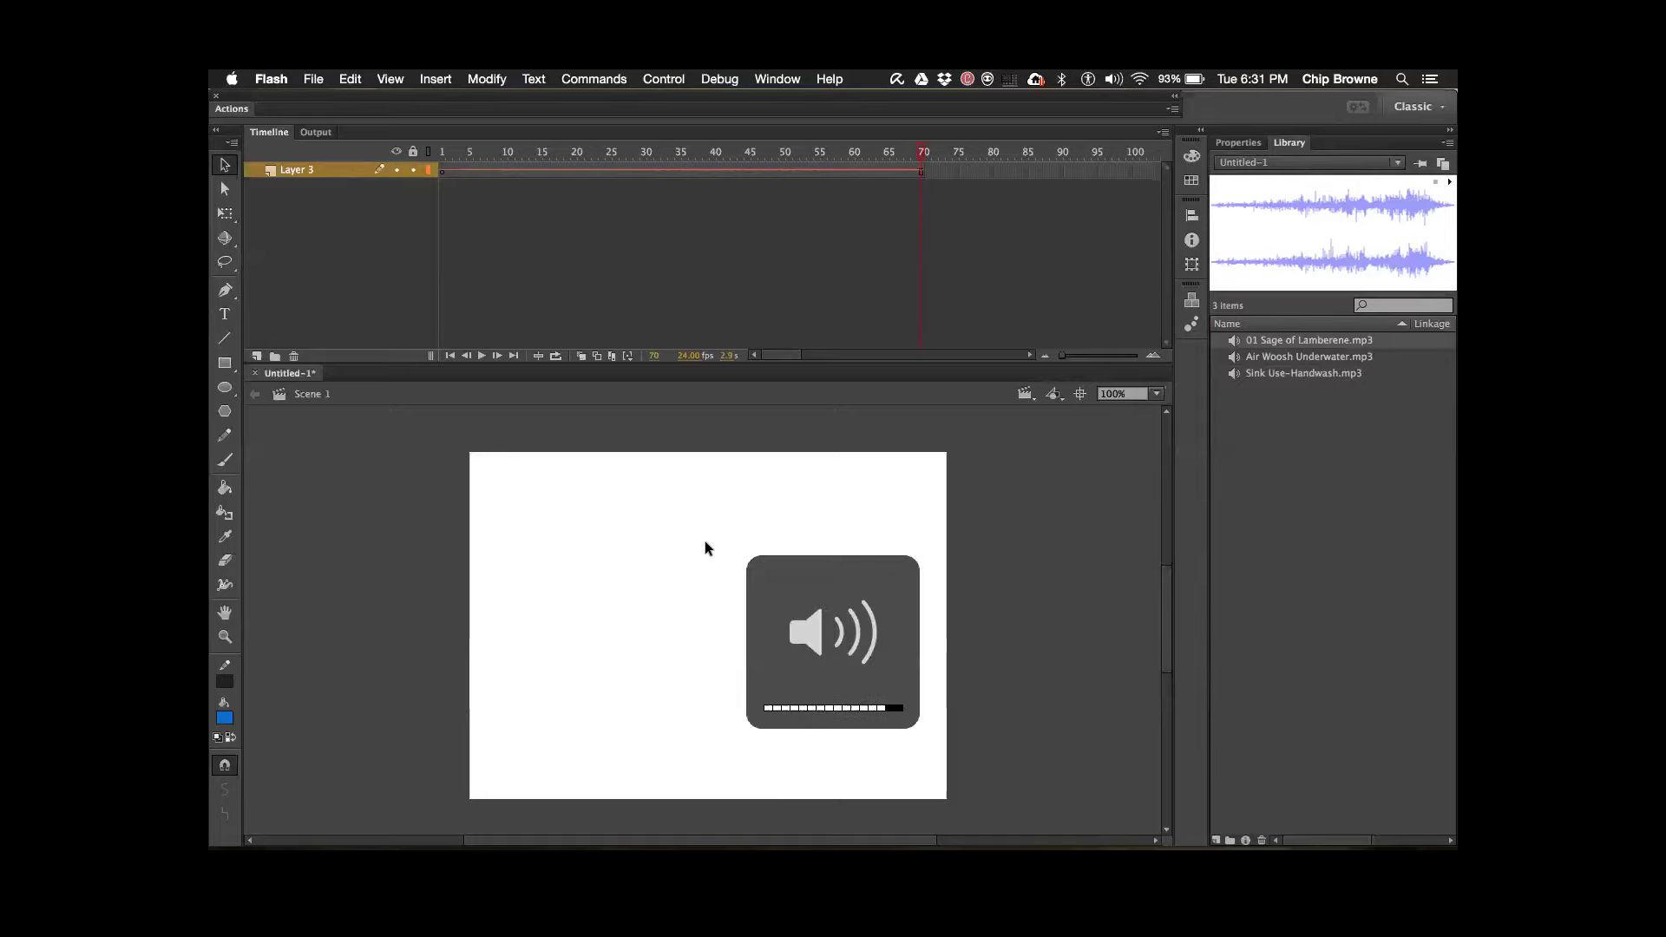
left_click(450, 355)
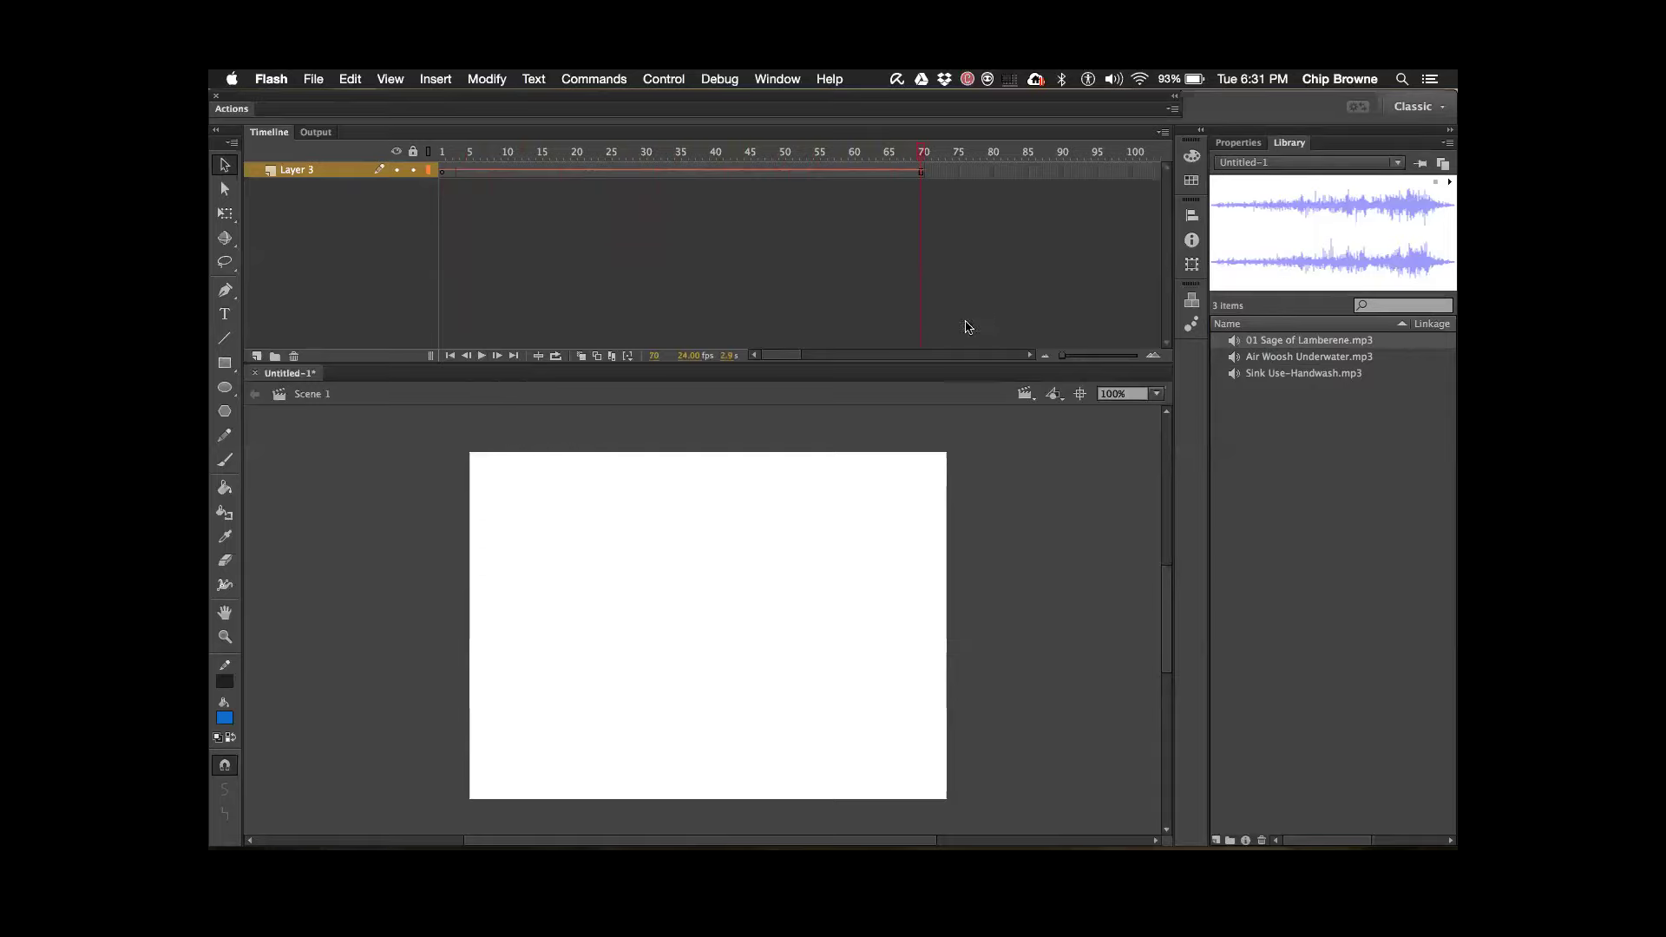
- Insert a keyframe at frame 518 of Layer 3 and play the timeline from the first frame
left_click_drag(789, 361, 963, 360)
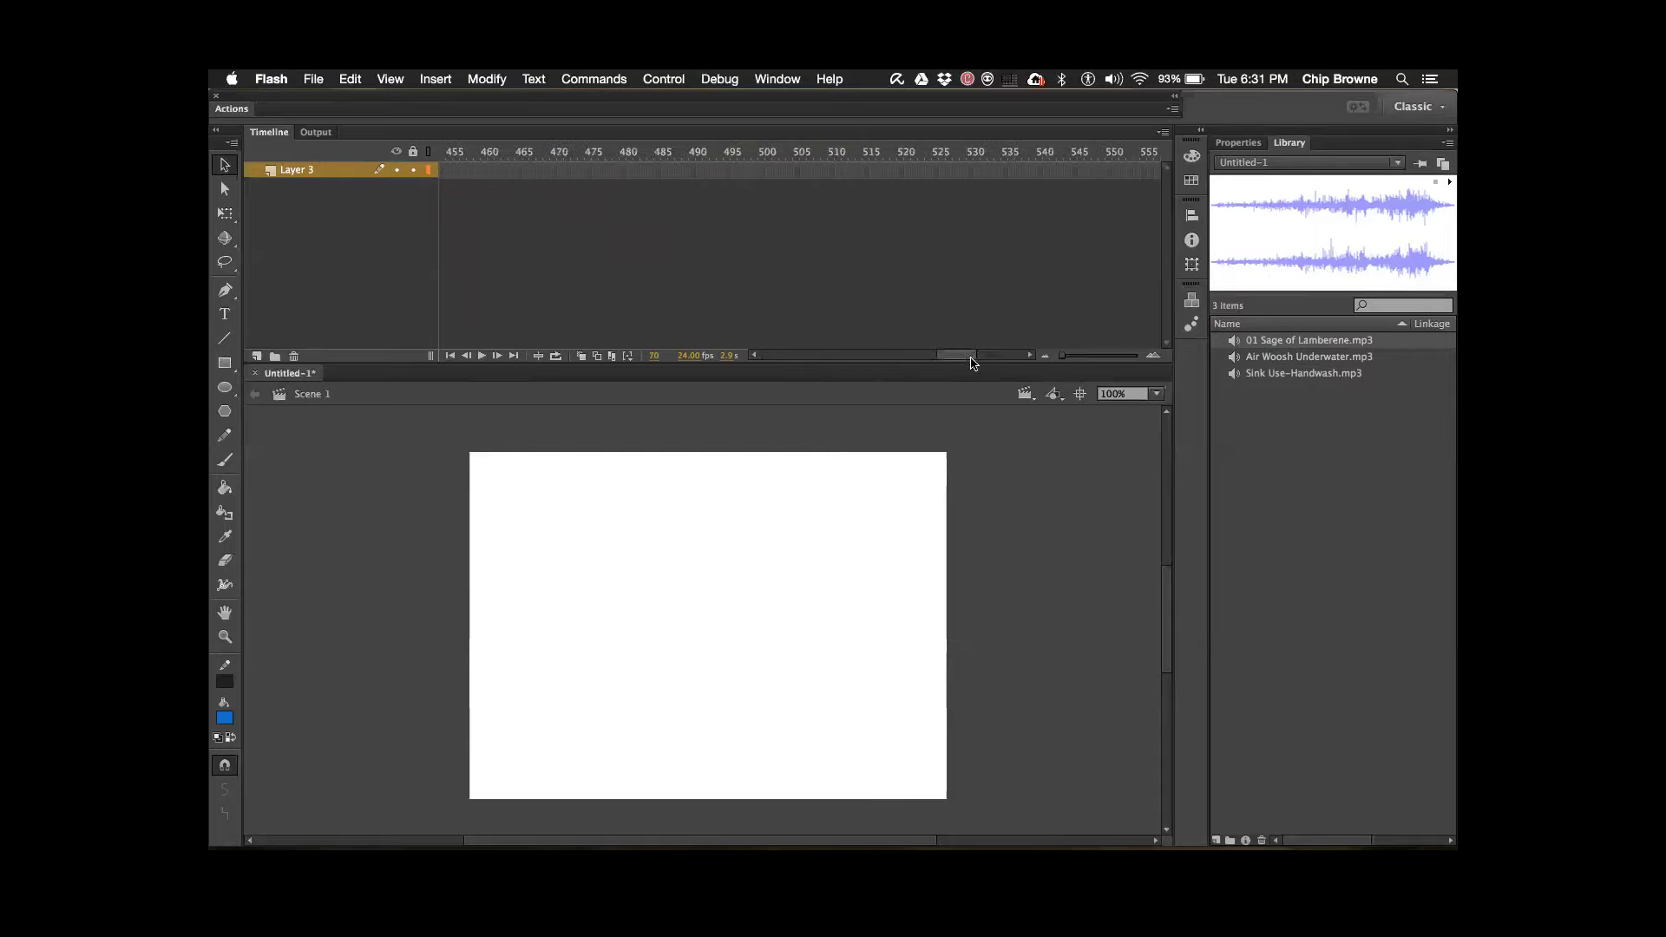
right_click(885, 174)
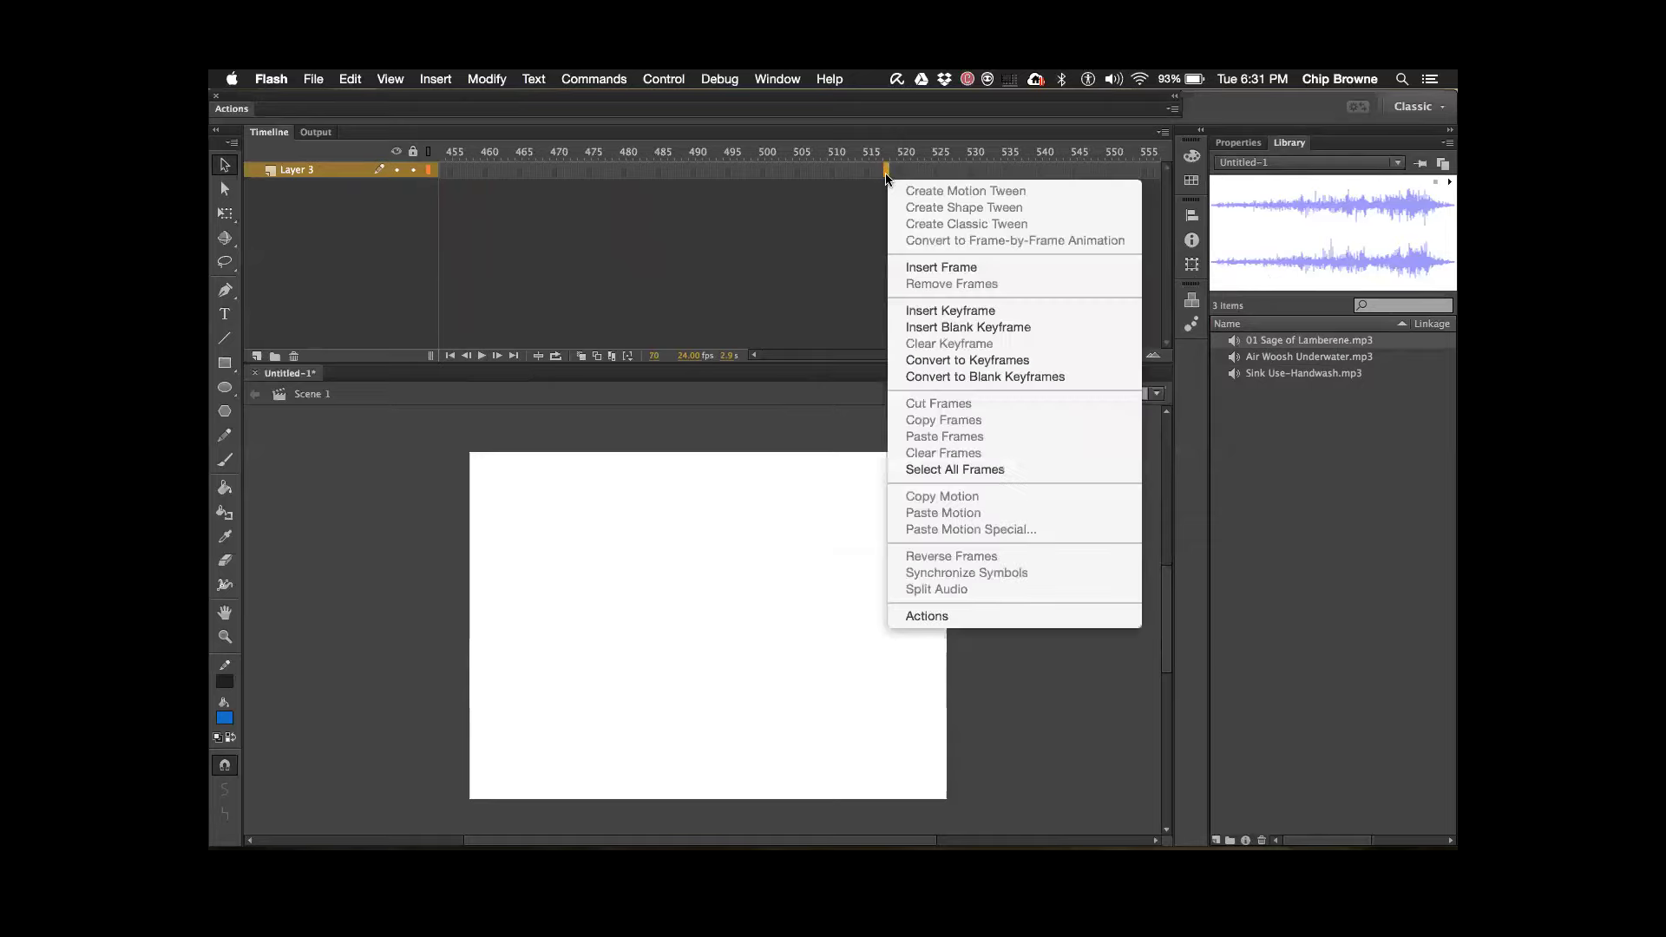
left_click(953, 313)
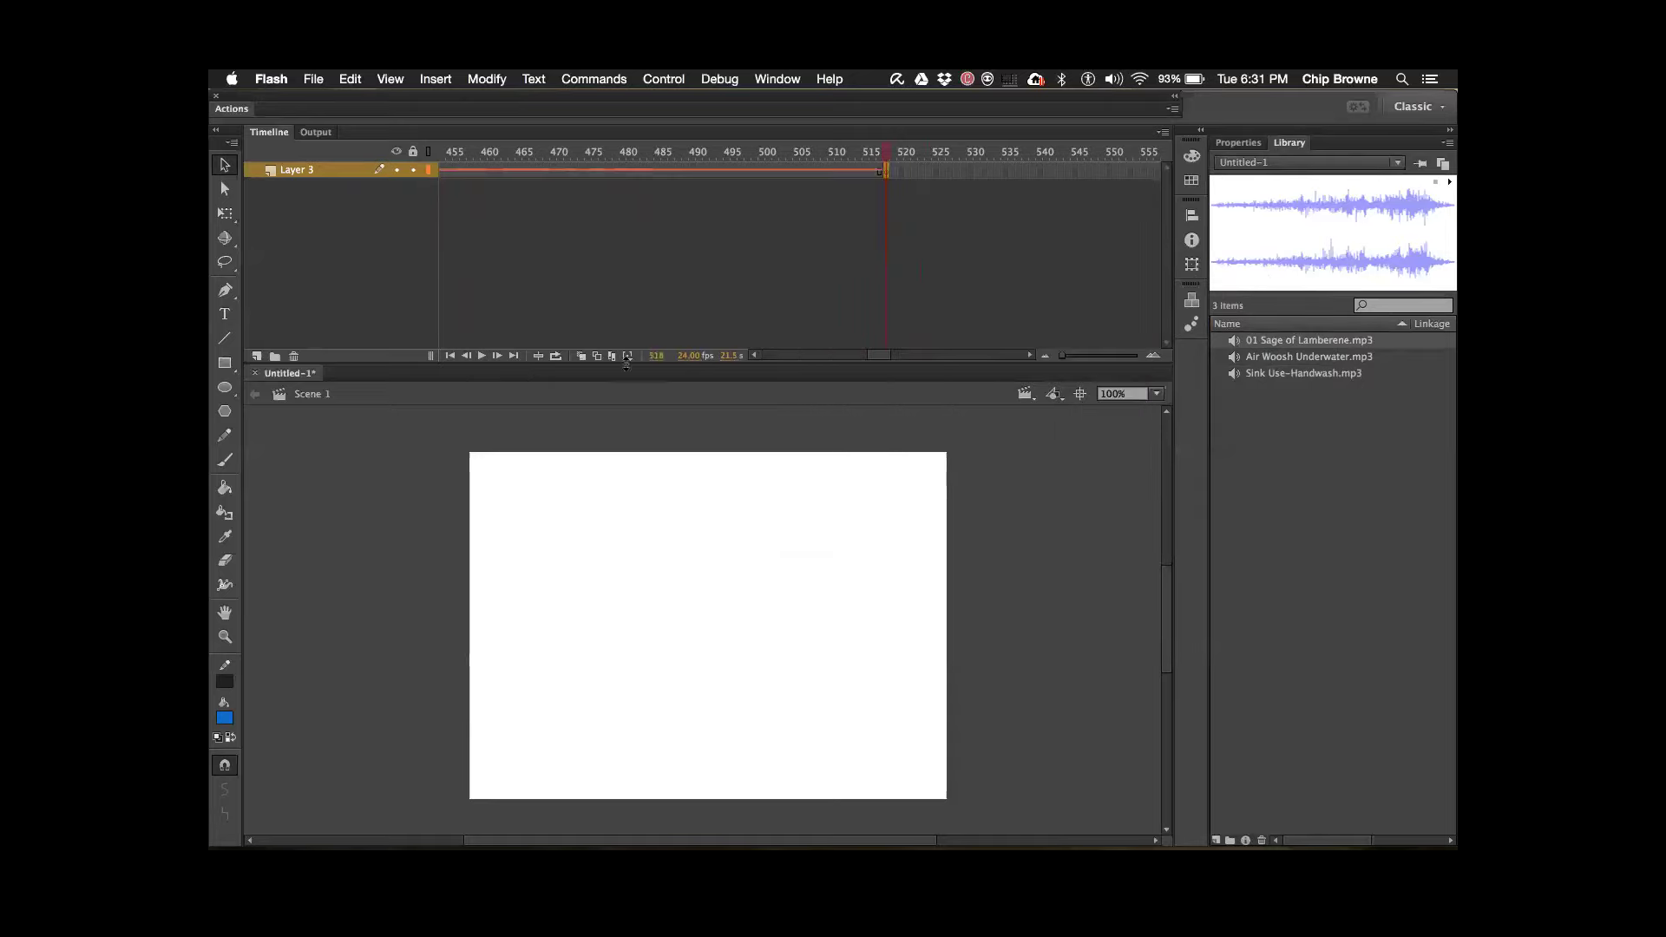
left_click(450, 355)
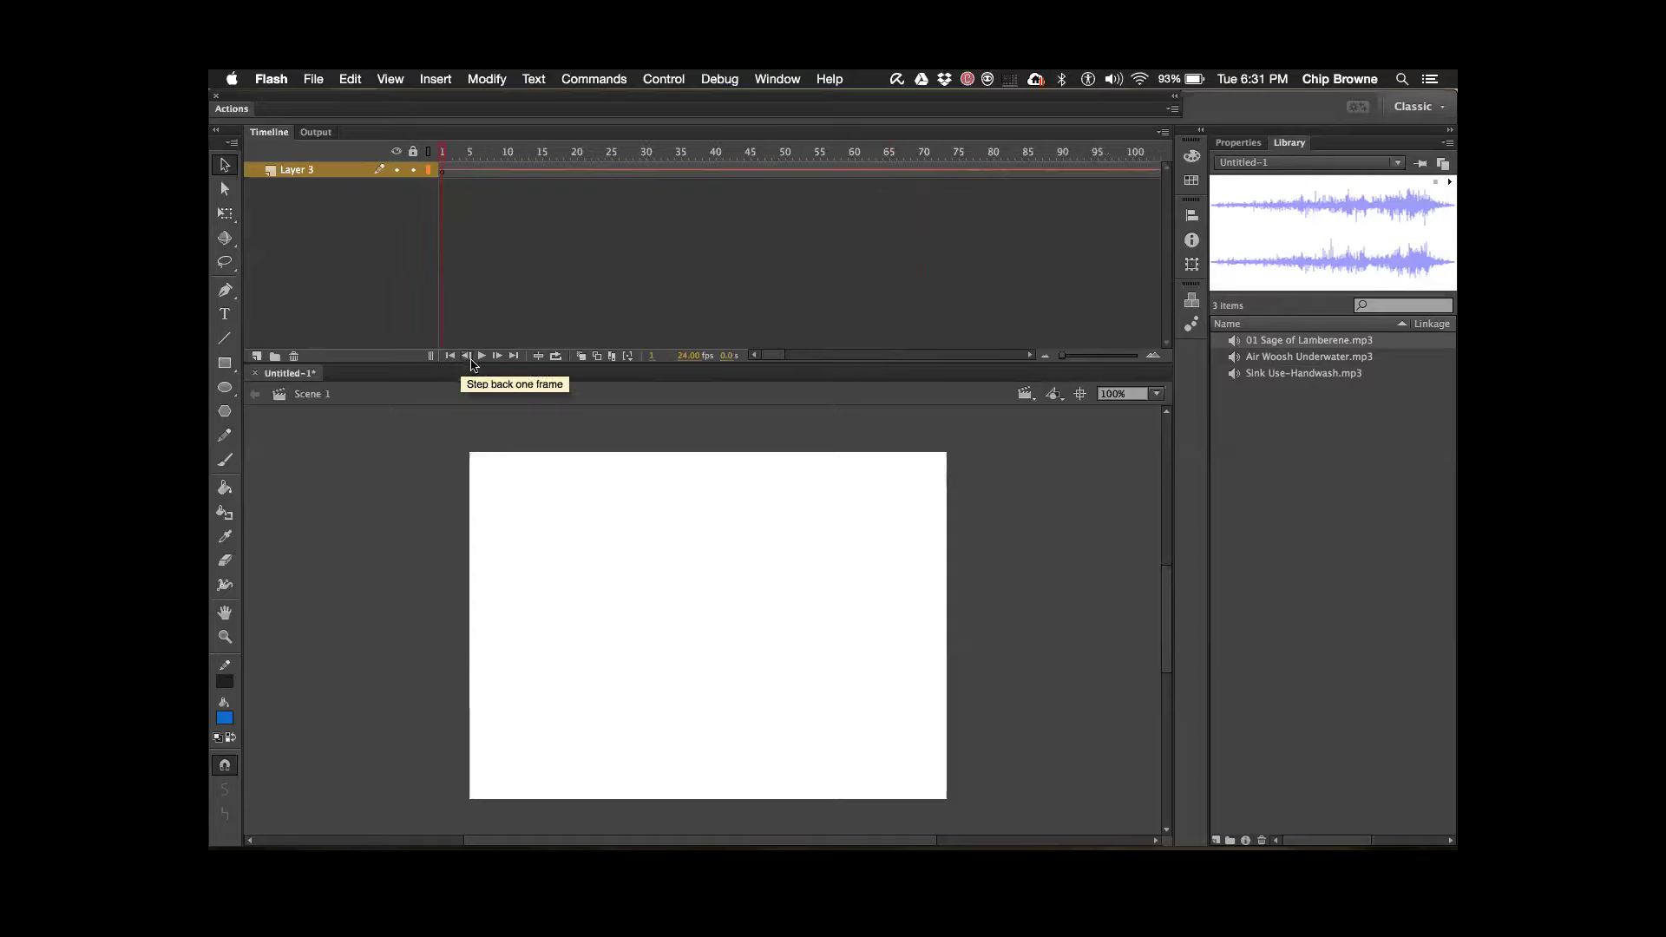
left_click(482, 356)
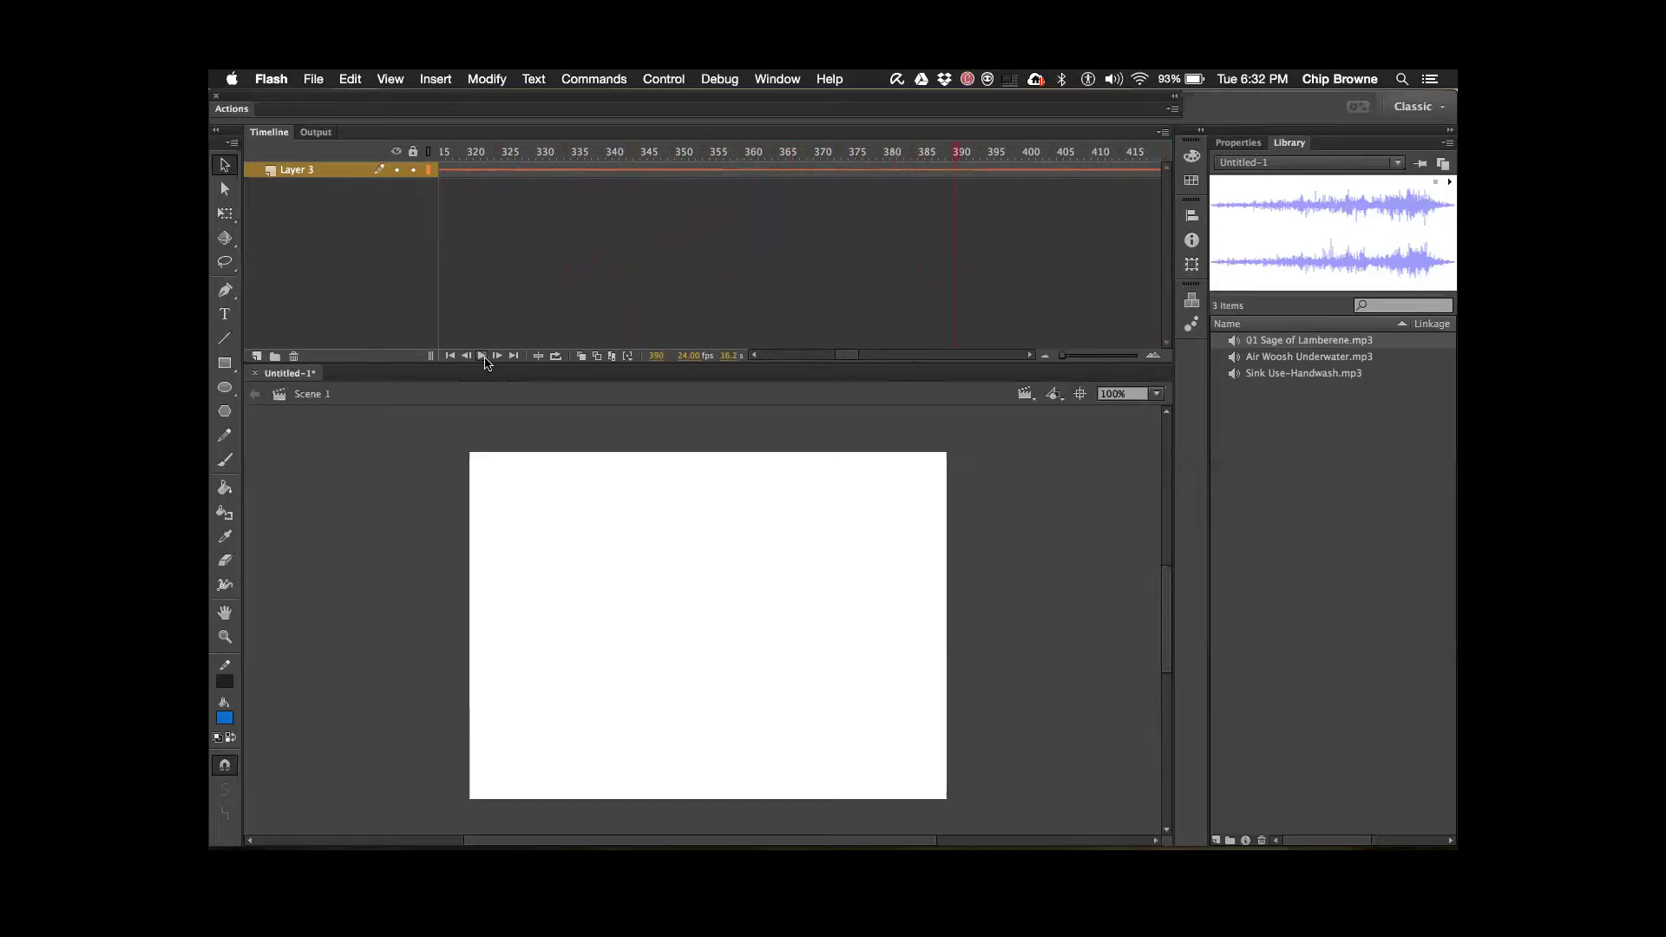
left_click(283, 85)
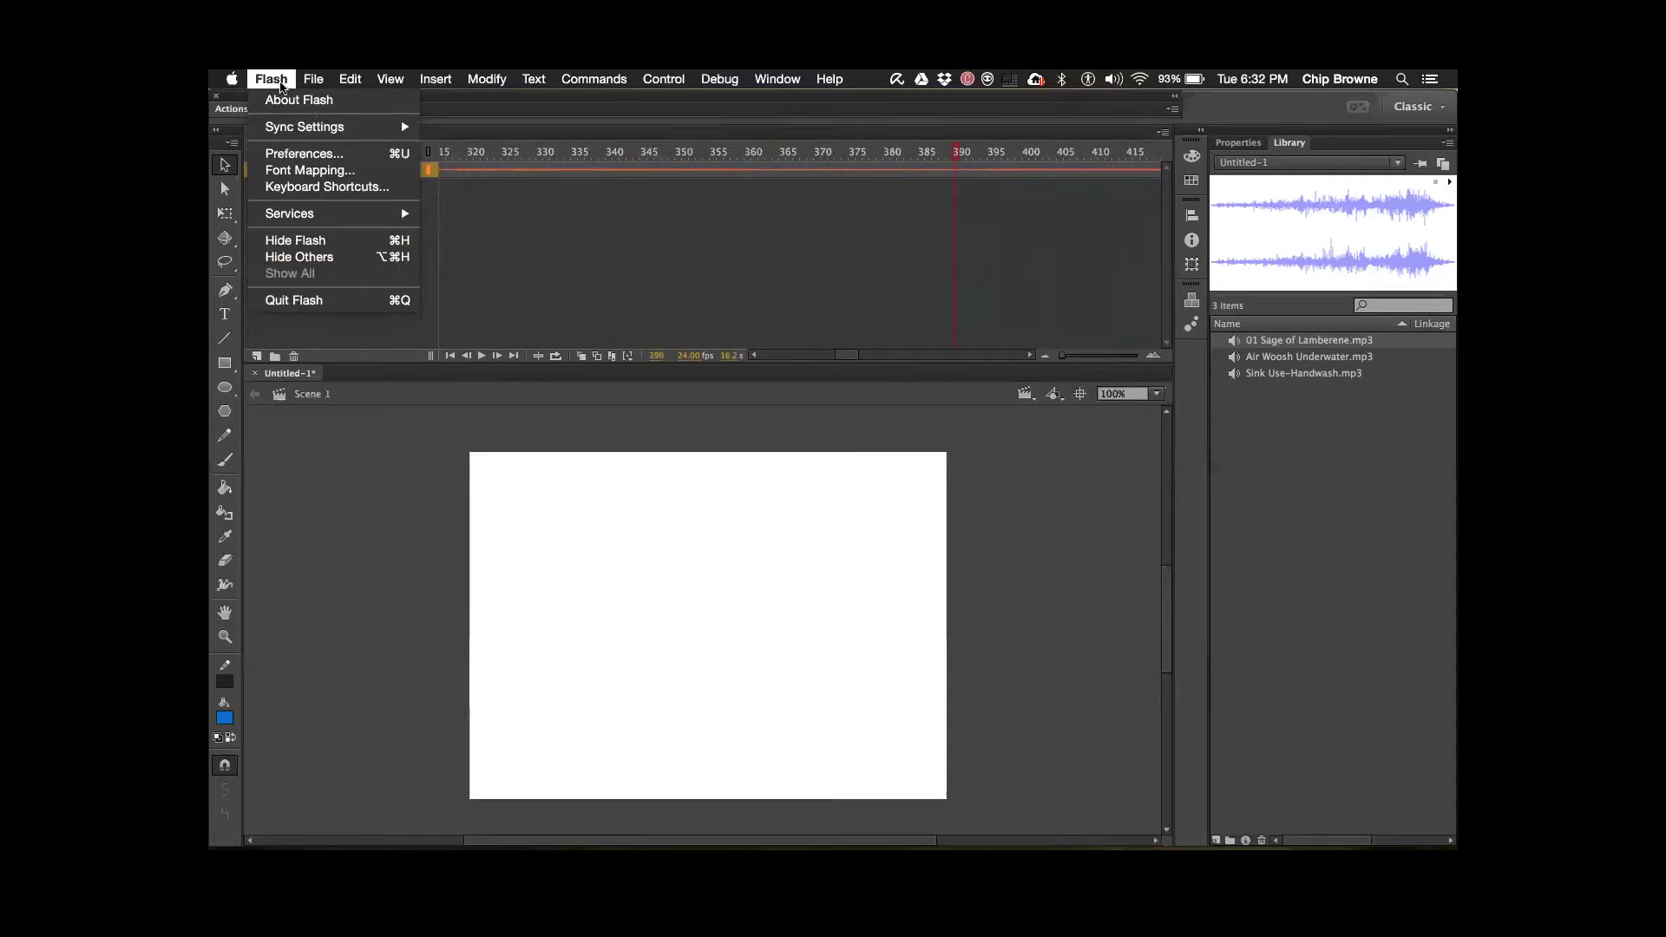
mouse_move(314, 87)
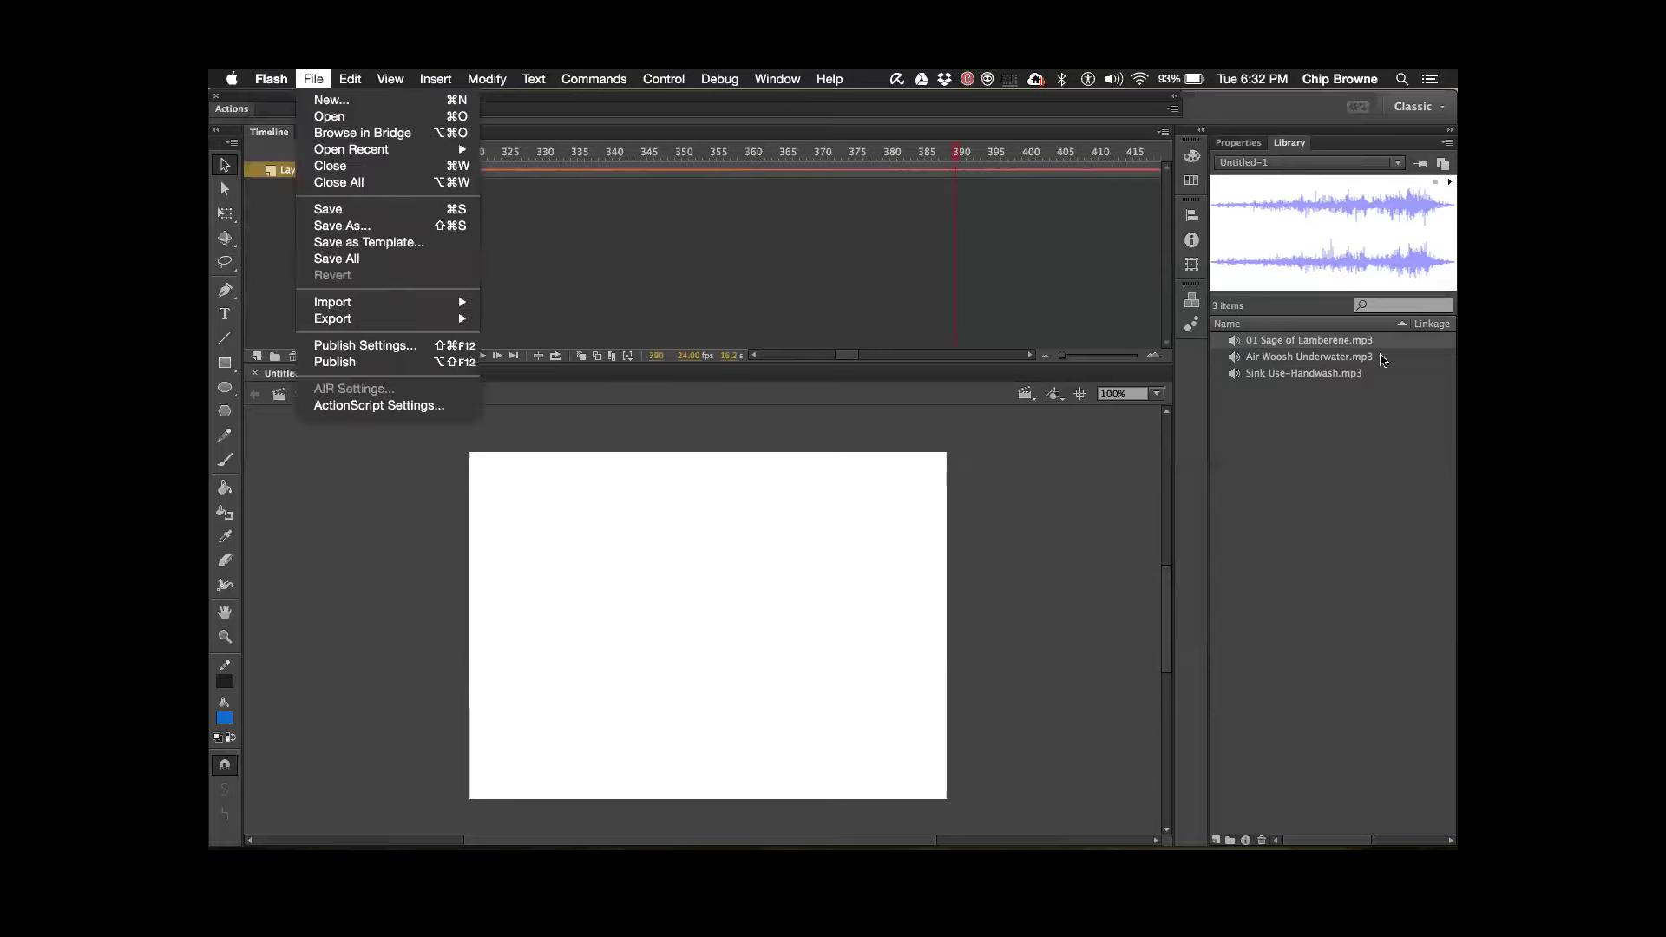
left_click(994, 388)
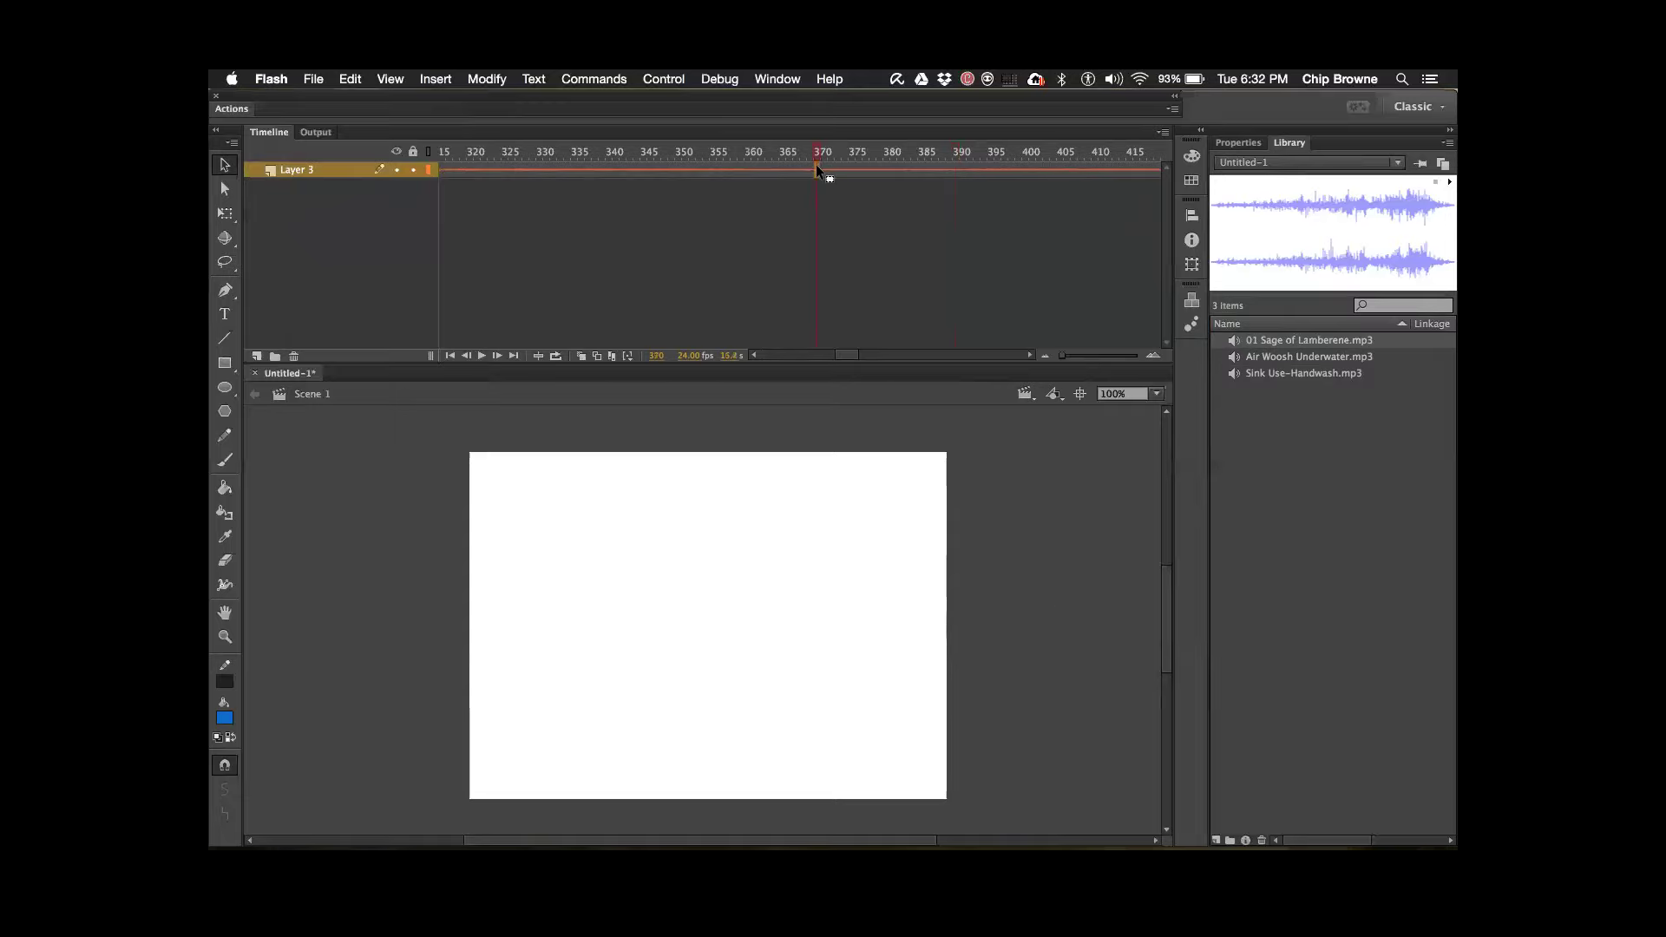
left_click(1249, 144)
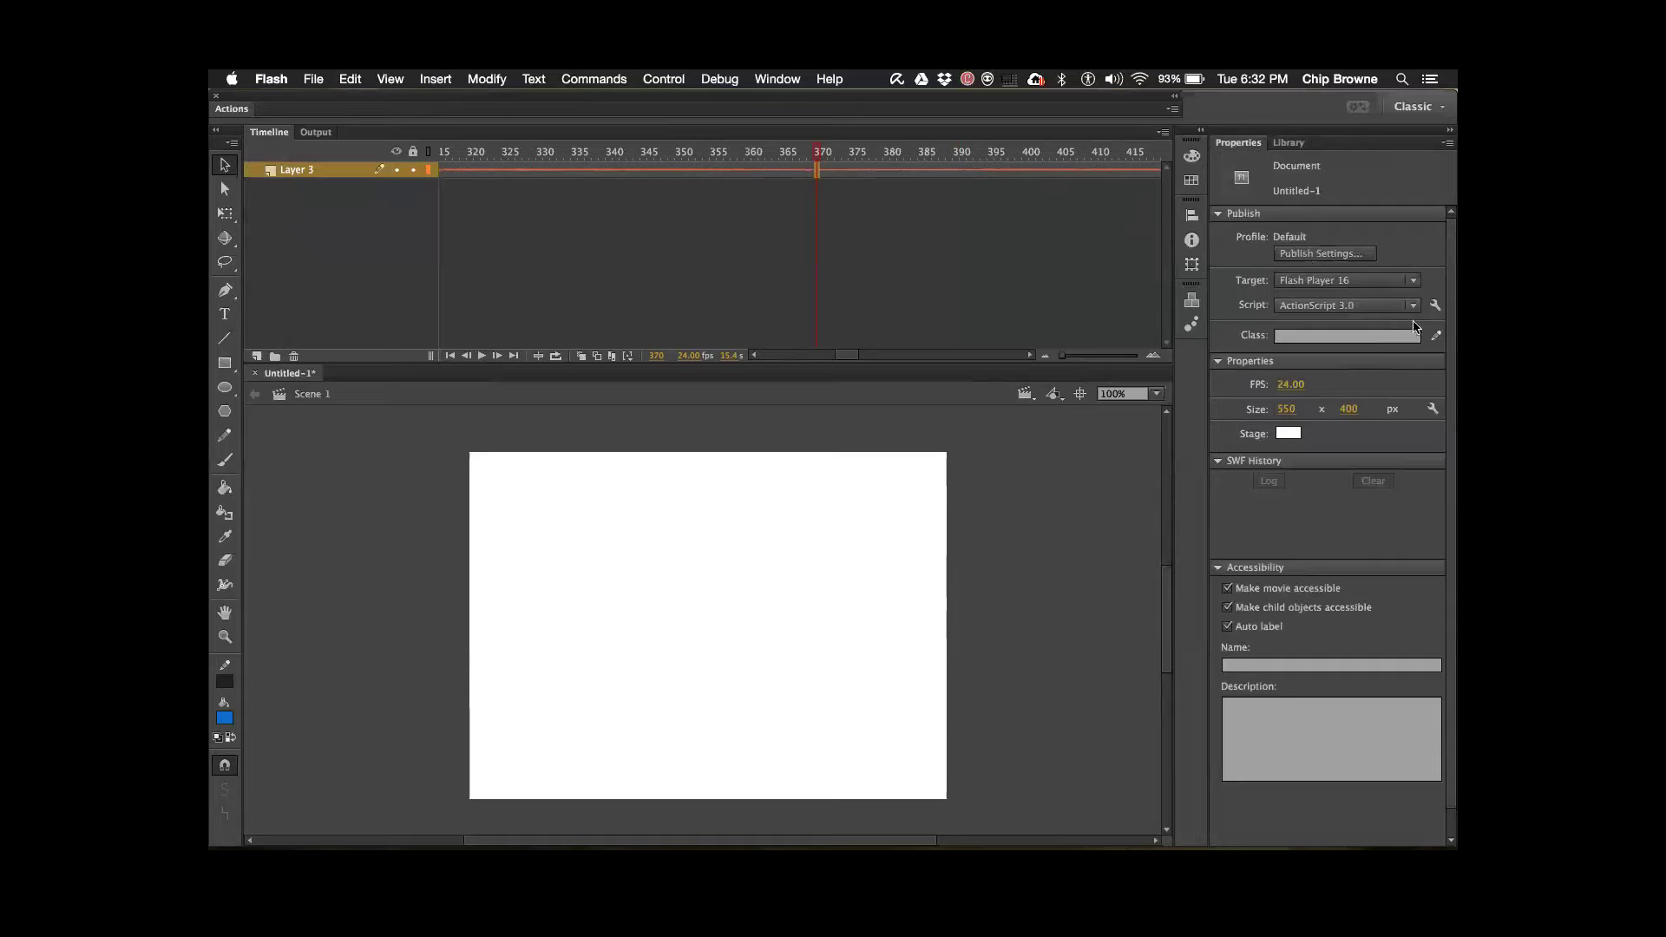
left_click(1437, 336)
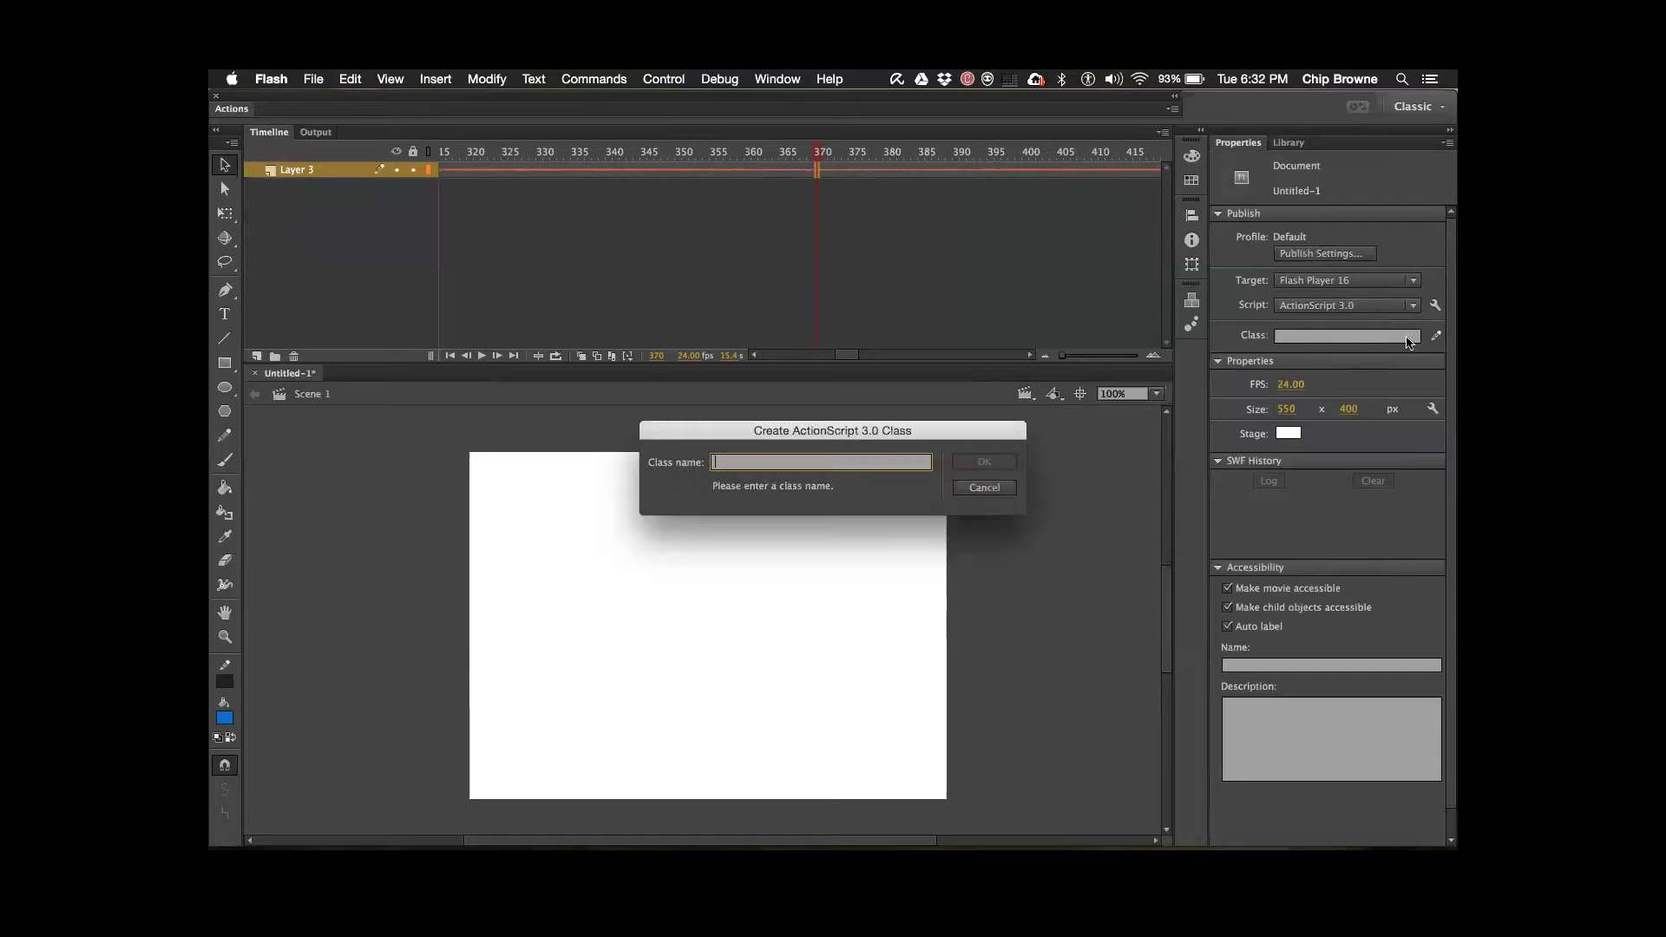
left_click(980, 489)
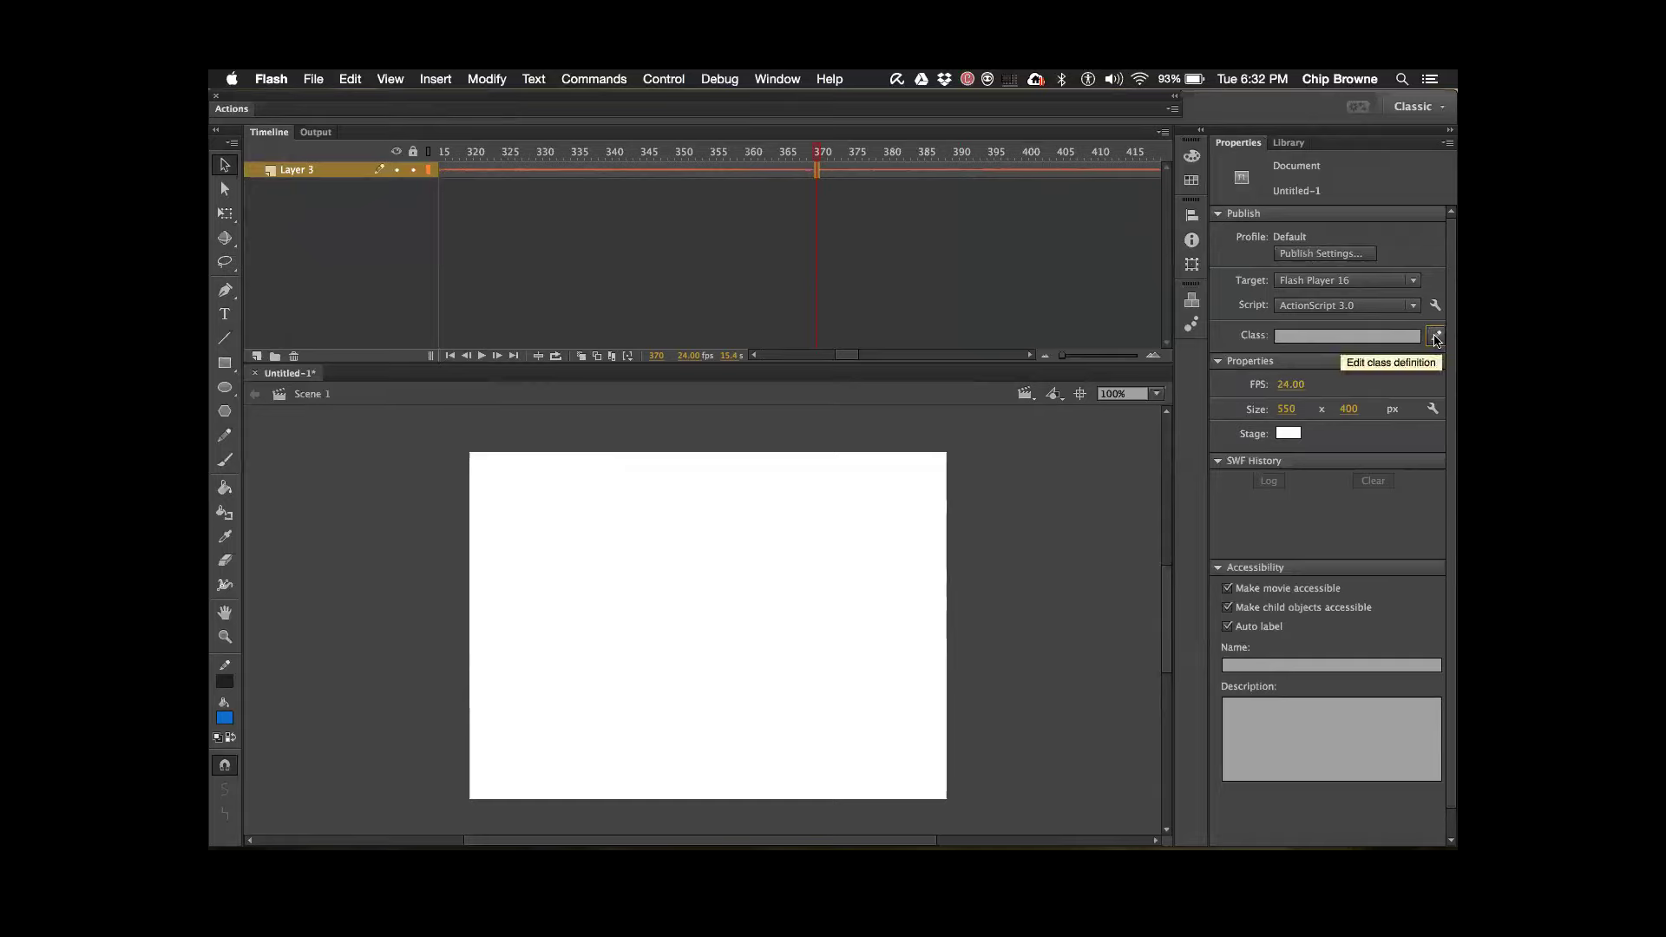
left_click(1285, 335)
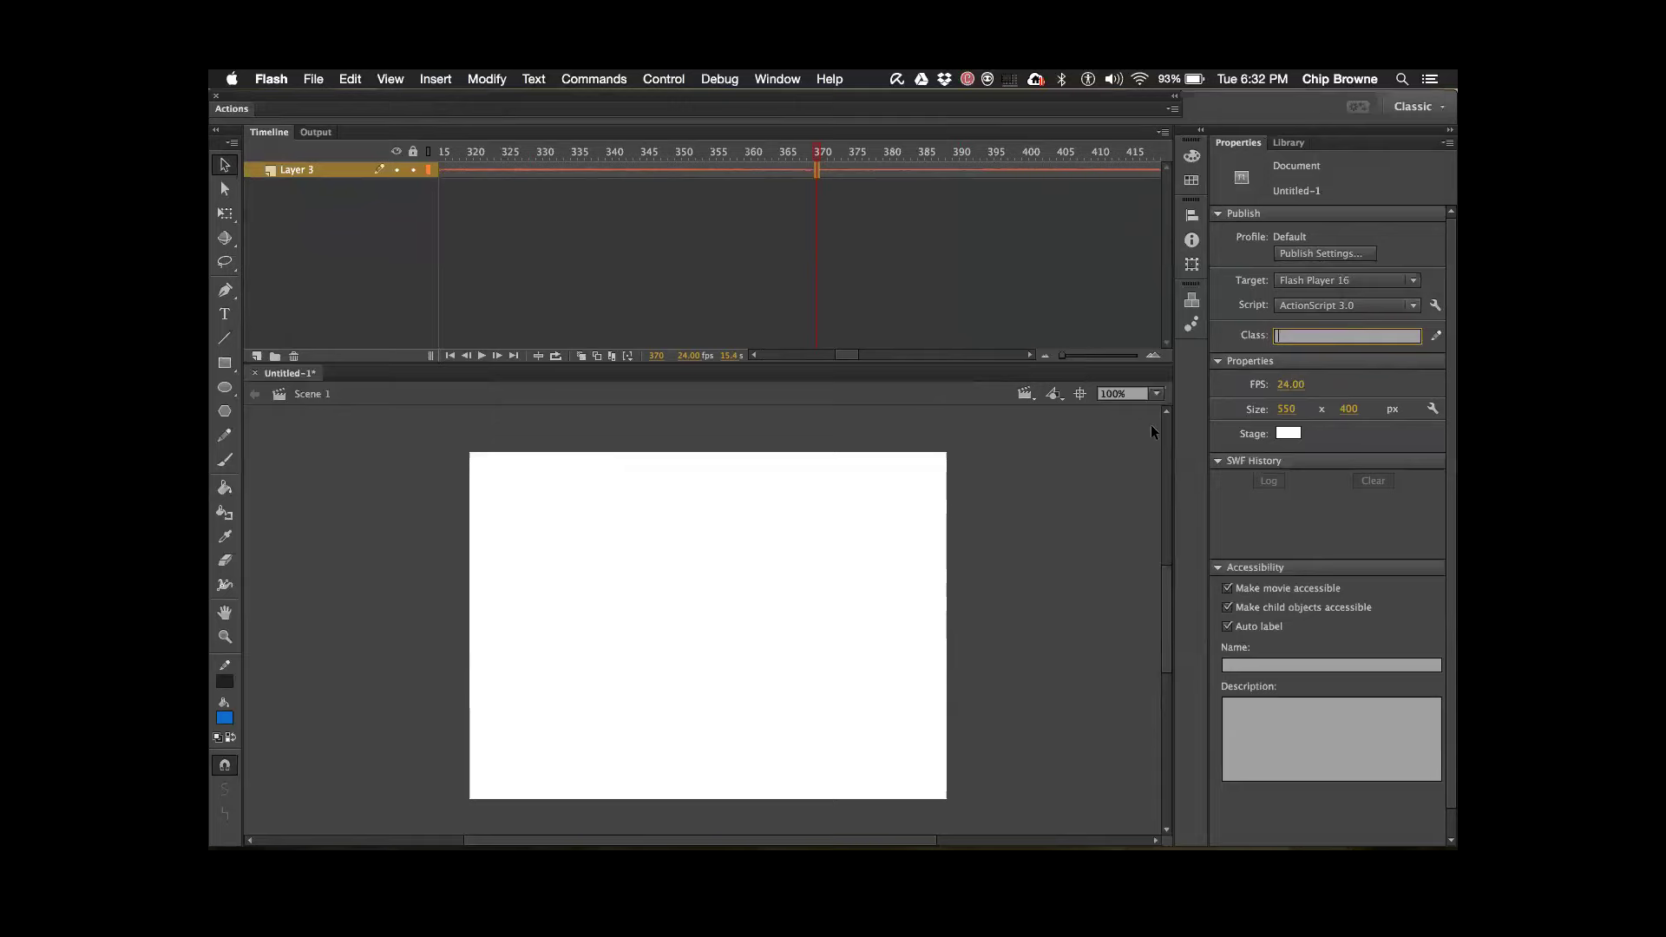
left_click(1435, 336)
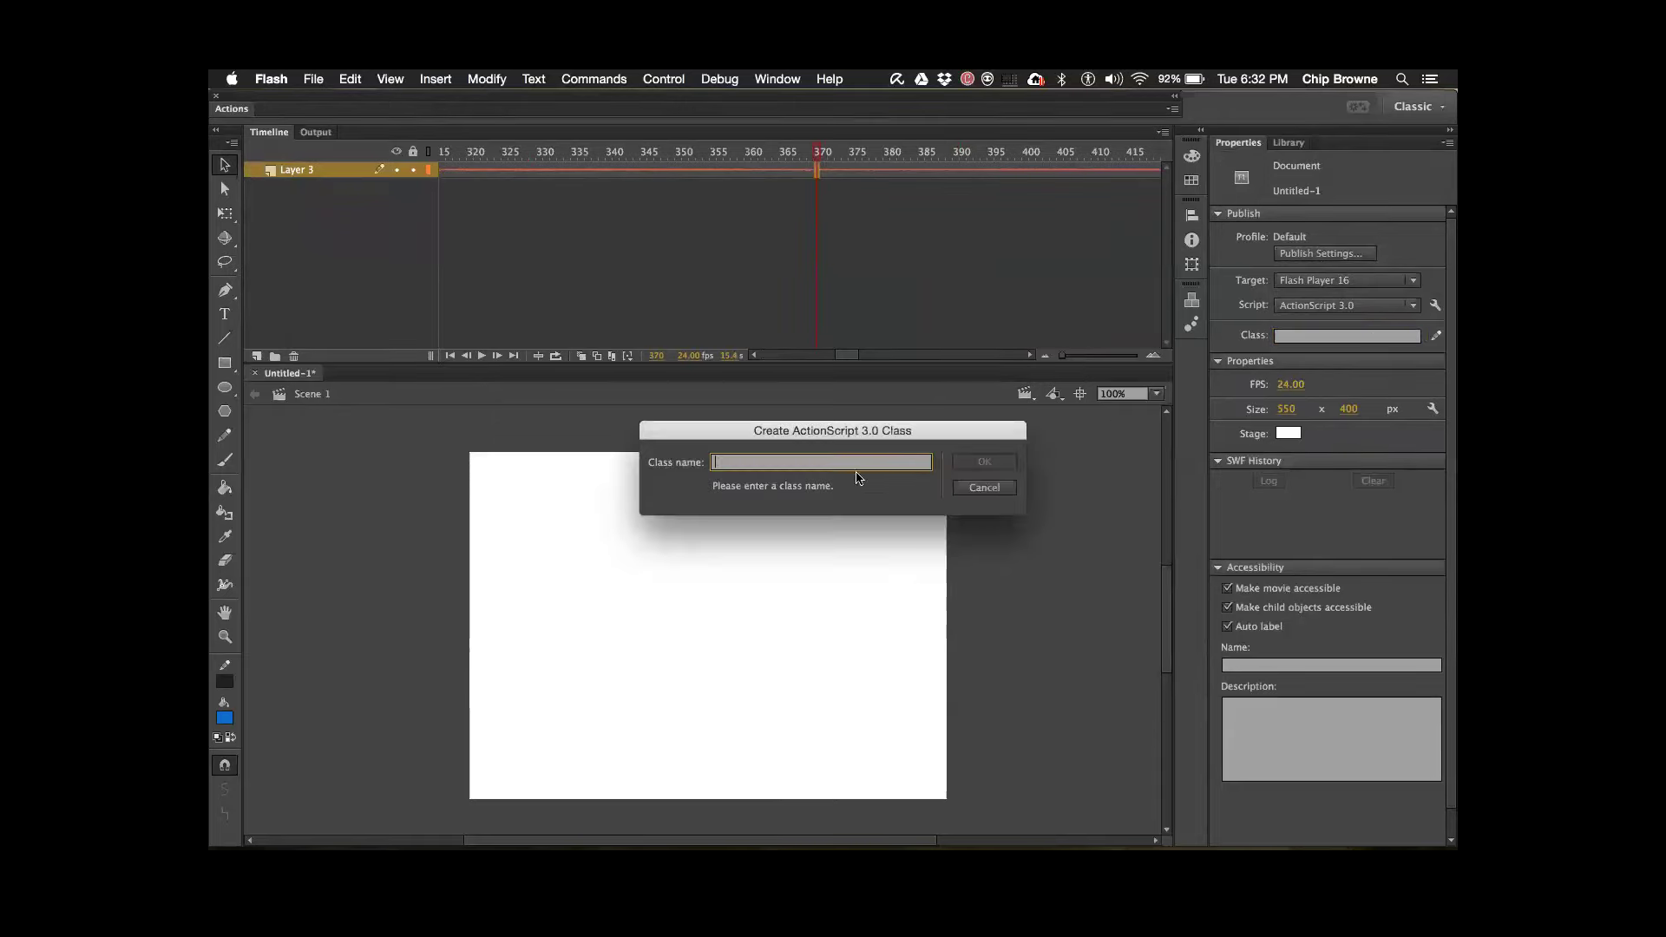
left_click(984, 488)
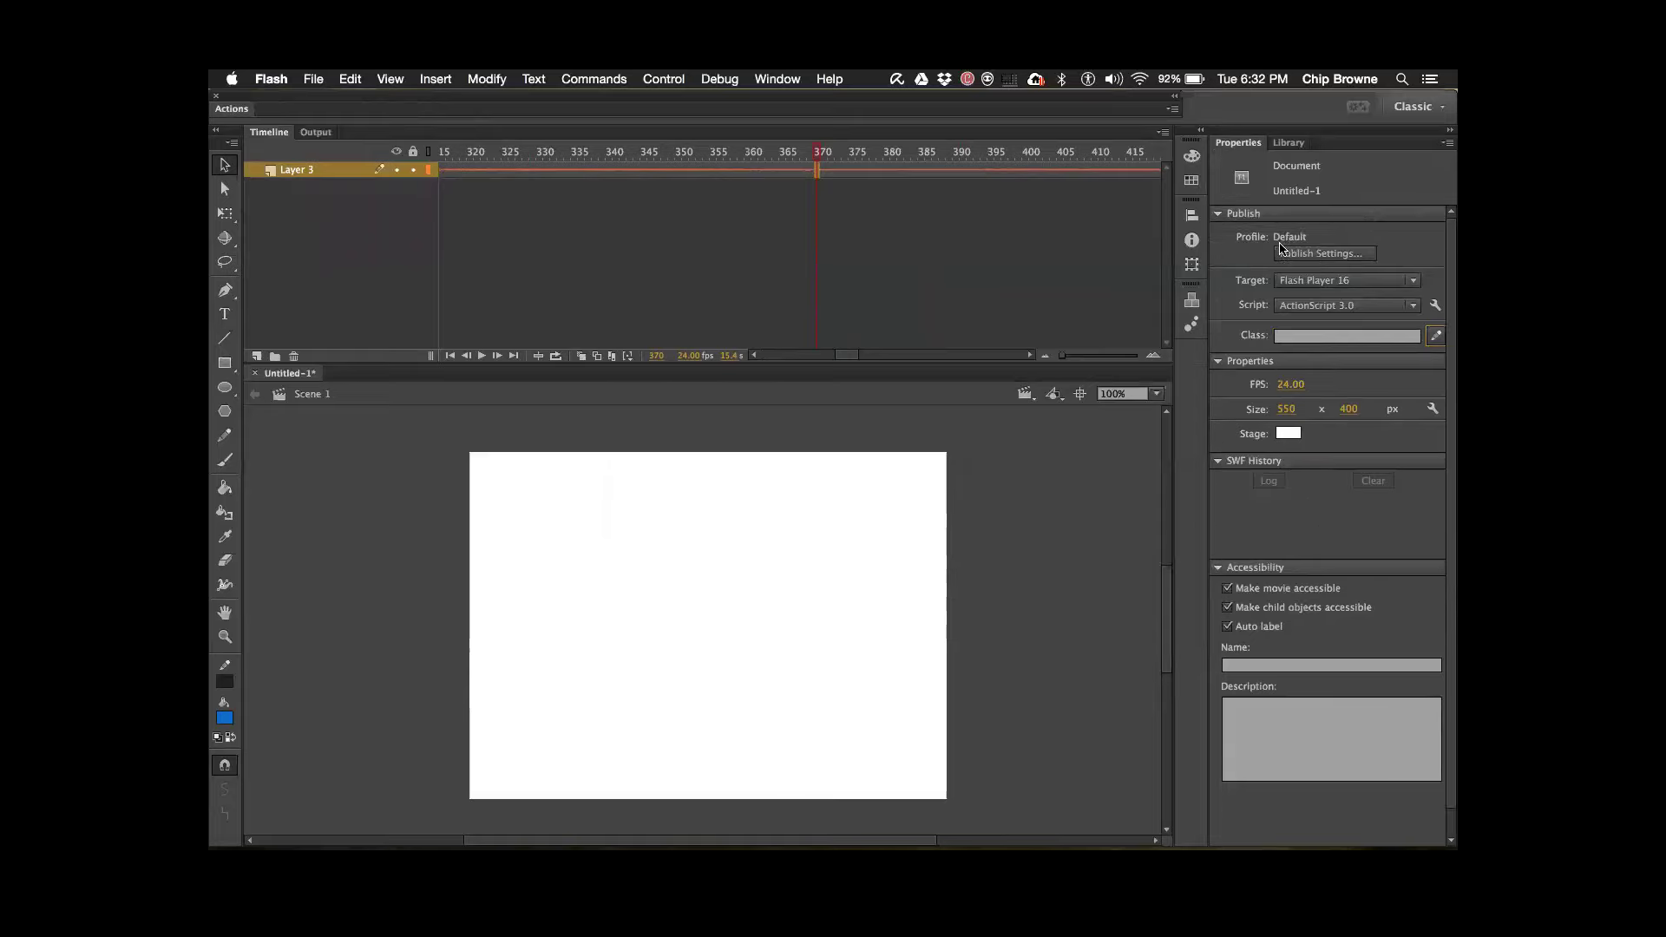
- Inspect the sound envelope of 01 Sage of Lamberene.mp3 on Layer 3 and leave the envelope editor without changes
left_click(788, 170)
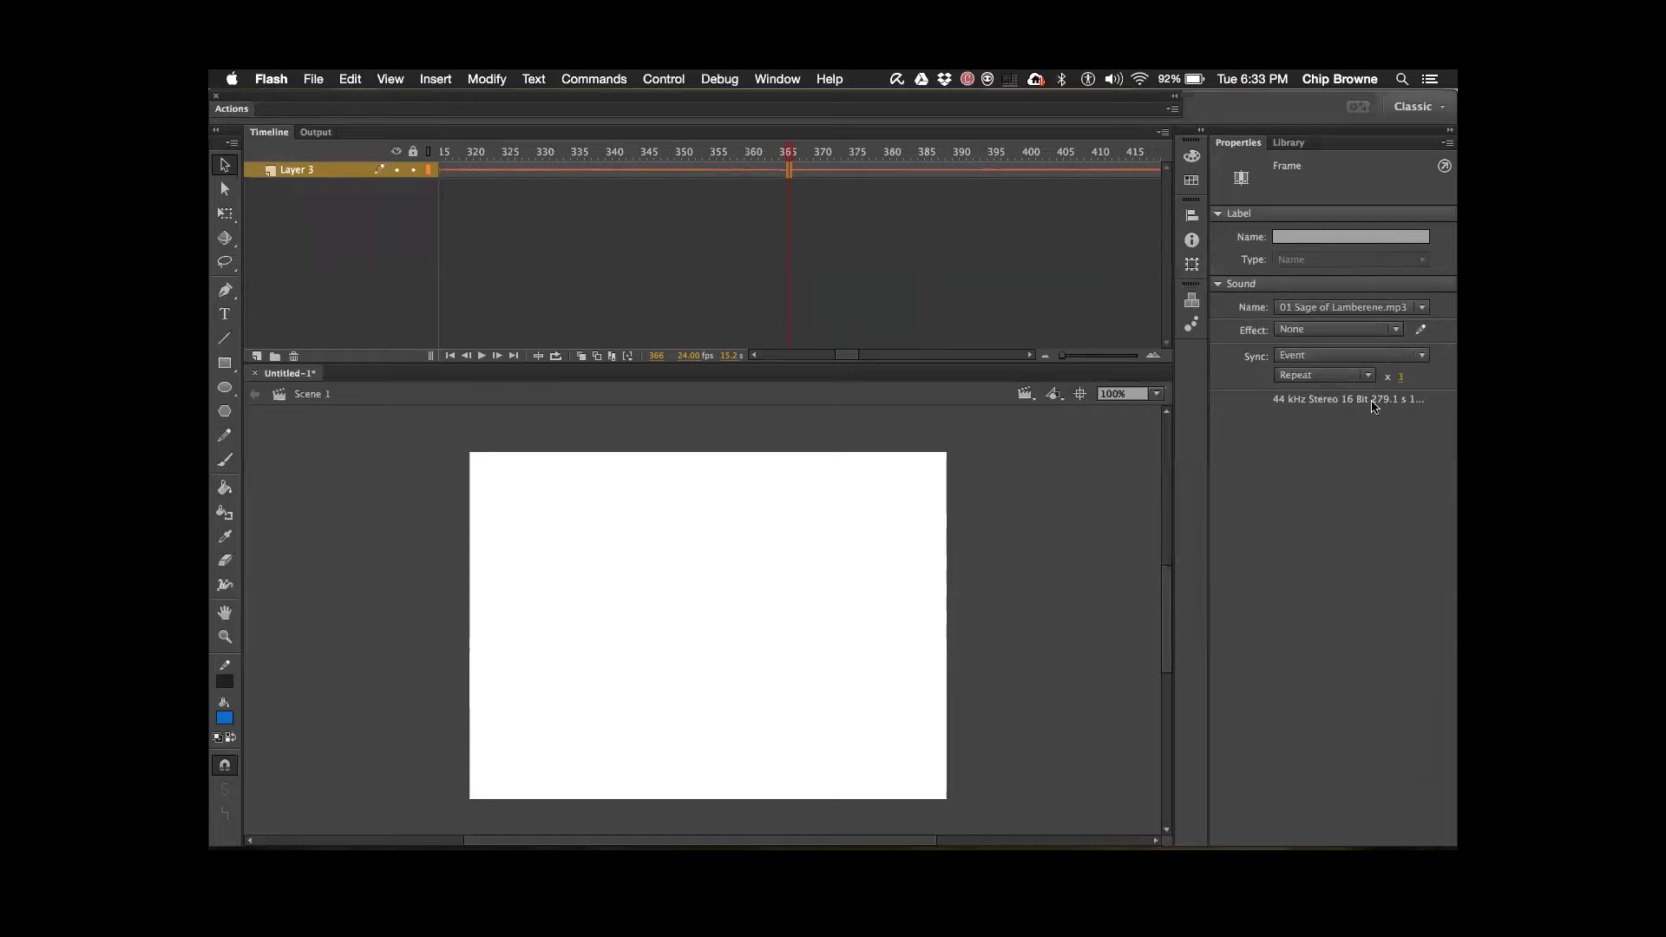
left_click(1421, 331)
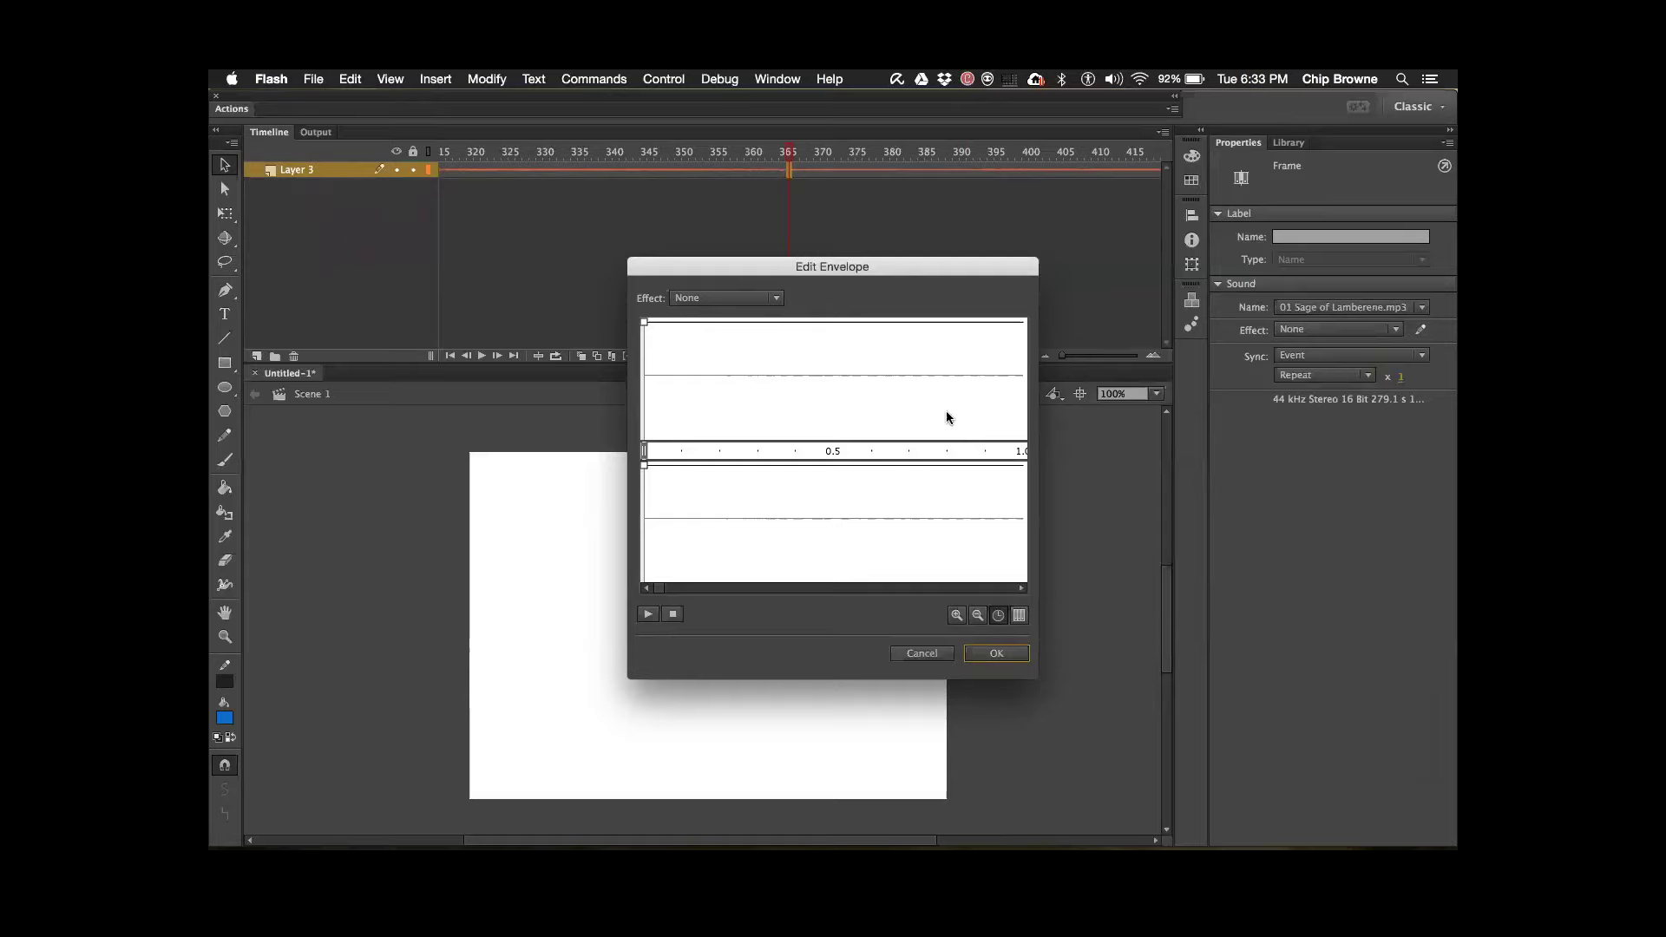
scroll(937, 414, "right", 10)
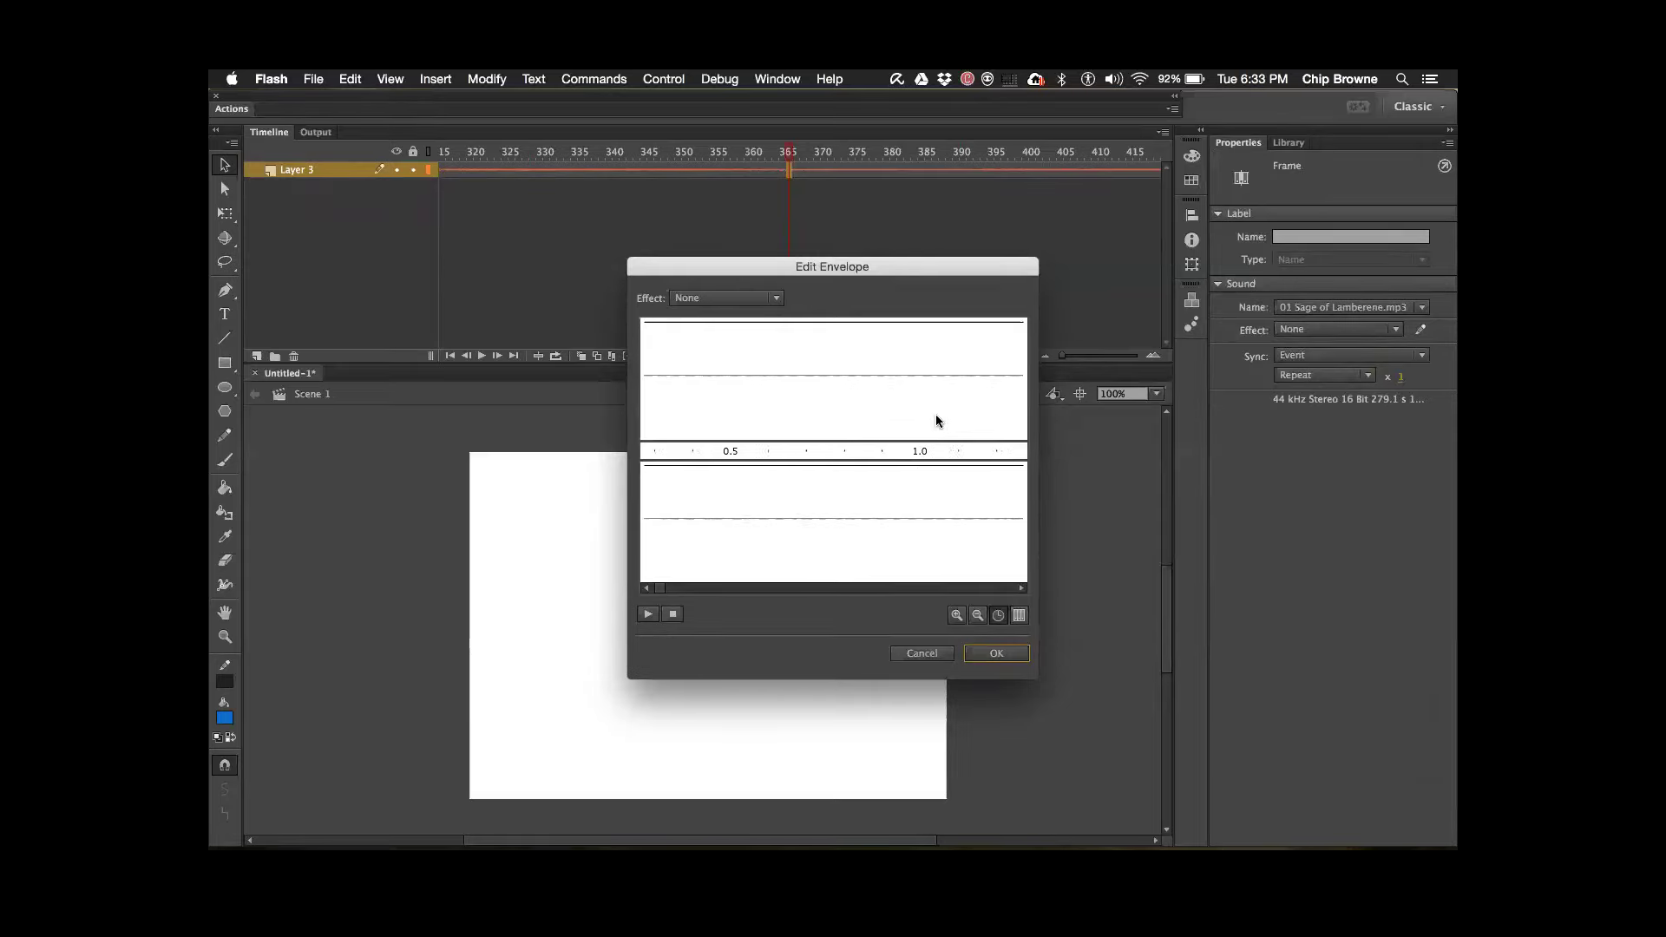
scroll(936, 414, "right", 10)
left_click(923, 655)
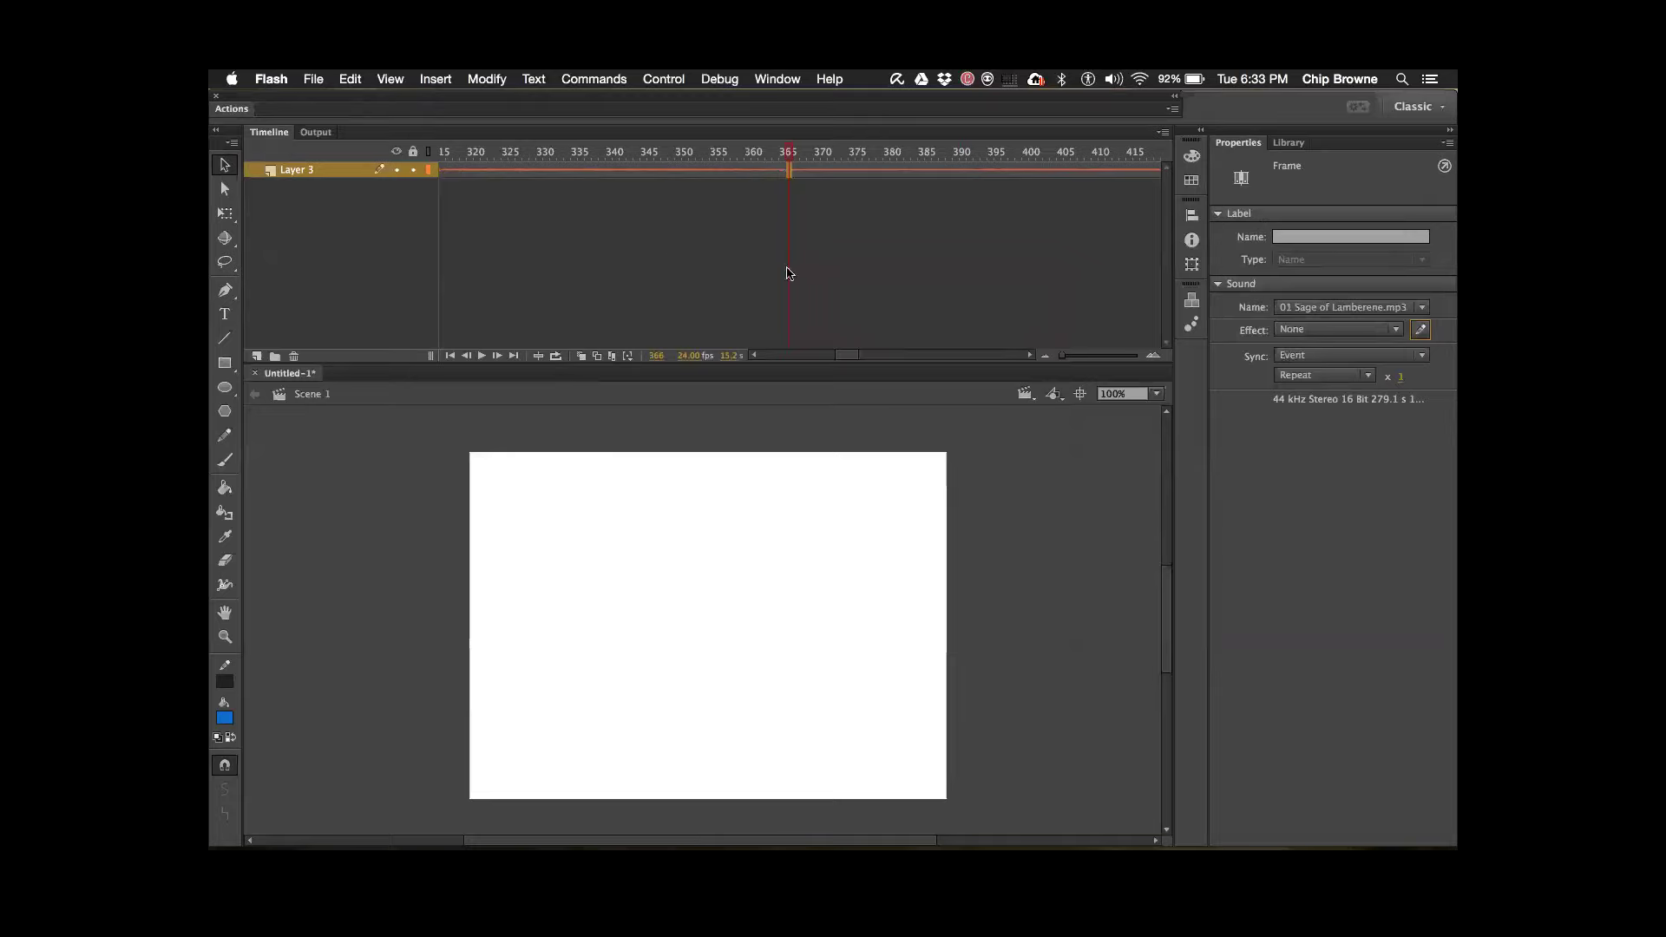
- Create a new HTML5 Canvas document with the default size and frame rate
left_click(314, 79)
left_click(325, 102)
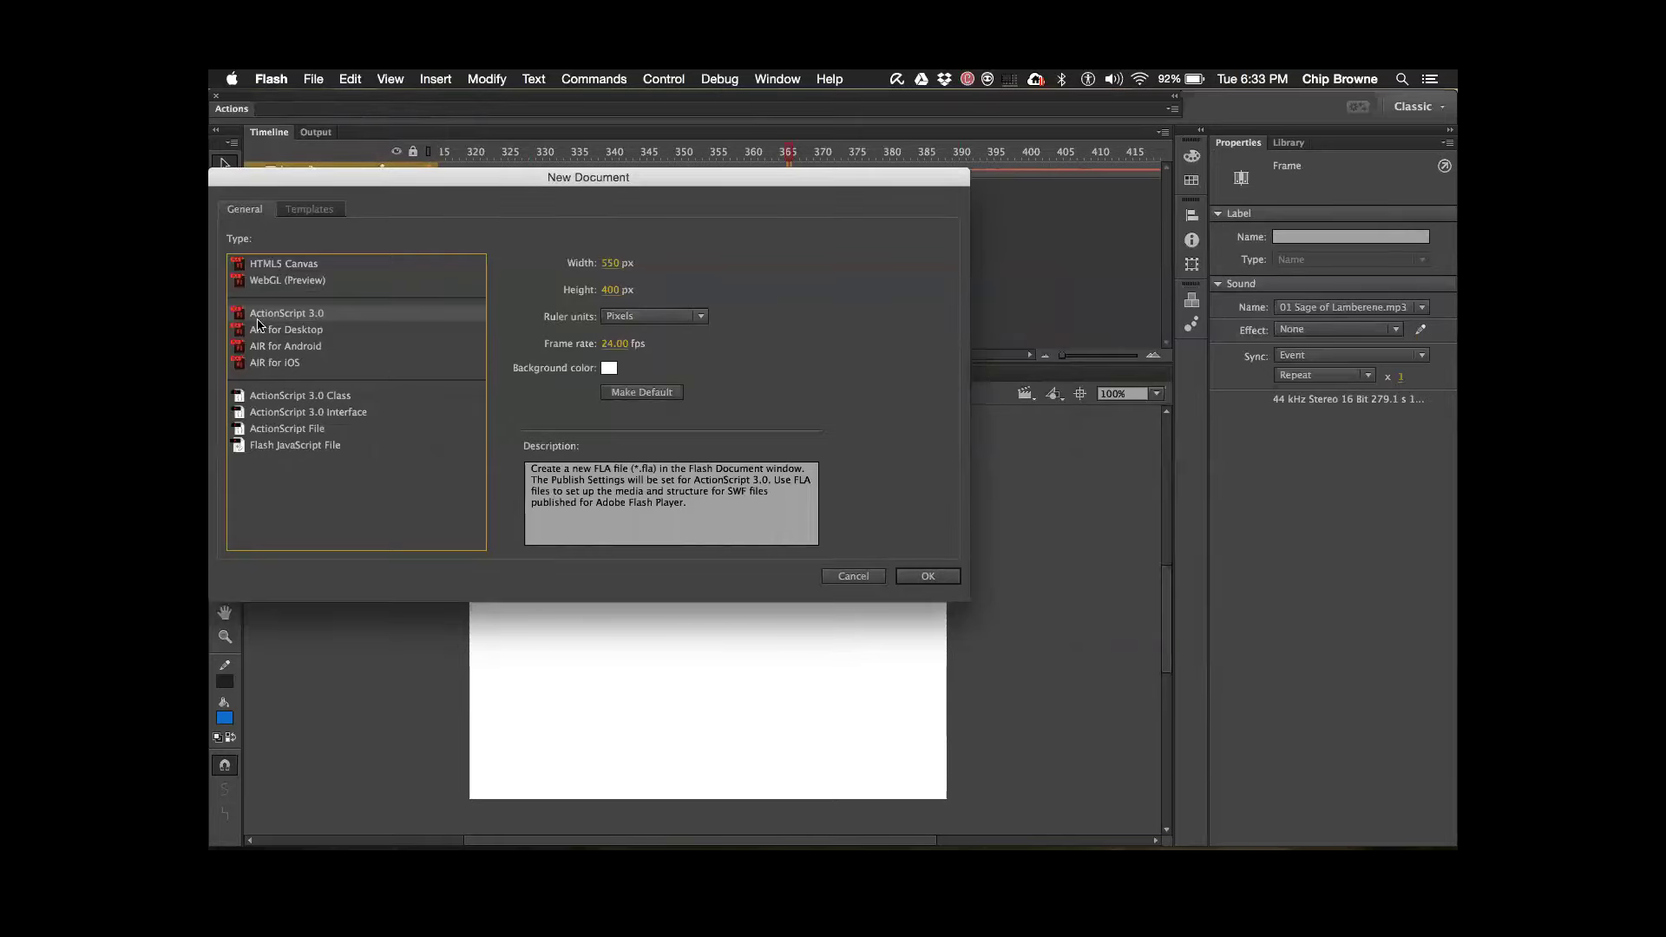
left_click(258, 272)
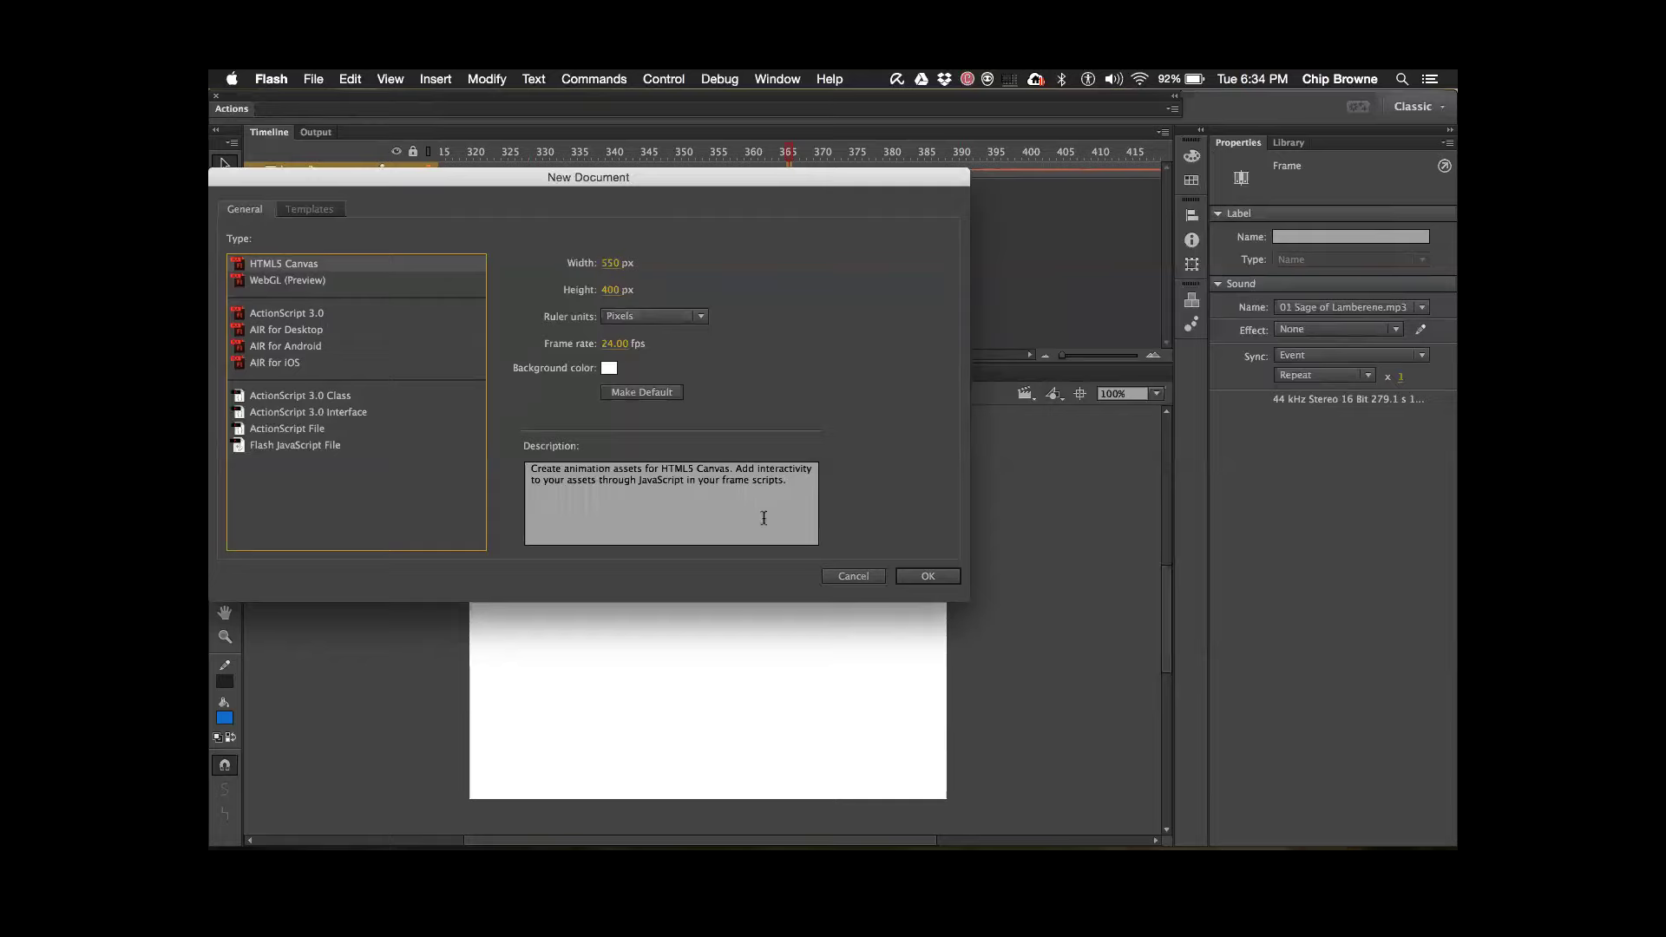
left_click(931, 576)
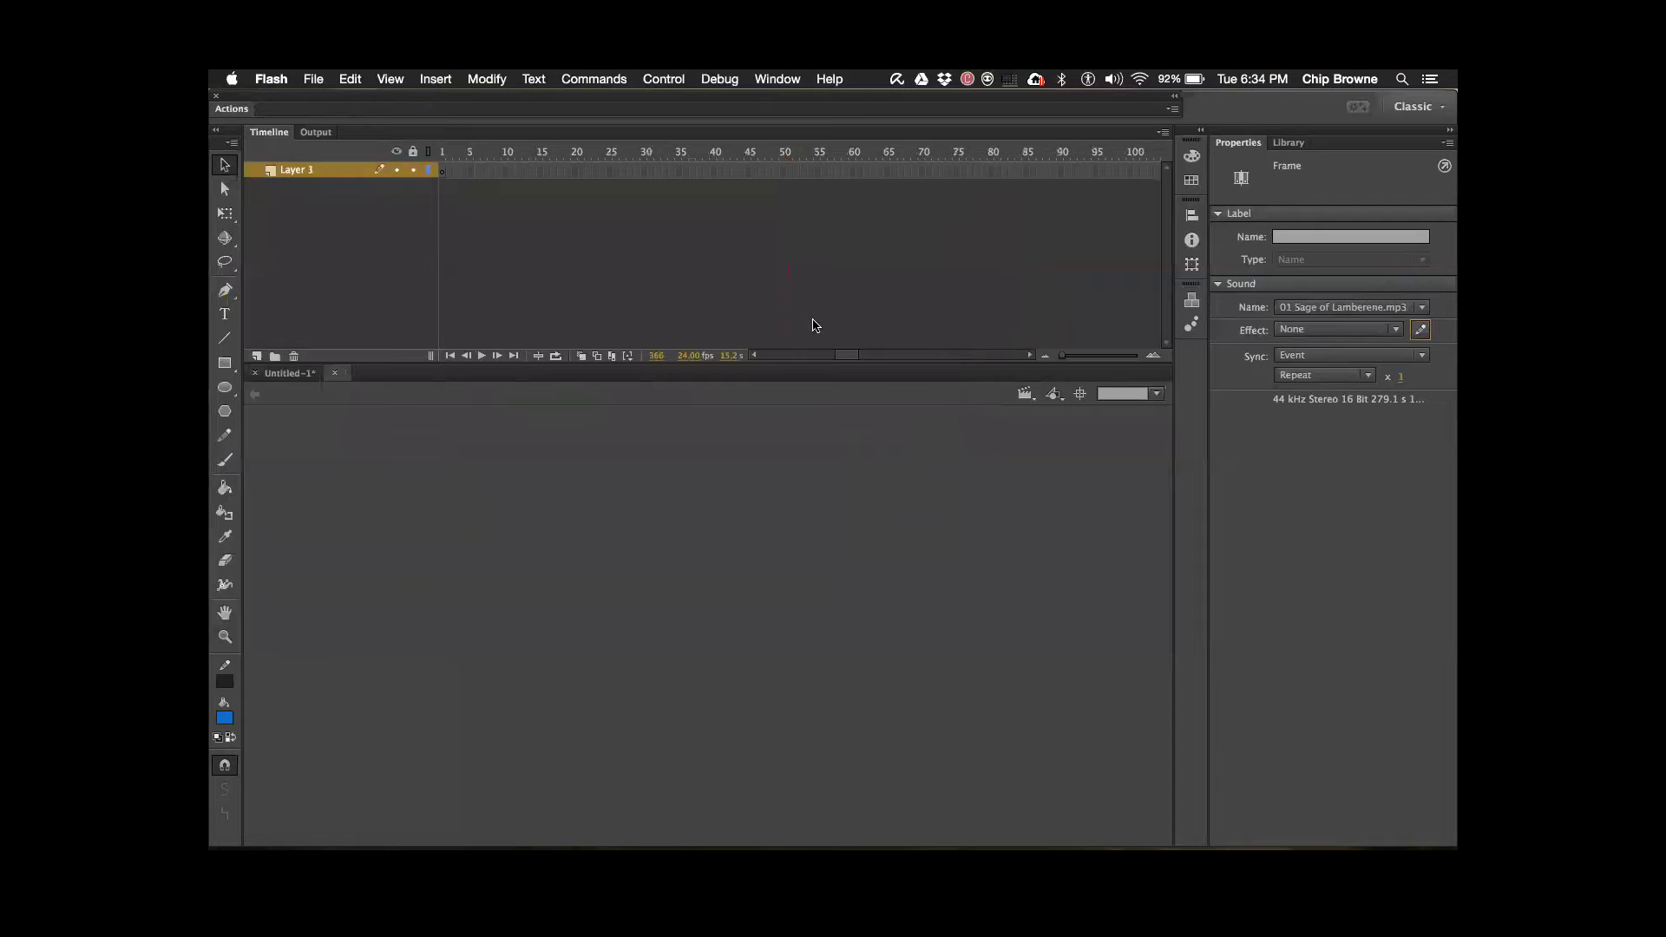
- Insert a keyframe at frame 575 of Layer 1 in the new canvas document
scroll(1060, 207, "right", 10)
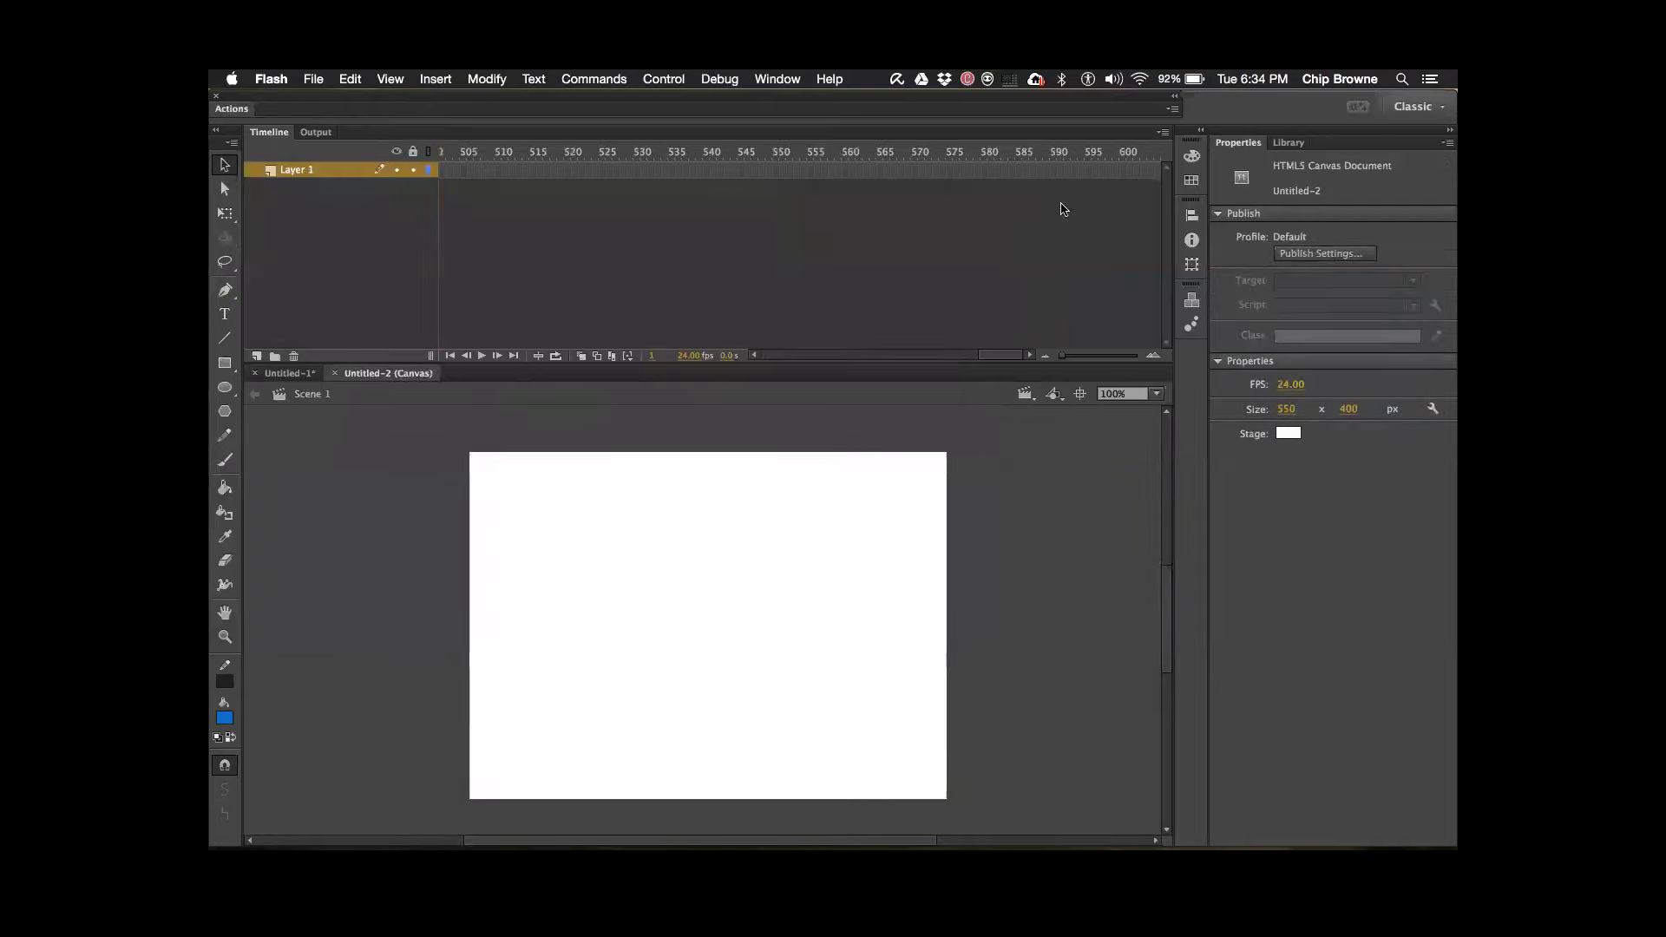
right_click(949, 174)
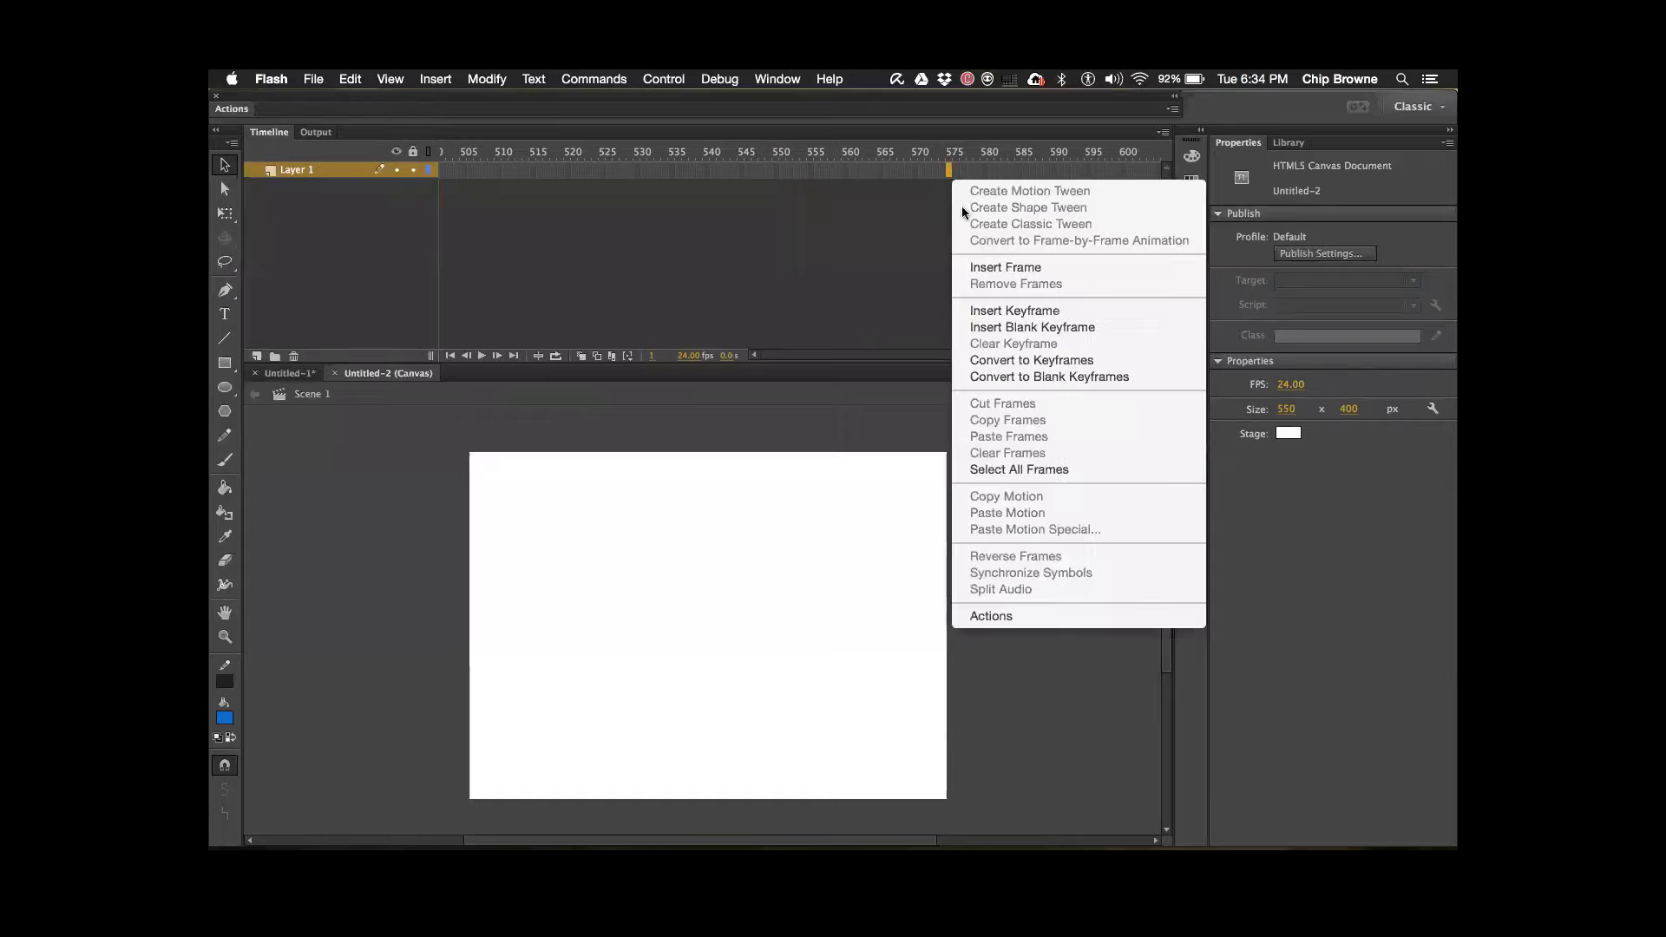
left_click(1067, 310)
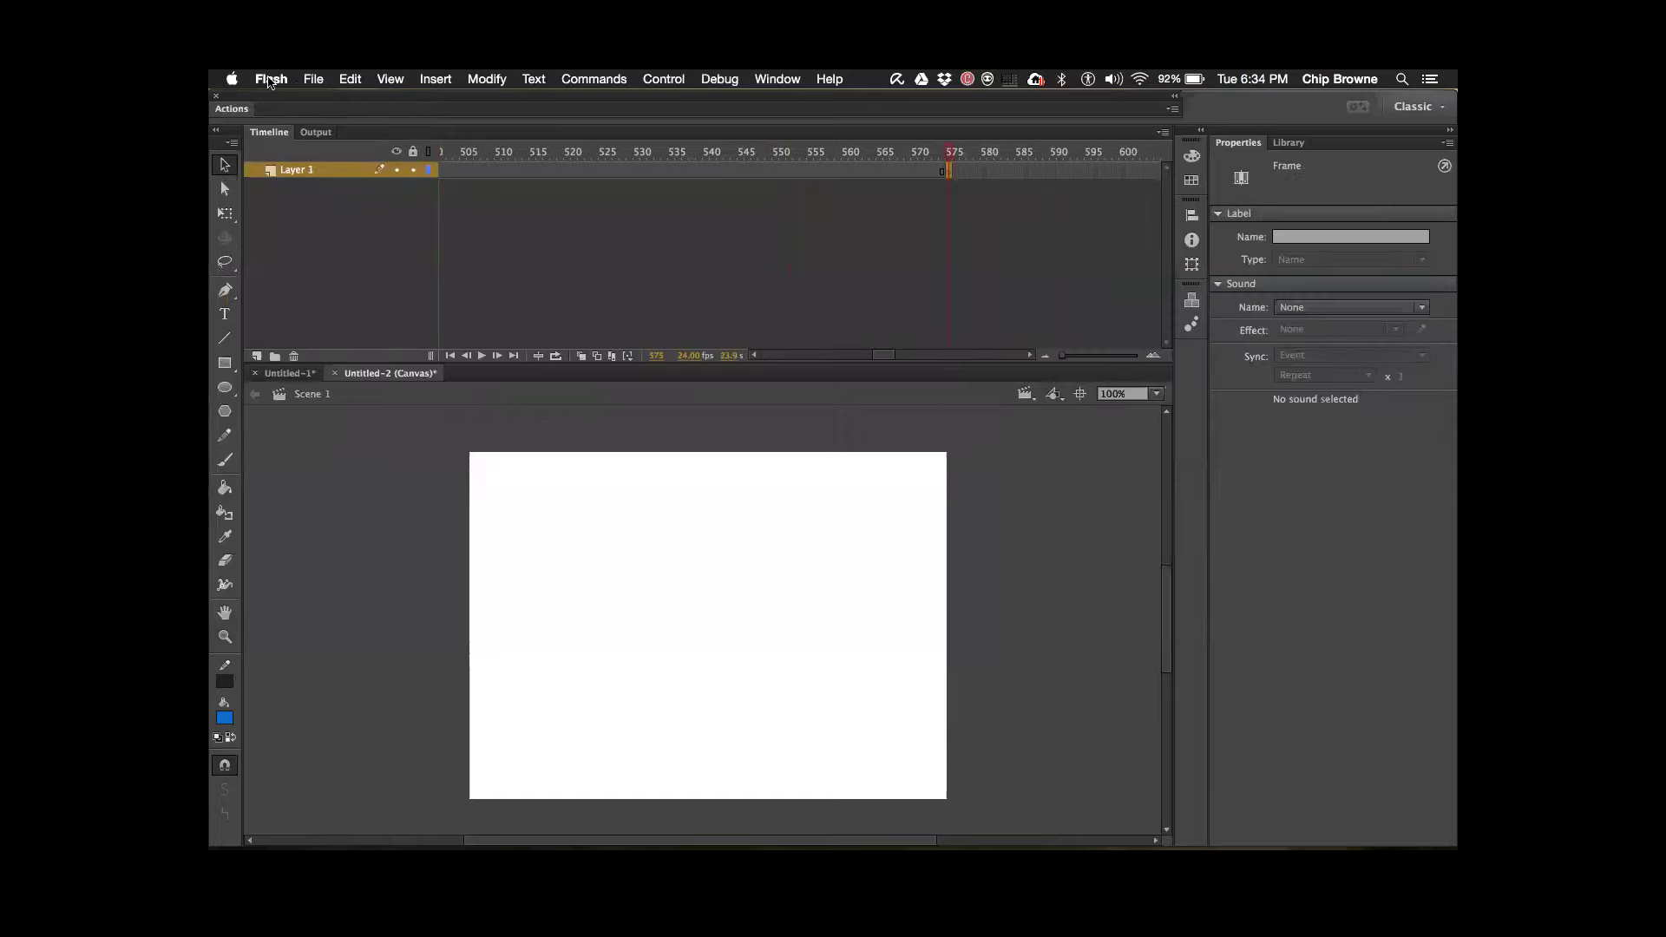
- Import 05 Folkways.mp3 from Dropbox's Songs folder into the library
left_click(314, 80)
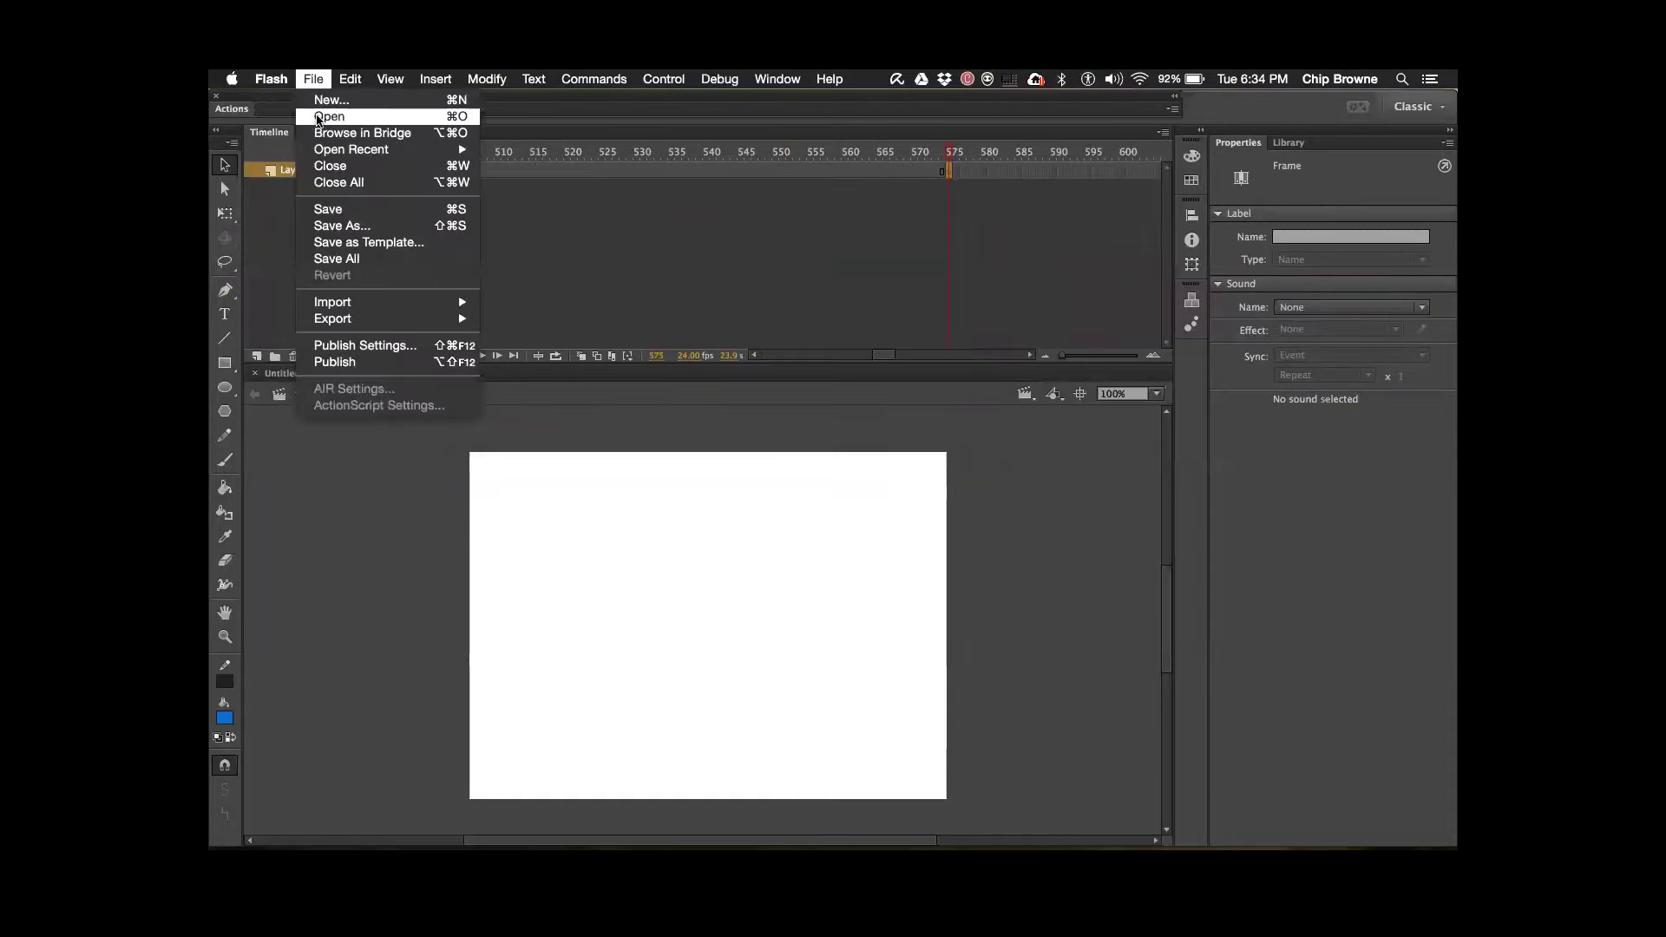
mouse_move(446, 303)
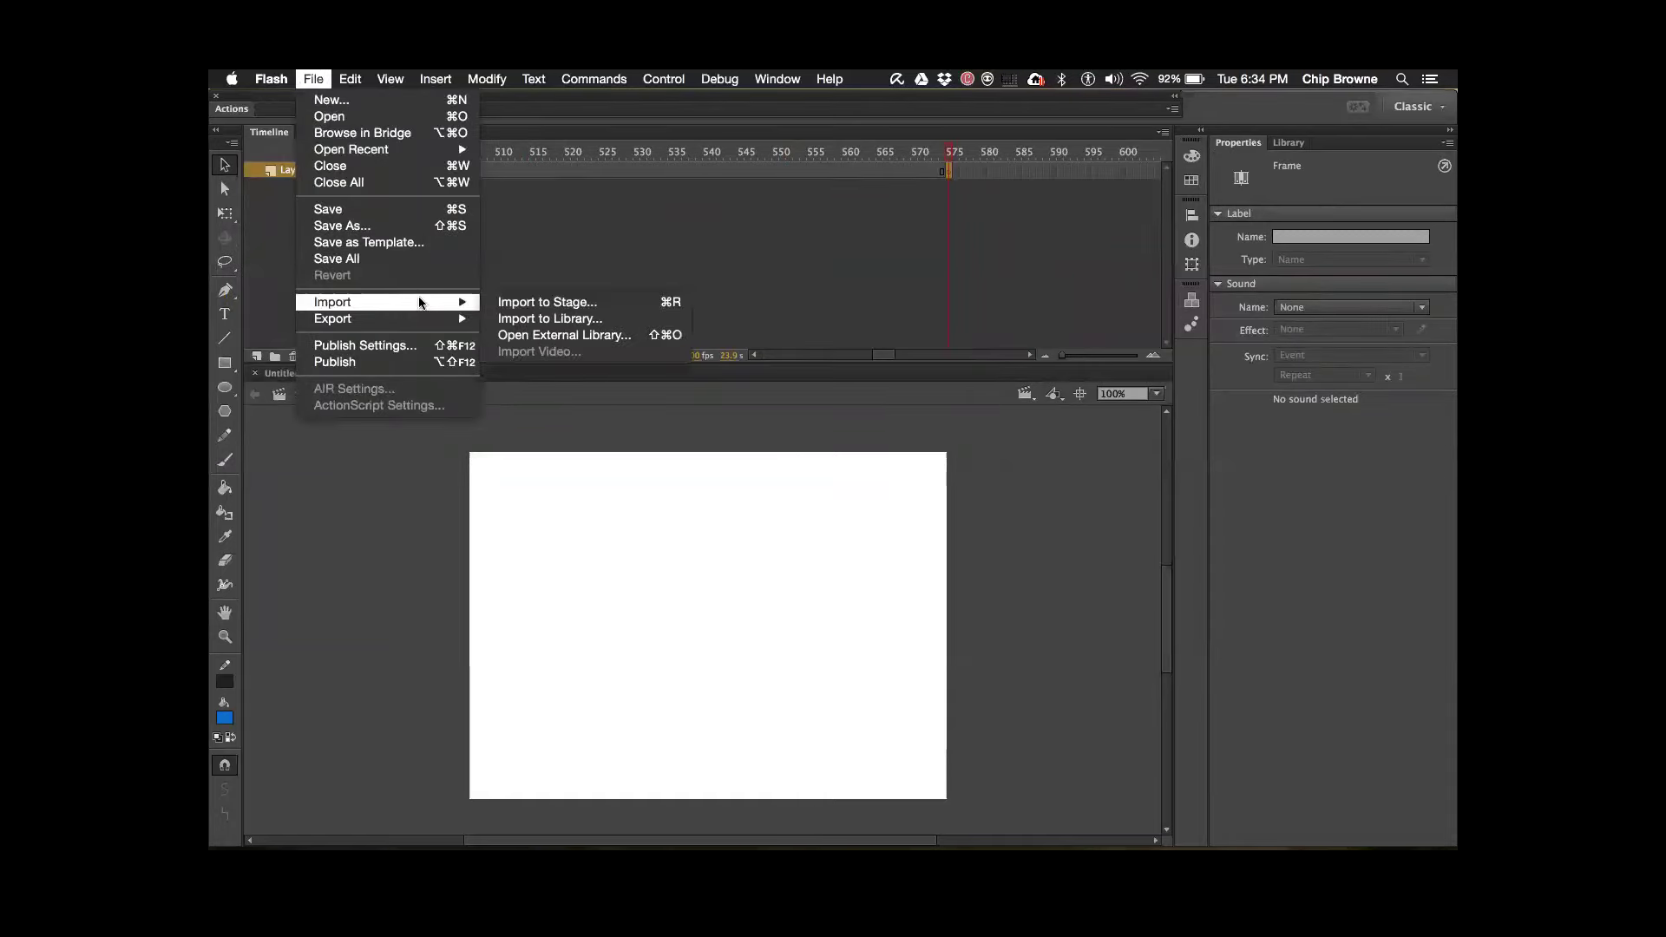
left_click(590, 323)
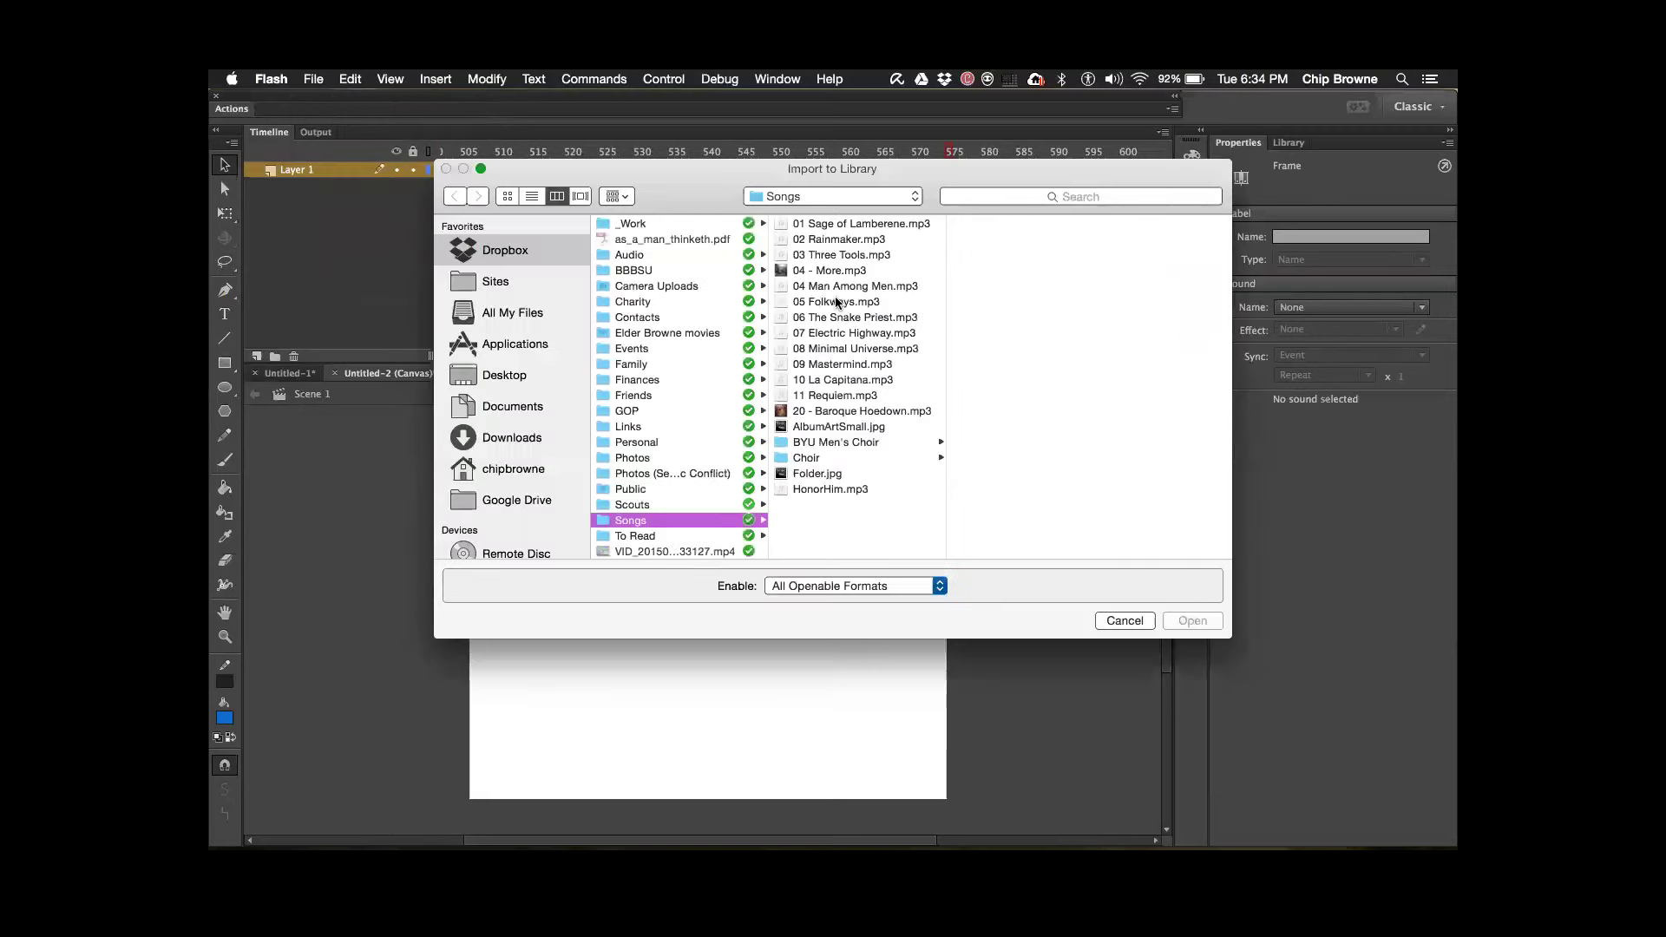
left_click(838, 303)
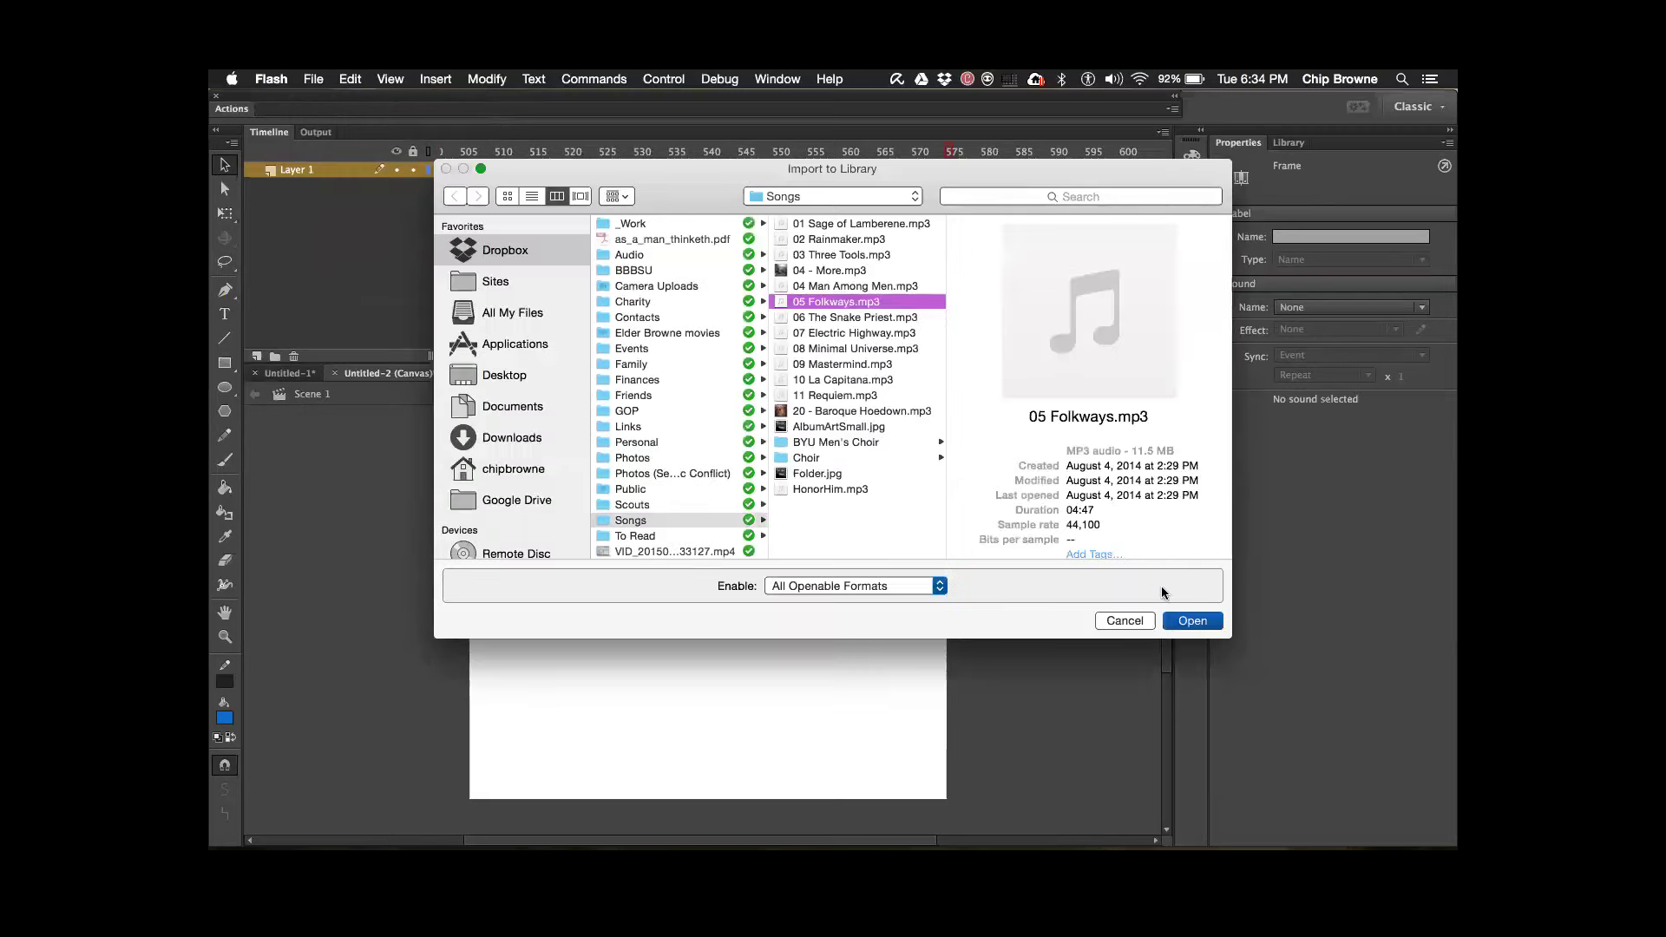
left_click(1192, 621)
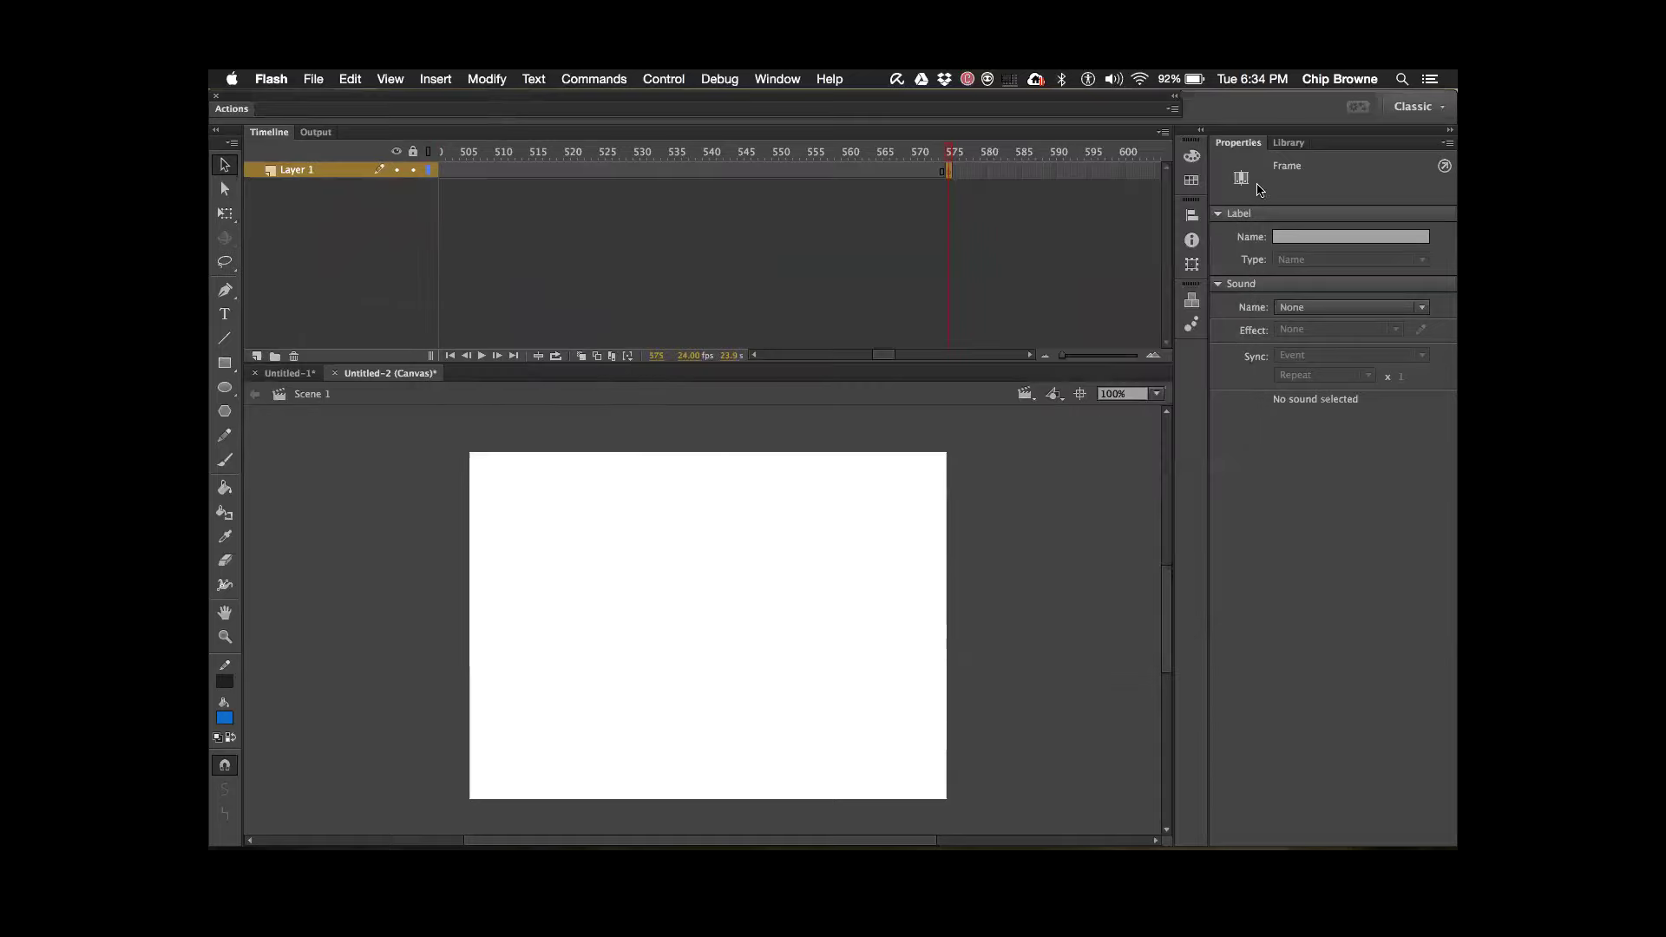
- Place 05 Folkways.mp3 from the library onto the stage with Layer 1 active
left_click(1290, 143)
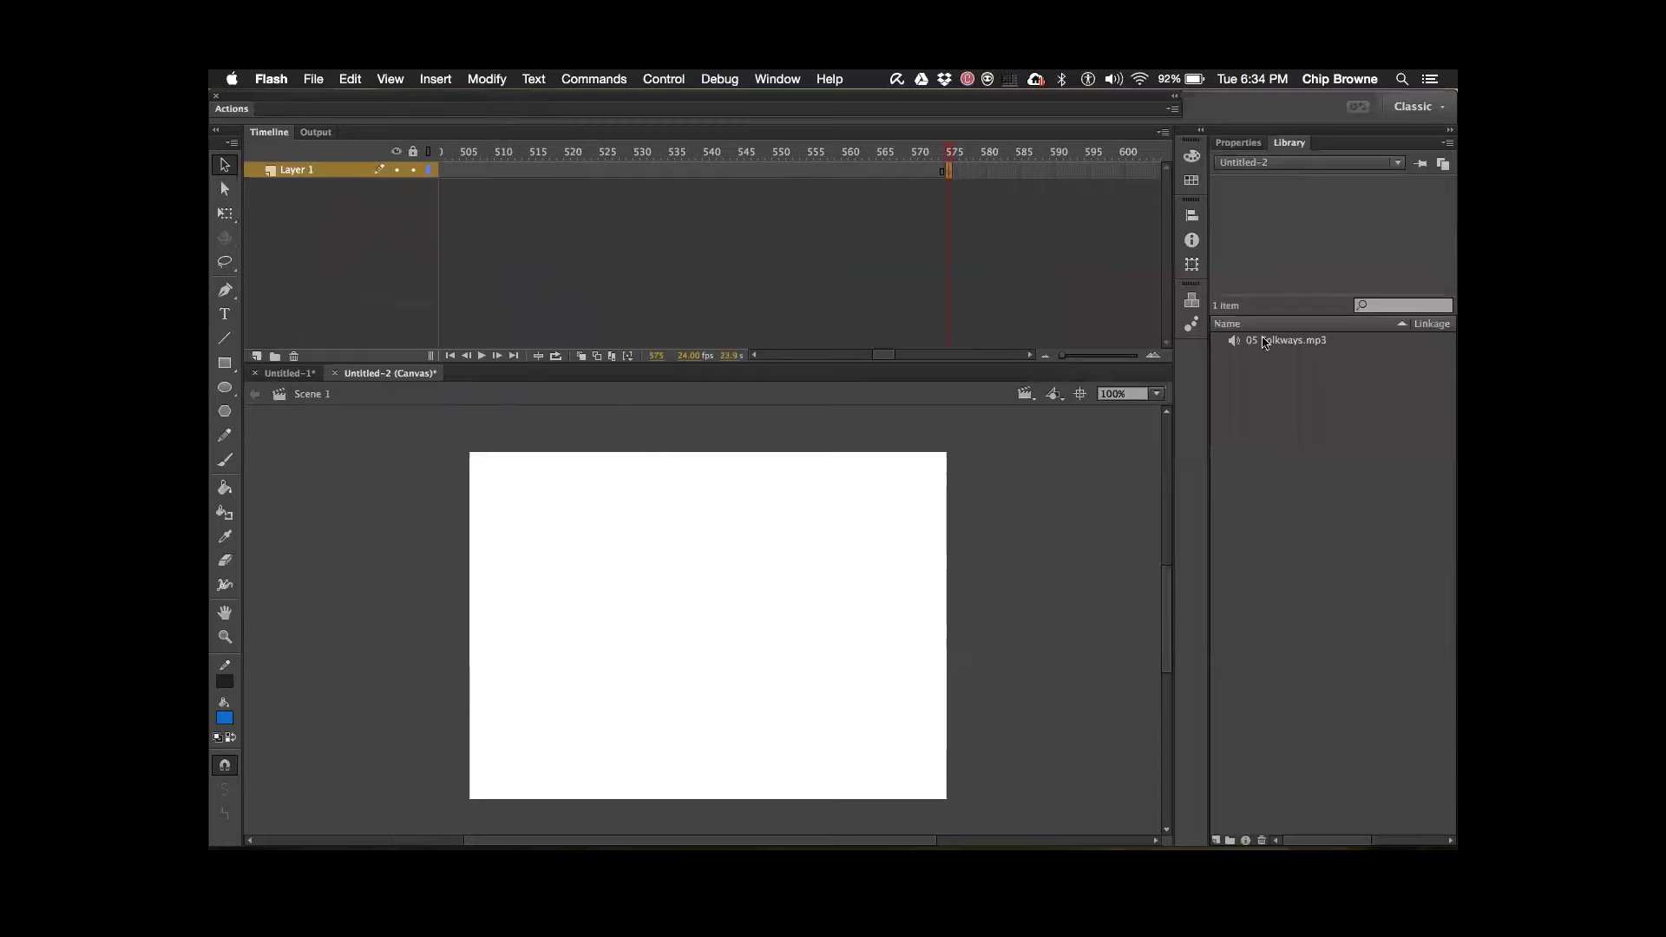
left_click_drag(1263, 344, 788, 583)
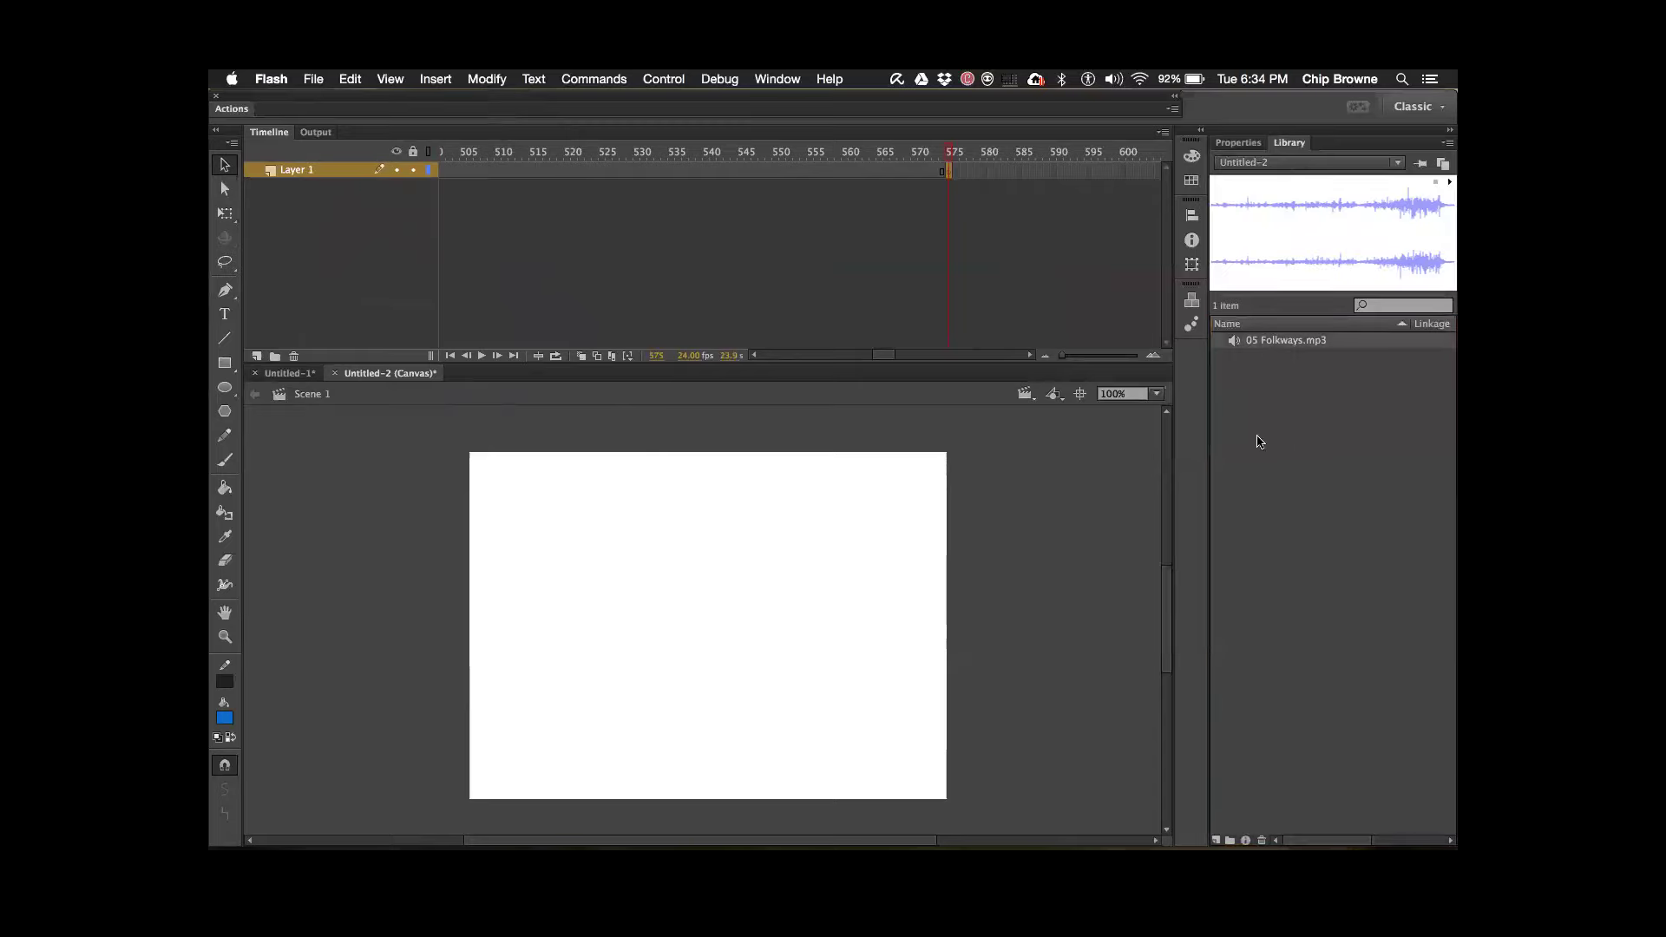
left_click(368, 172)
left_click_drag(1247, 347, 852, 516)
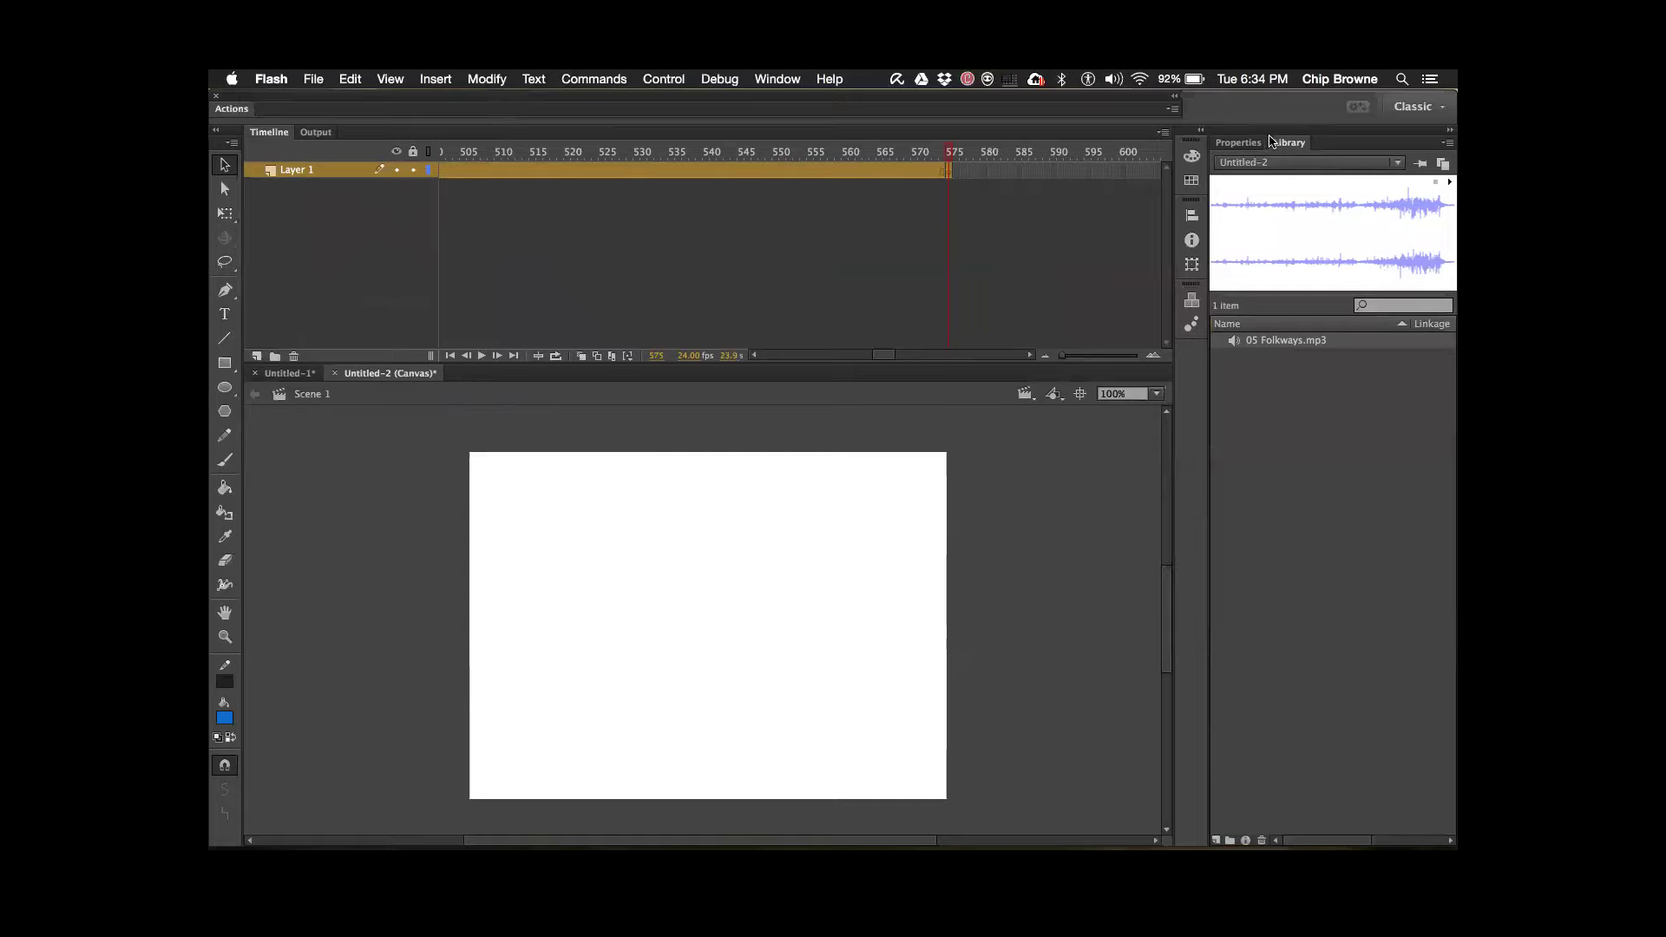
- Select all frames of Layer 1 and check their sound properties
left_click(1238, 145)
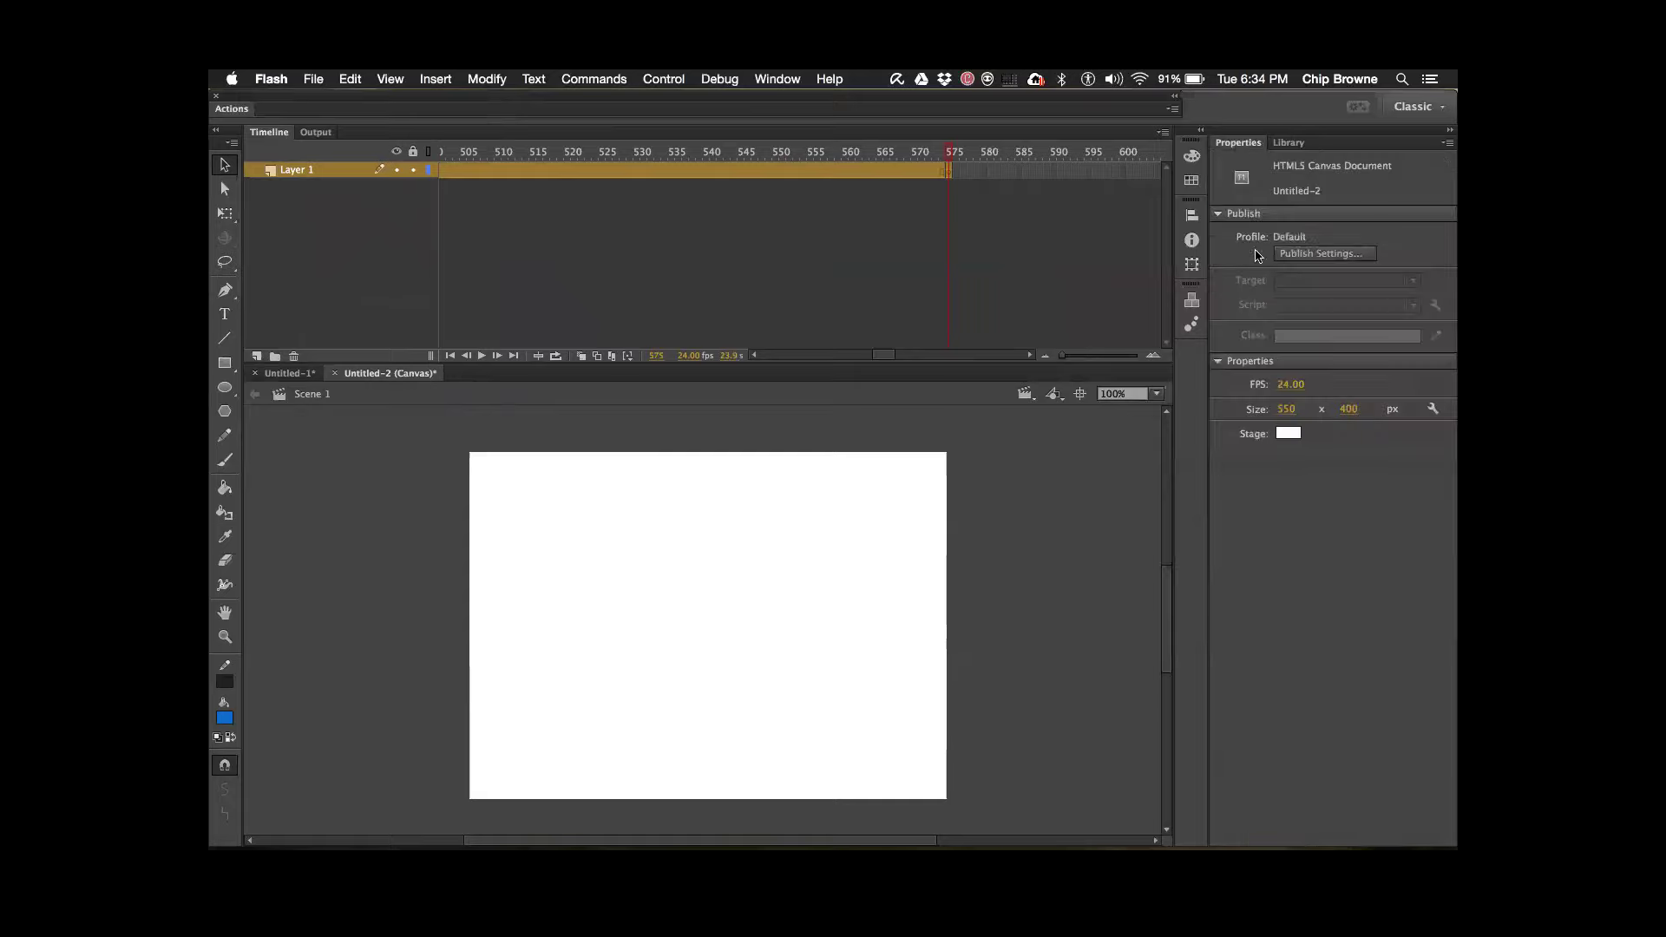
left_click(963, 330)
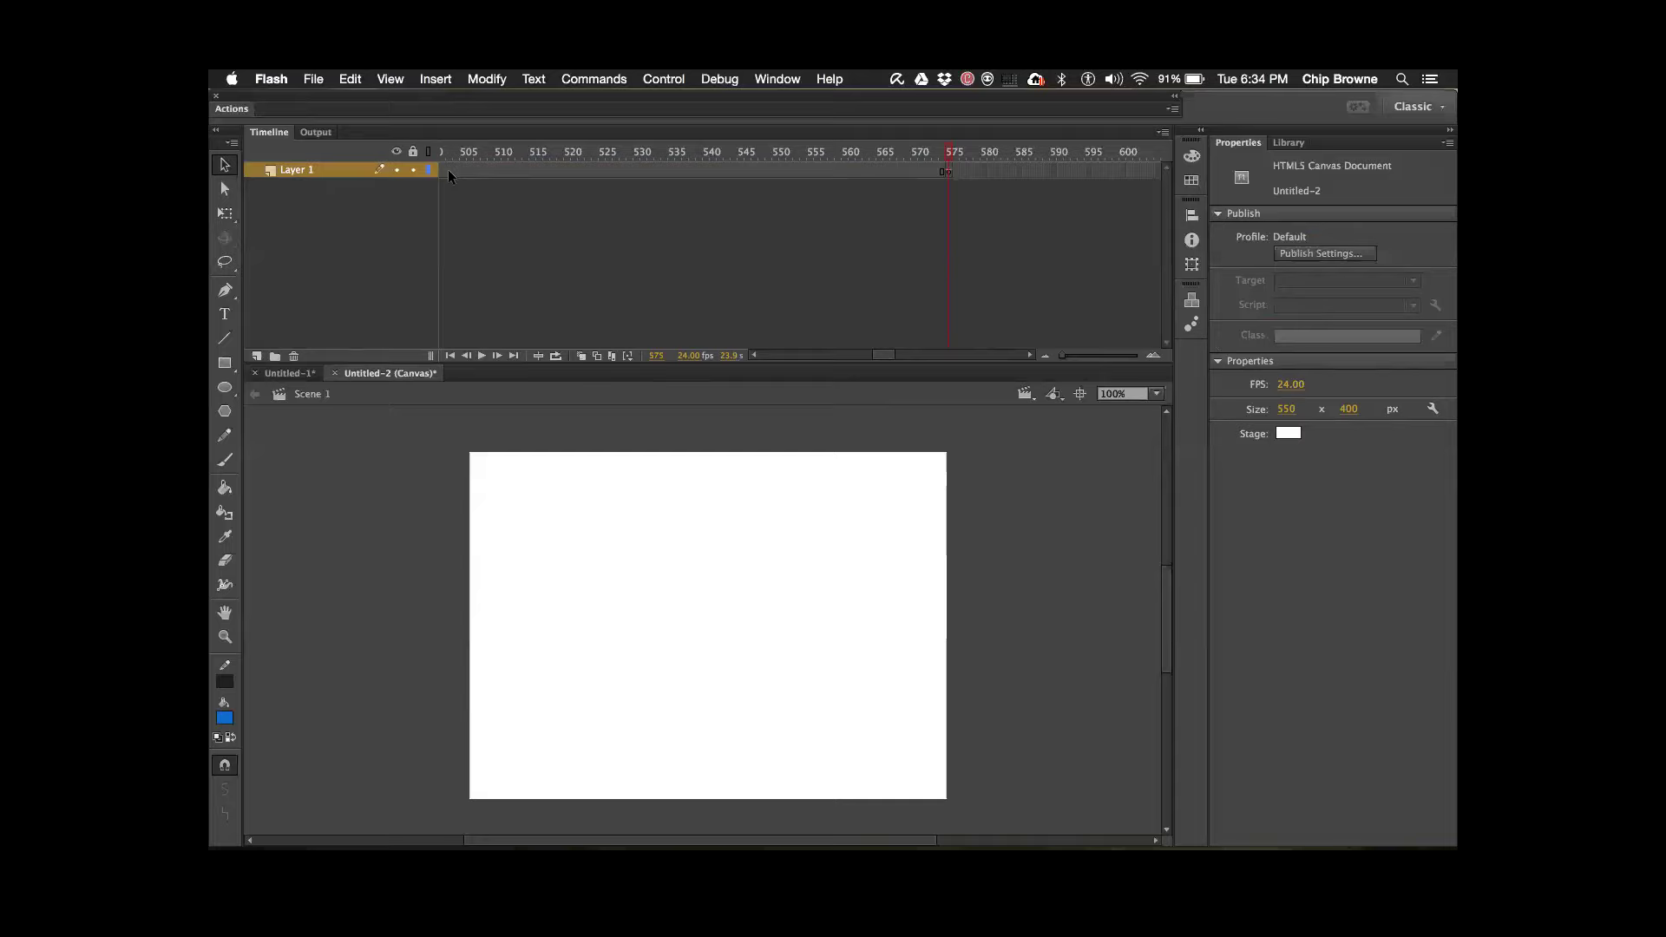
left_click(366, 173)
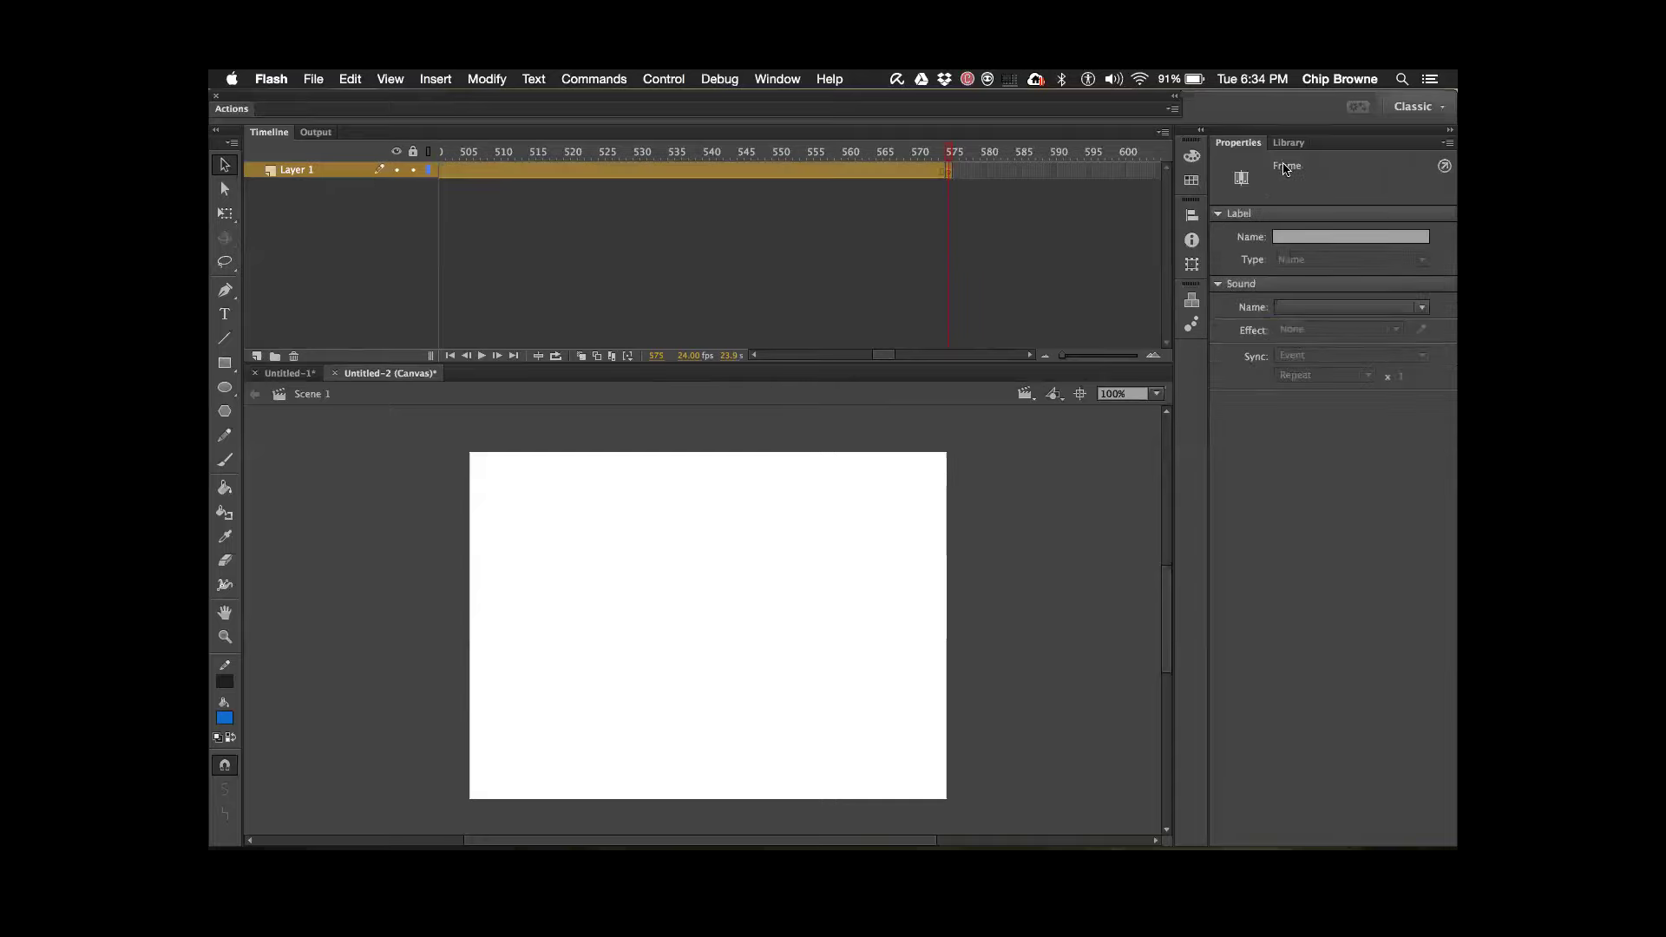
- Place 05 Folkways.mp3 from the library onto the stage and play the timeline from frame 1
left_click(1288, 142)
left_click_drag(1245, 343, 899, 543)
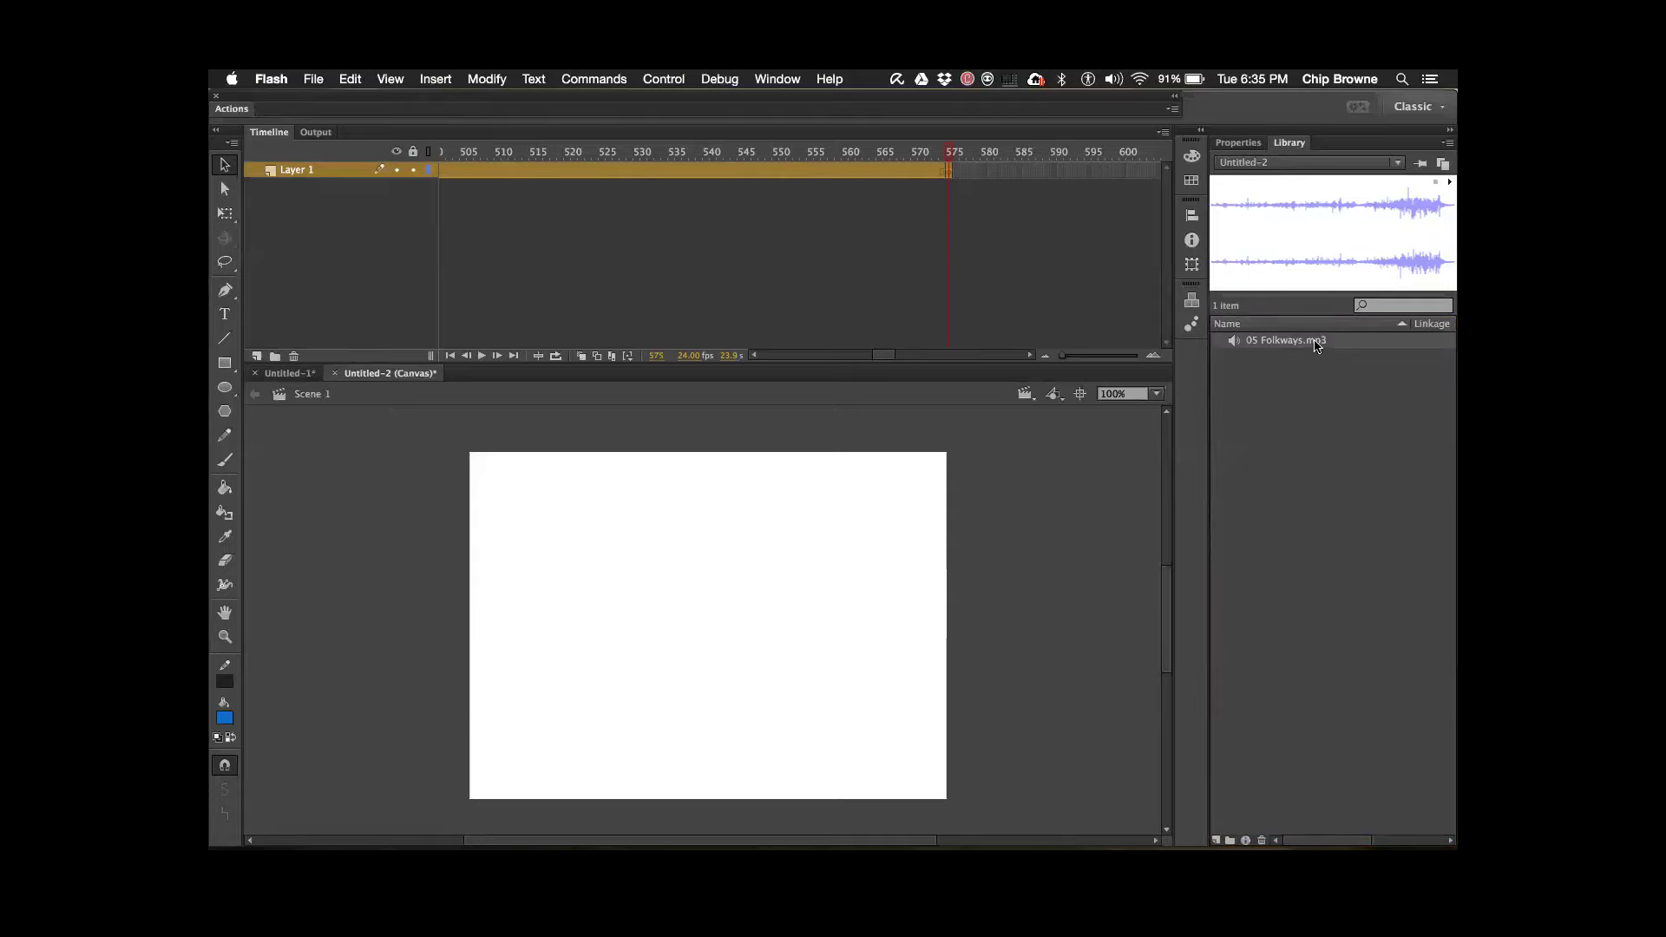
left_click_drag(1306, 344, 1070, 408)
left_click_drag(870, 517, 874, 517)
left_click(451, 356)
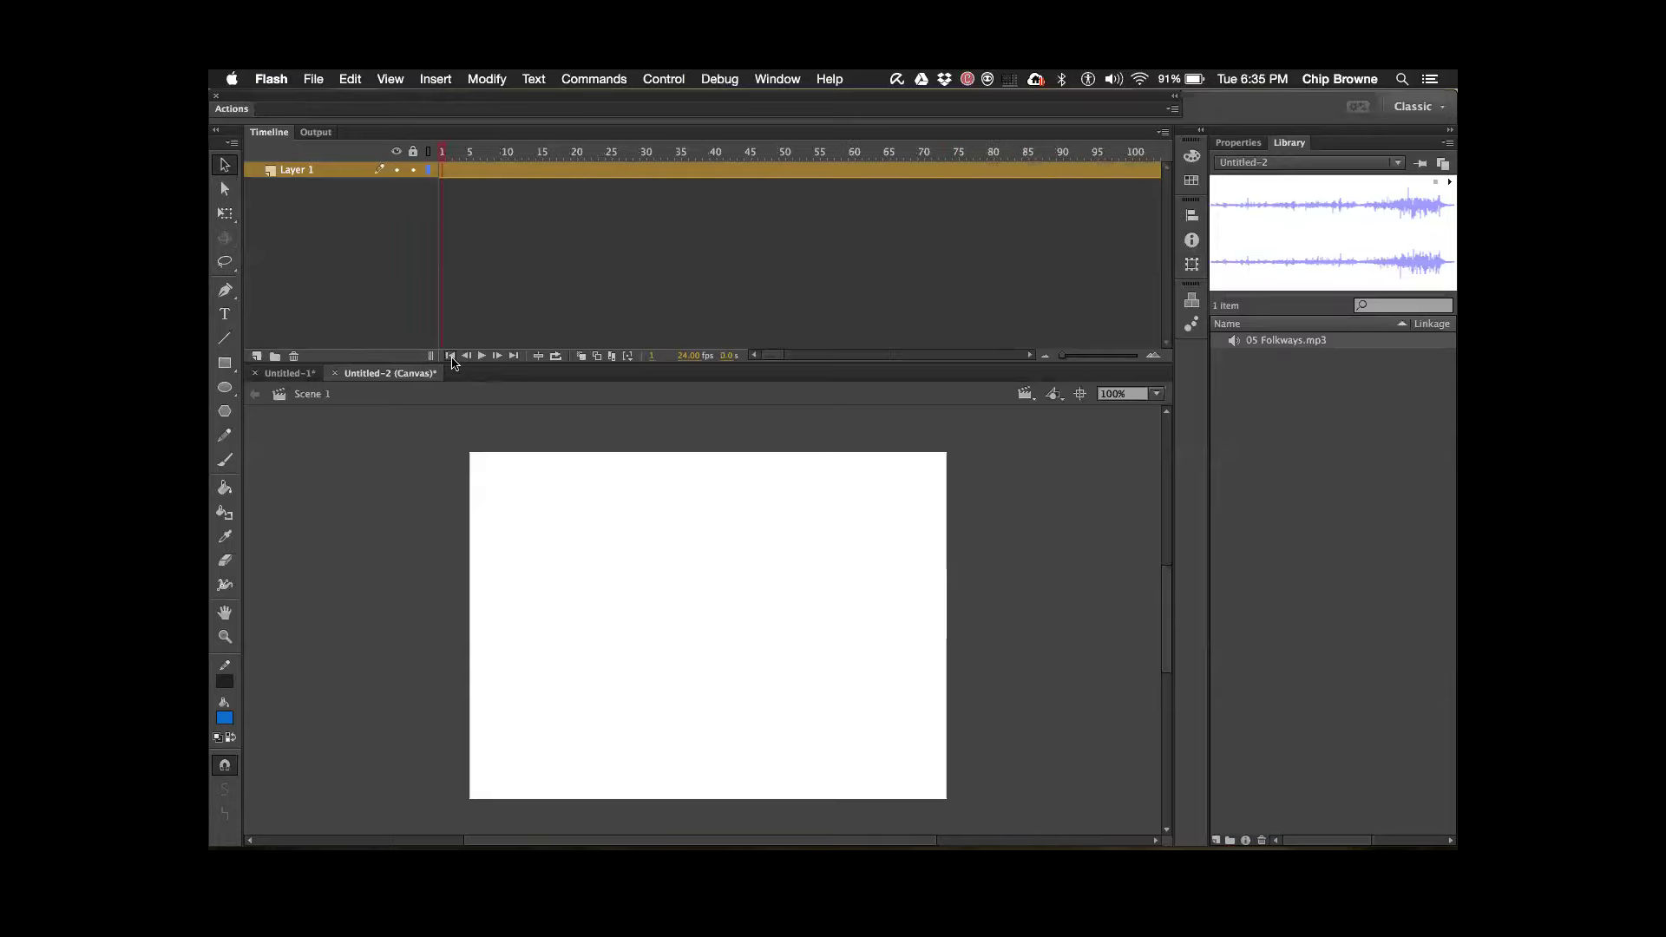
left_click(482, 358)
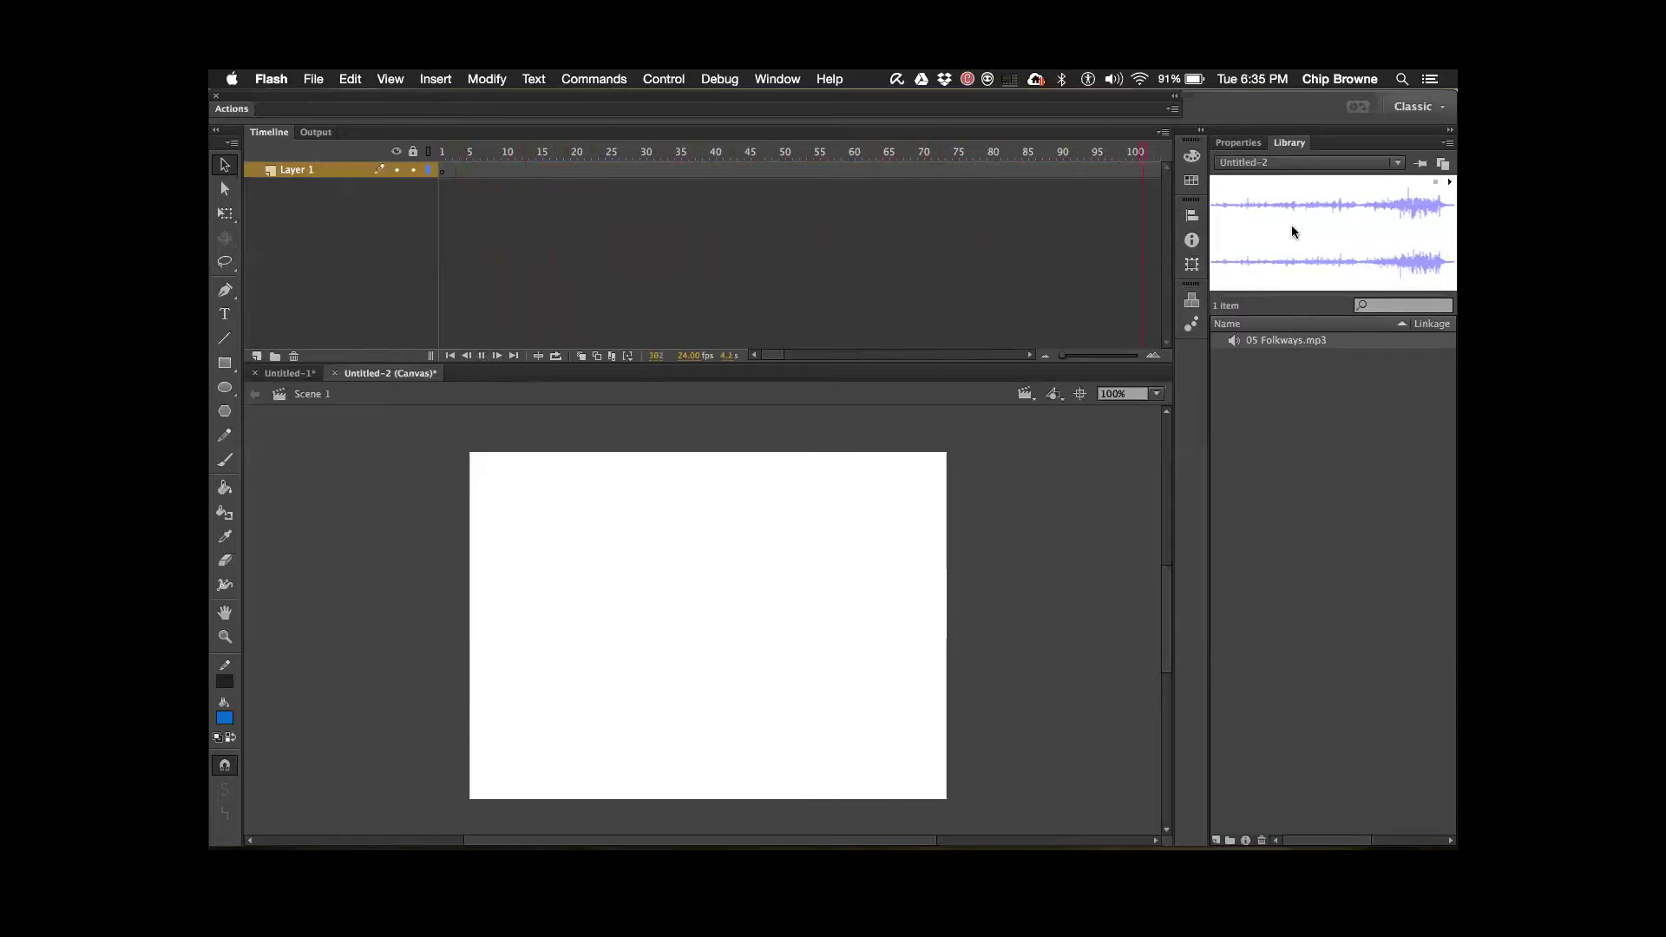
left_click(481, 355)
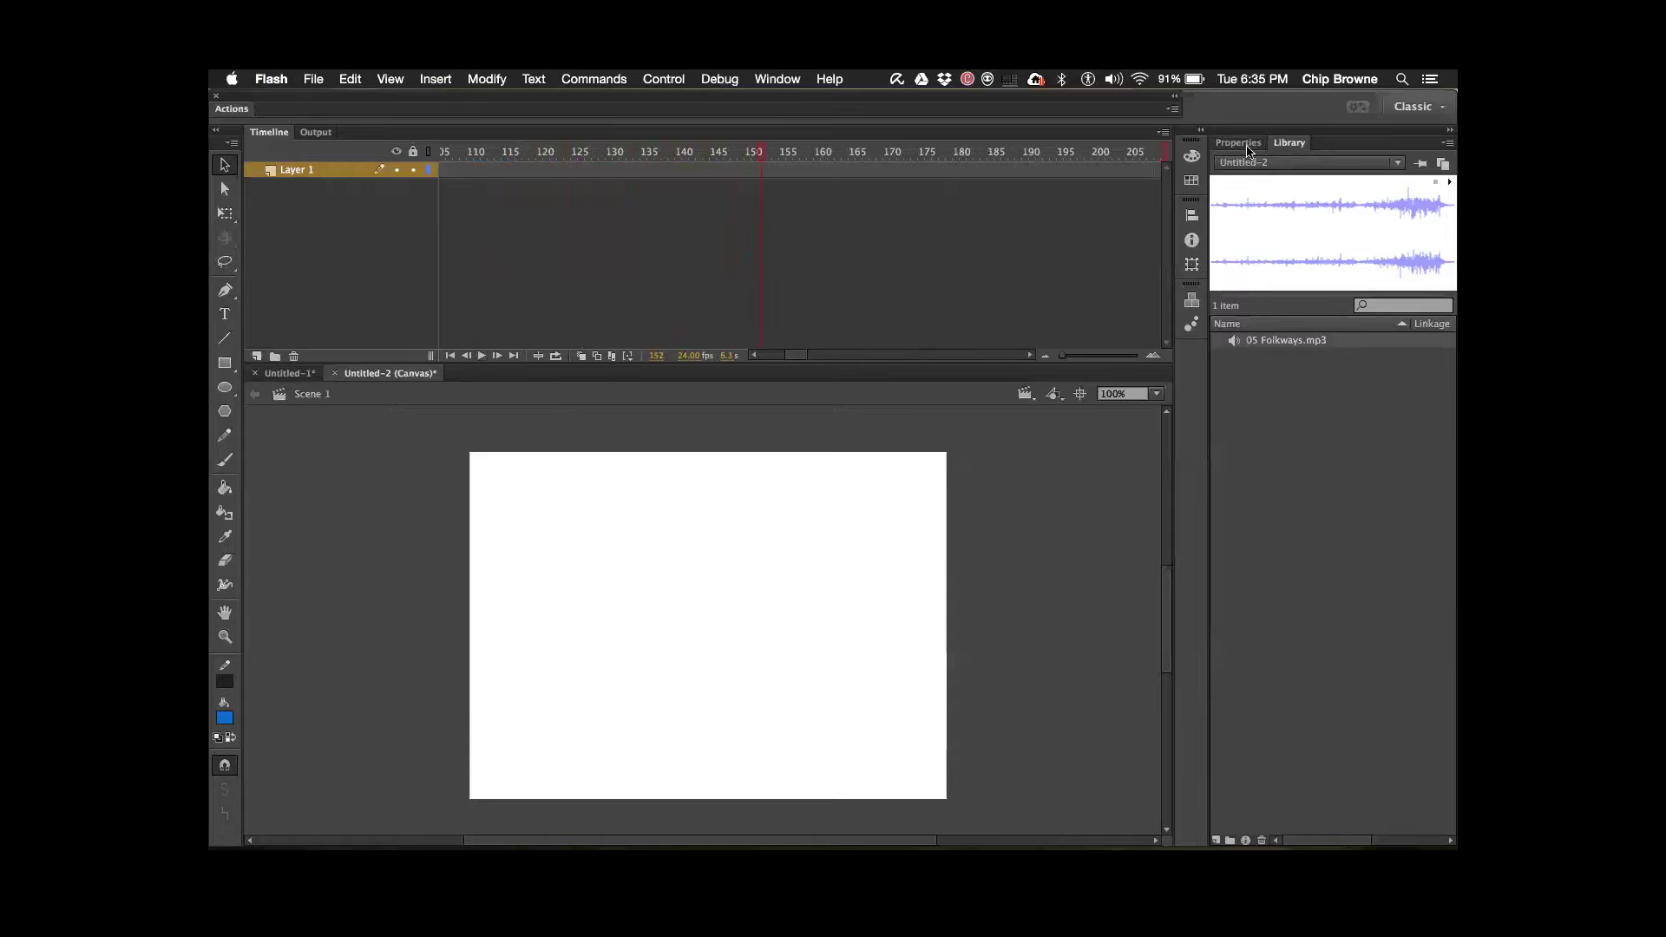
- Place 05 Folkways.mp3 on Layer 1 with the playhead at frame 152, and play the timeline from there
left_click(1245, 347)
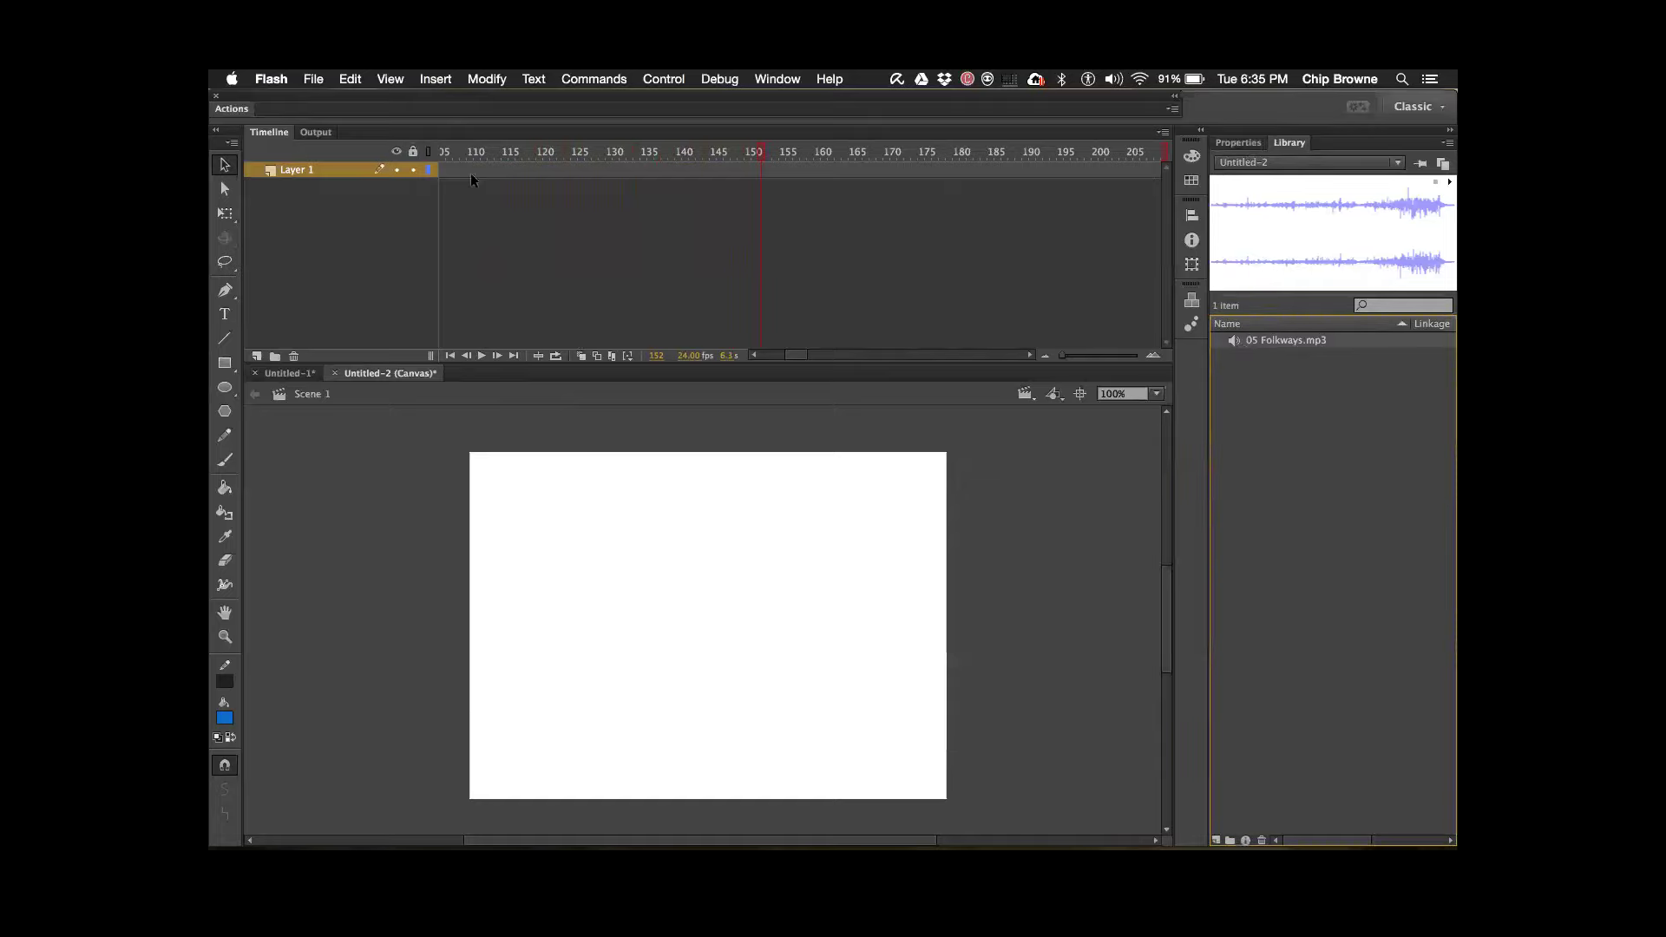
scroll(819, 200, "left", 10)
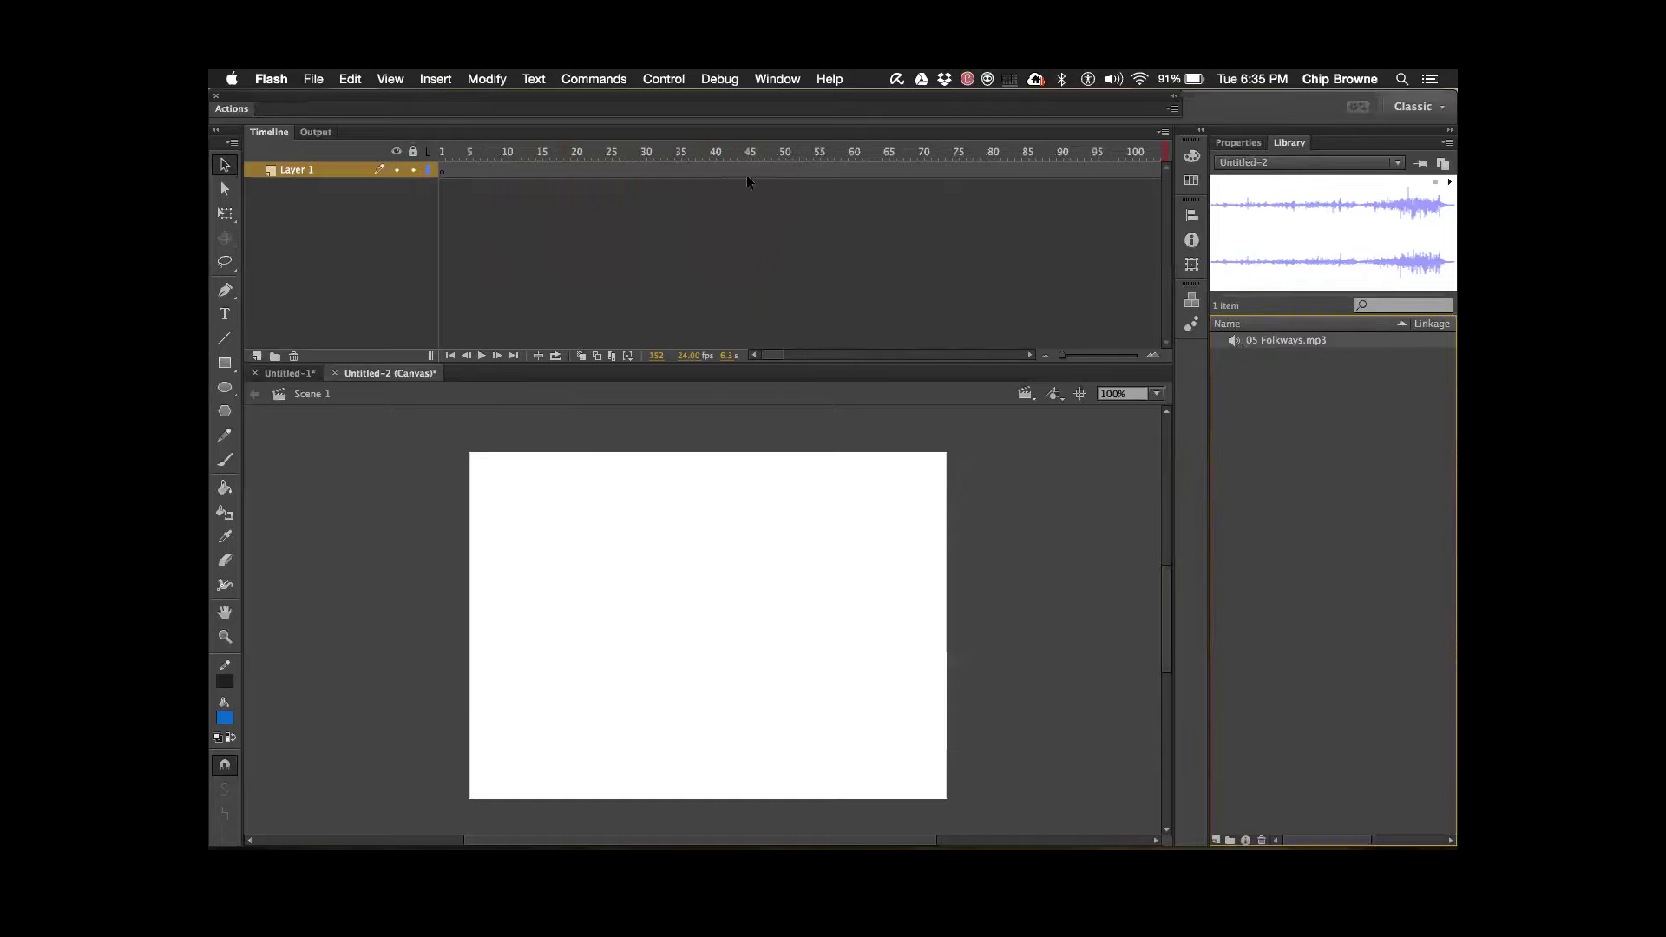
left_click_drag(1262, 344, 841, 524)
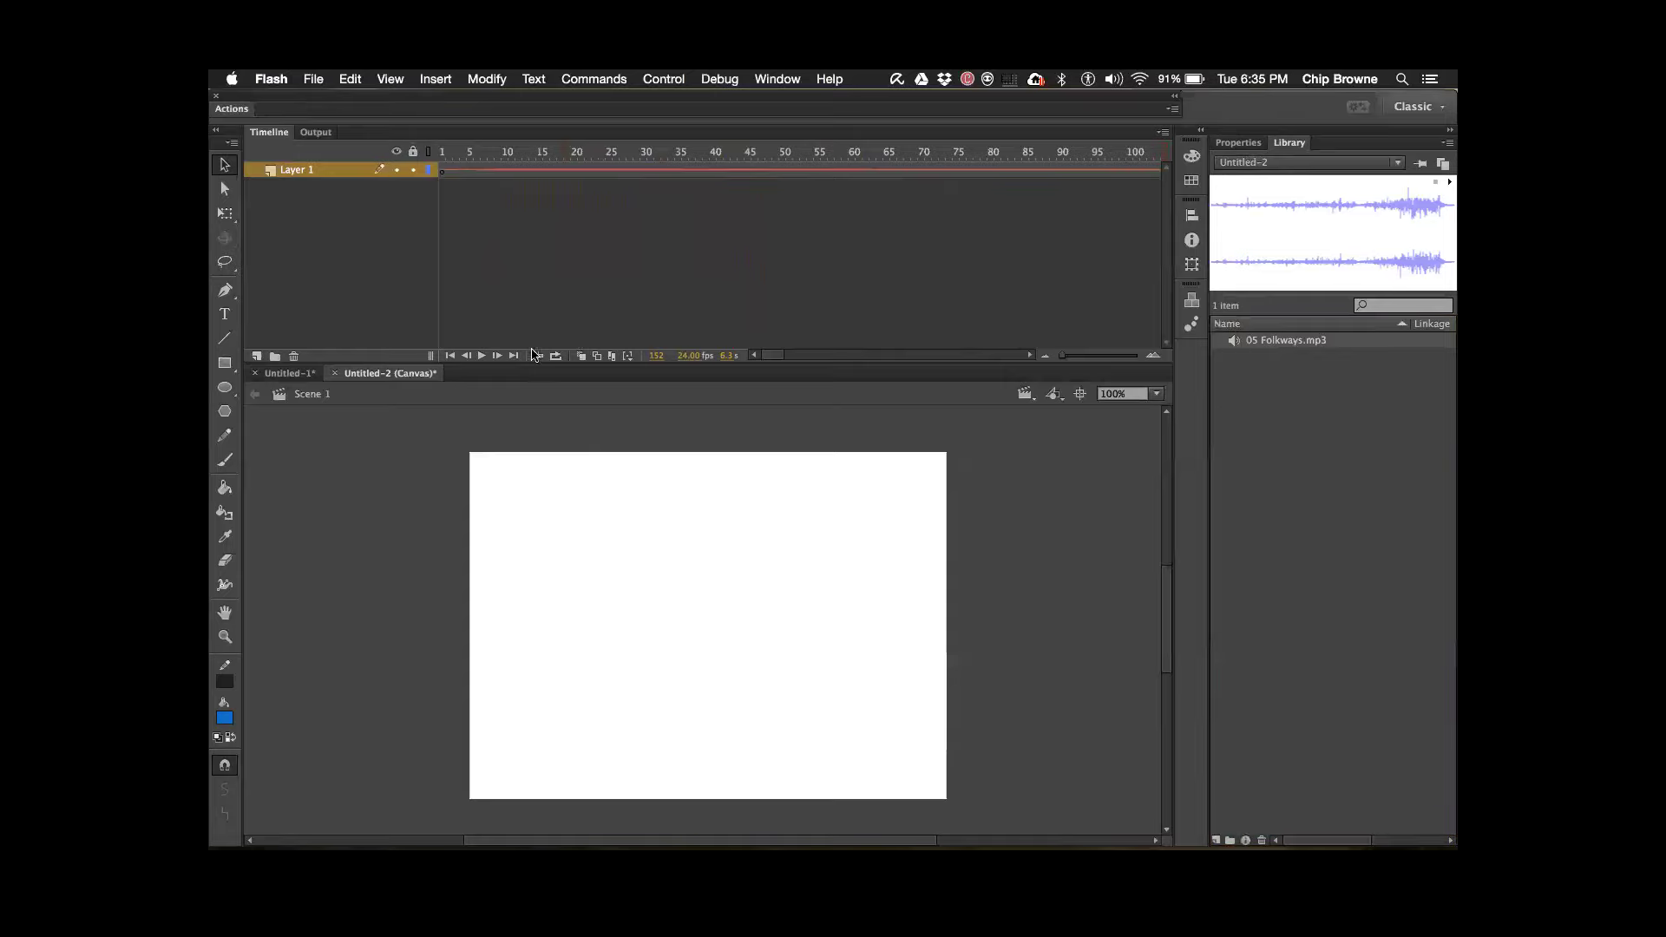
left_click(482, 357)
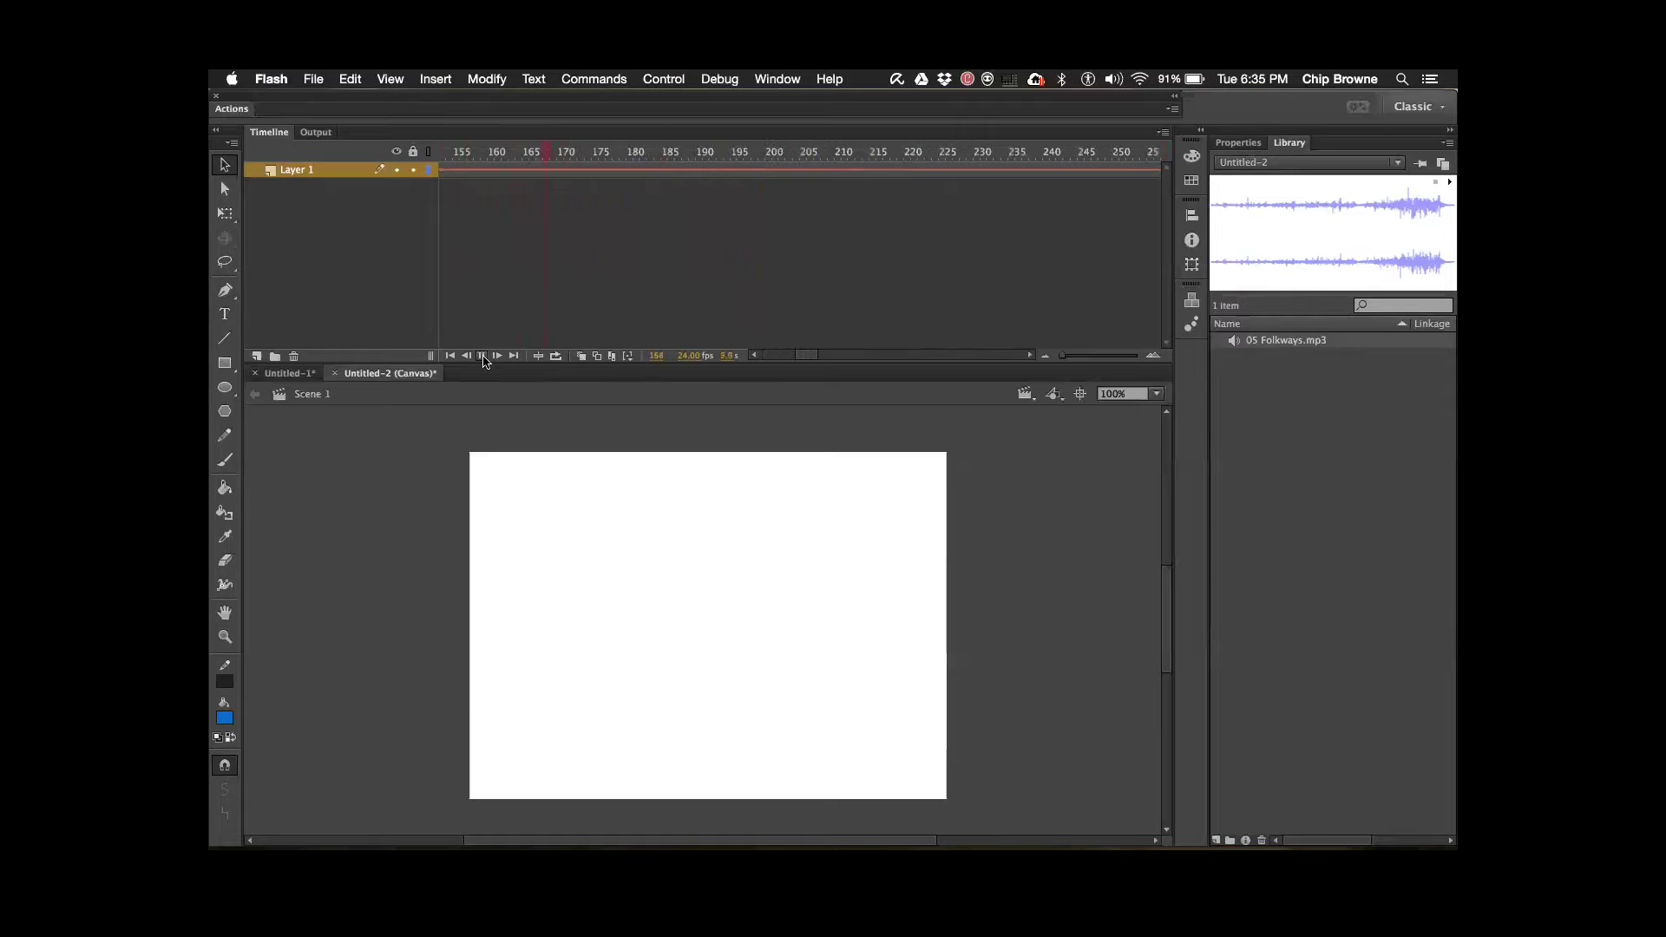
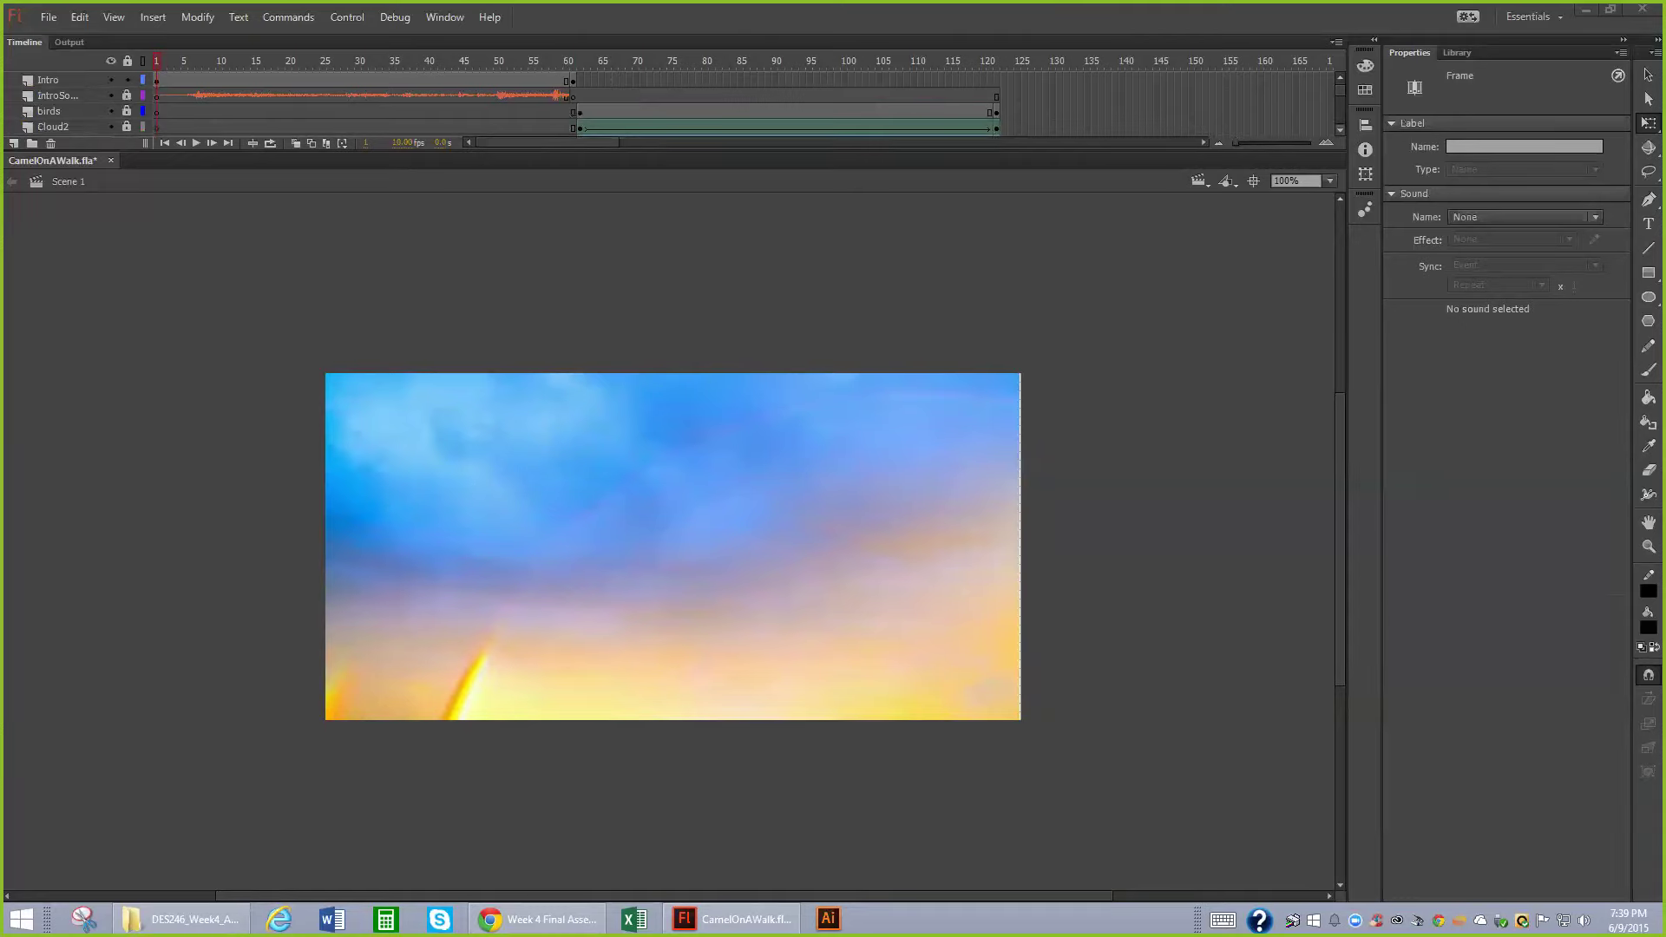
- Inspect the last frames of the Ending layer and the ending sound layer at frame 180 in CamelOnAWalk.fla
scroll(573, 102, "down", 4)
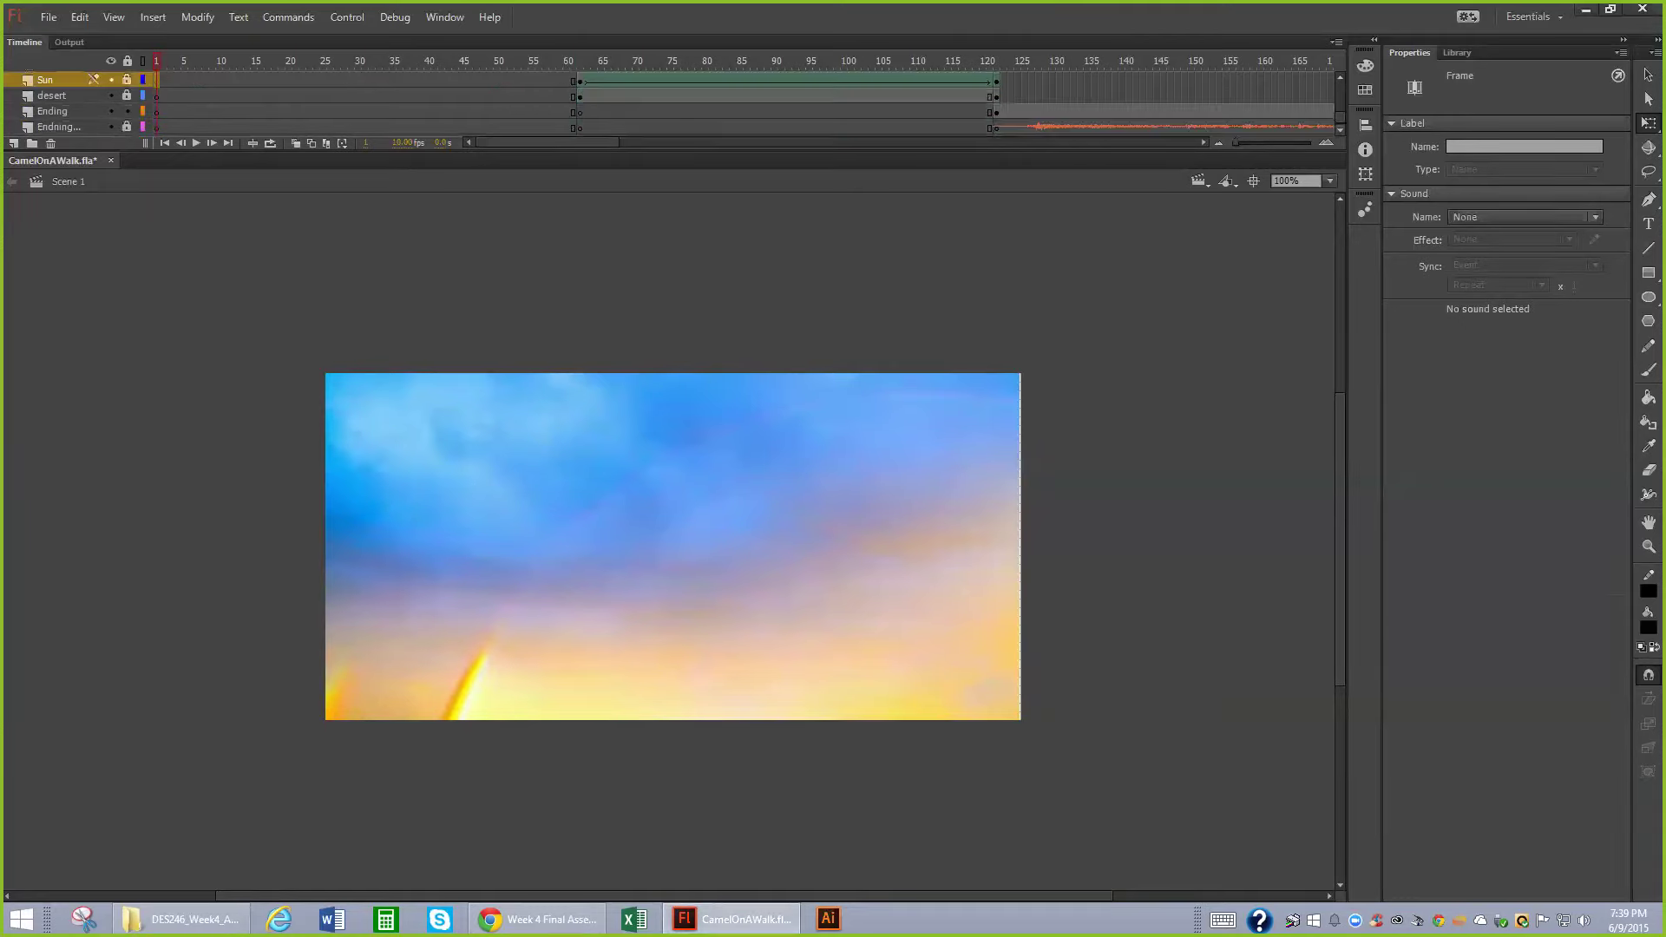
left_click(1200, 142)
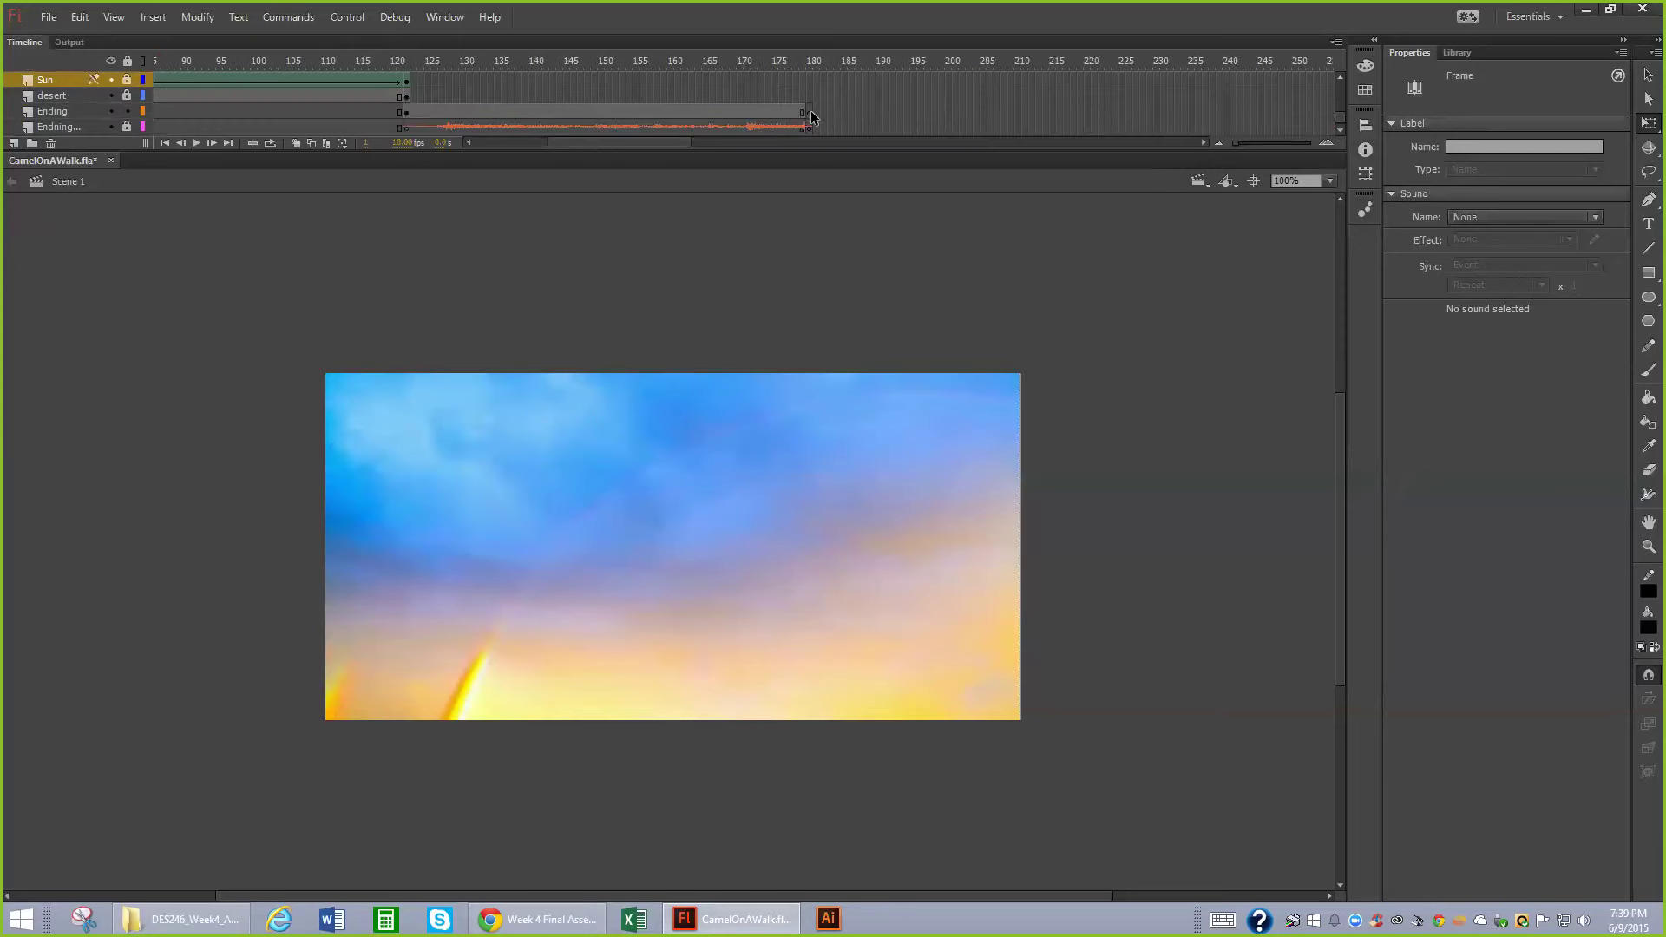
left_click(808, 112)
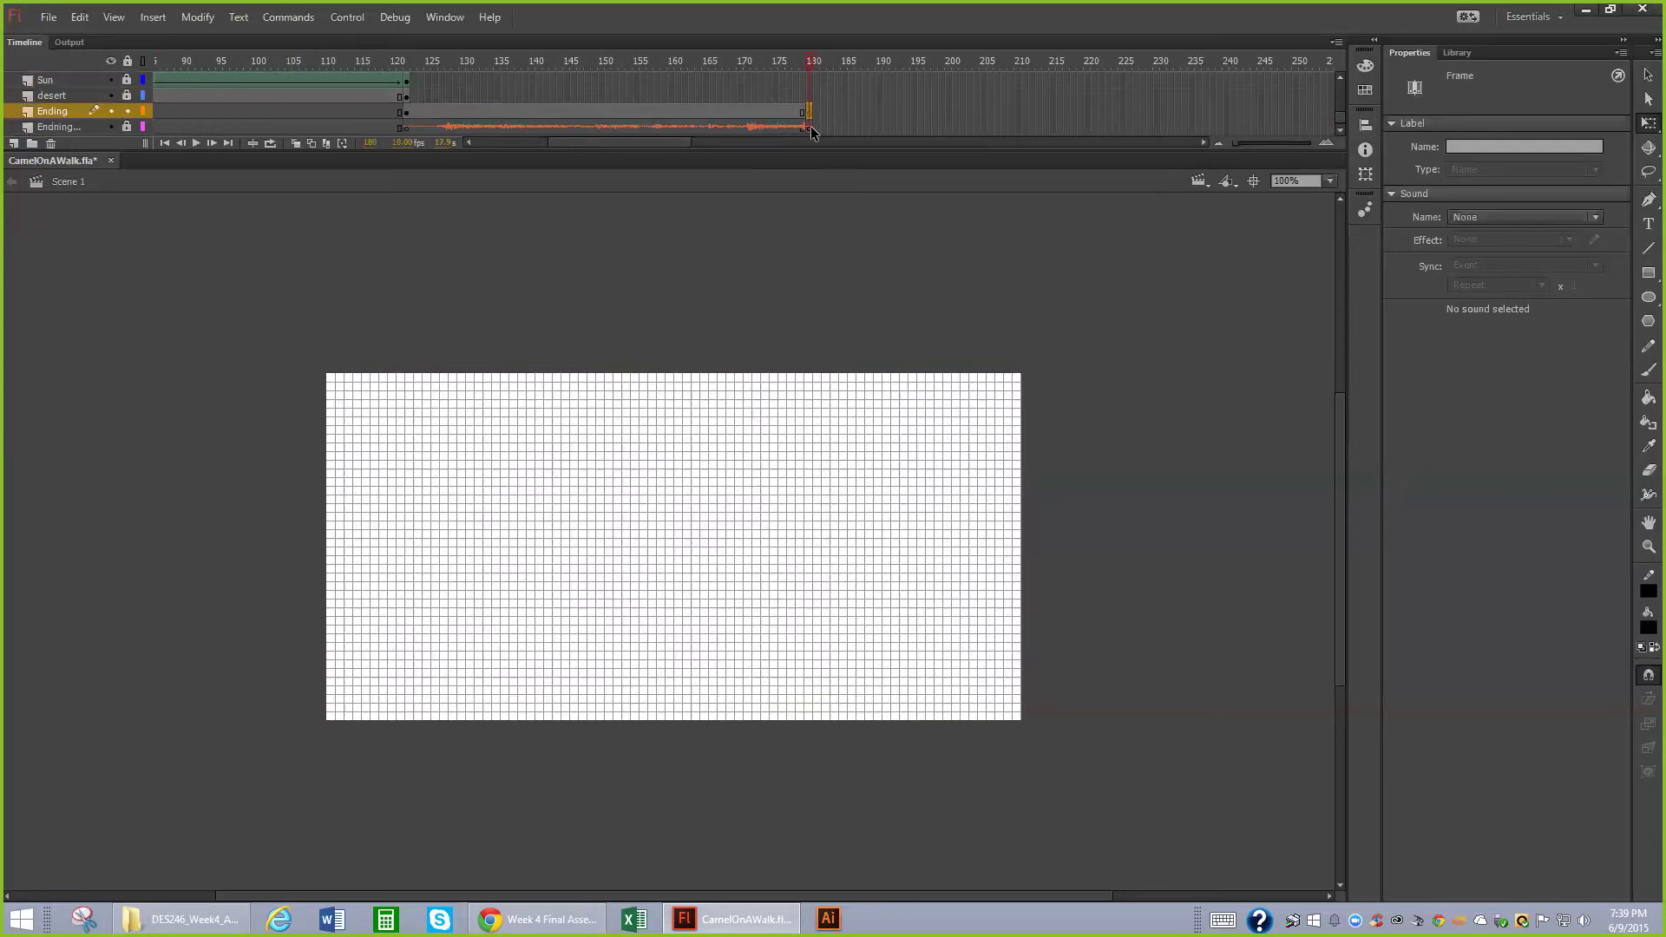
left_click(809, 127)
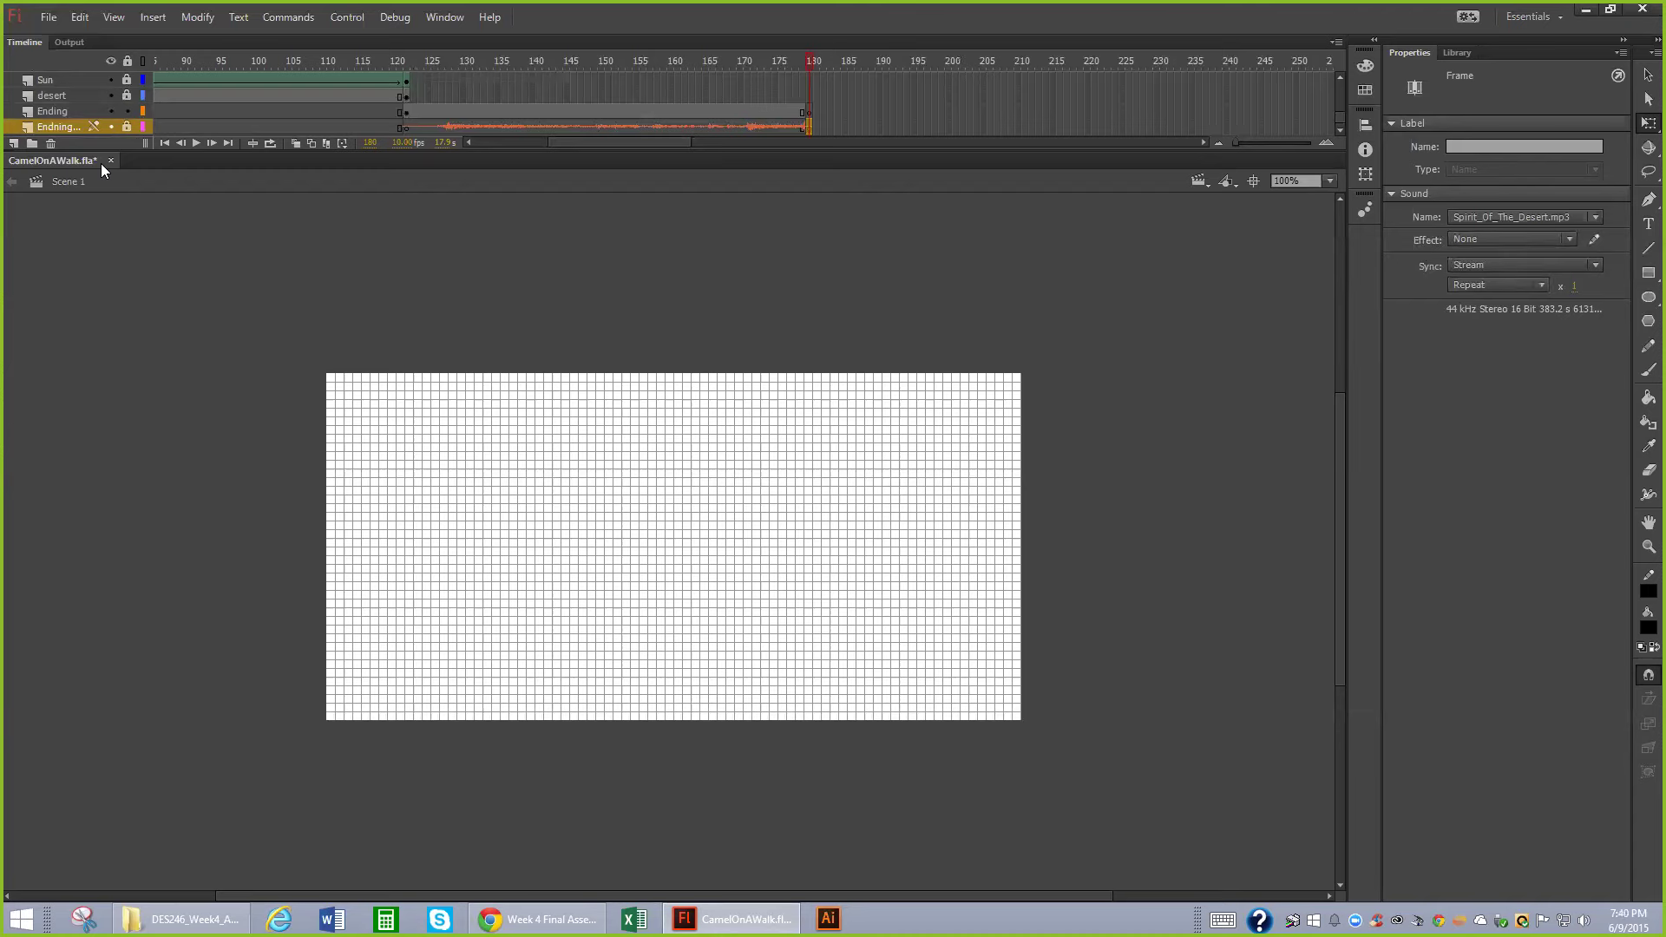
left_click(222, 460)
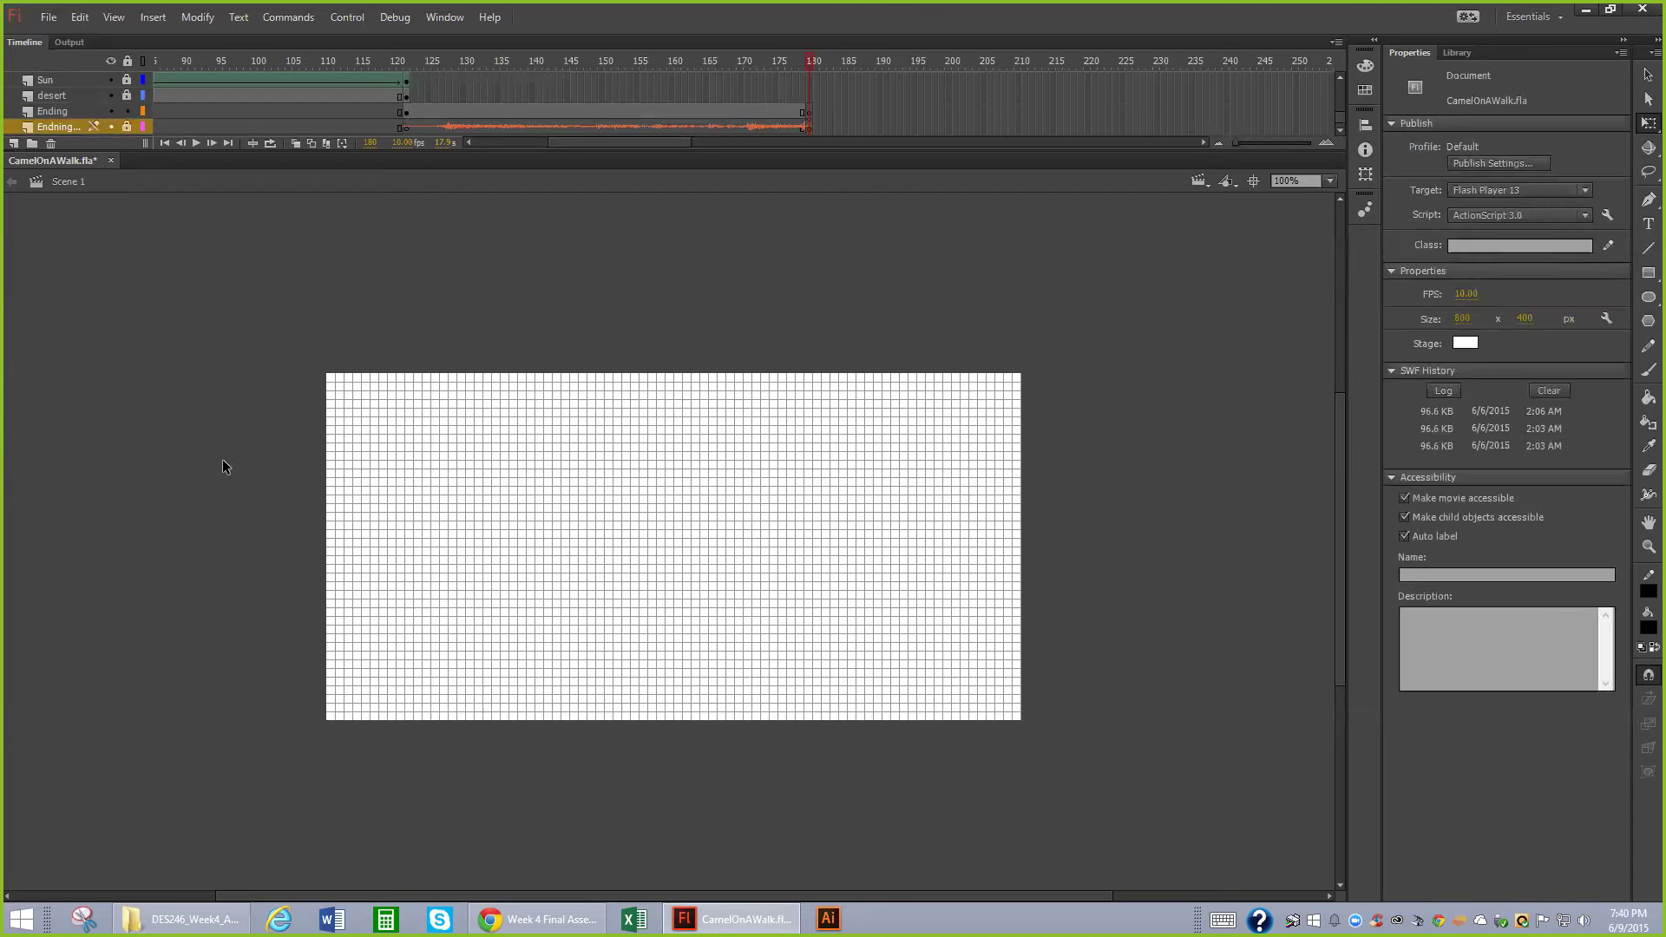
right_click(183, 381)
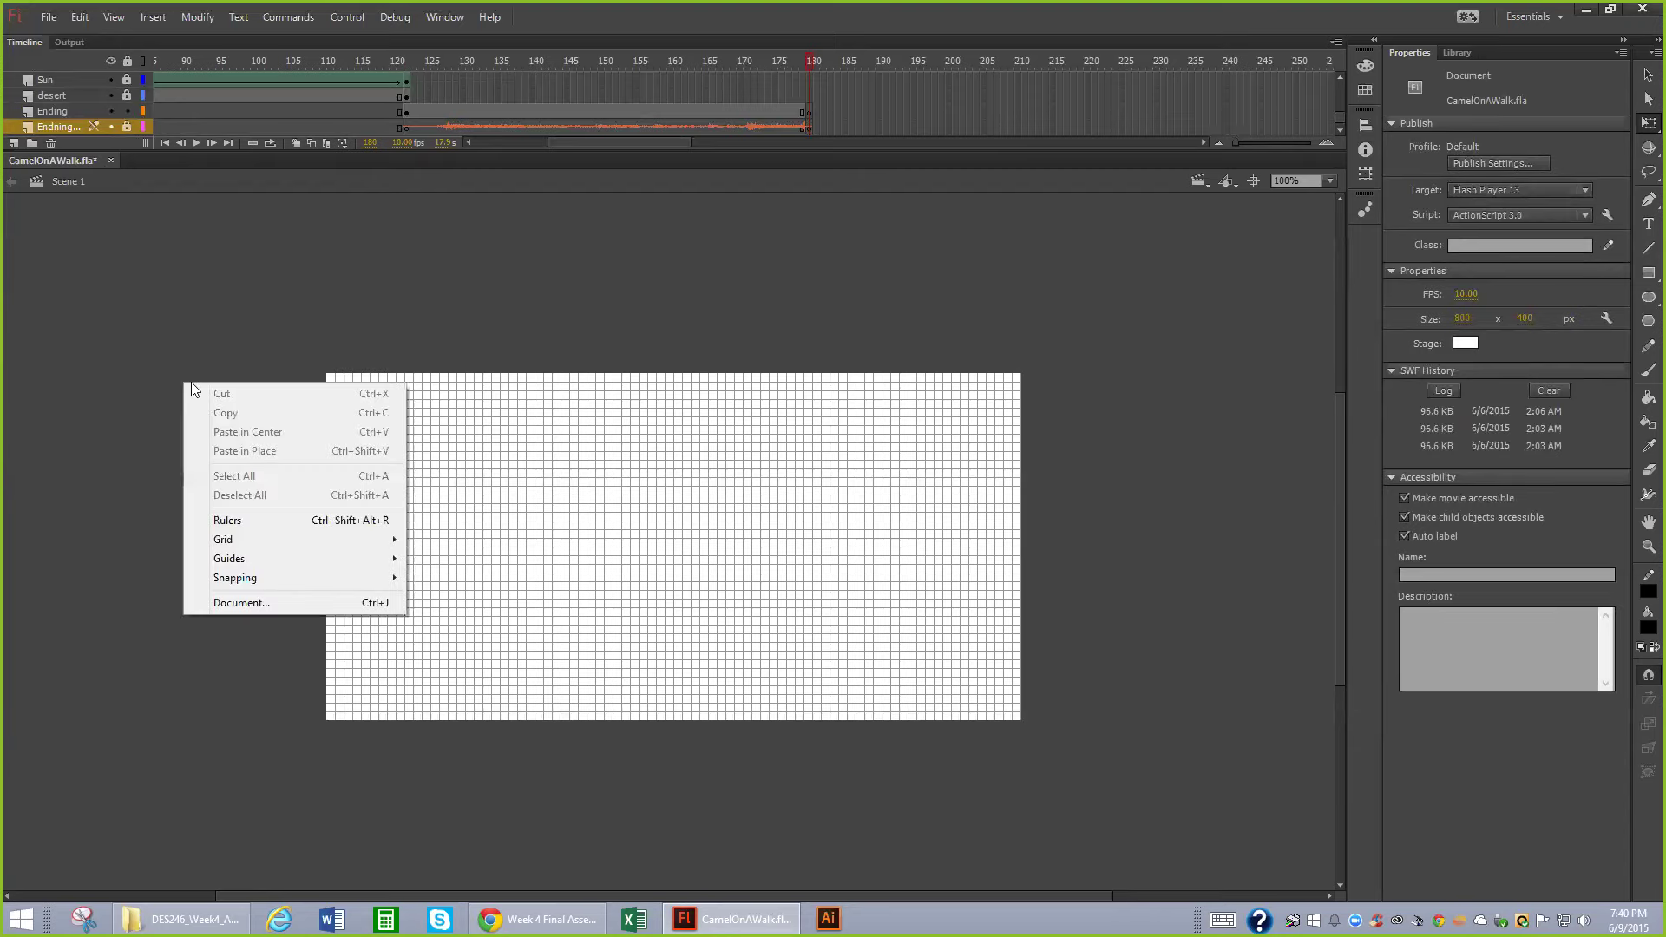
left_click(203, 290)
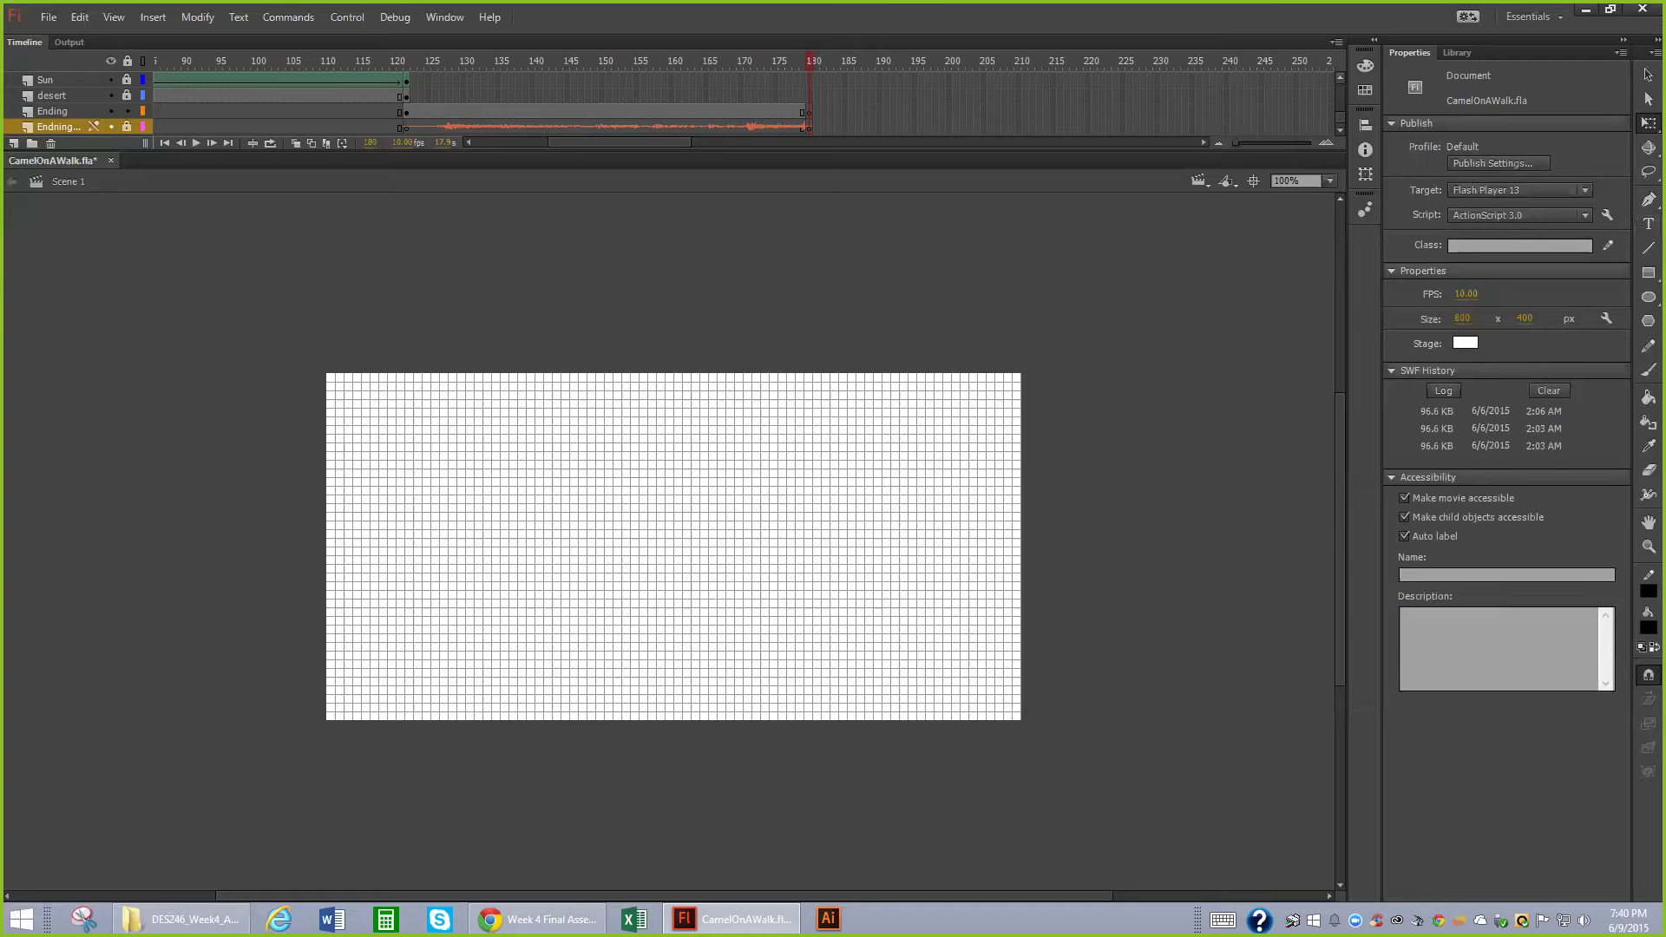
- Add a new layer at the very top of the layer stack and name it Actions
scroll(278, 102, "up", 5)
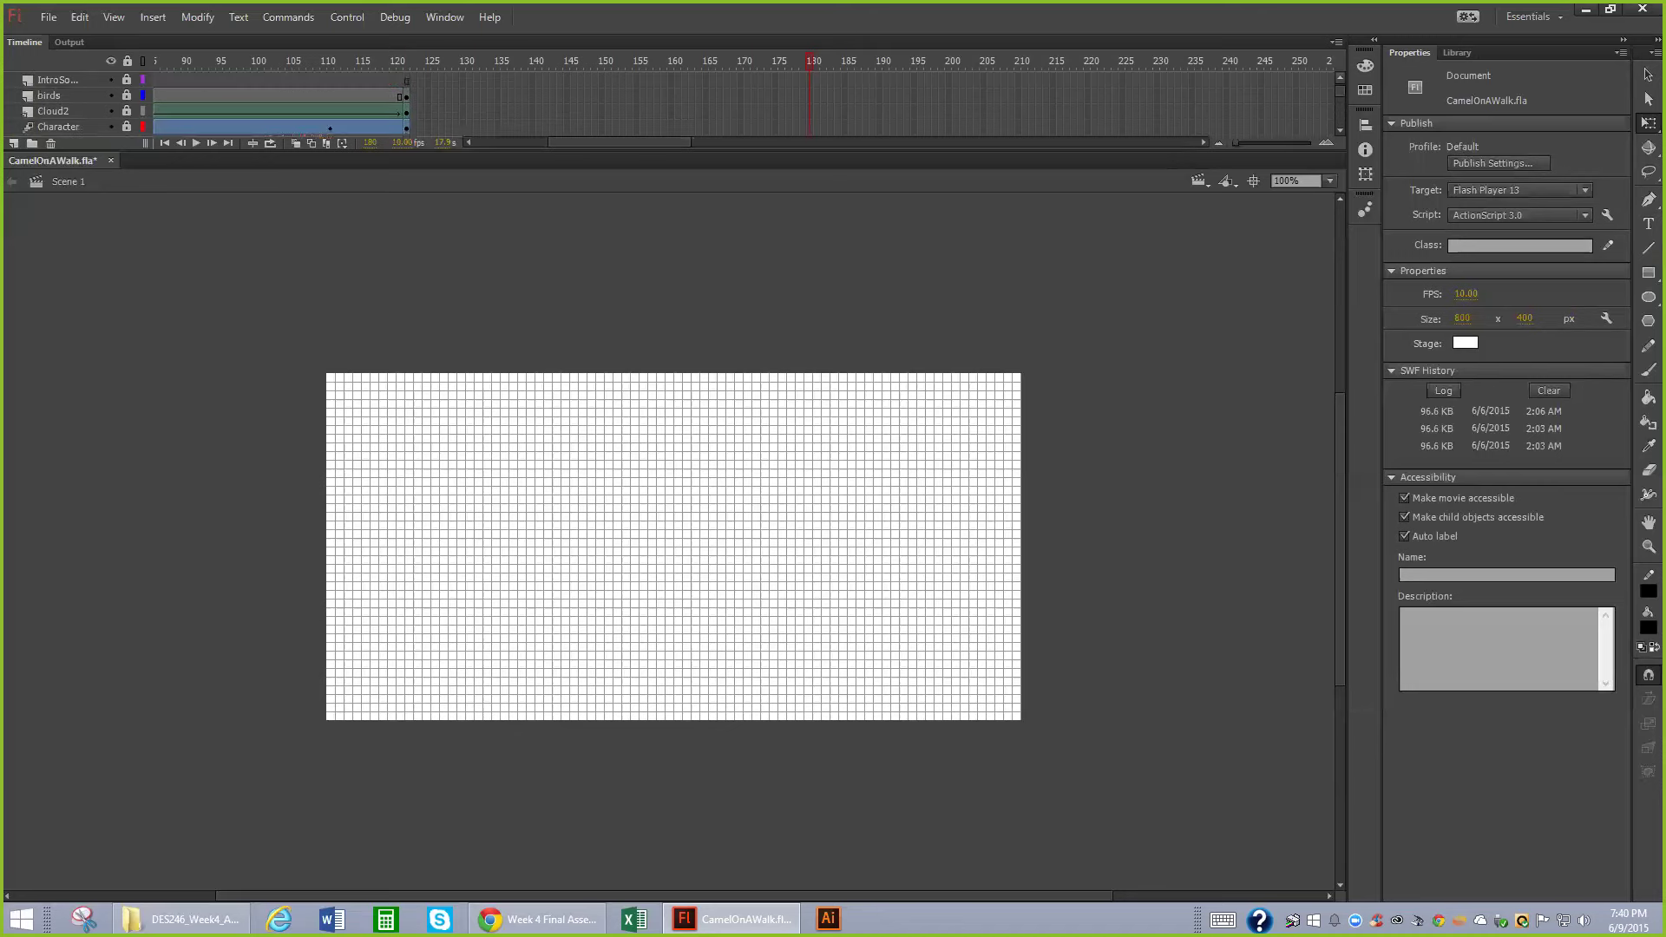
scroll(277, 103, "up", 1)
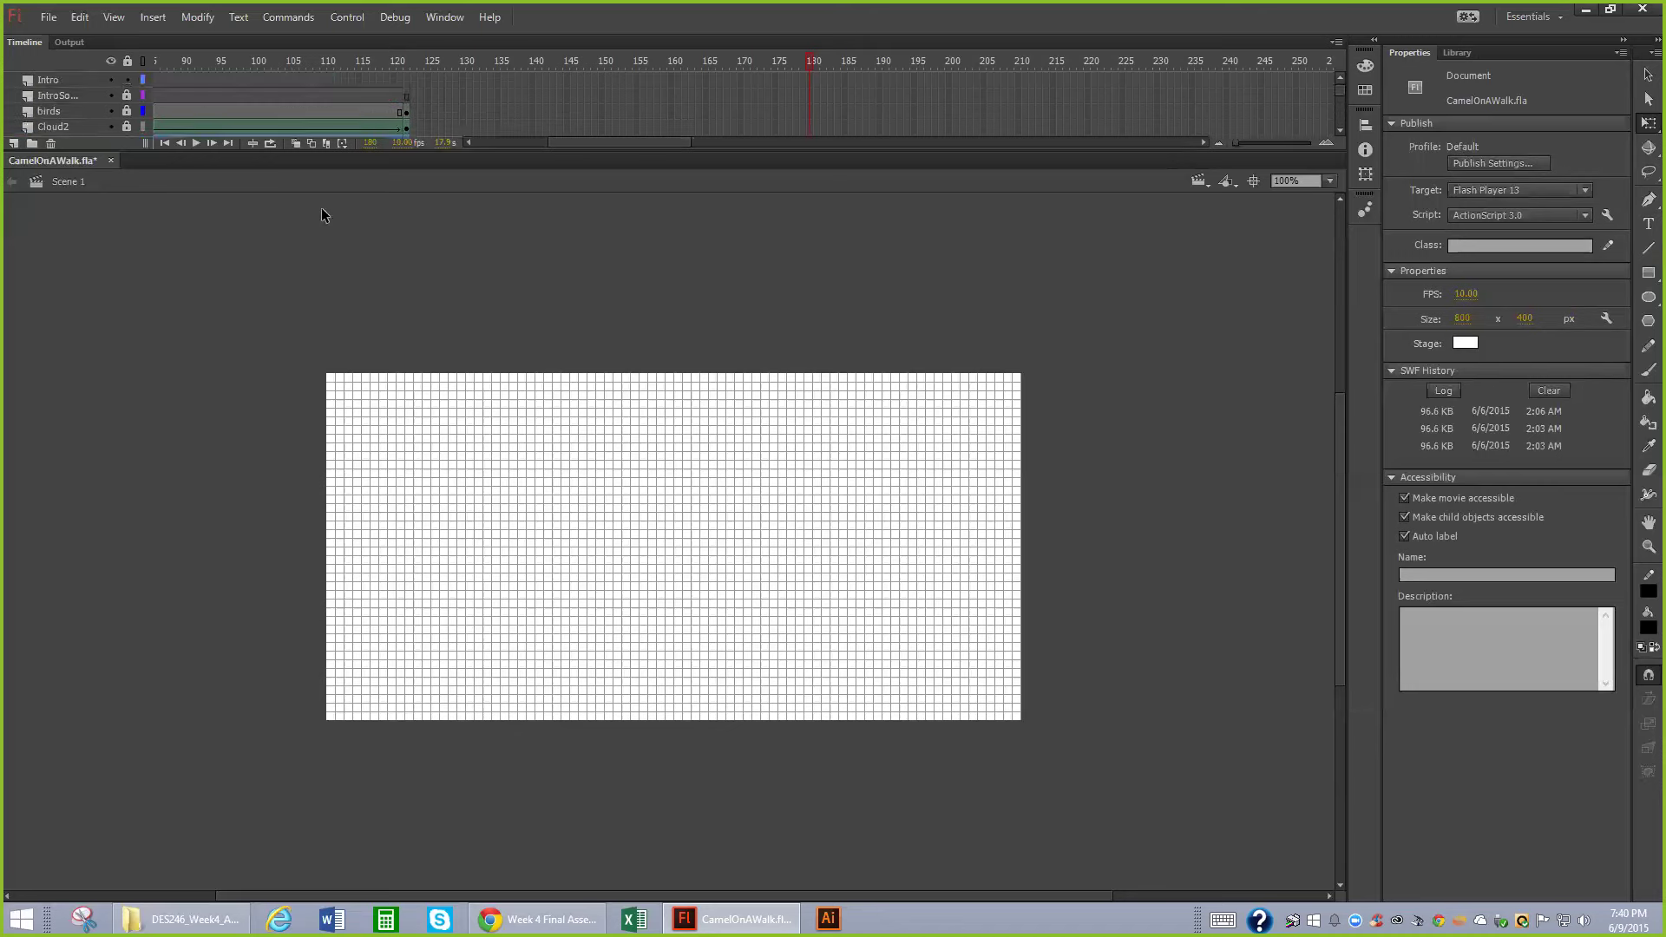
left_click(13, 143)
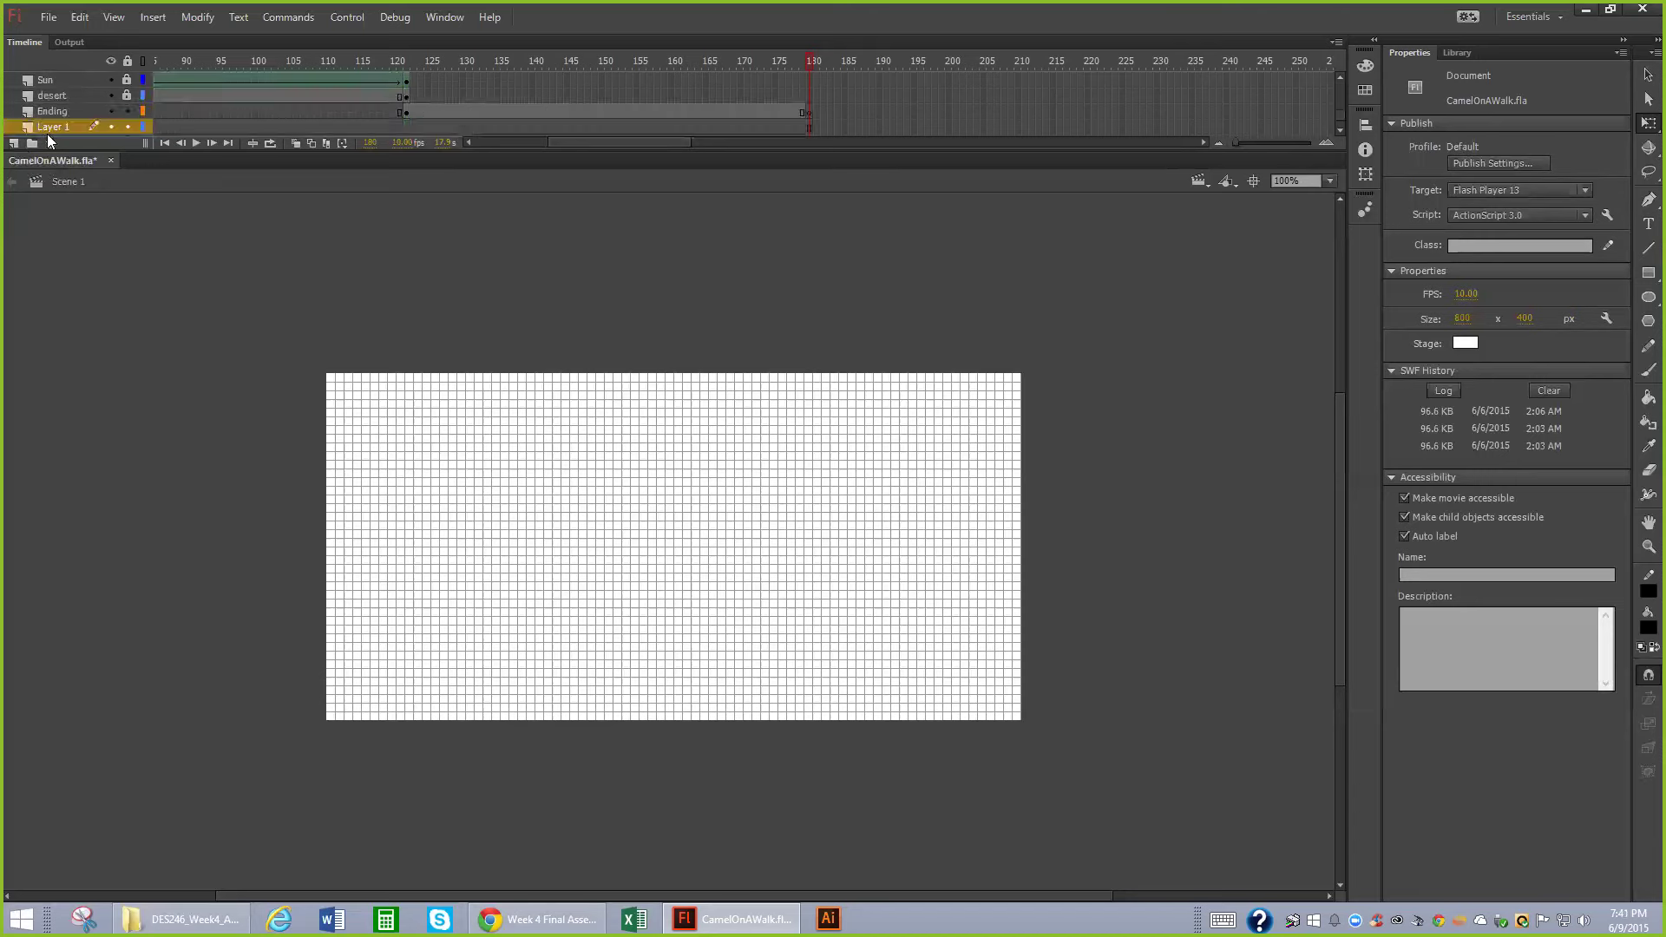
left_click_drag(49, 125, 53, 62)
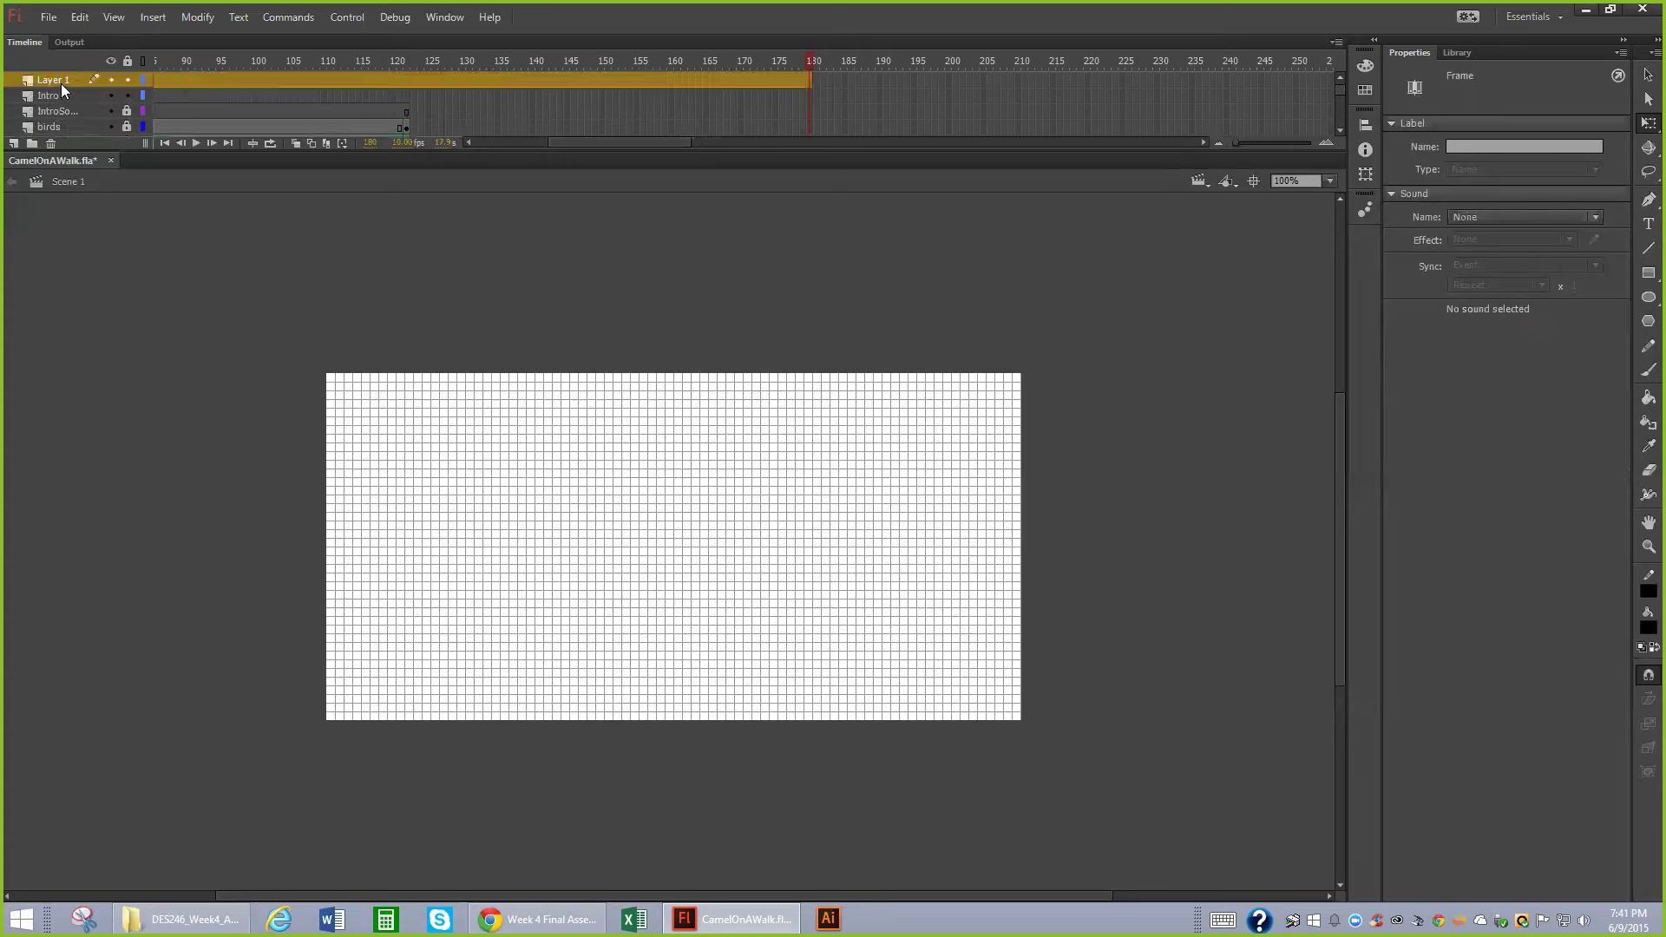
type("Actions")
key("Return")
left_click(835, 288)
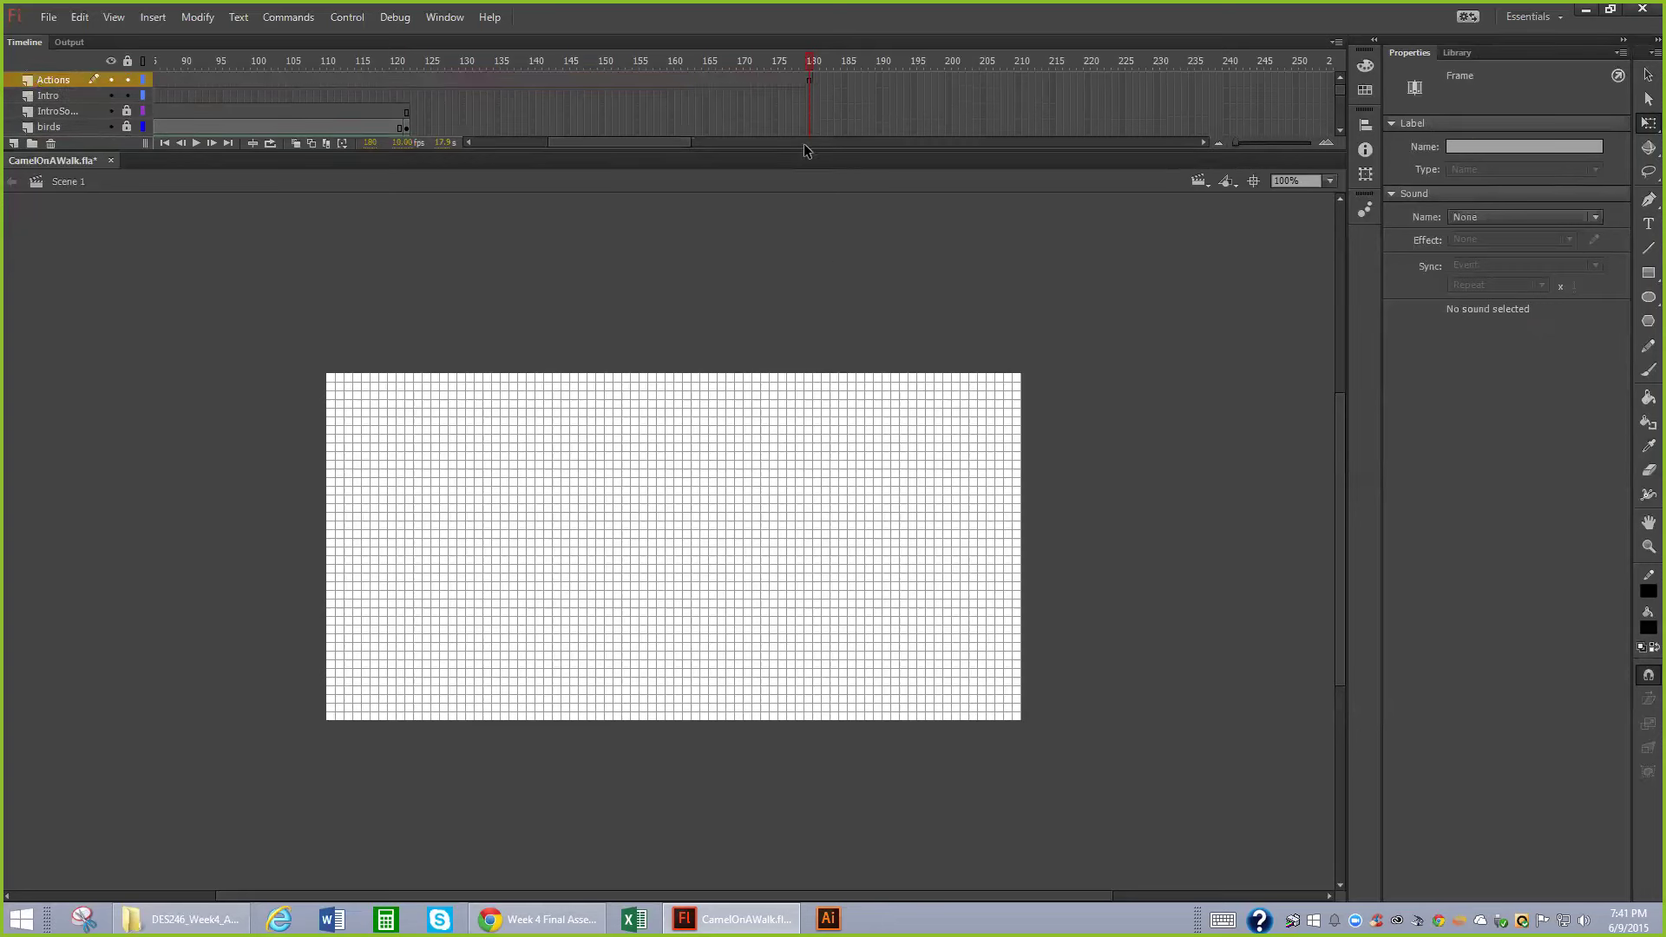
- Add the ActionScript Timeline Navigation snippet "Stop at this Frame" to frame 180 of the Actions layer
left_click(809, 80)
left_click(446, 24)
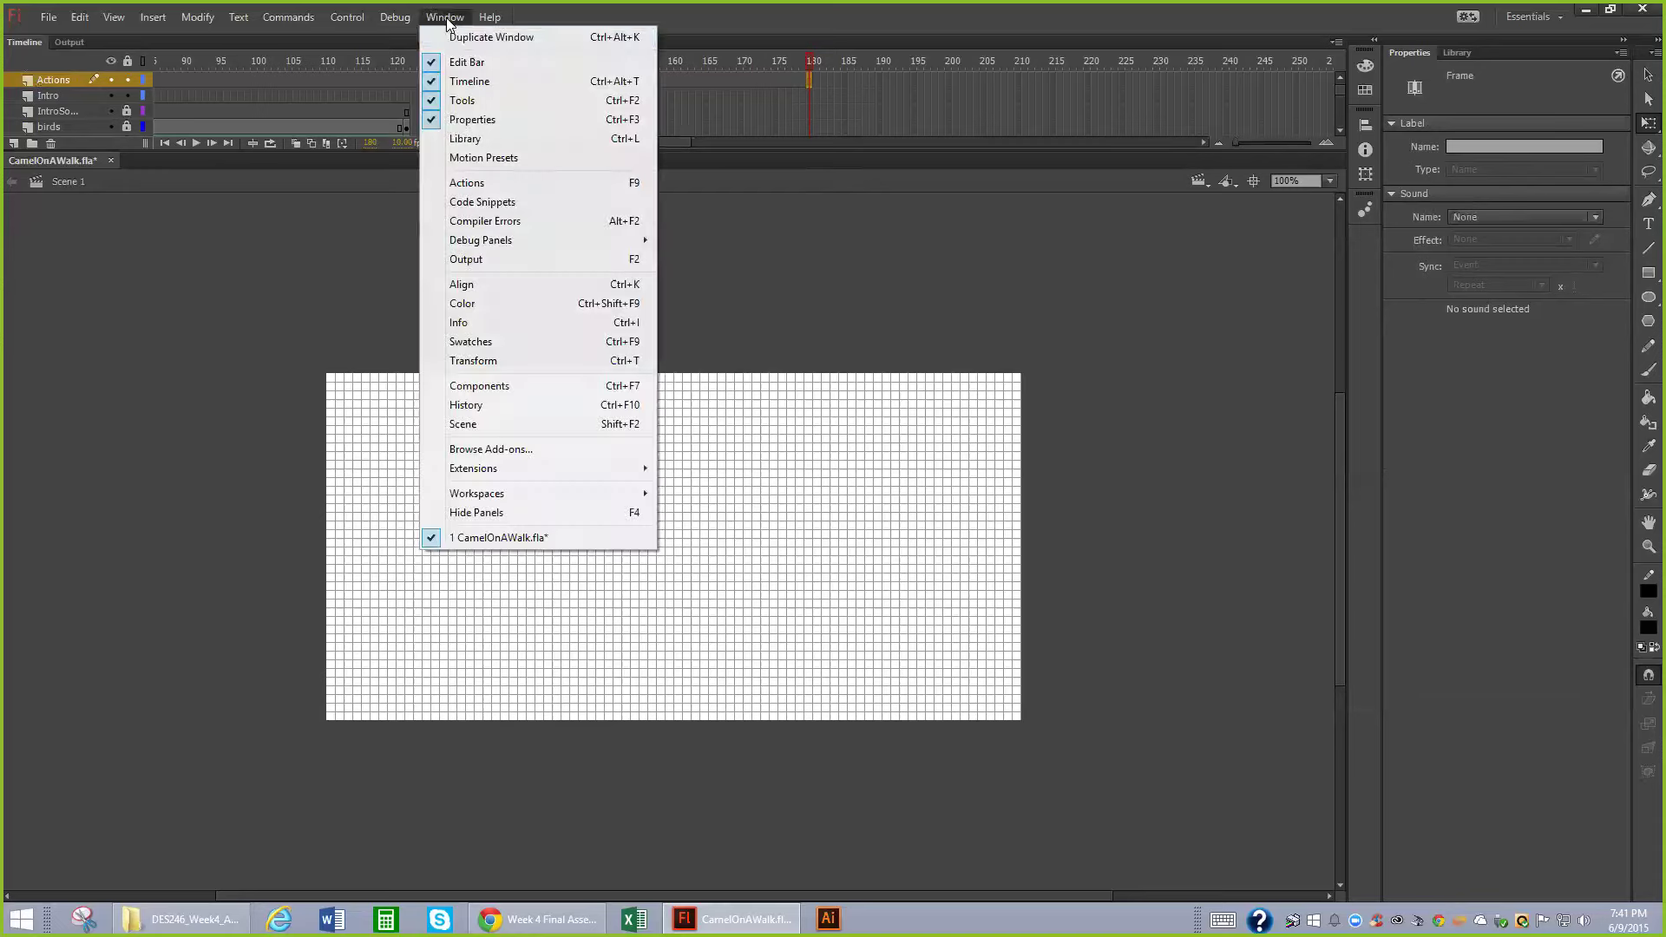
left_click(515, 201)
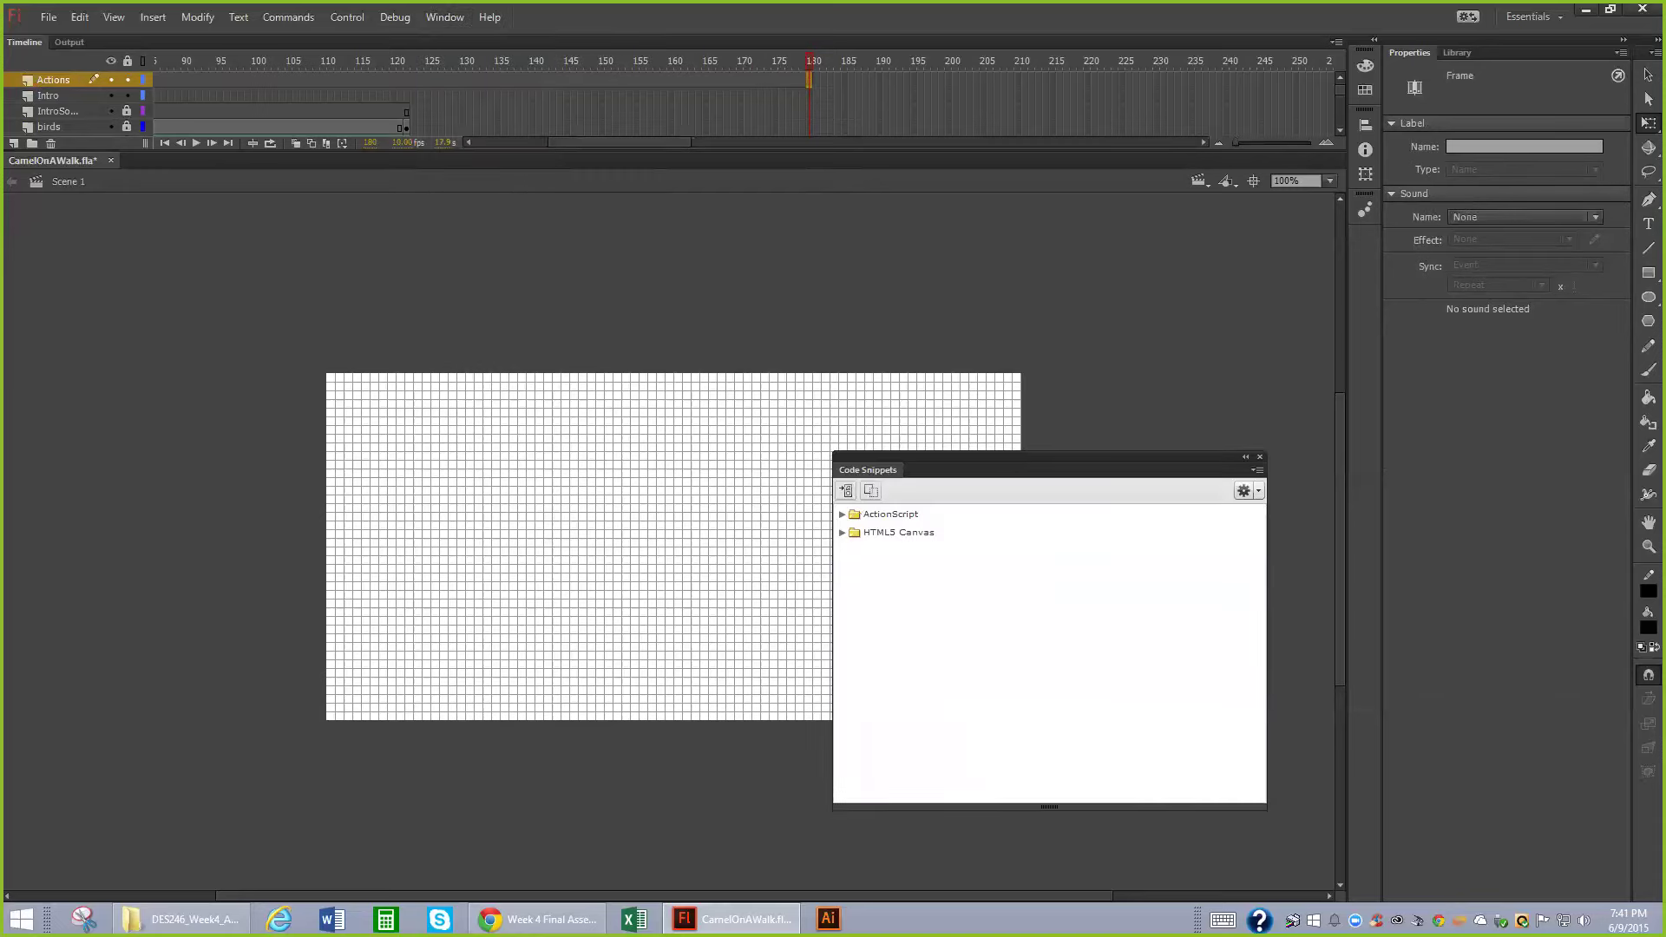
left_click(842, 515)
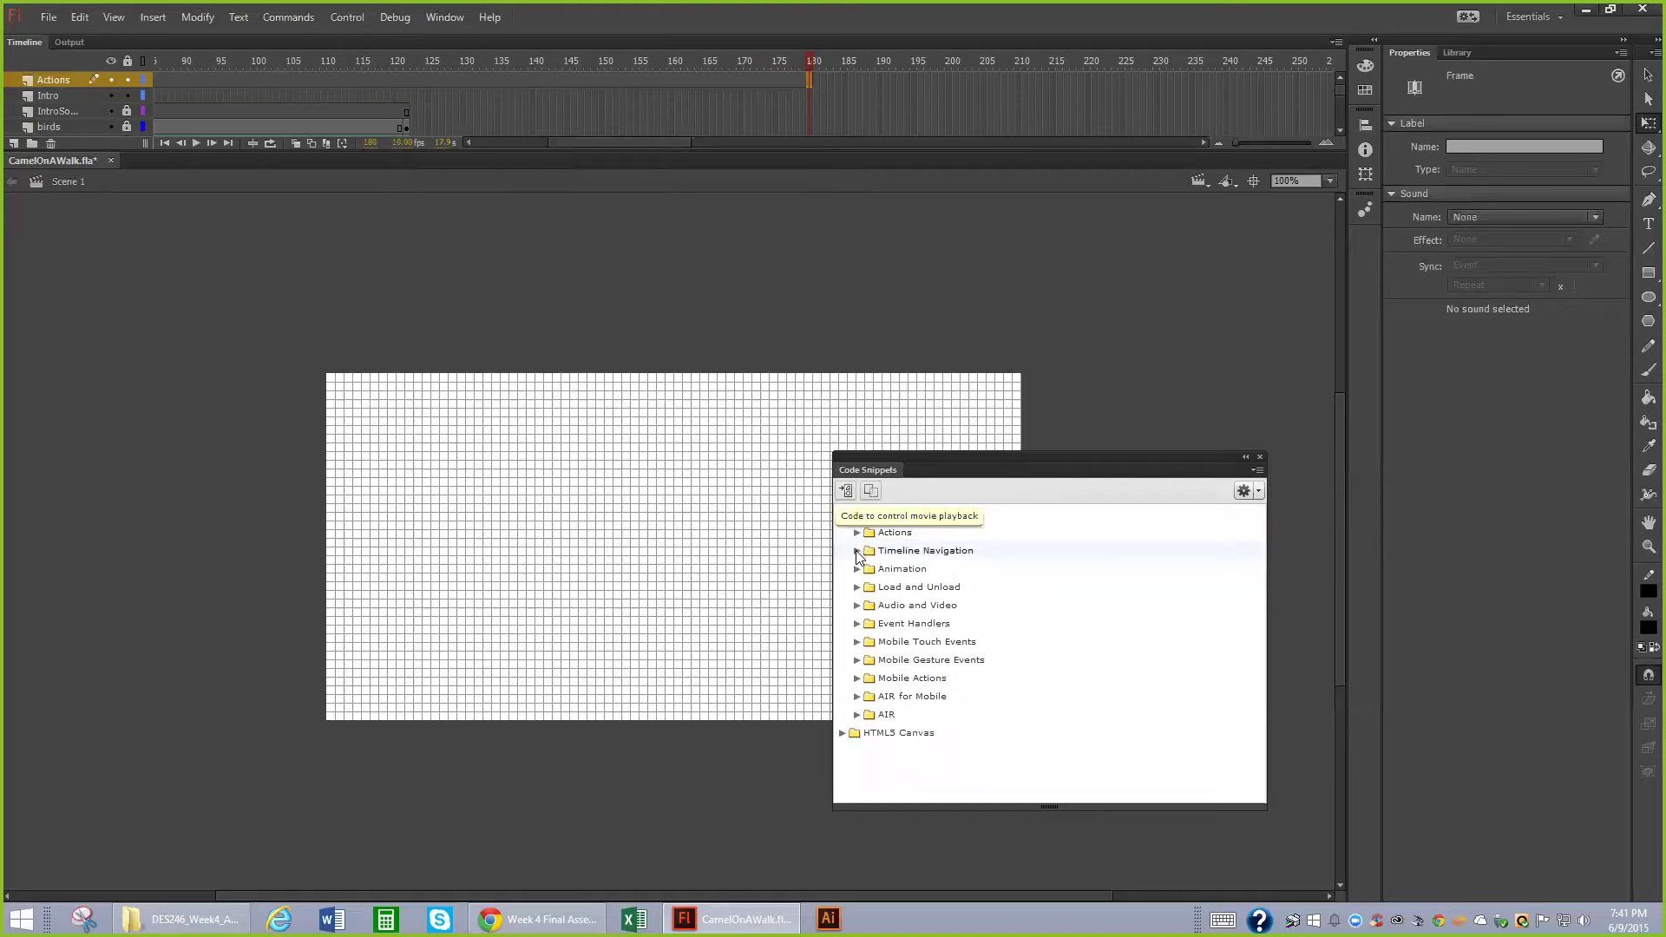
left_click(856, 550)
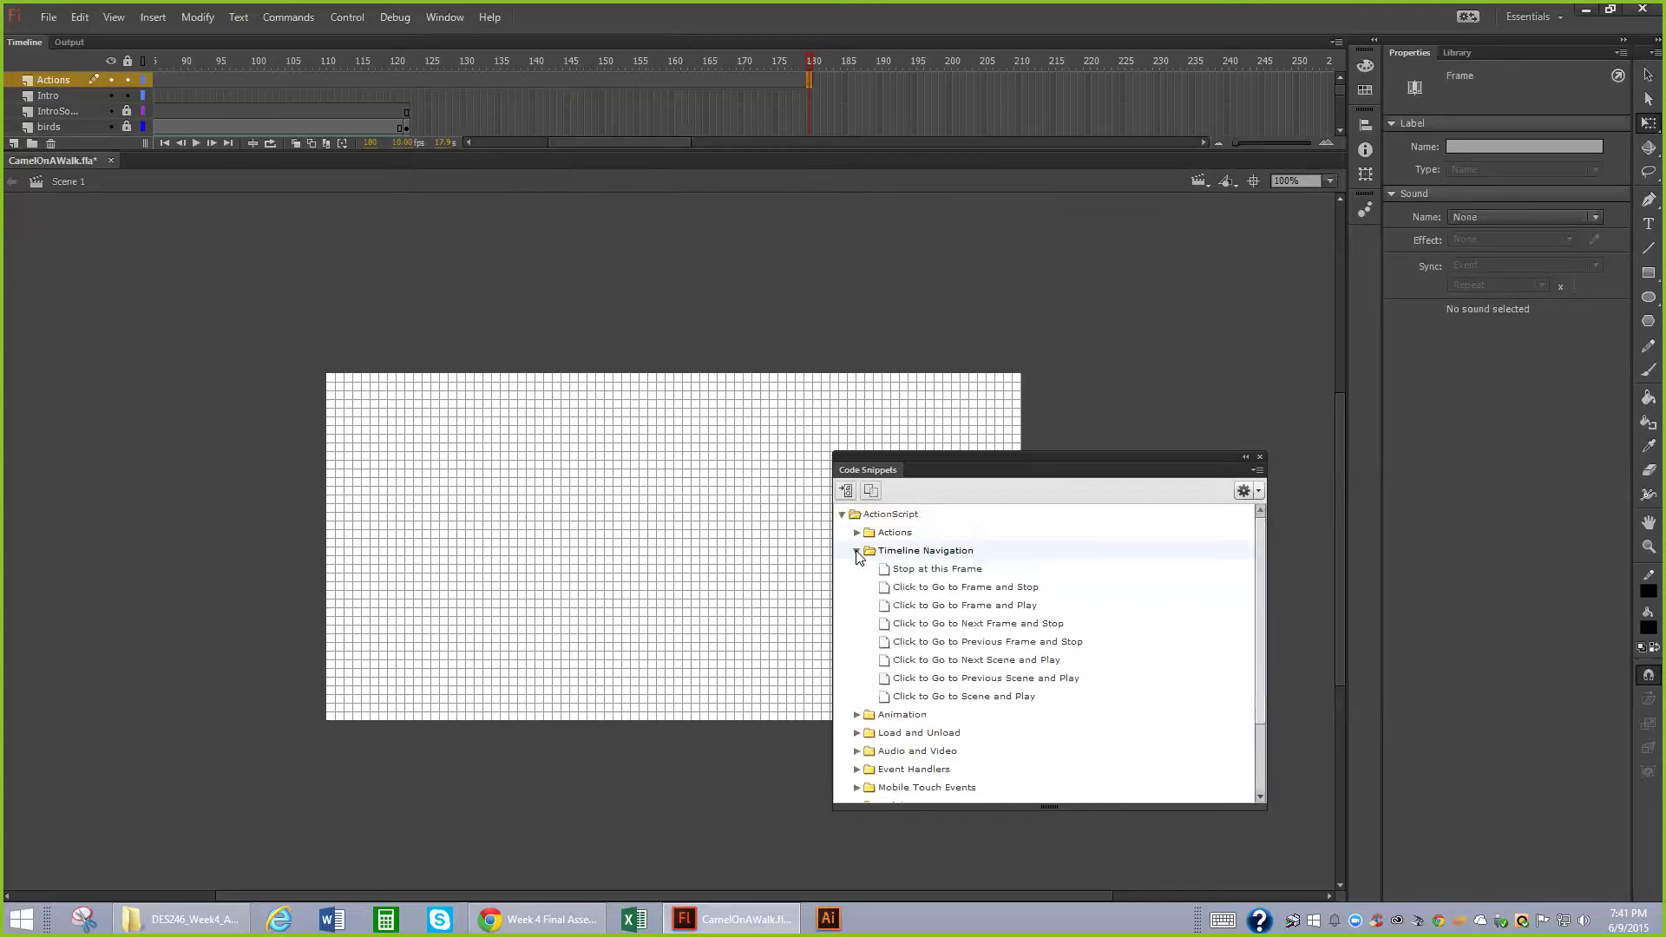
double_click(925, 569)
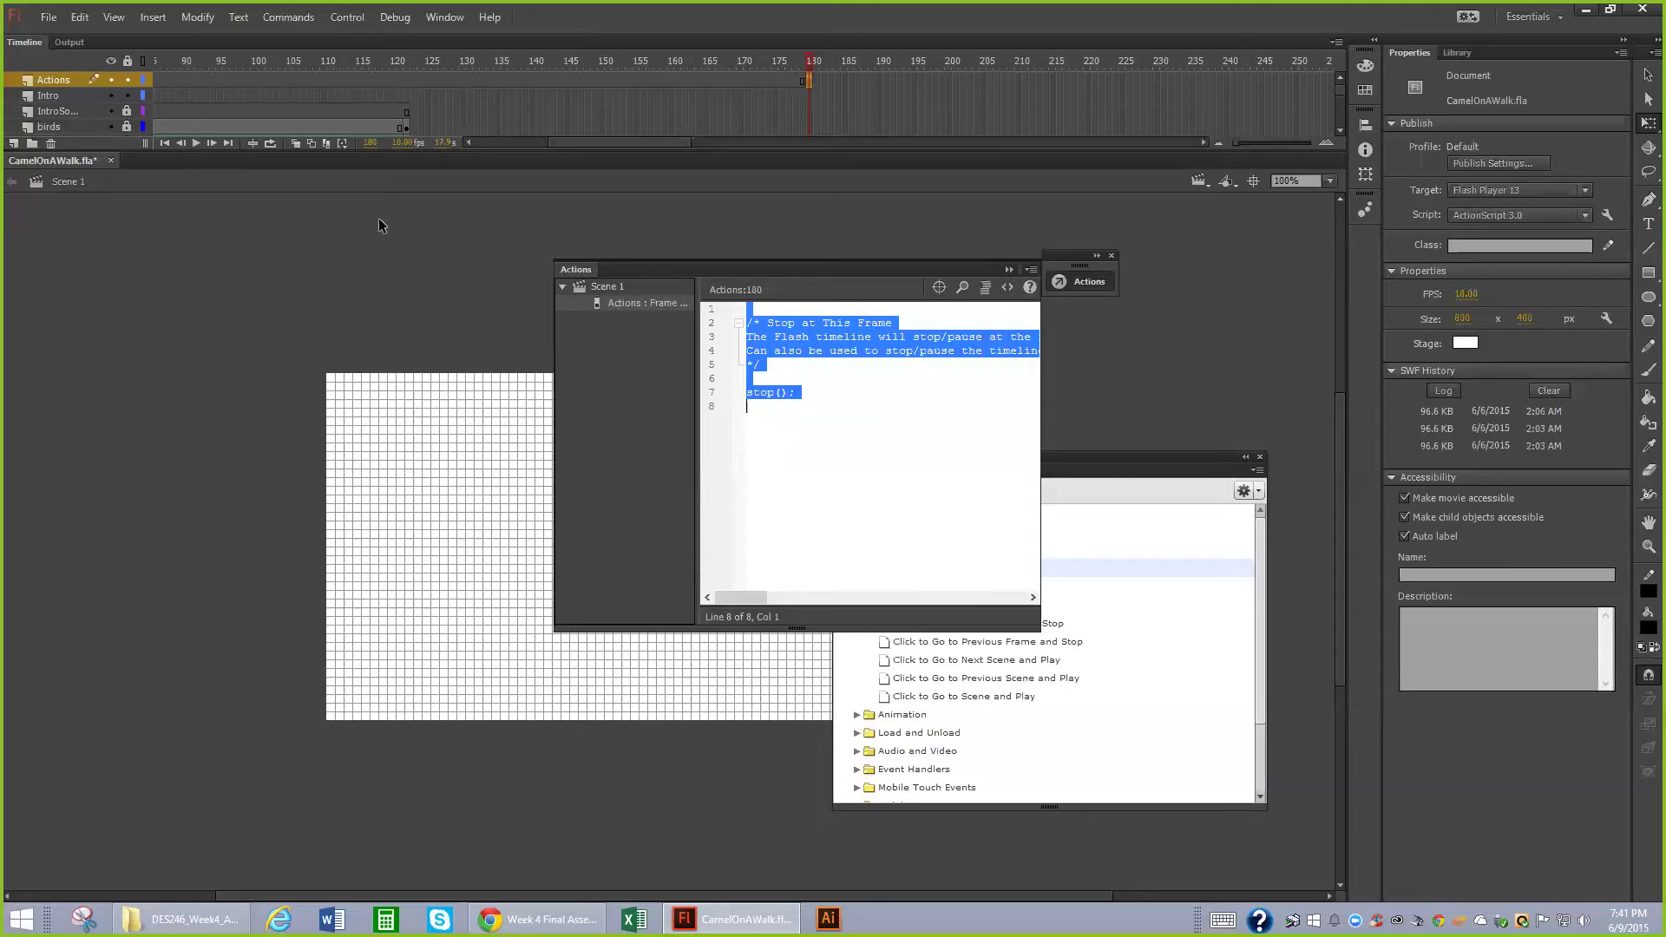
- Save CamelOnAWalk.fla, test the movie and close the test window
left_click(43, 19)
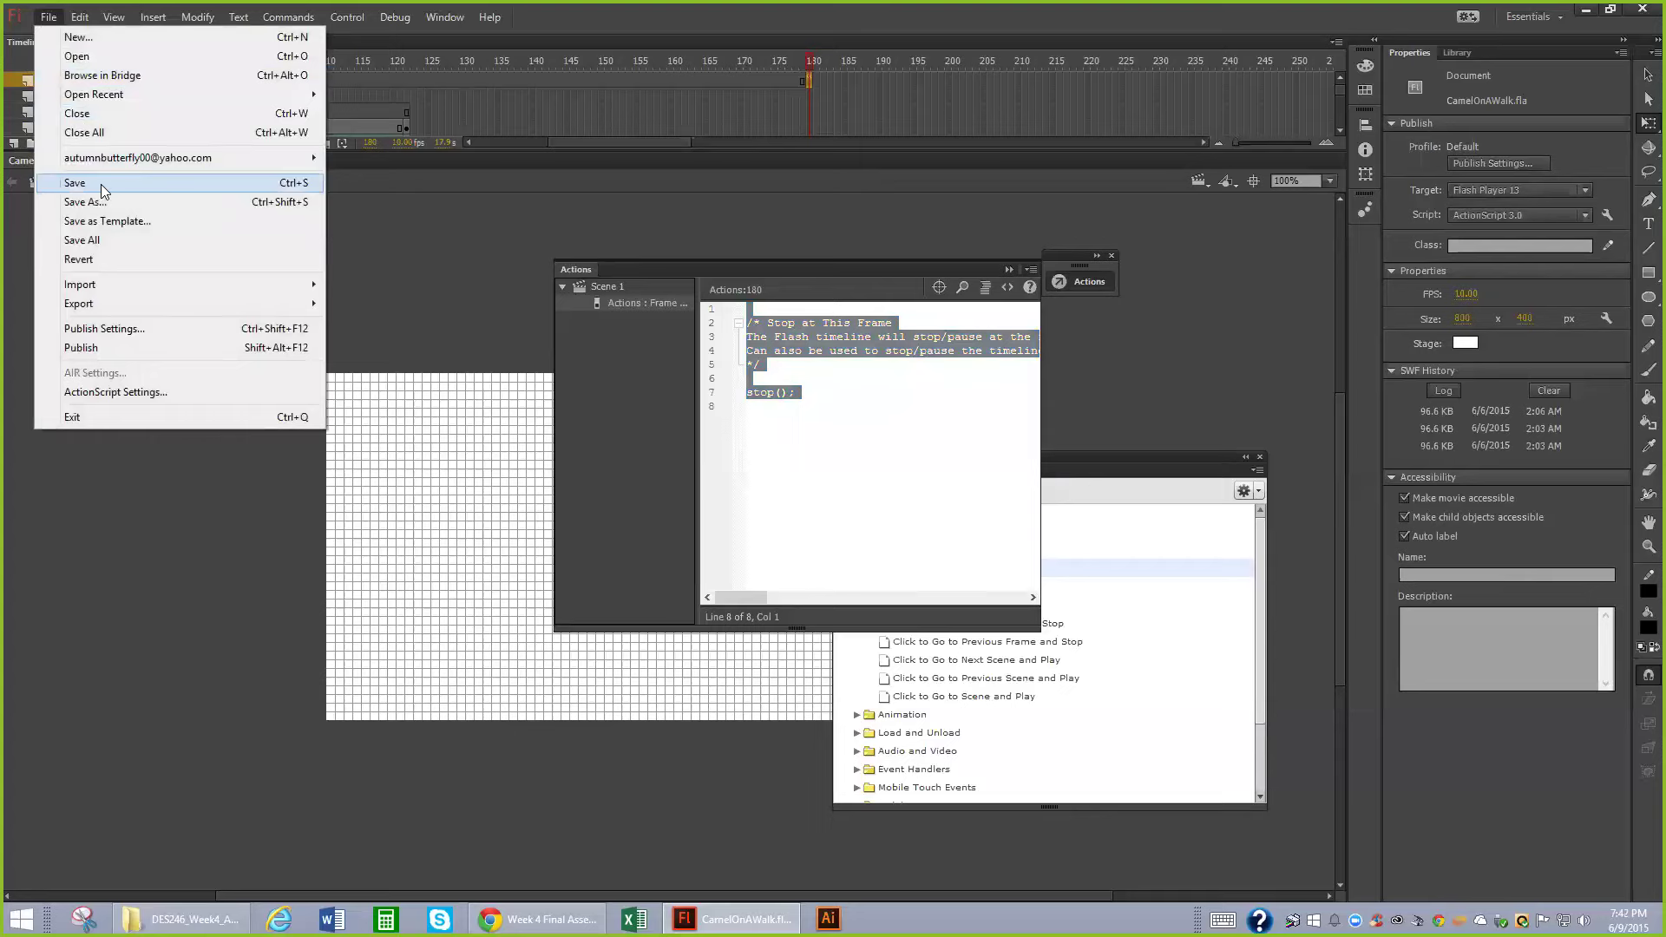
left_click(103, 189)
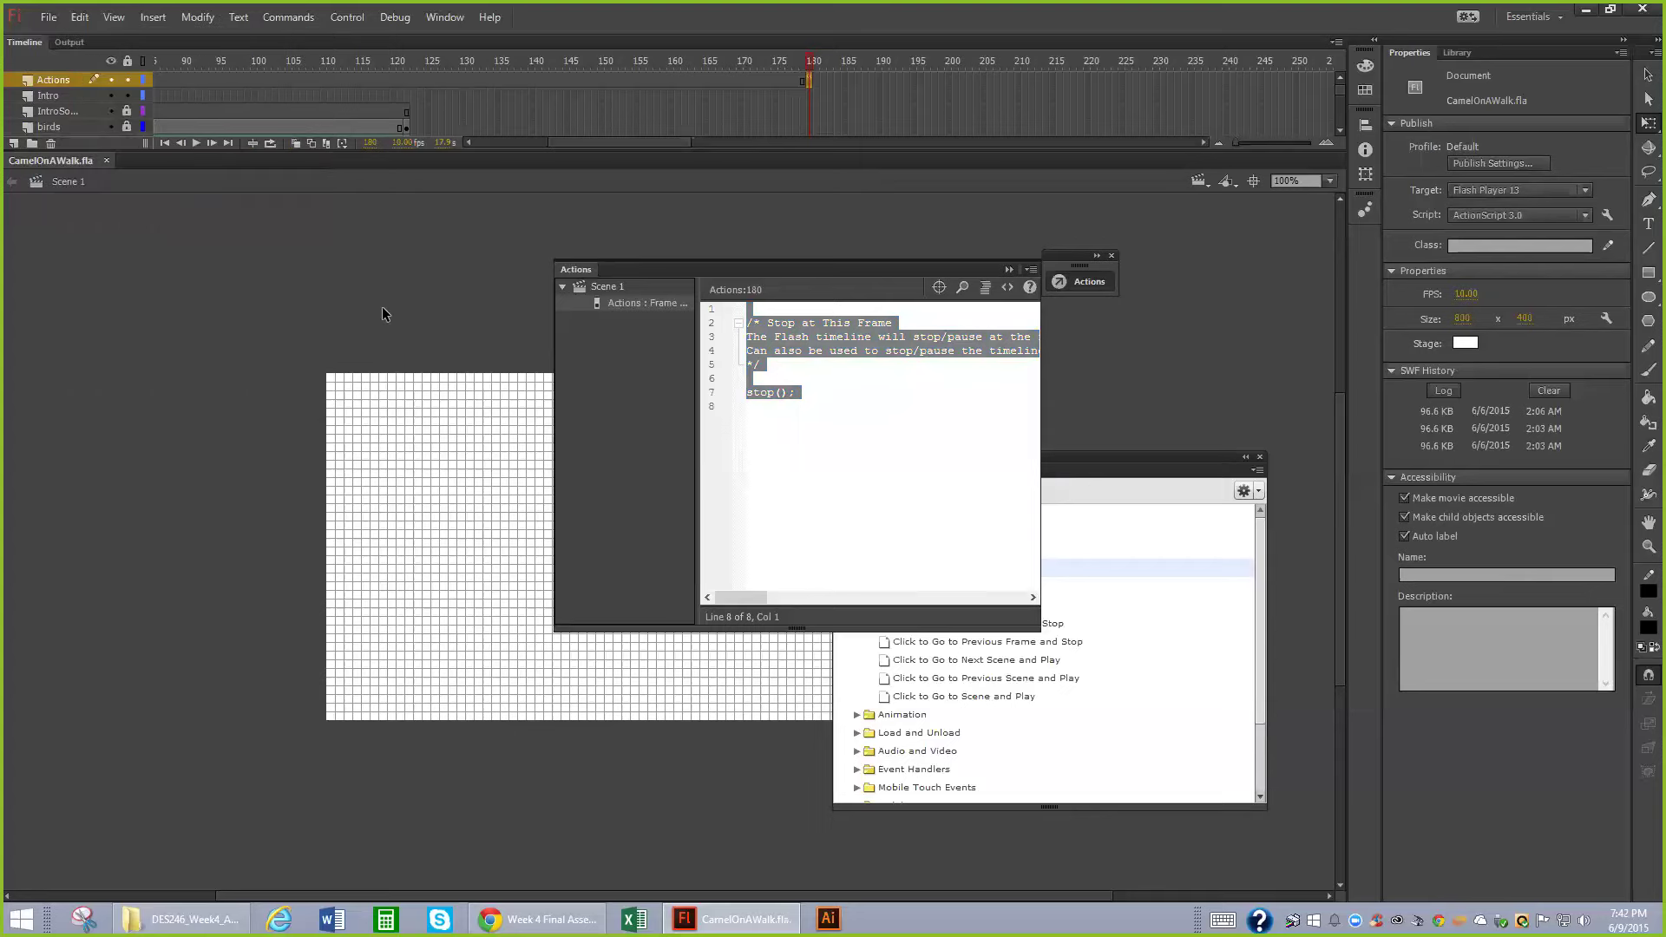
left_click(347, 18)
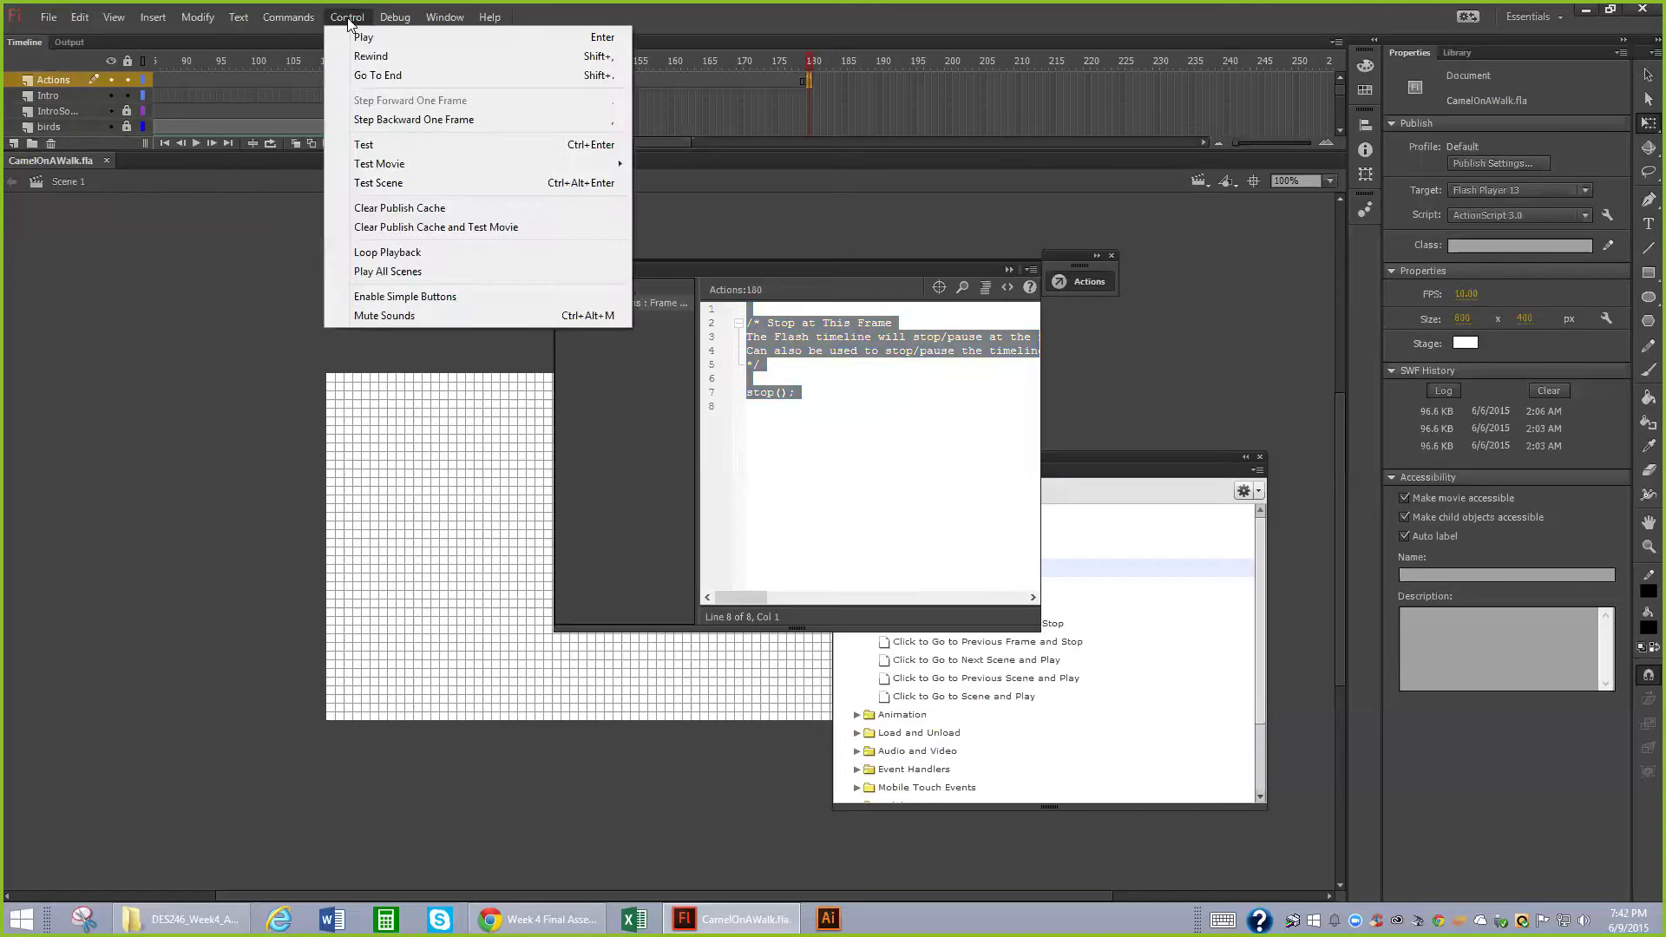
left_click(396, 144)
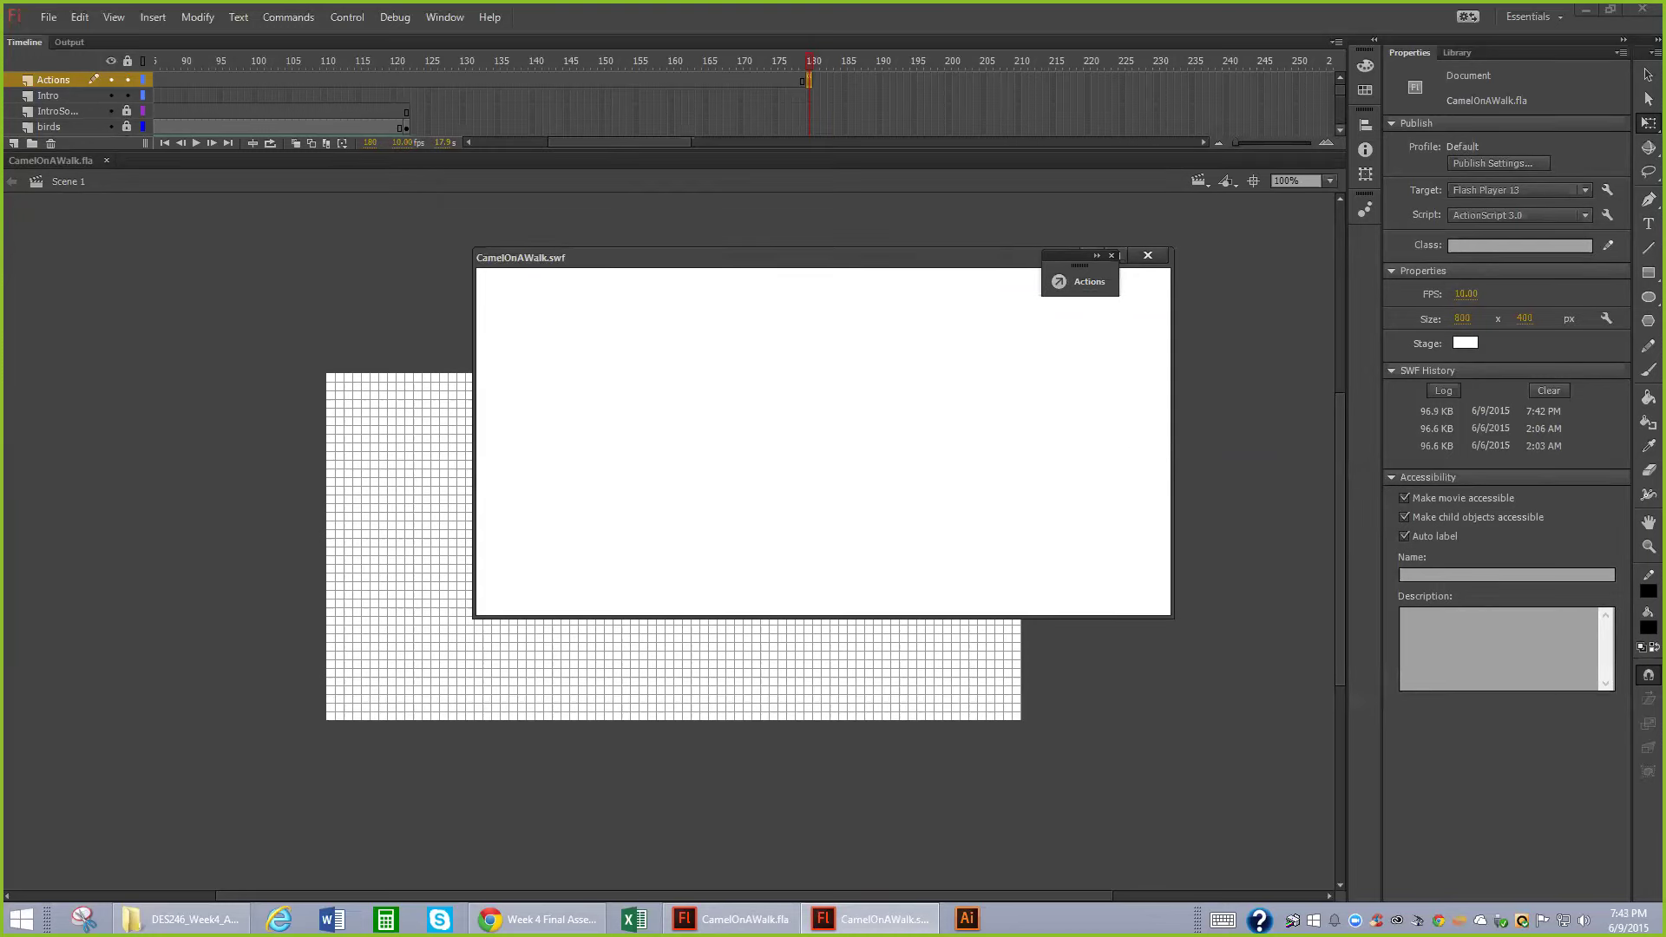
left_click(1221, 193)
key("ctrl+w")
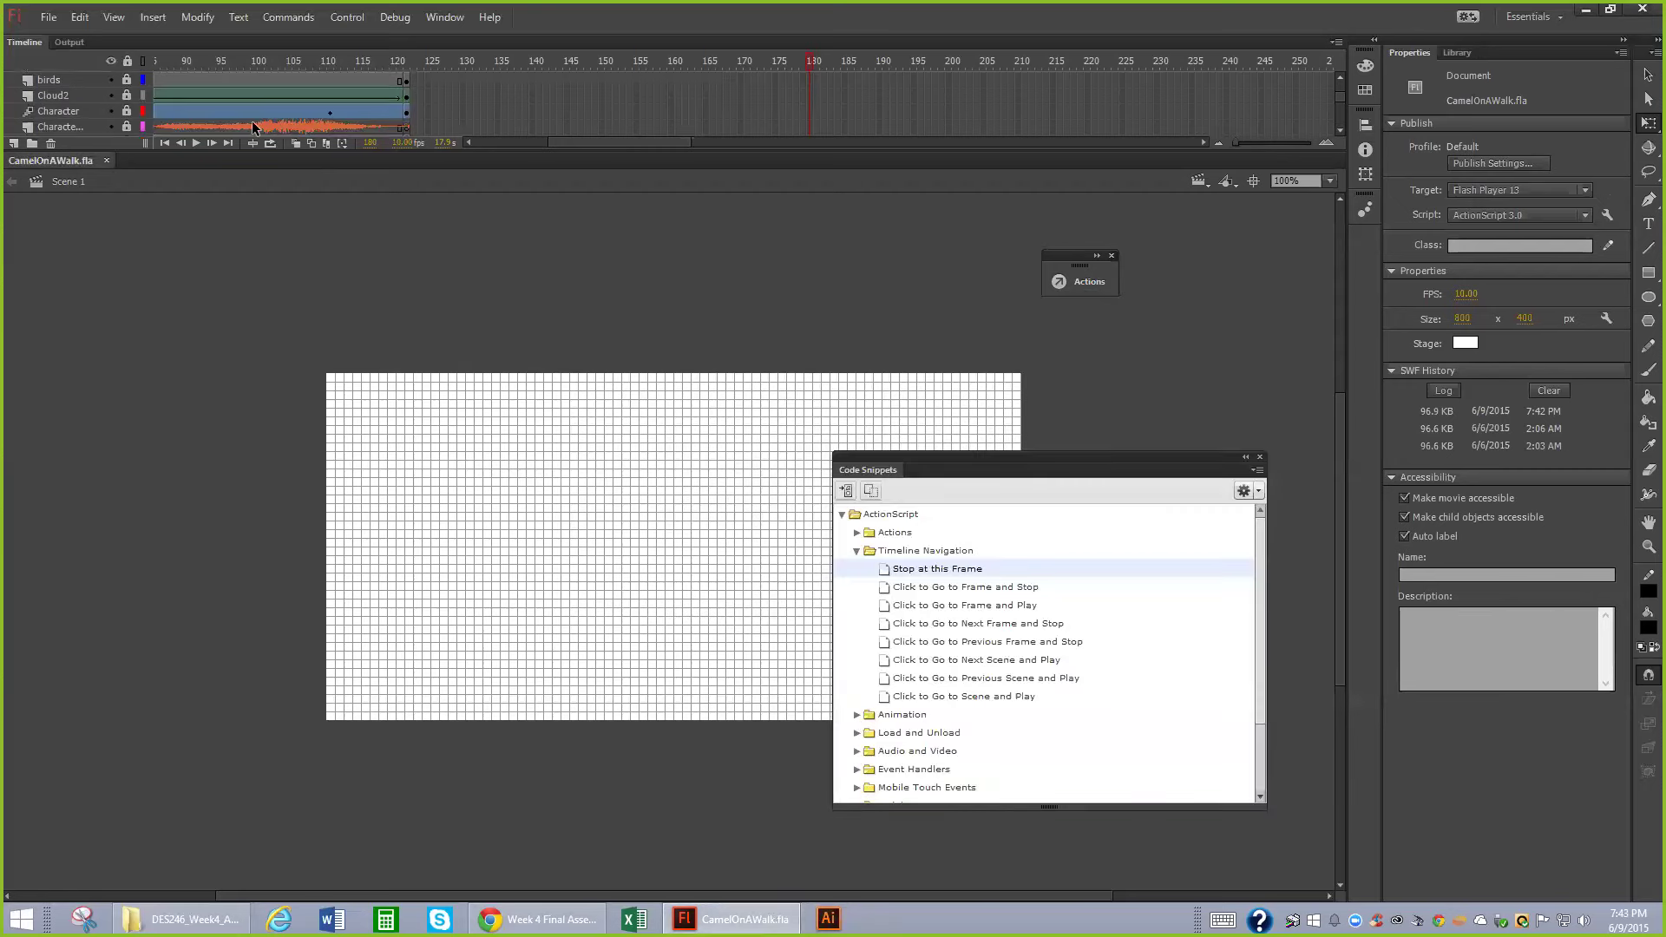
- Go to the start of the Character layer's motion tween, clear Code Snippets off the stage, and try to select the camel
left_click_drag(637, 144, 586, 144)
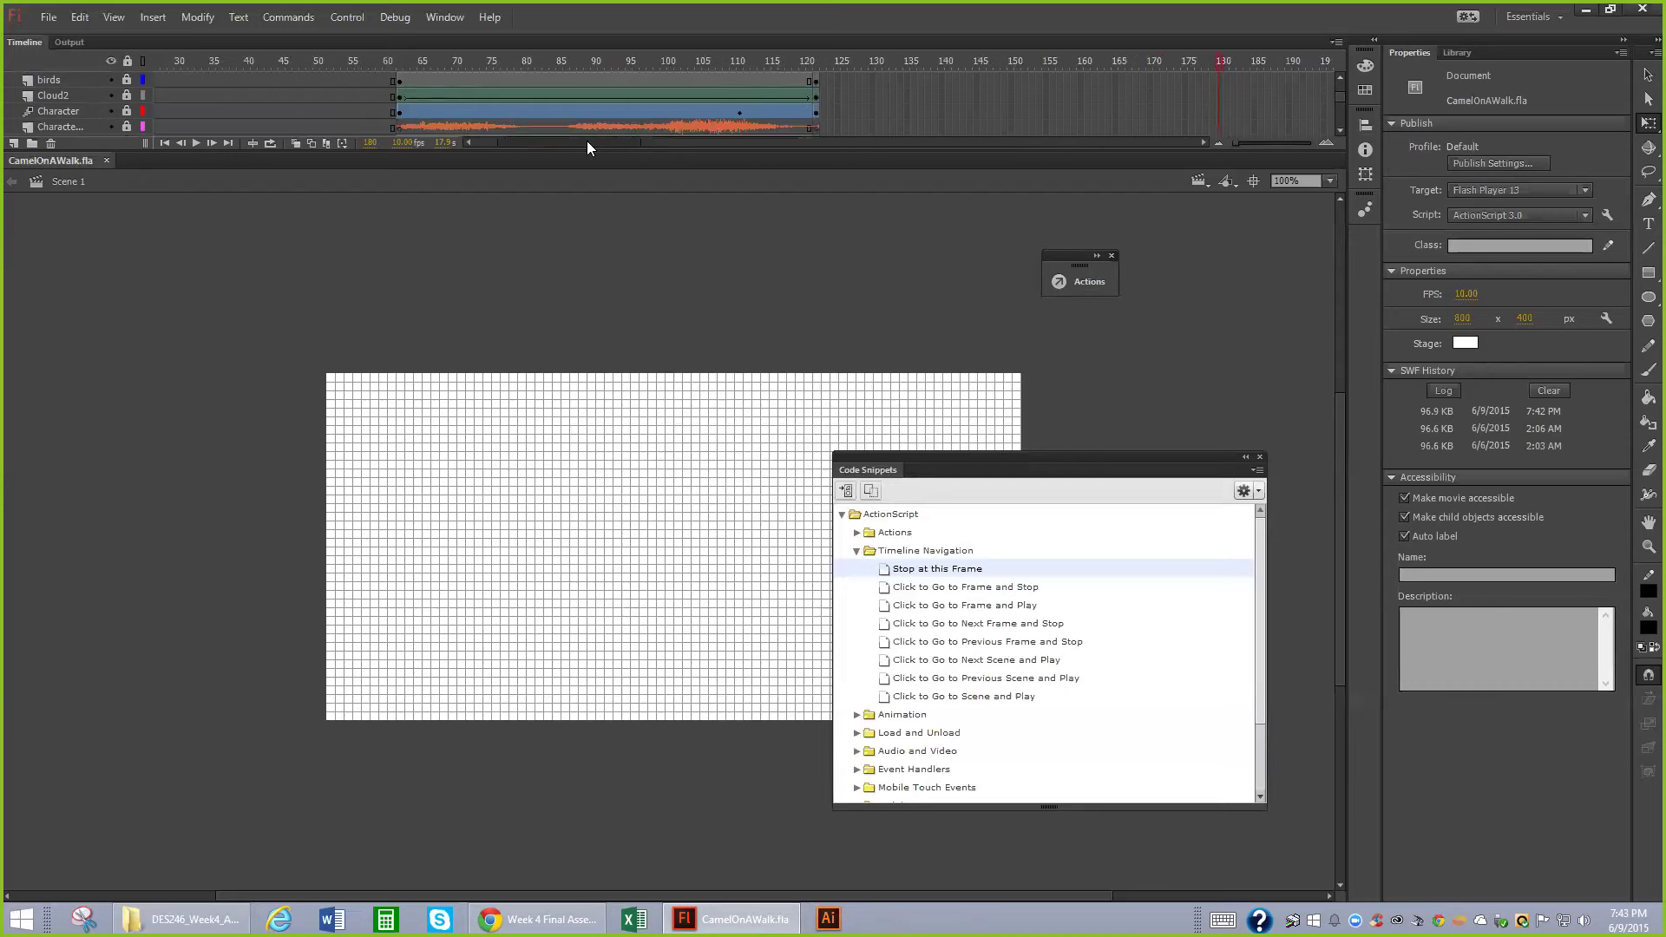
left_click(401, 112)
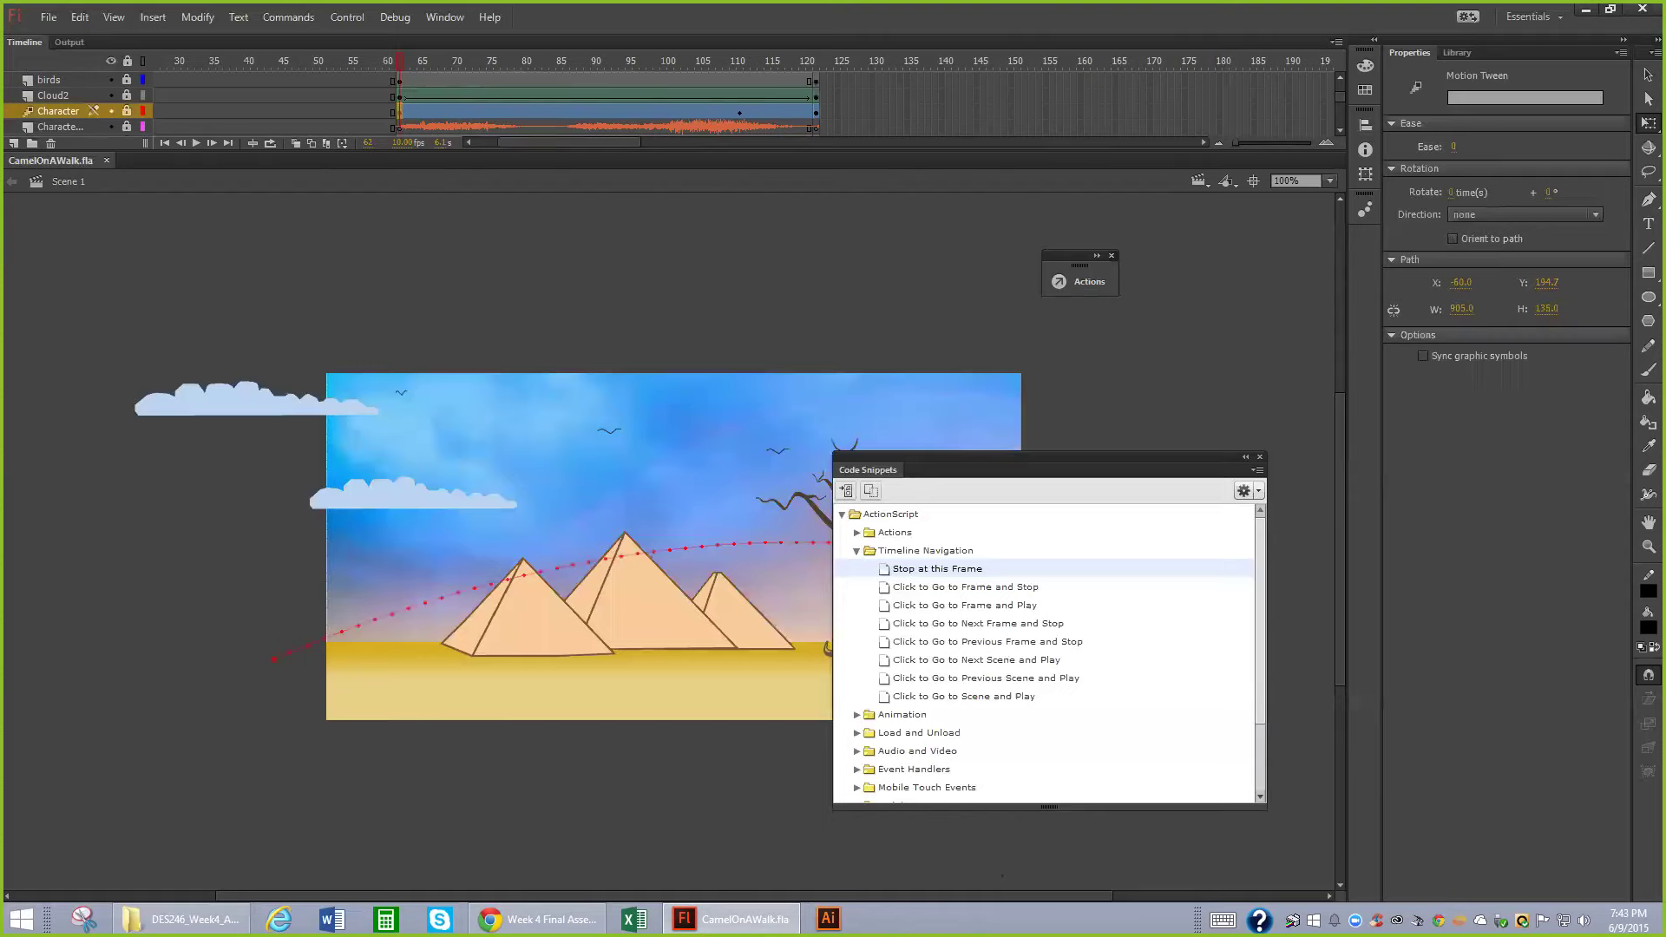
left_click(1259, 457)
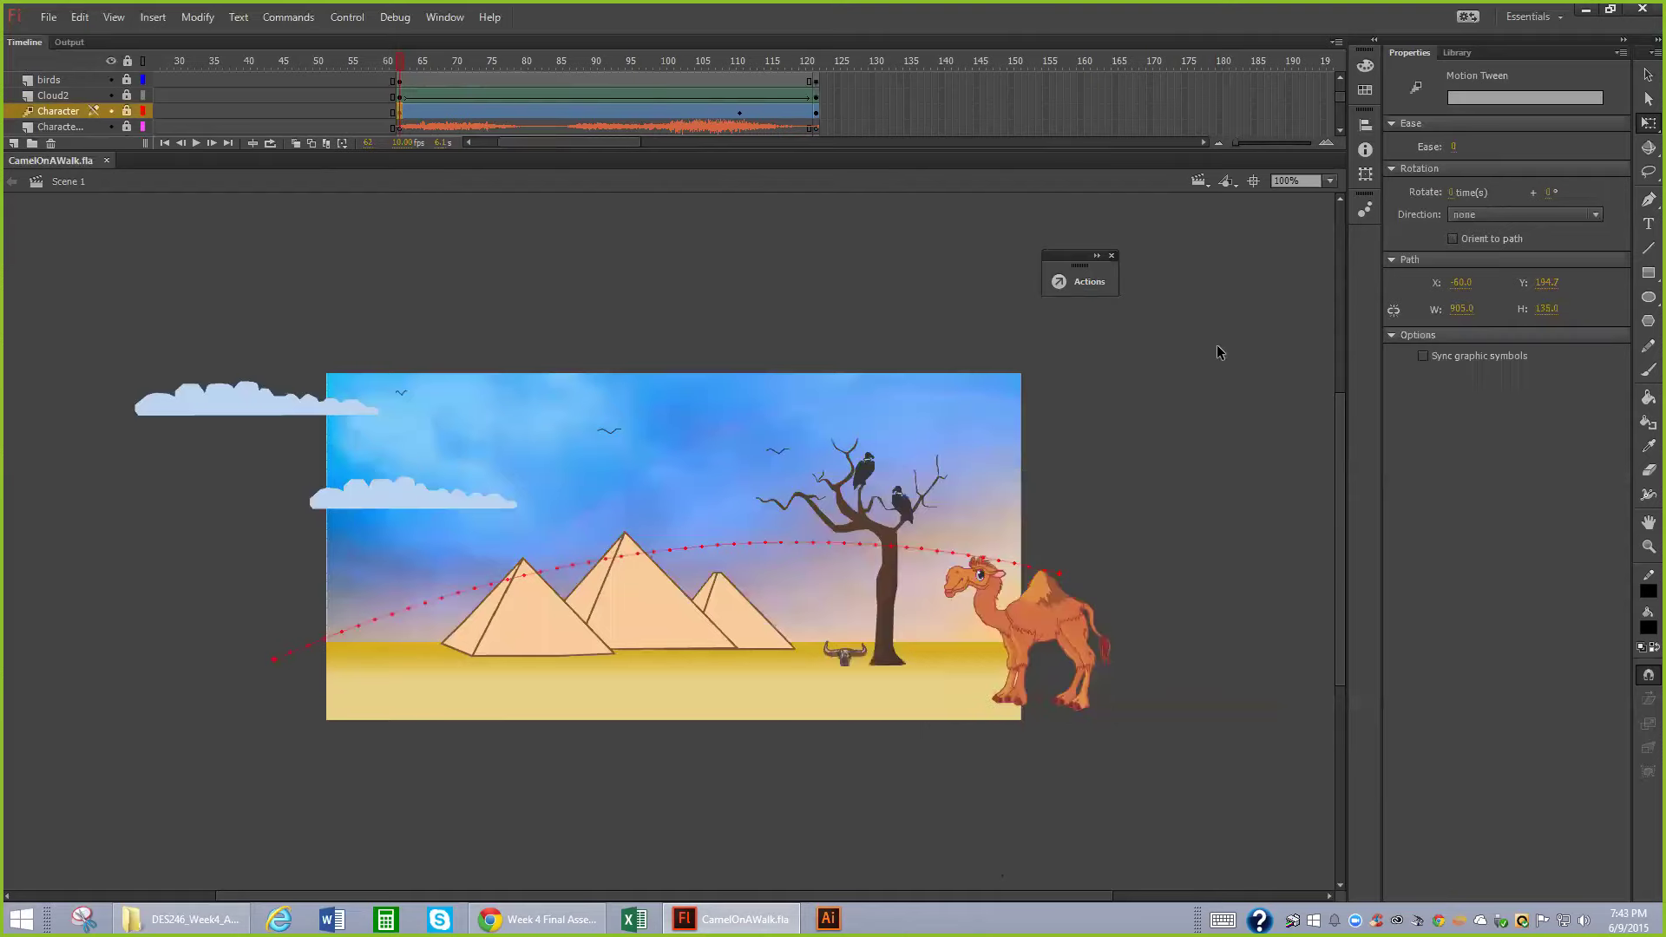
left_click(1060, 623)
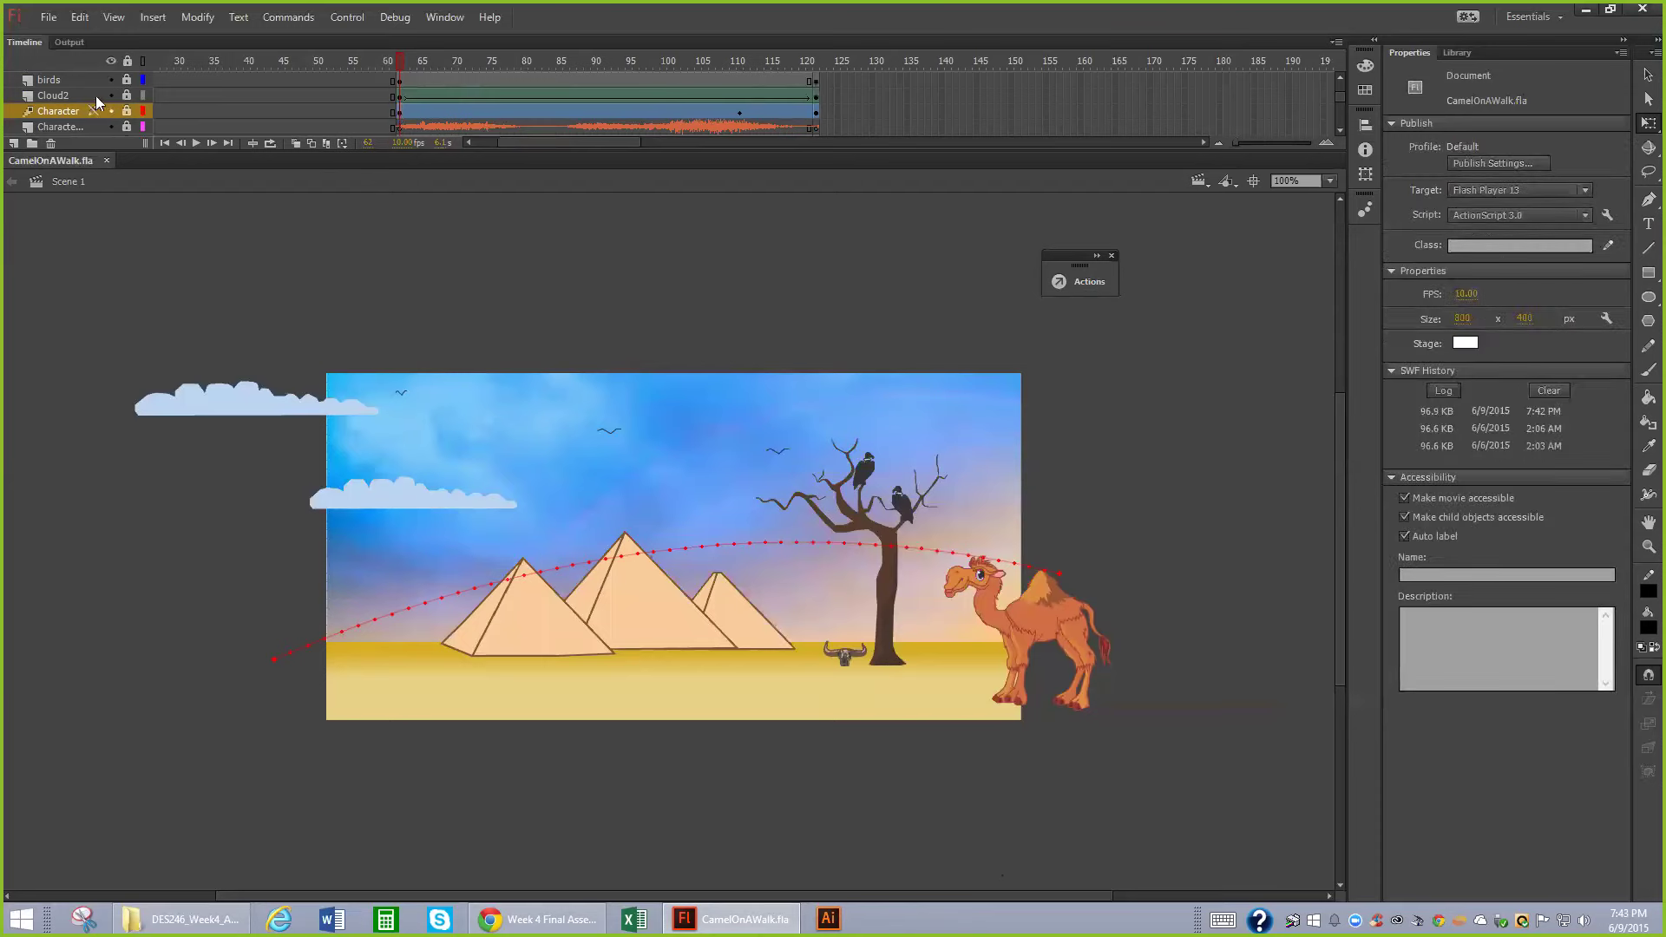
- Unlock the Character layer, open the camel symbol for editing and go to frame 10 of its outer left leg layer
left_click(125, 112)
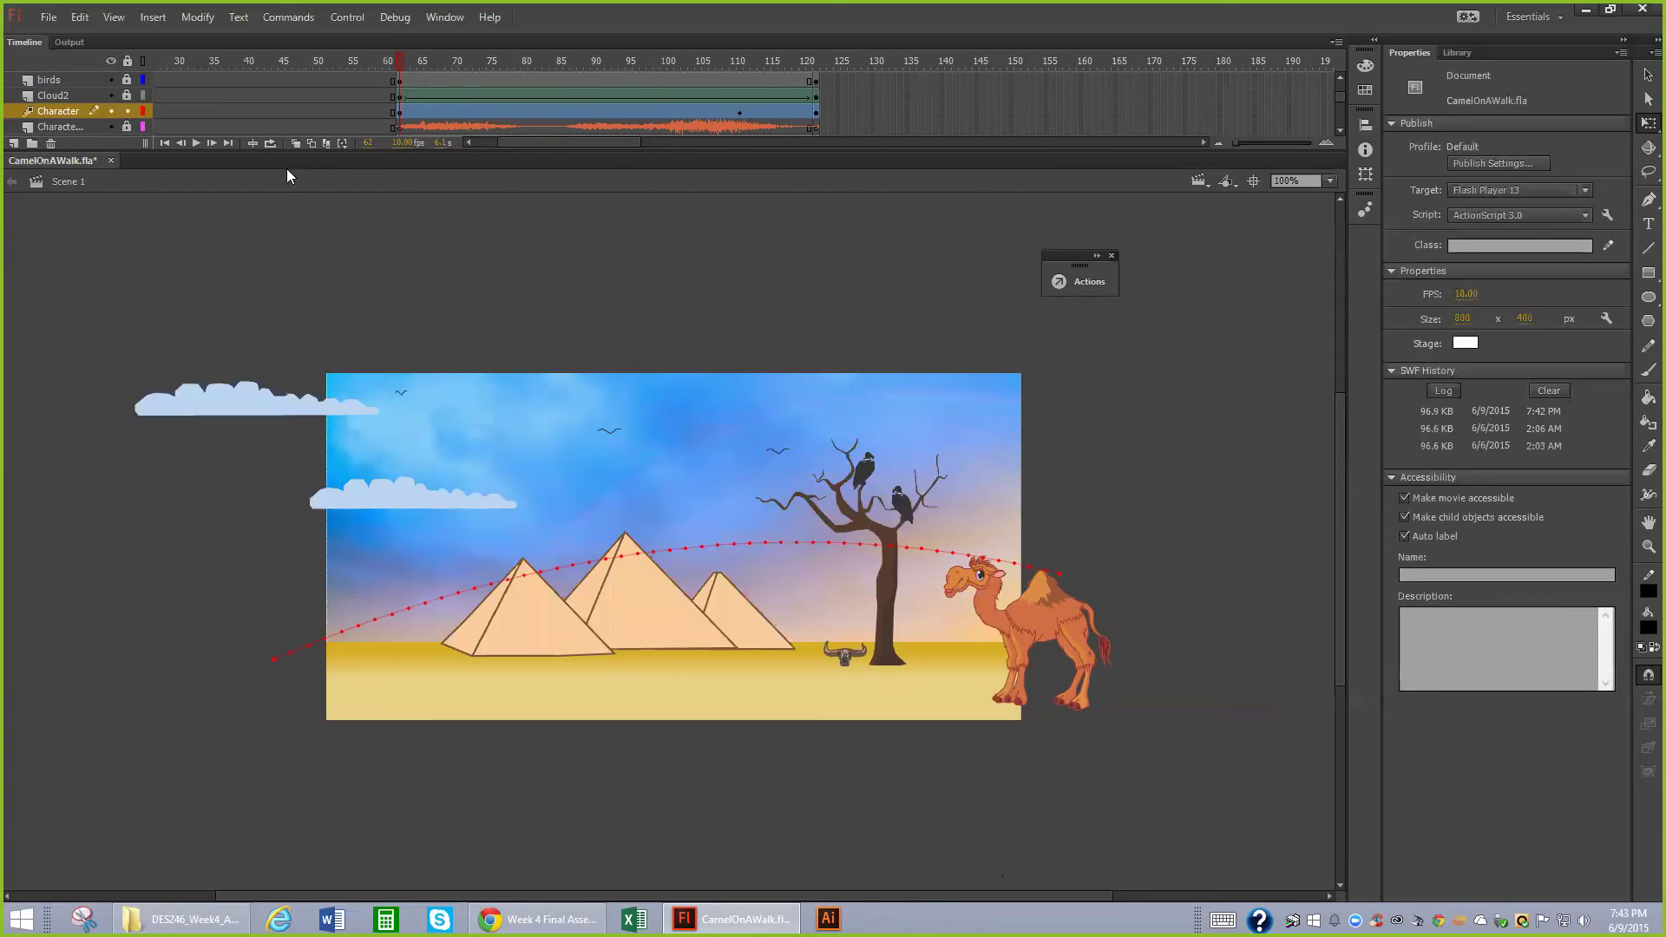
double_click(1025, 601)
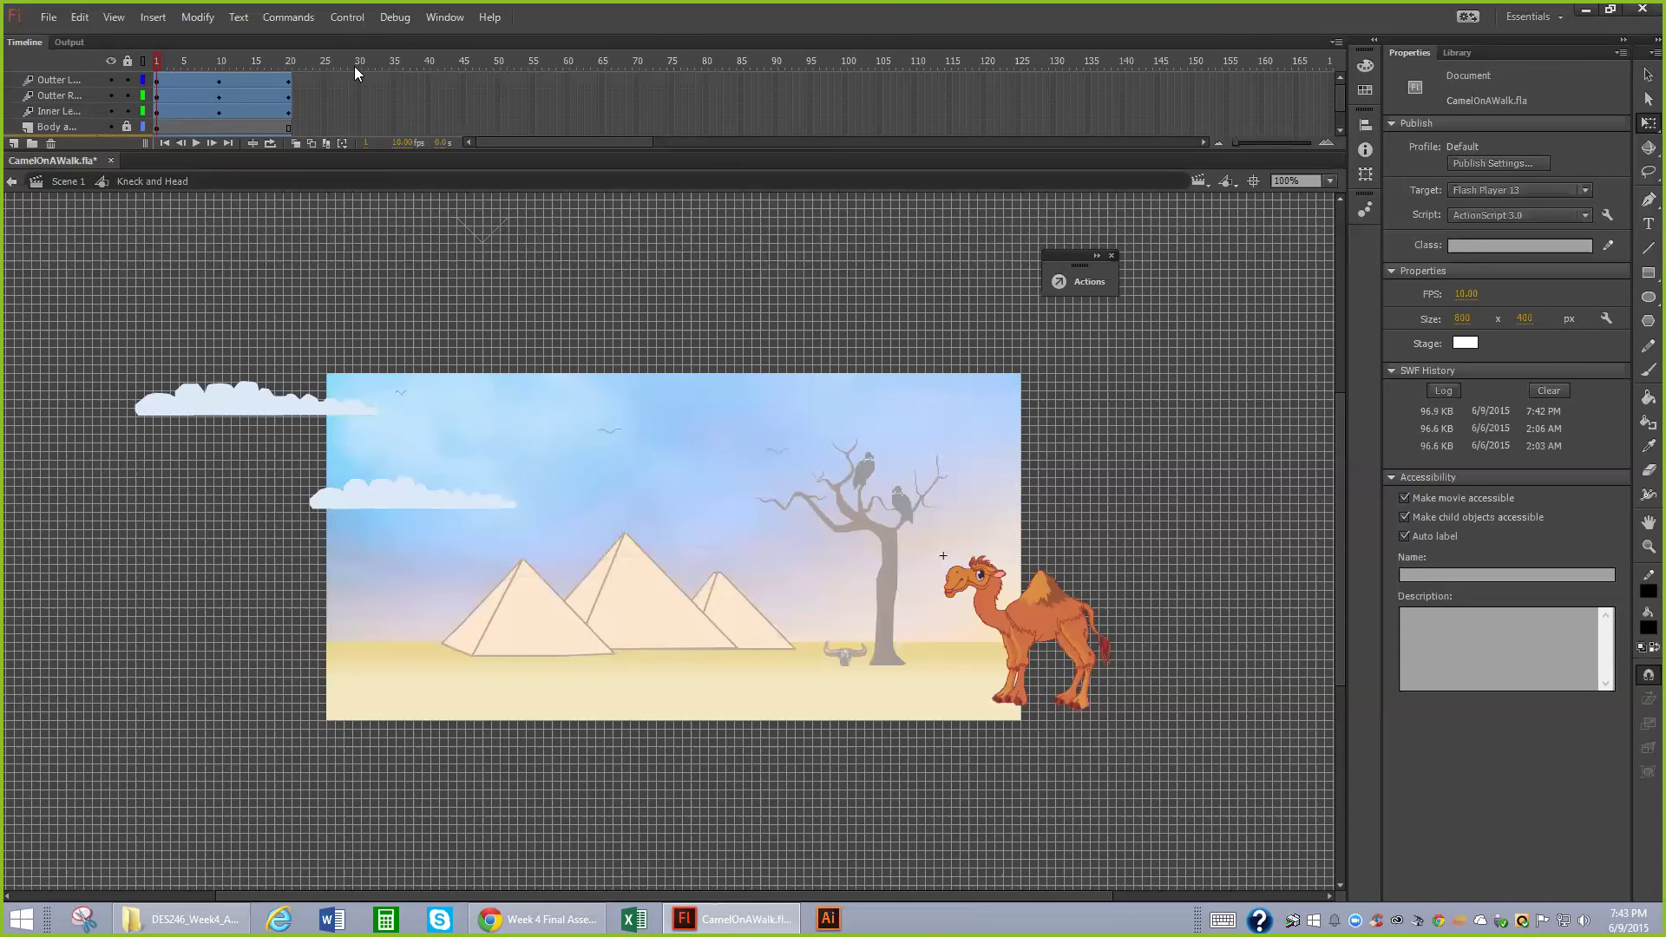
left_click(218, 81)
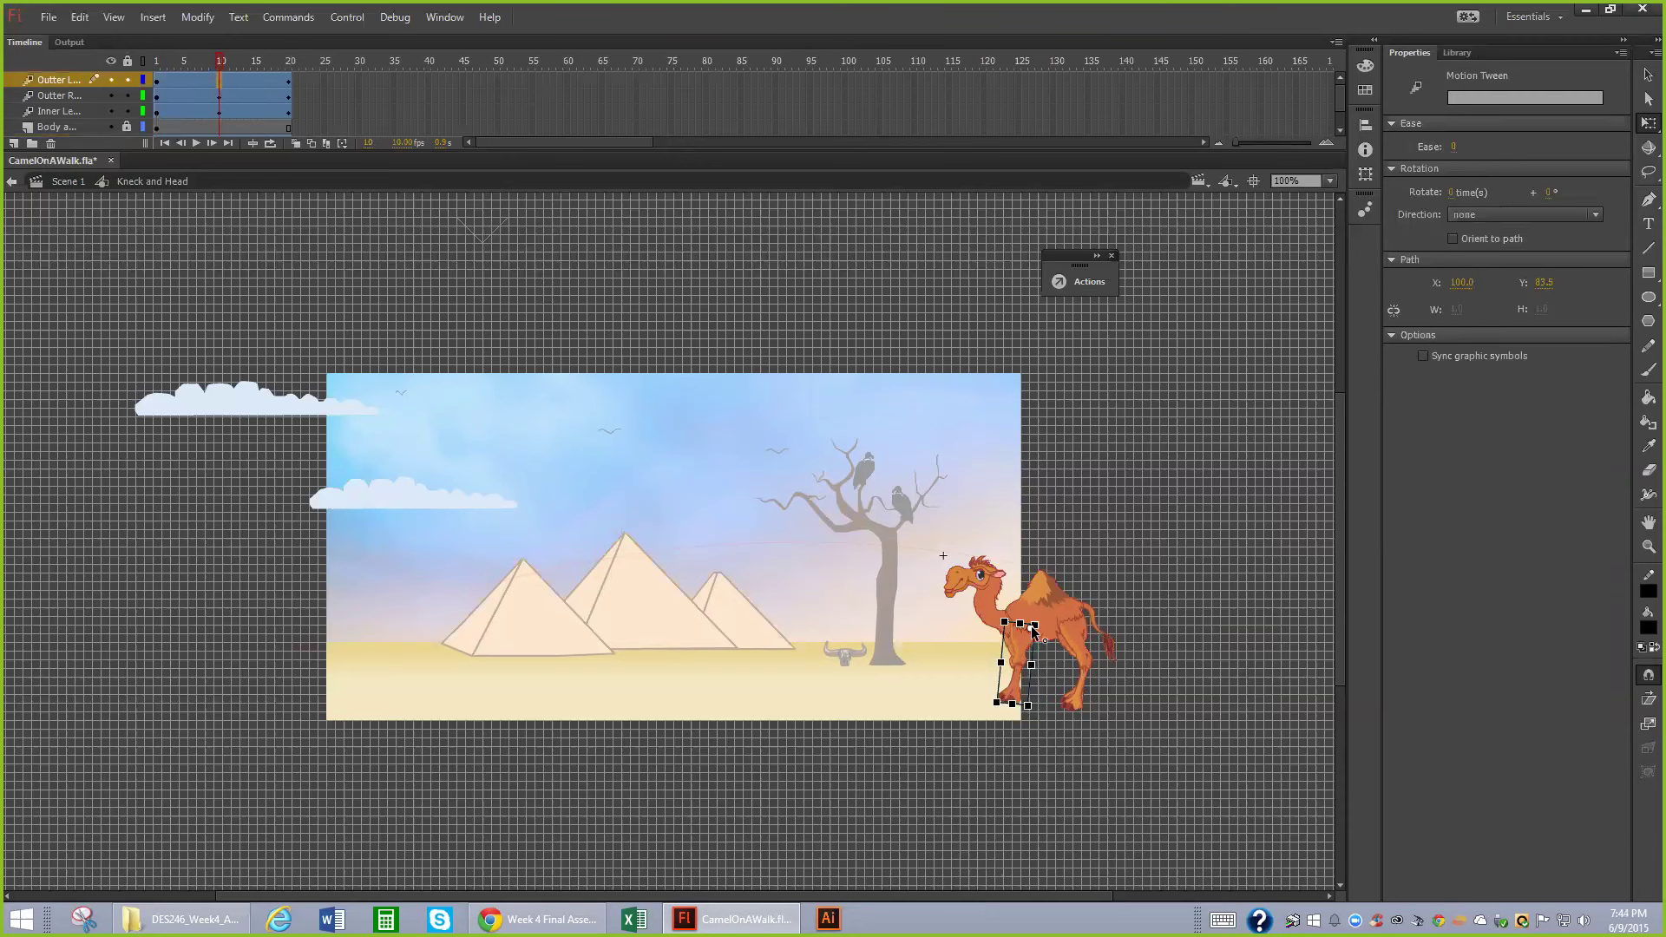
- At frame 10, rotate the camel's Outter L Leg forward and its Inner R Leg backward
left_click(1032, 713)
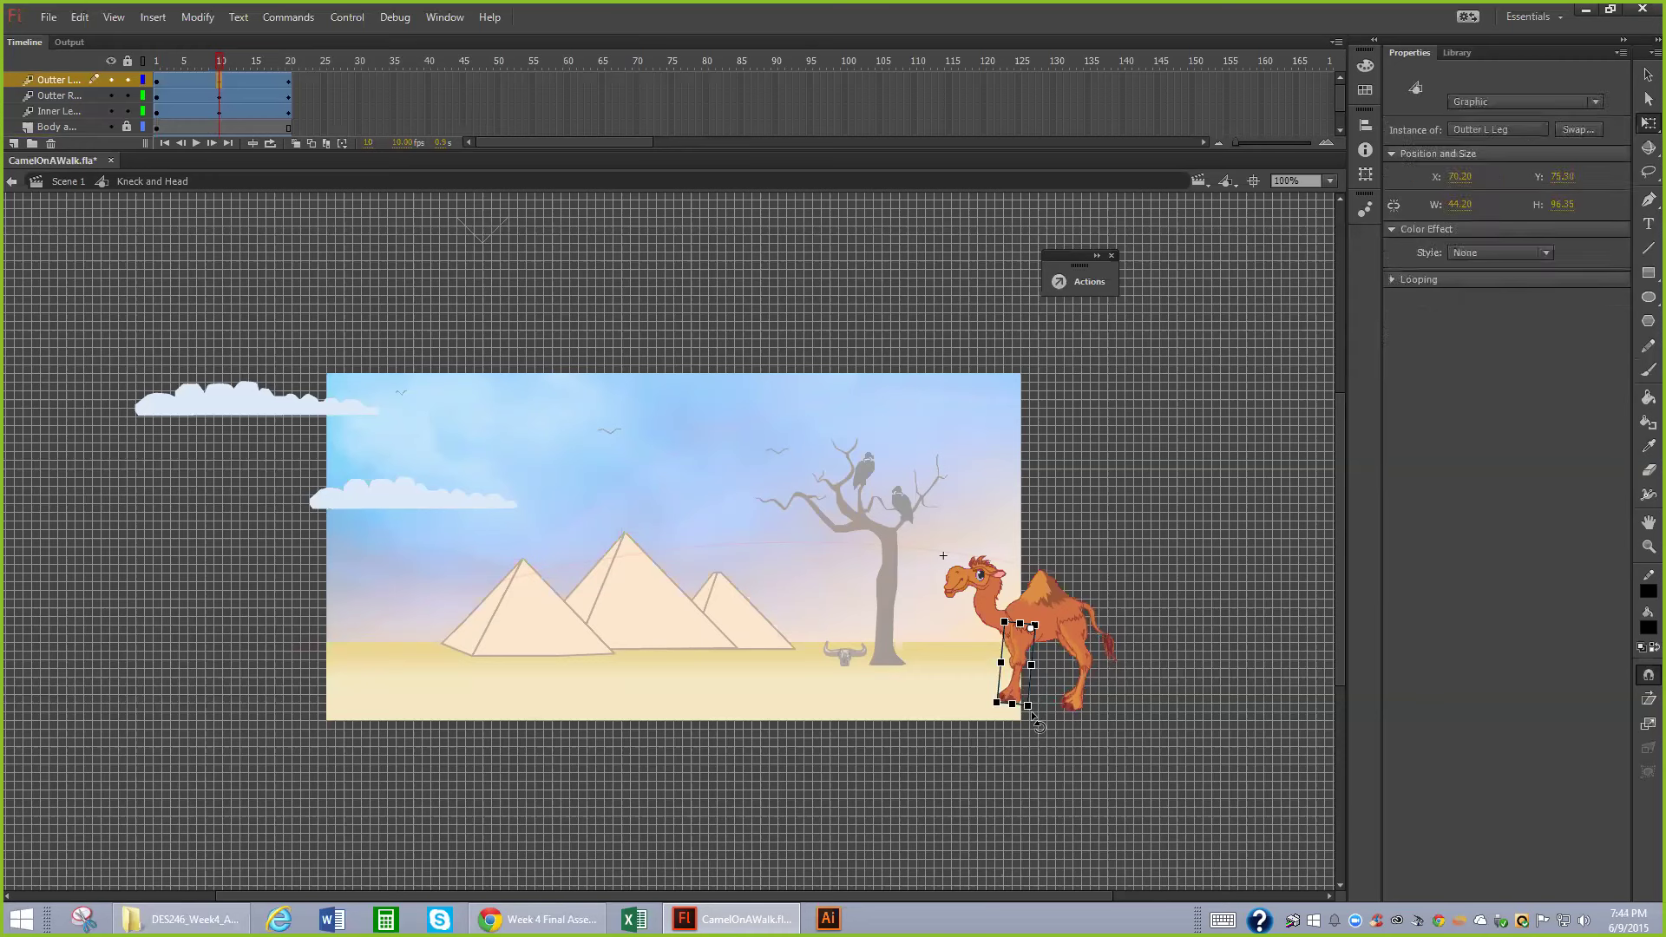
left_click_drag(1033, 713, 1019, 713)
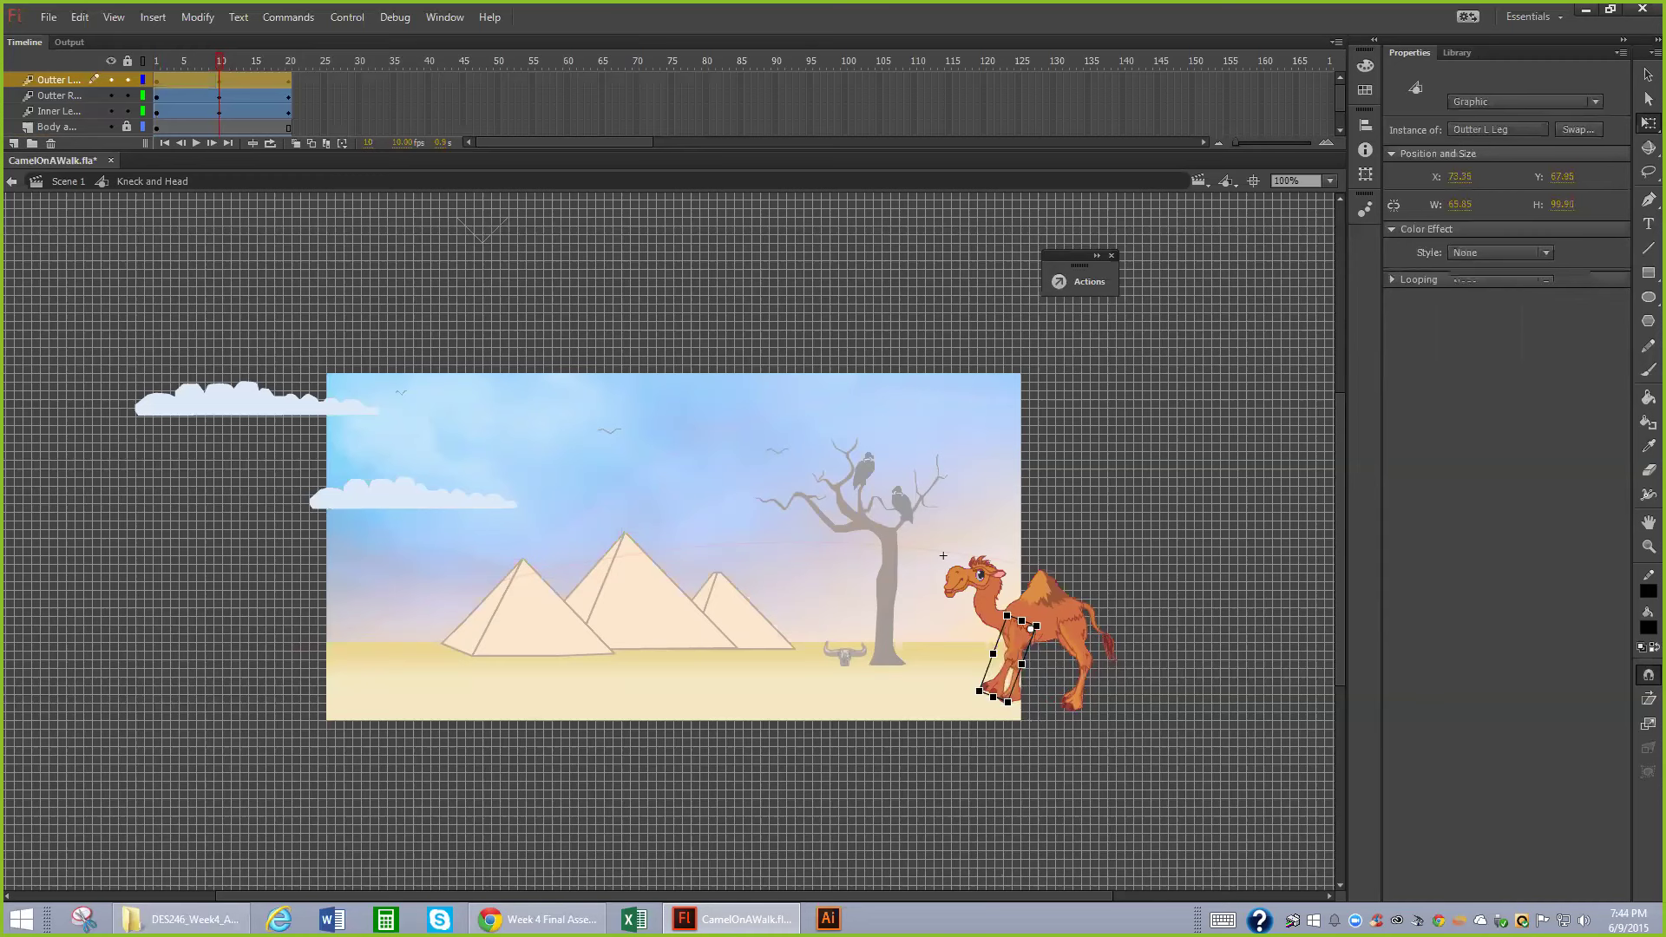
key("ctrl+shift+a")
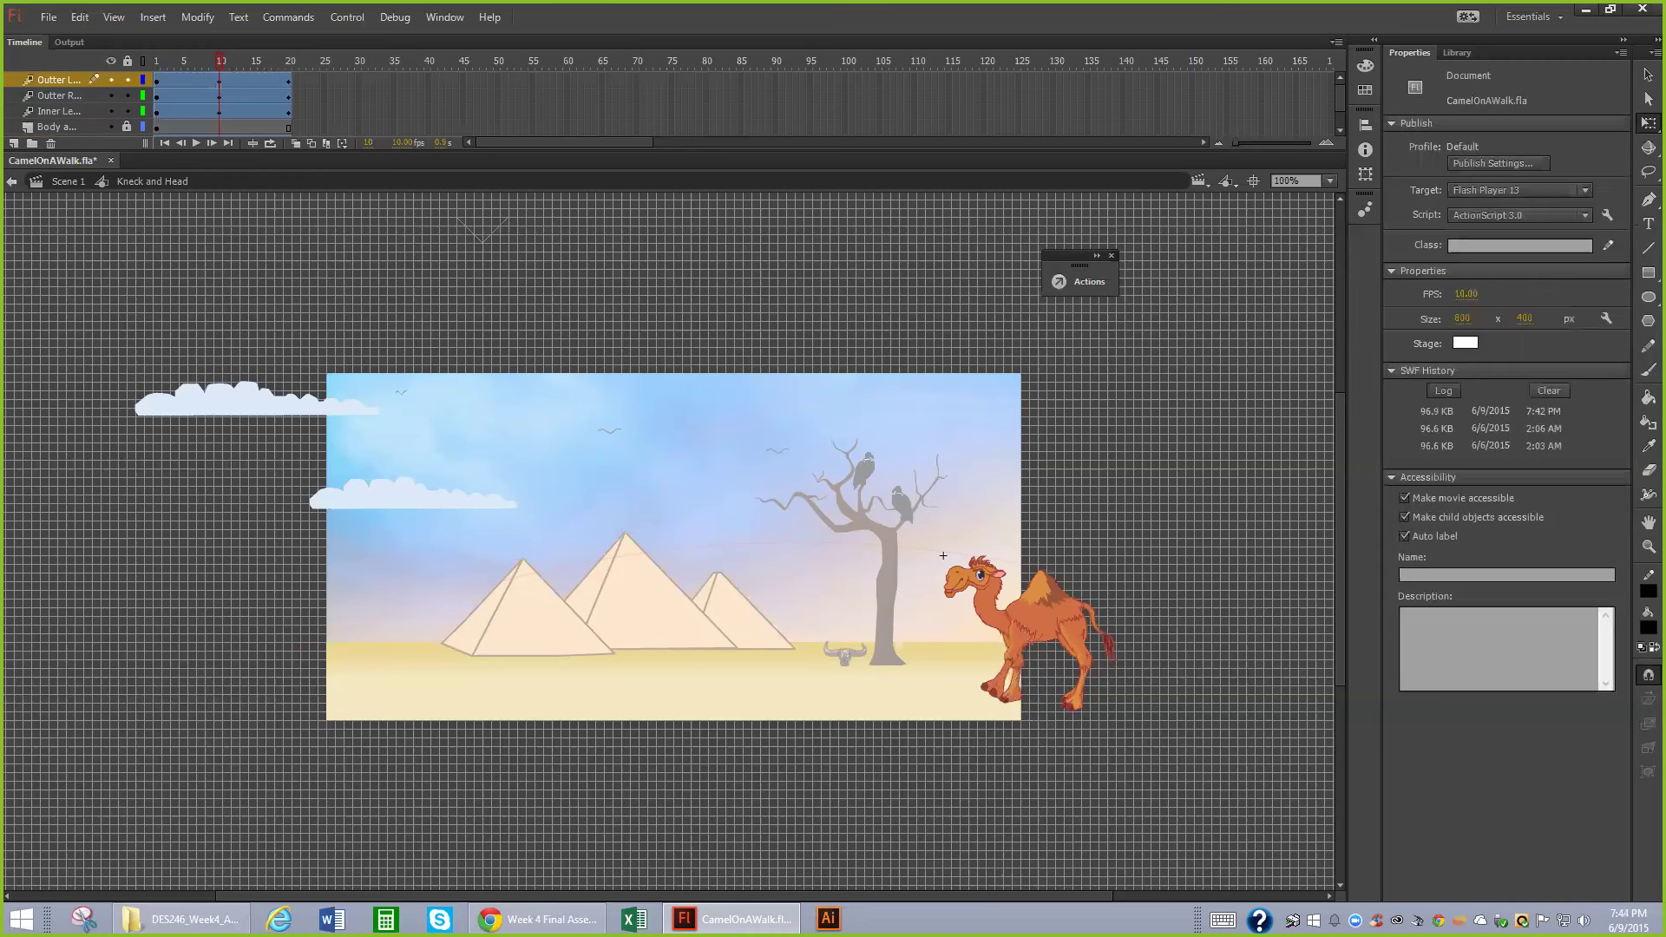
left_click(1017, 699)
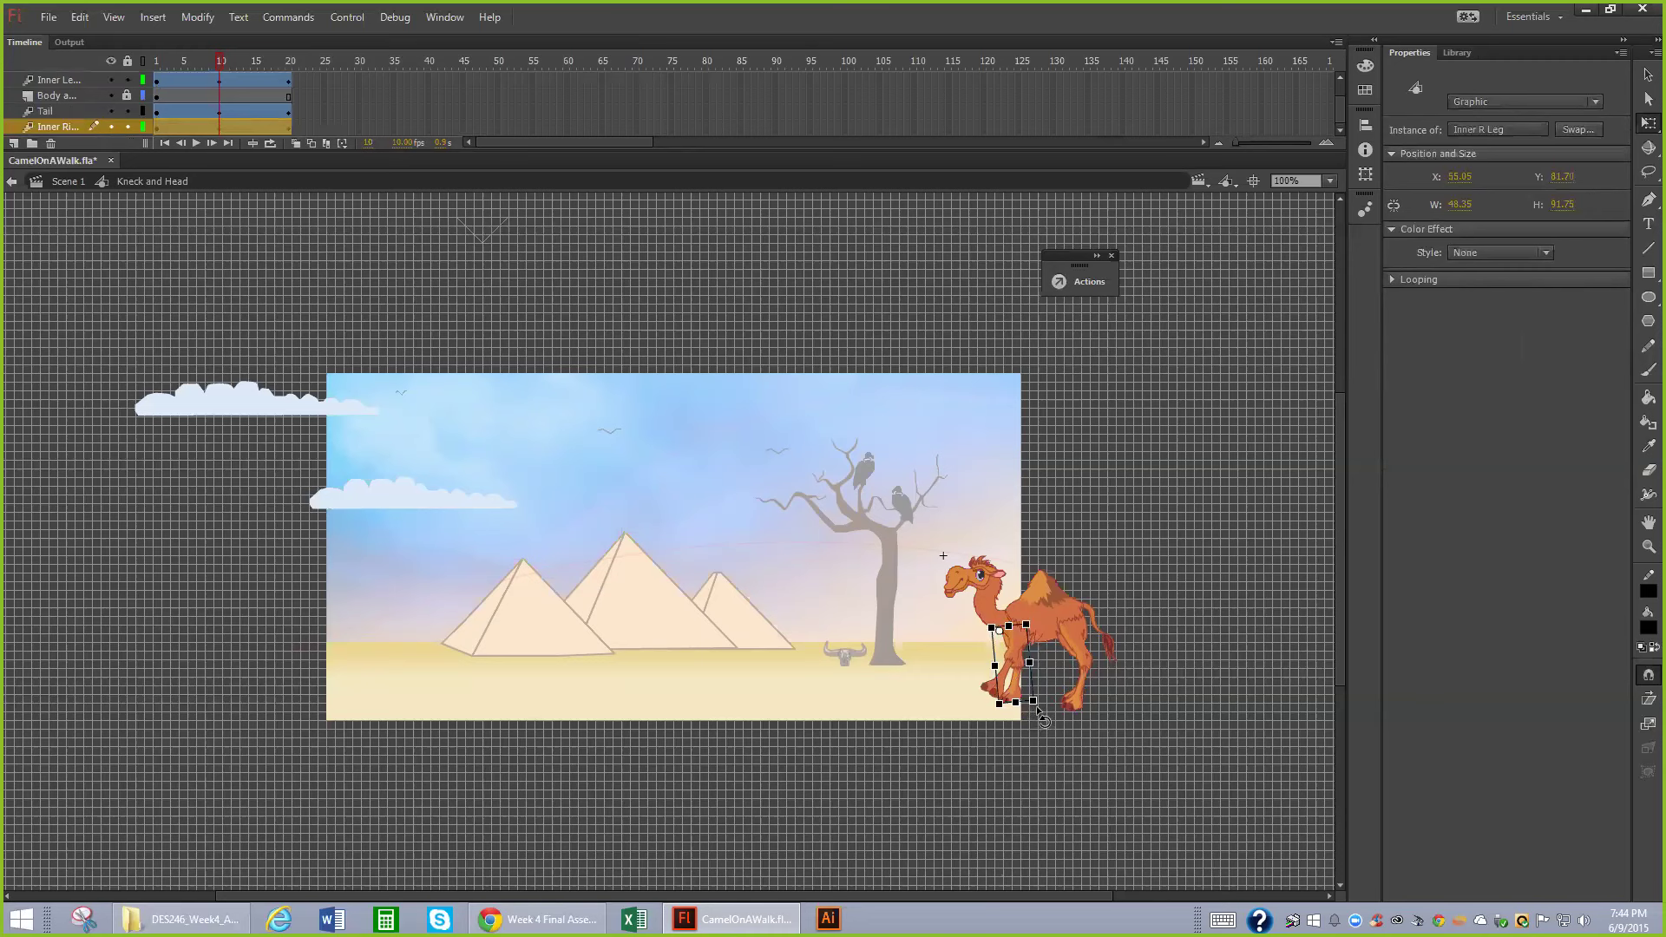
left_click_drag(1038, 710, 1058, 699)
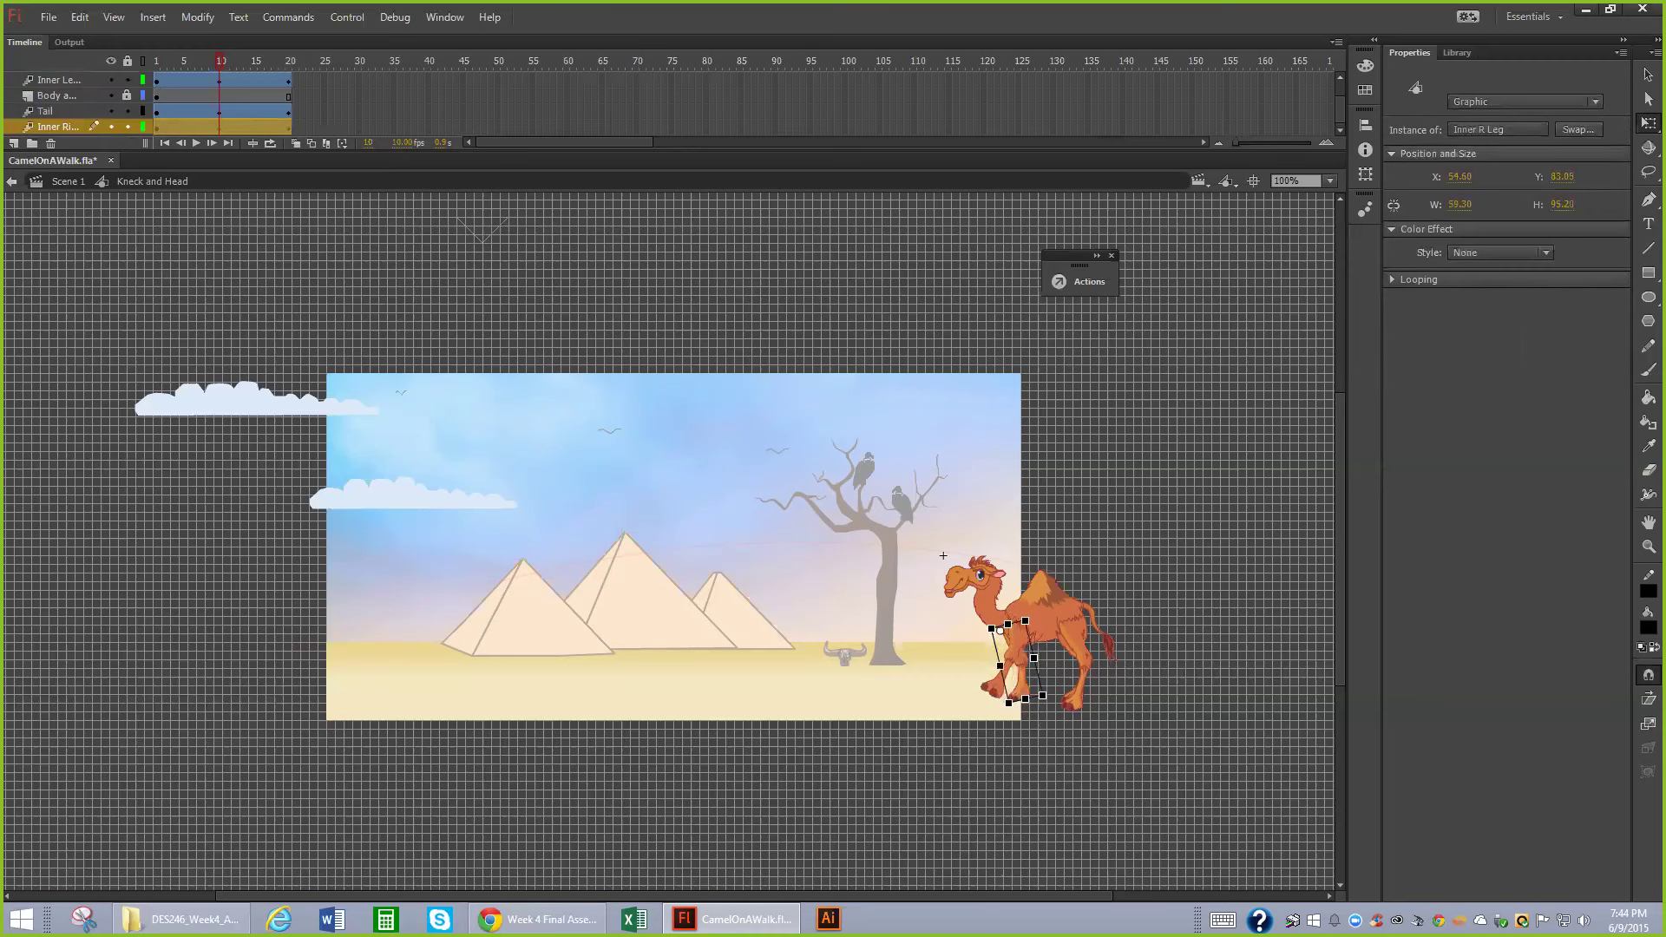
- At frame 10, rotate the camel's Outter R Leg forward and its Inner L Leg backward
left_click(1077, 706)
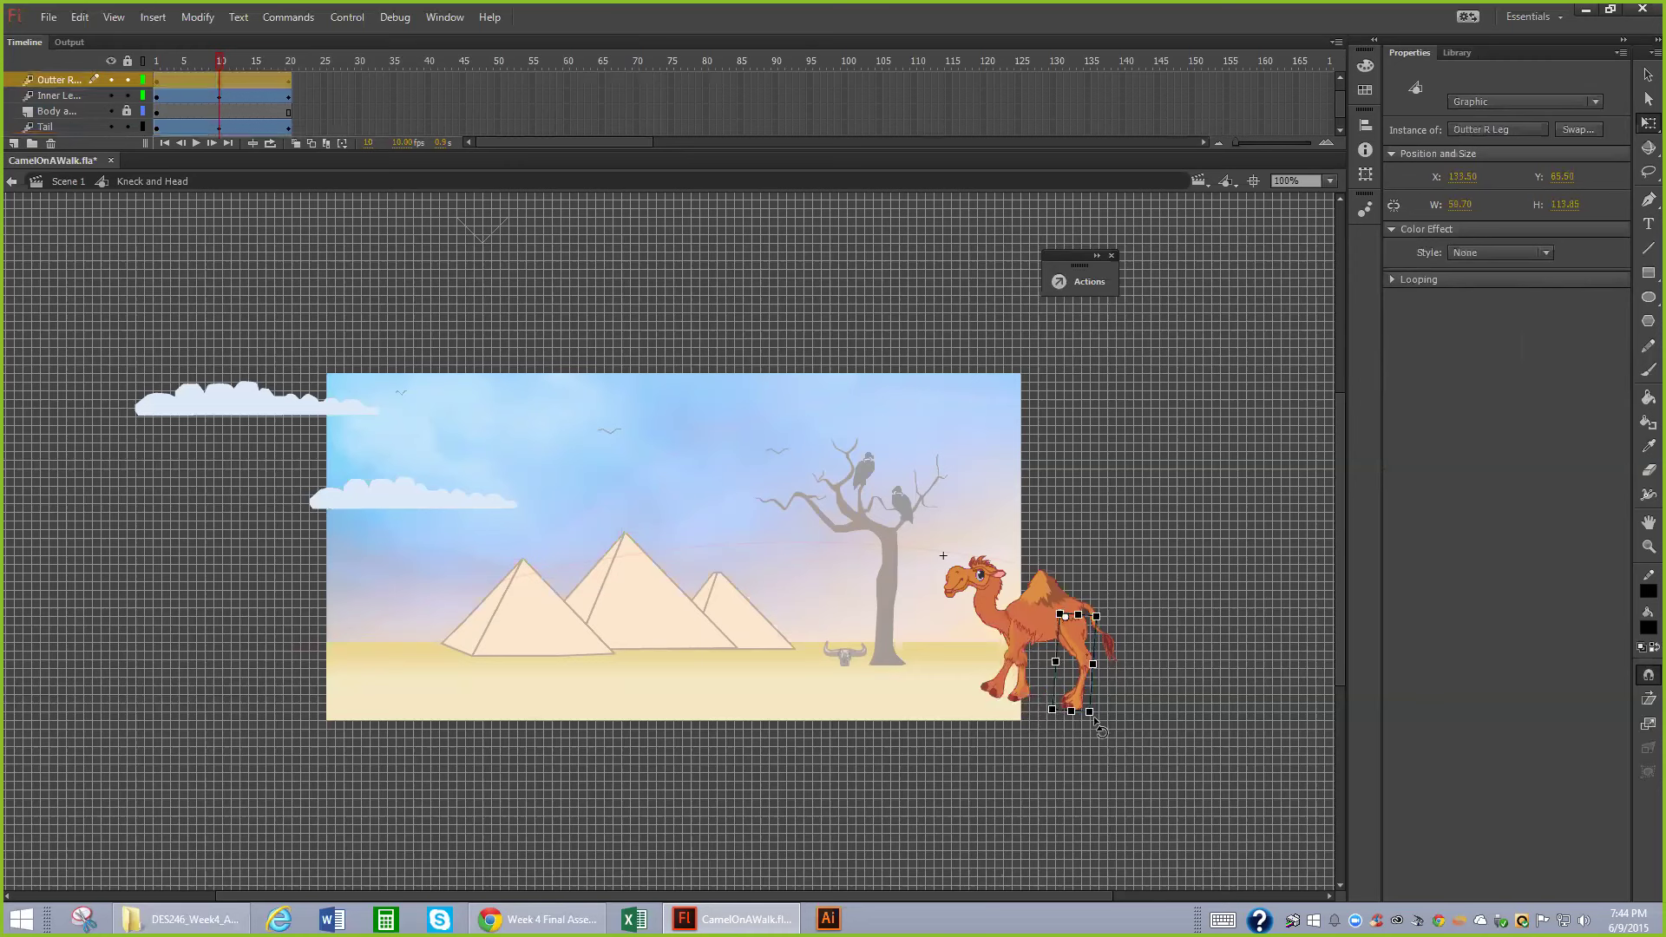
left_click_drag(1094, 720, 1105, 721)
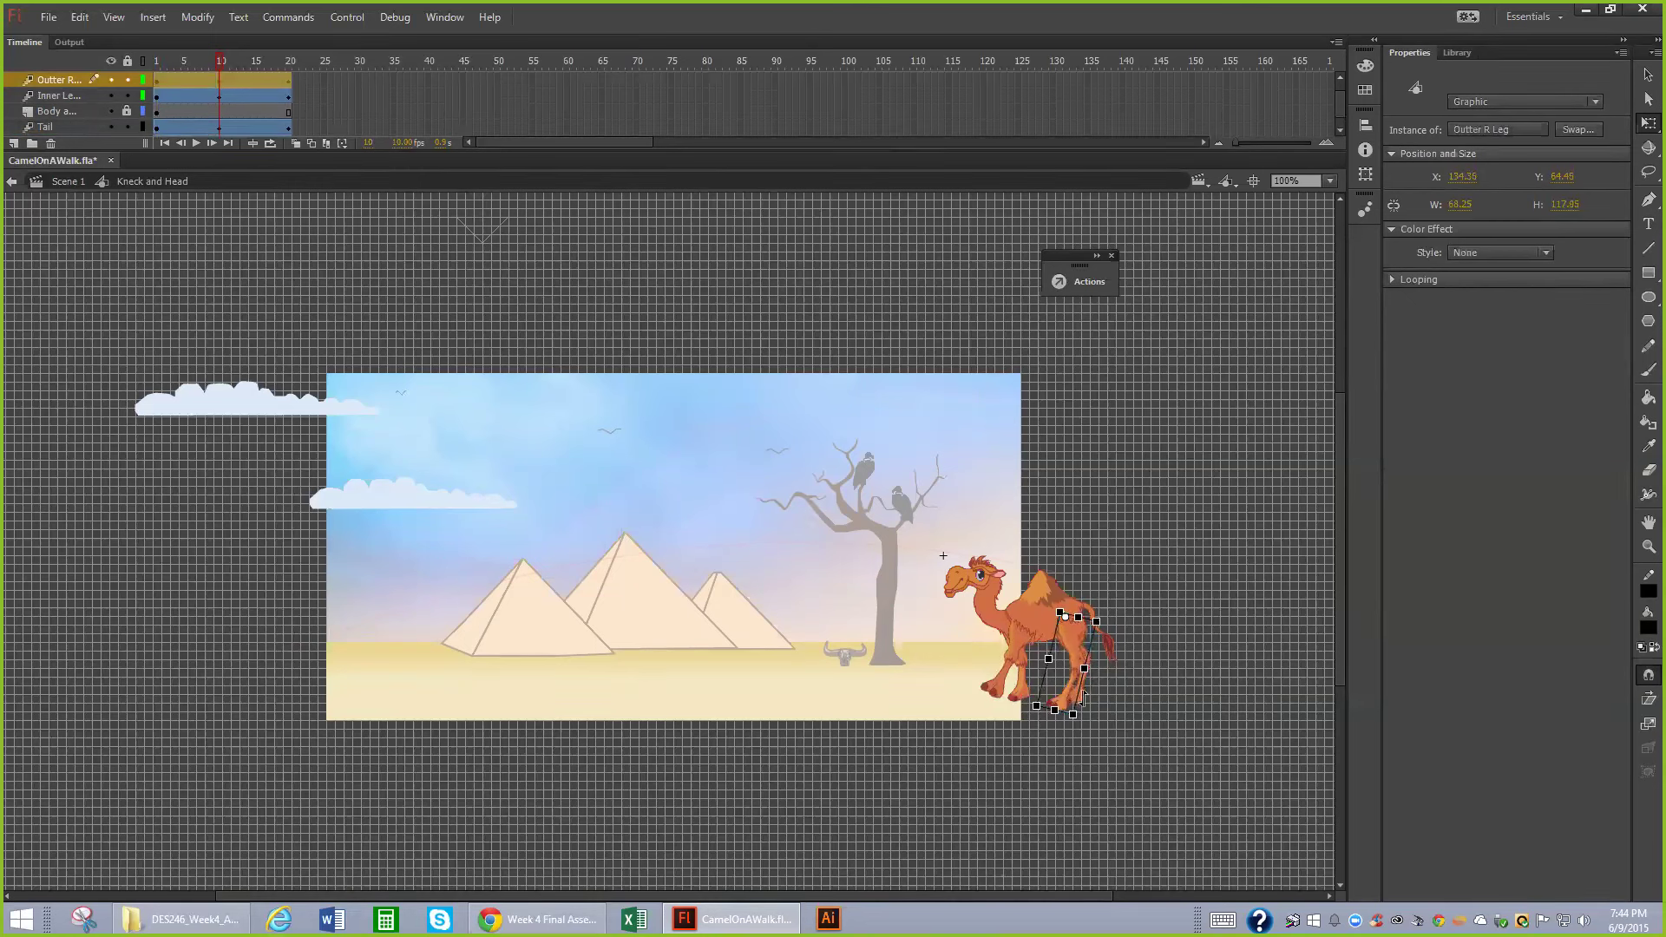
left_click(1086, 696)
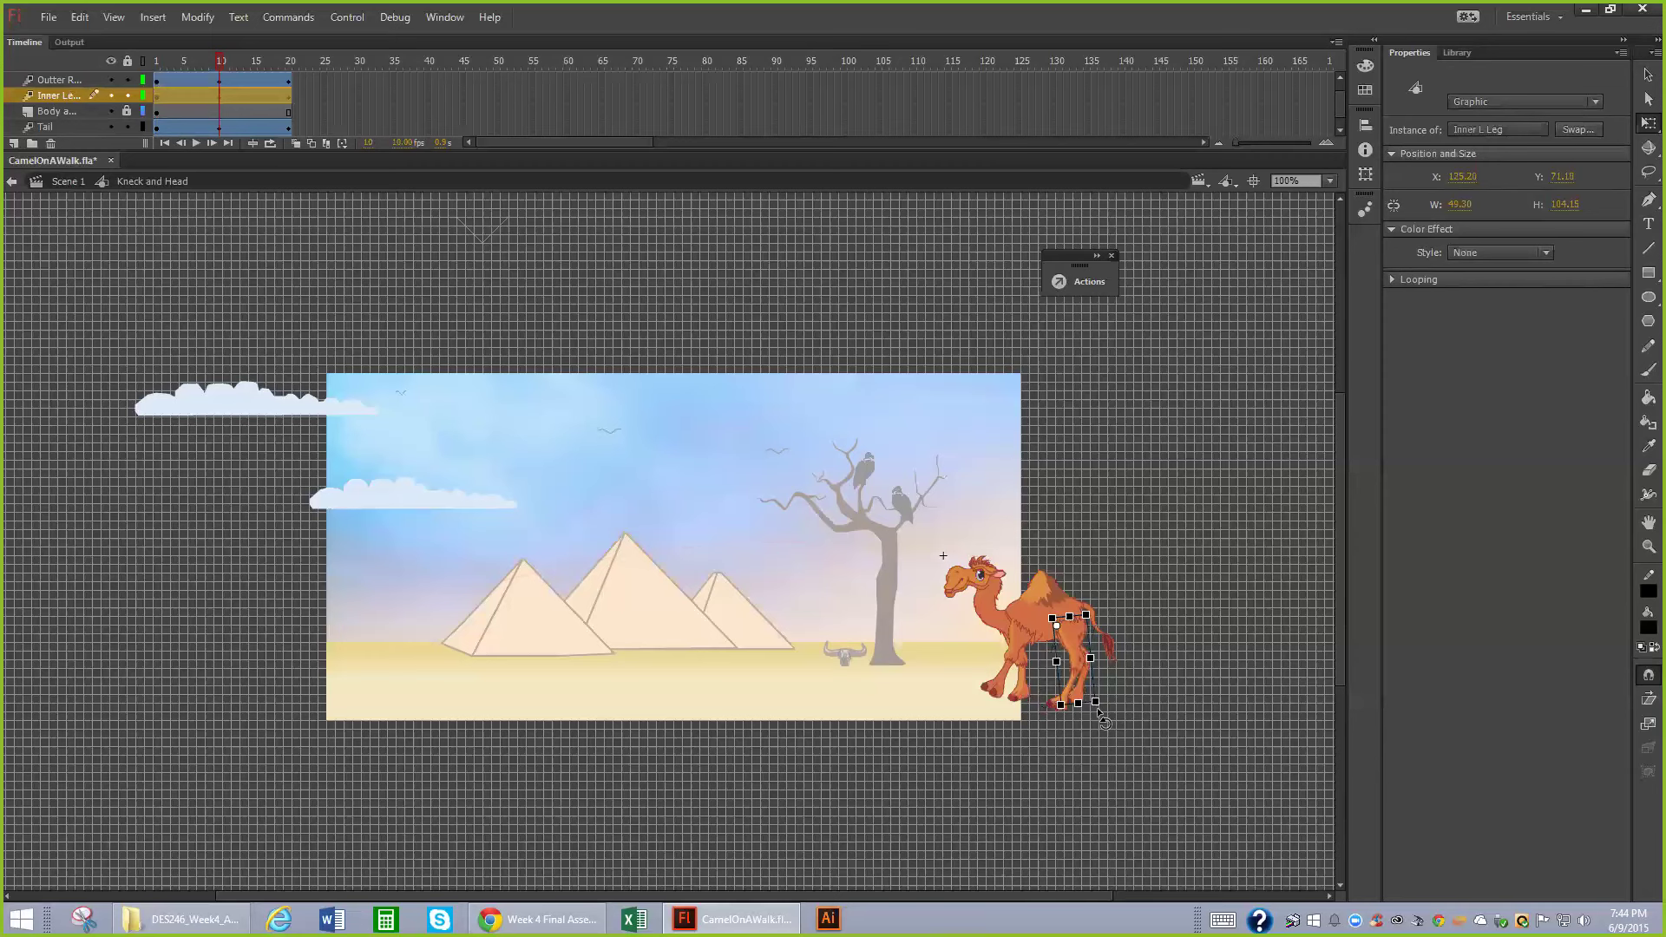
left_click_drag(1098, 712, 1138, 699)
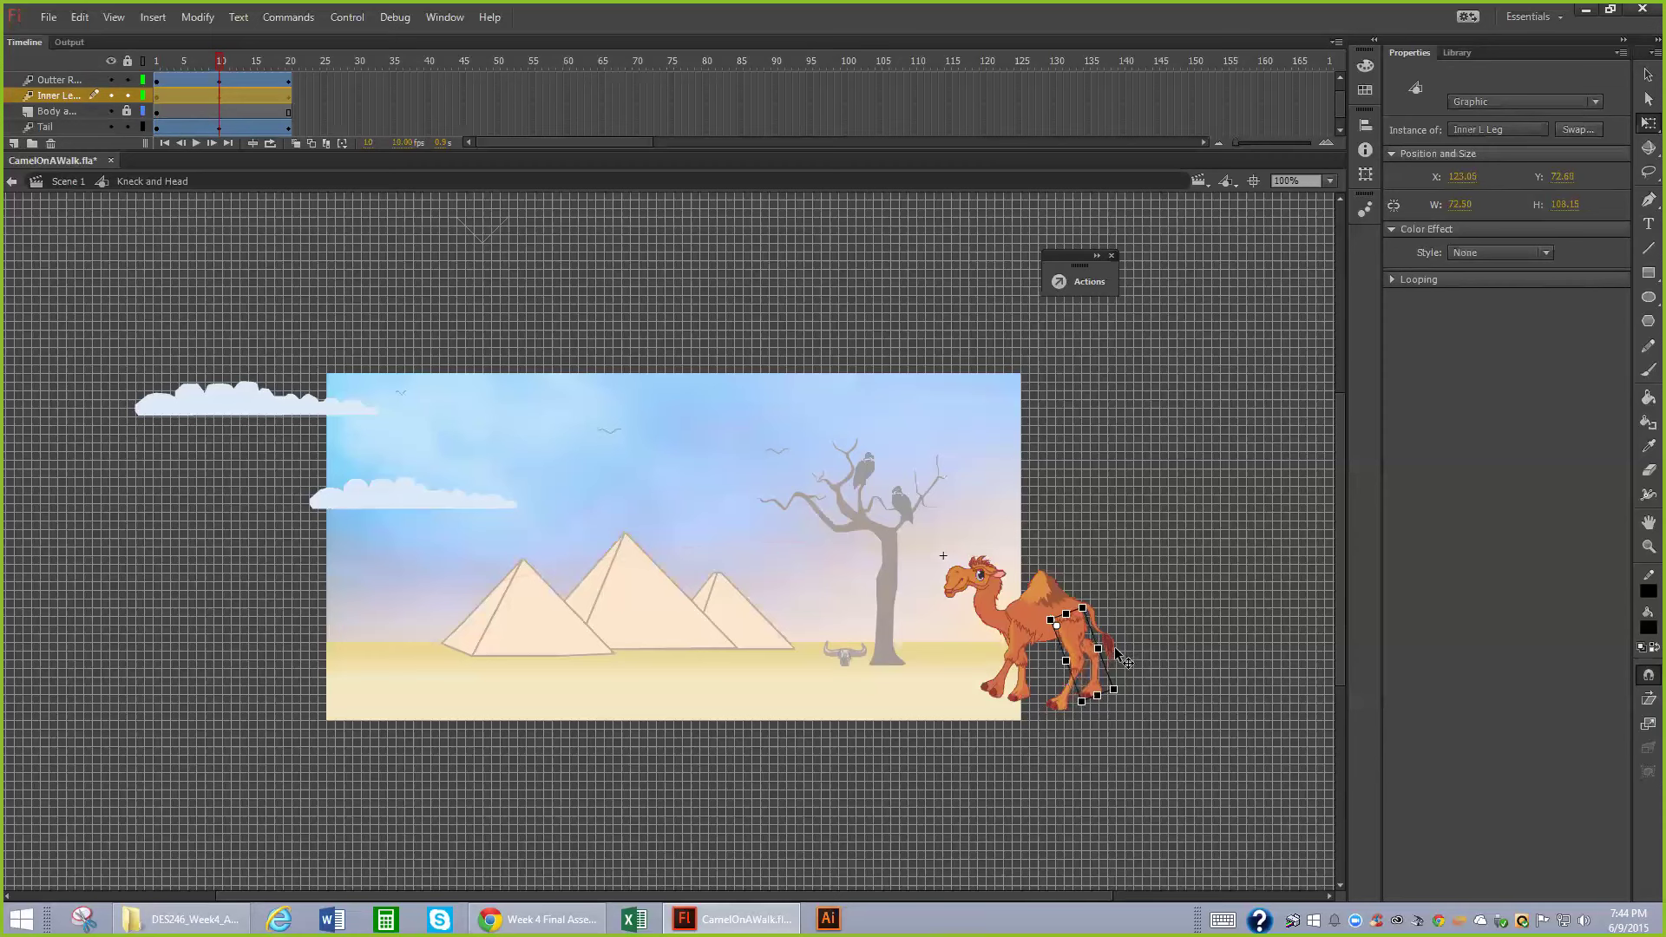
- Rotate the camel's tail outward, away from the body, at frame 10 and clear the selection
left_click(1109, 646)
left_click_drag(1121, 683, 1142, 675)
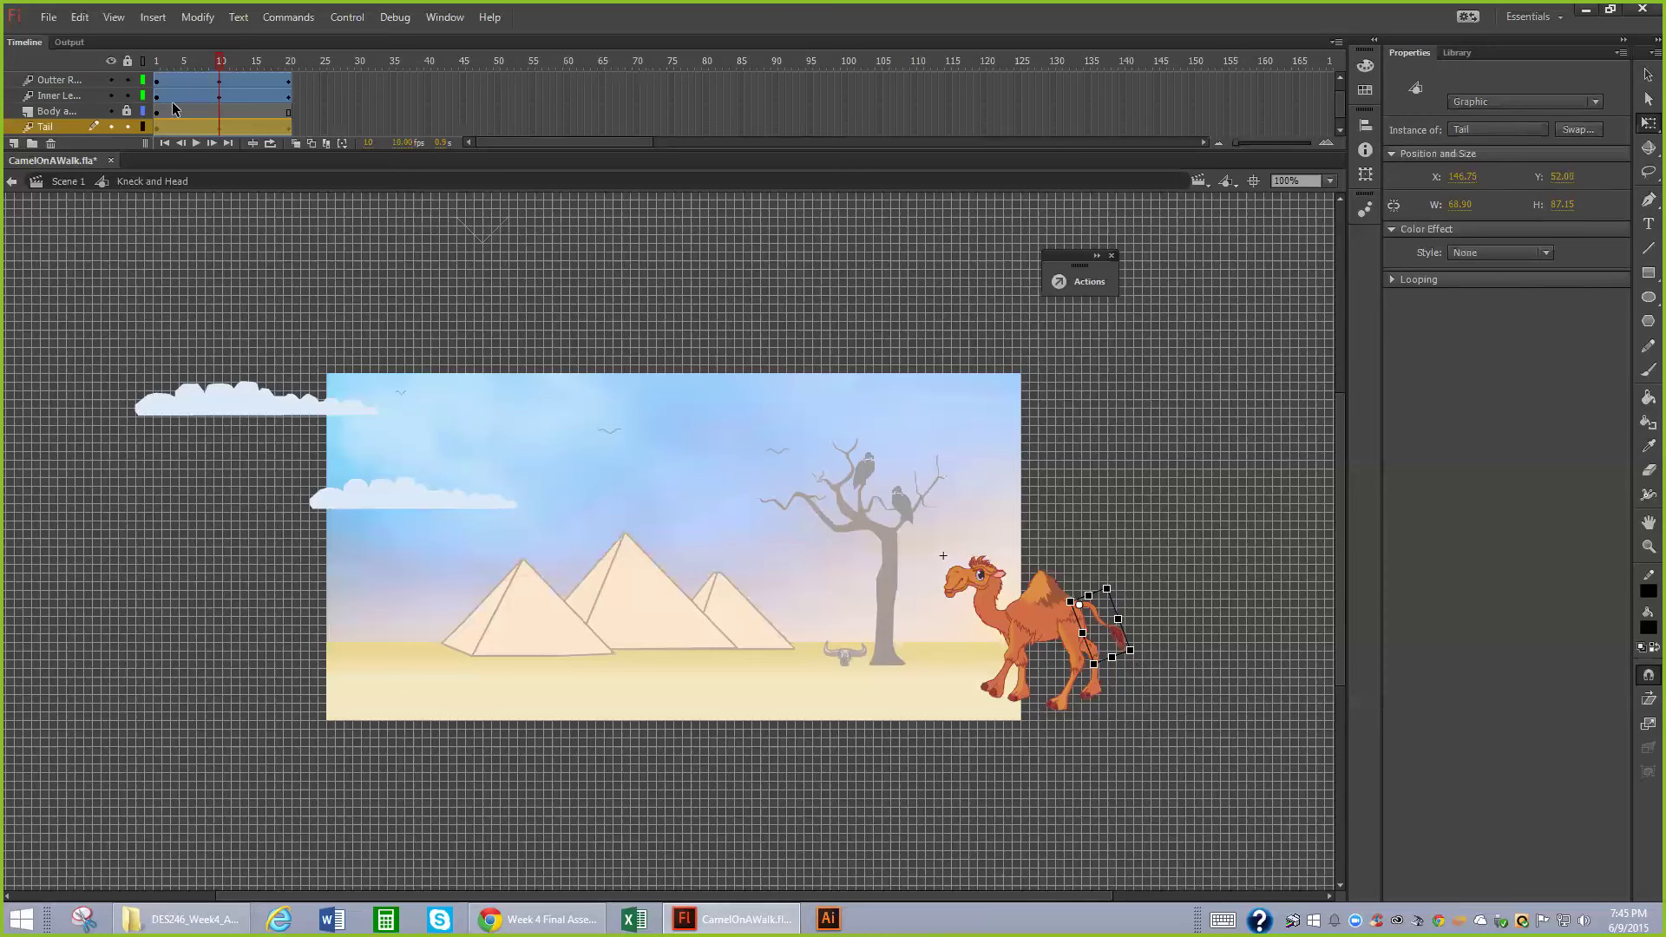
left_click(465, 226)
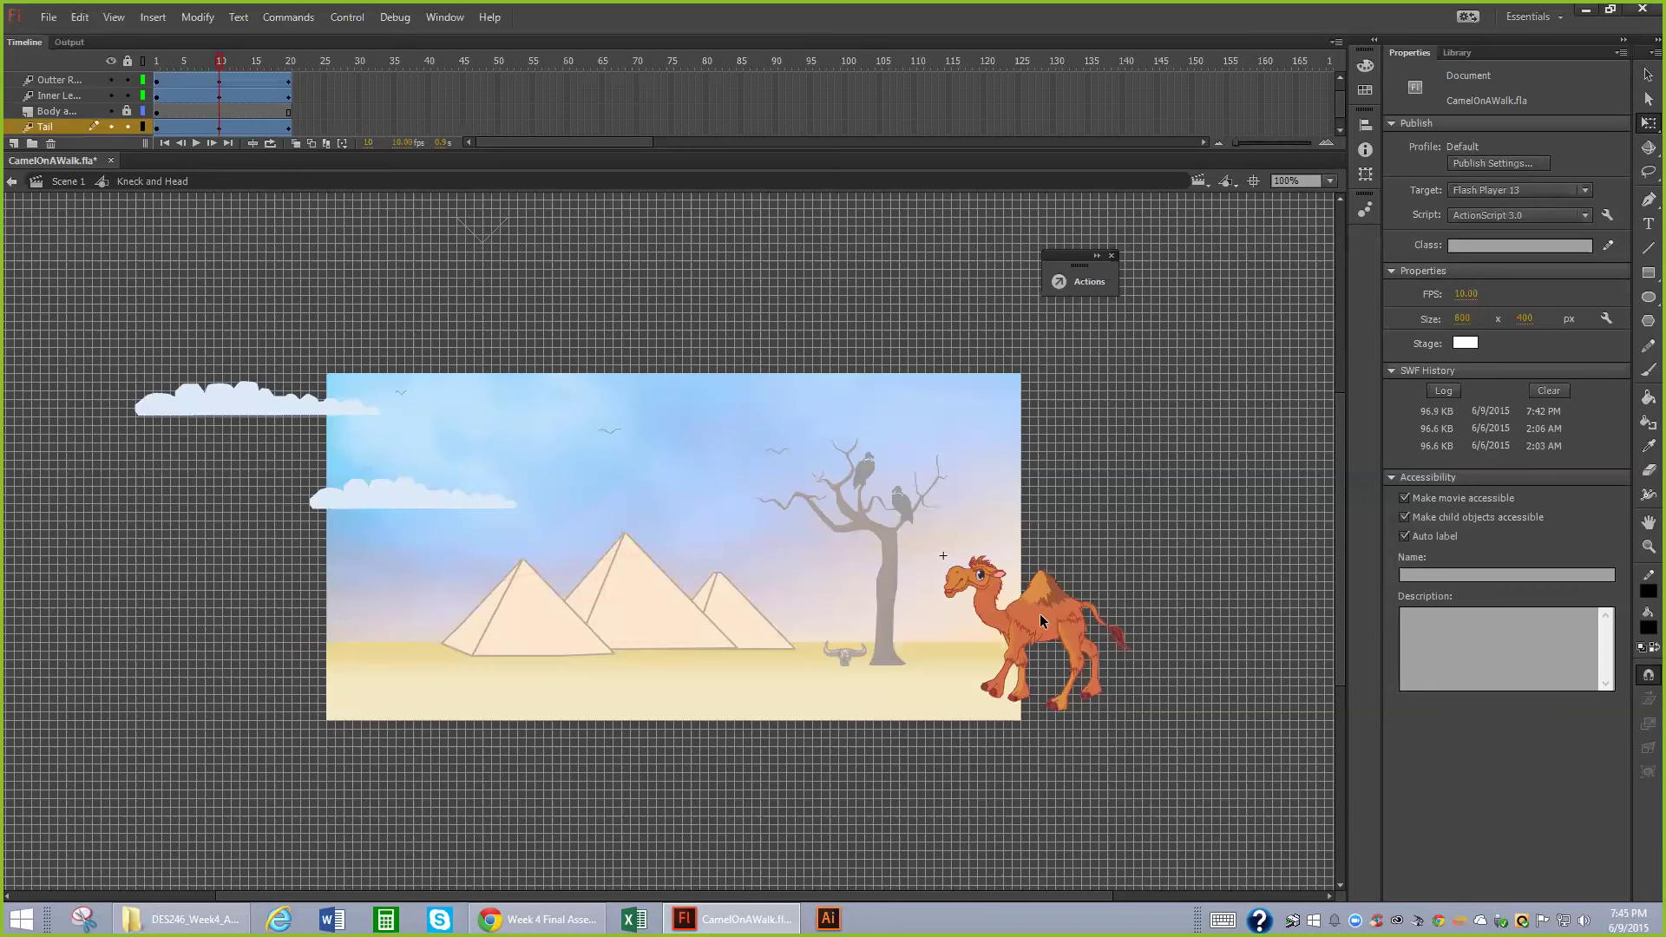
- Preview the Outter R Leg, Outter L Leg, Kneck and Head and Inner L Leg symbols in the library
key("ctrl+l")
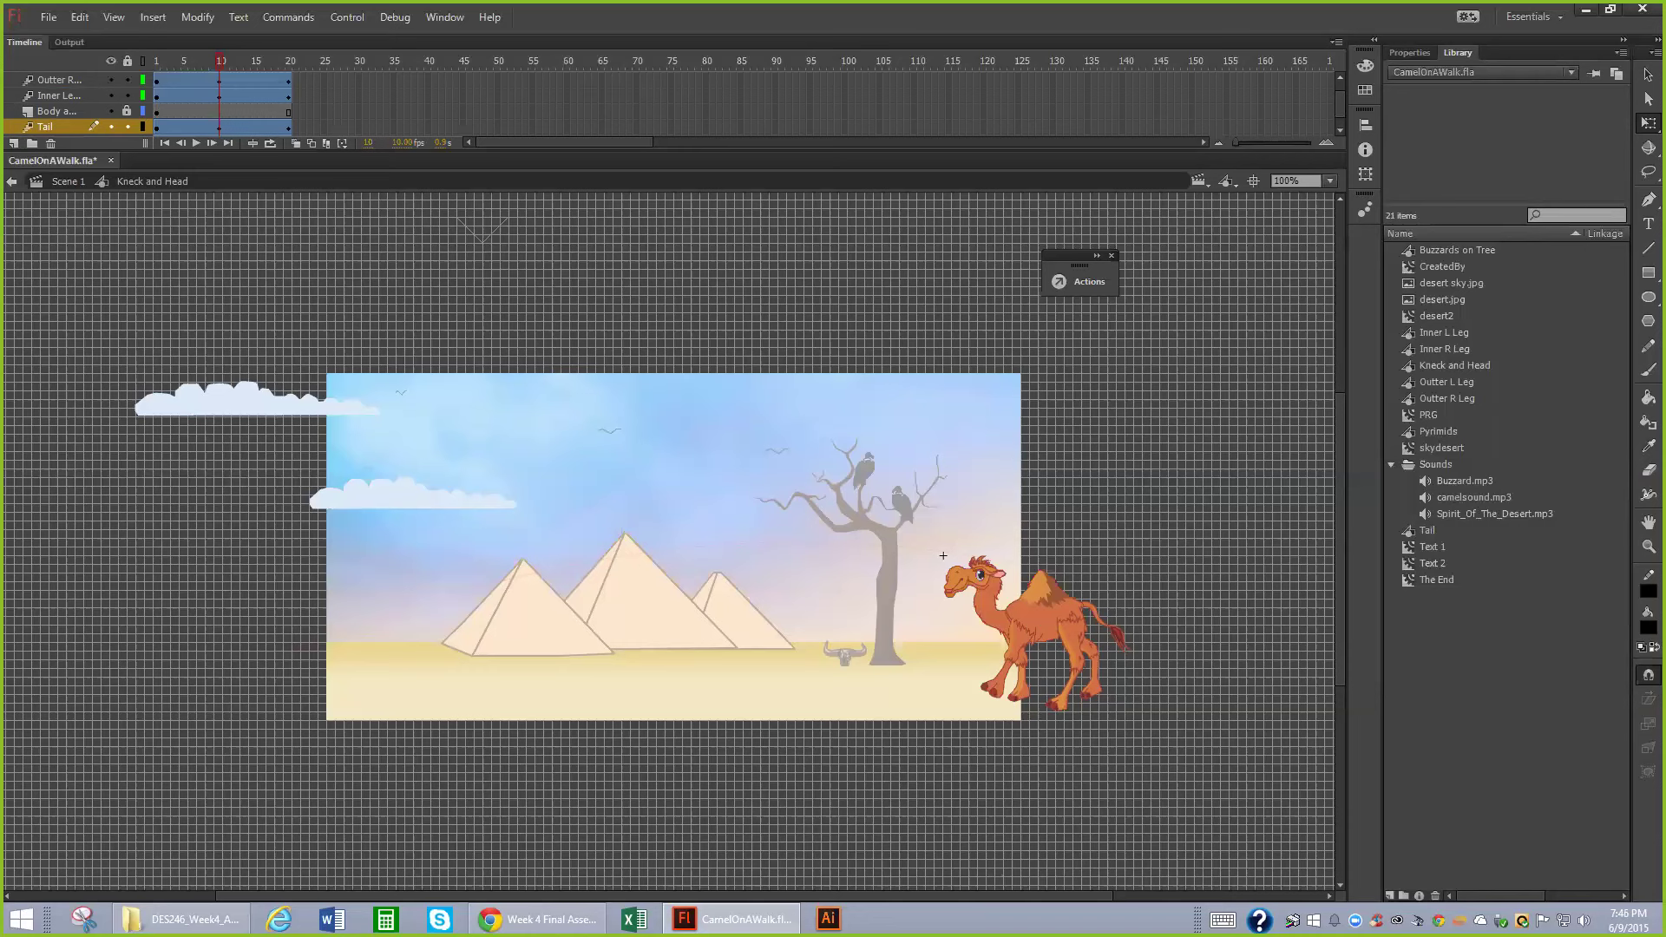
left_click(1446, 398)
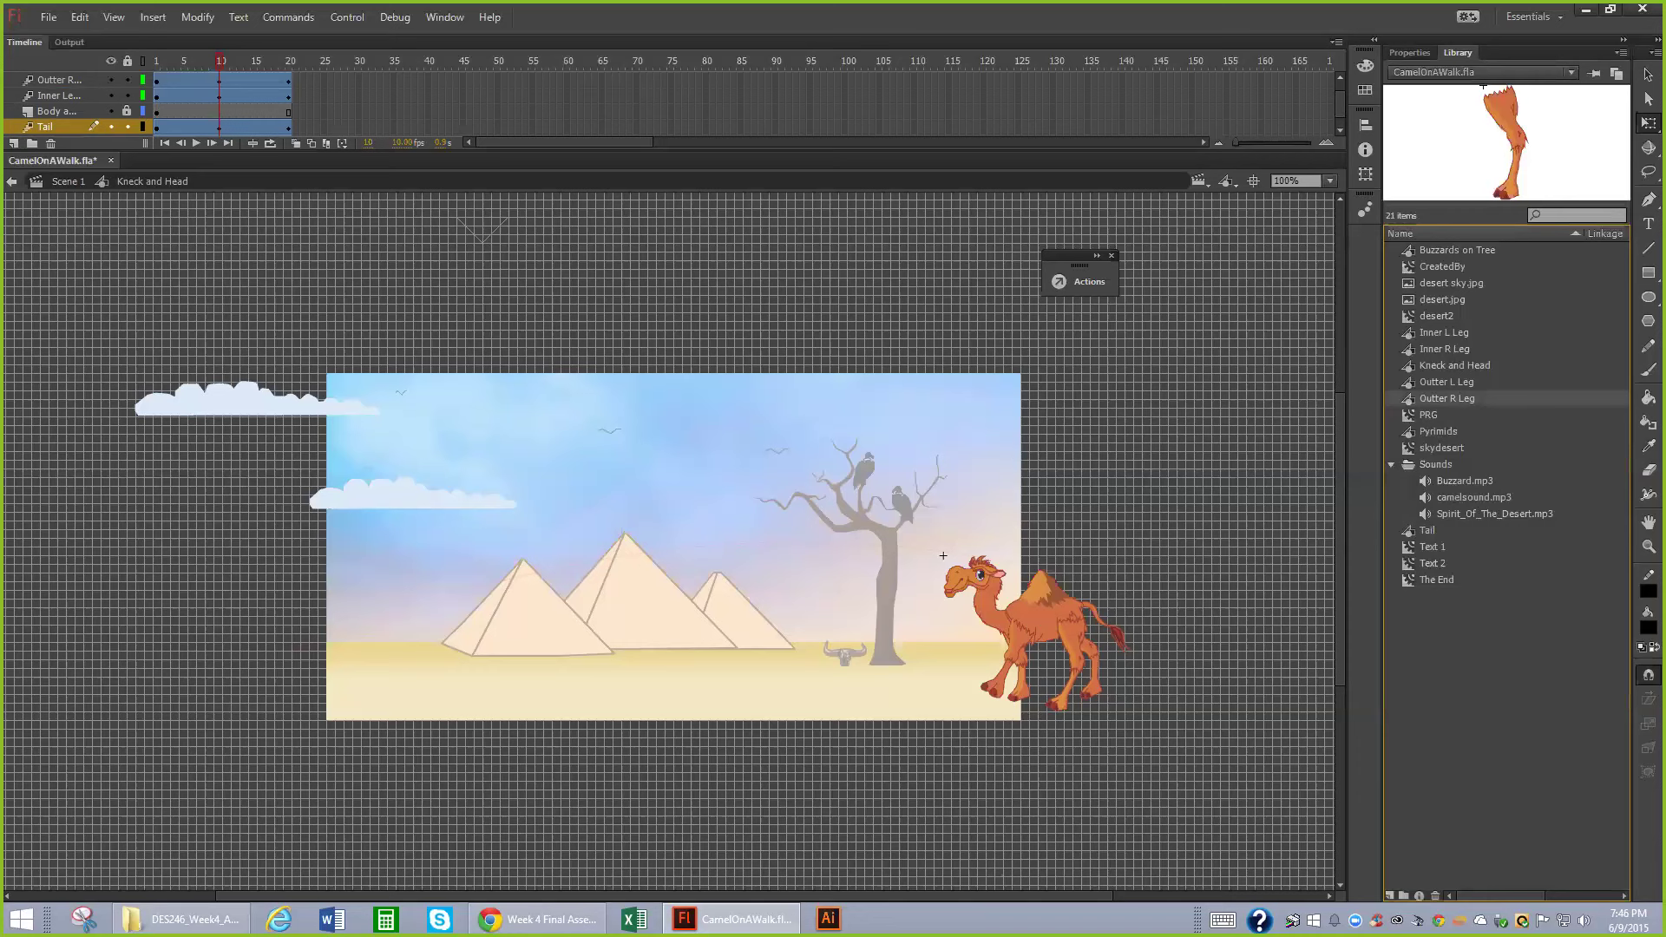
left_click(1446, 382)
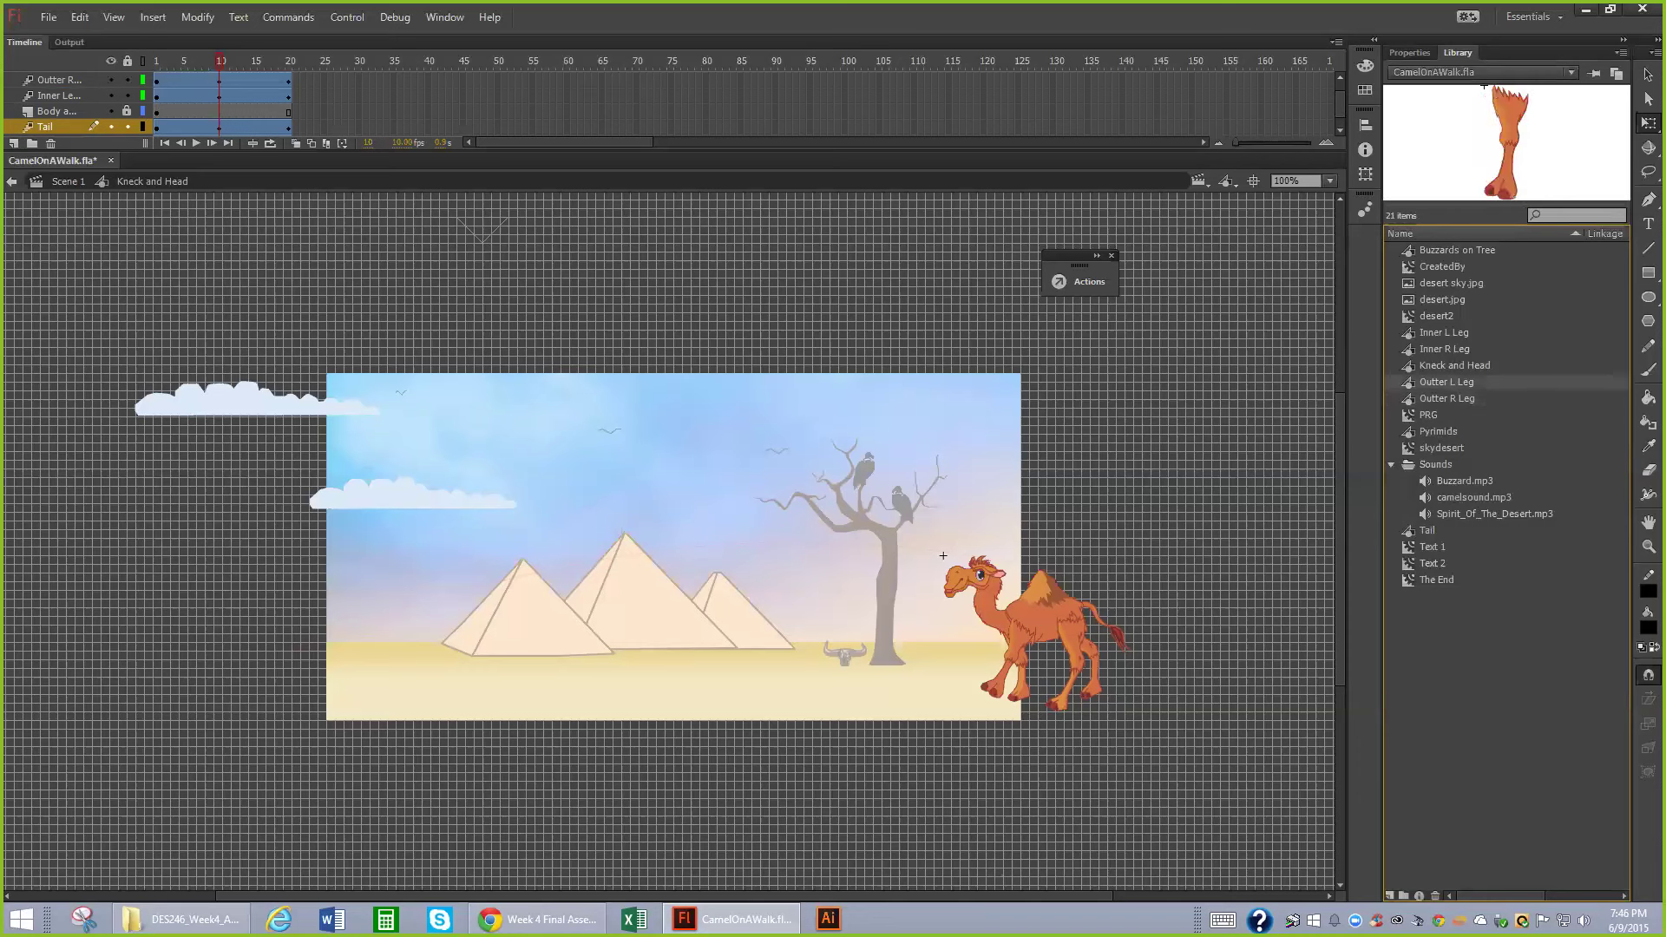
left_click(1454, 365)
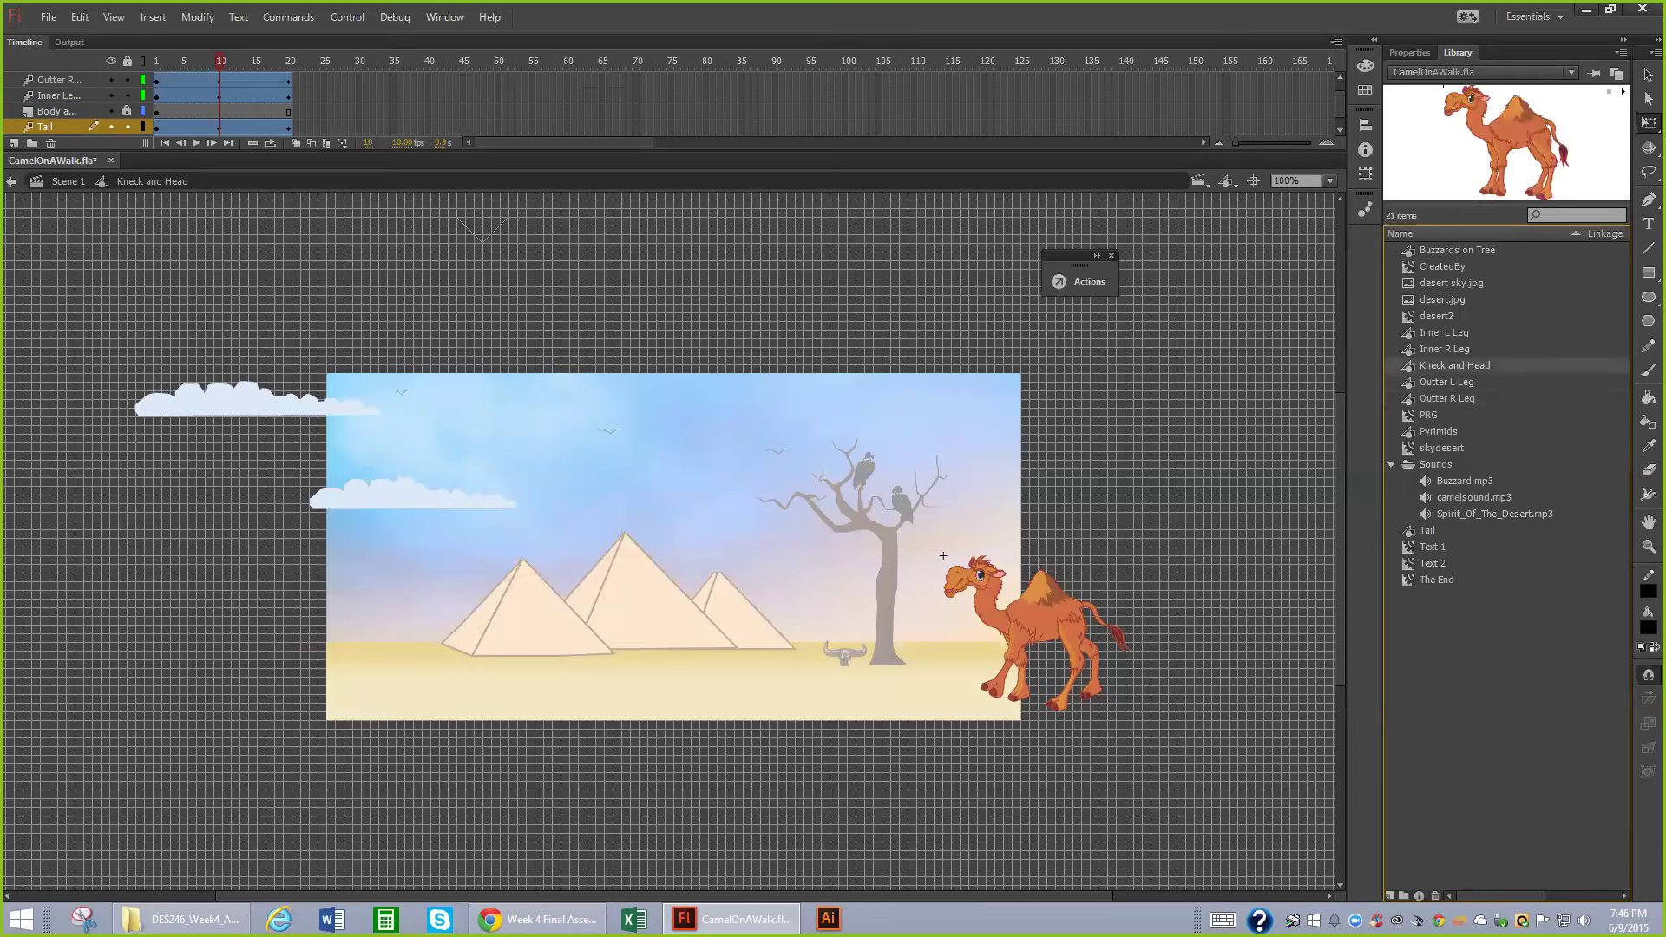
left_click(1444, 332)
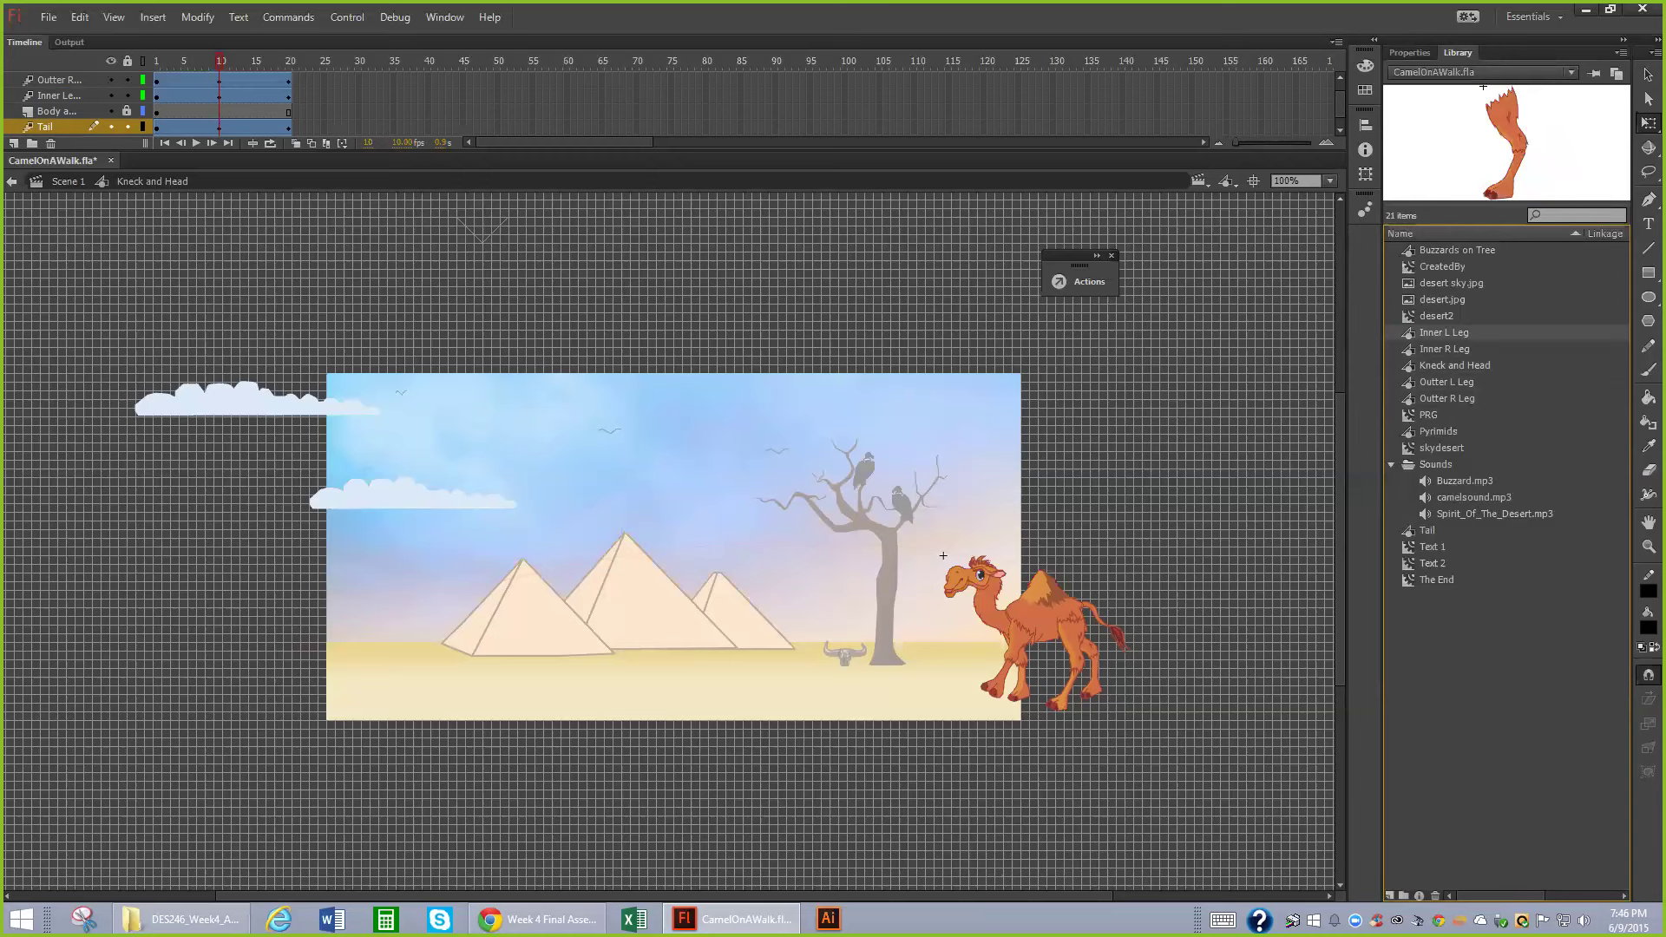
- Return to Scene 1, show the camel instance's properties and save CamelOnAWalk.fla
left_click(48, 183)
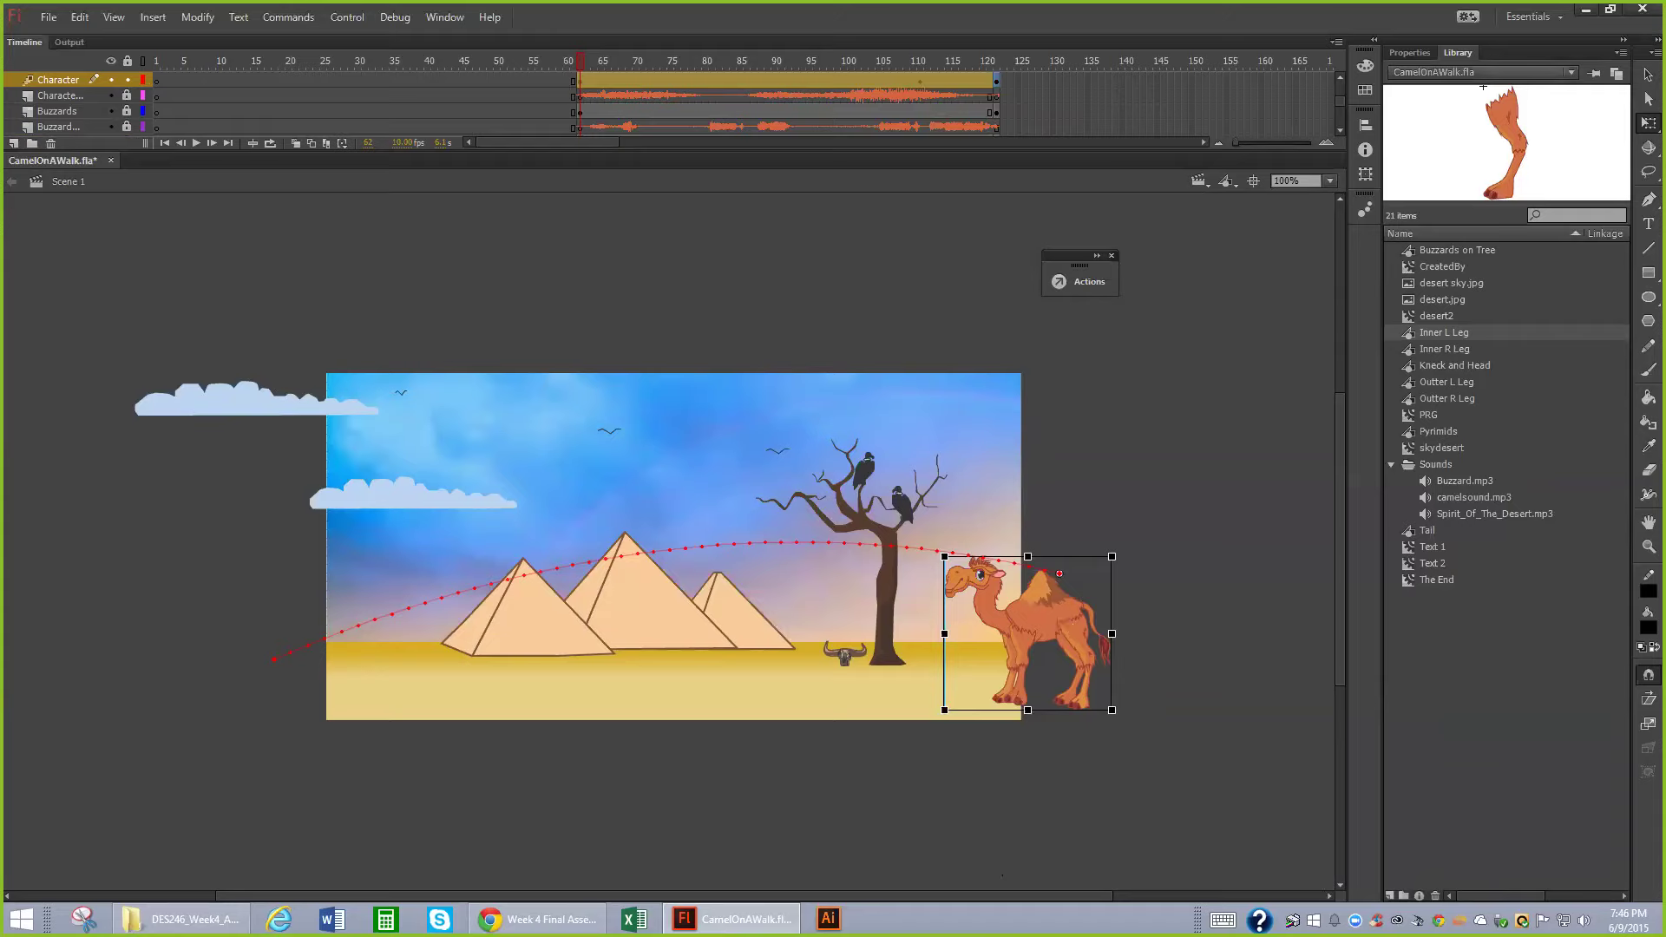
left_click(1409, 52)
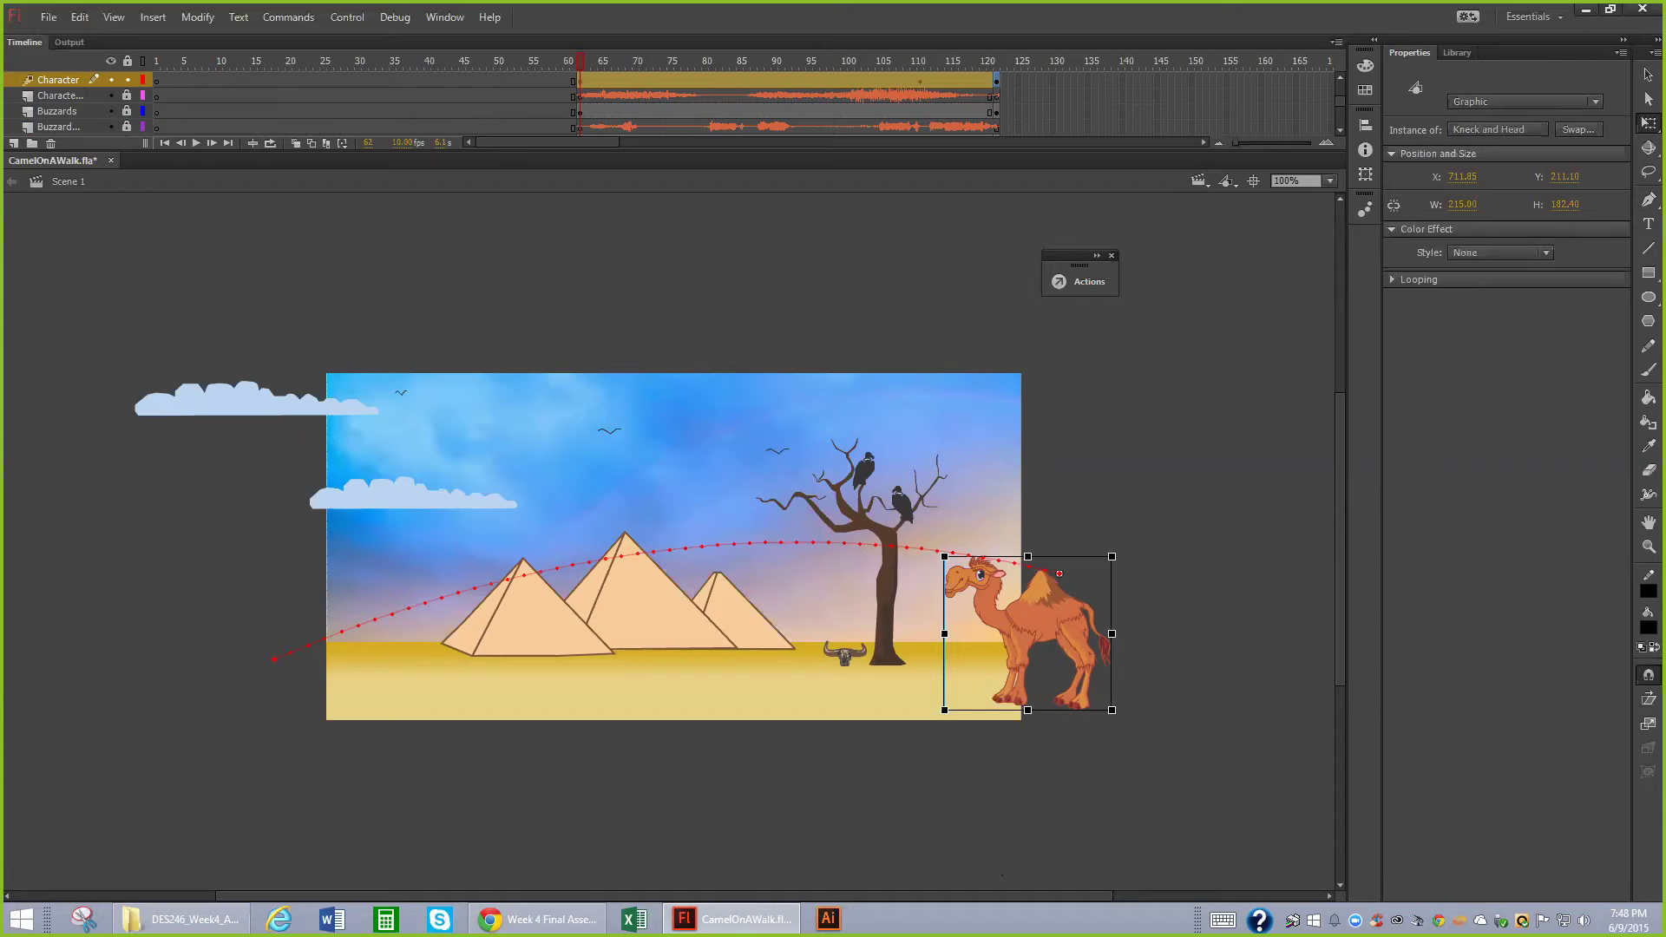
left_click(49, 17)
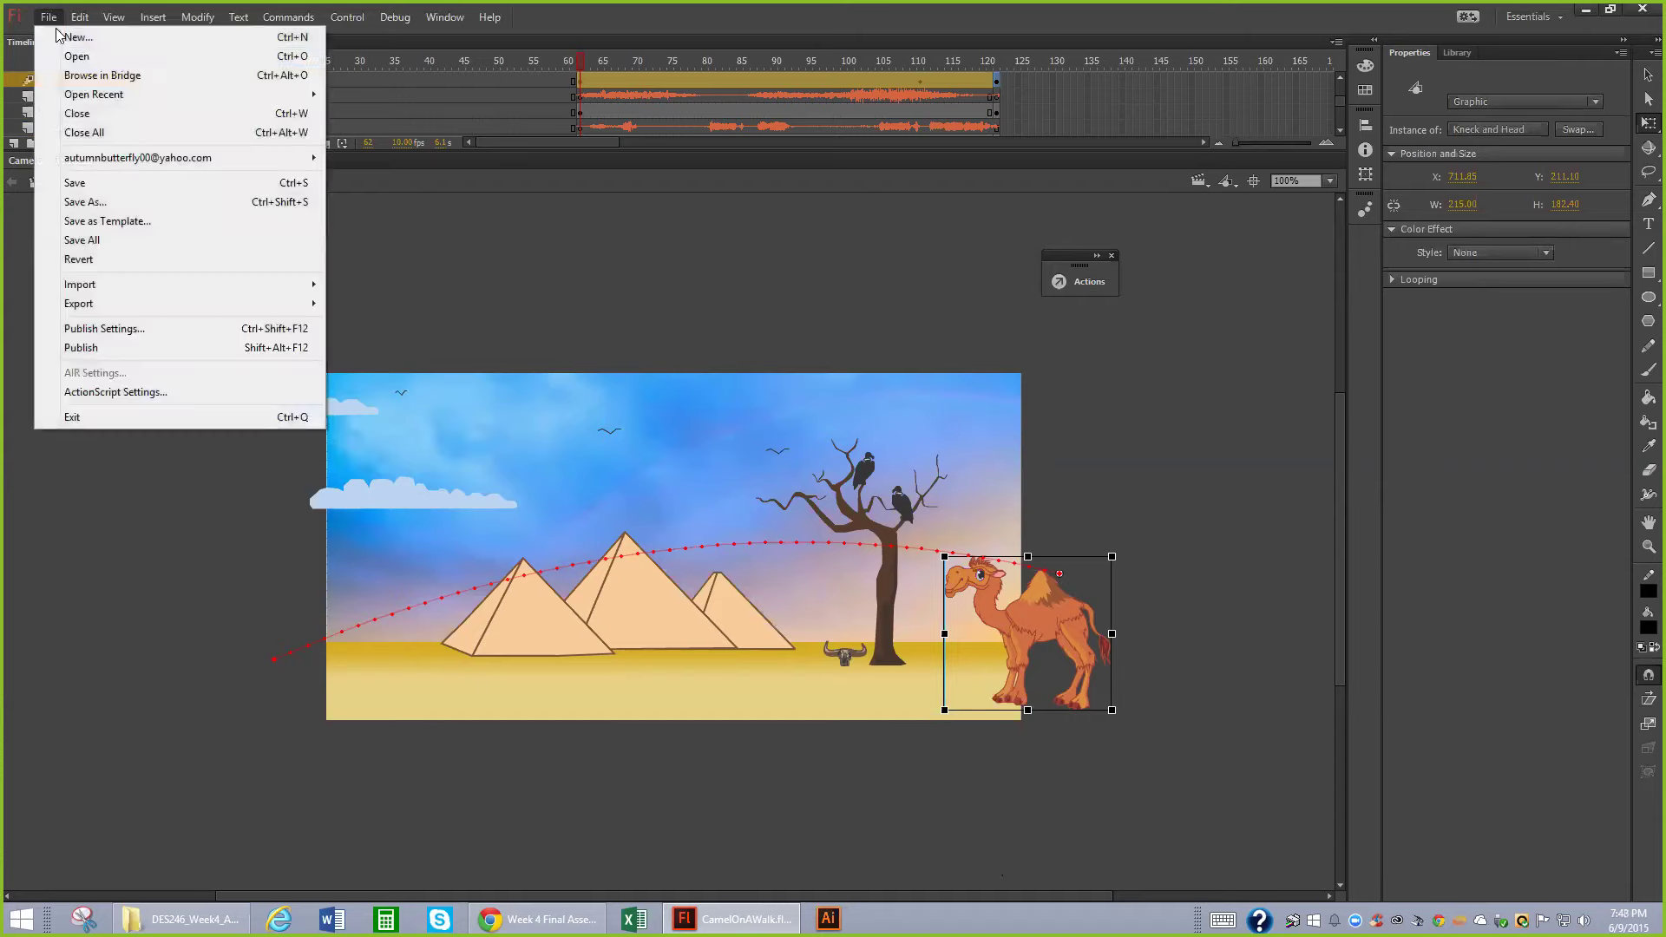
left_click(114, 187)
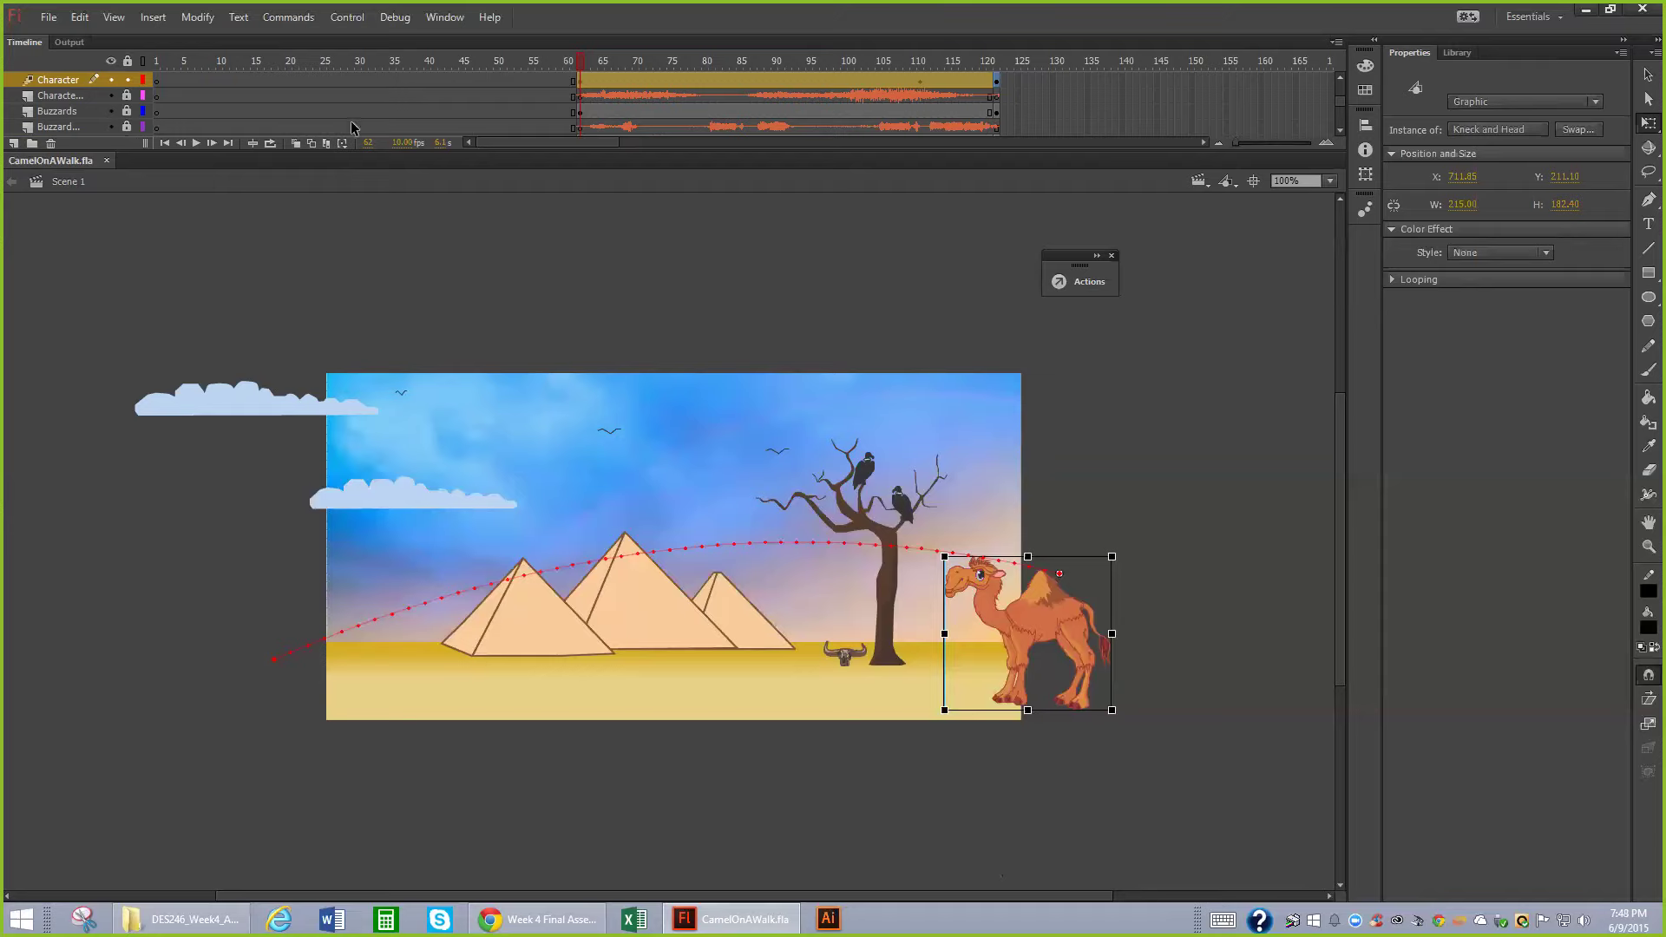
- Go to frame 1 of the main timeline and test the movie to check the camel's walk
left_click(159, 82)
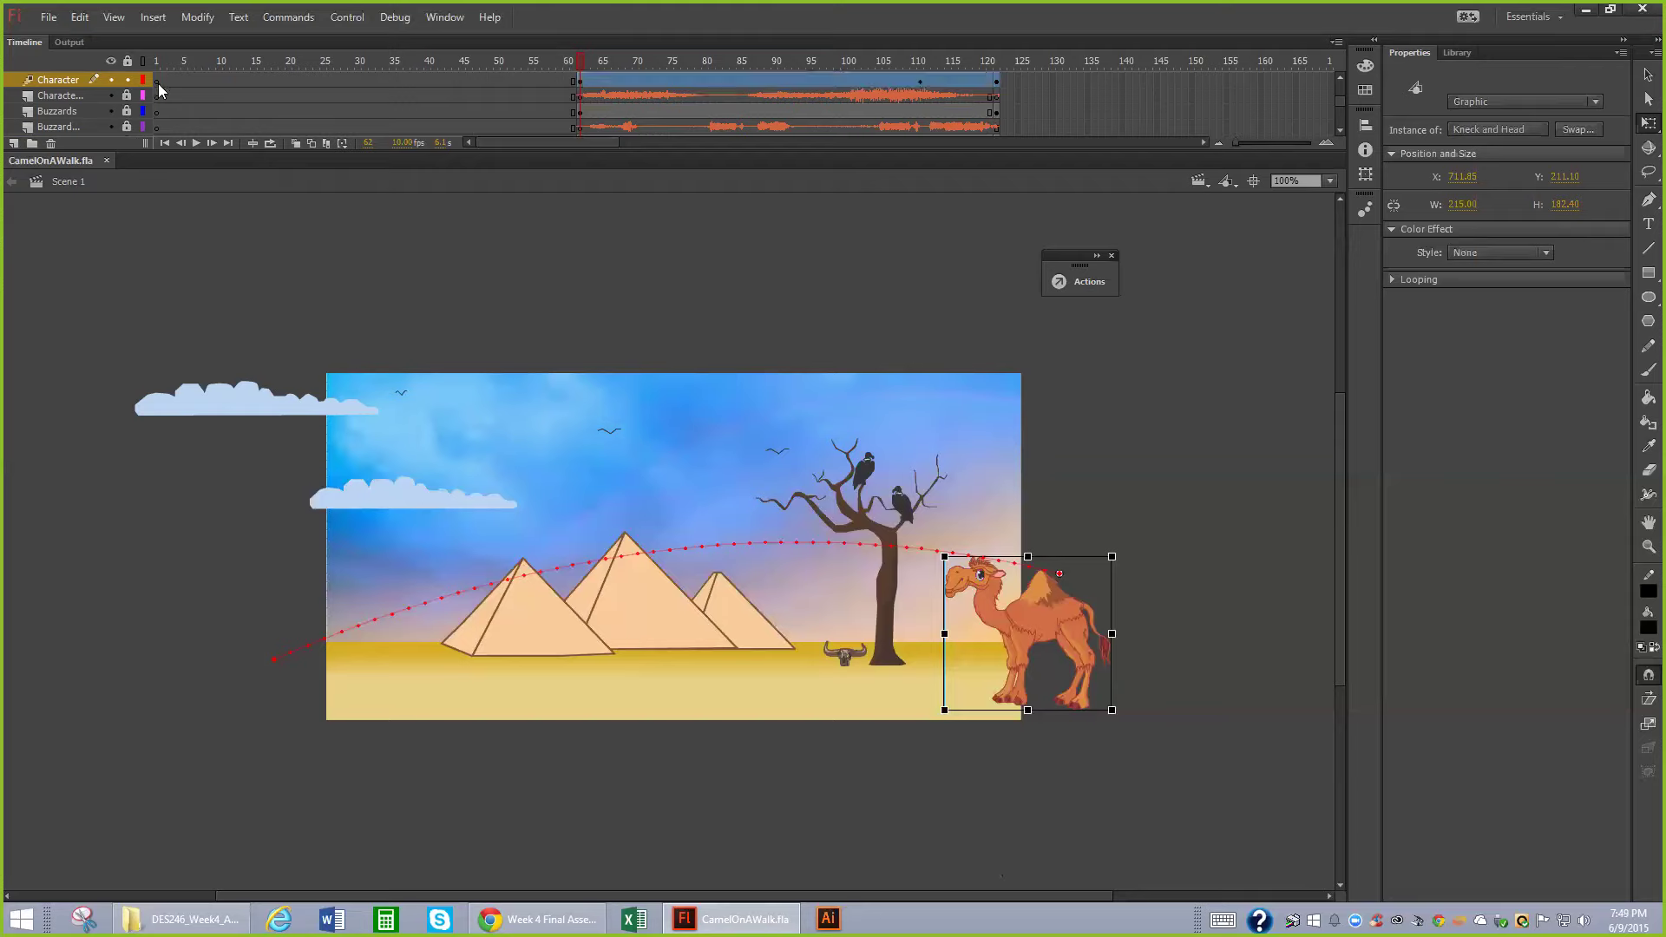
left_click(351, 19)
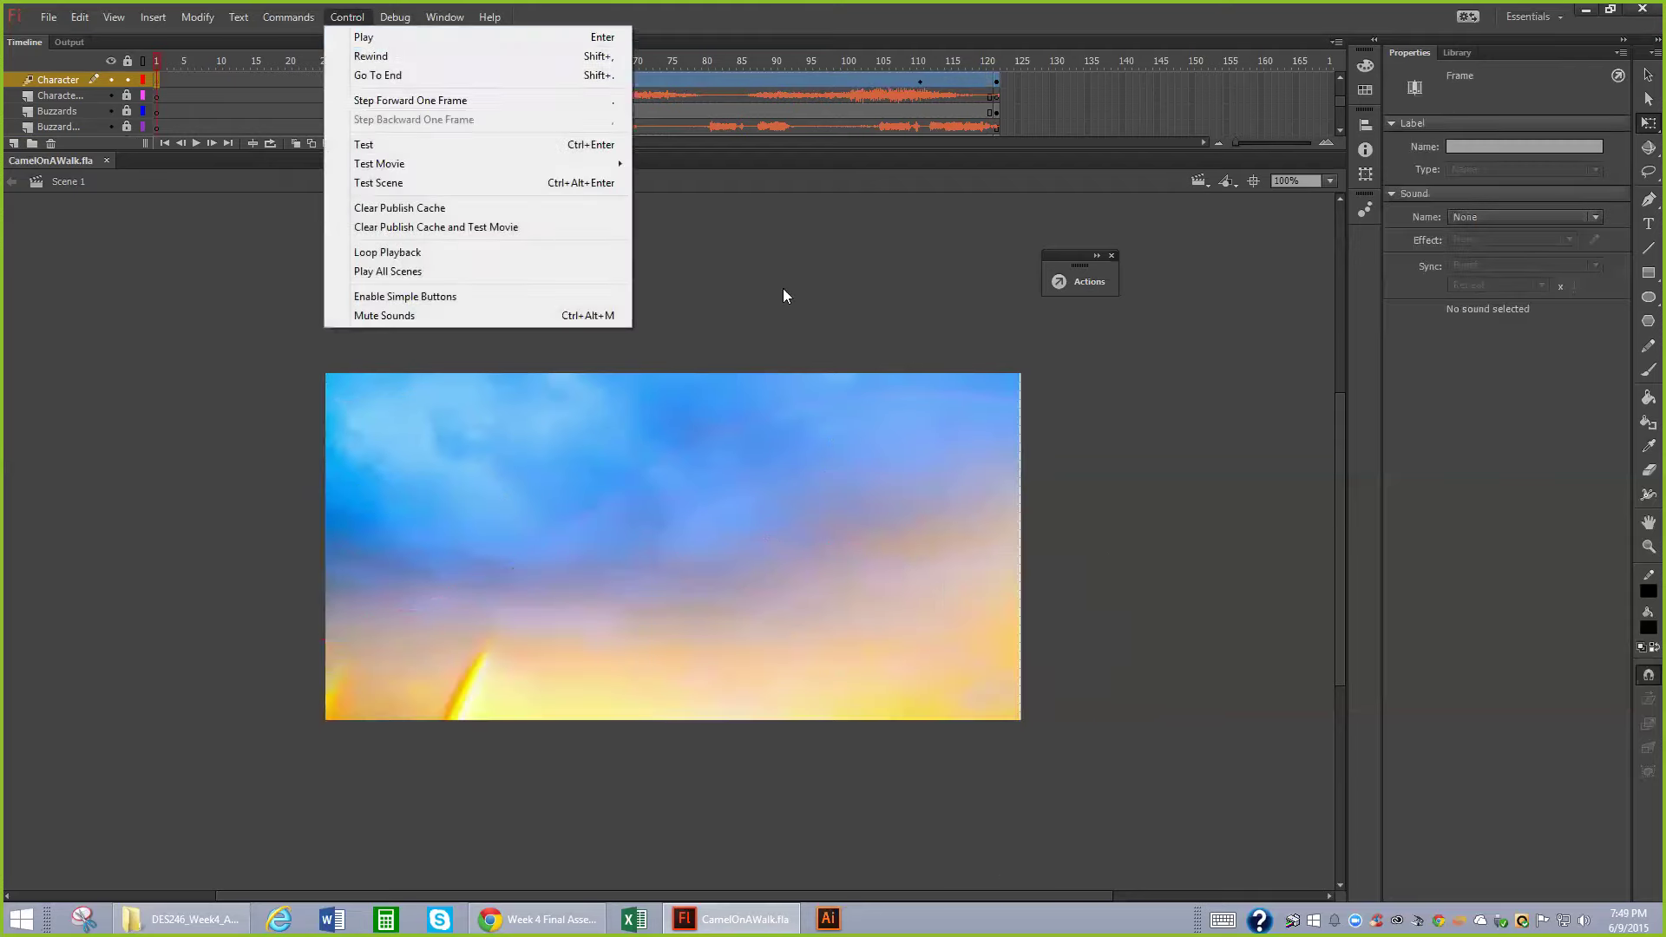
left_click(486, 247)
key("ctrl+a")
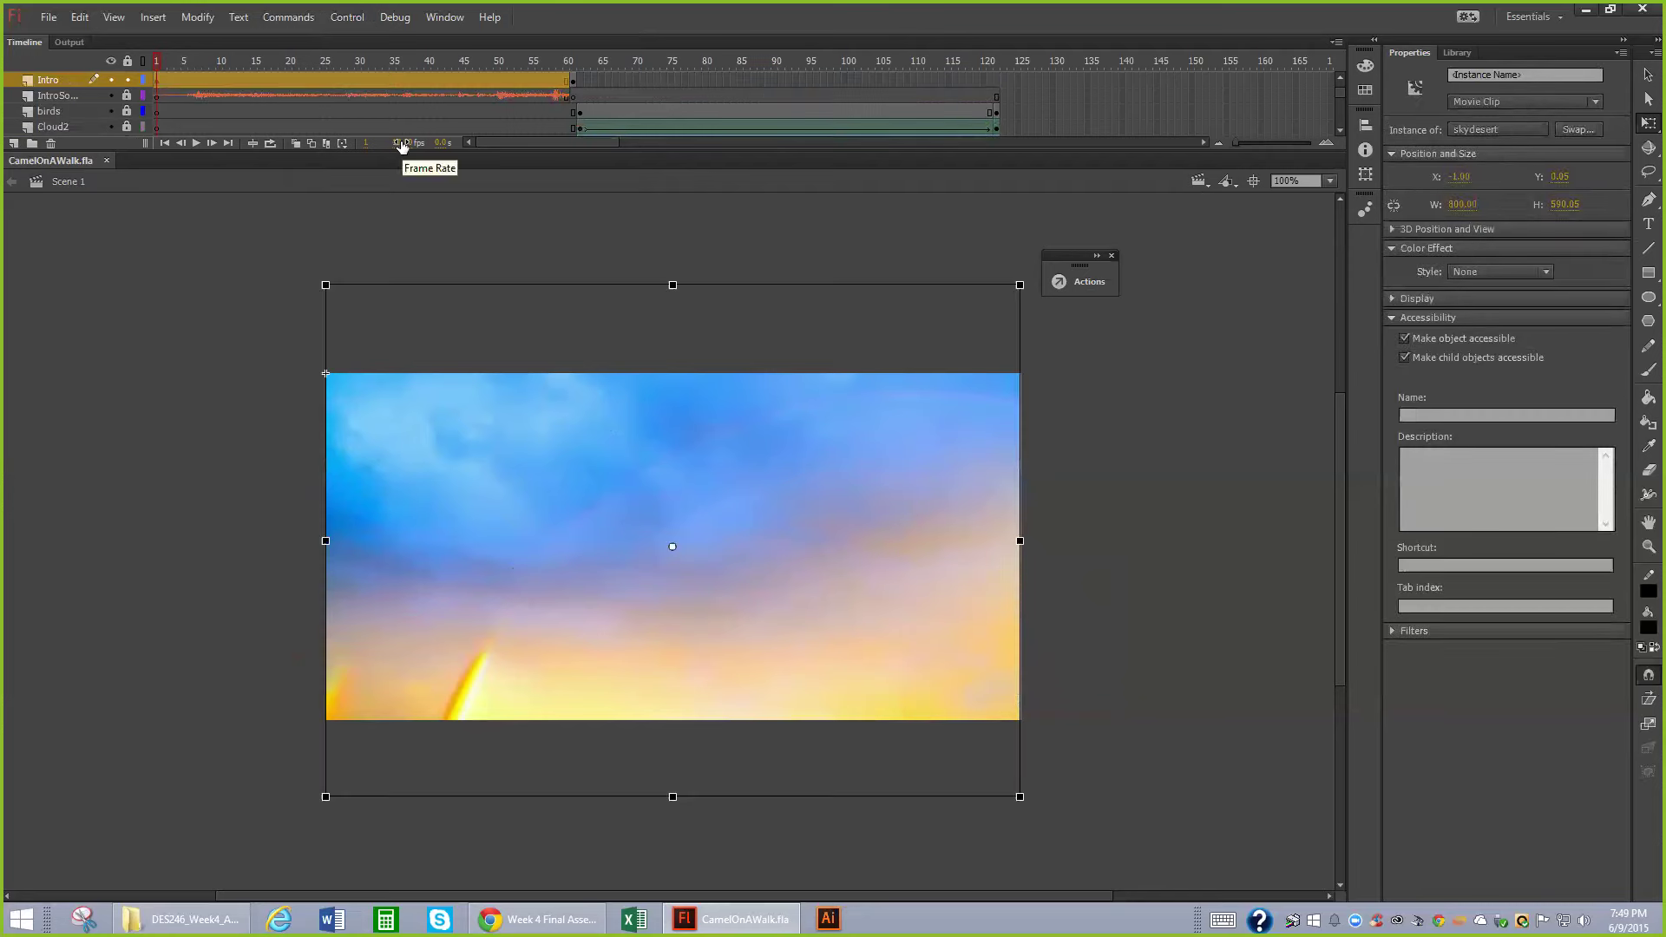
left_click(348, 19)
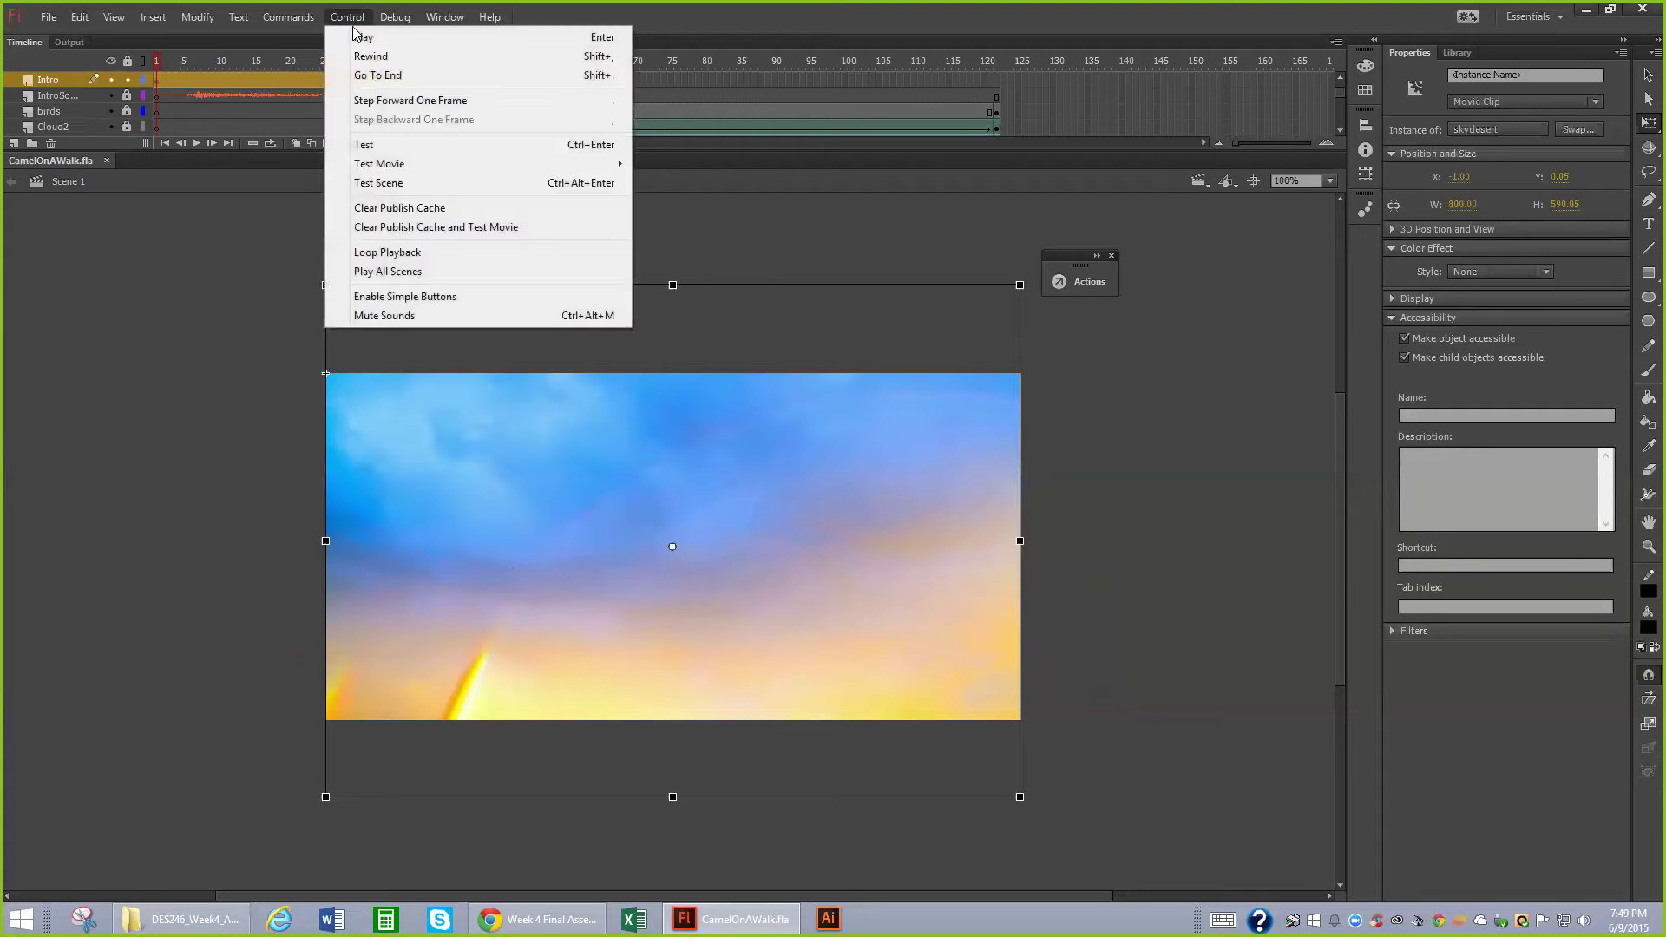
left_click(392, 144)
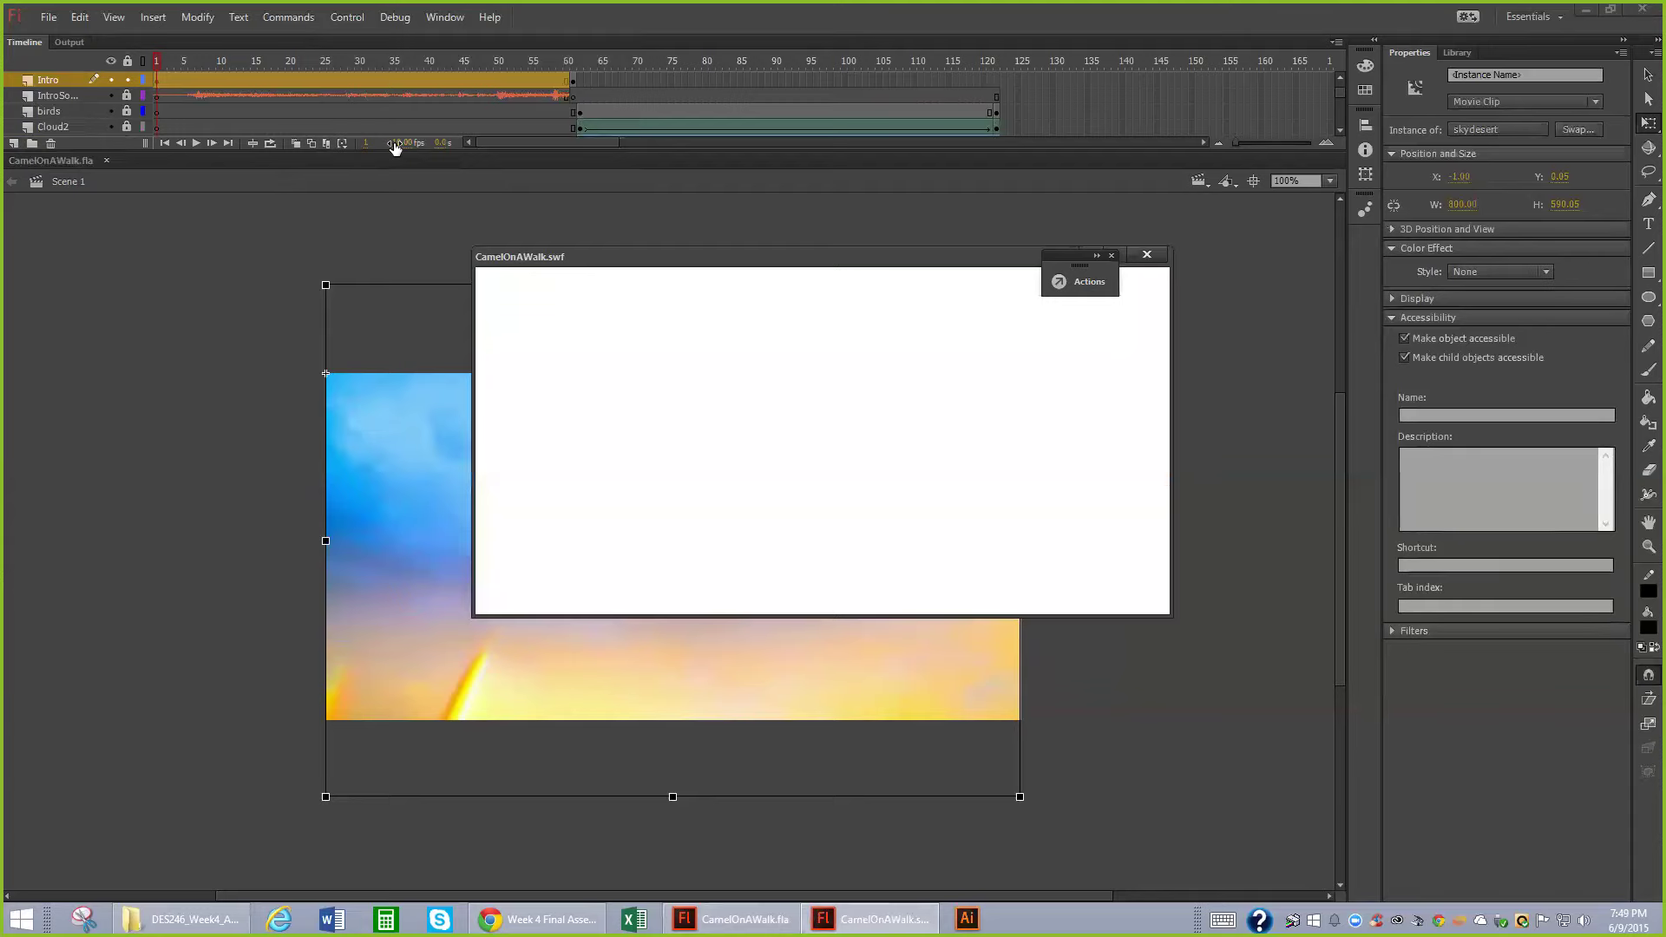
- Close the test window and, from the start of the Character layer's tween, open the camel symbol for editing
left_click(585, 212)
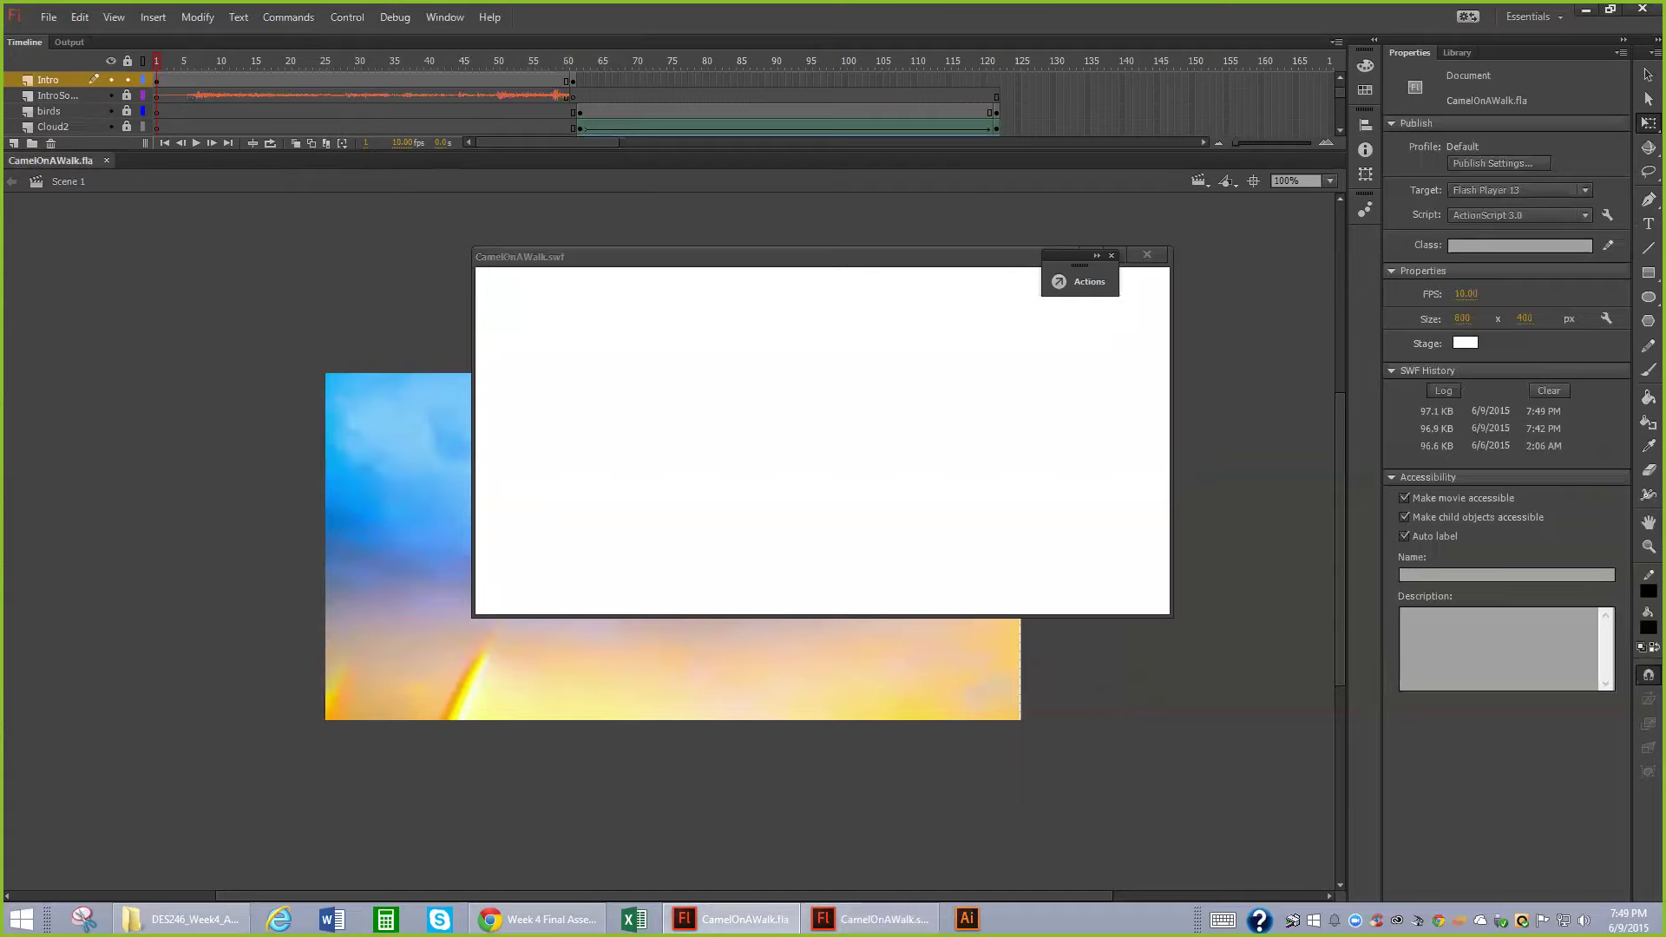
scroll(503, 103, "down", 2)
scroll(750, 127, "down", 1)
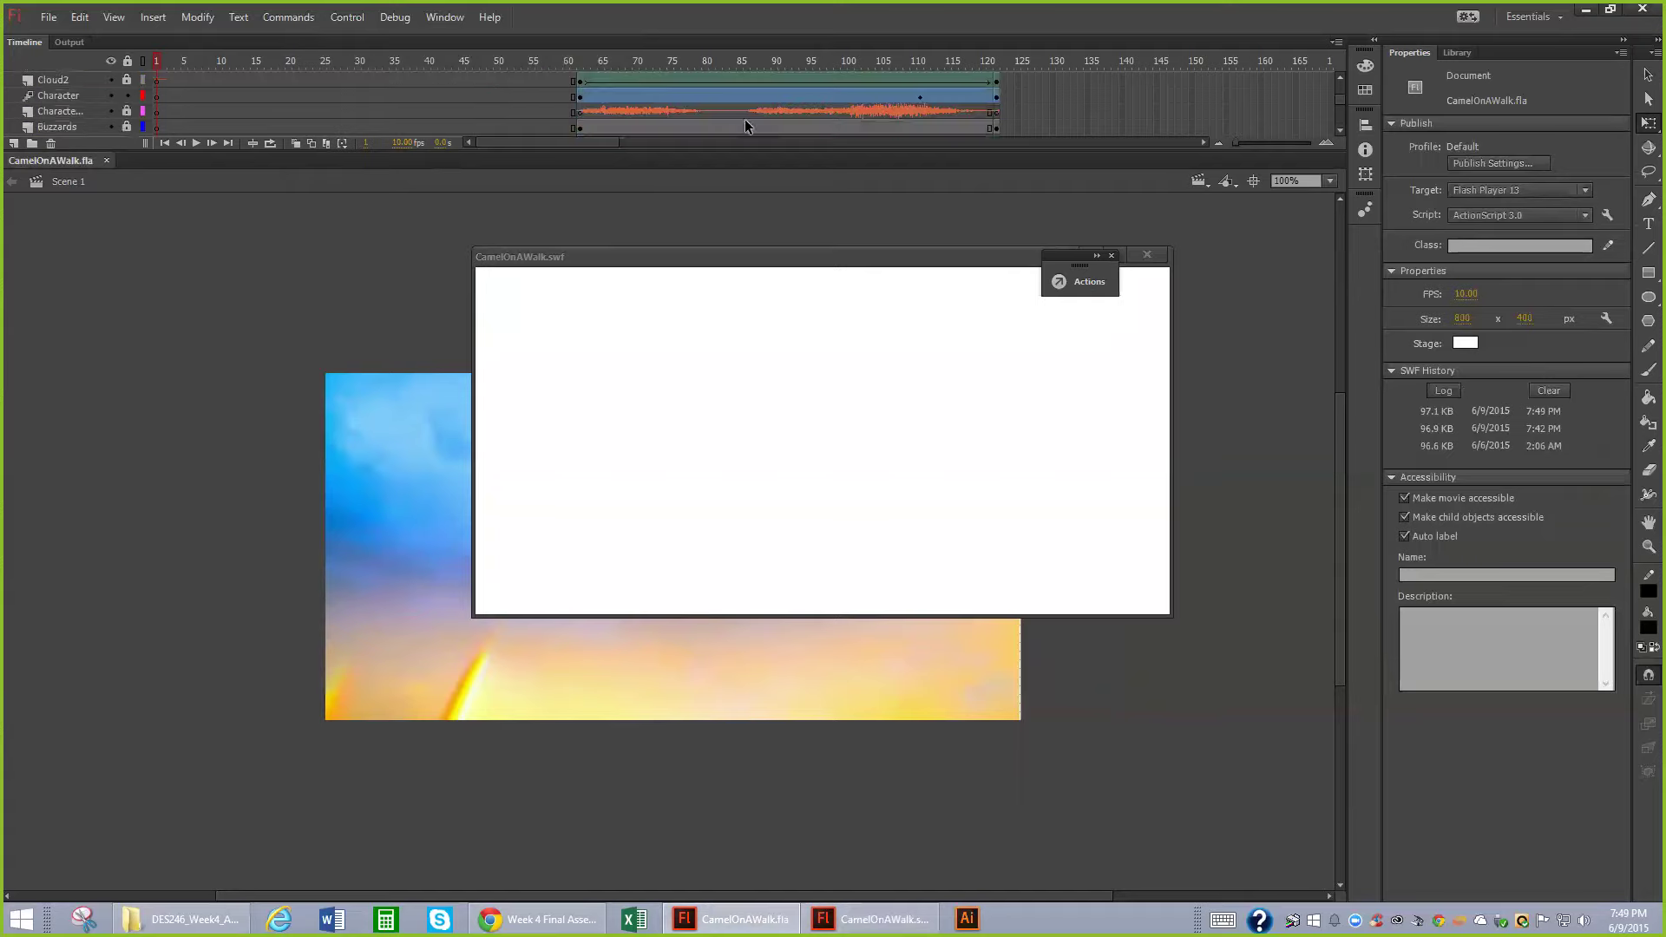
left_click(579, 95)
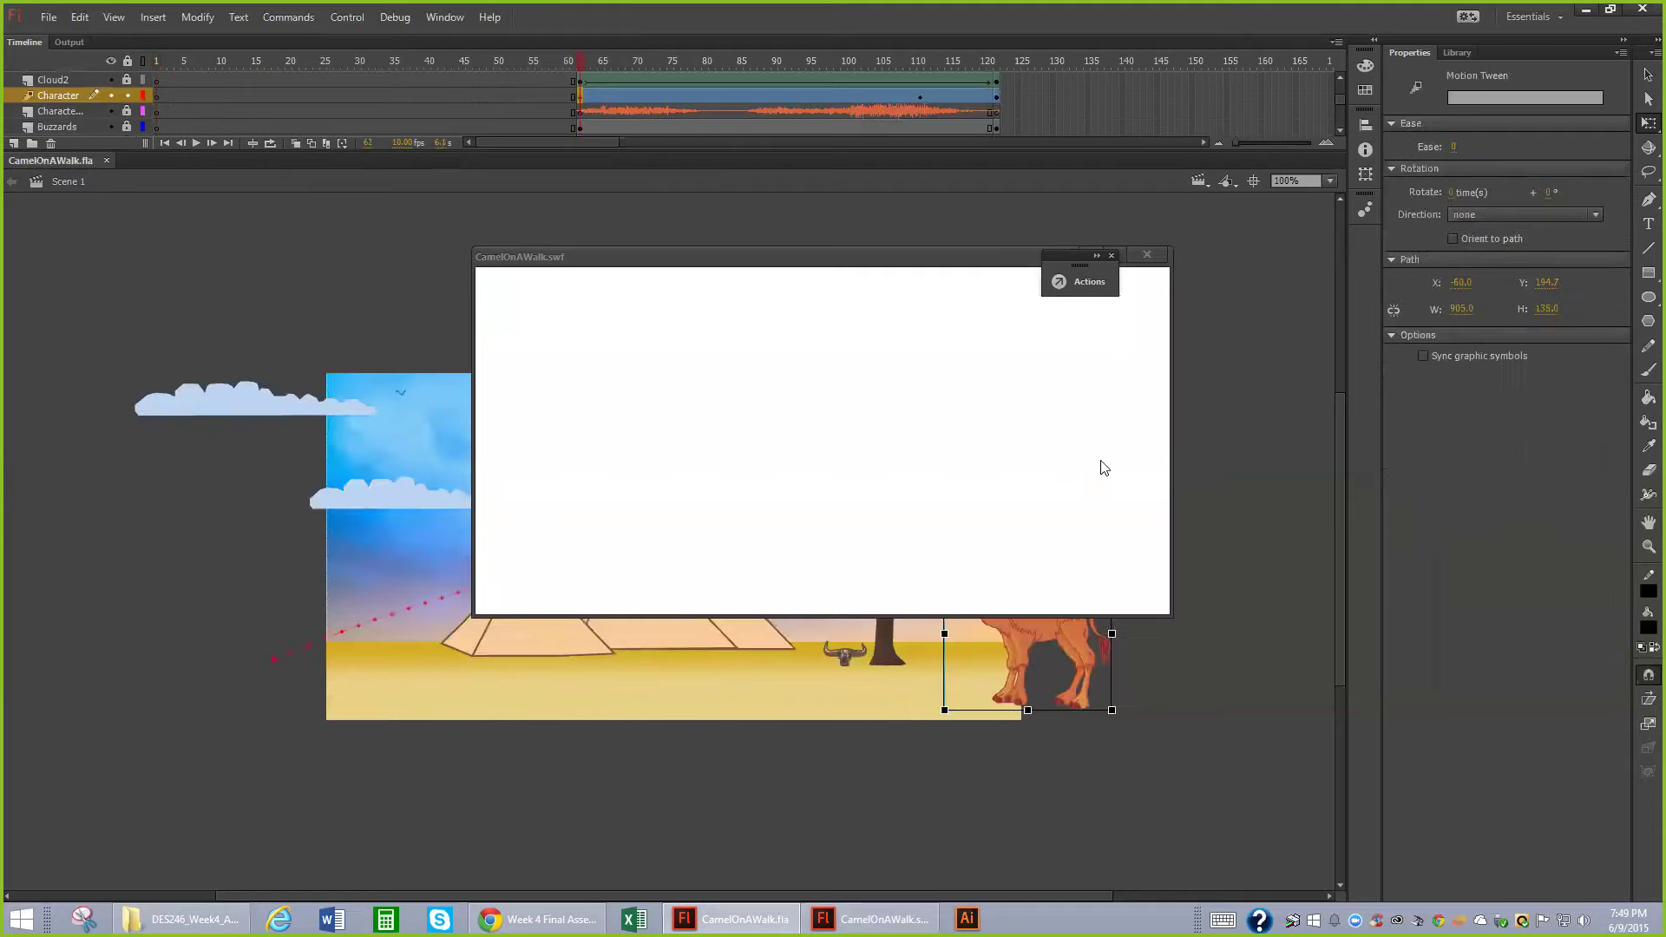
left_click(1147, 254)
left_click(1049, 631)
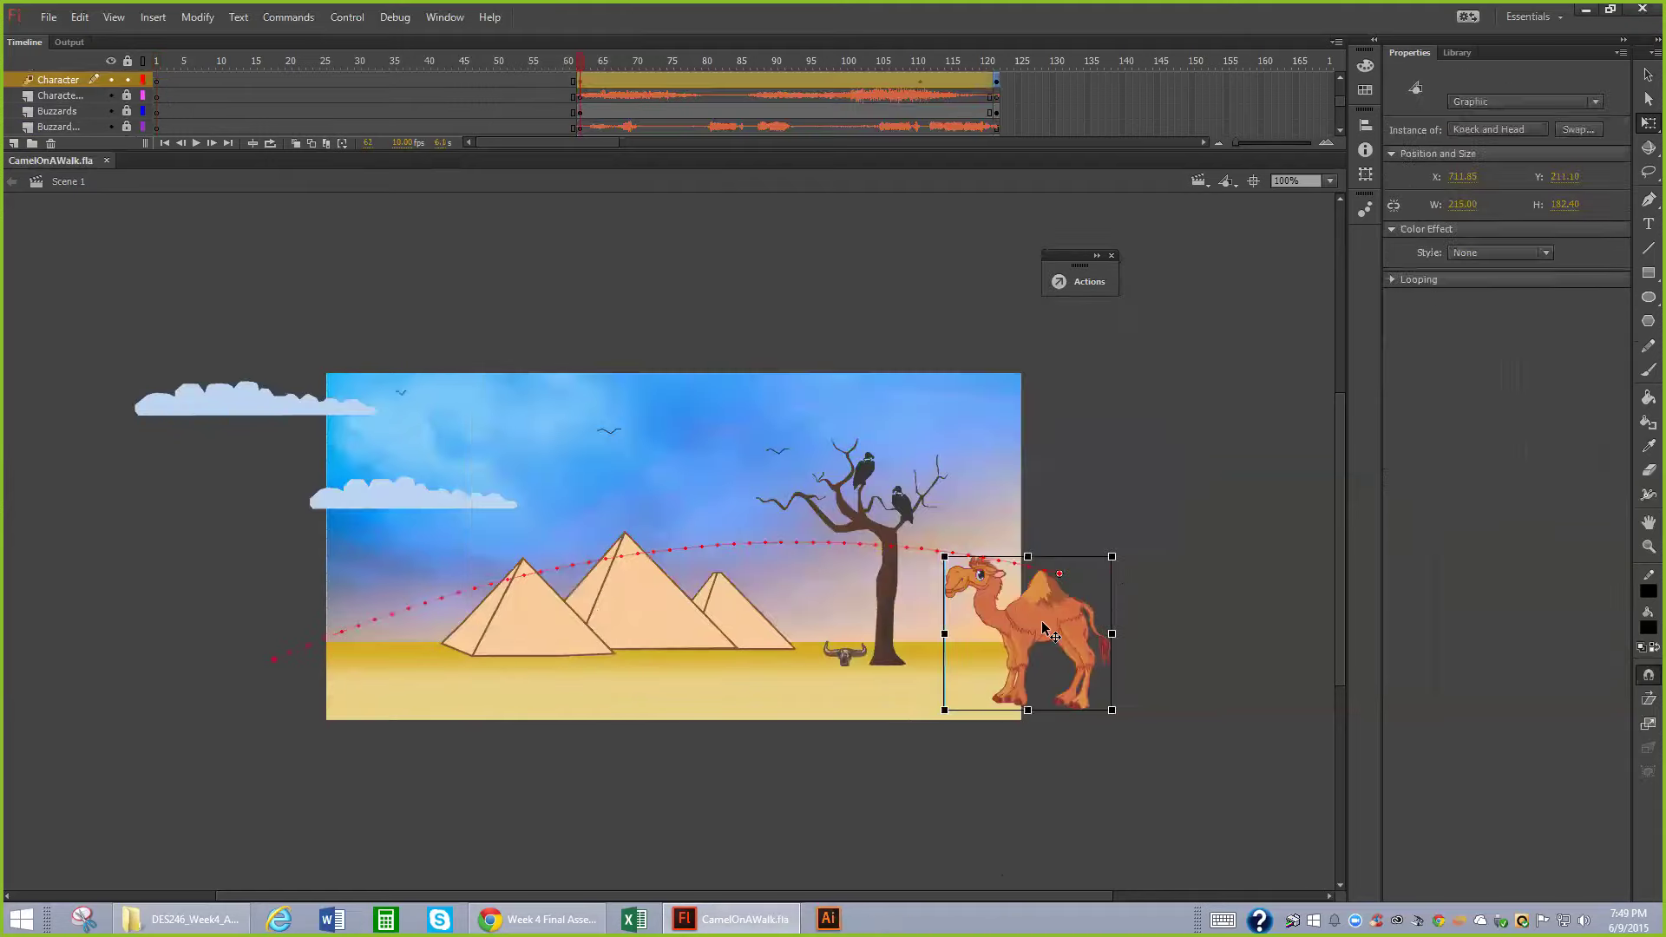
double_click(1044, 627)
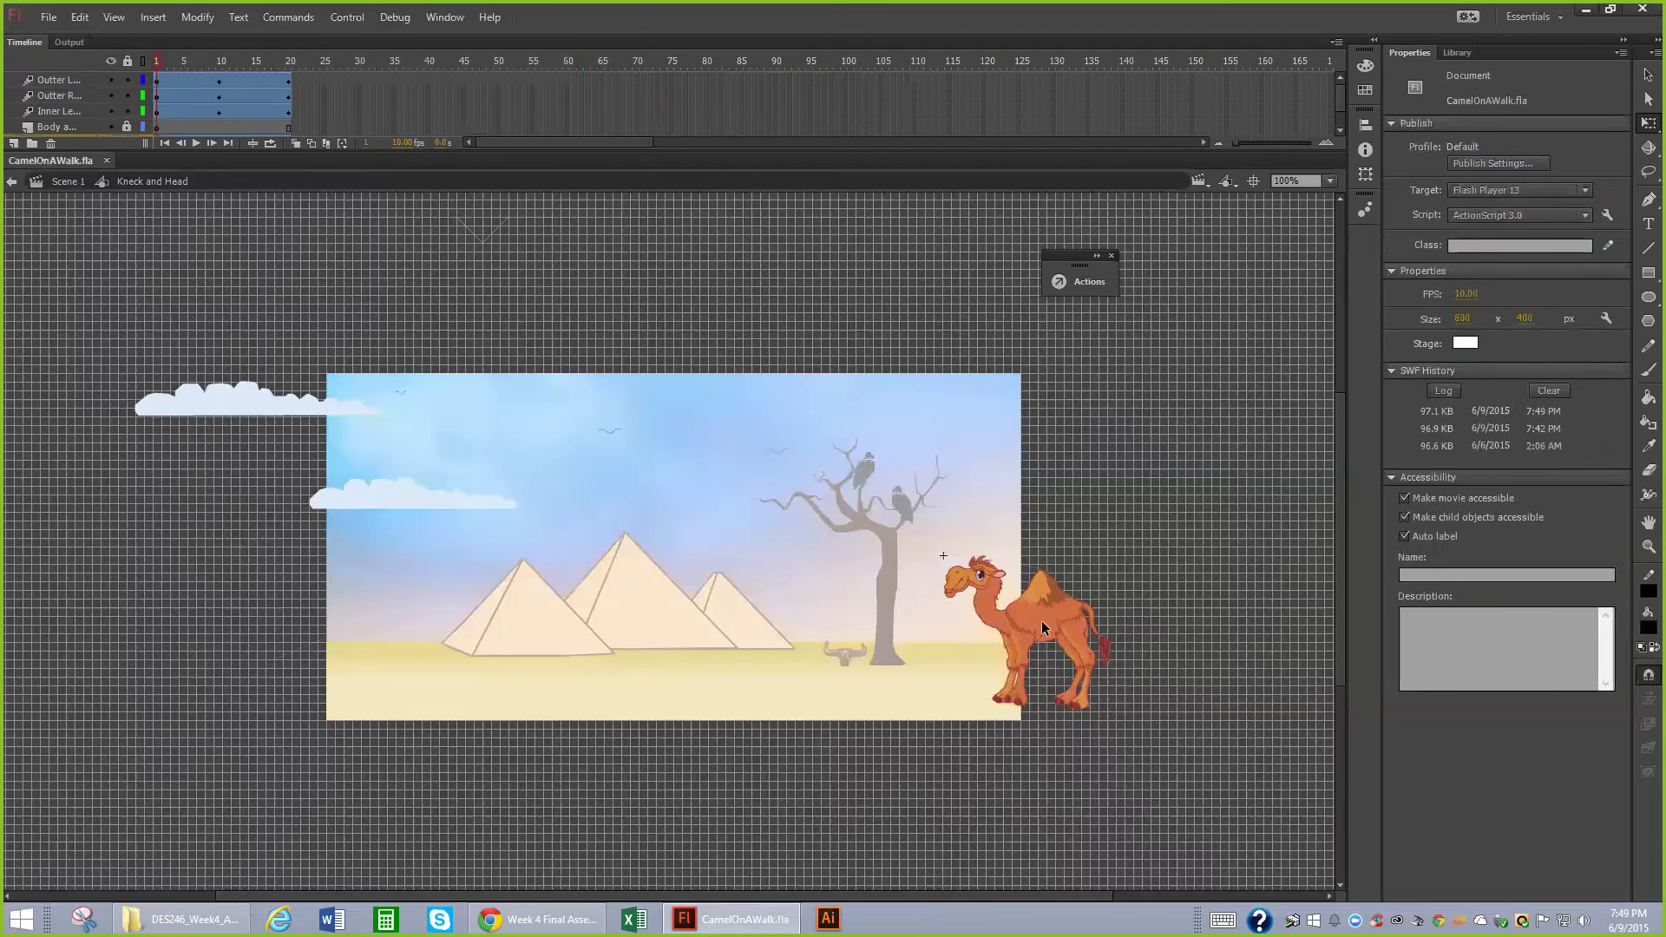
- Play the camel symbol's walk cycle and select frame 1 of its outer left leg layer
left_click(194, 144)
left_click(200, 142)
left_click(159, 80)
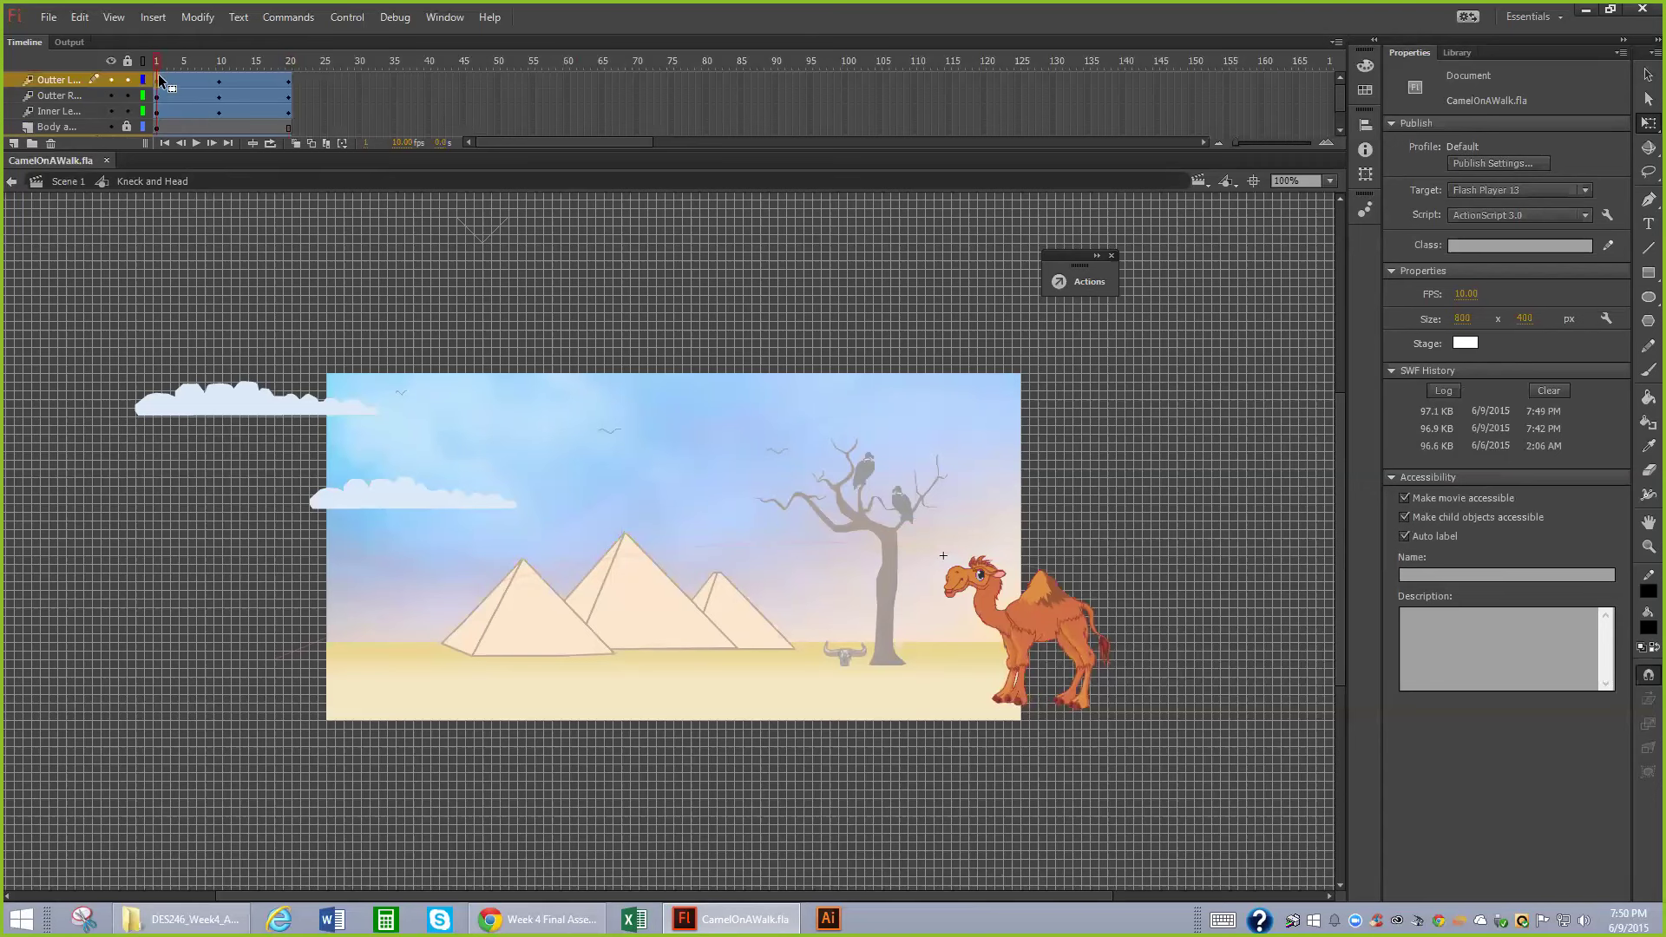
left_click(160, 81)
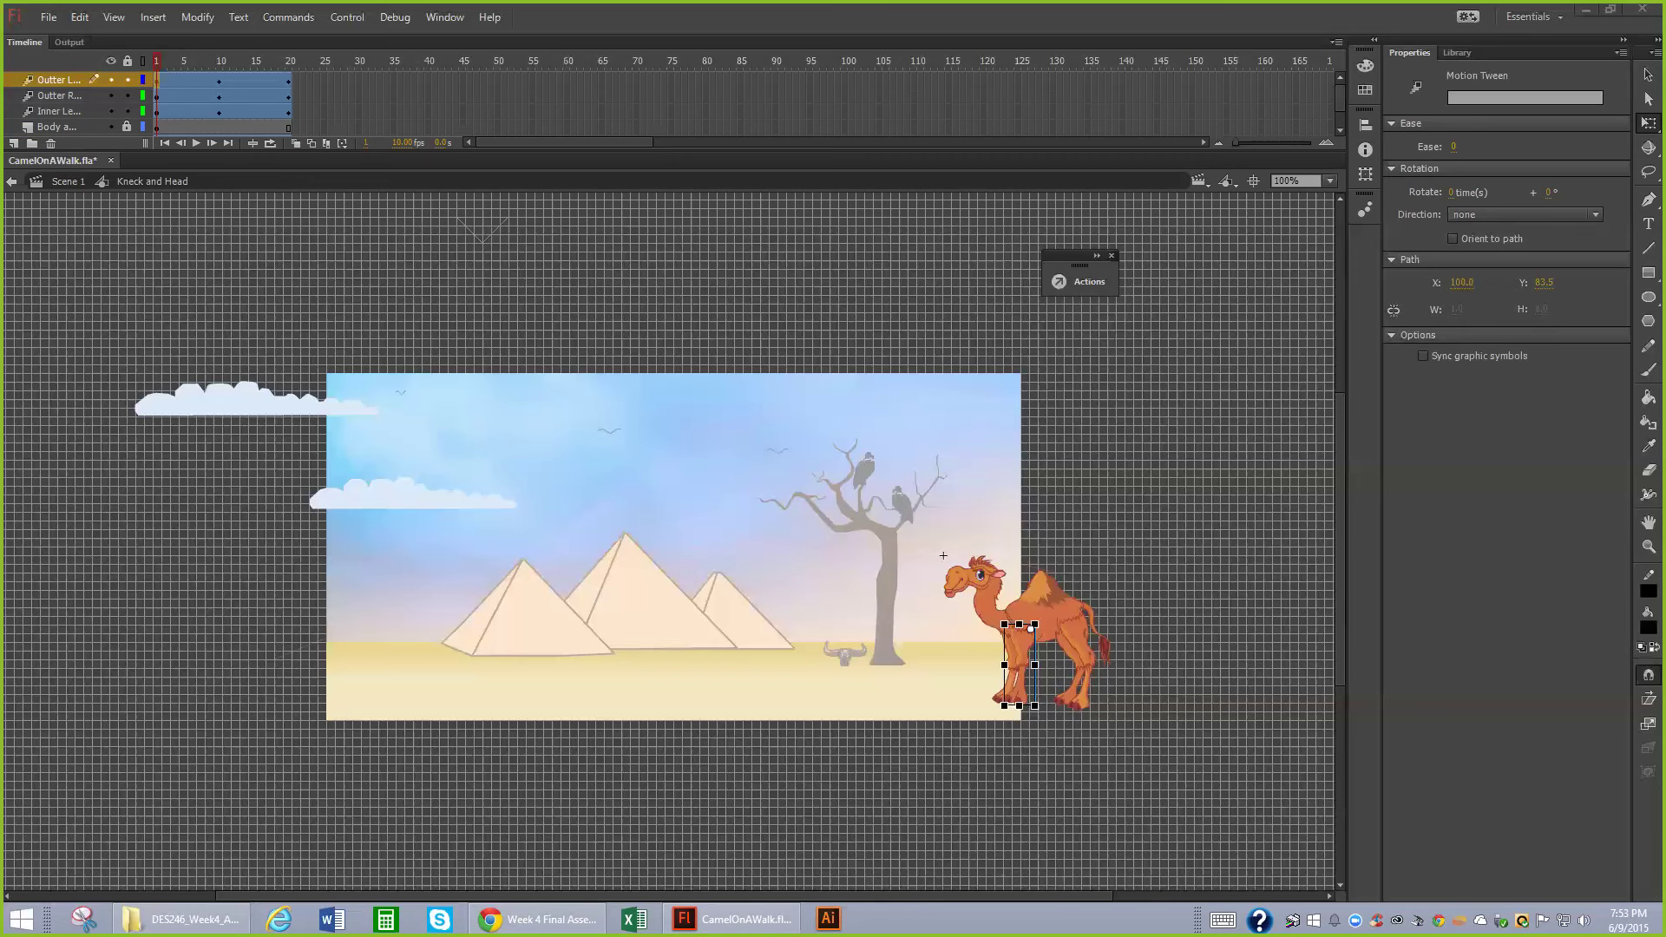
- At frame 1, check the two outer leg keyframes and rotate the camel's outer rear leg (Outter R Leg) forward toward its head
left_click(1085, 664)
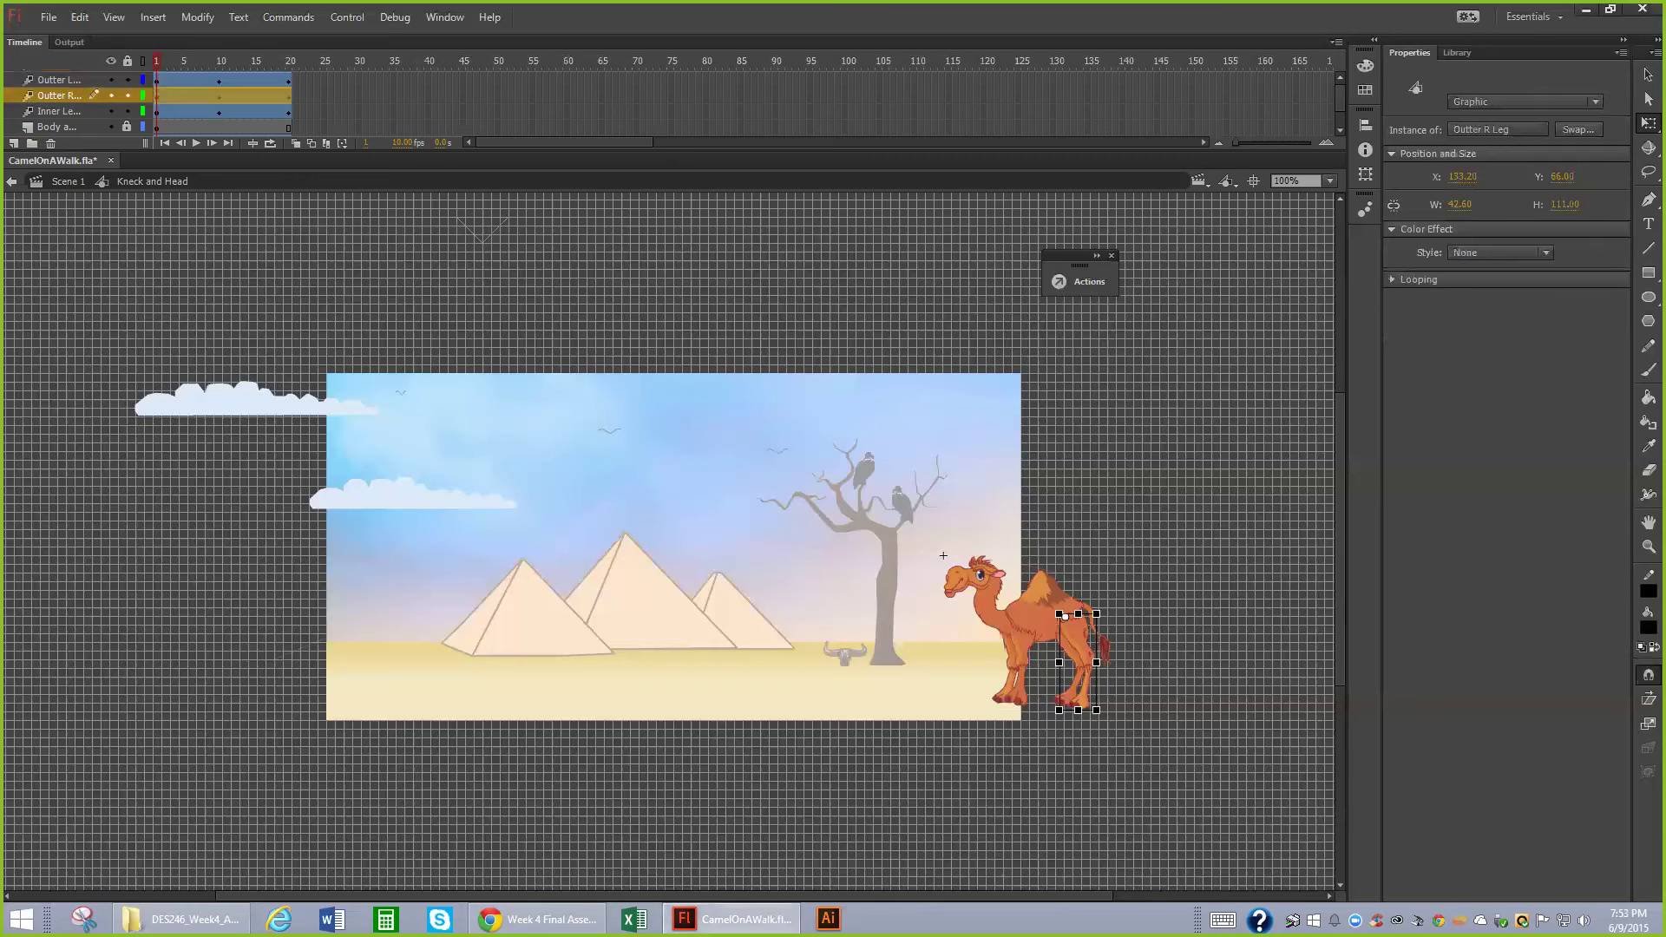
left_click(156, 91)
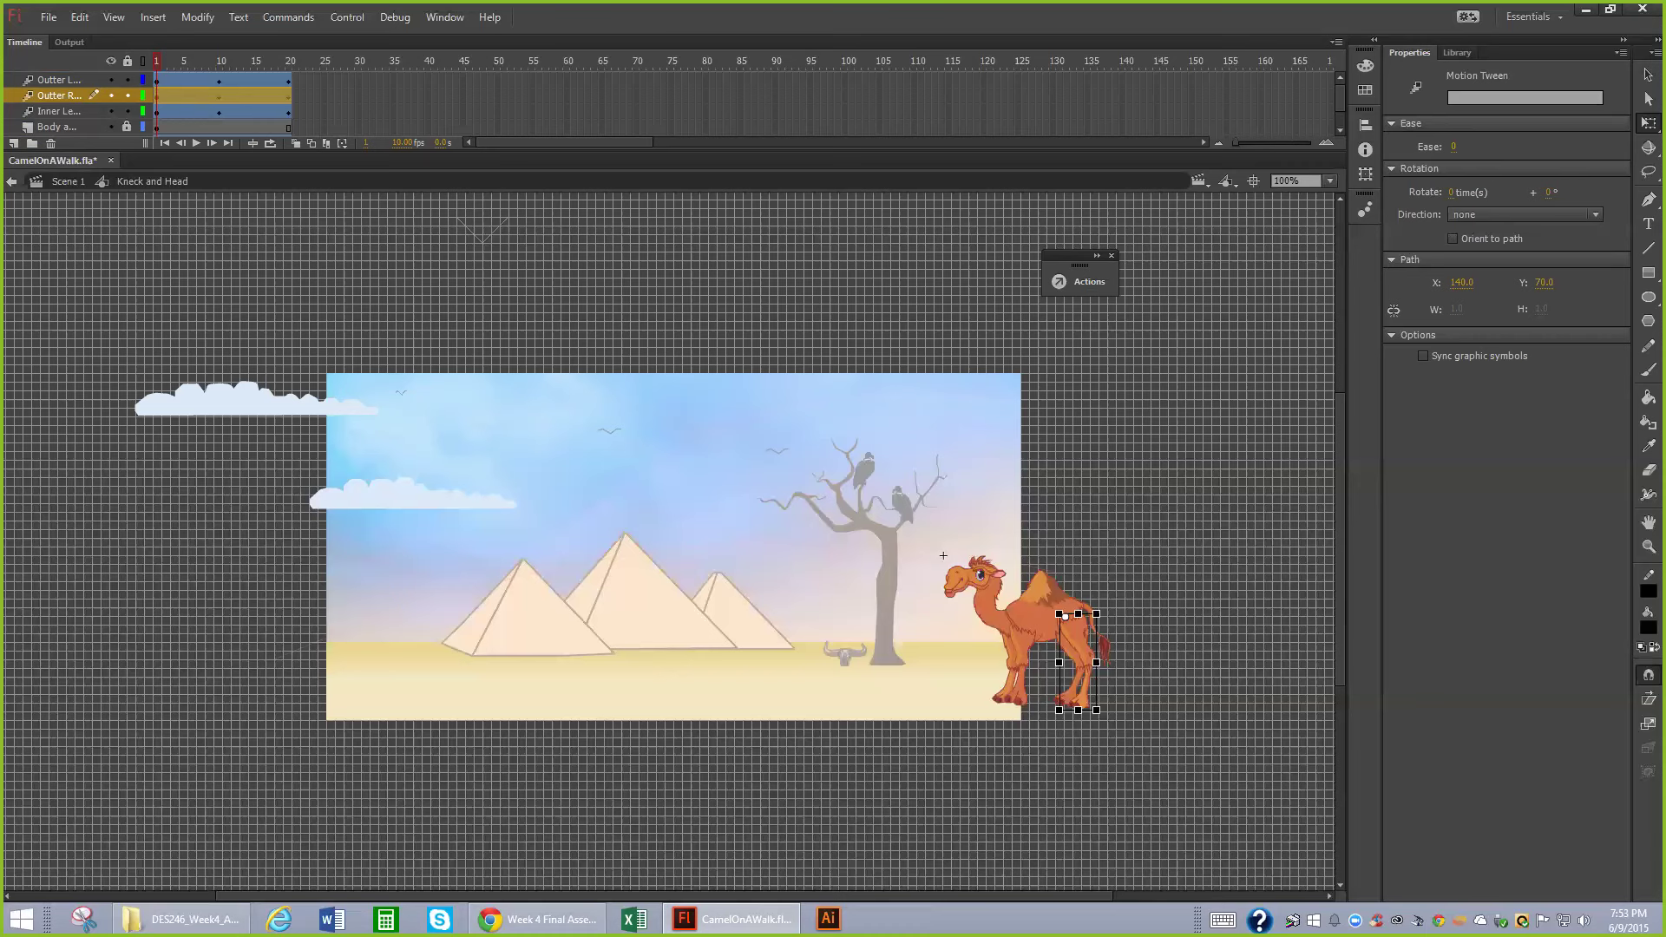
left_click(154, 81)
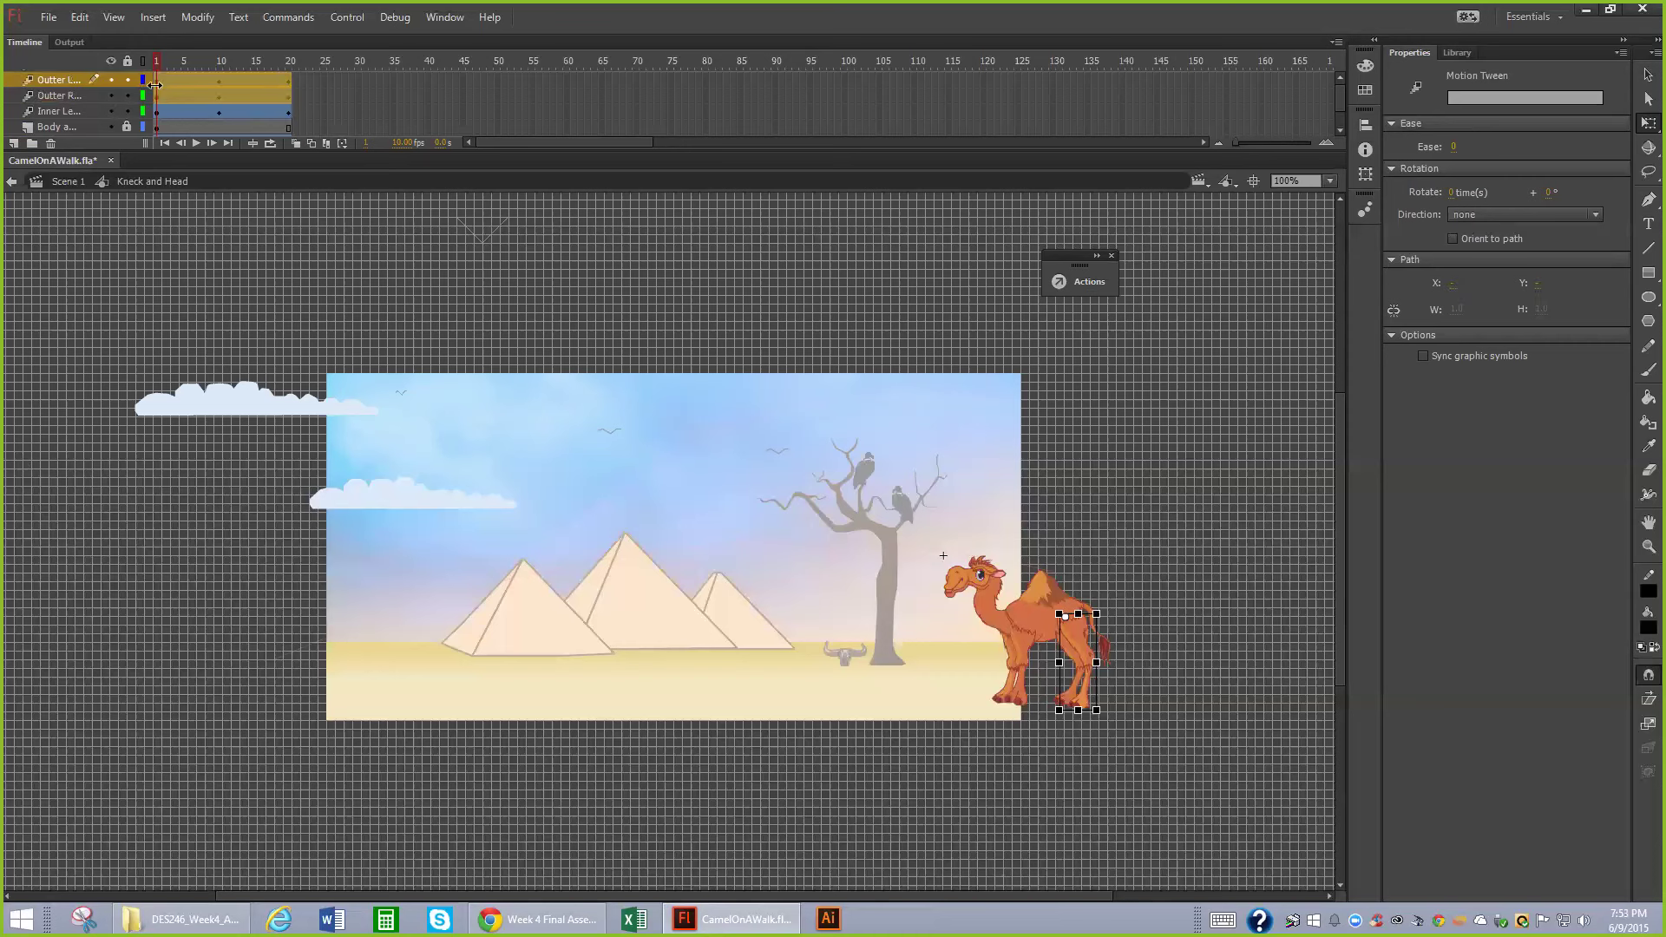
left_click(206, 213)
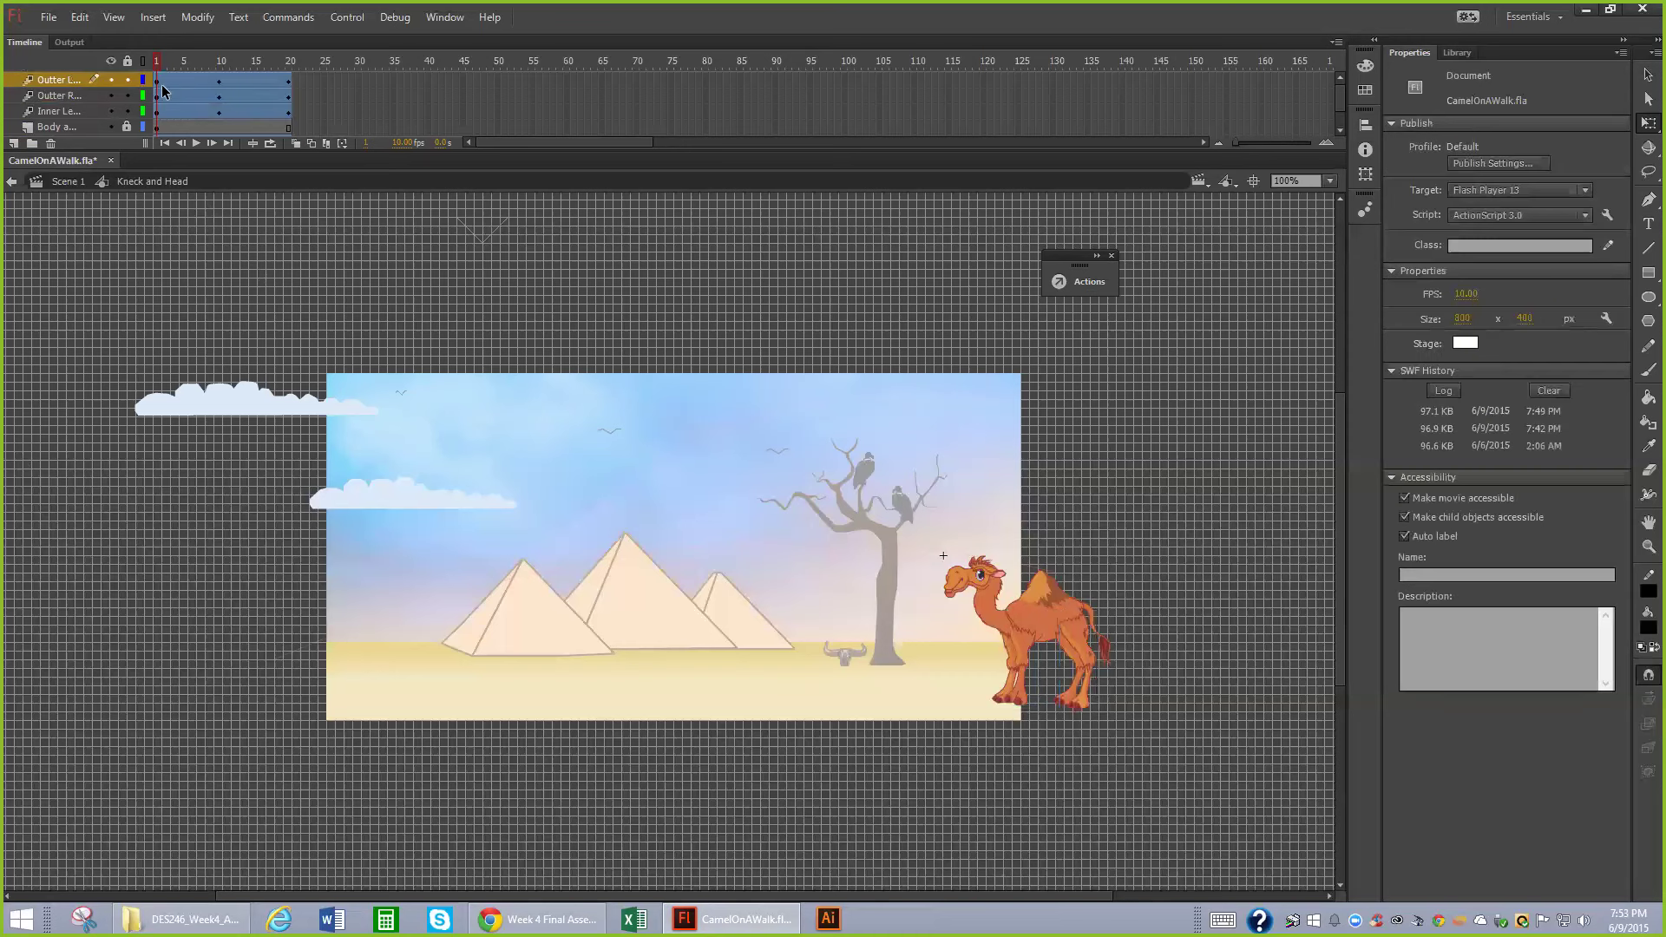
left_click(156, 80)
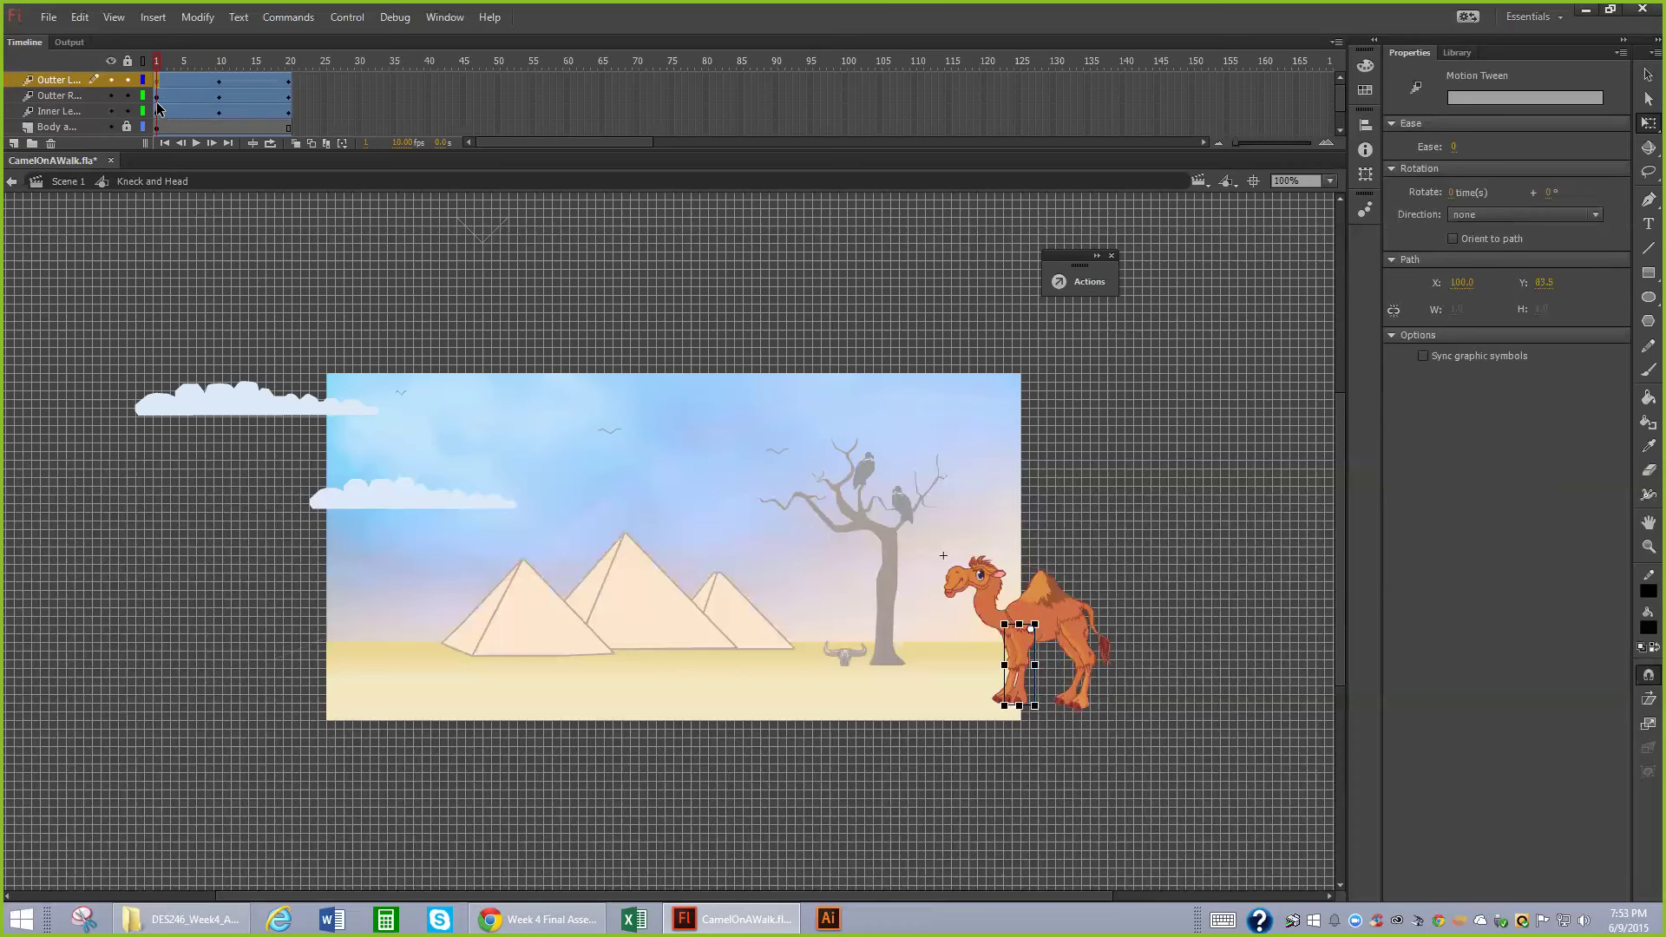
left_click(156, 95)
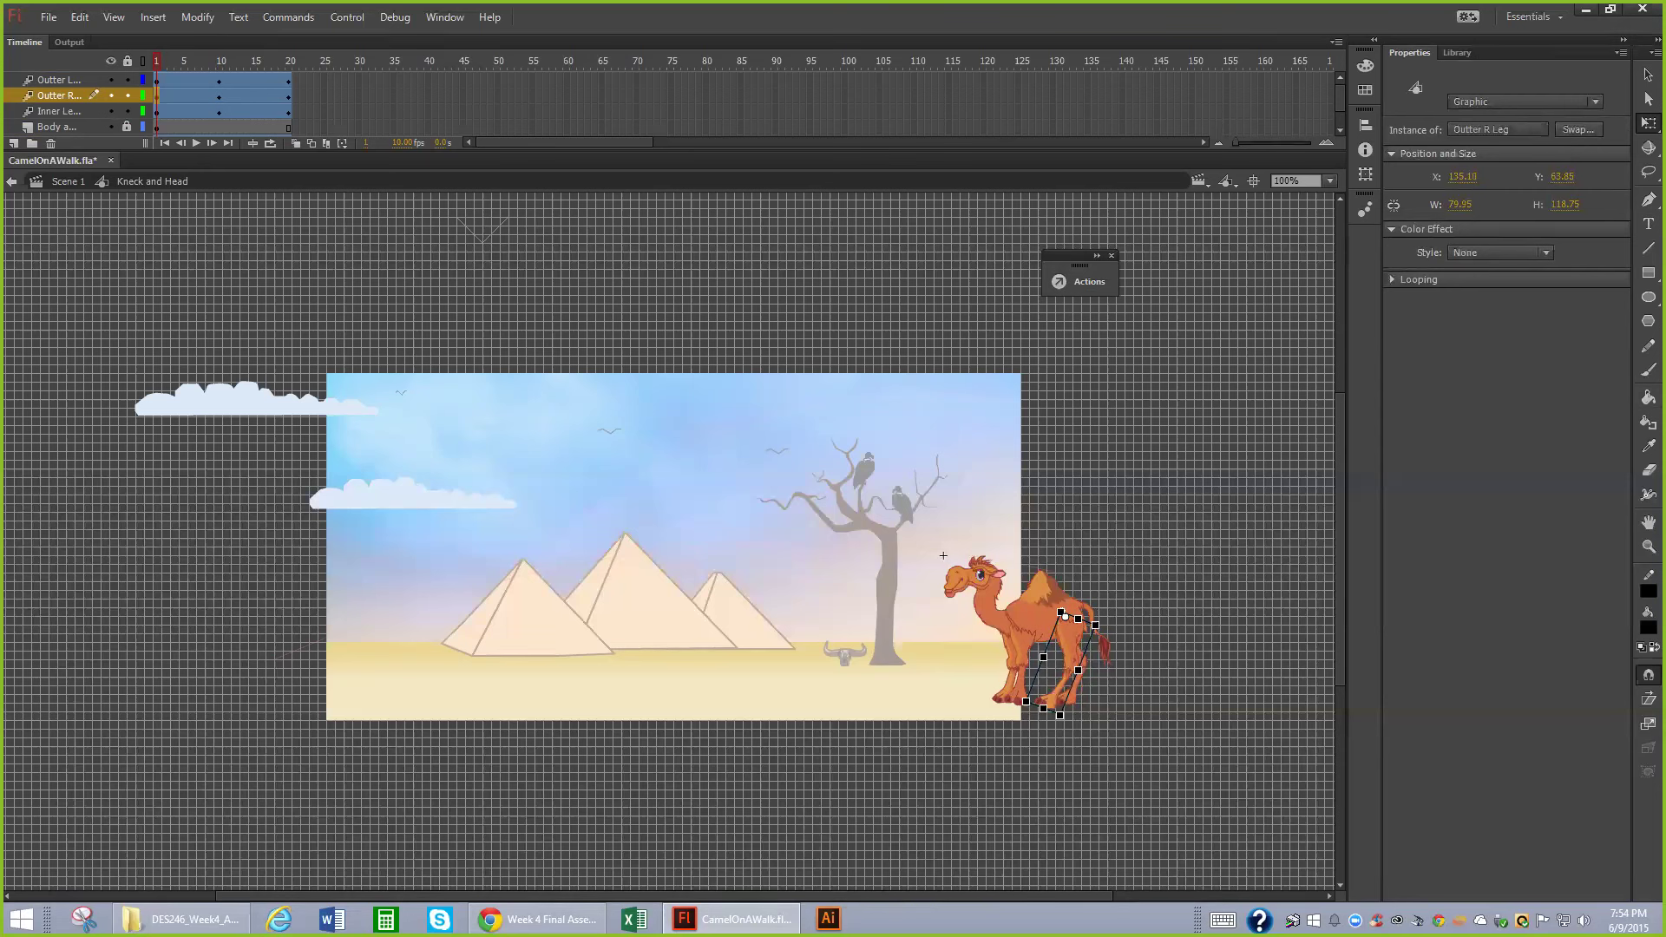
- Try reposing the camel's inner front leg (Inner R Leg) at frame 1 and undo its last two transformations
left_click(1011, 677)
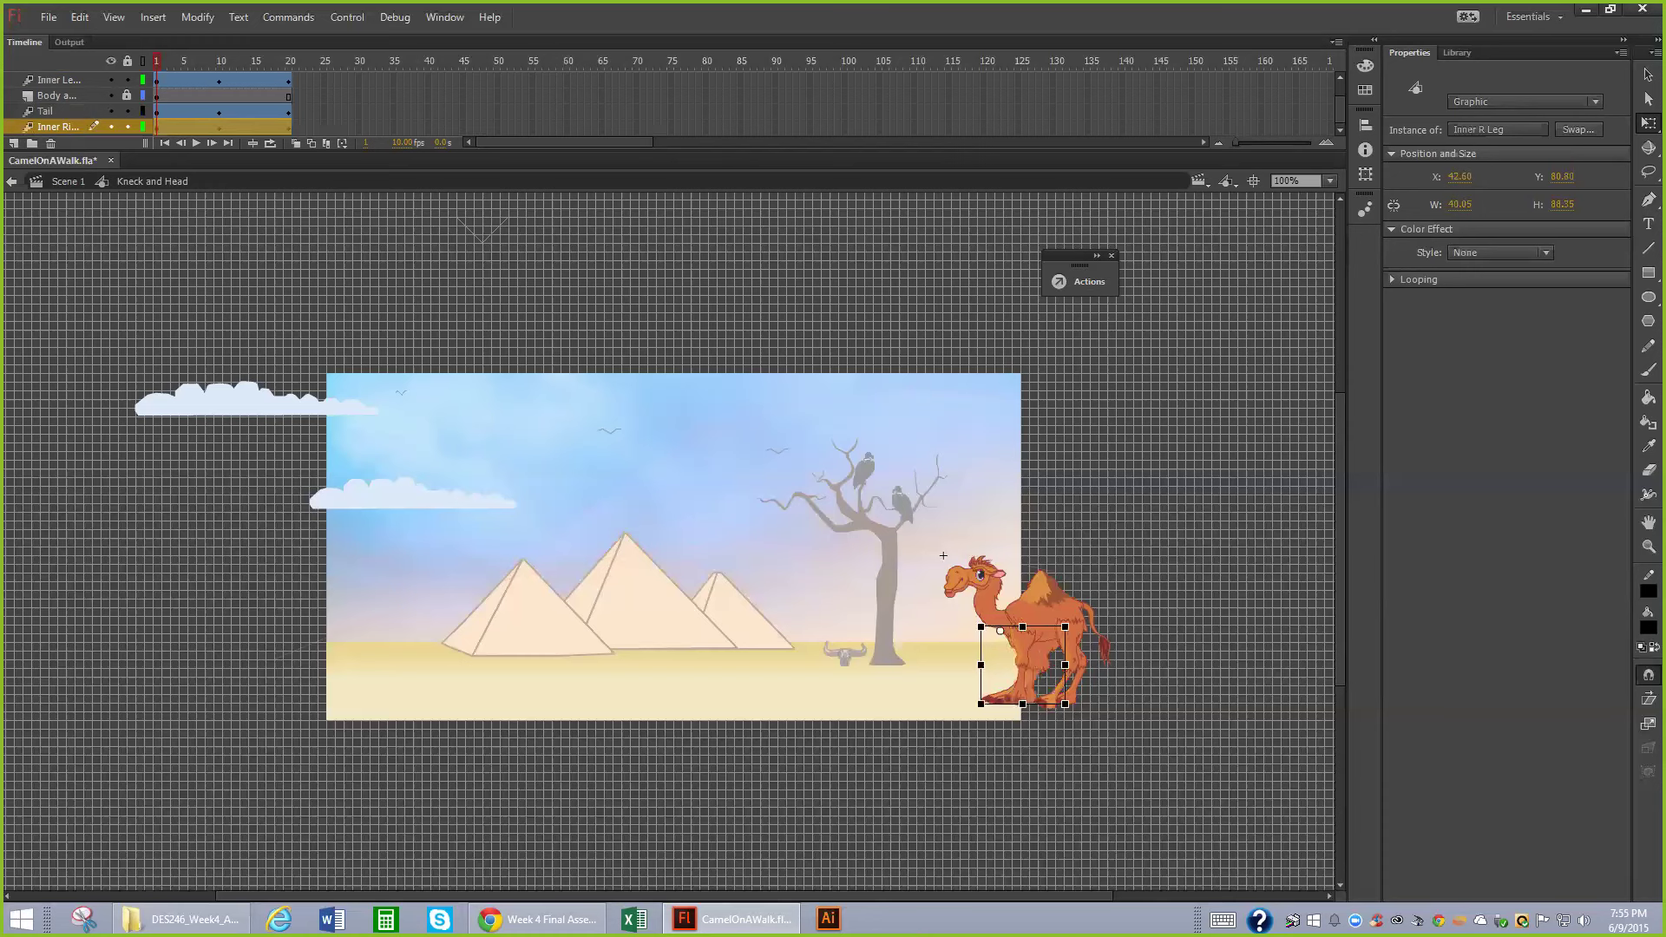
left_click(76, 18)
left_click(105, 32)
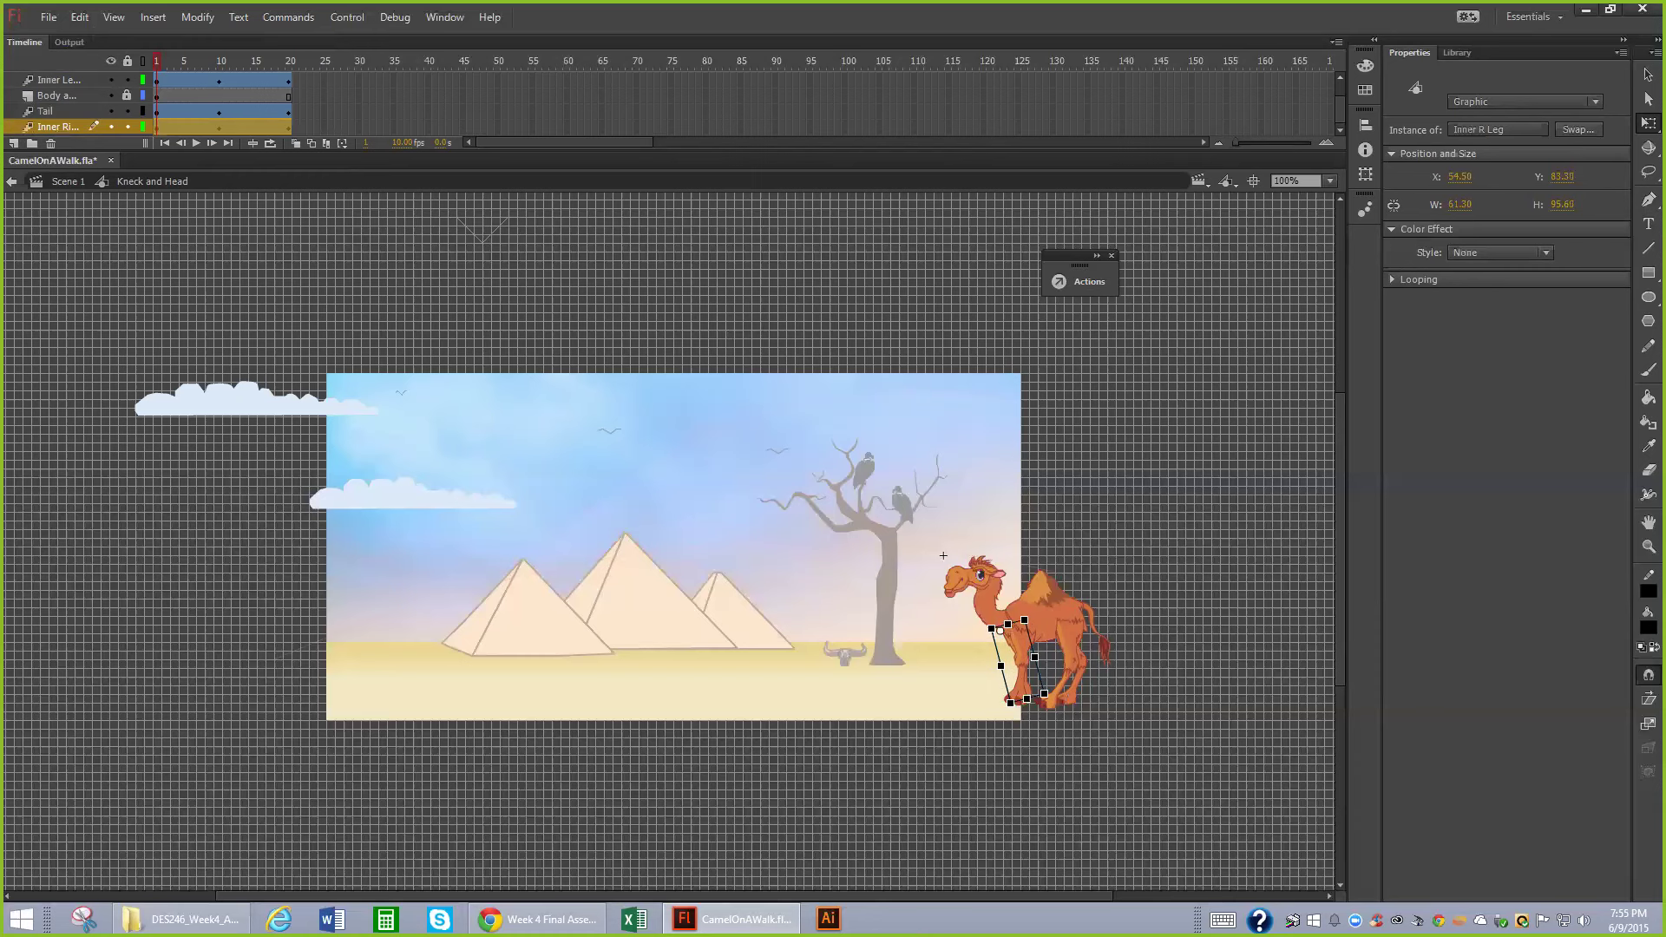
left_click(80, 17)
left_click(123, 36)
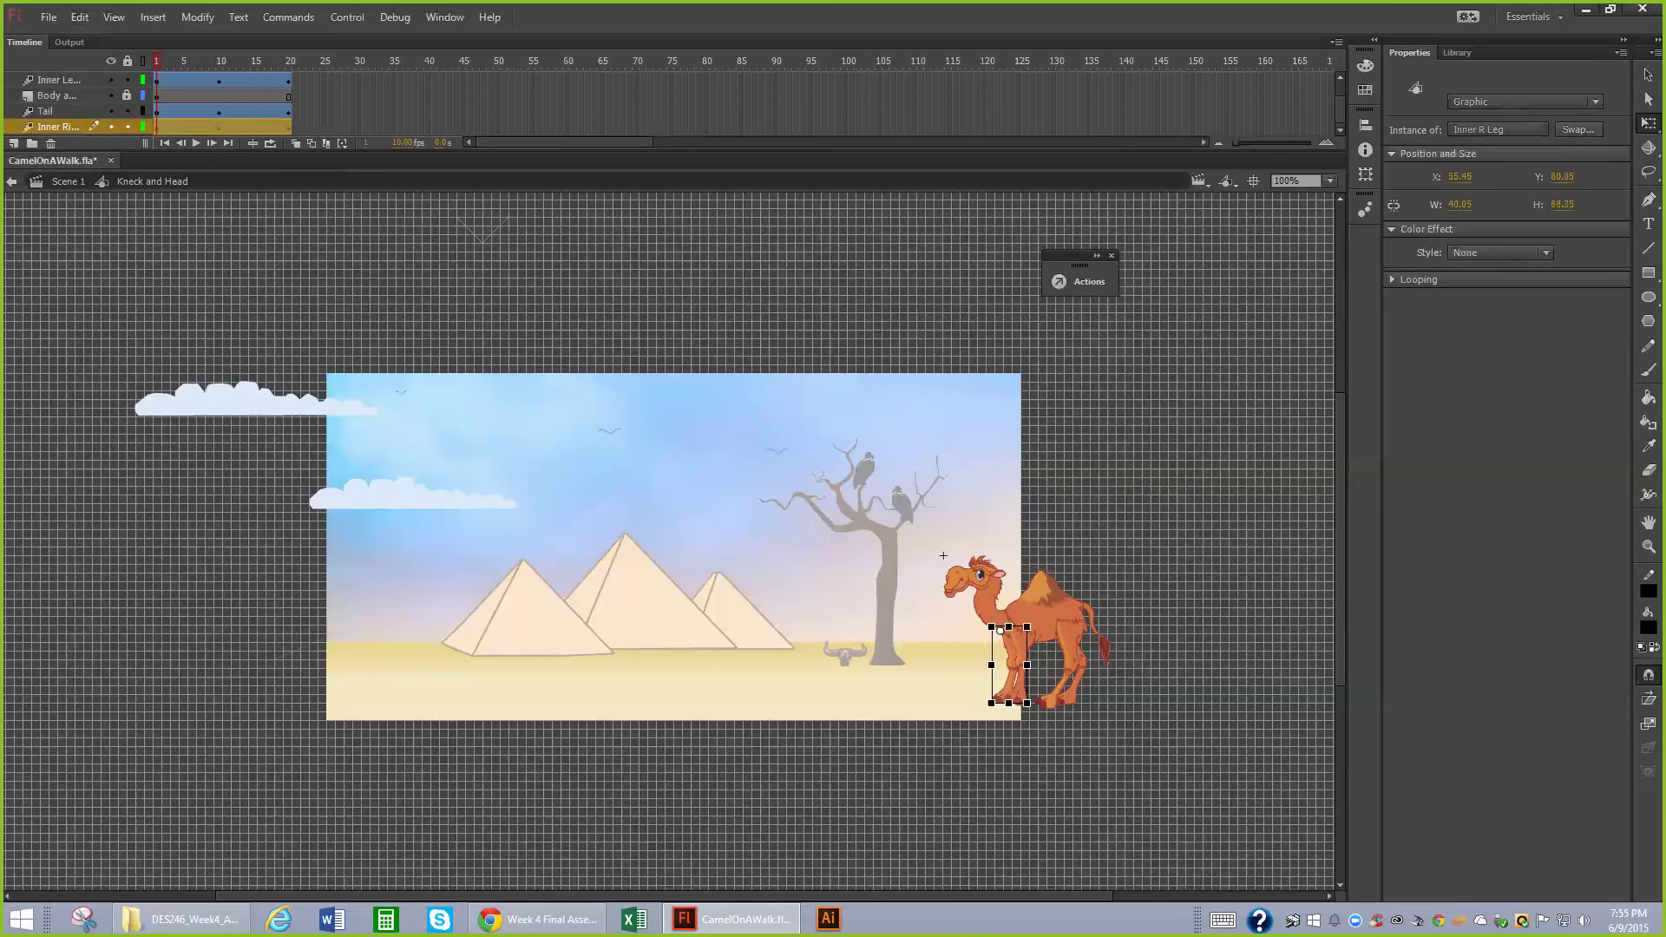
- Rotate the camel's outer front leg (Outter L Leg) slightly backward at frame 1
left_click(1019, 668)
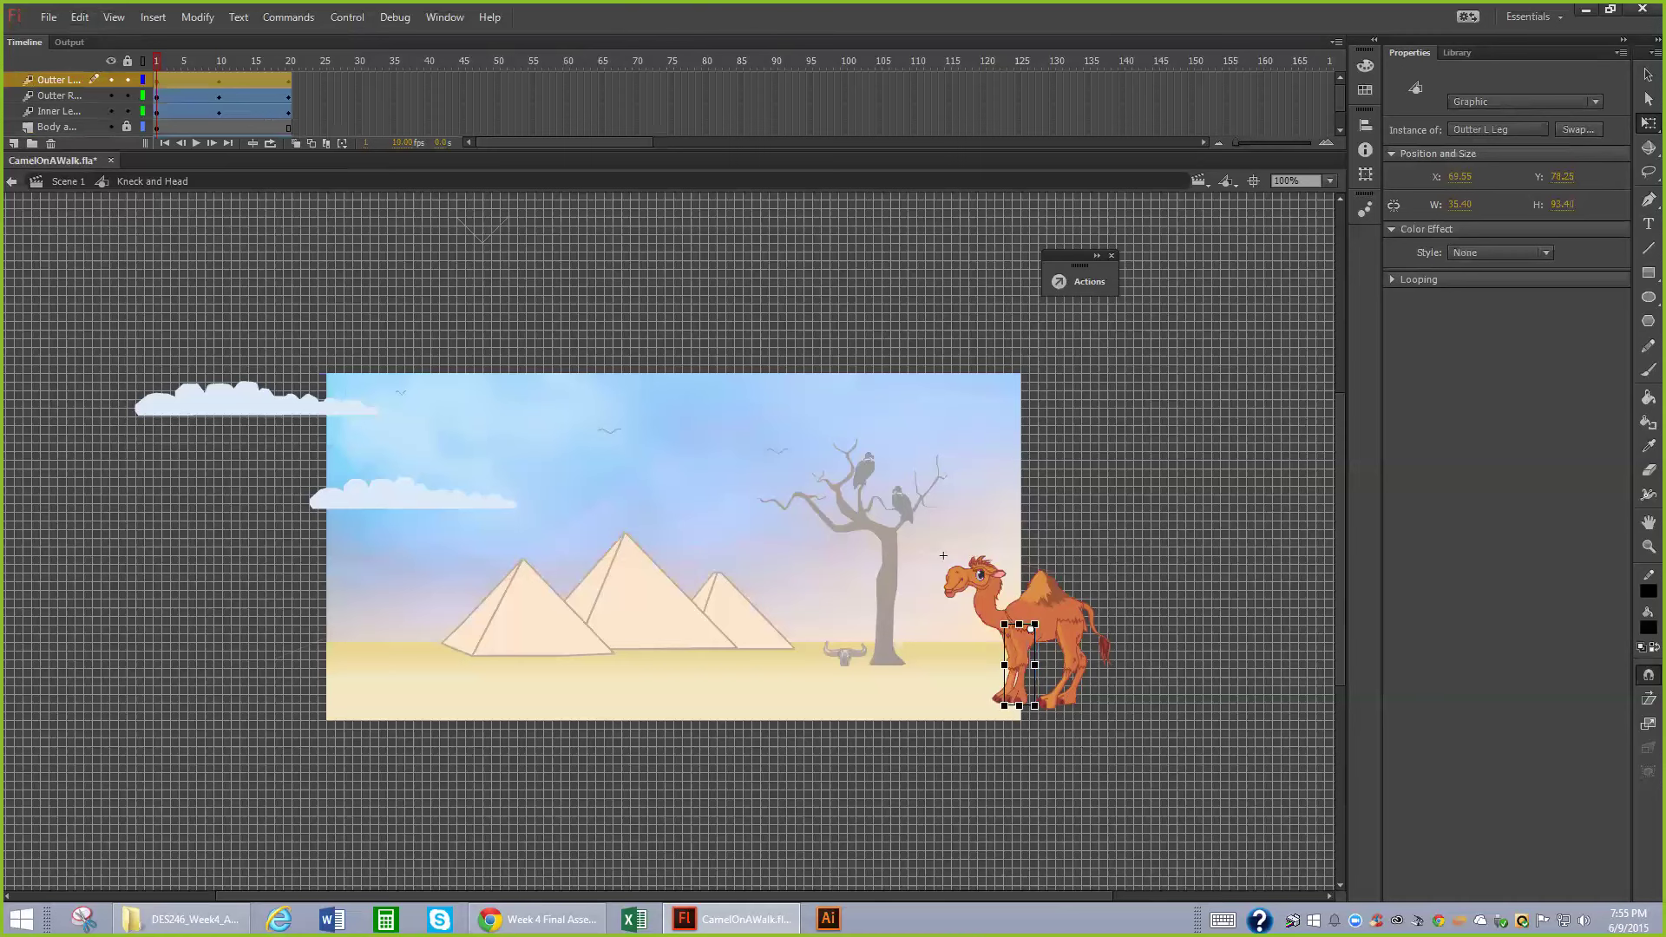
left_click_drag(1035, 706, 1046, 704)
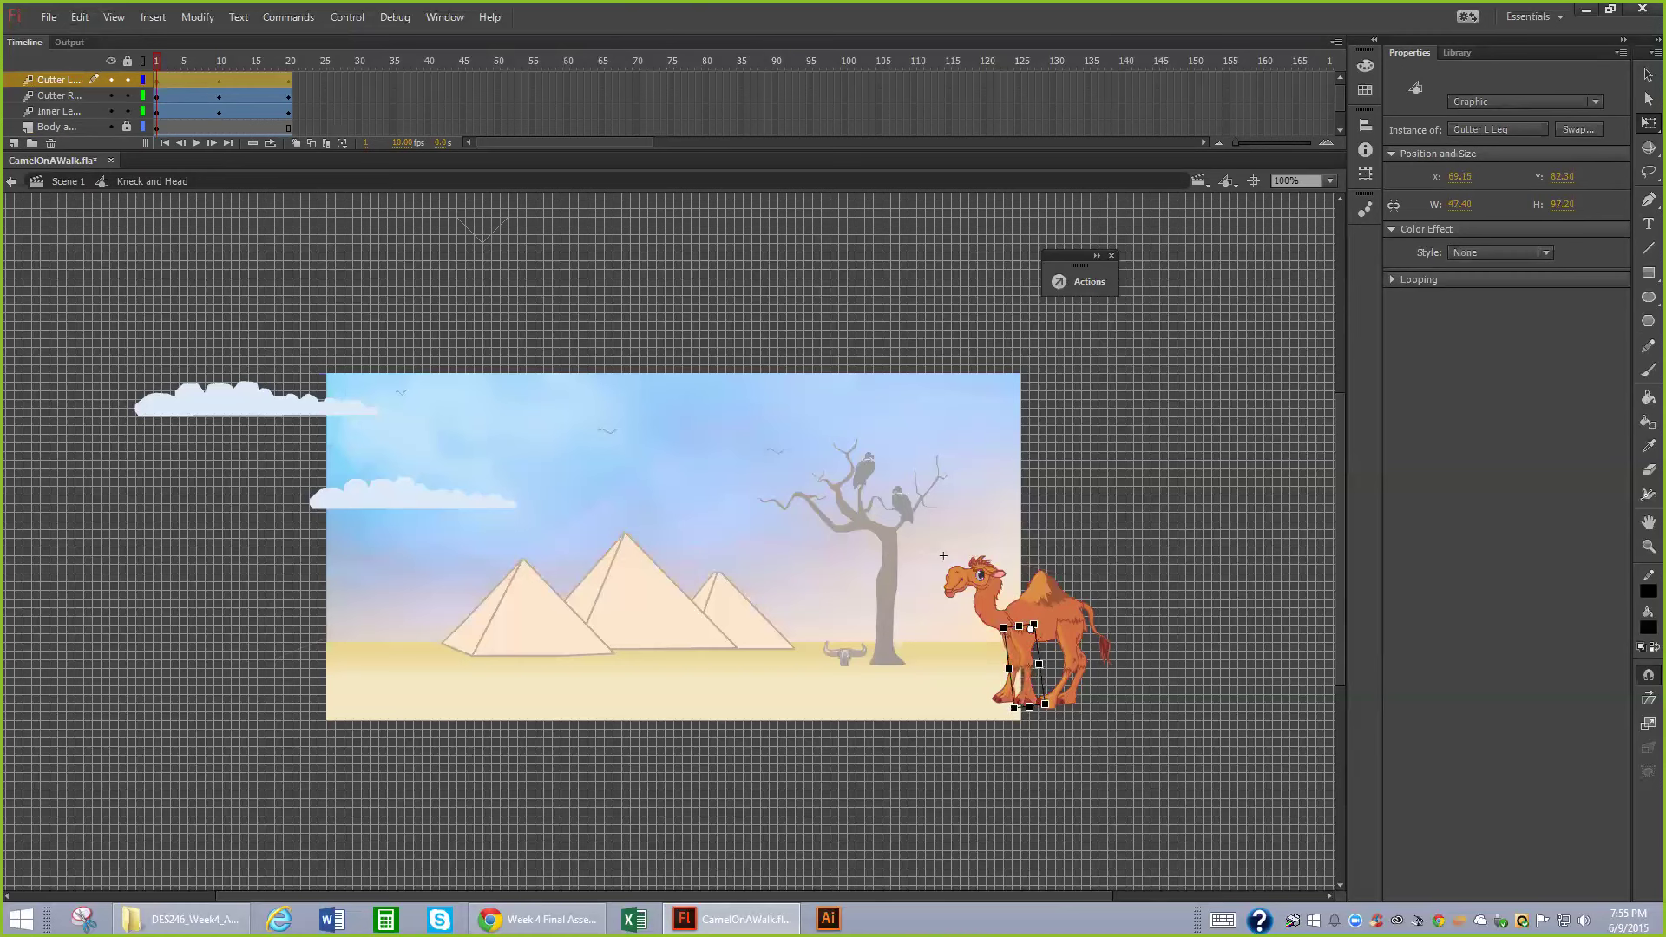
key("Escape")
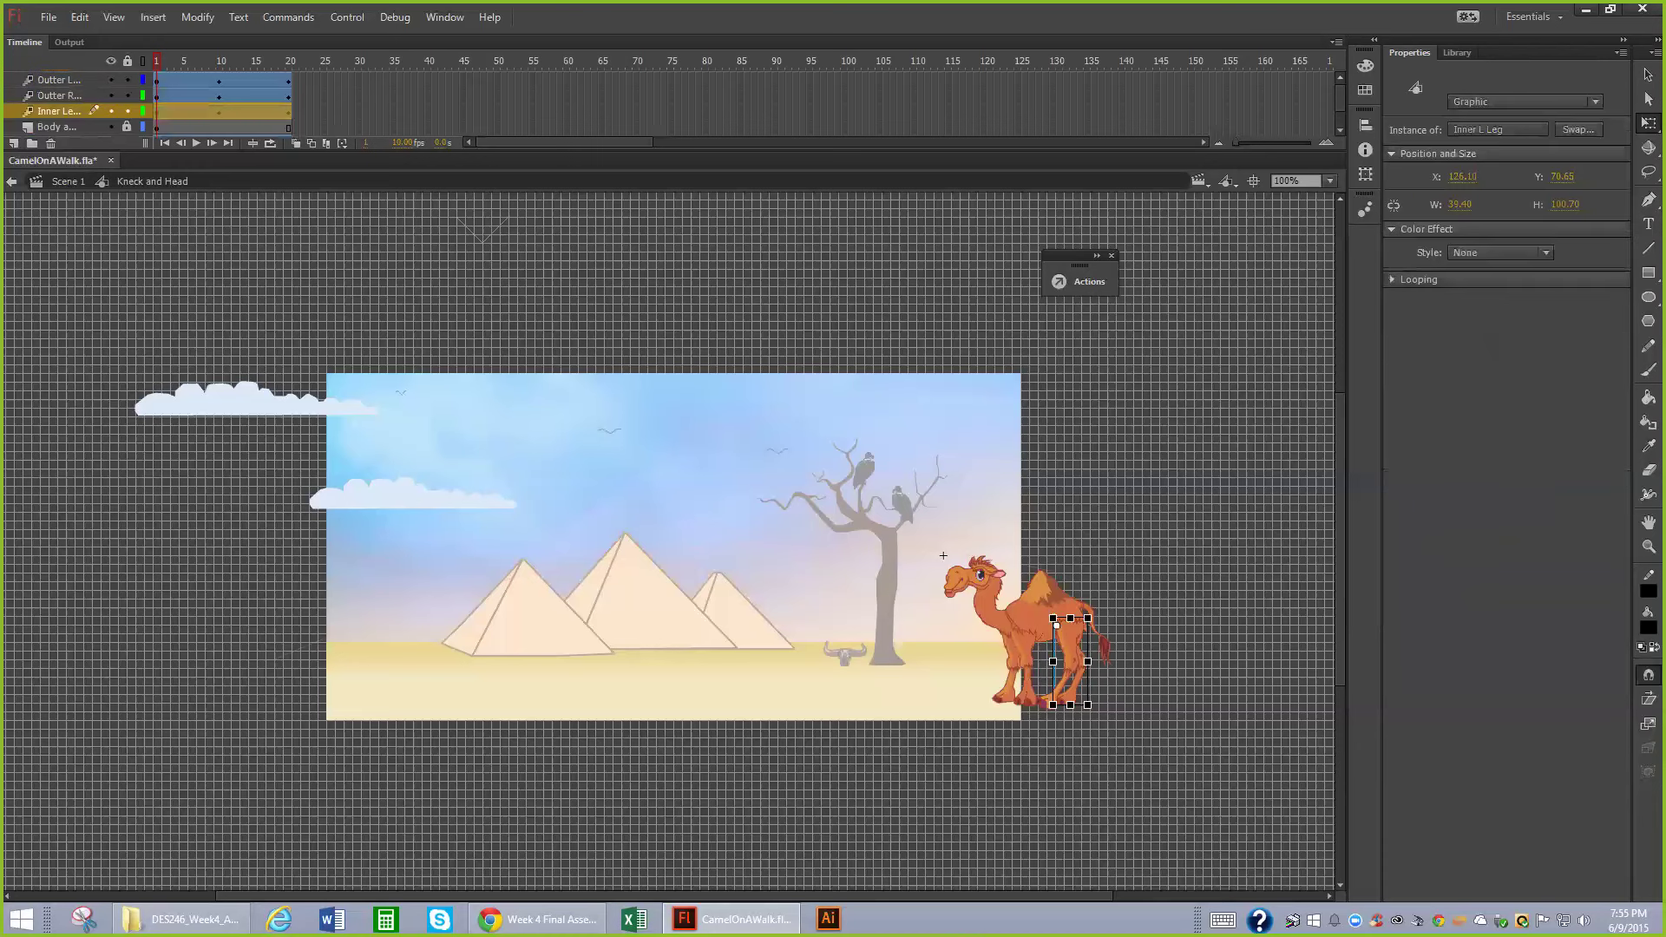
- At frame 1, rotate the inner rear leg (Inner L Leg) backward and the inner front leg (Inner R Leg) forward
left_click_drag(1090, 707, 1108, 695)
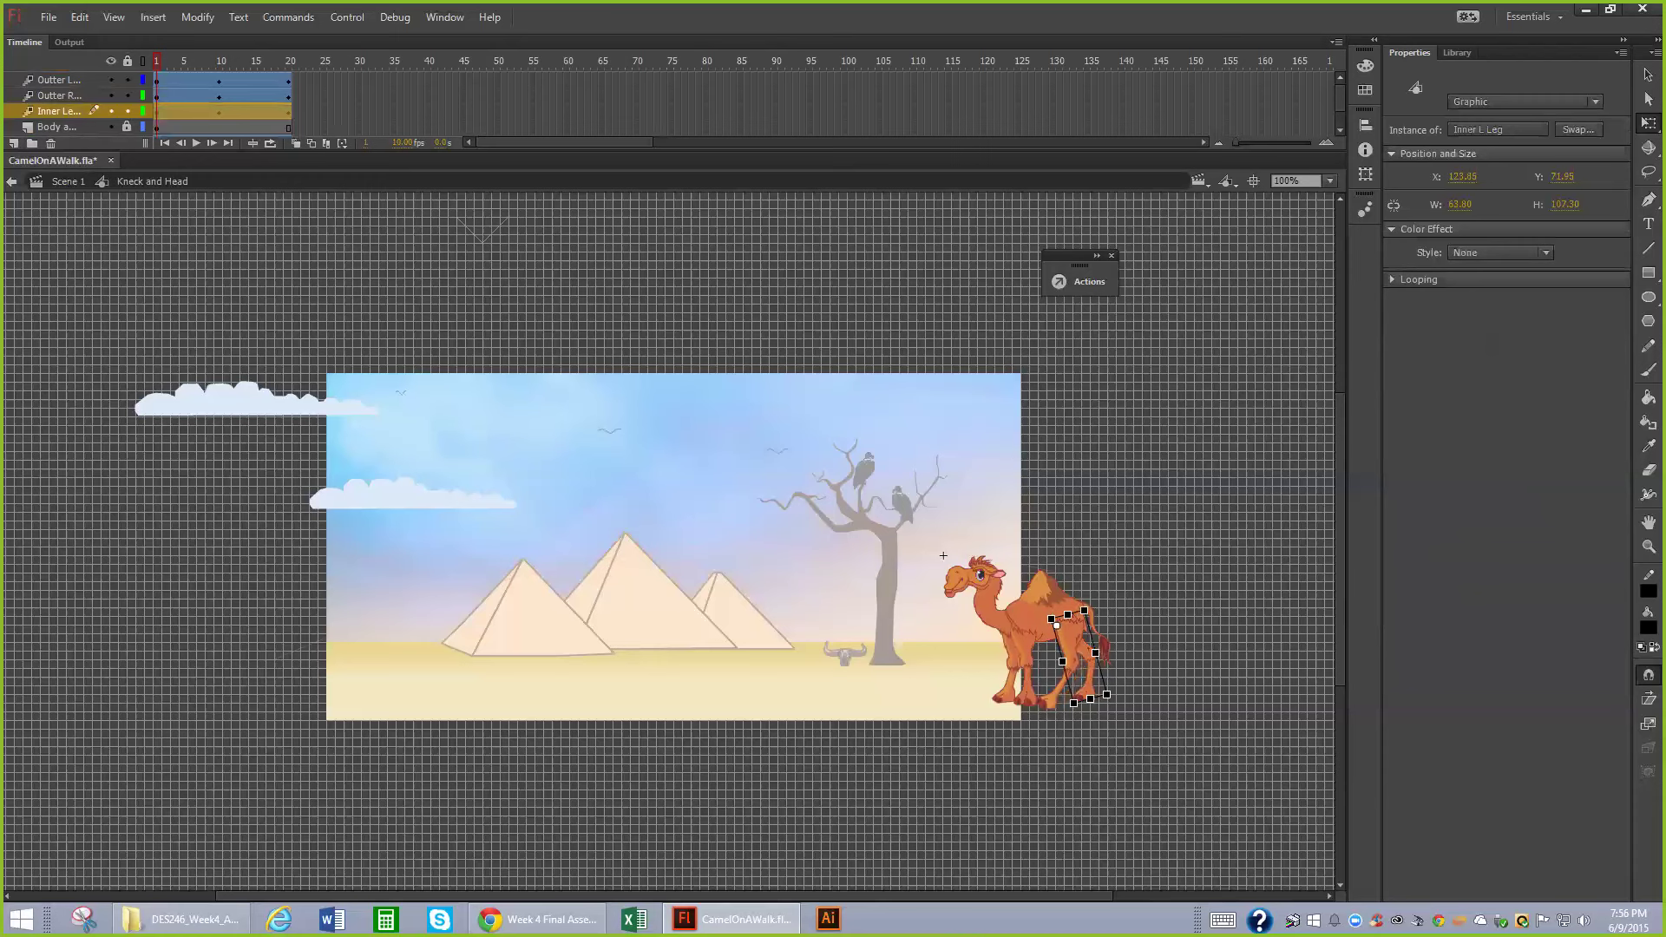
left_click(1009, 665)
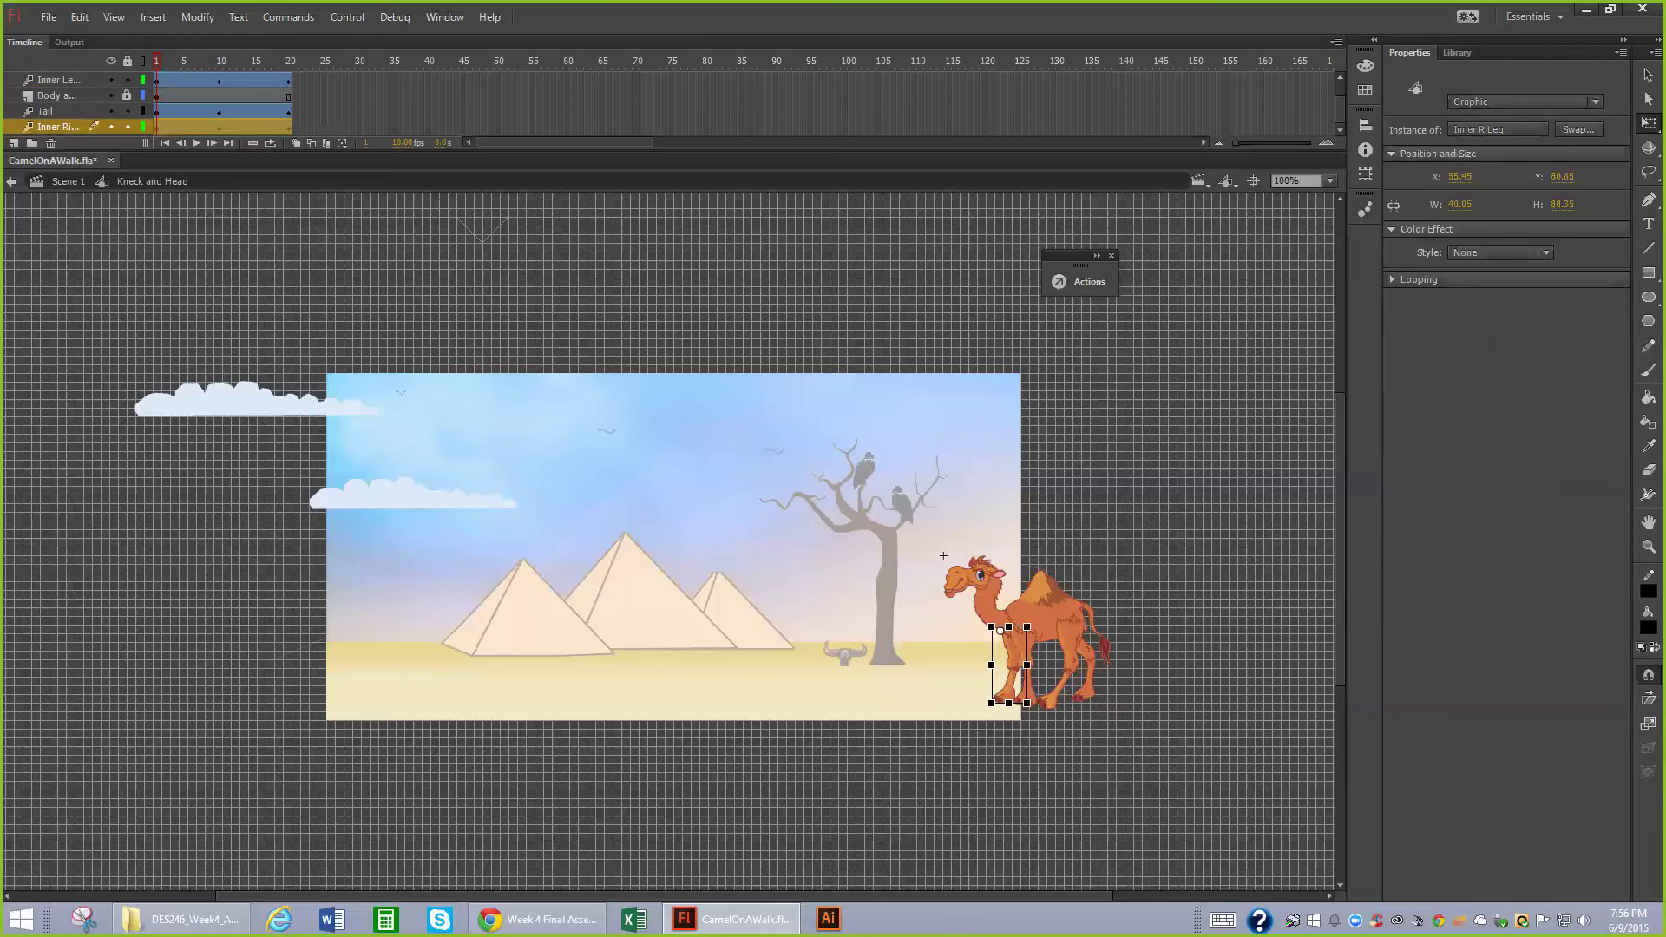
left_click_drag(1030, 706, 1008, 710)
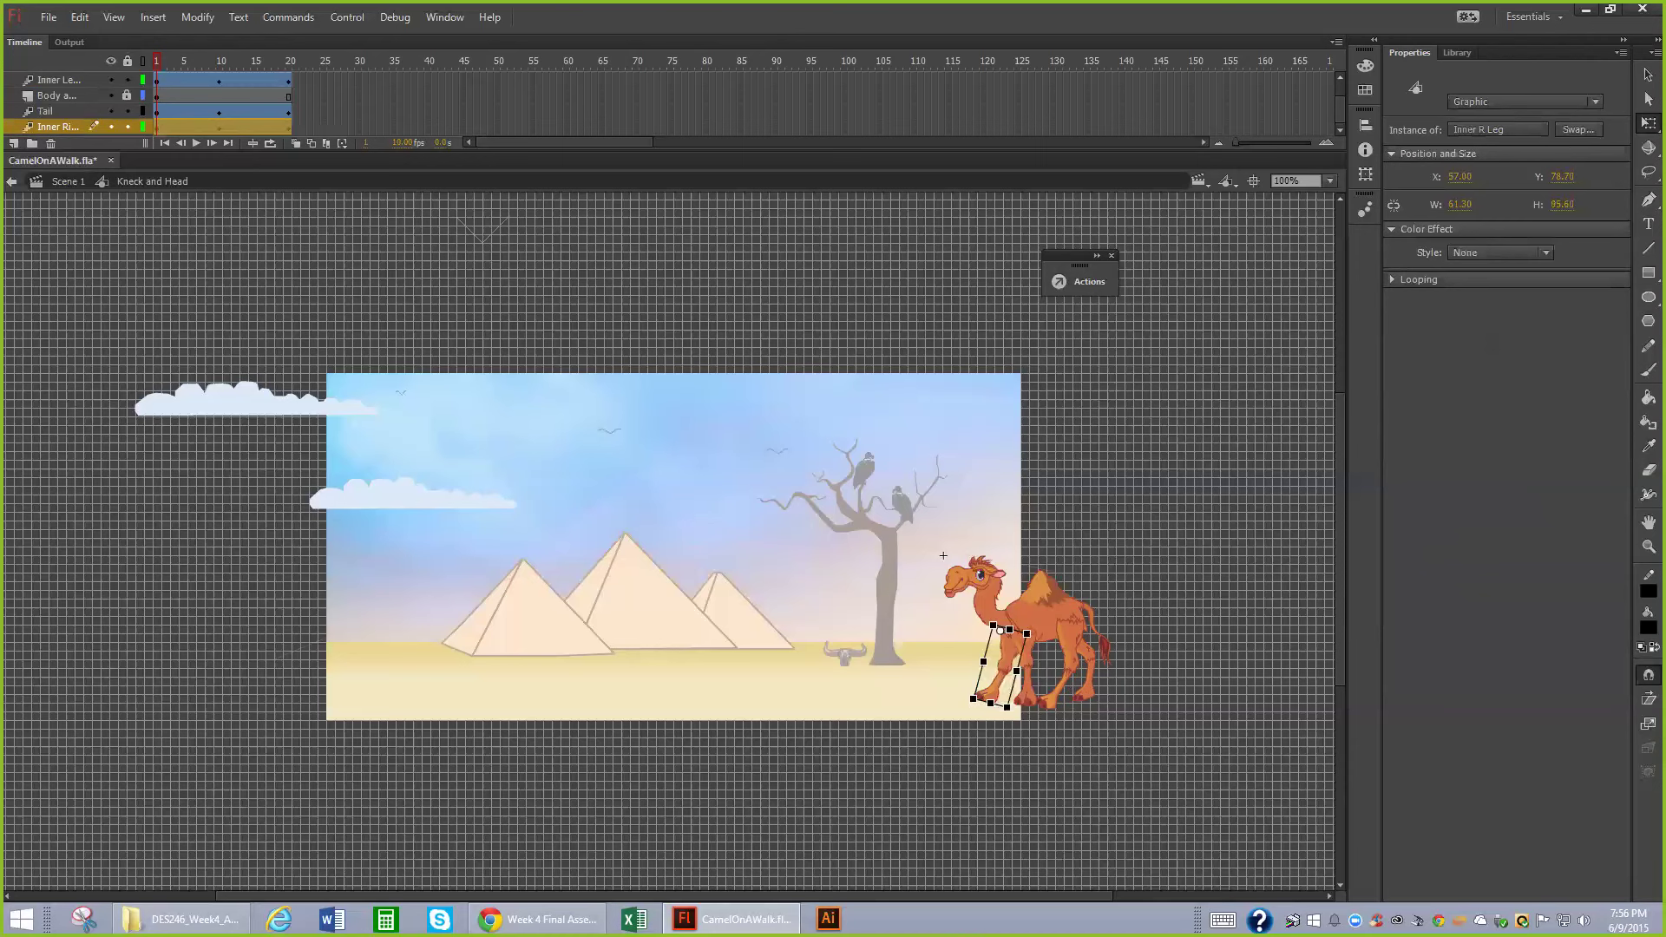
left_click(524, 518)
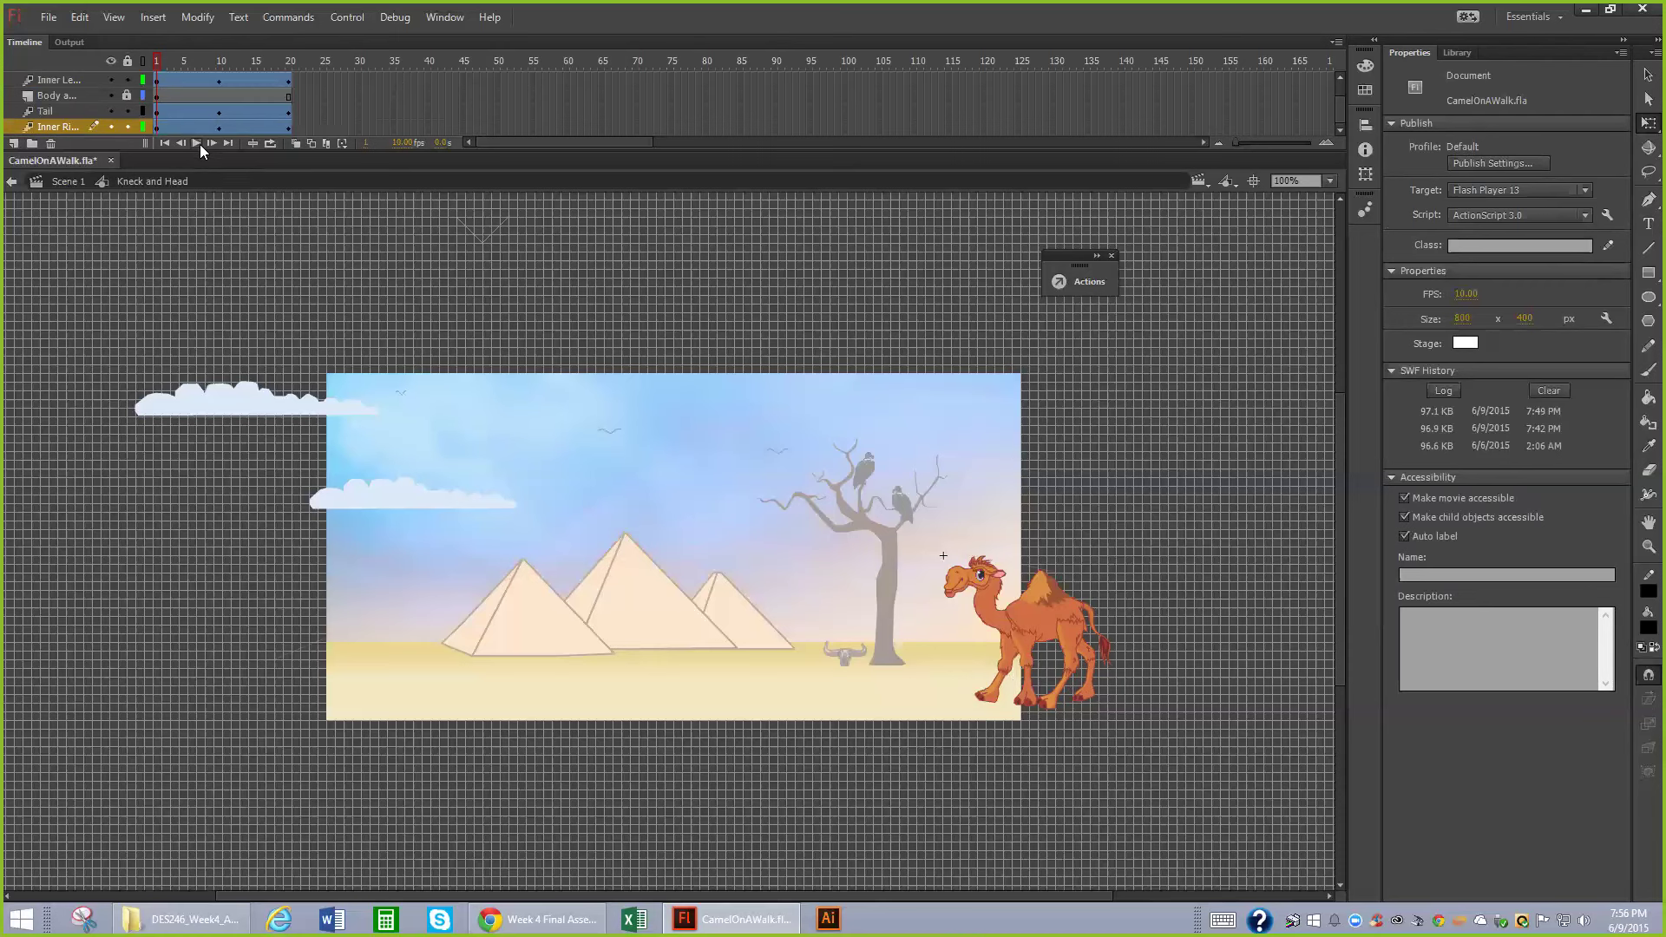
- Go to frame 10 of the walk cycle and rotate the outer rear leg (Outter R Leg) backward
left_click(218, 76)
left_click(220, 79)
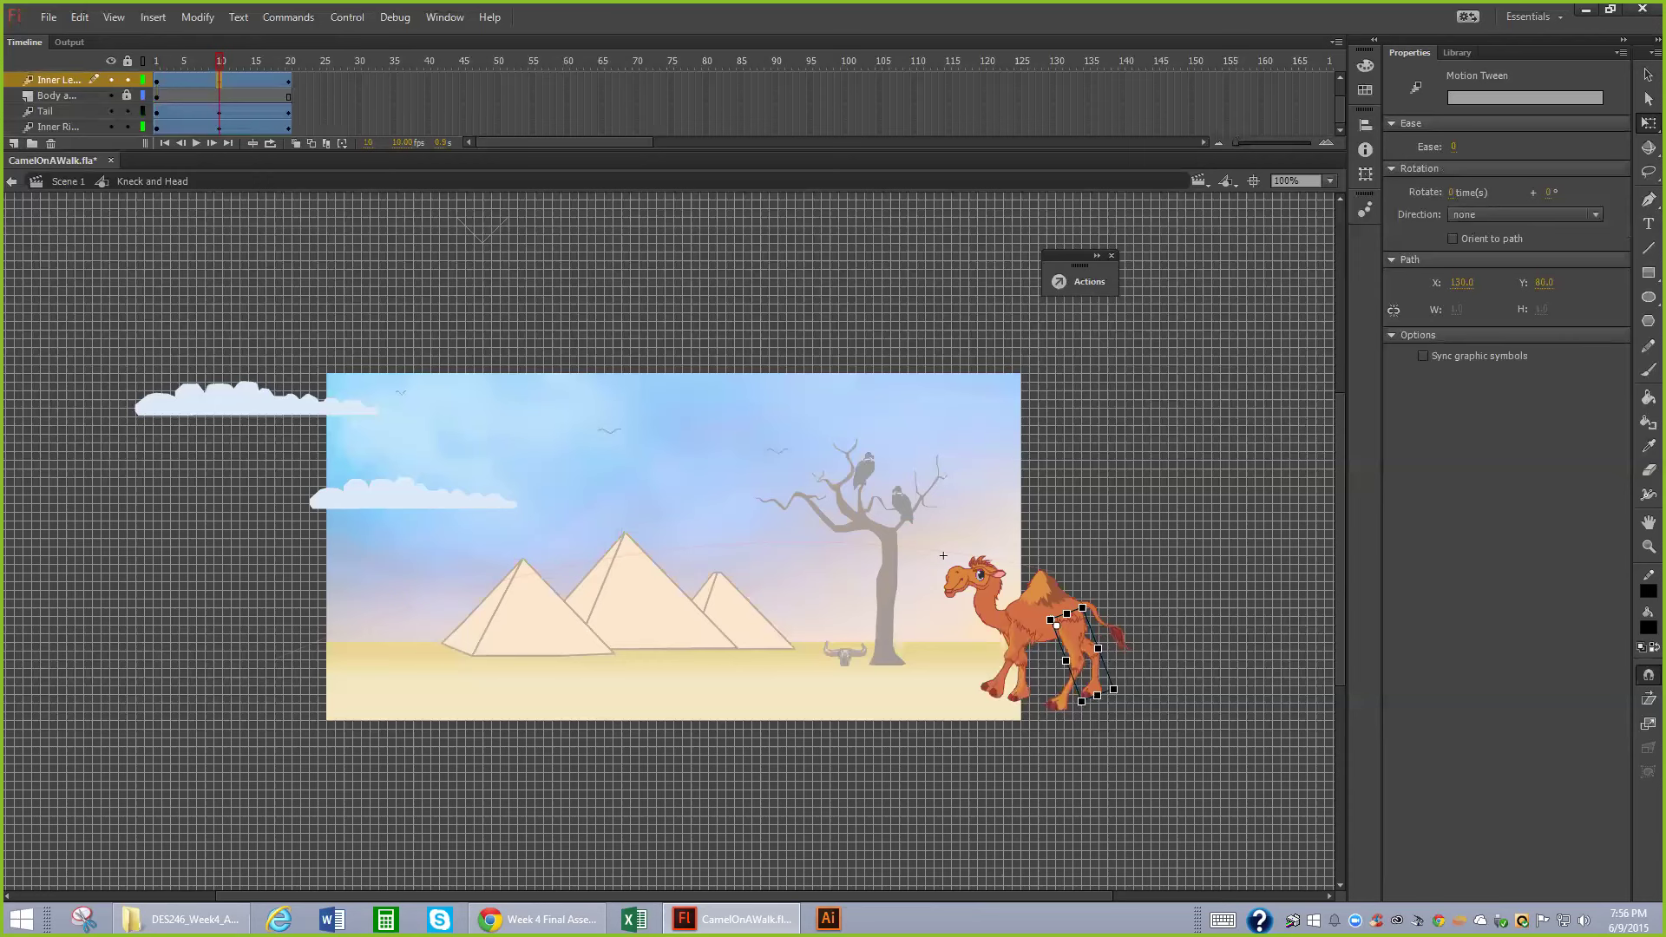
left_click(1060, 664)
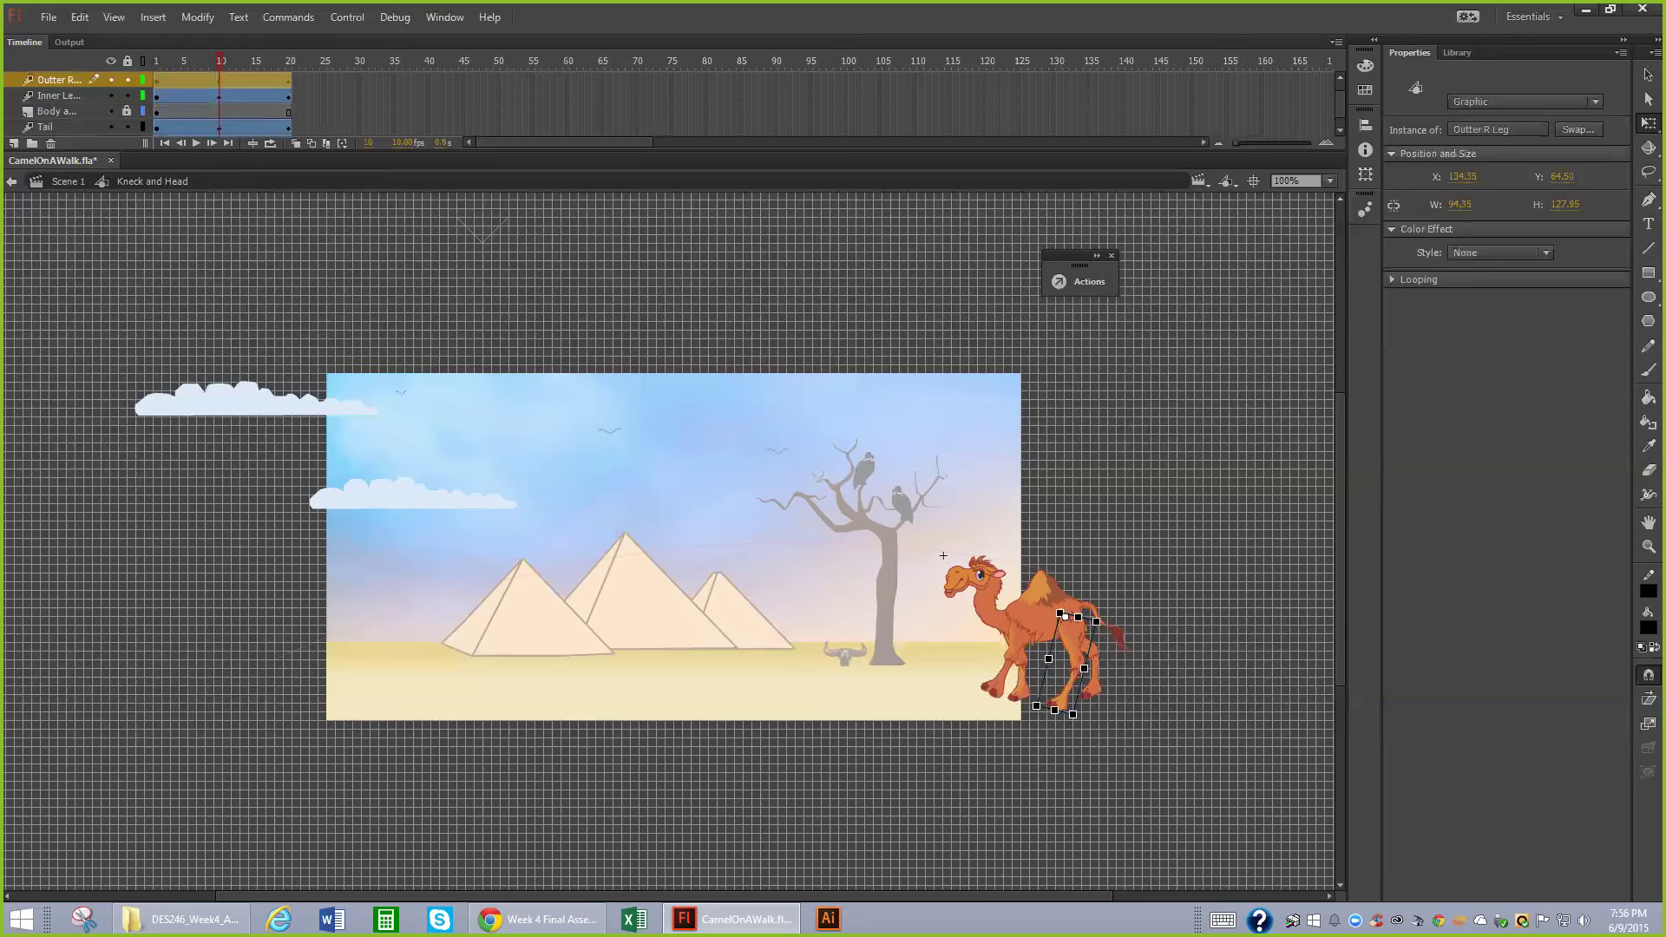
key("ctrl+z")
key("ctrl+z")
left_click_drag(1096, 708, 1138, 680)
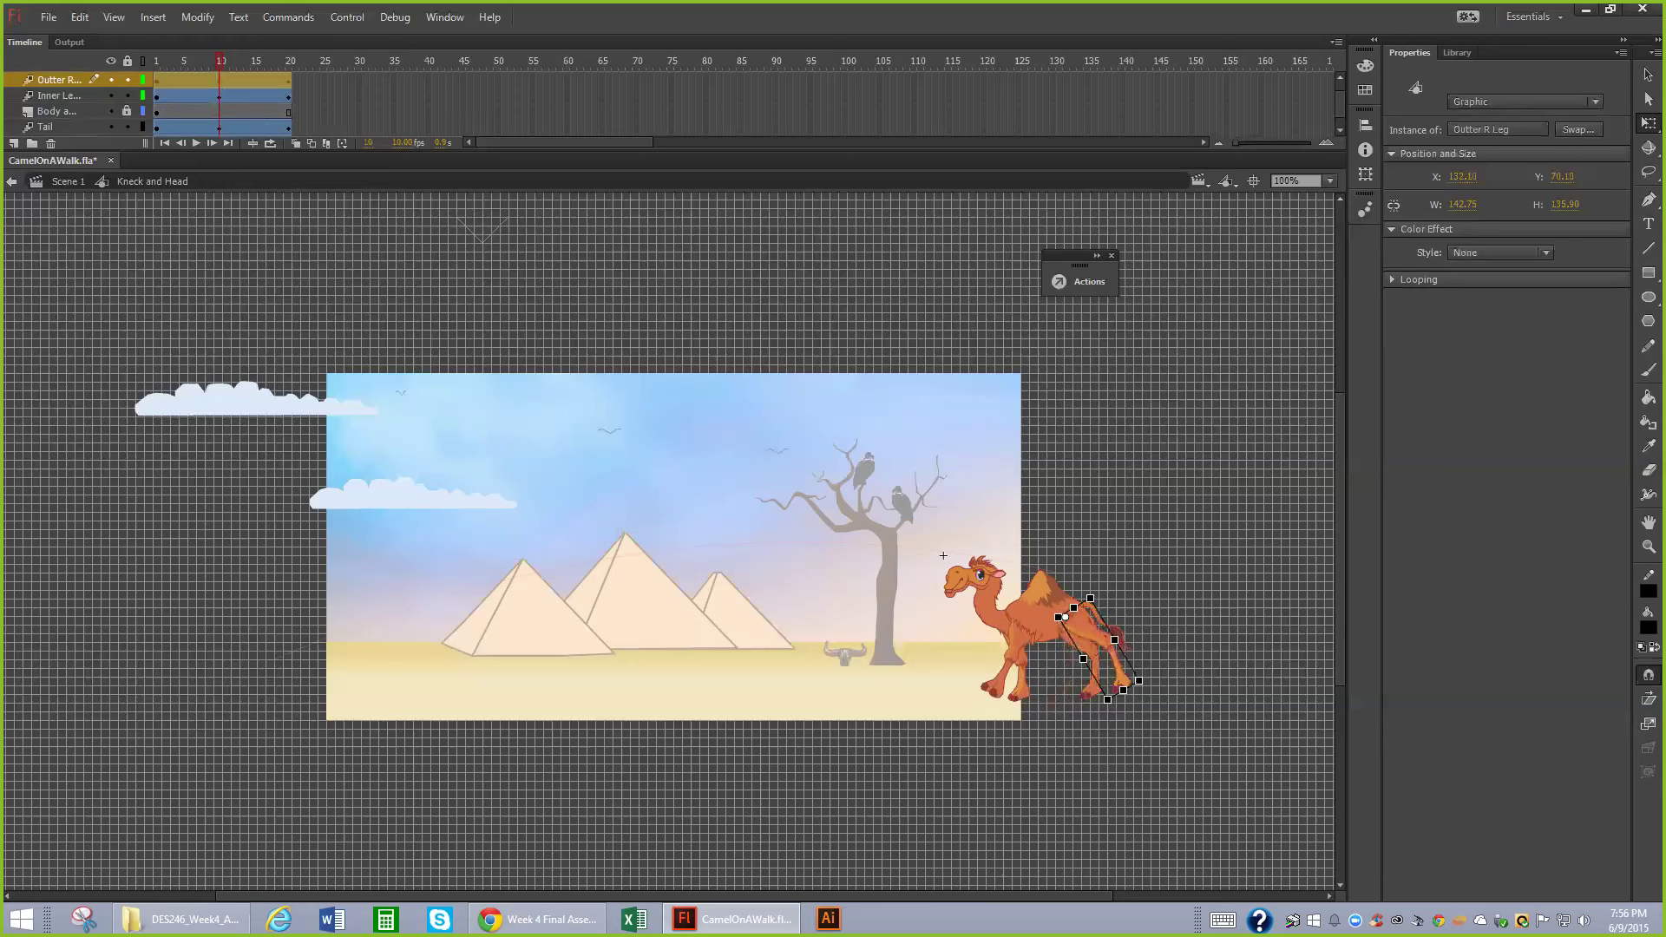
- Rotate the camel's inner rear leg (Inner L Leg) forward at frame 10
left_click(1006, 659)
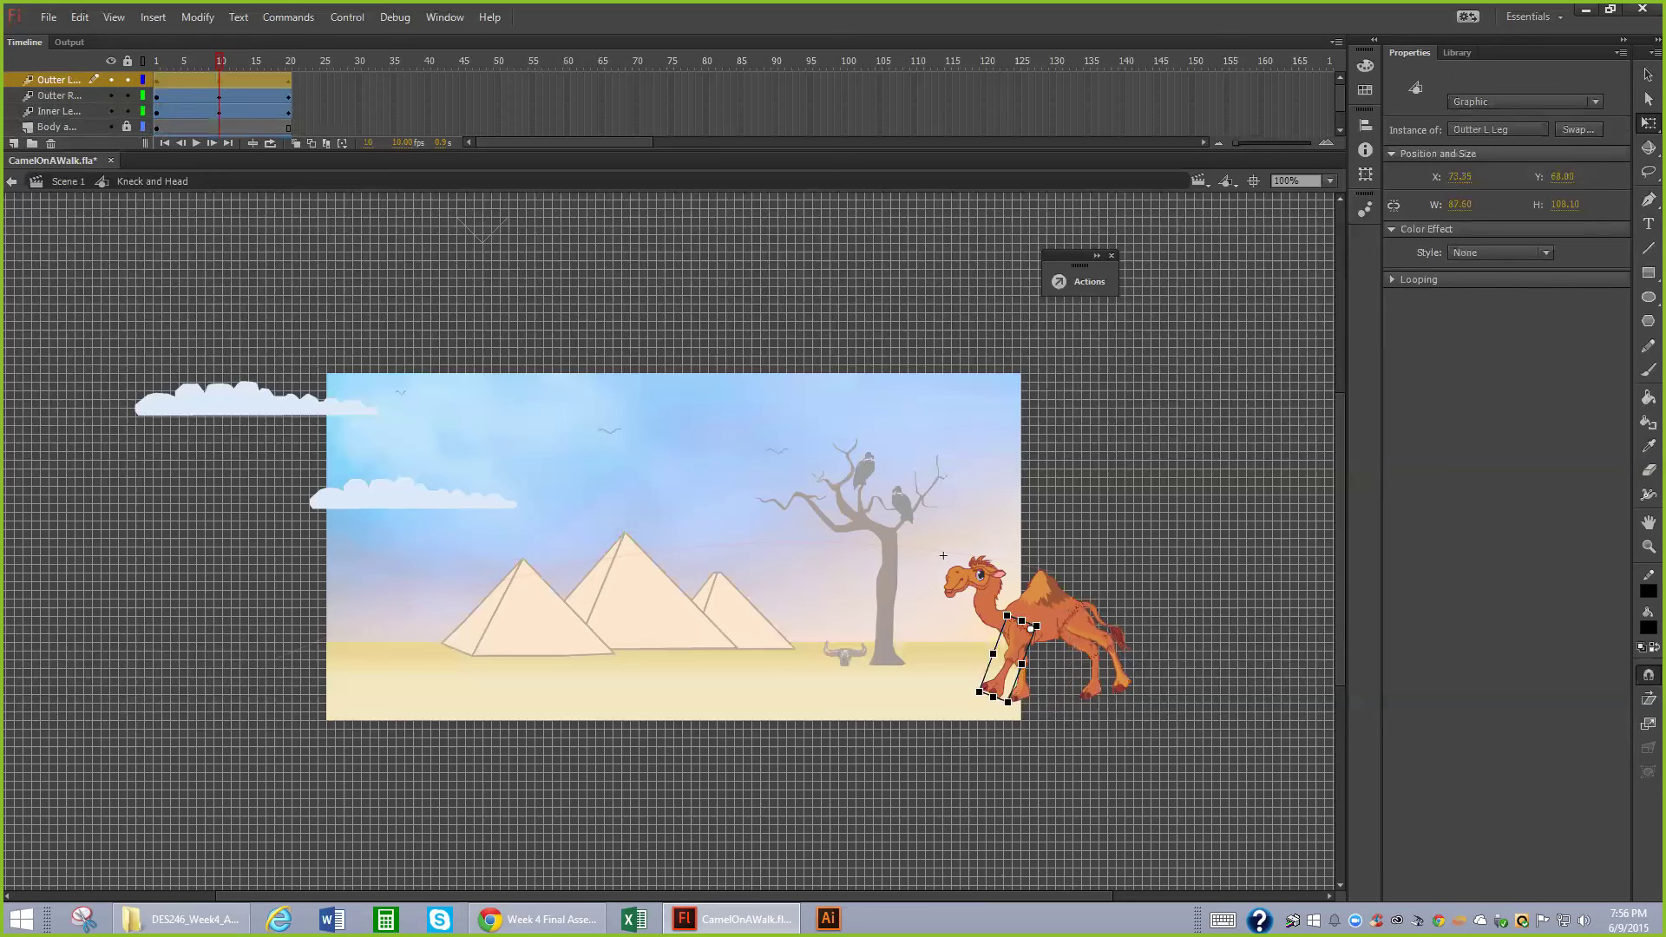
left_click(1084, 660)
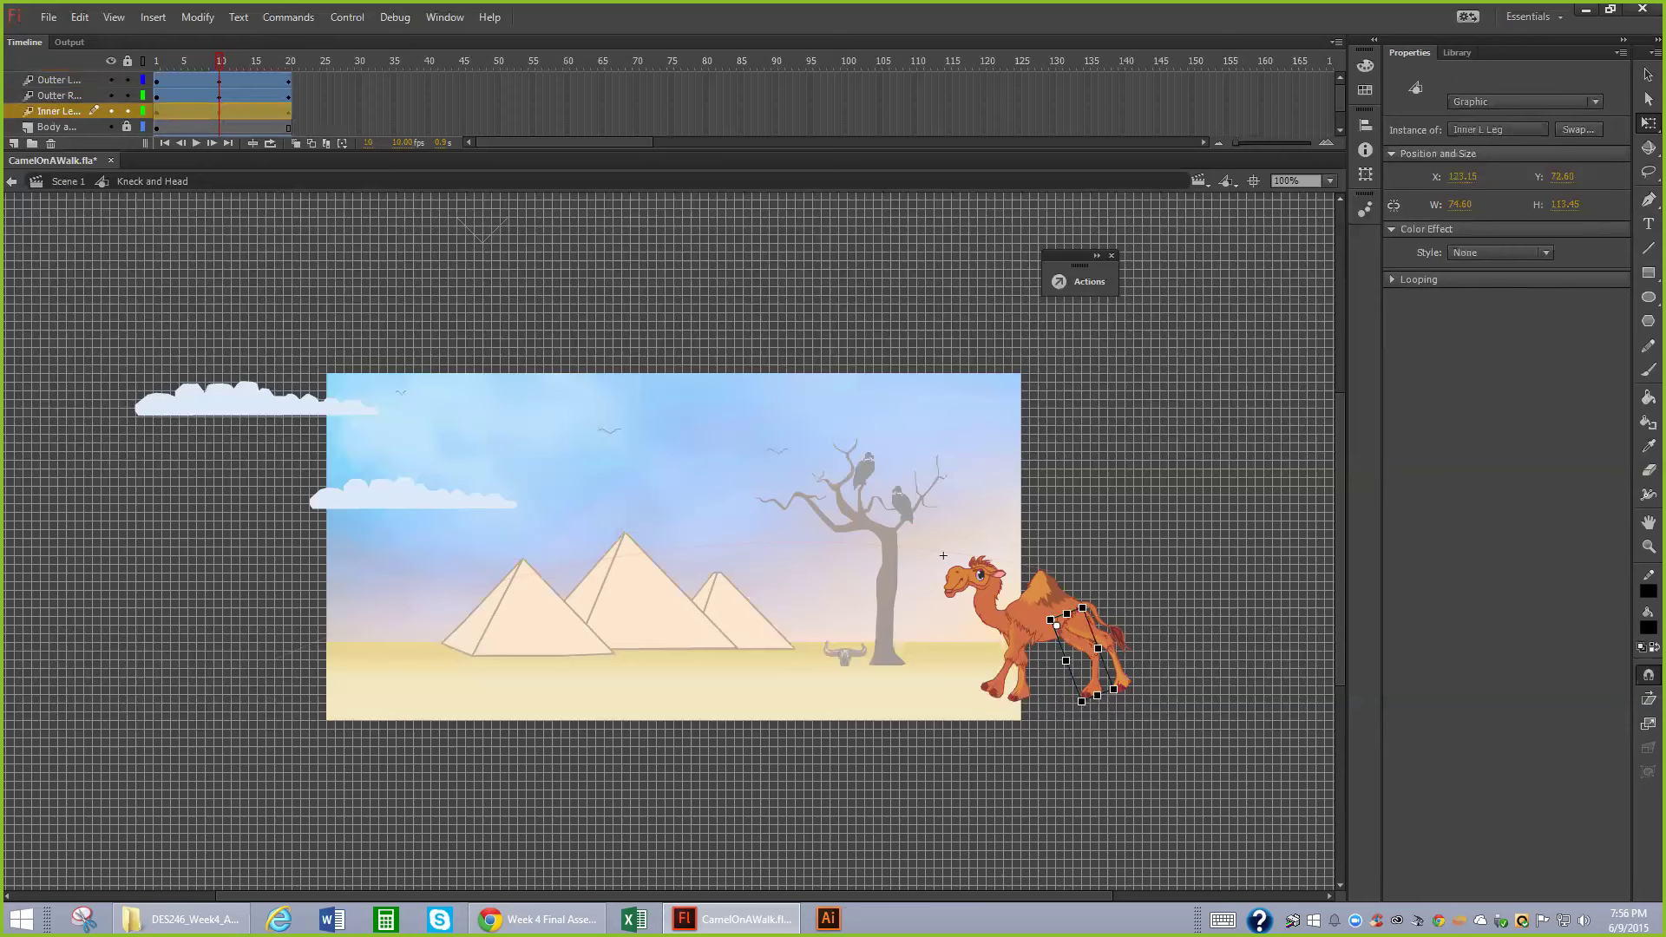
left_click_drag(1114, 690, 1078, 713)
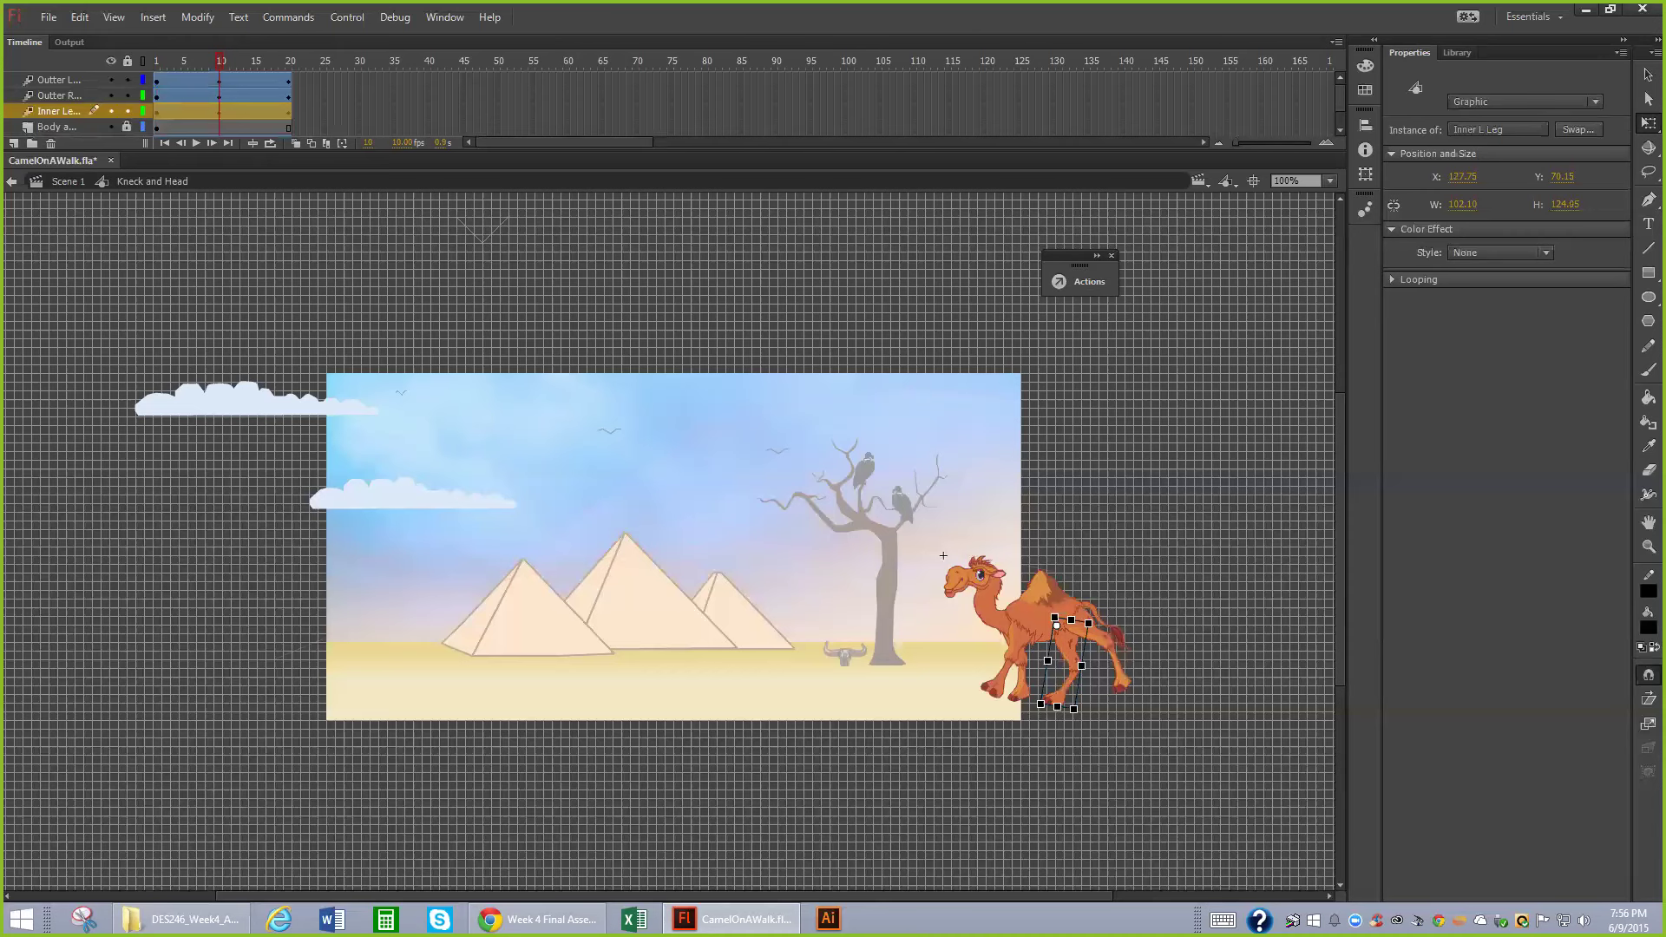
- Try rotating the inner front leg forward and the outer front leg backward at frame 10
left_click(1015, 659)
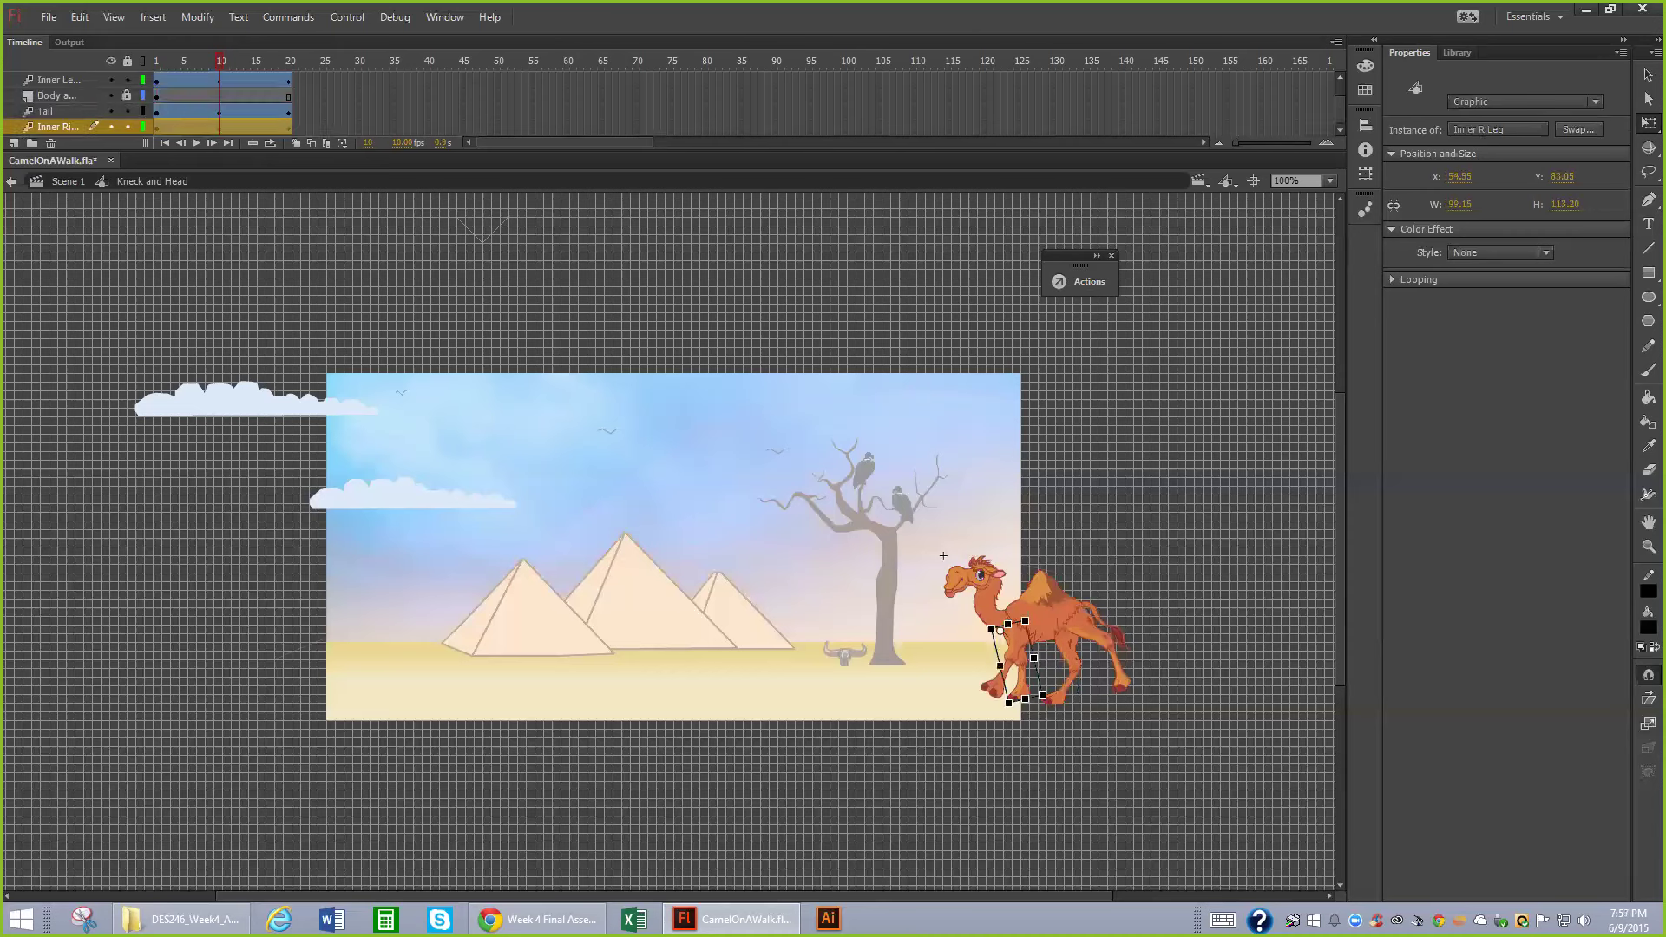
left_click_drag(1044, 696, 1006, 708)
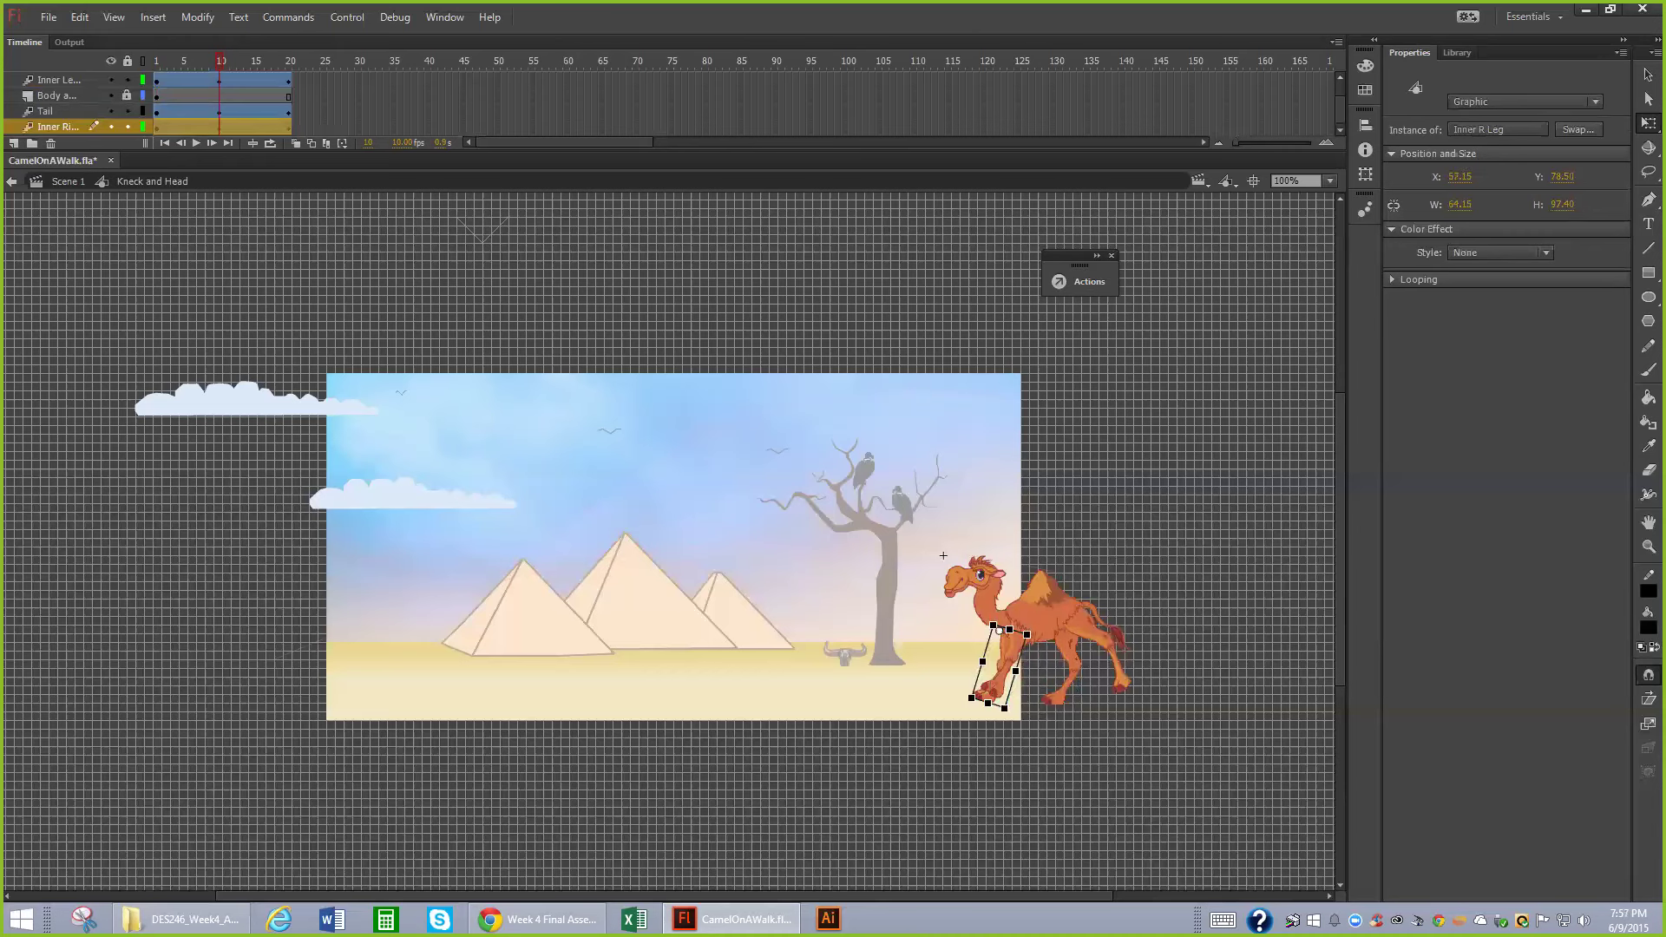
left_click(1007, 663)
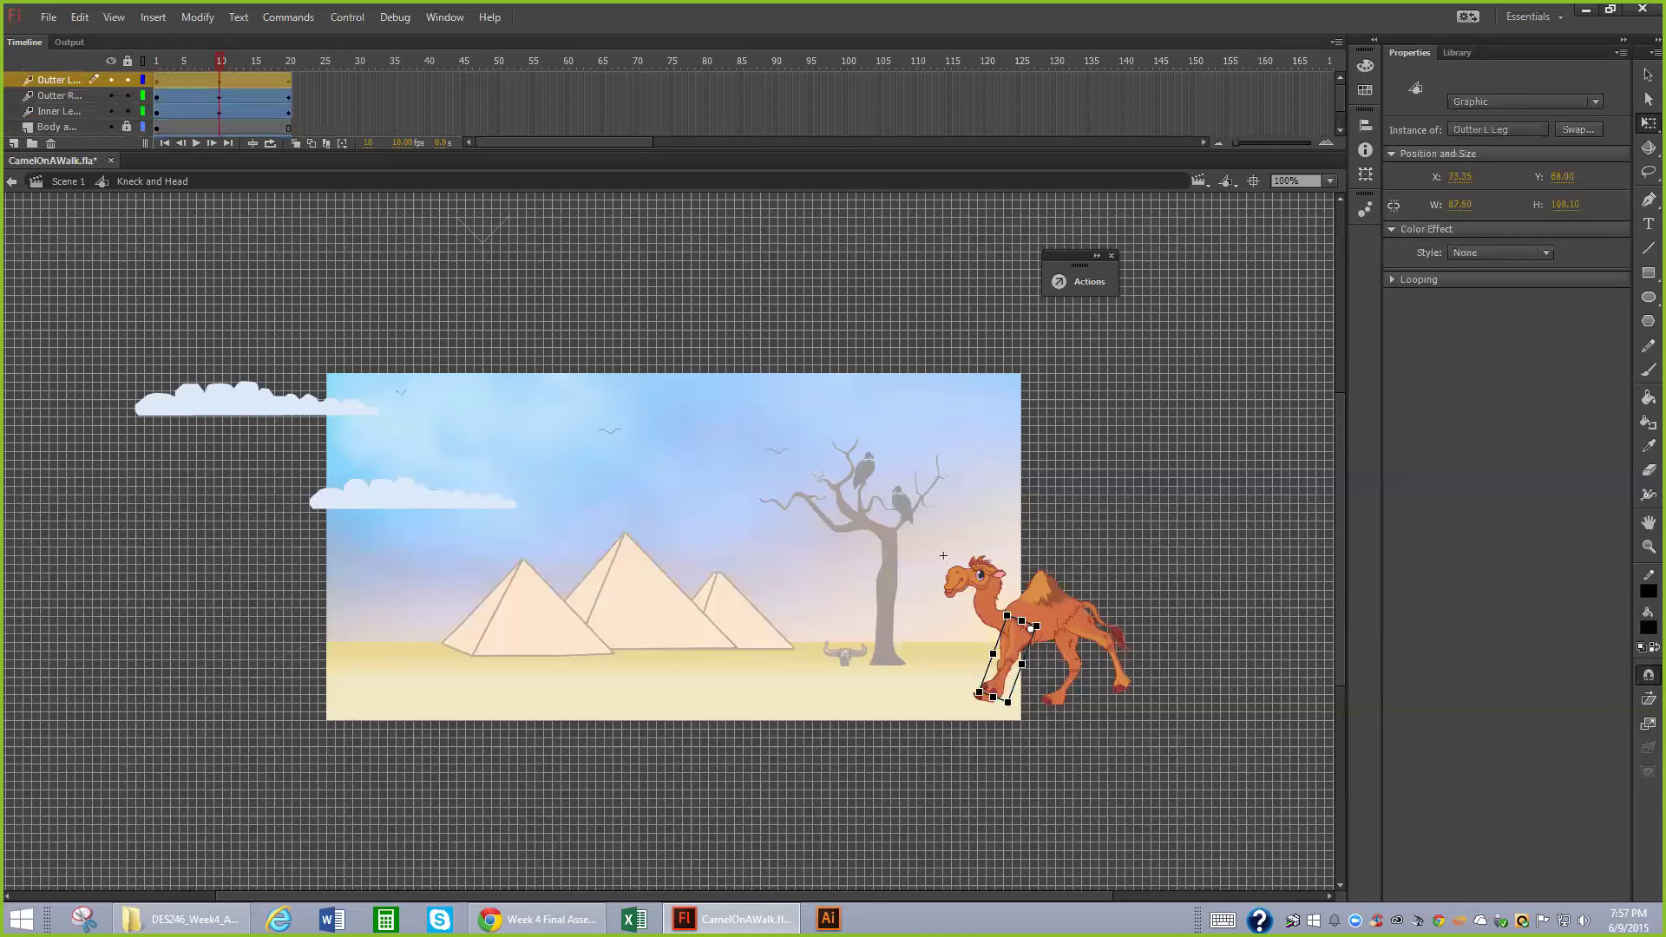
left_click_drag(976, 696, 1017, 708)
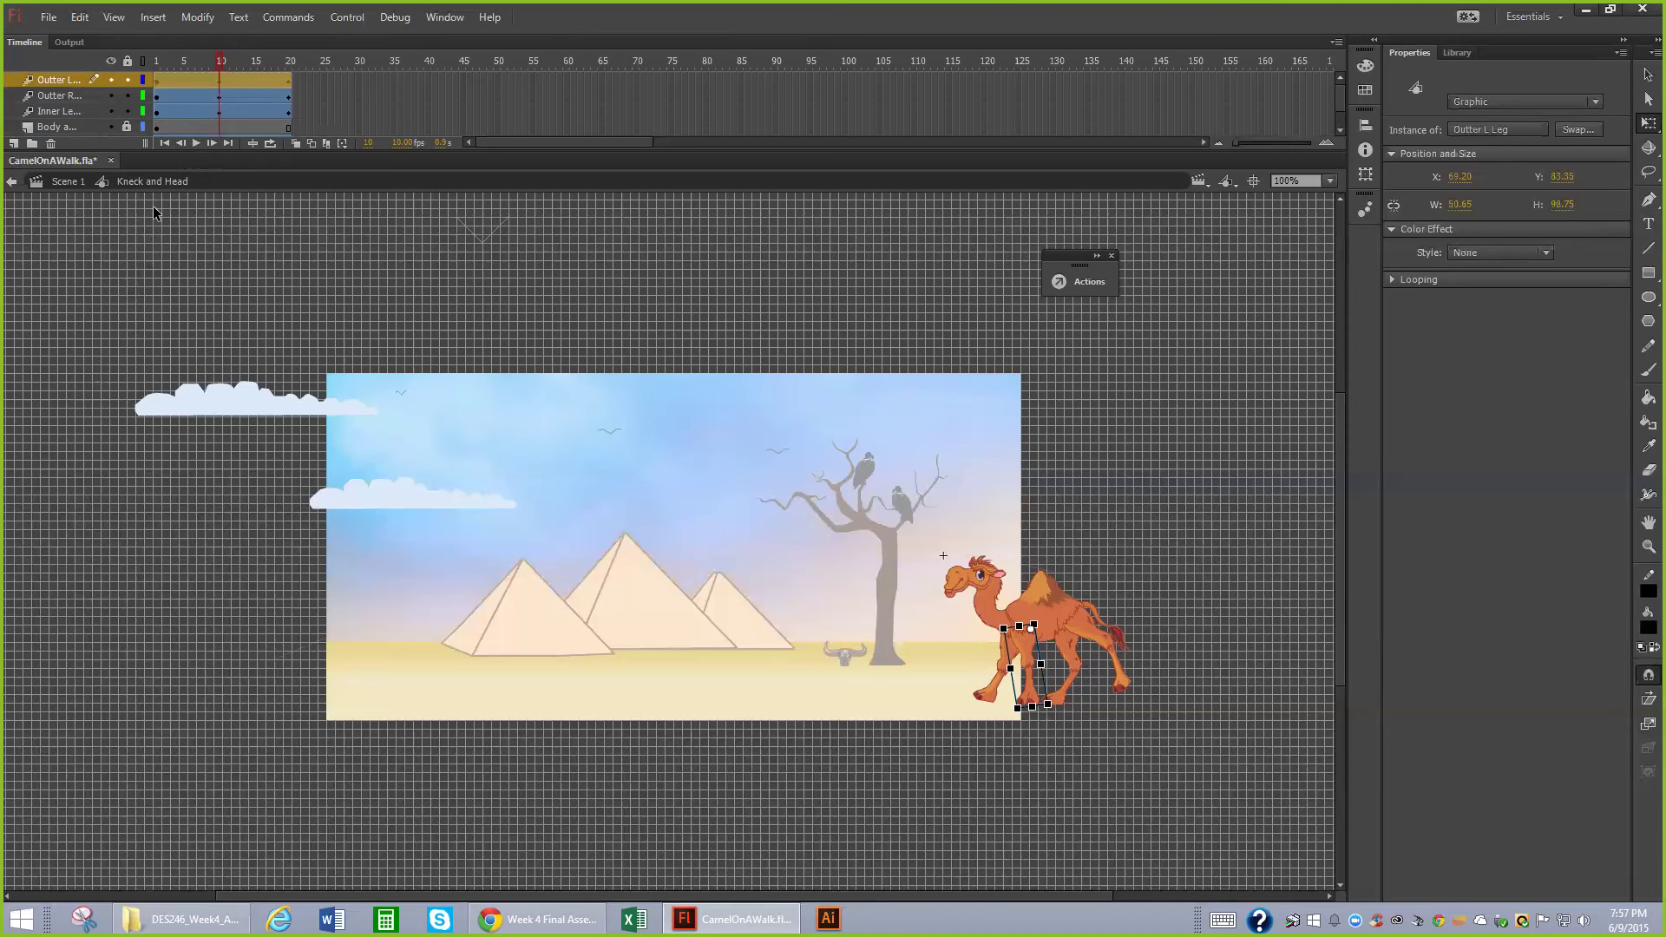
- Undo the last rotations of the outer and inner front legs at frame 10
left_click(80, 17)
left_click(92, 33)
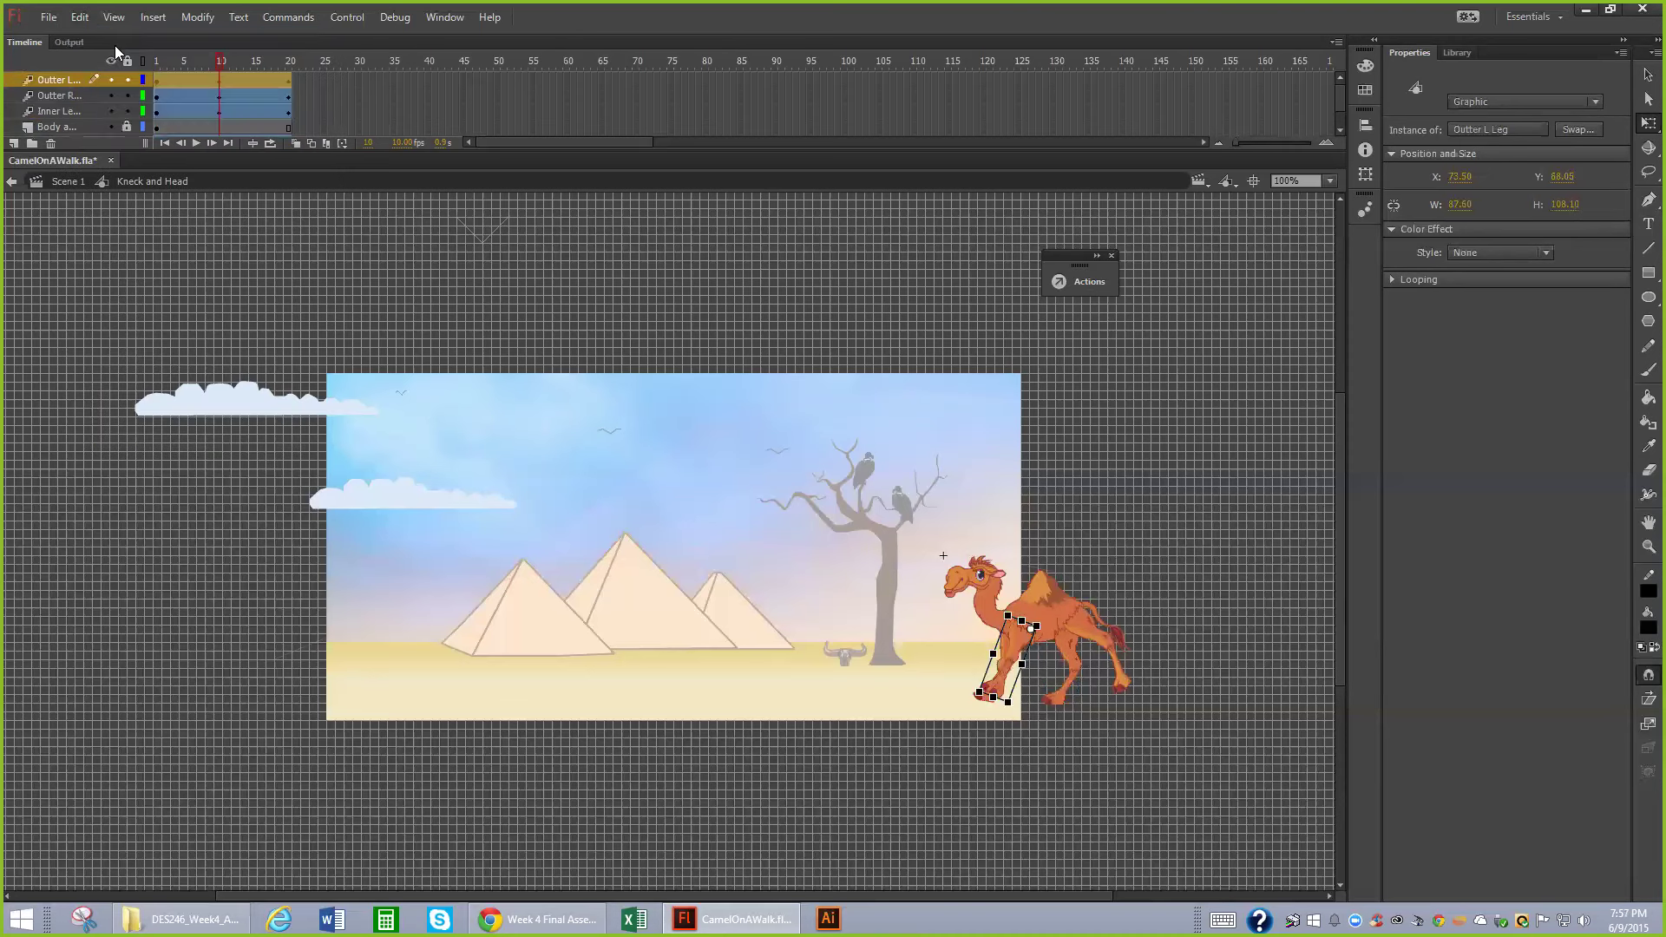
left_click(92, 16)
left_click(100, 33)
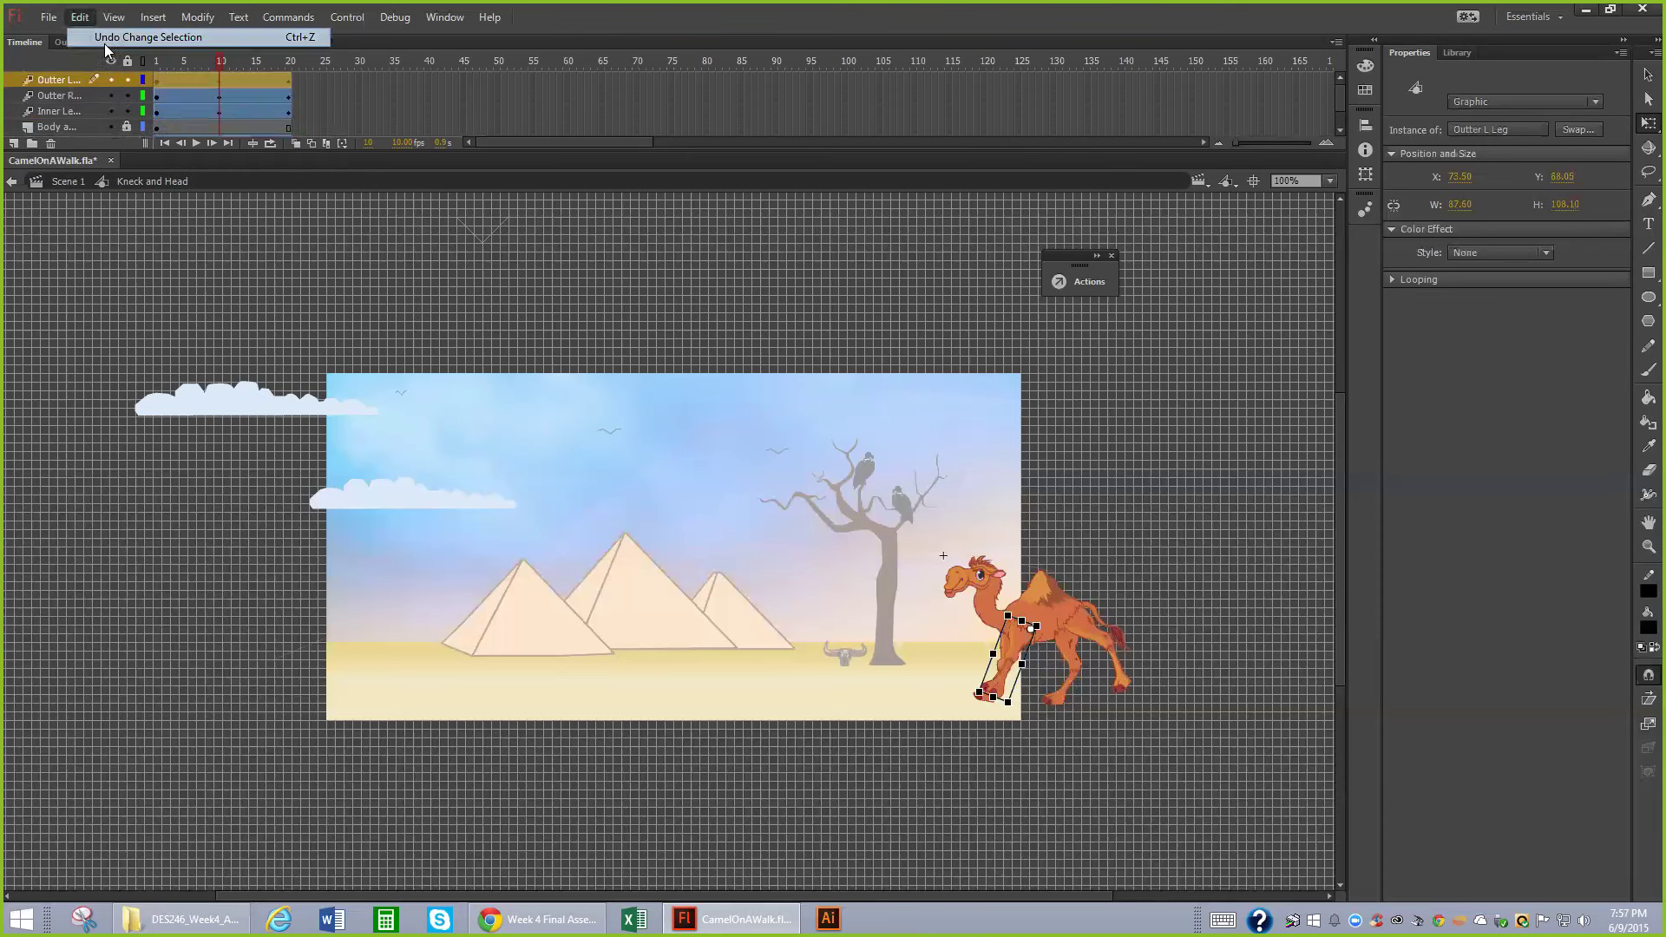
left_click(81, 25)
left_click(92, 34)
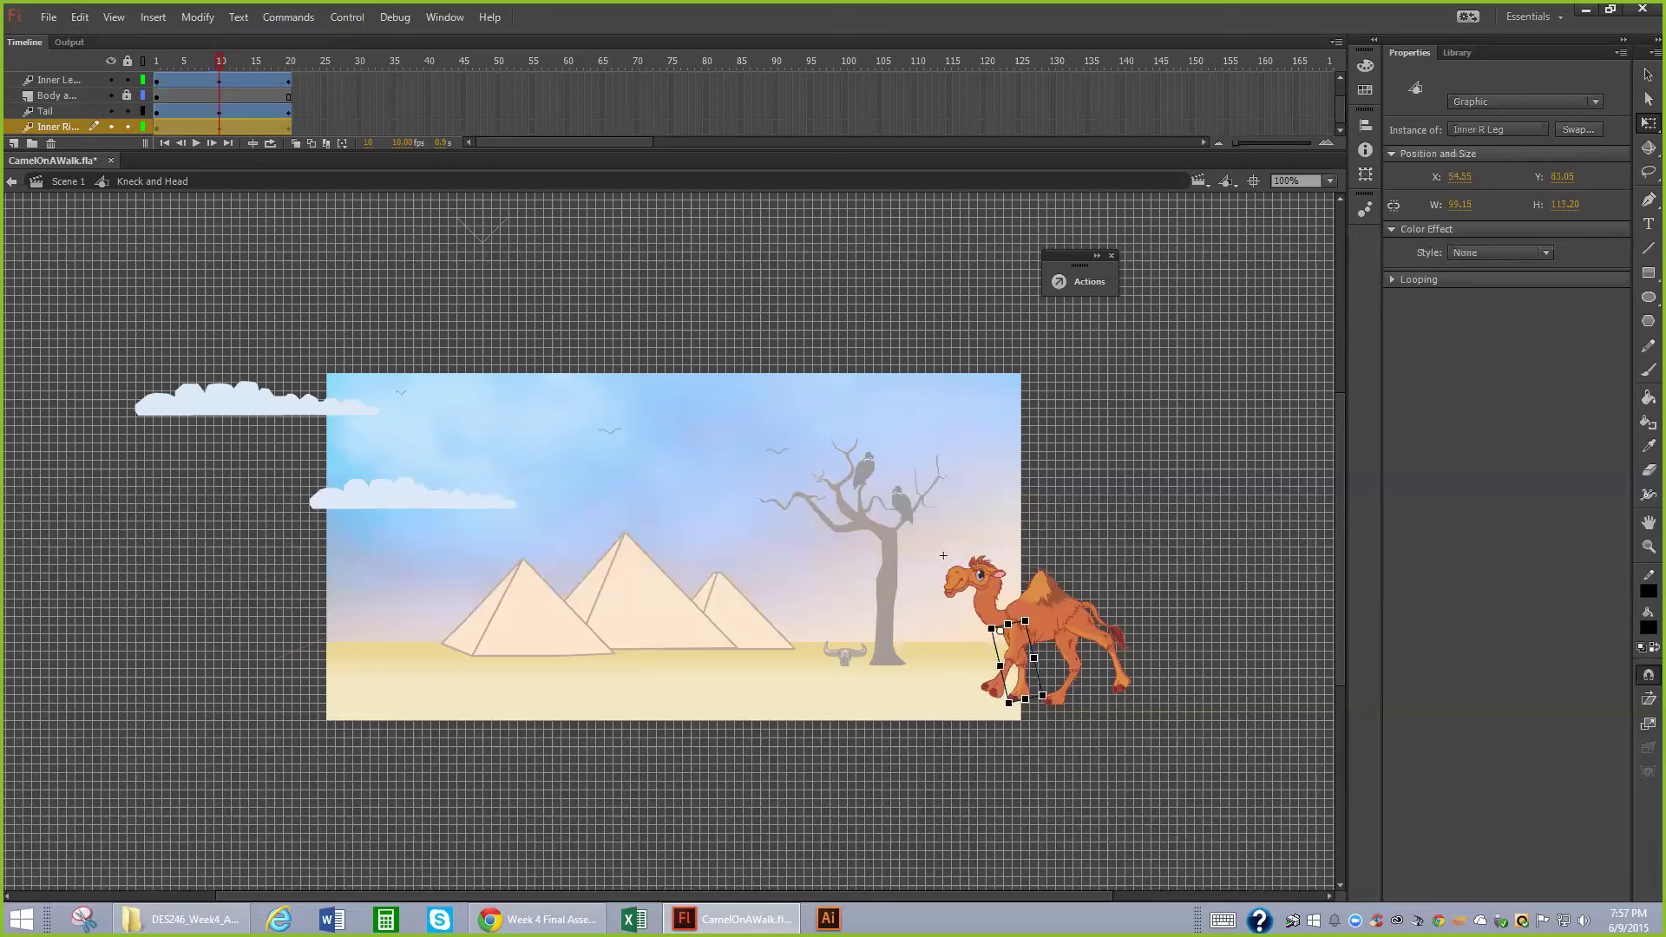
- Put the inner front leg (Inner R Leg) in its forward-rotated pose at frame 10 and lock its layer
key("ctrl+z")
key("ctrl+z")
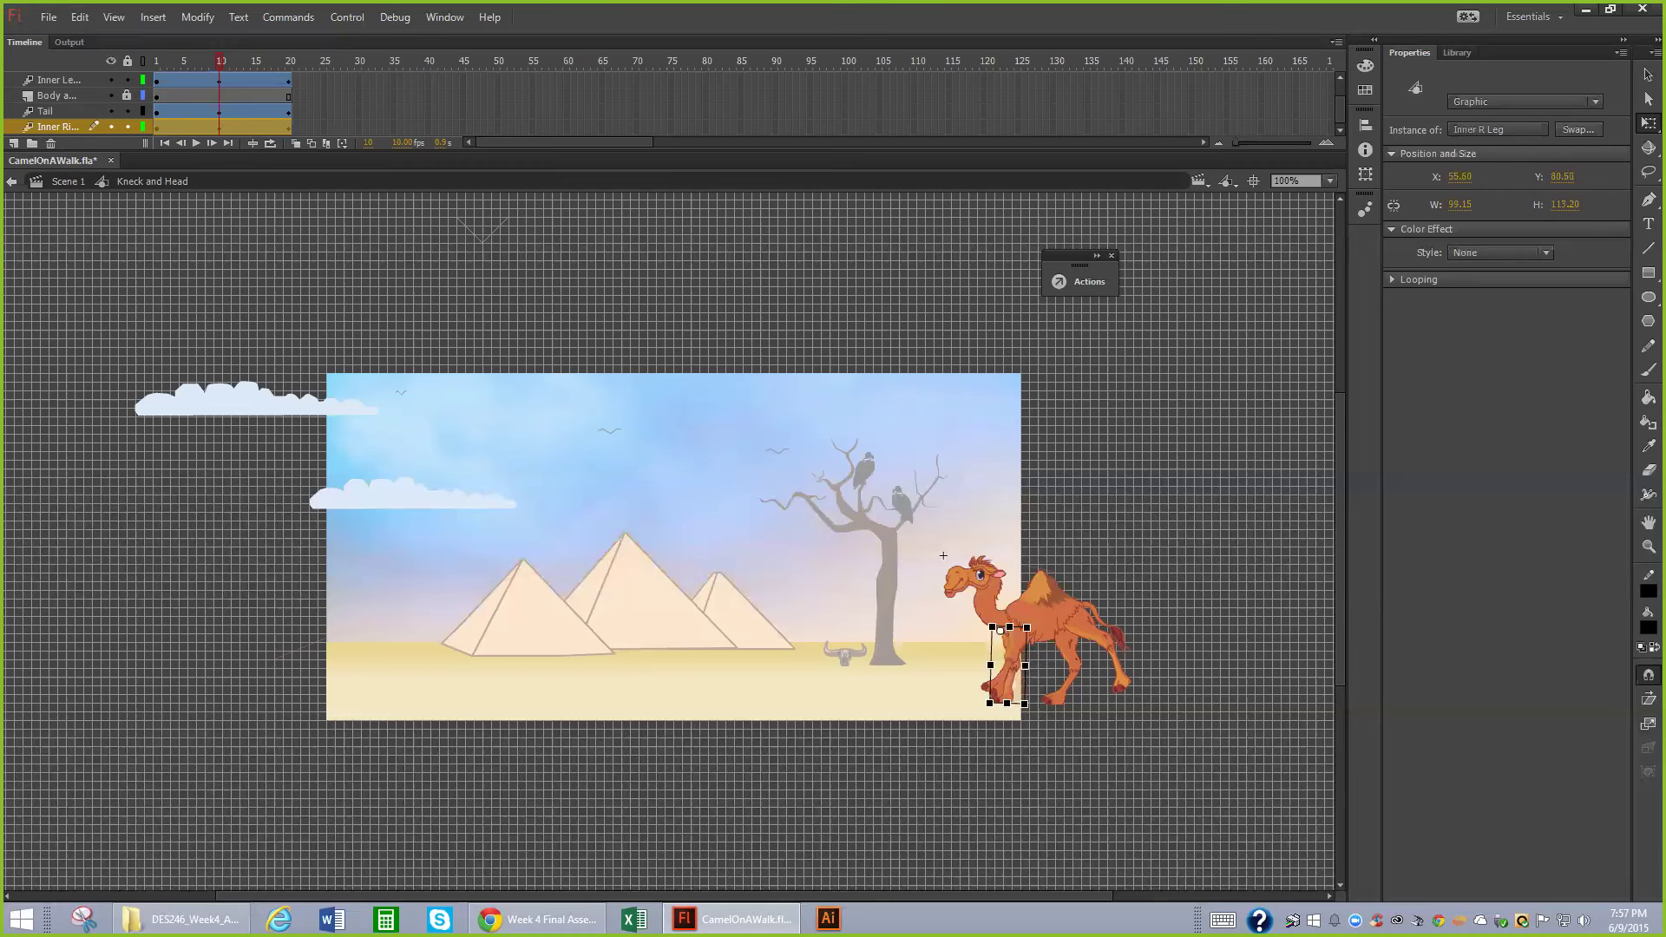
key("ctrl+z")
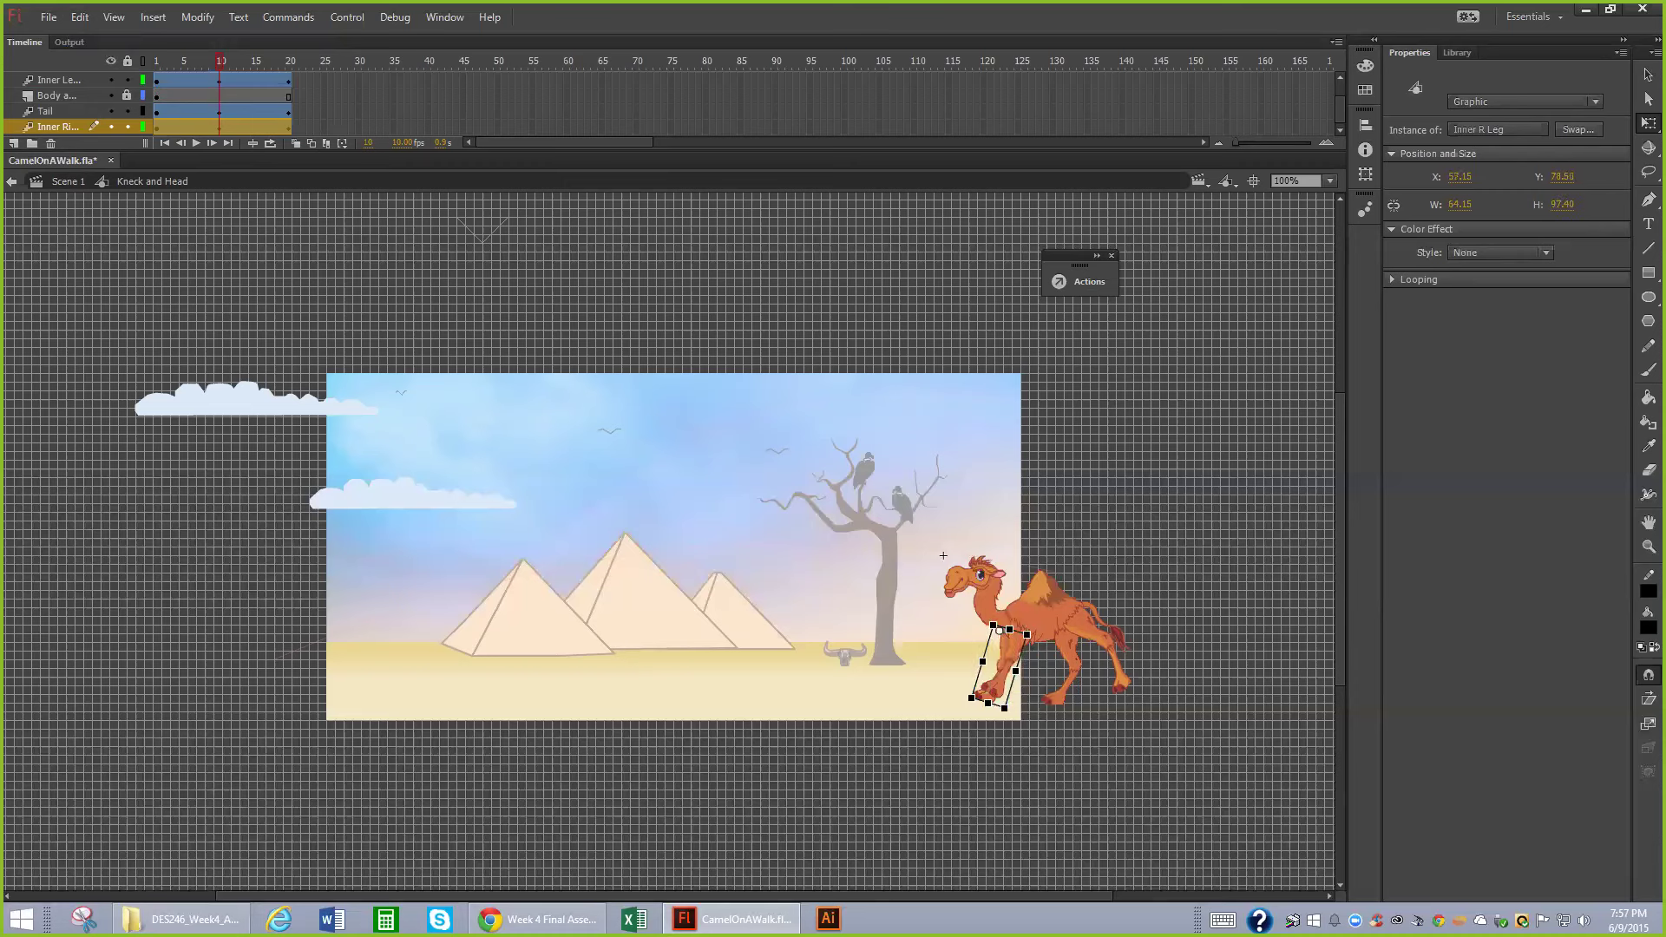
left_click(127, 126)
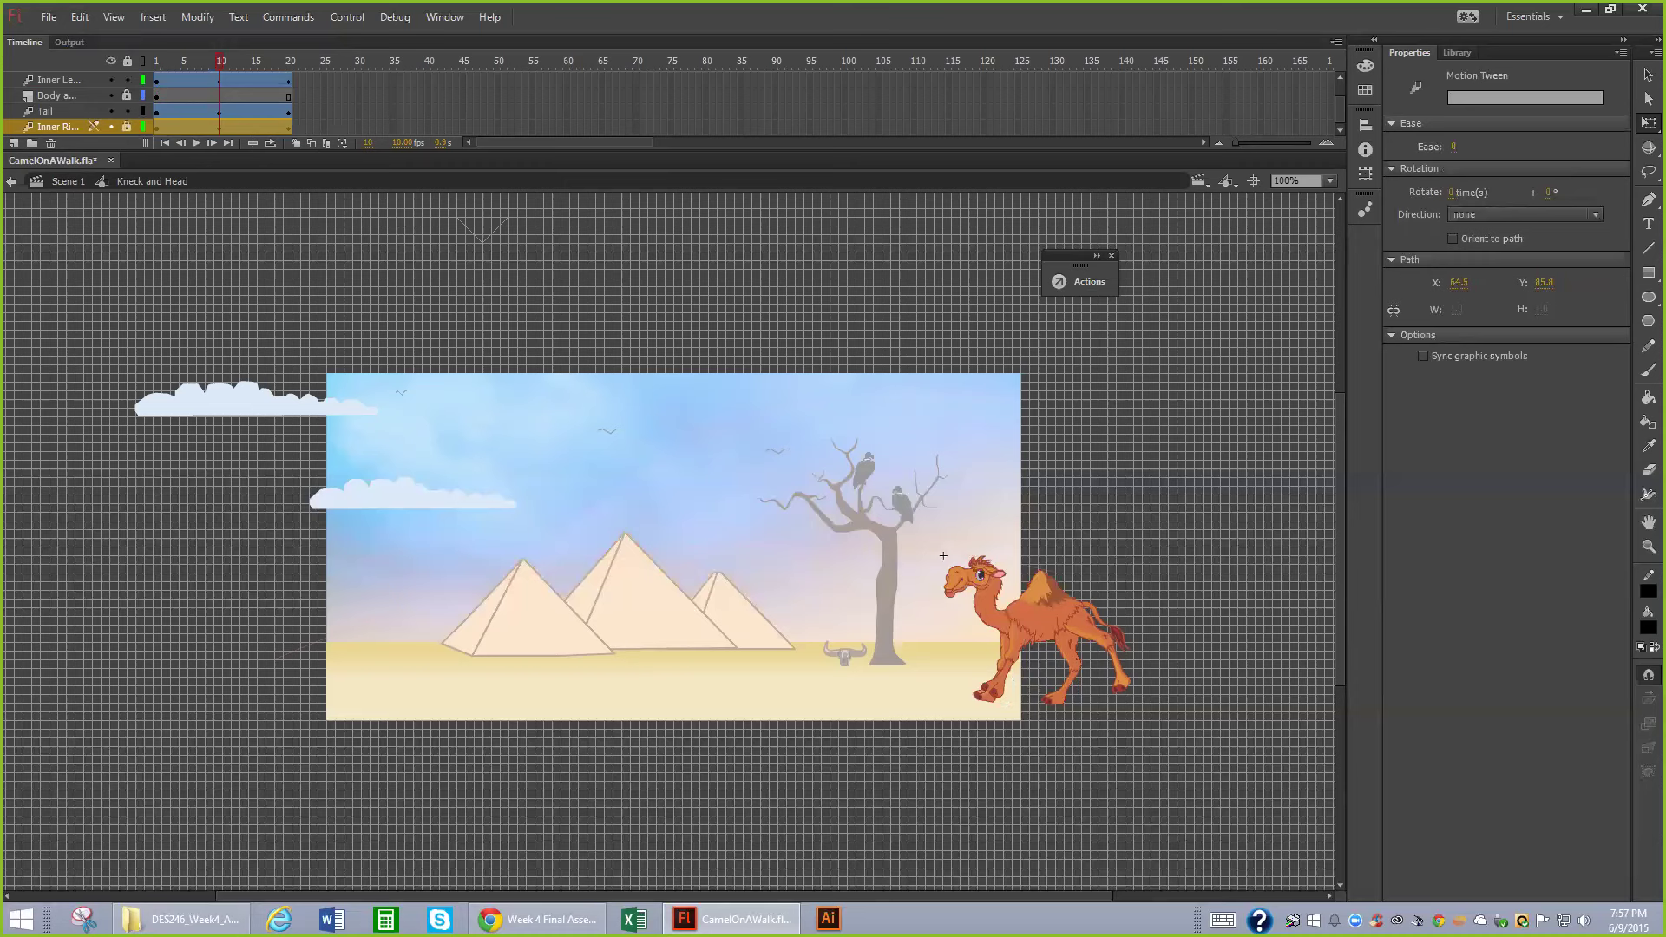
- Try rotating the outer front leg (Outter L Leg) backward at frame 10, and undo the rotation
left_click(1004, 659)
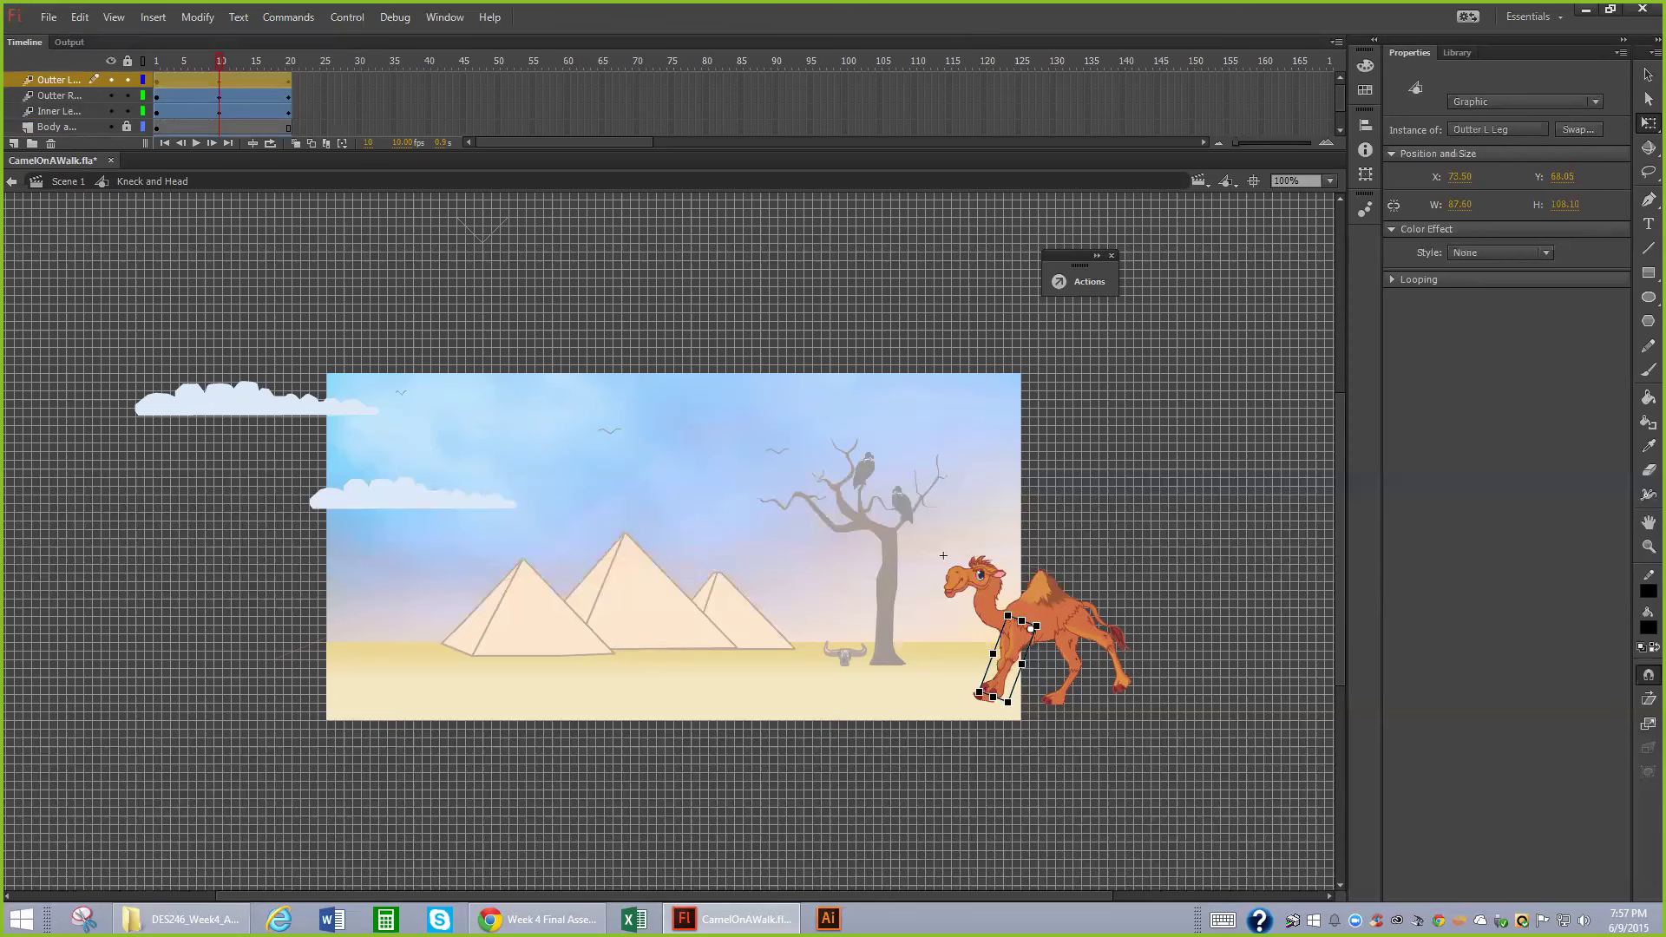
left_click_drag(979, 692, 1016, 707)
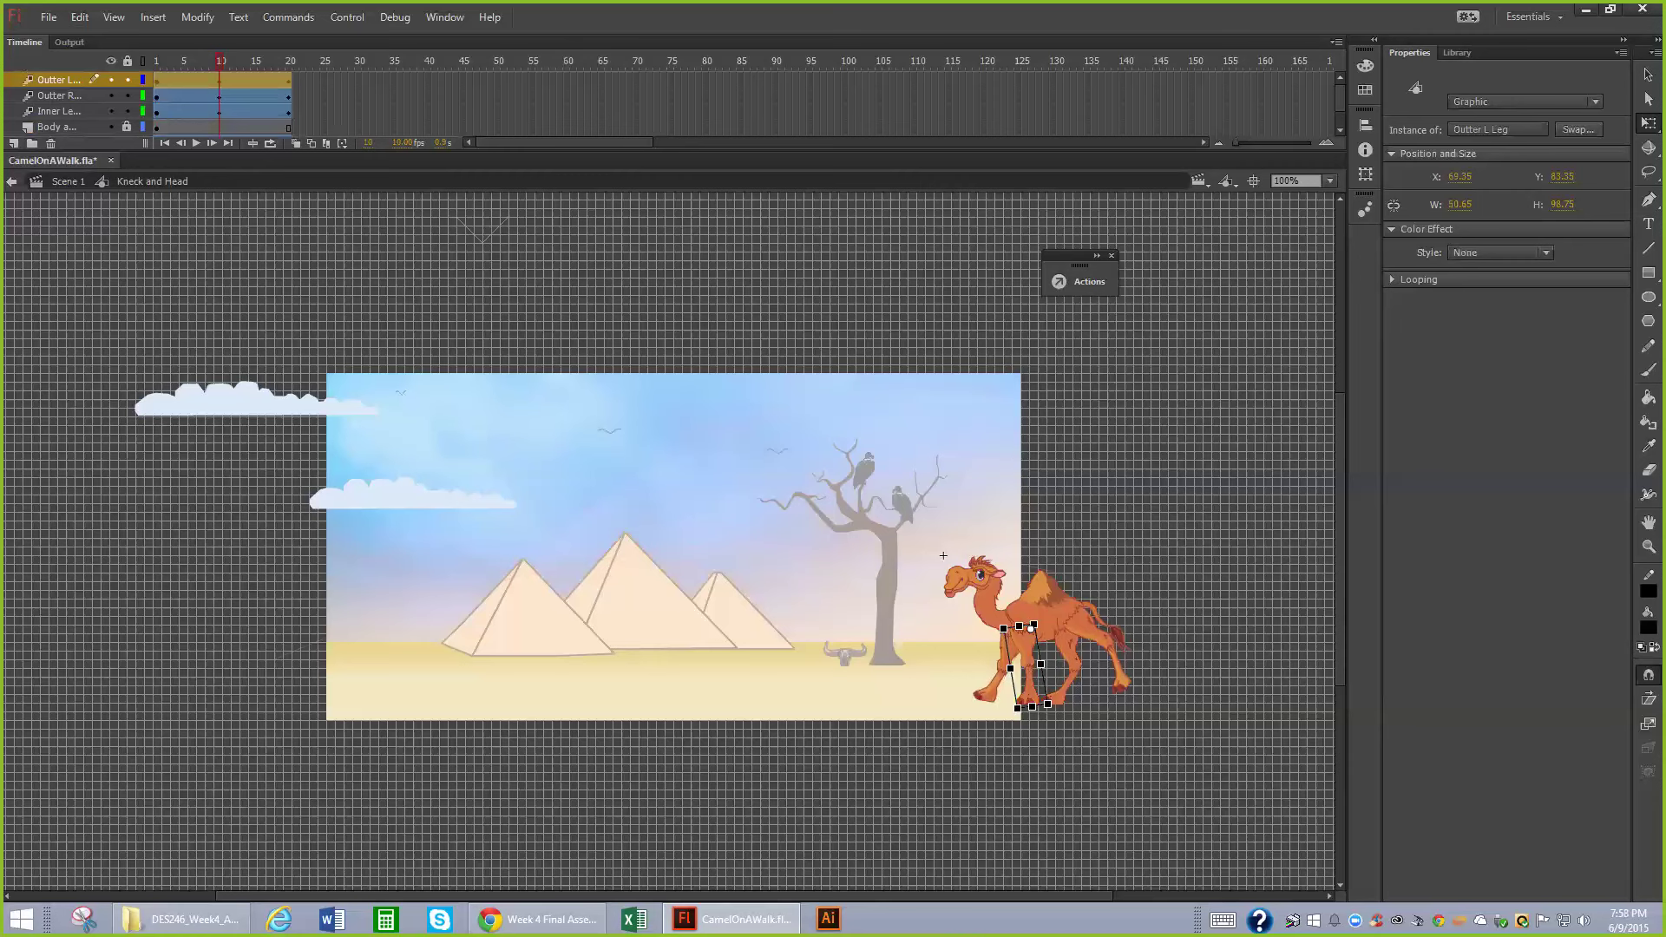
left_click(79, 17)
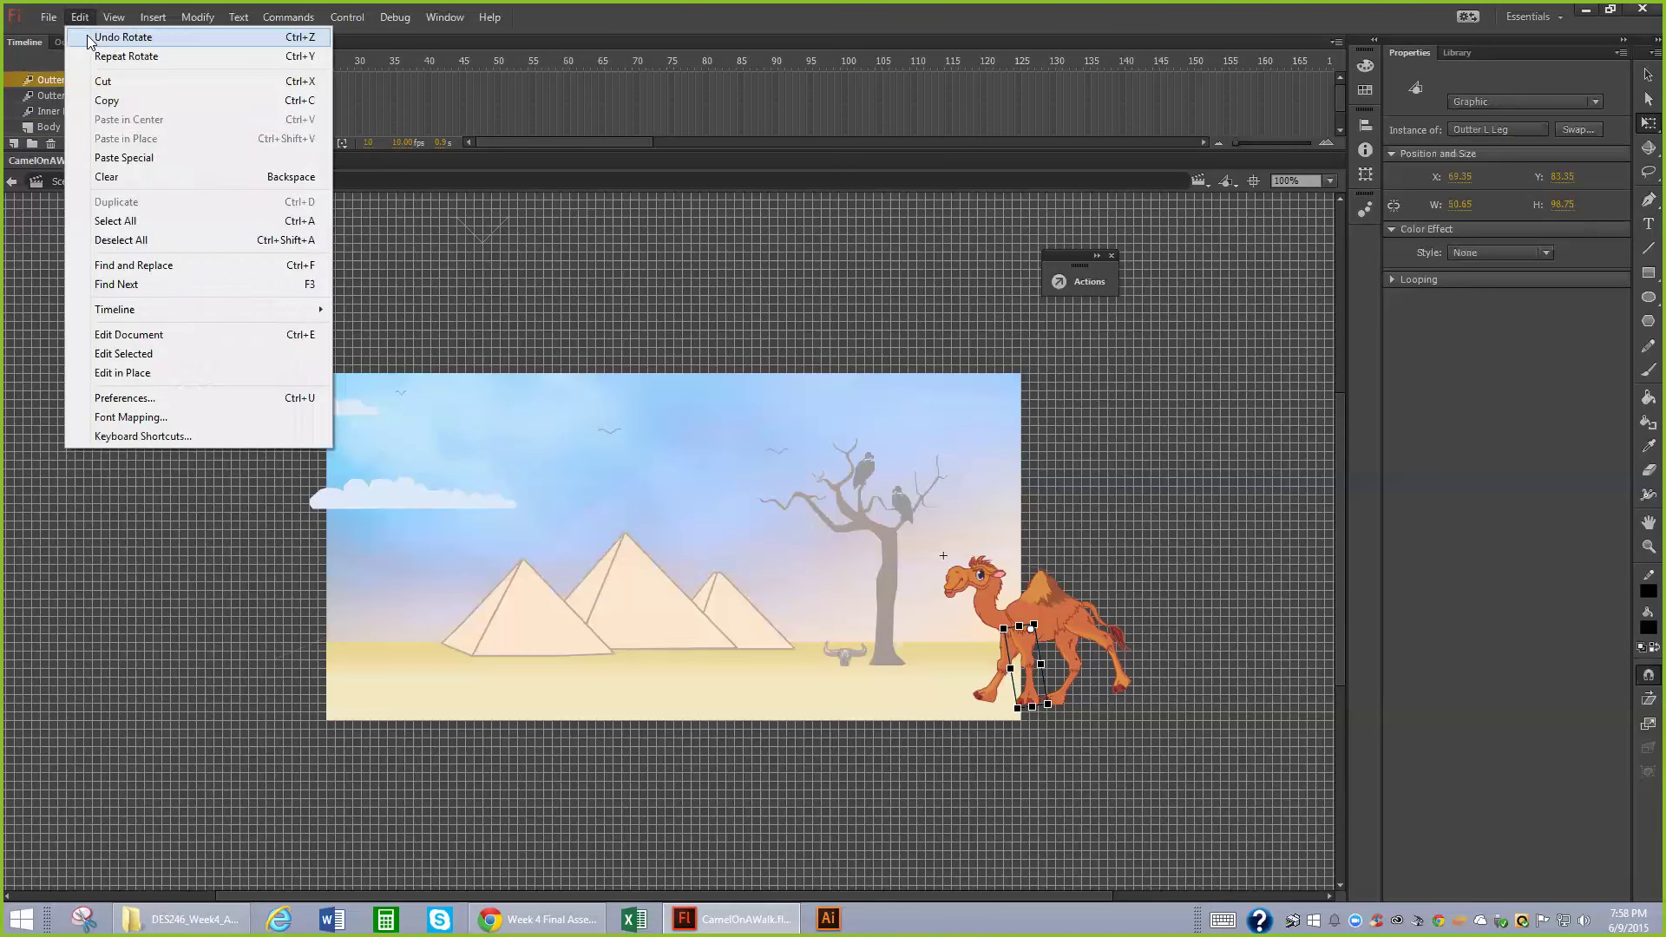
left_click(89, 38)
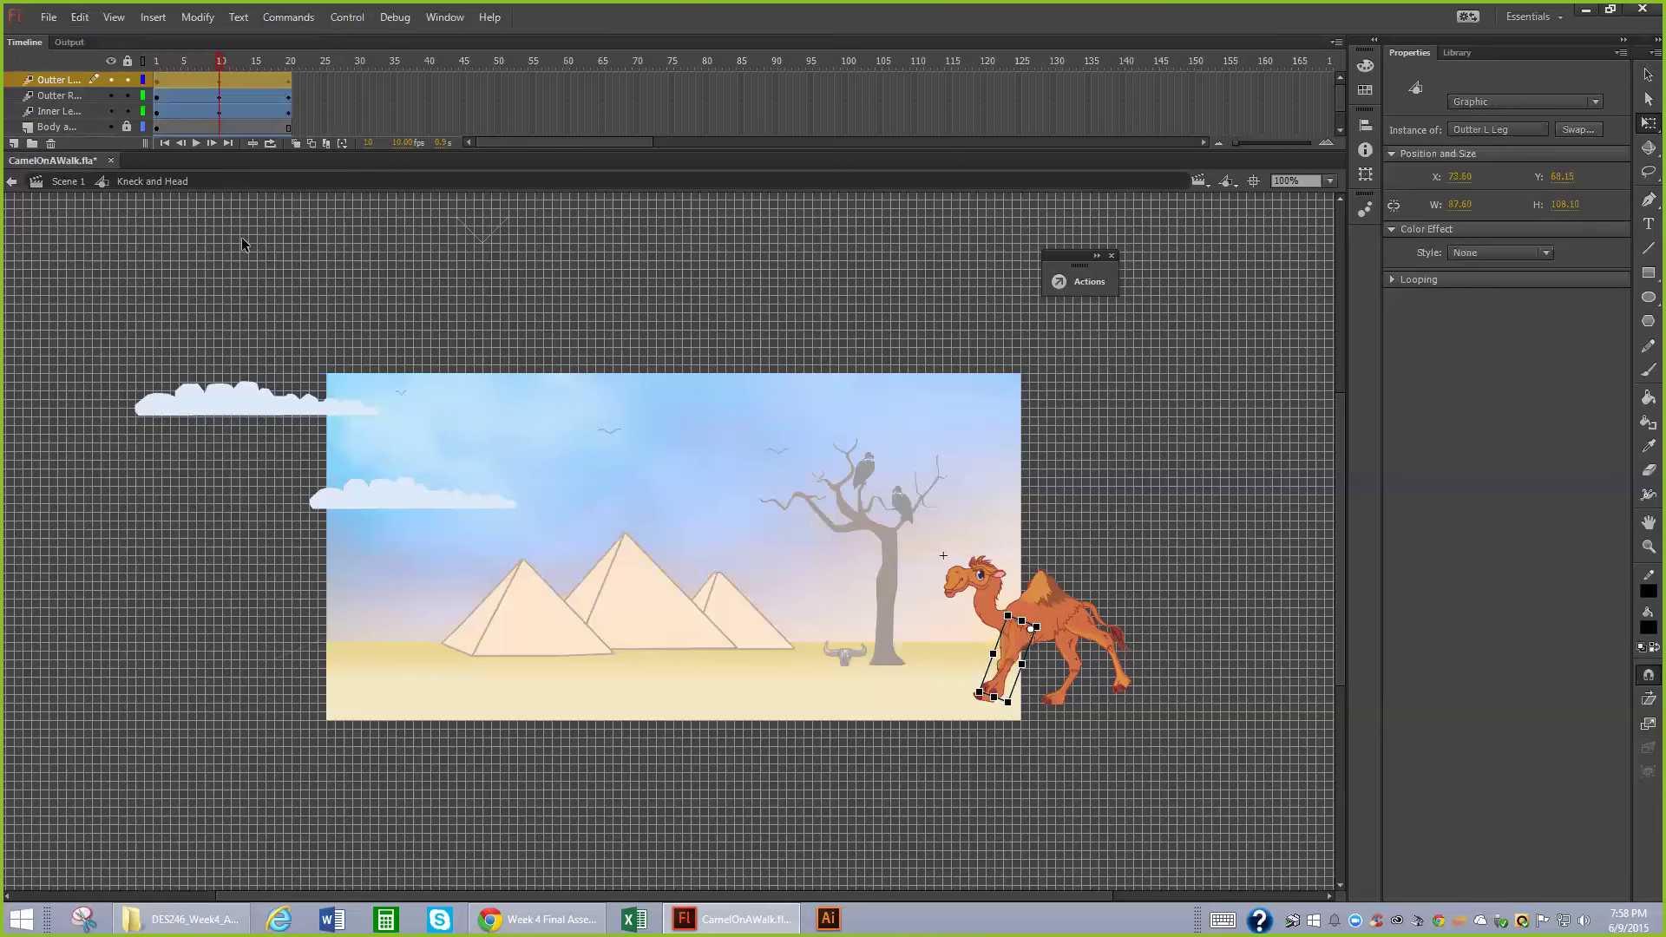
- Toggle the visibility of the leg layers to tell them apart, and lock the outer front leg layer
left_click(110, 78)
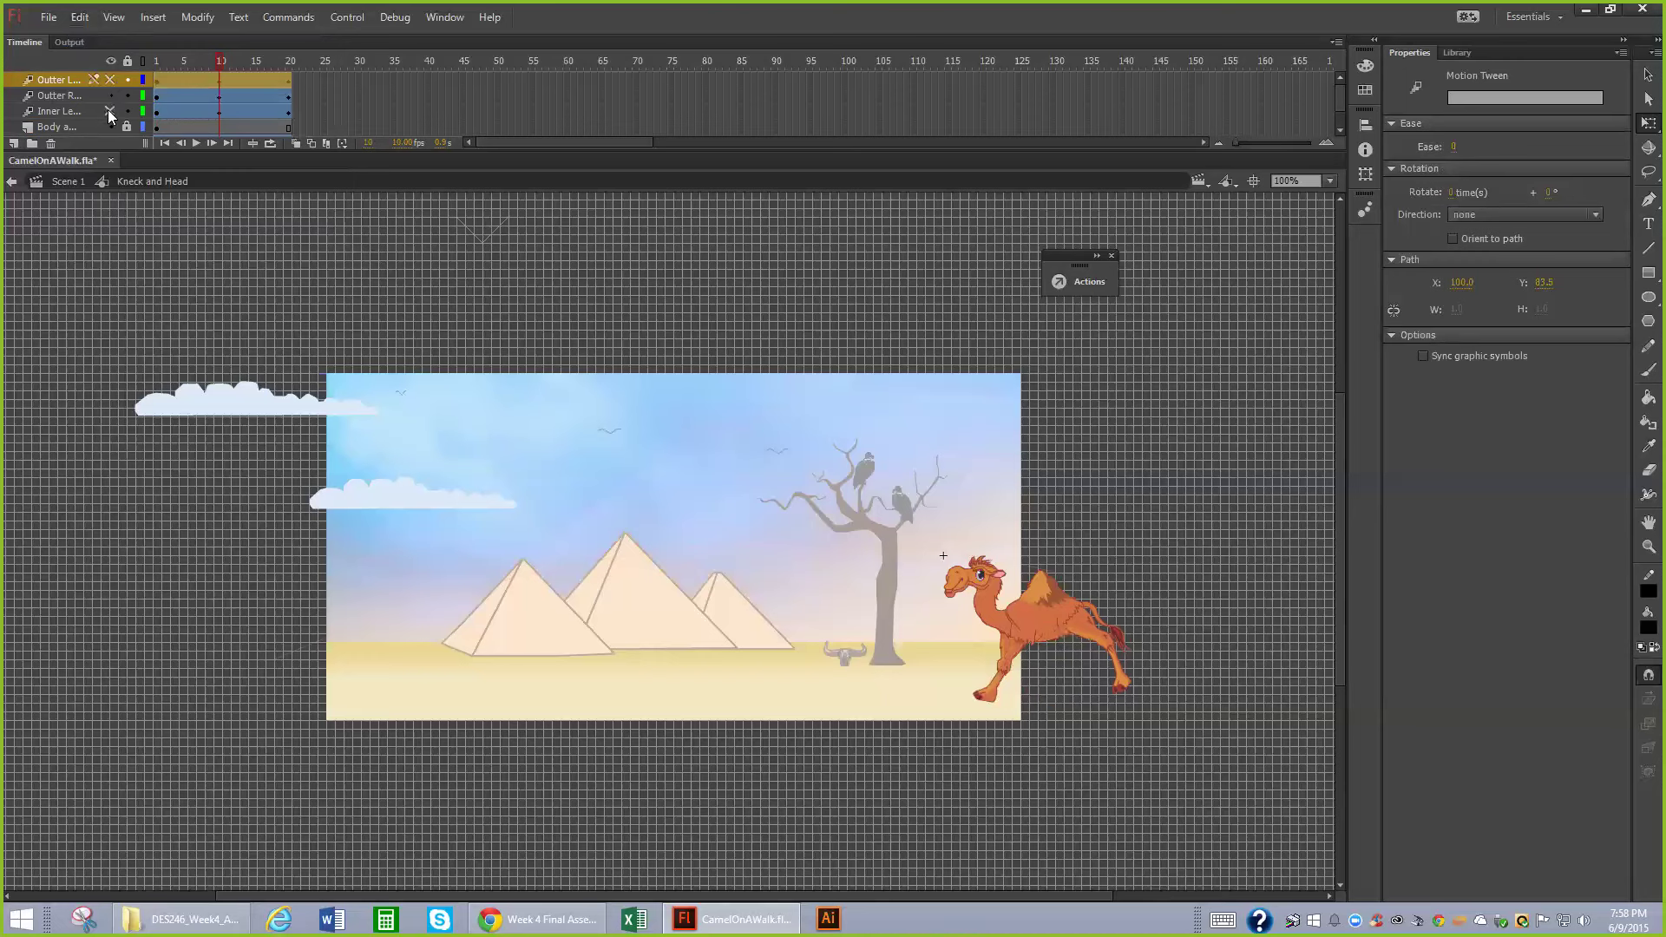
left_click(111, 111)
left_click(943, 555)
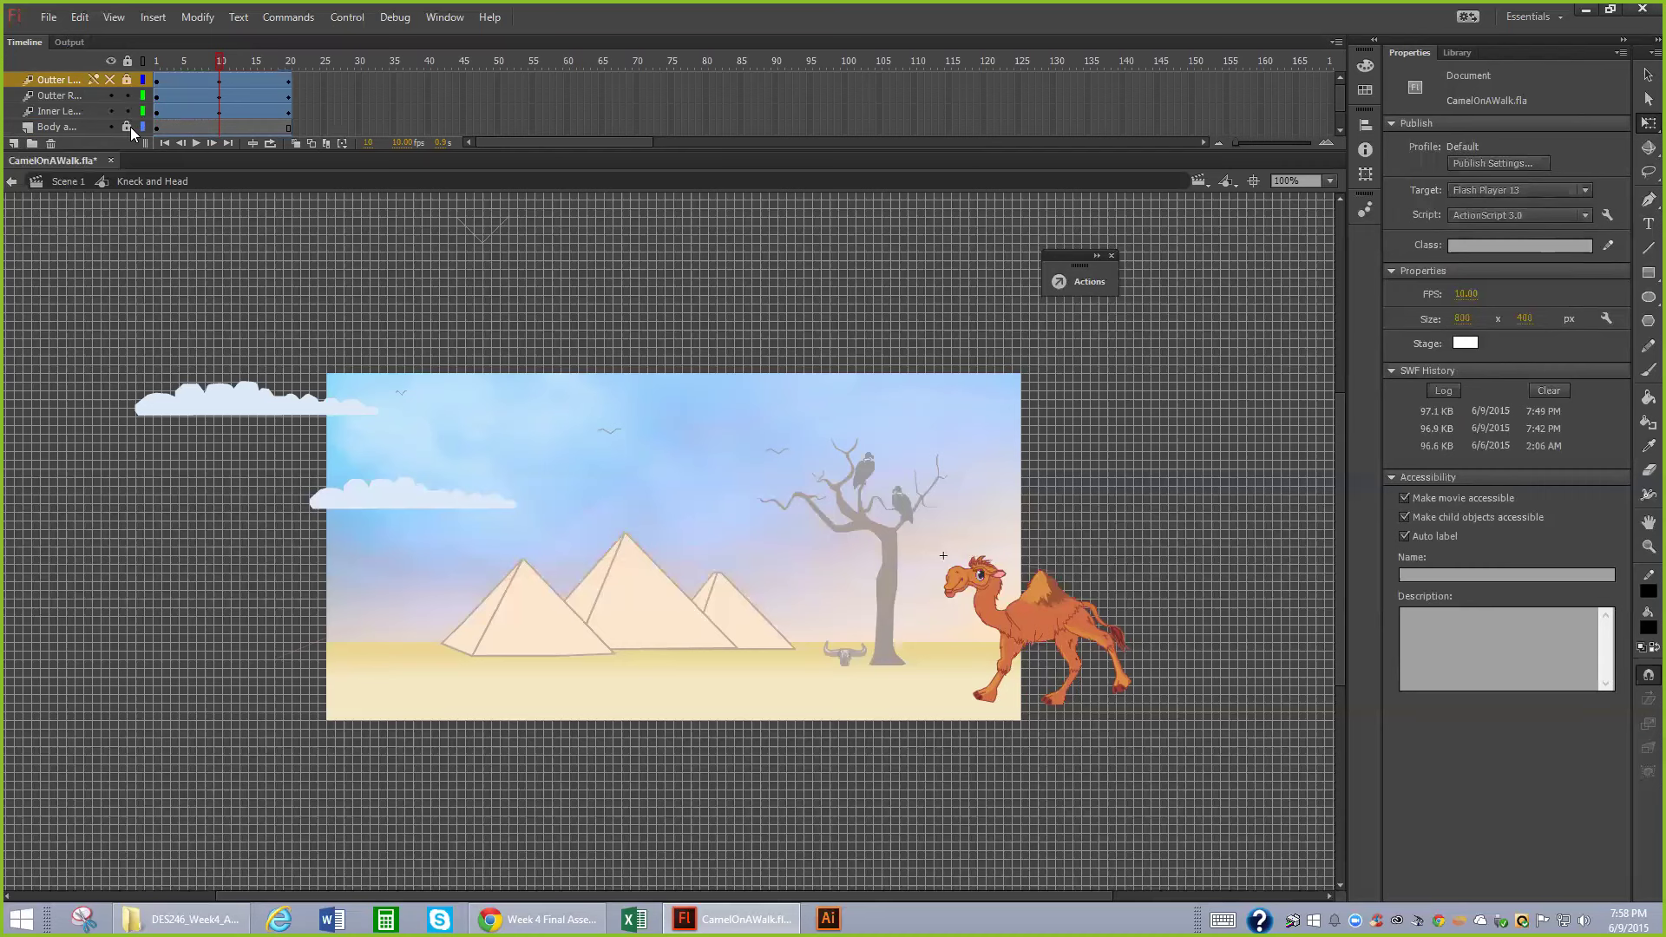
scroll(1341, 104, "down", 2)
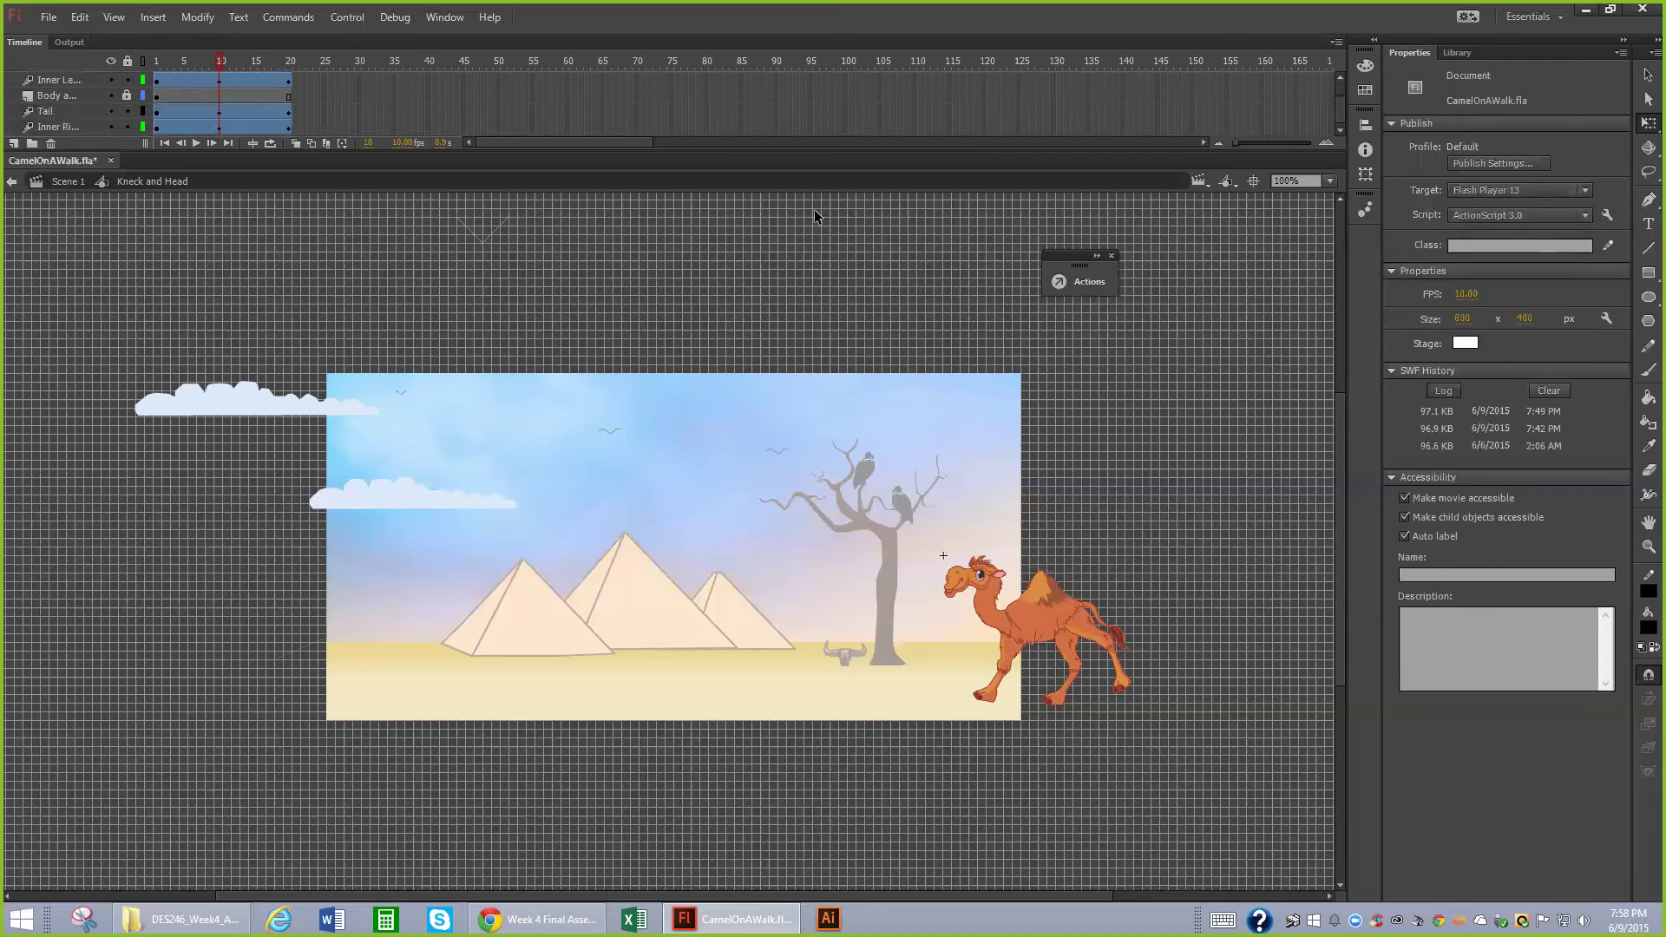
left_click(126, 127)
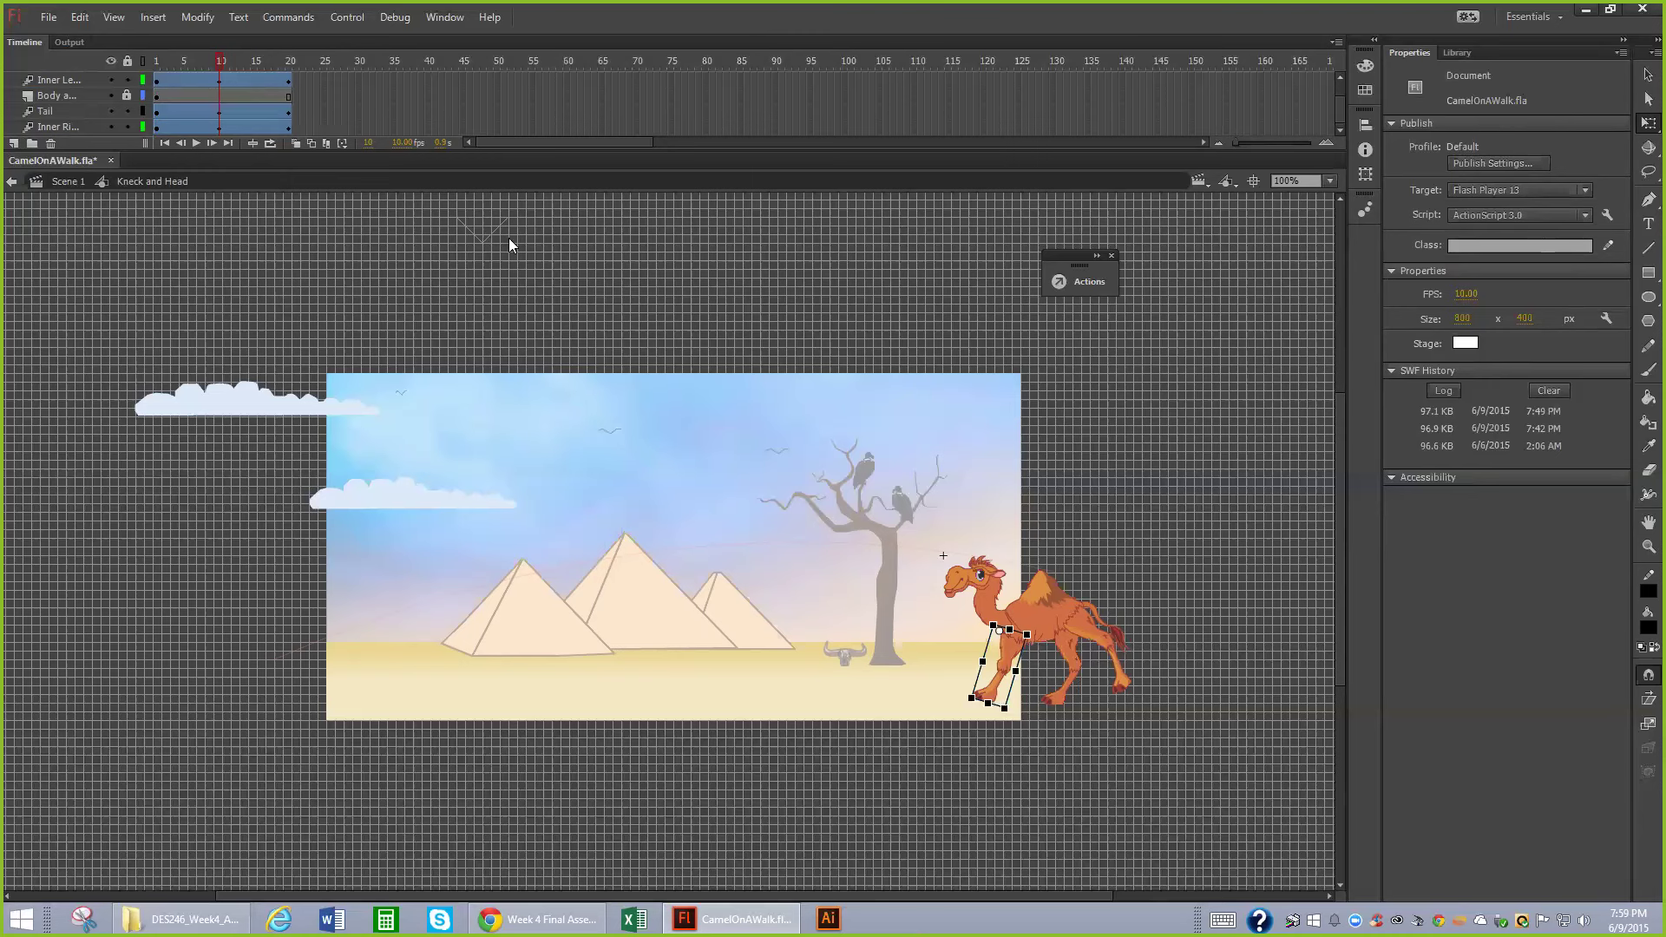
- Hide the inner front leg layer, and rotate the unlocked outer front leg (Outter L Leg) backward at frame 10
left_click_drag(694, 153, 694, 220)
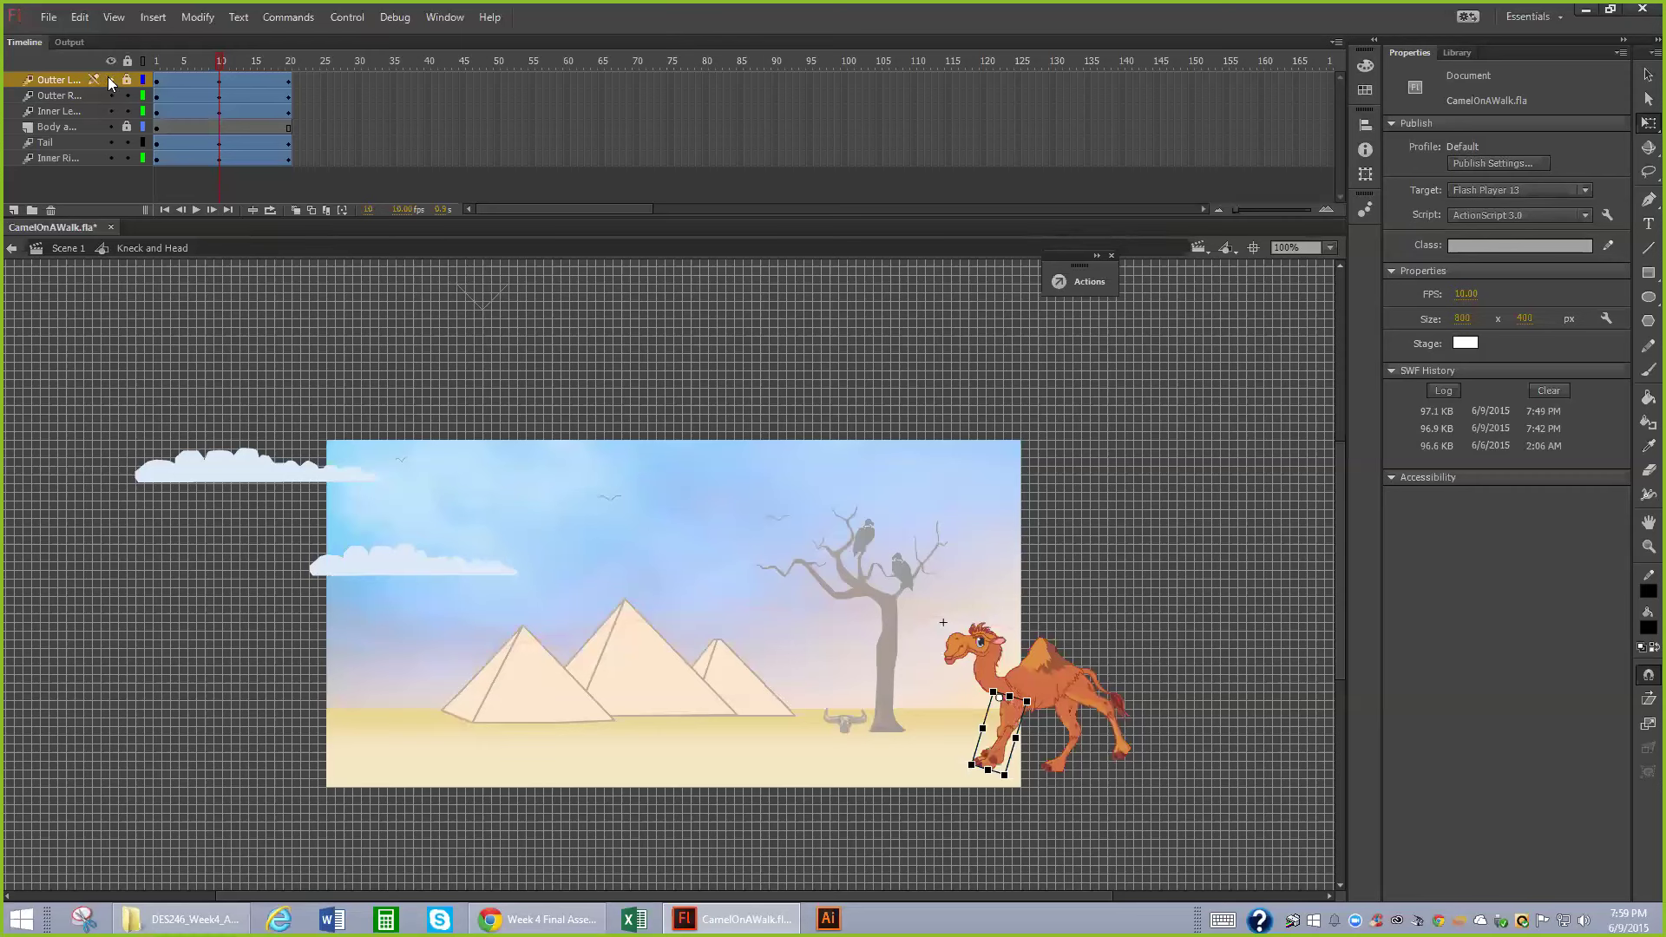
left_click(110, 158)
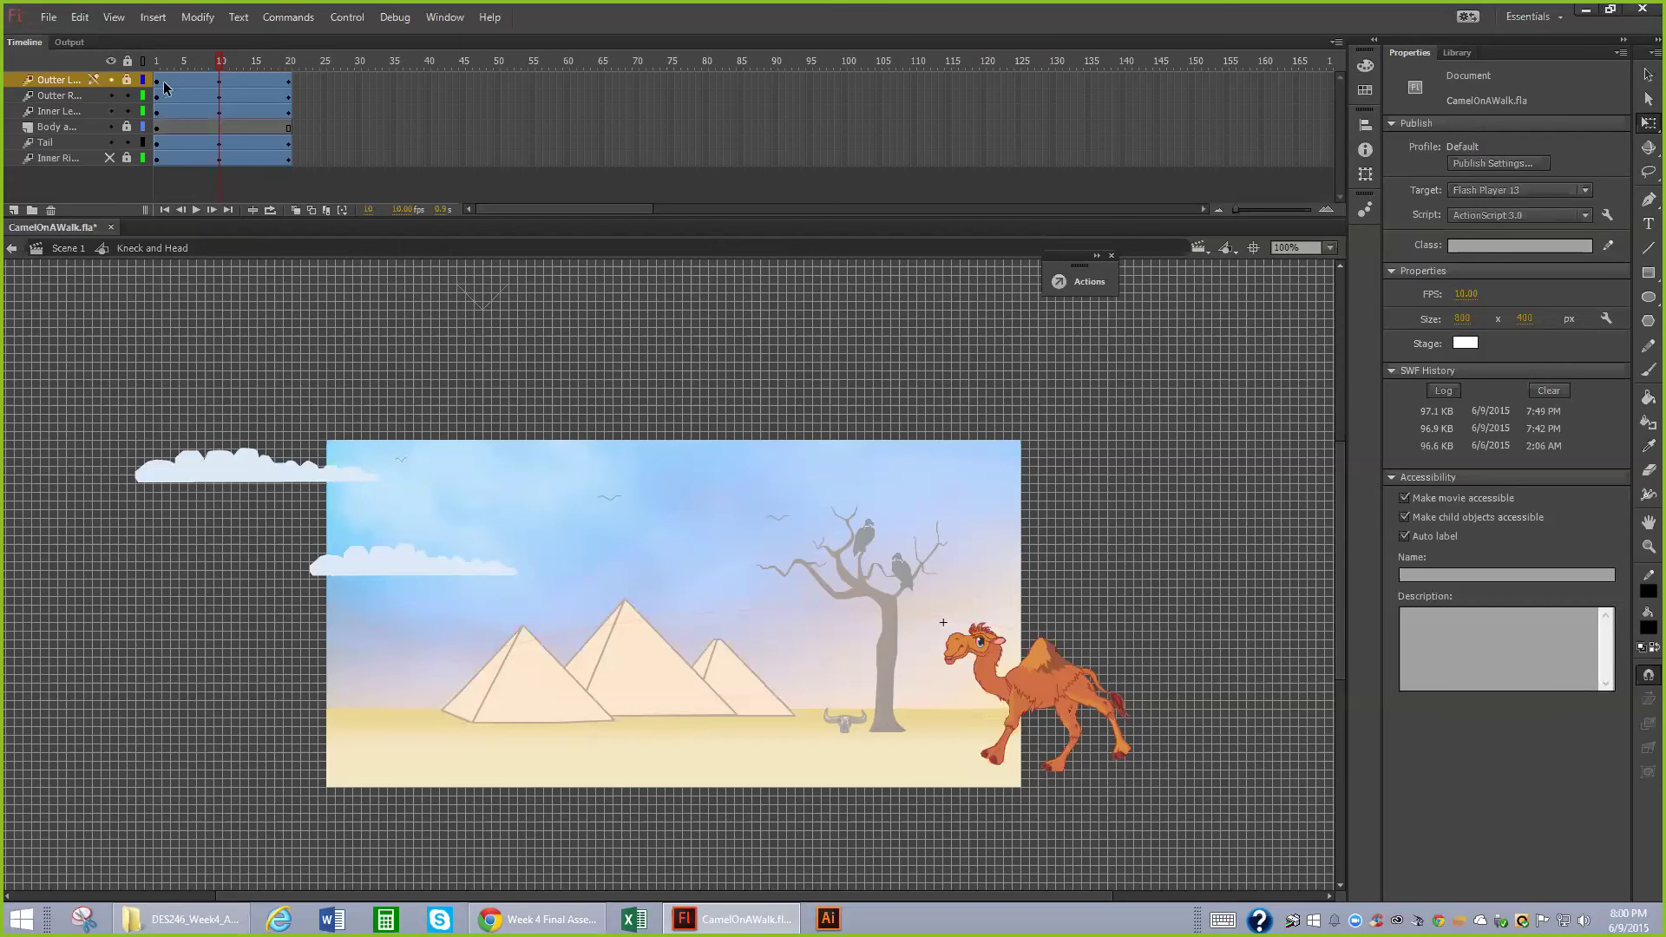
left_click(125, 80)
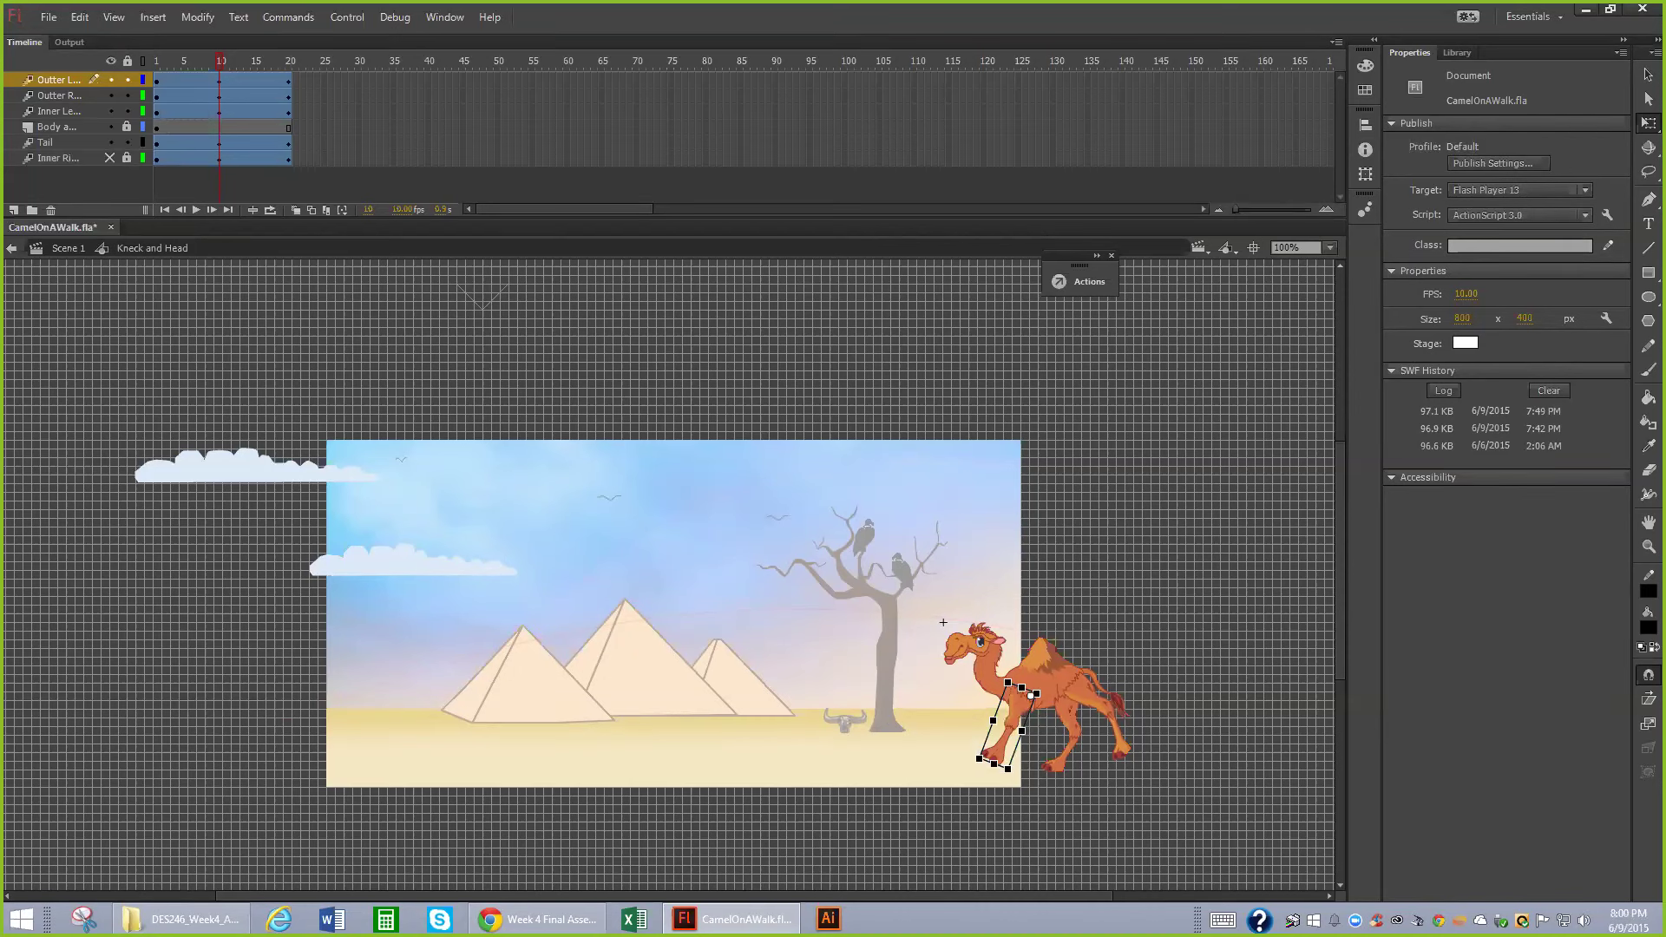
left_click_drag(979, 758, 1016, 774)
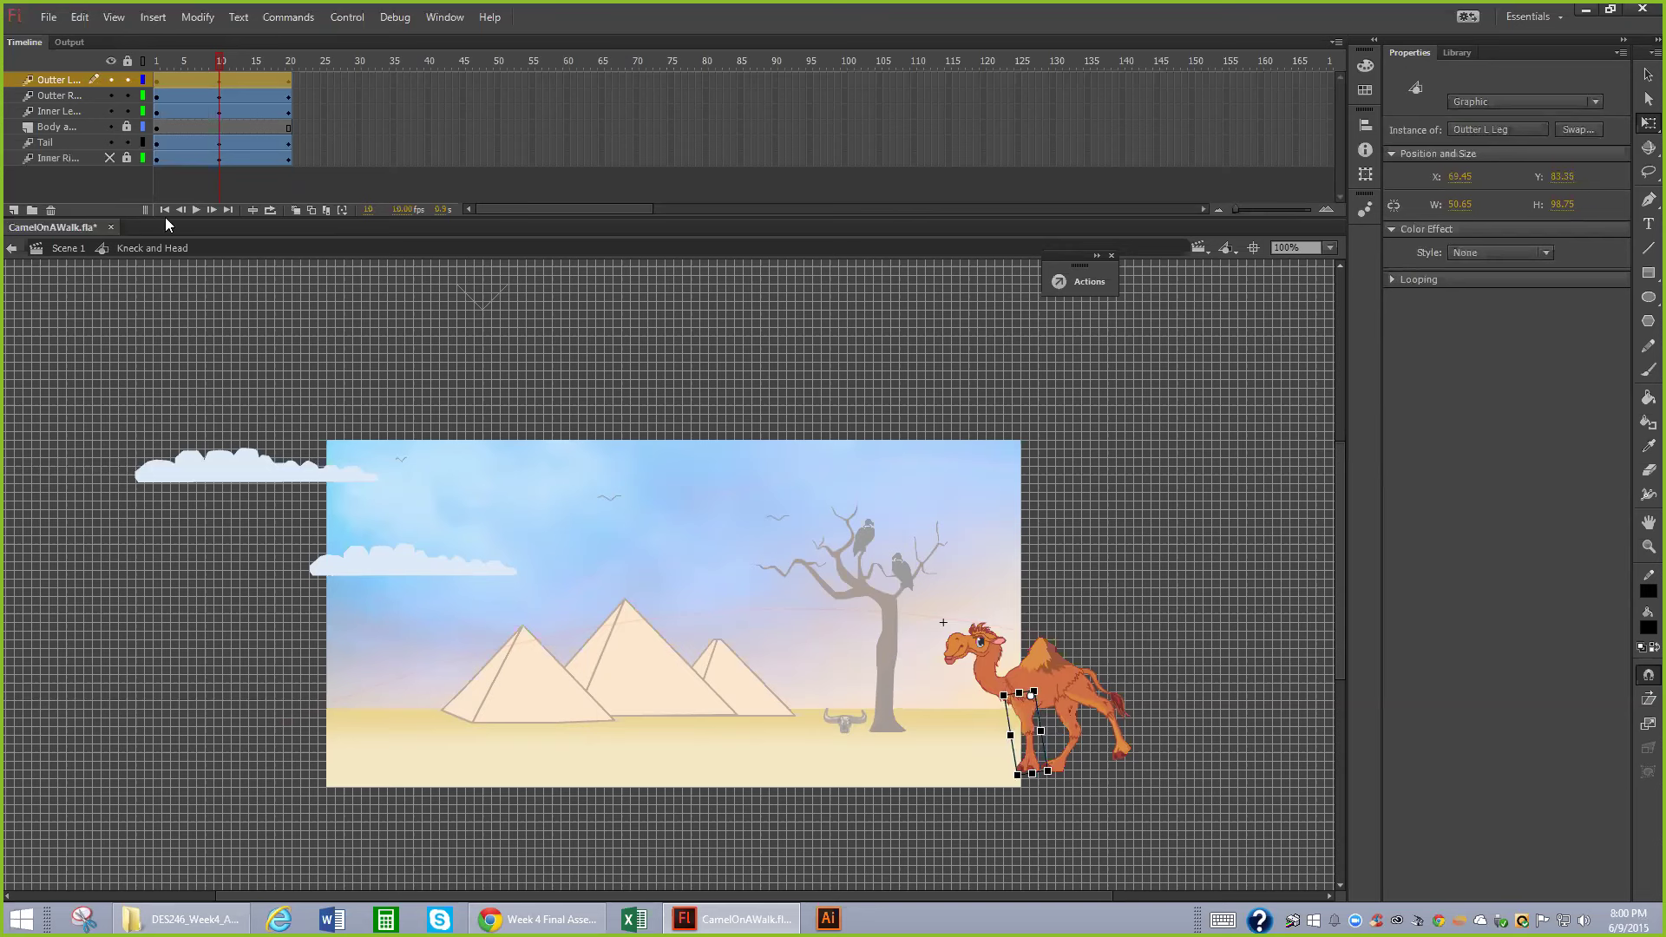
- Lock and hide the outer front leg layer, and rotate the inner rear leg (Inner L Leg) further forward at frame 10
left_click(125, 79)
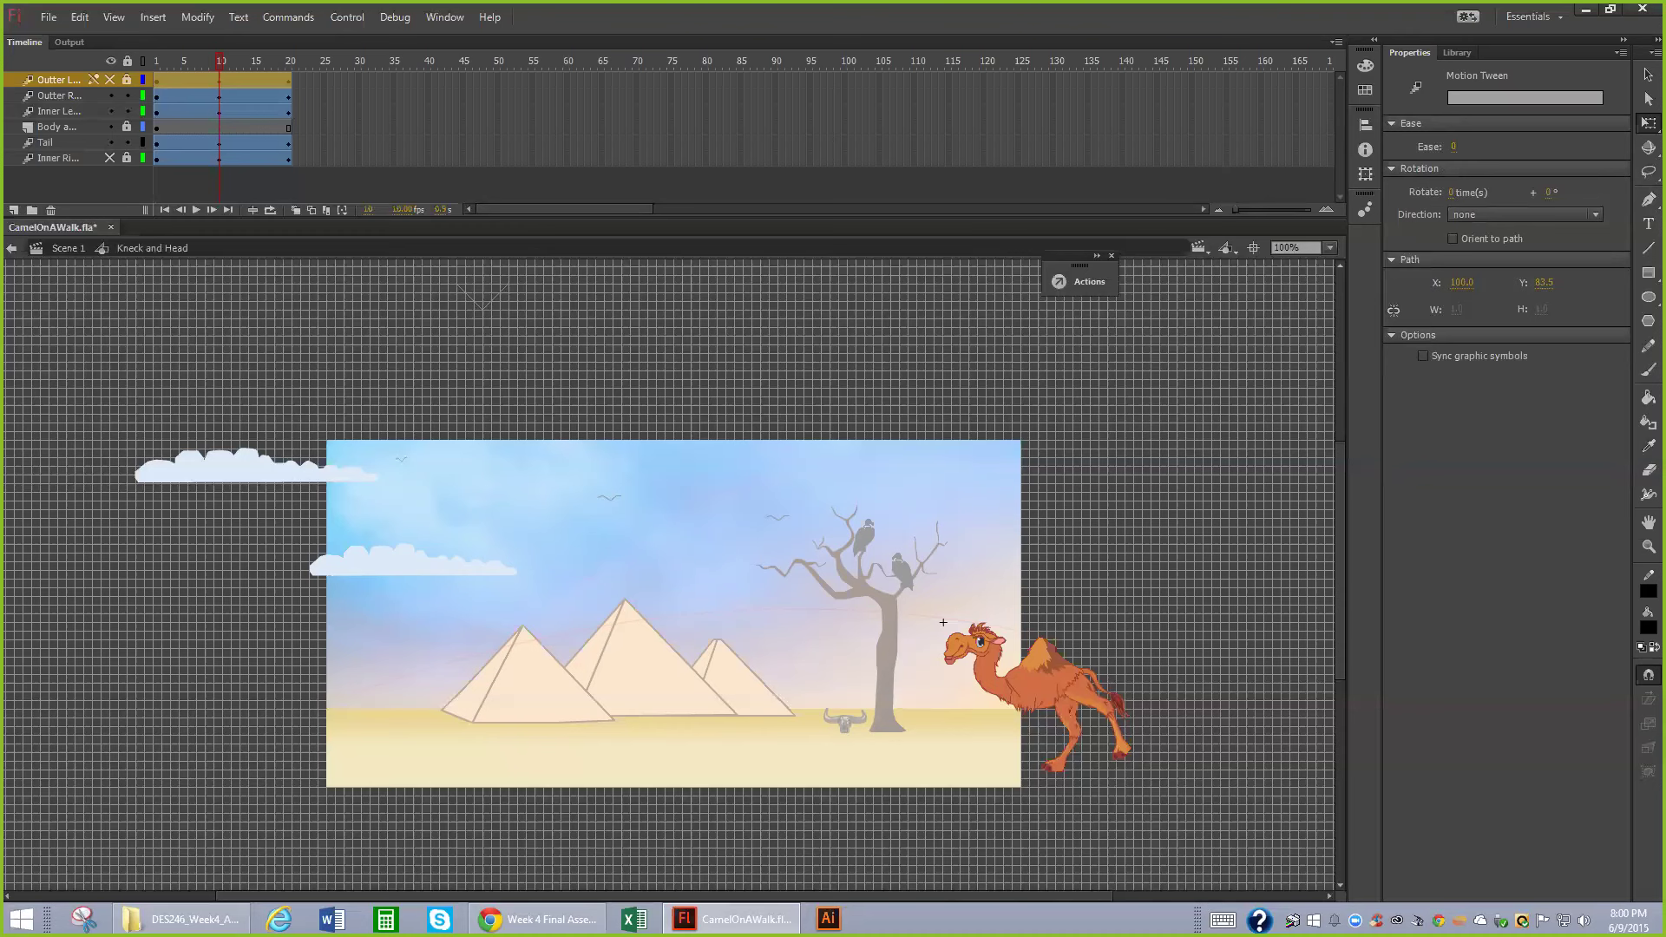
left_click(57, 111)
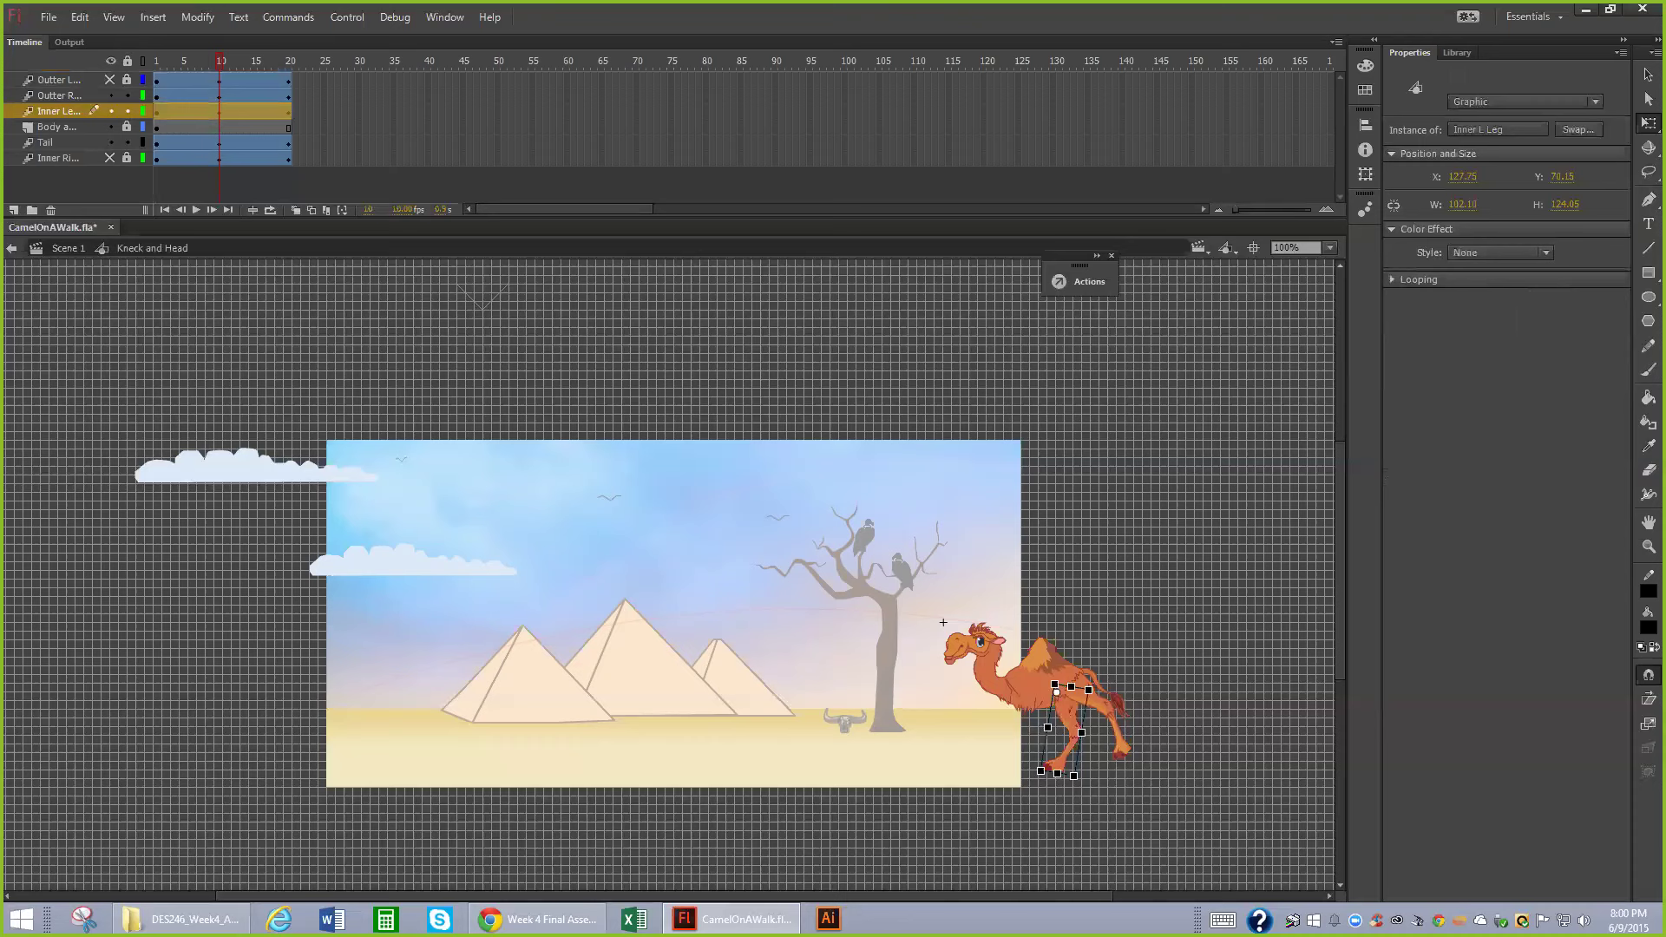
left_click_drag(1057, 772, 1036, 770)
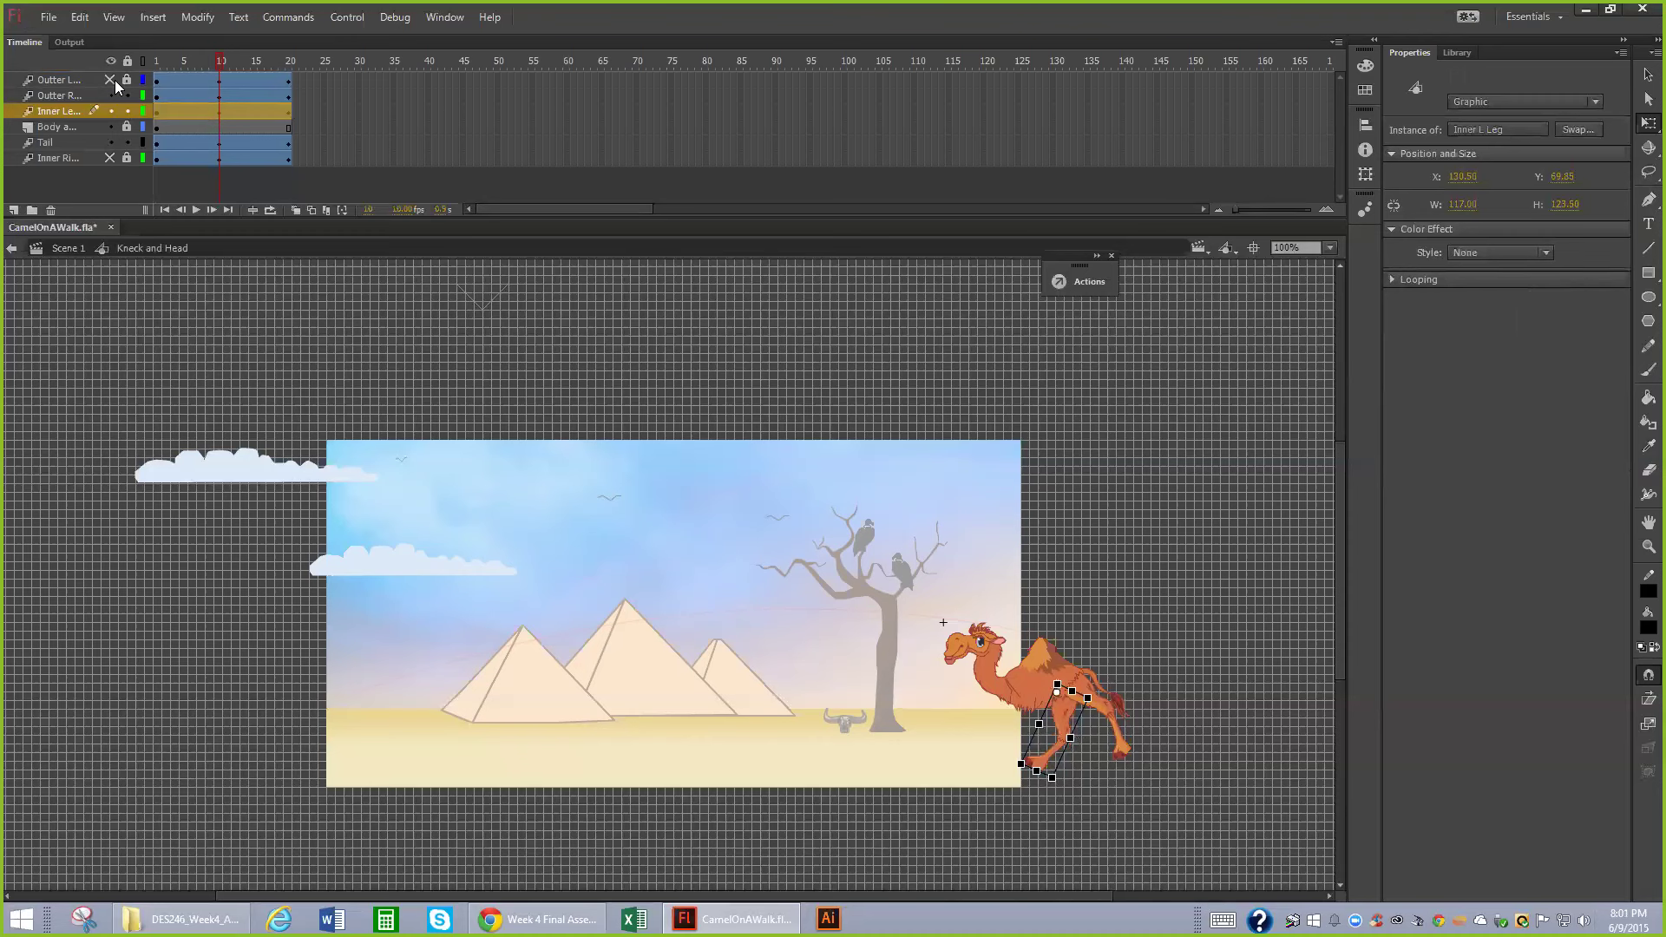
- Show the hidden front leg layers again and play the camel's walk animation
left_click(110, 158)
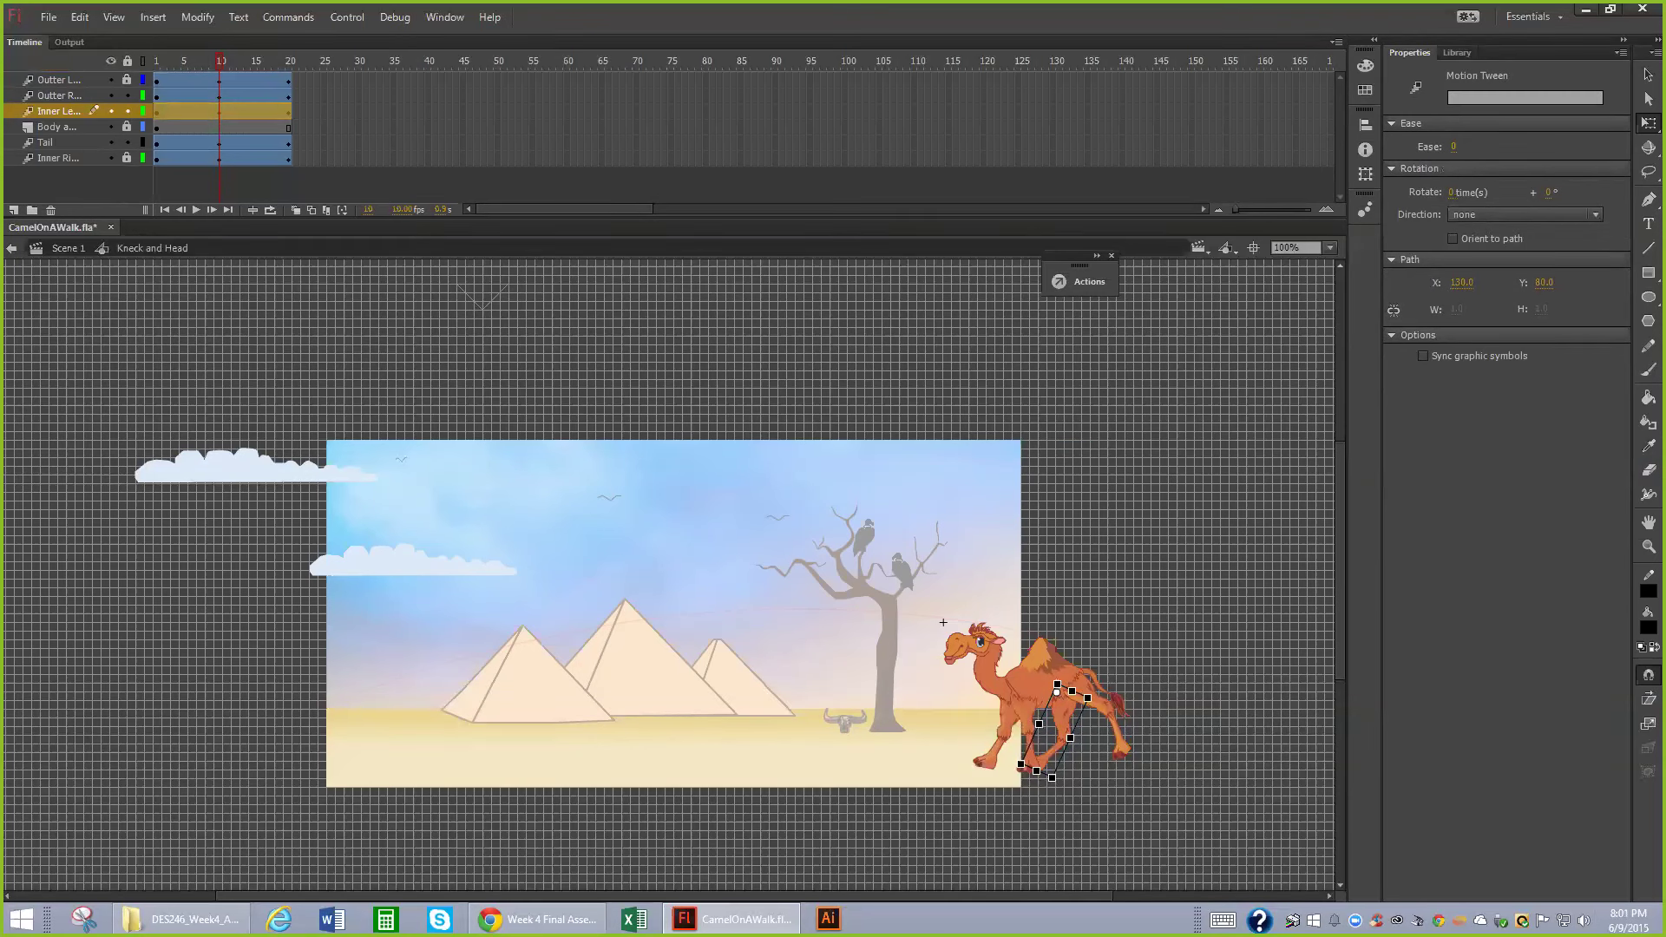
left_click(196, 210)
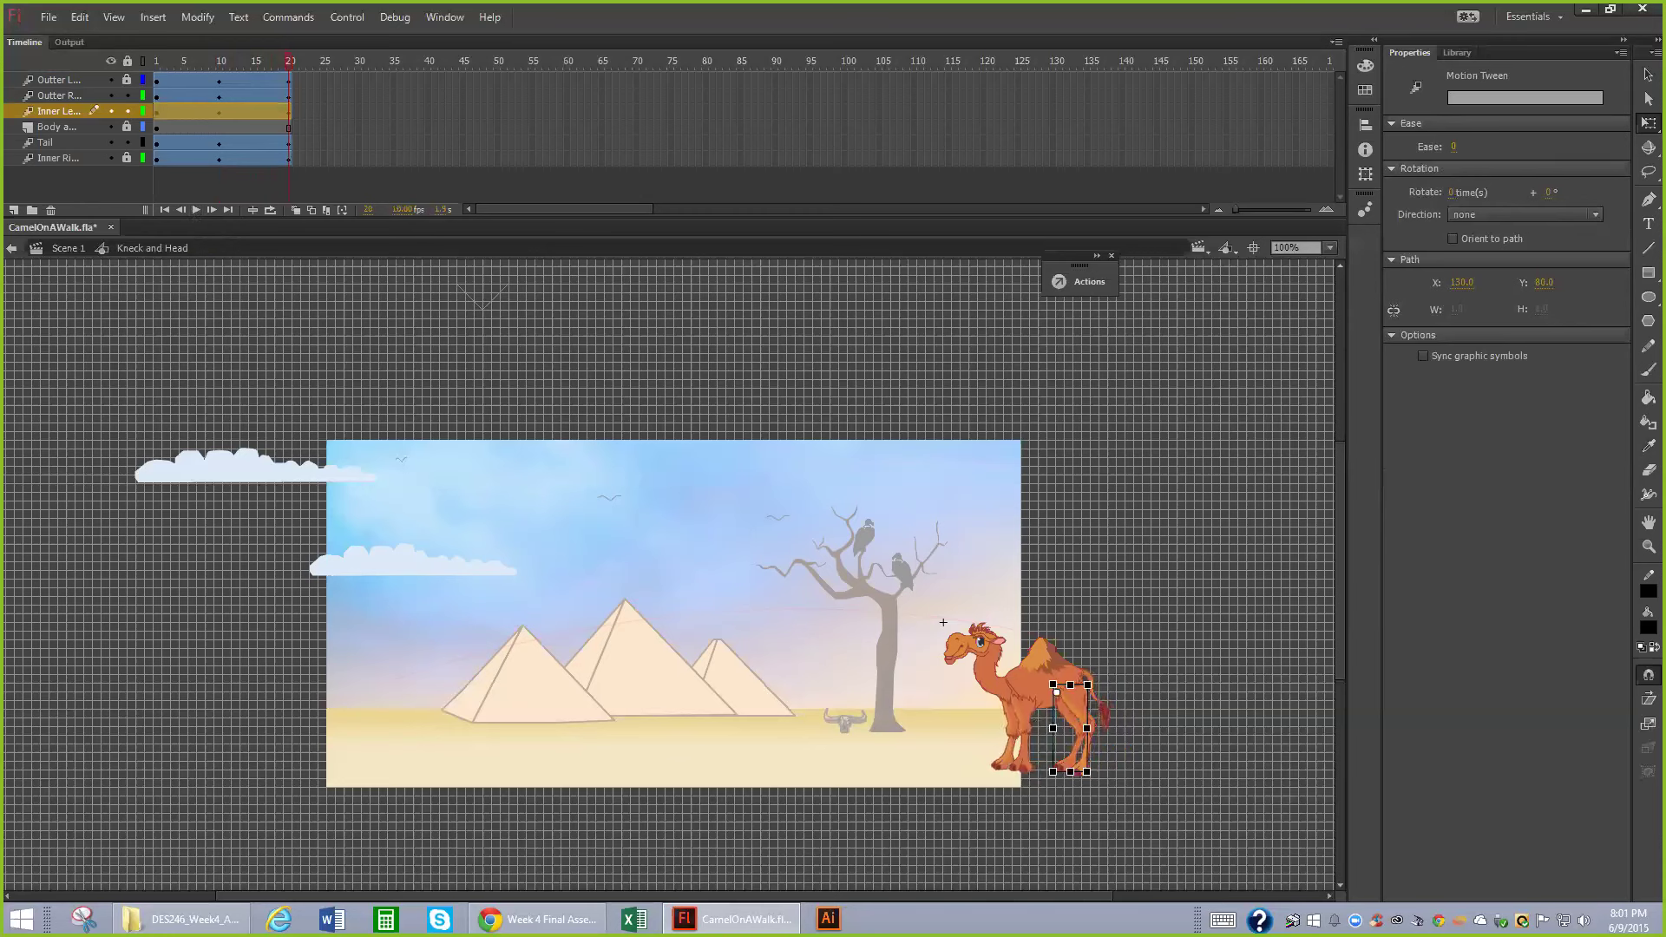
left_click(192, 208)
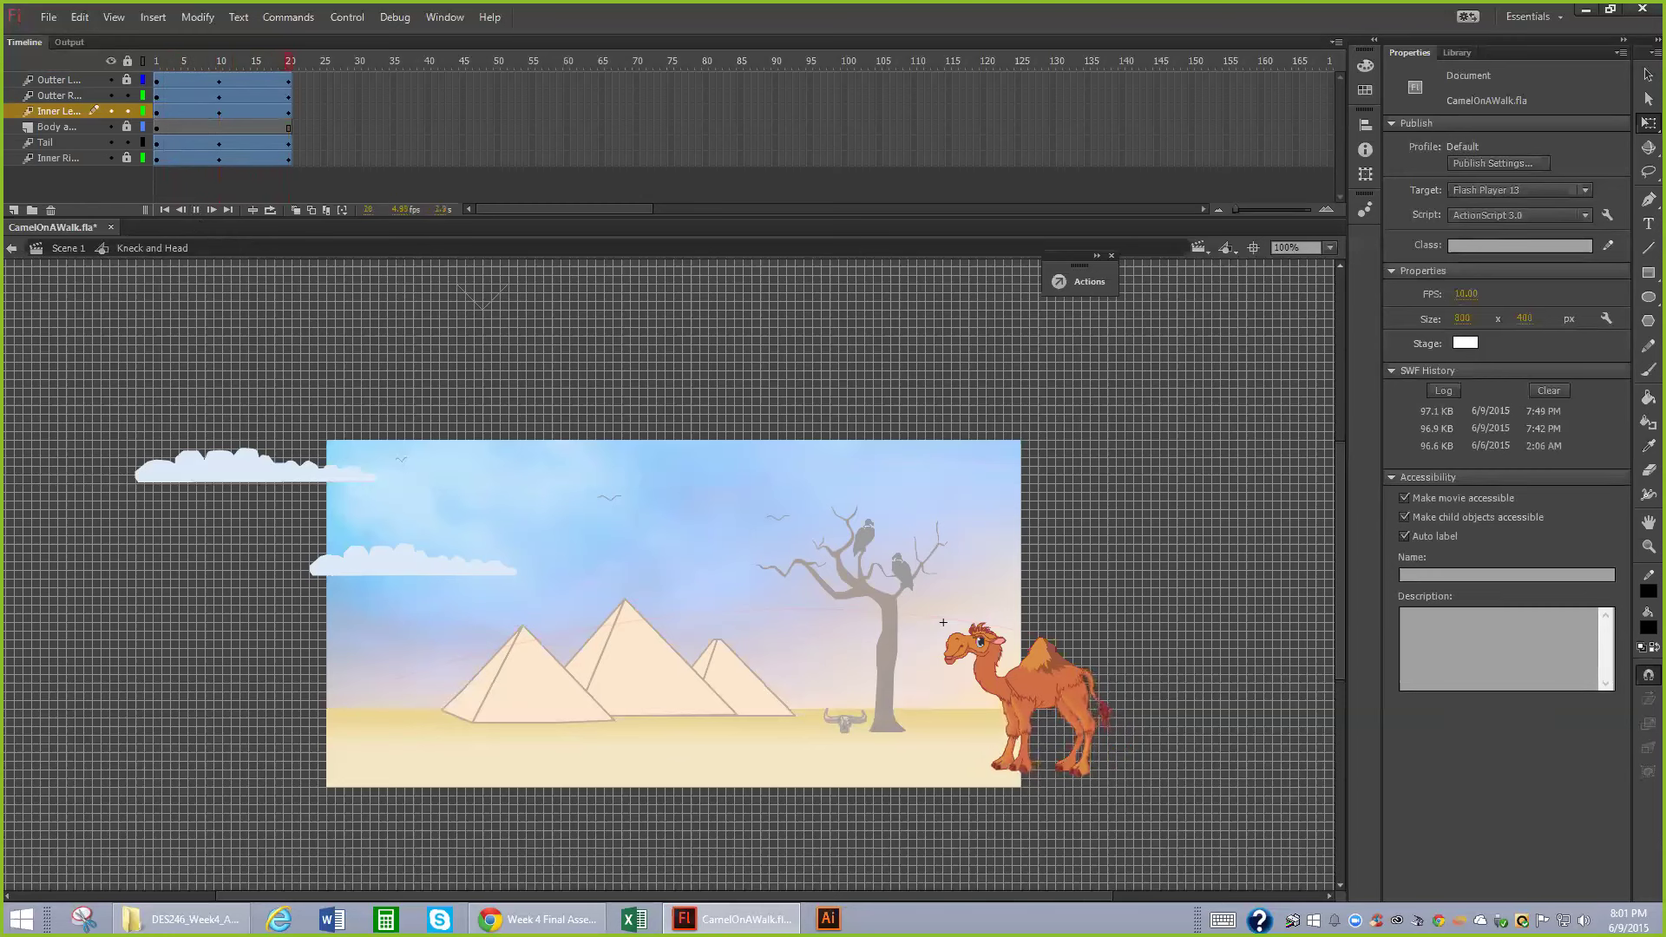
left_click(131, 249)
- Return to frame 10 and unlock all of the camel's layers
left_click(222, 80)
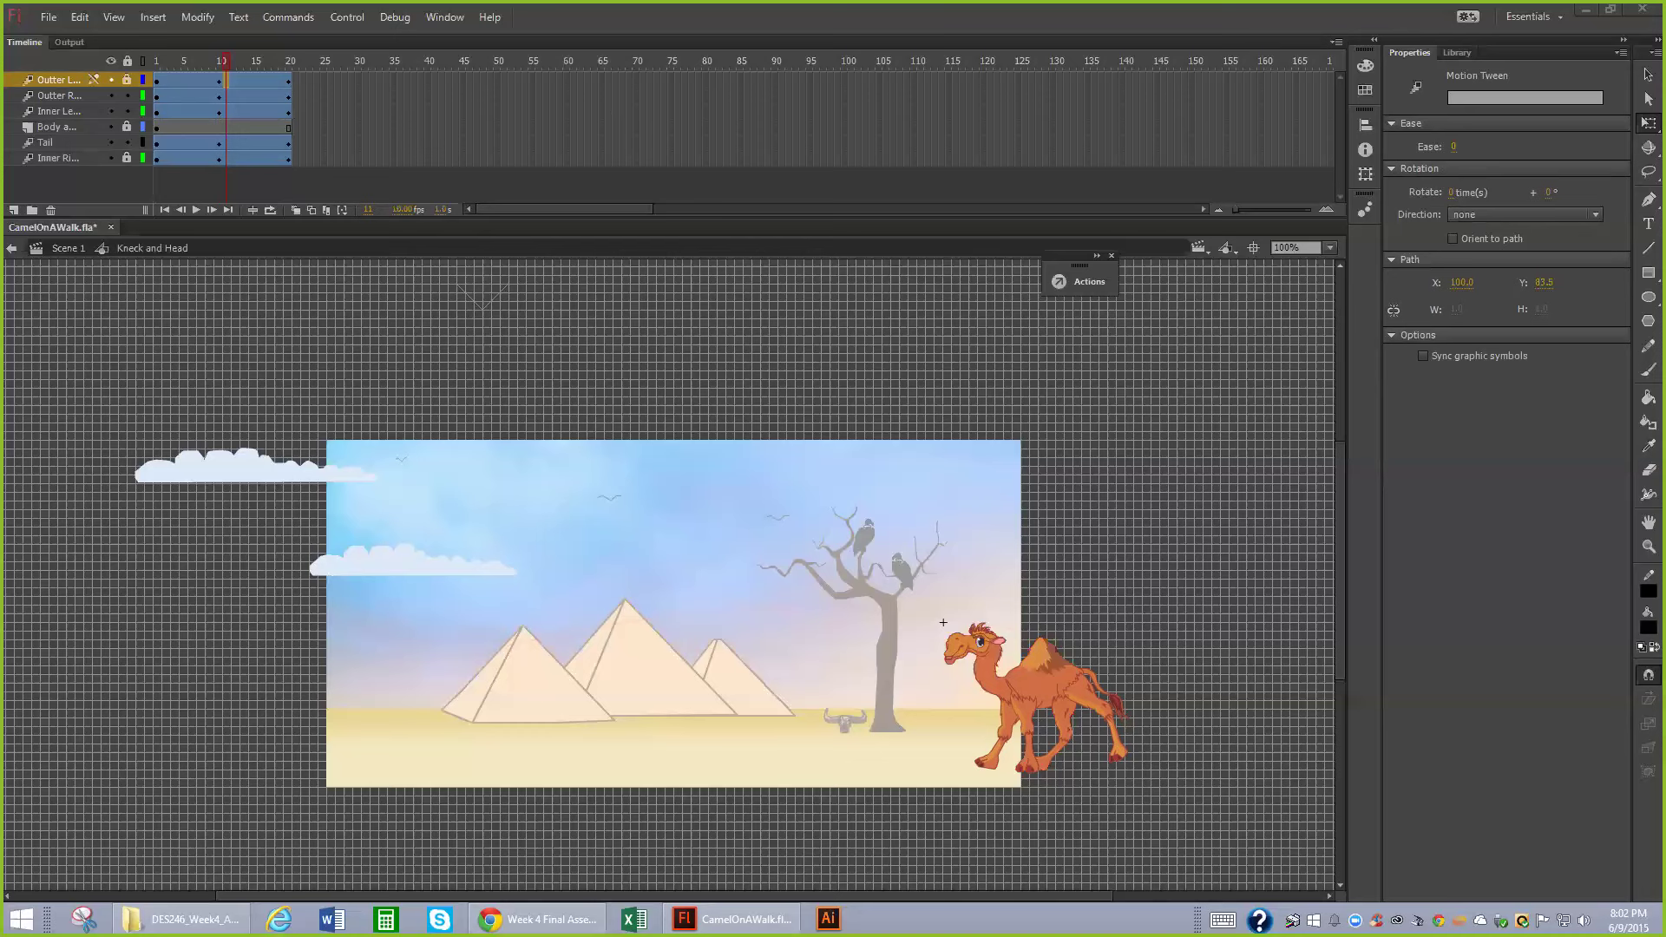
left_click(217, 82)
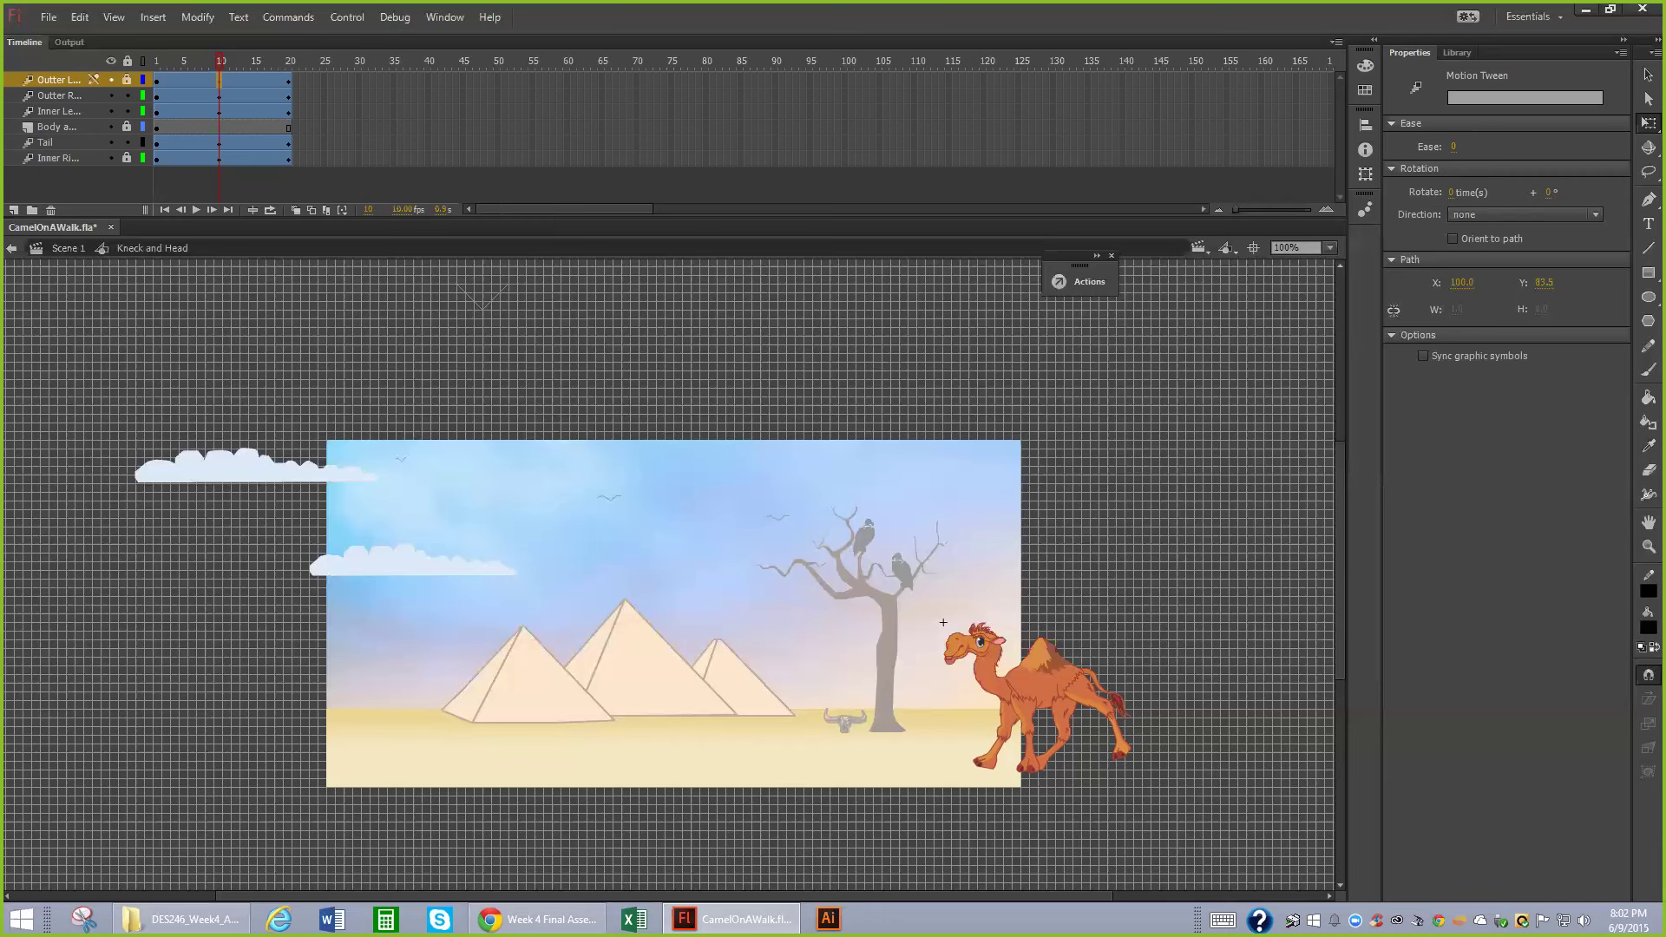
left_click(943, 622)
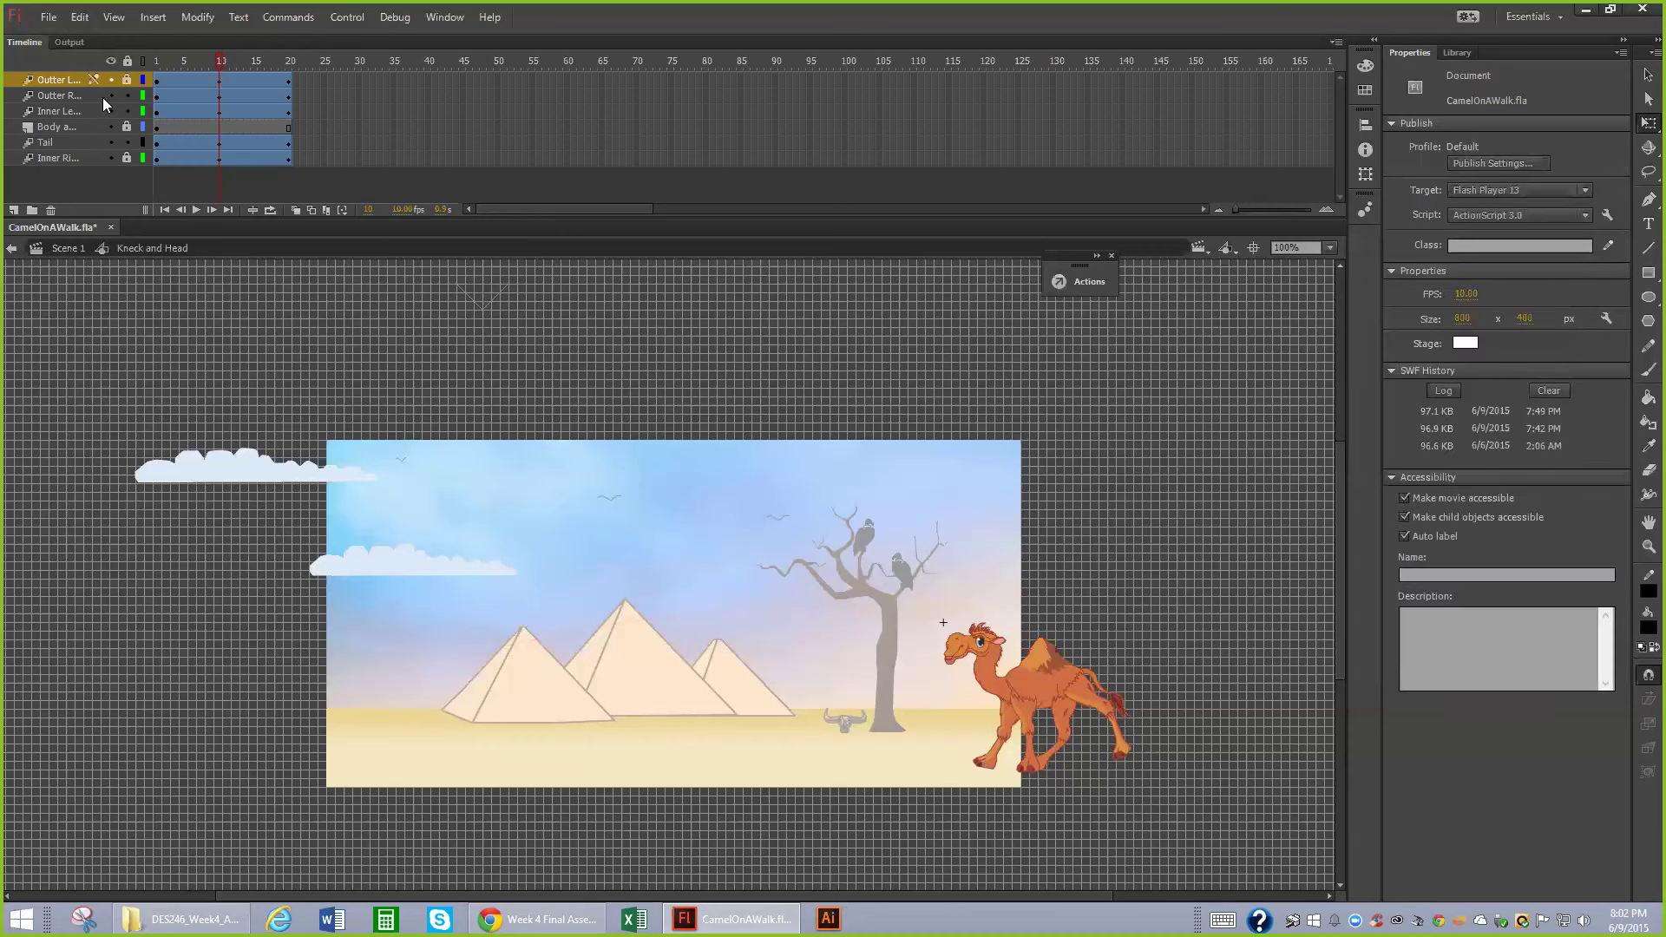
left_click(127, 158)
left_click(943, 622)
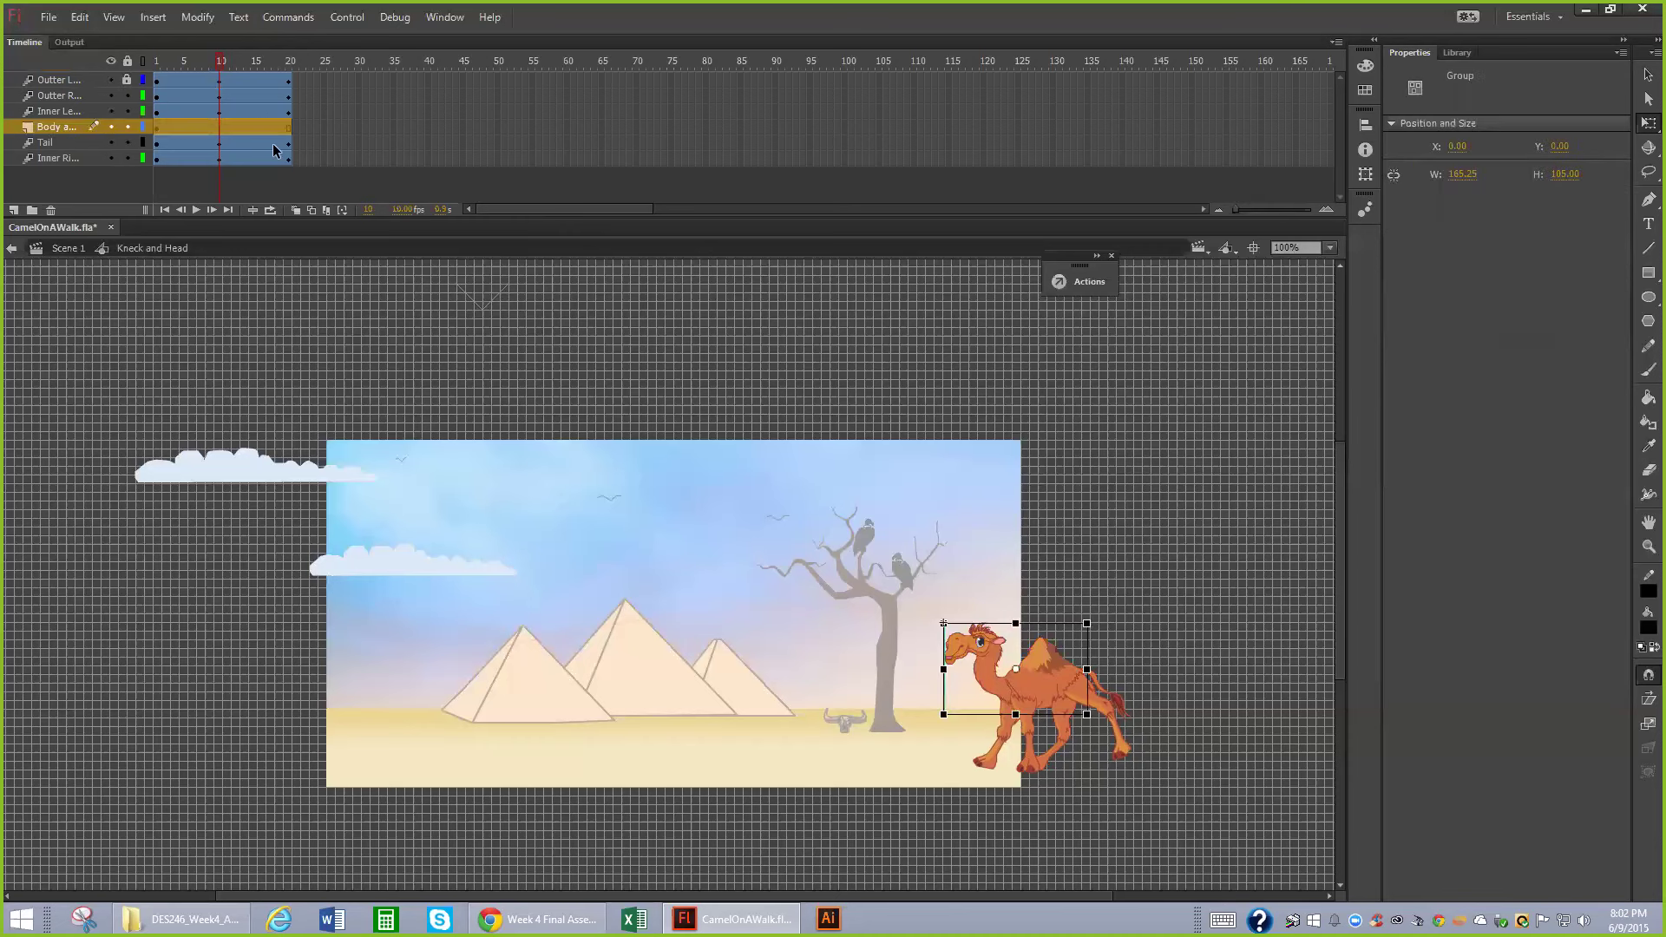
left_click(1004, 696, "shift")
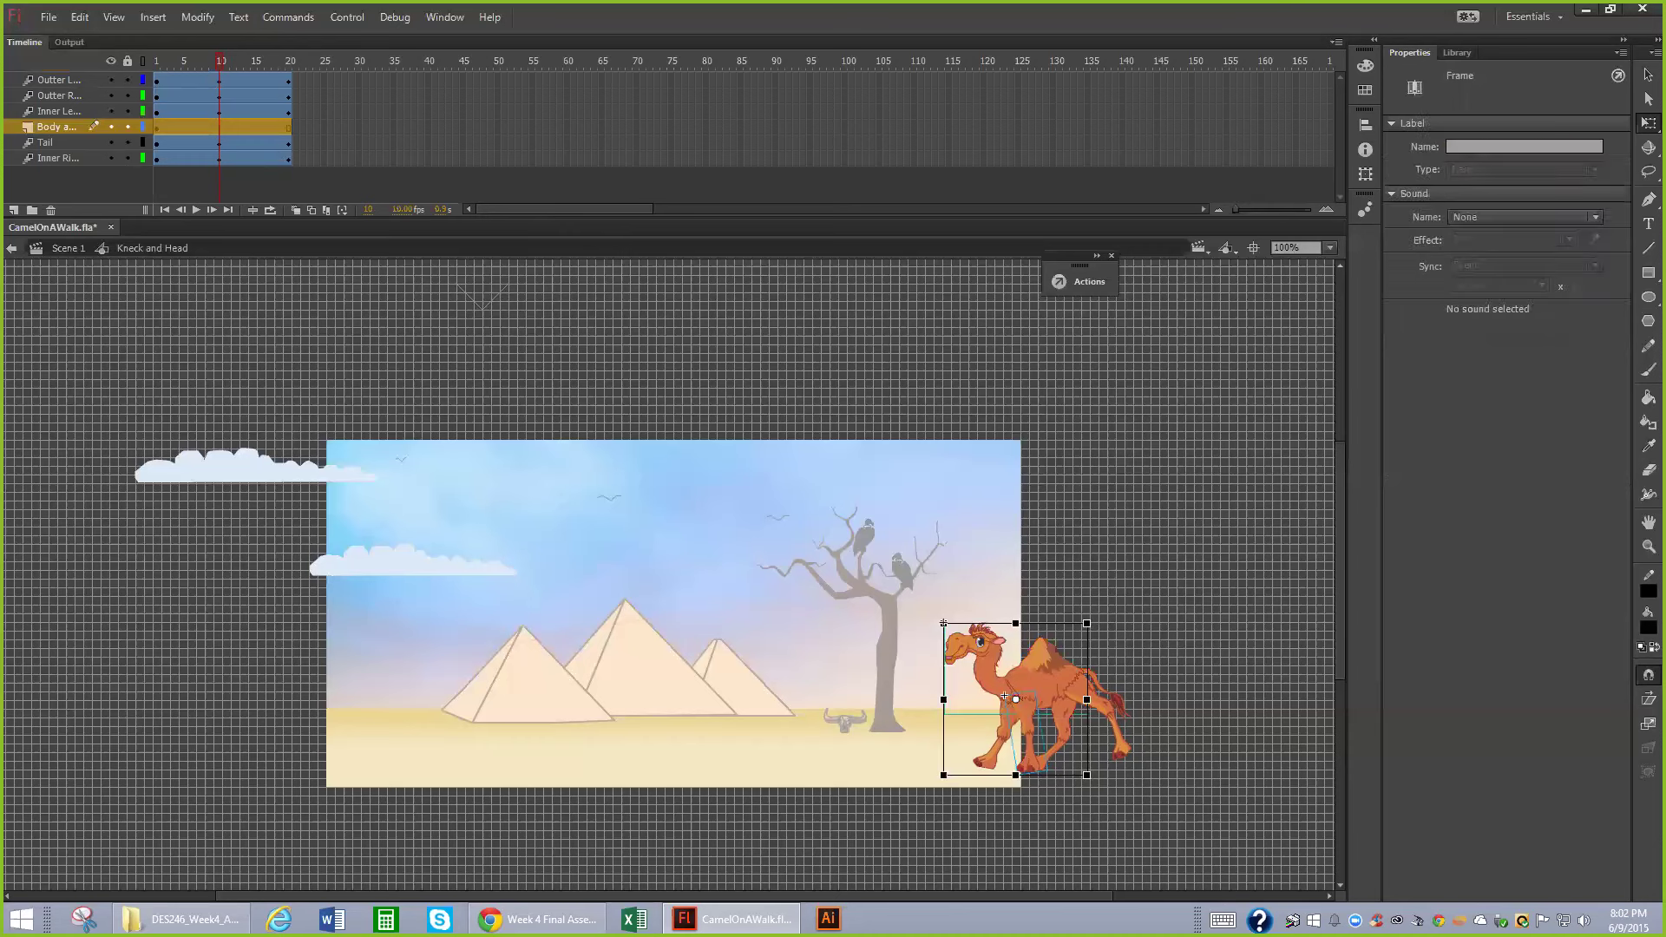
left_click(943, 621)
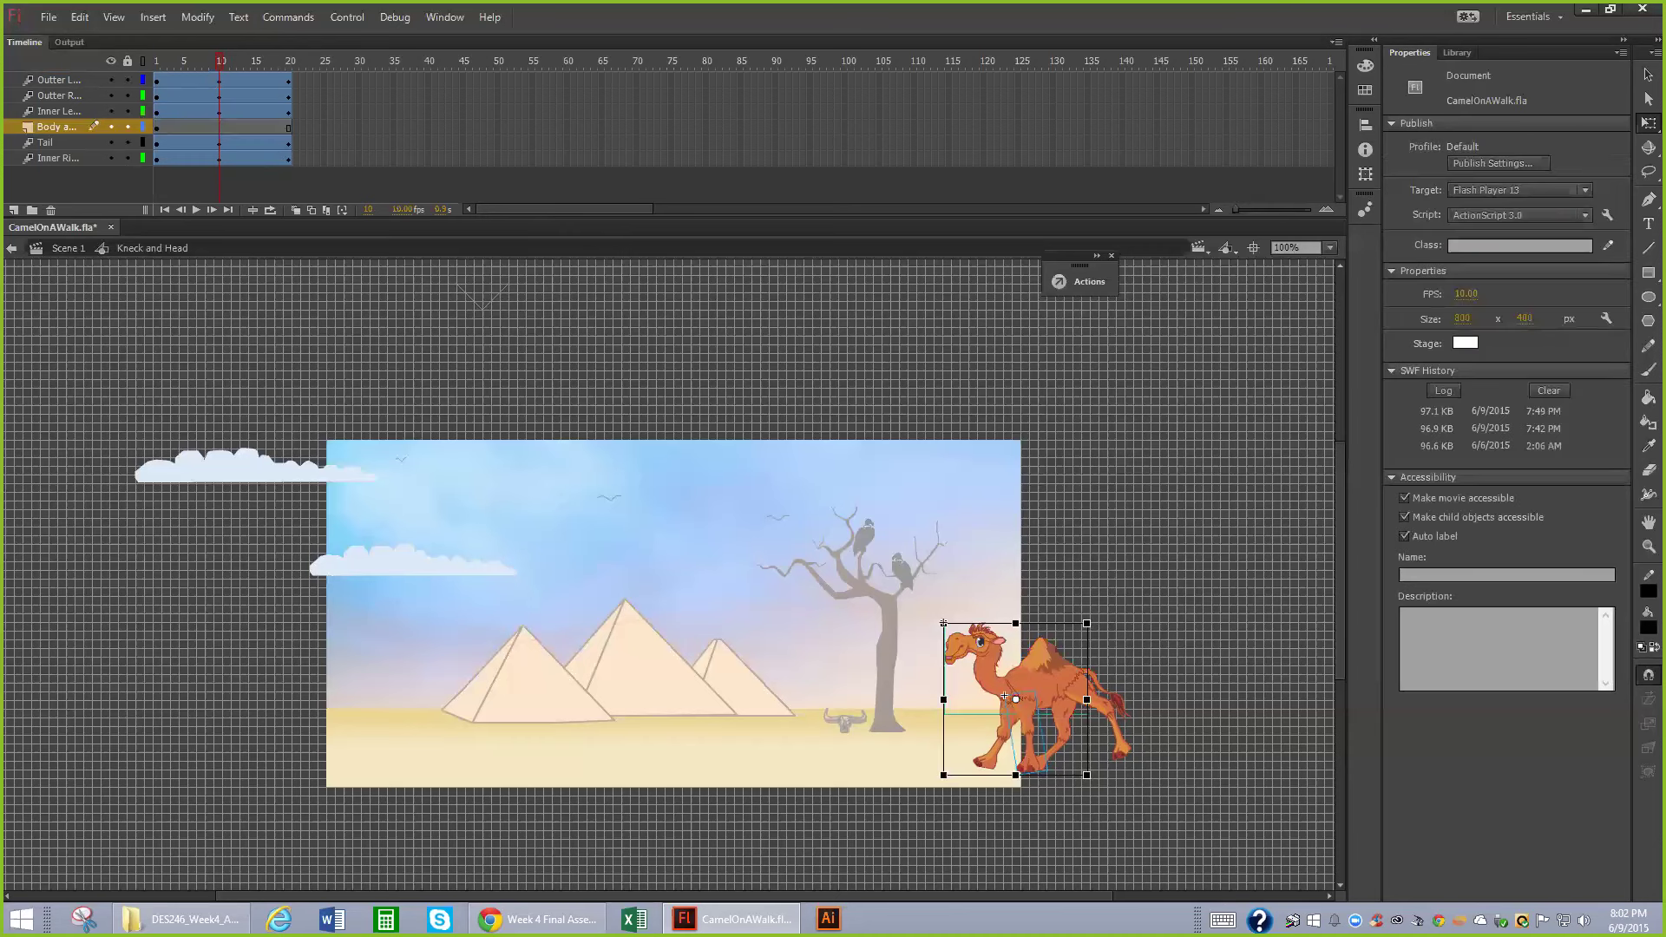
- Compare the front and rear leg poses at frames 10 and 1, selecting individual legs and their keyframes
left_click(58, 79)
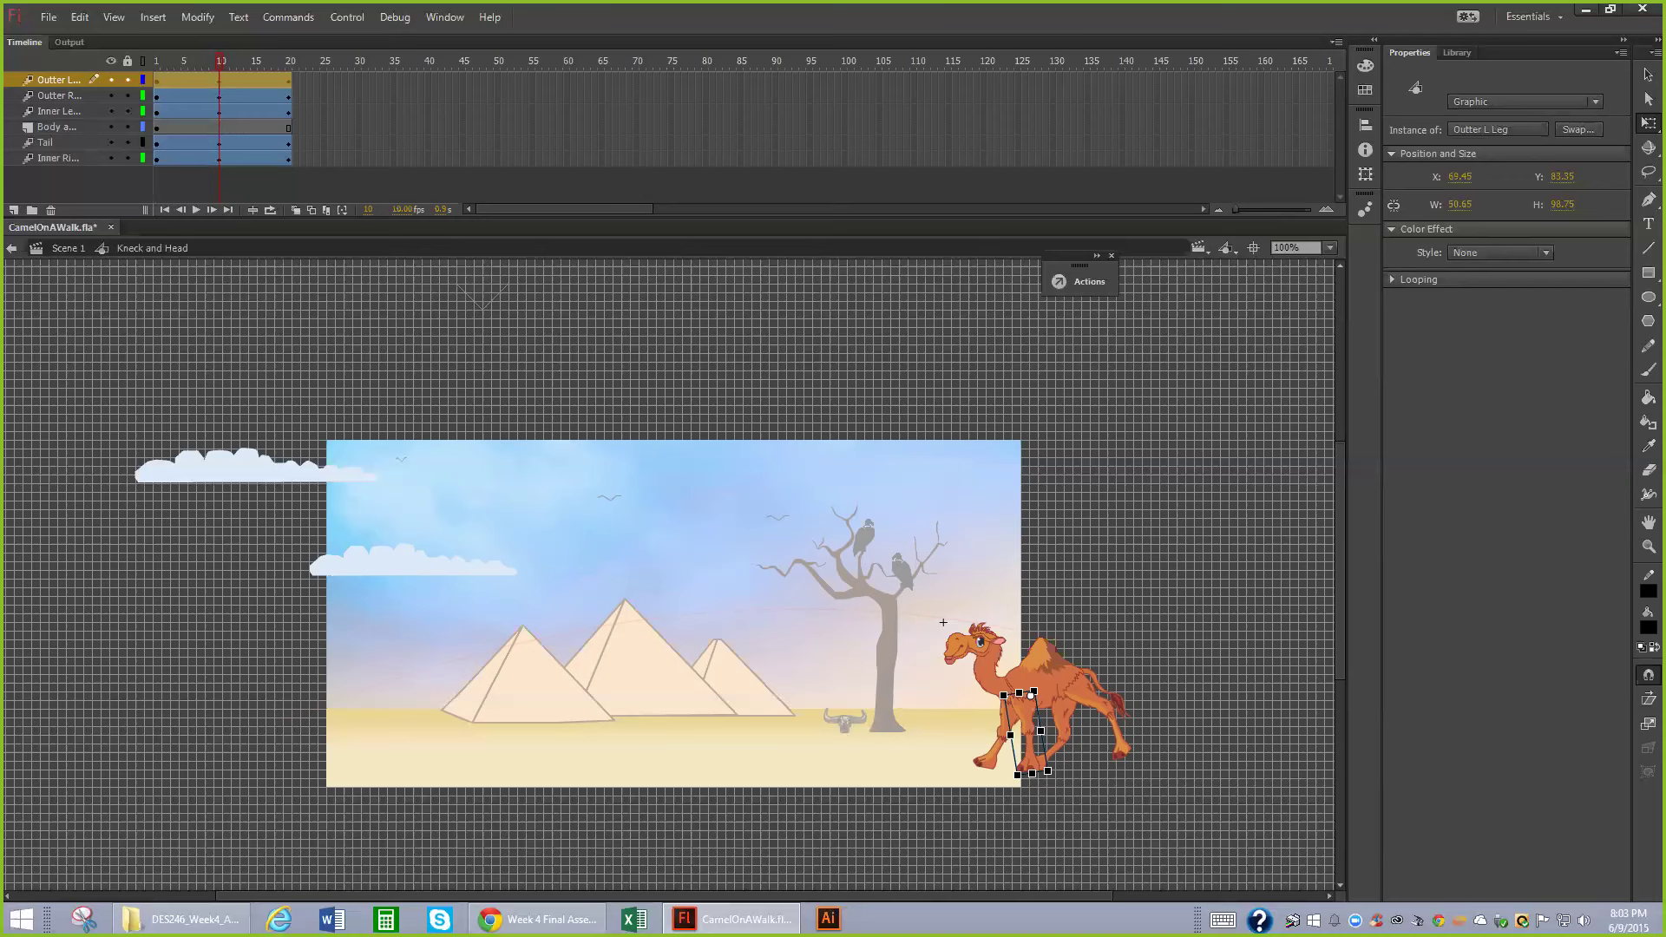
left_click(998, 731)
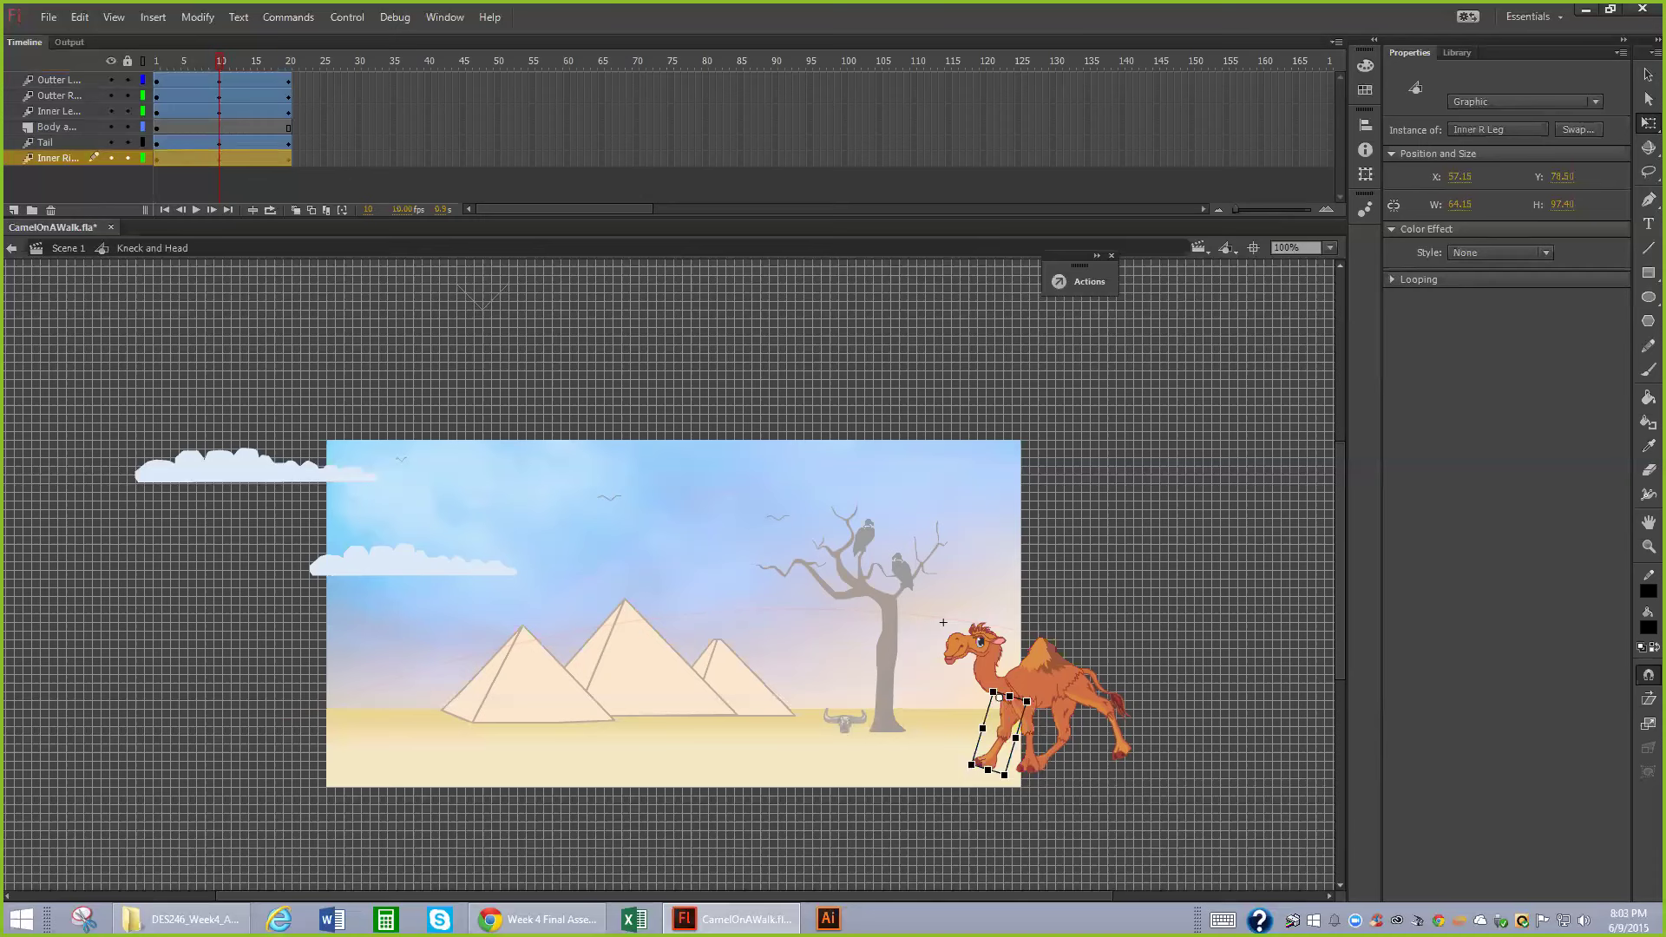
left_click(157, 80)
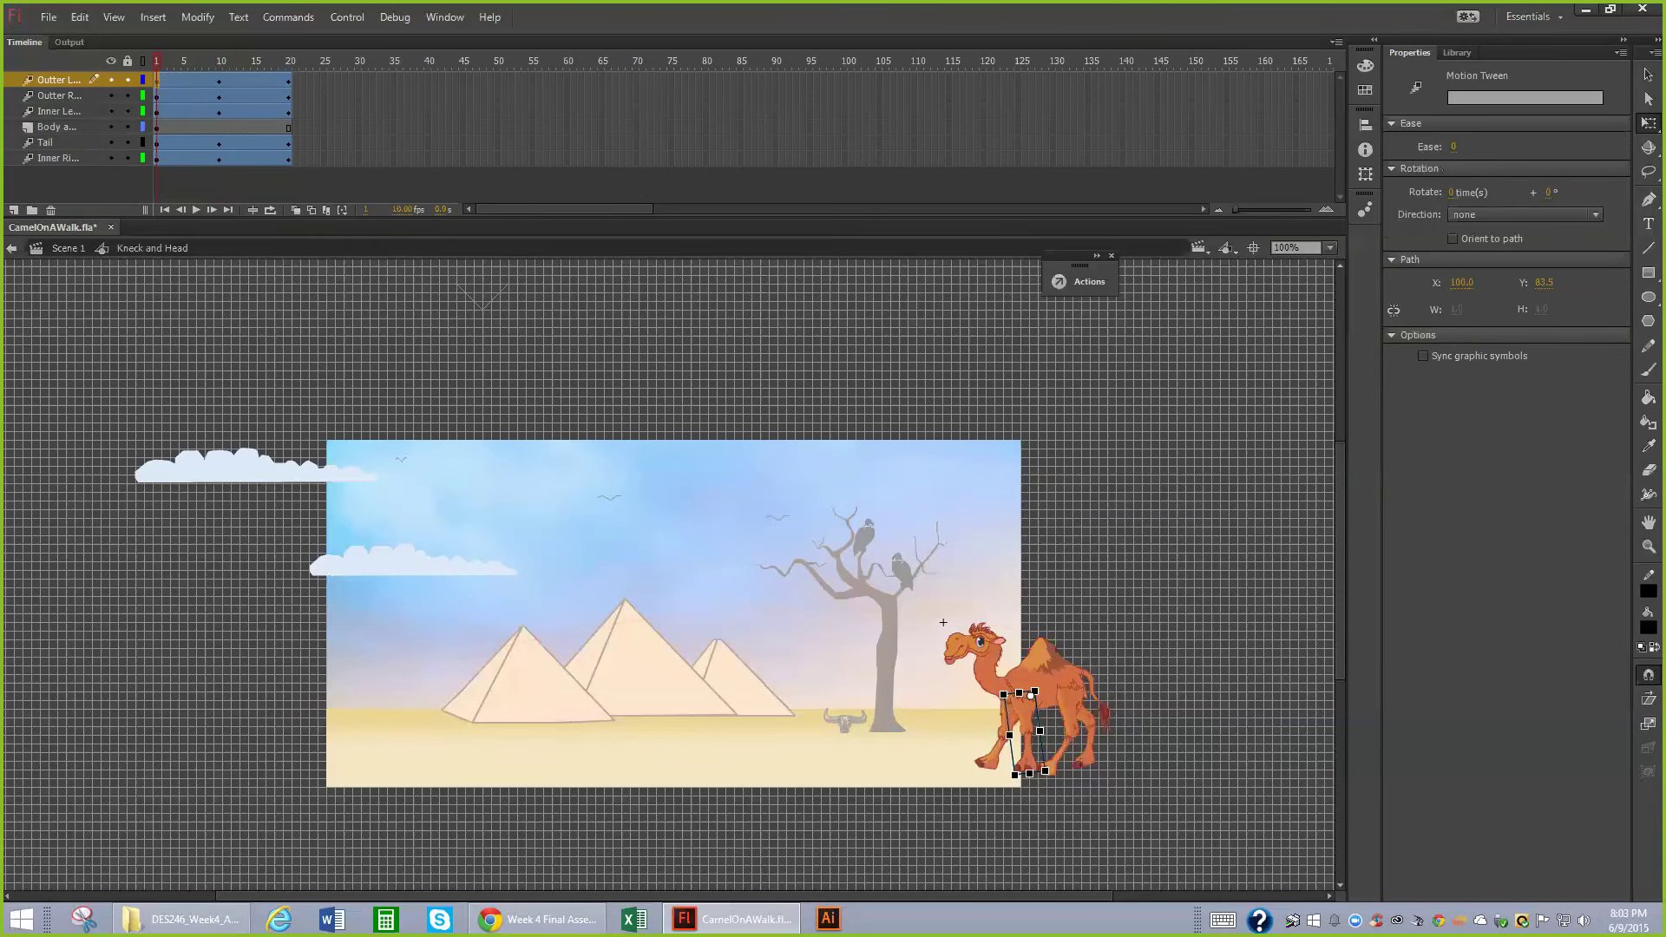
left_click(157, 158)
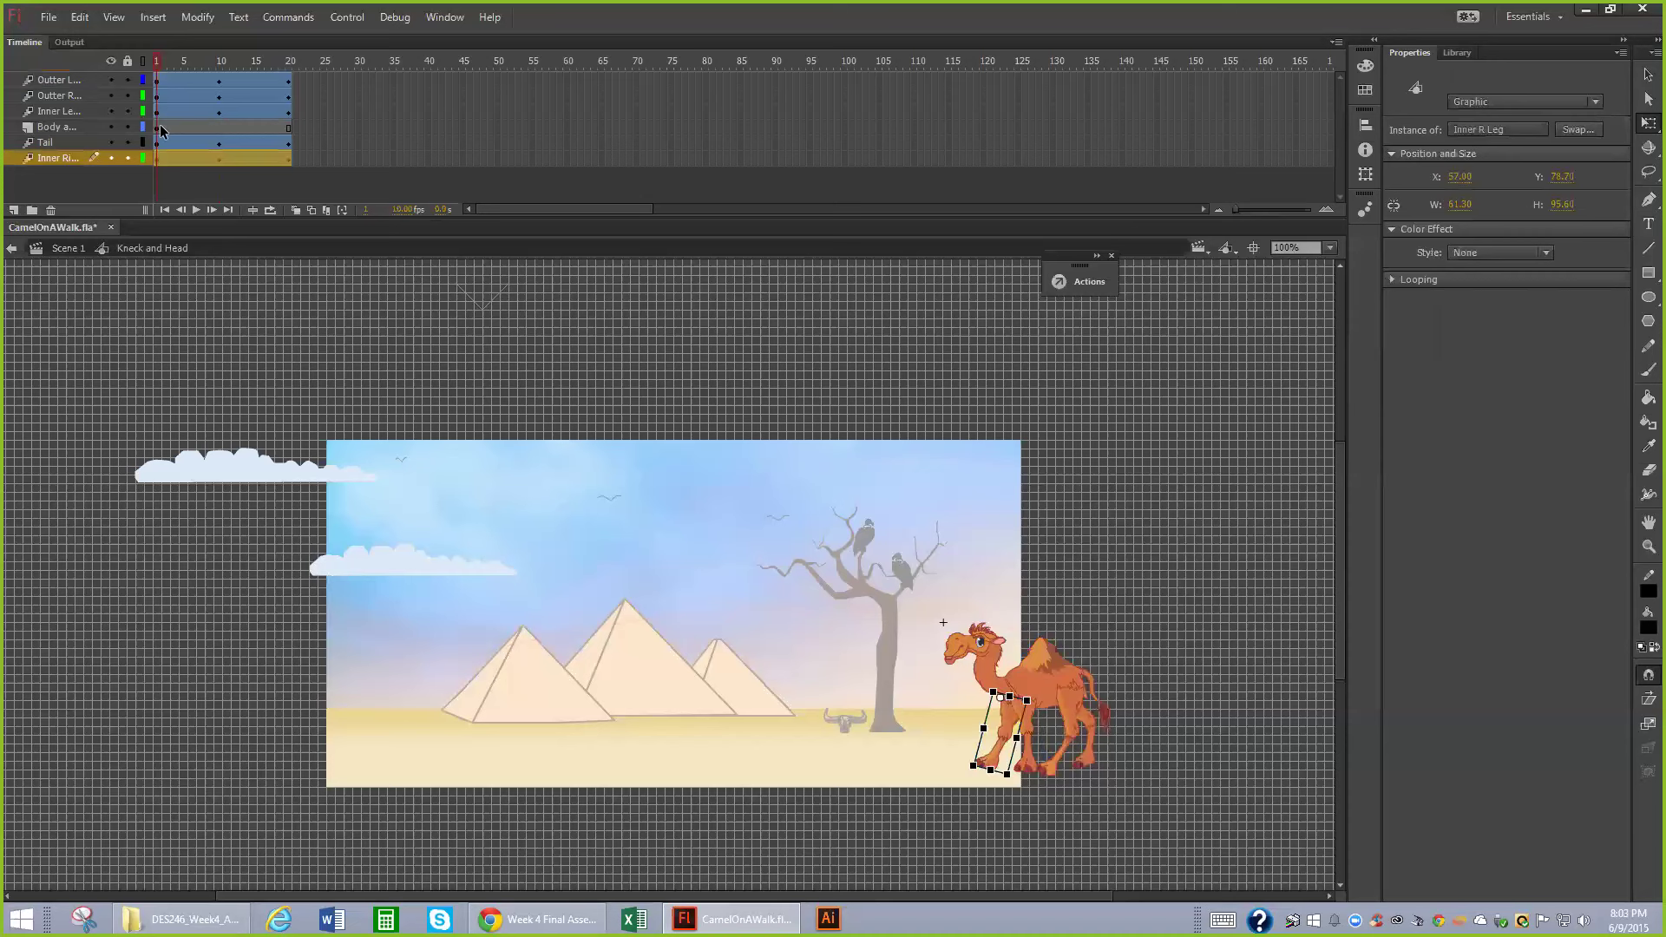
left_click(157, 160)
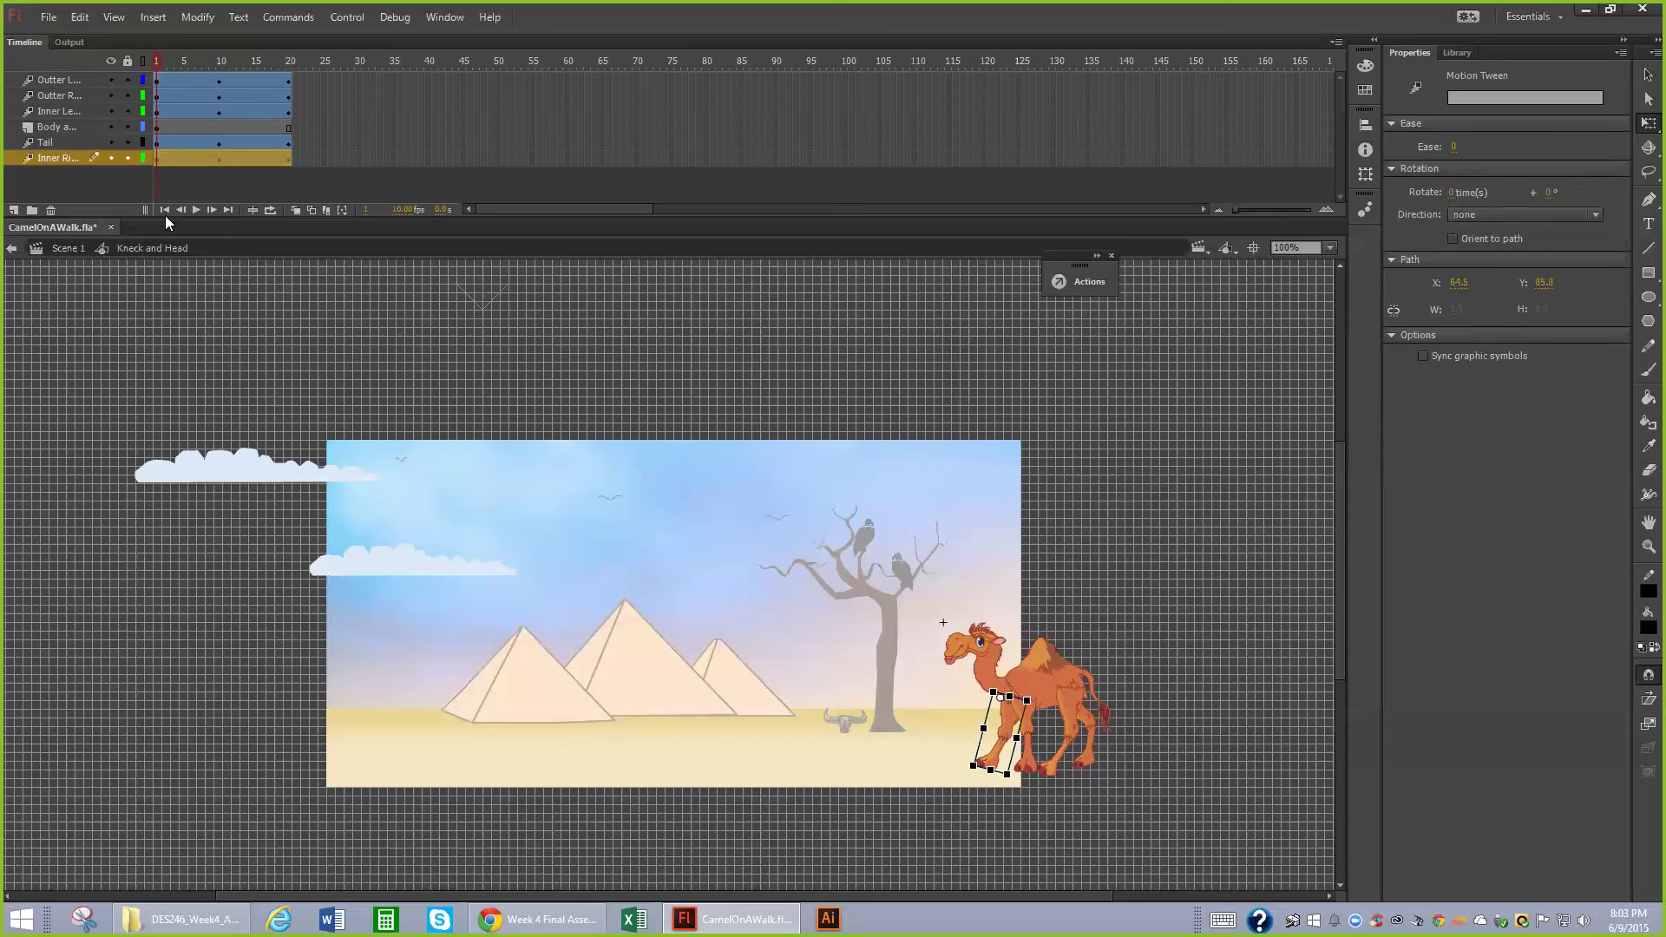
left_click(155, 156)
left_click(162, 158)
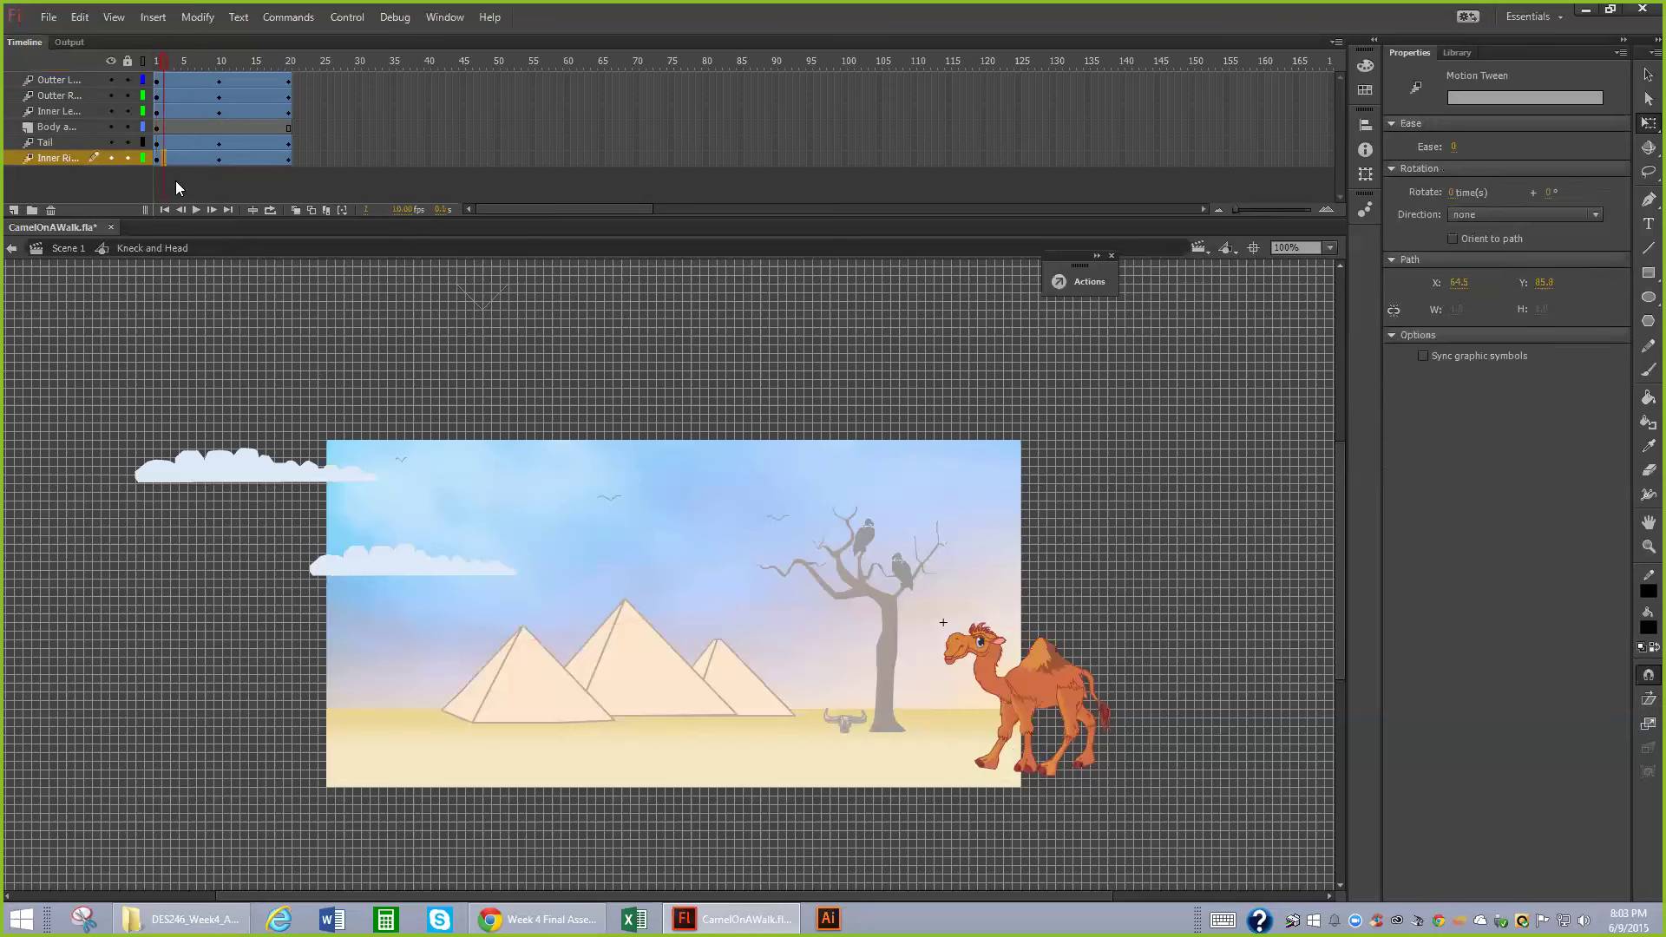
left_click(156, 157)
left_click(1023, 738)
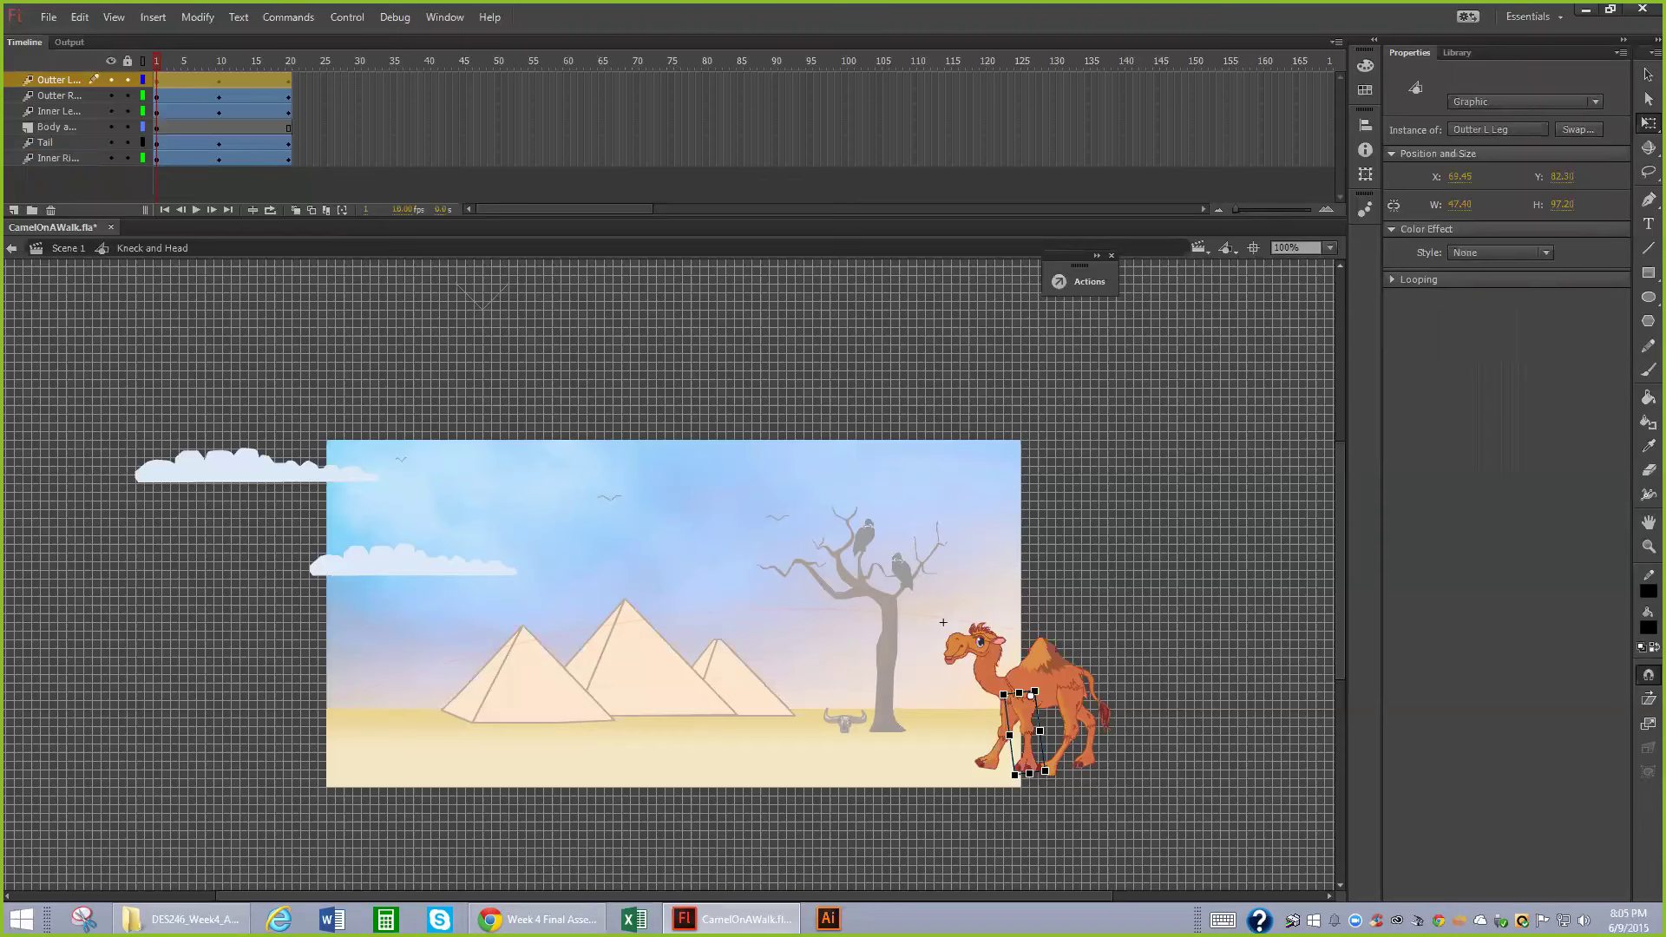
left_click(1077, 727)
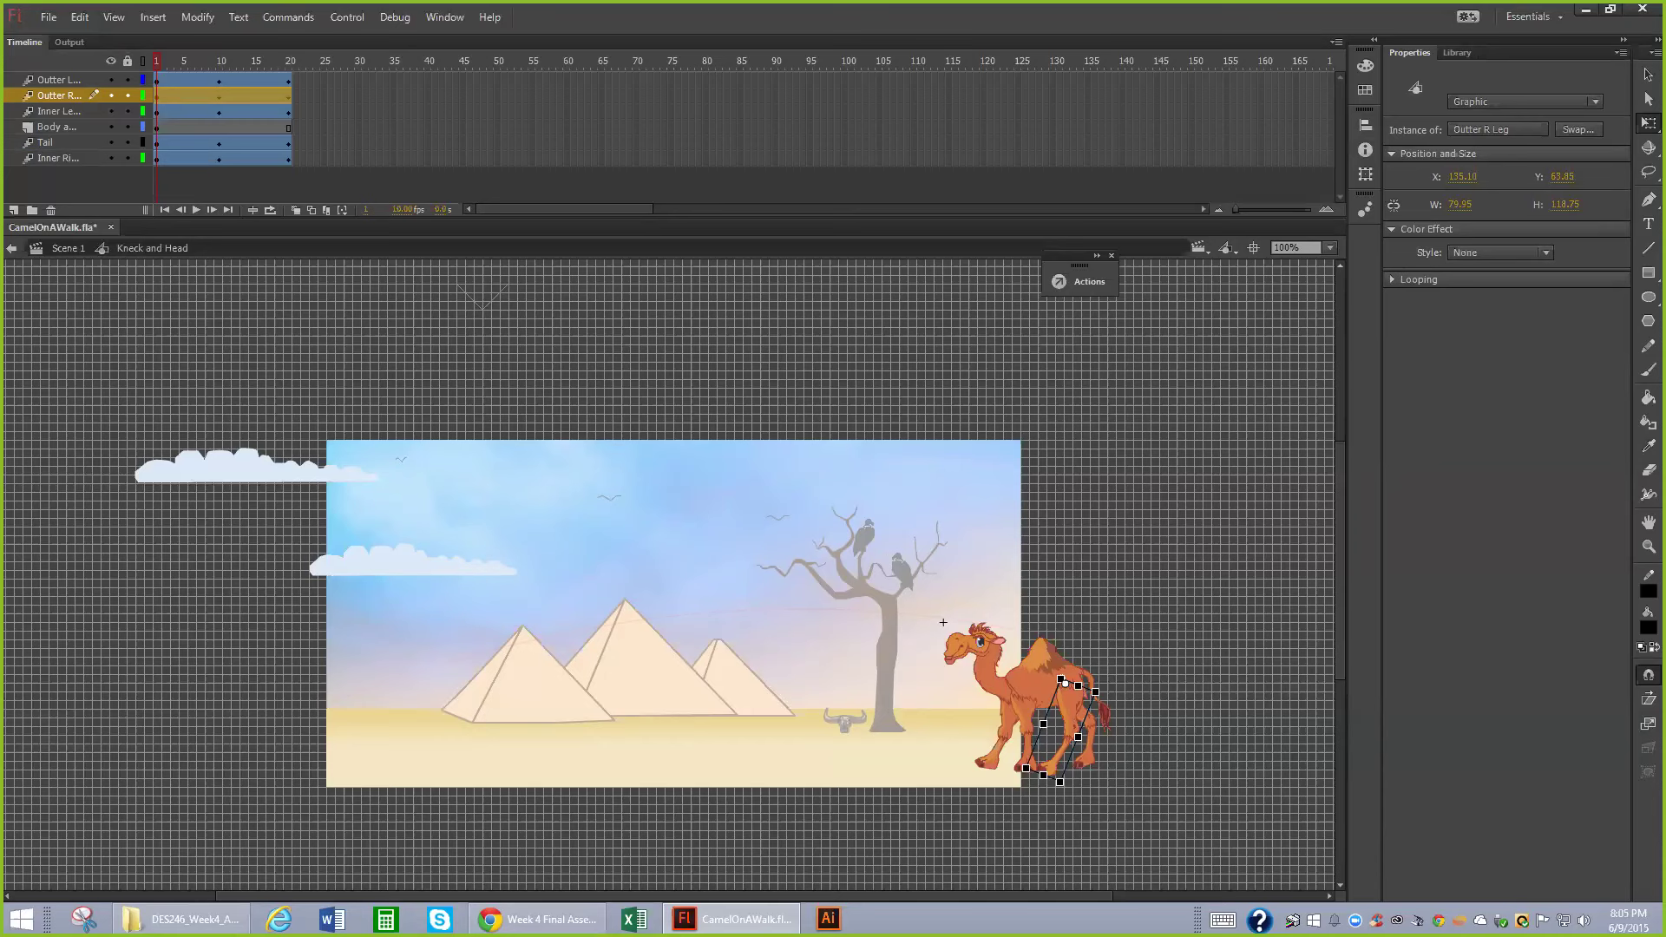
left_click(156, 81)
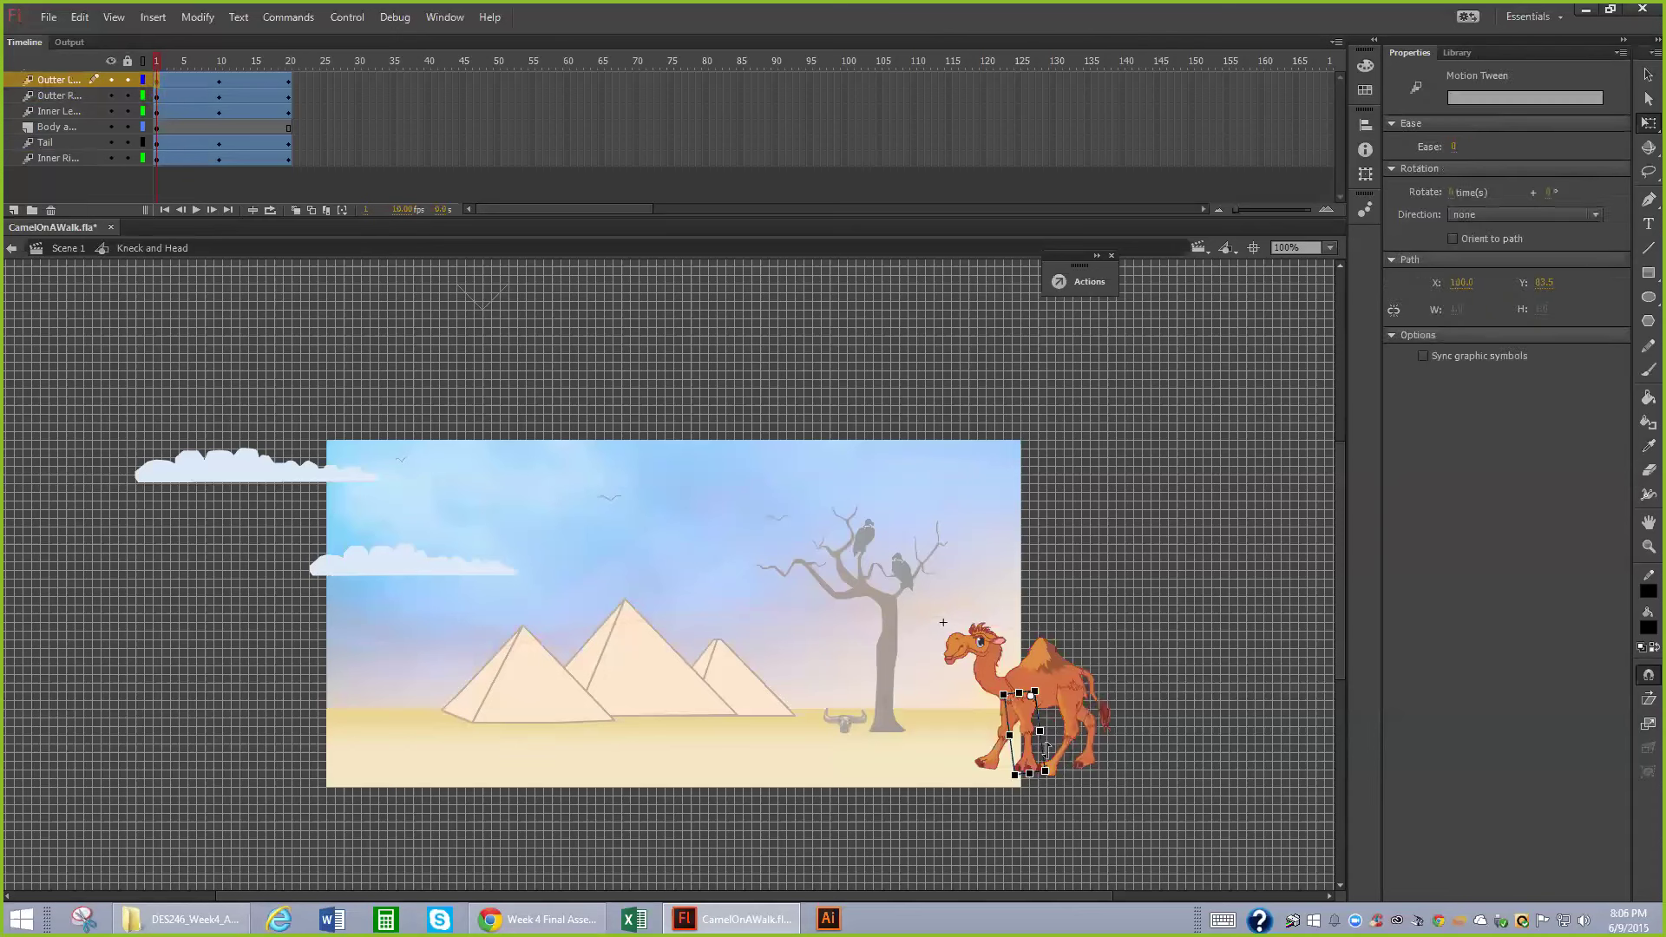
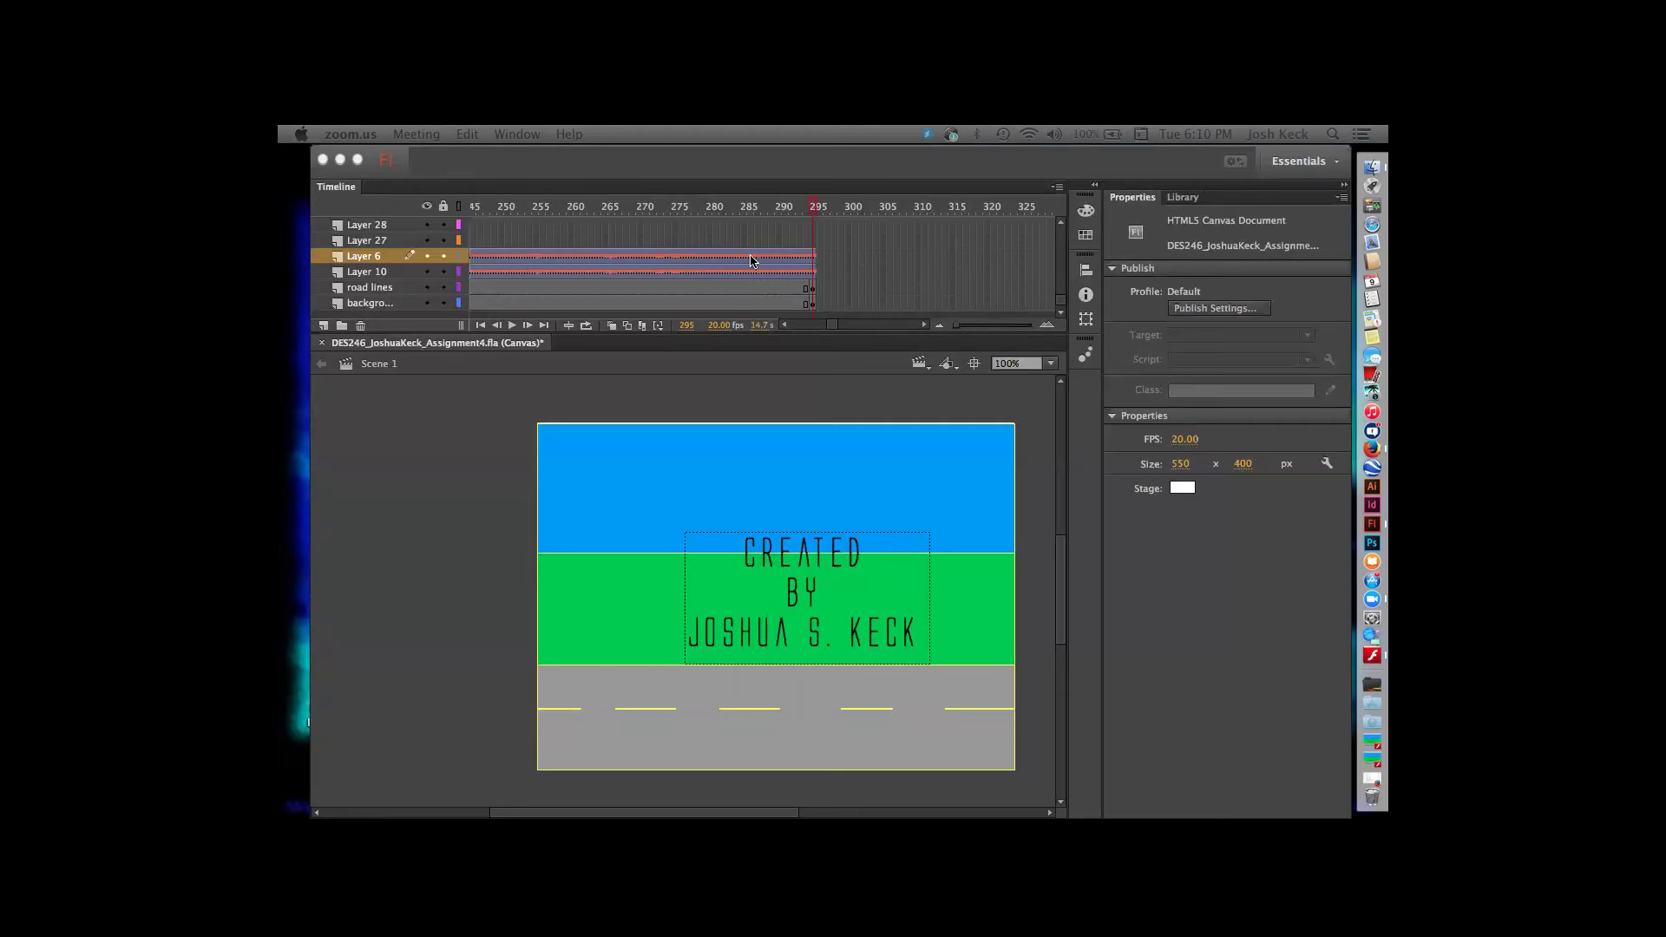
- Select frame 286 of Layer 6 and inspect the sync and repeat options of its sound
right_click(752, 258)
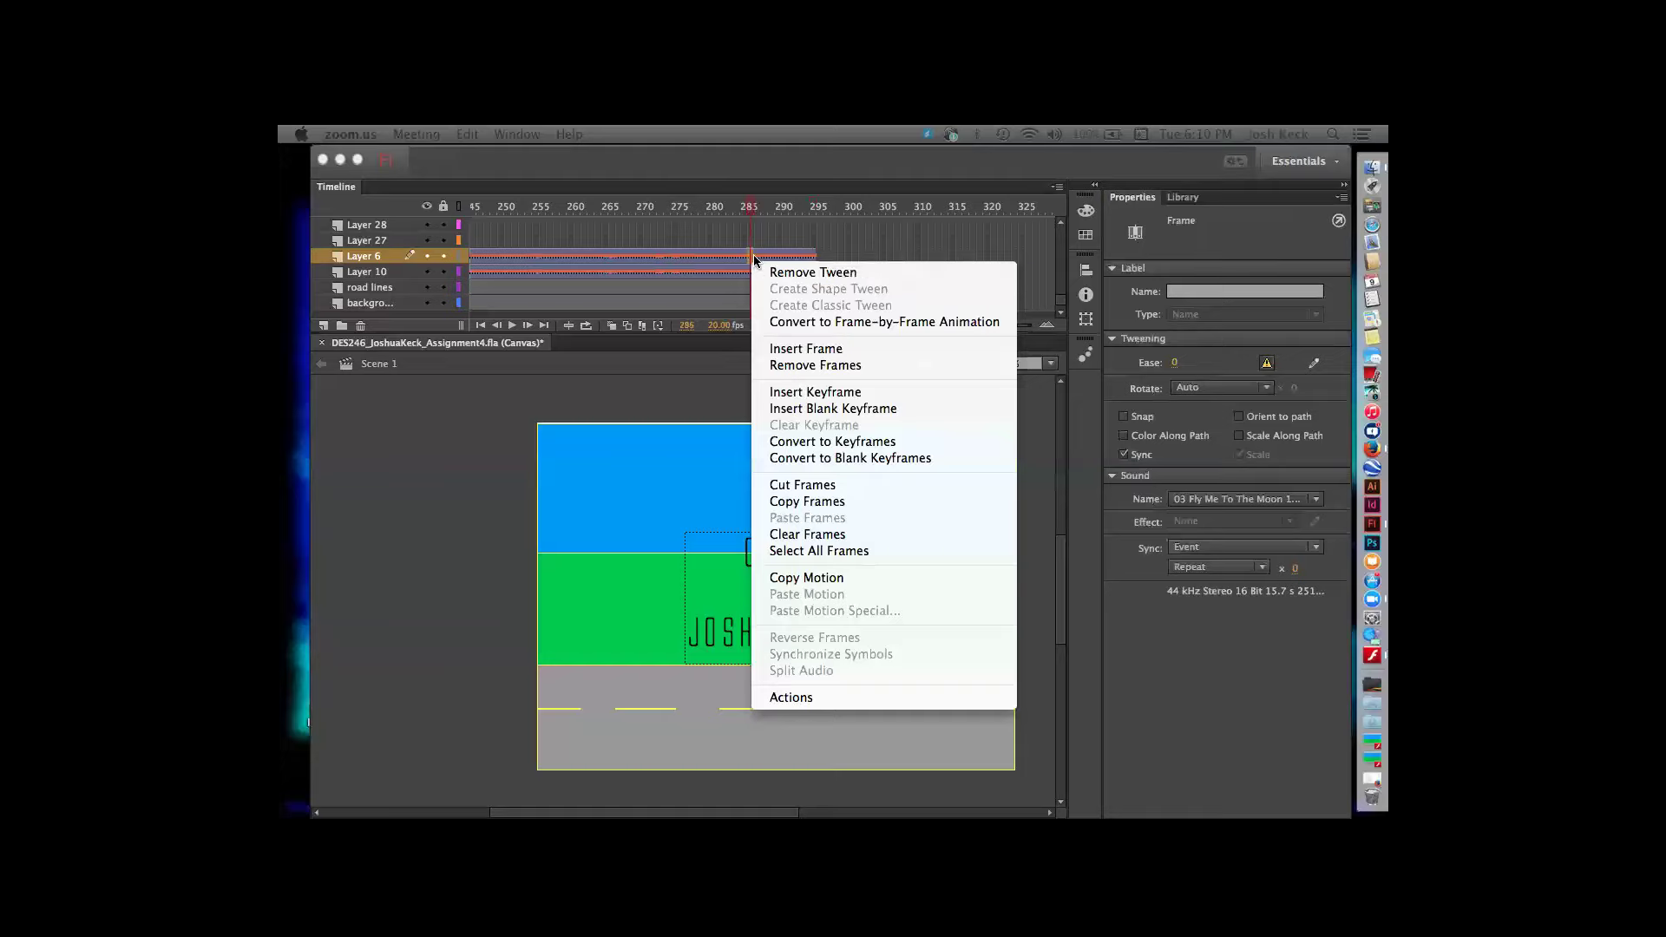
left_click(1122, 361)
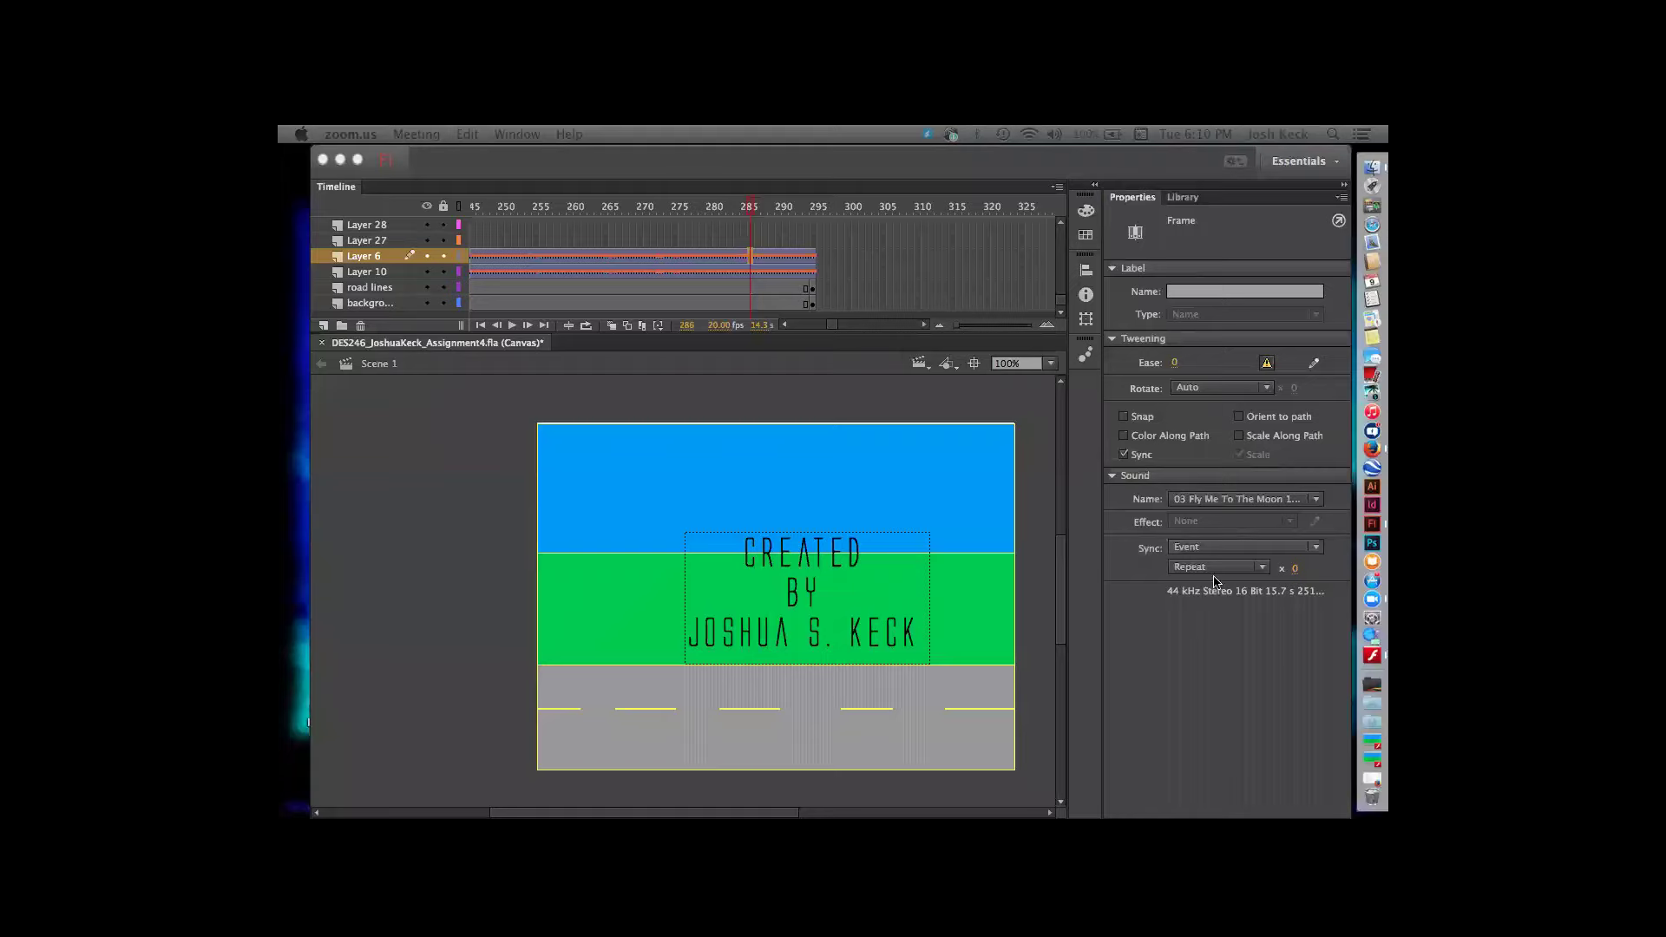
left_click(1263, 569)
left_click(1263, 569)
left_click(1263, 569)
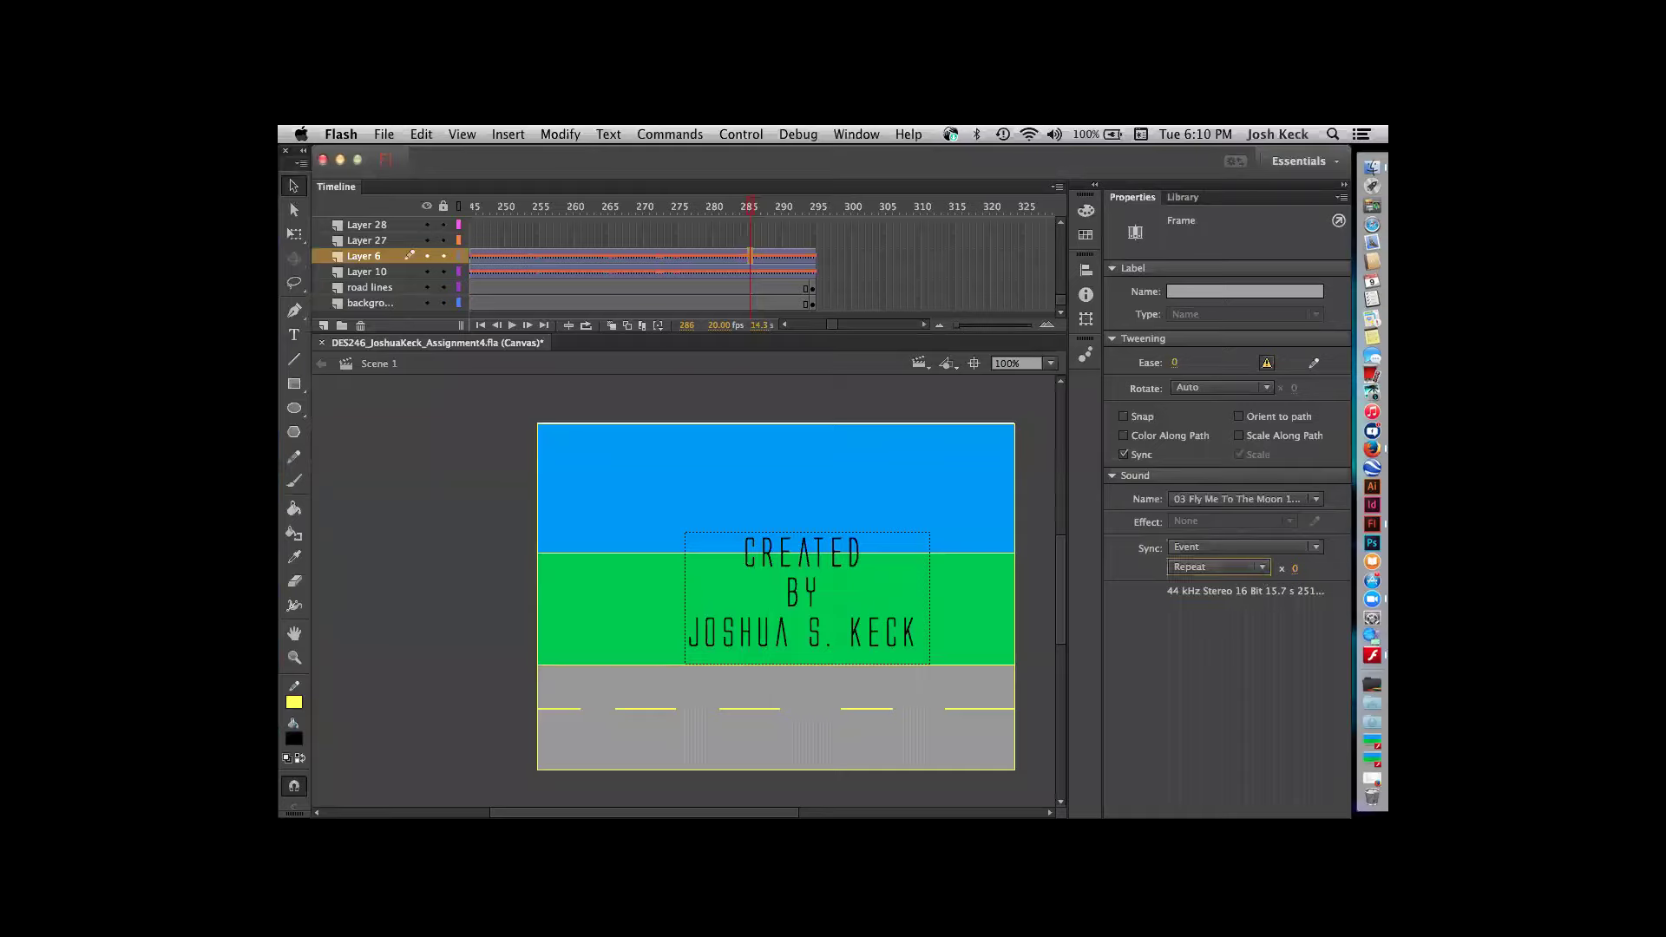
- Test the movie, play the exported SWF from its playback controls, and close the preview
key("super+Return")
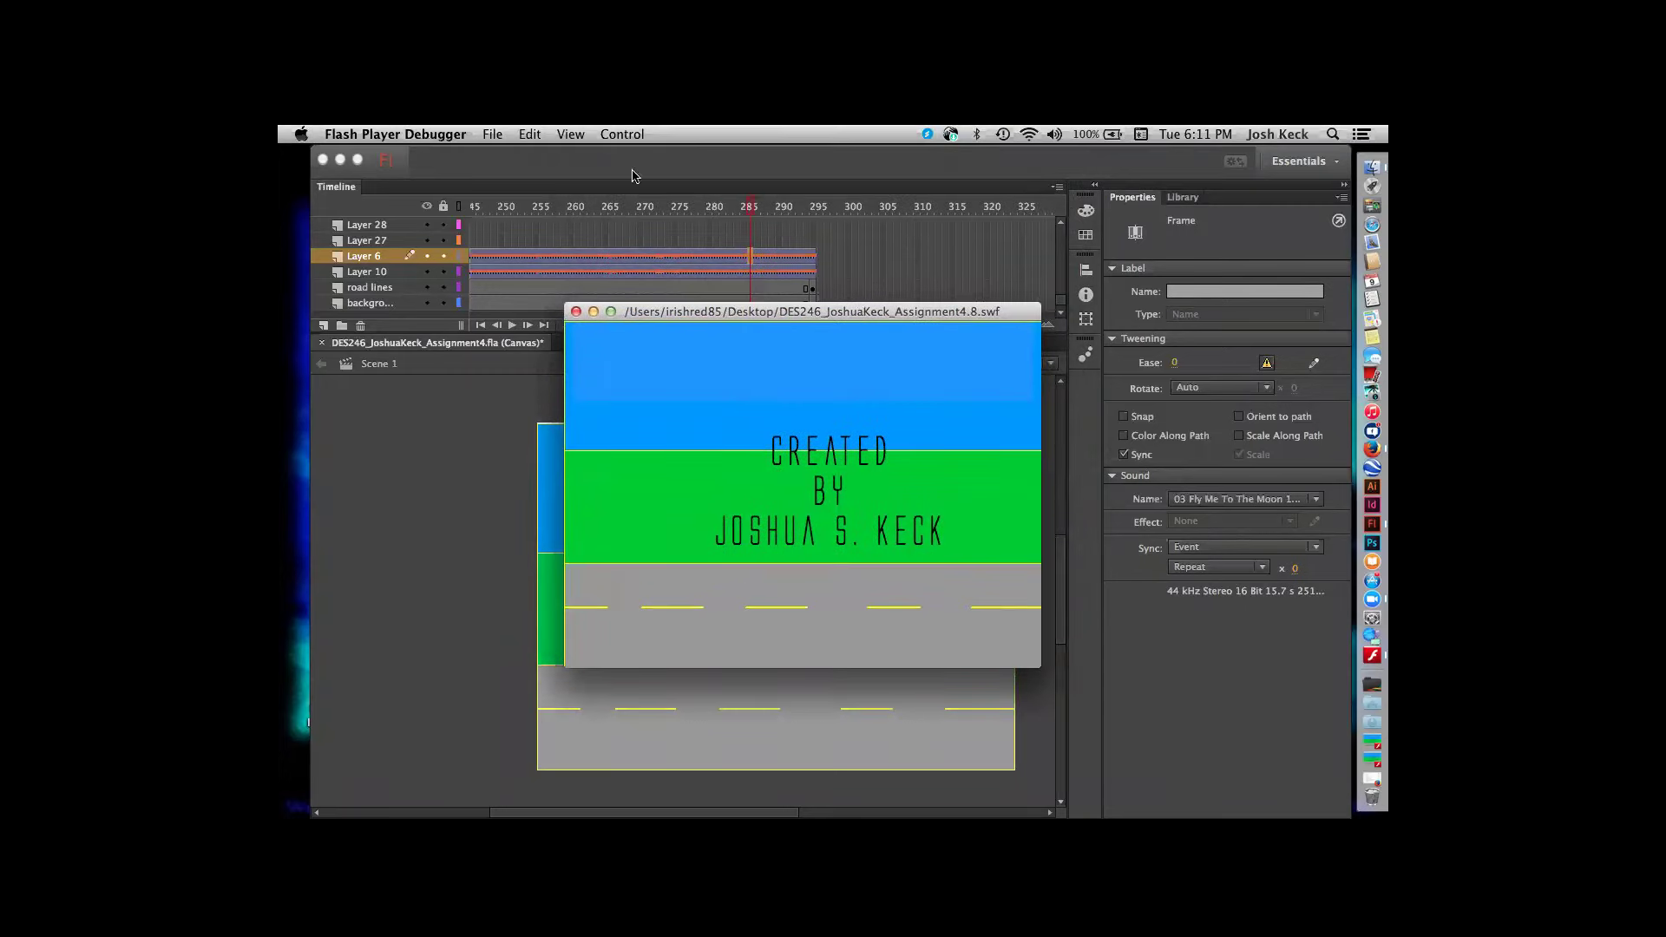
left_click(576, 137)
mouse_move(622, 135)
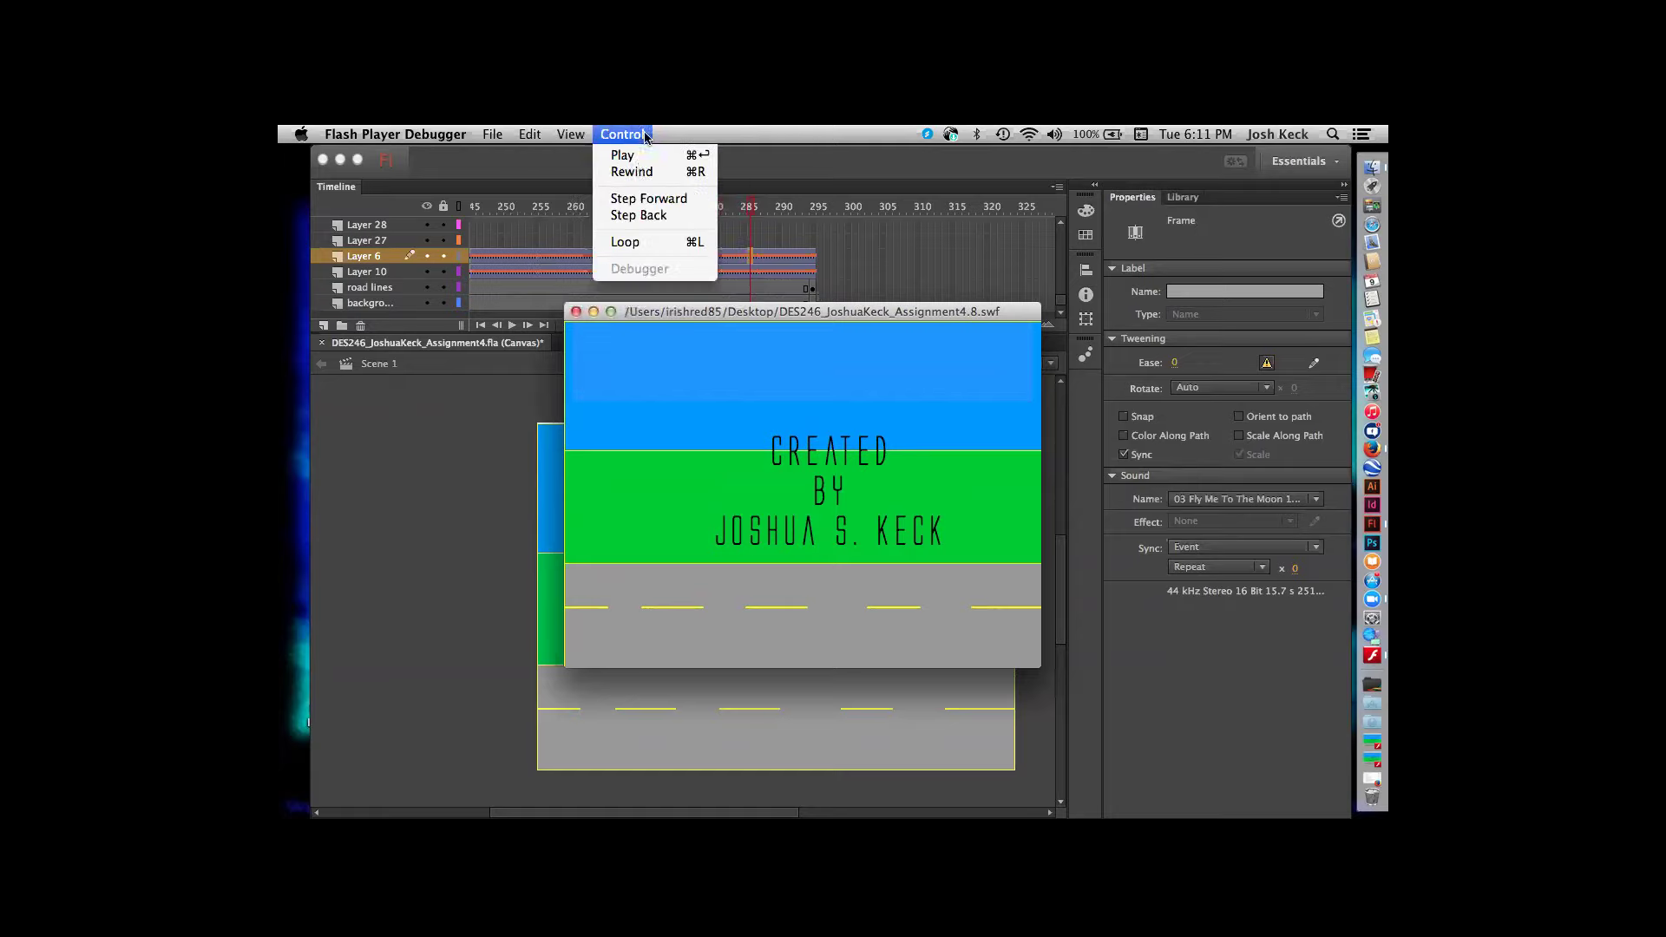
left_click(628, 156)
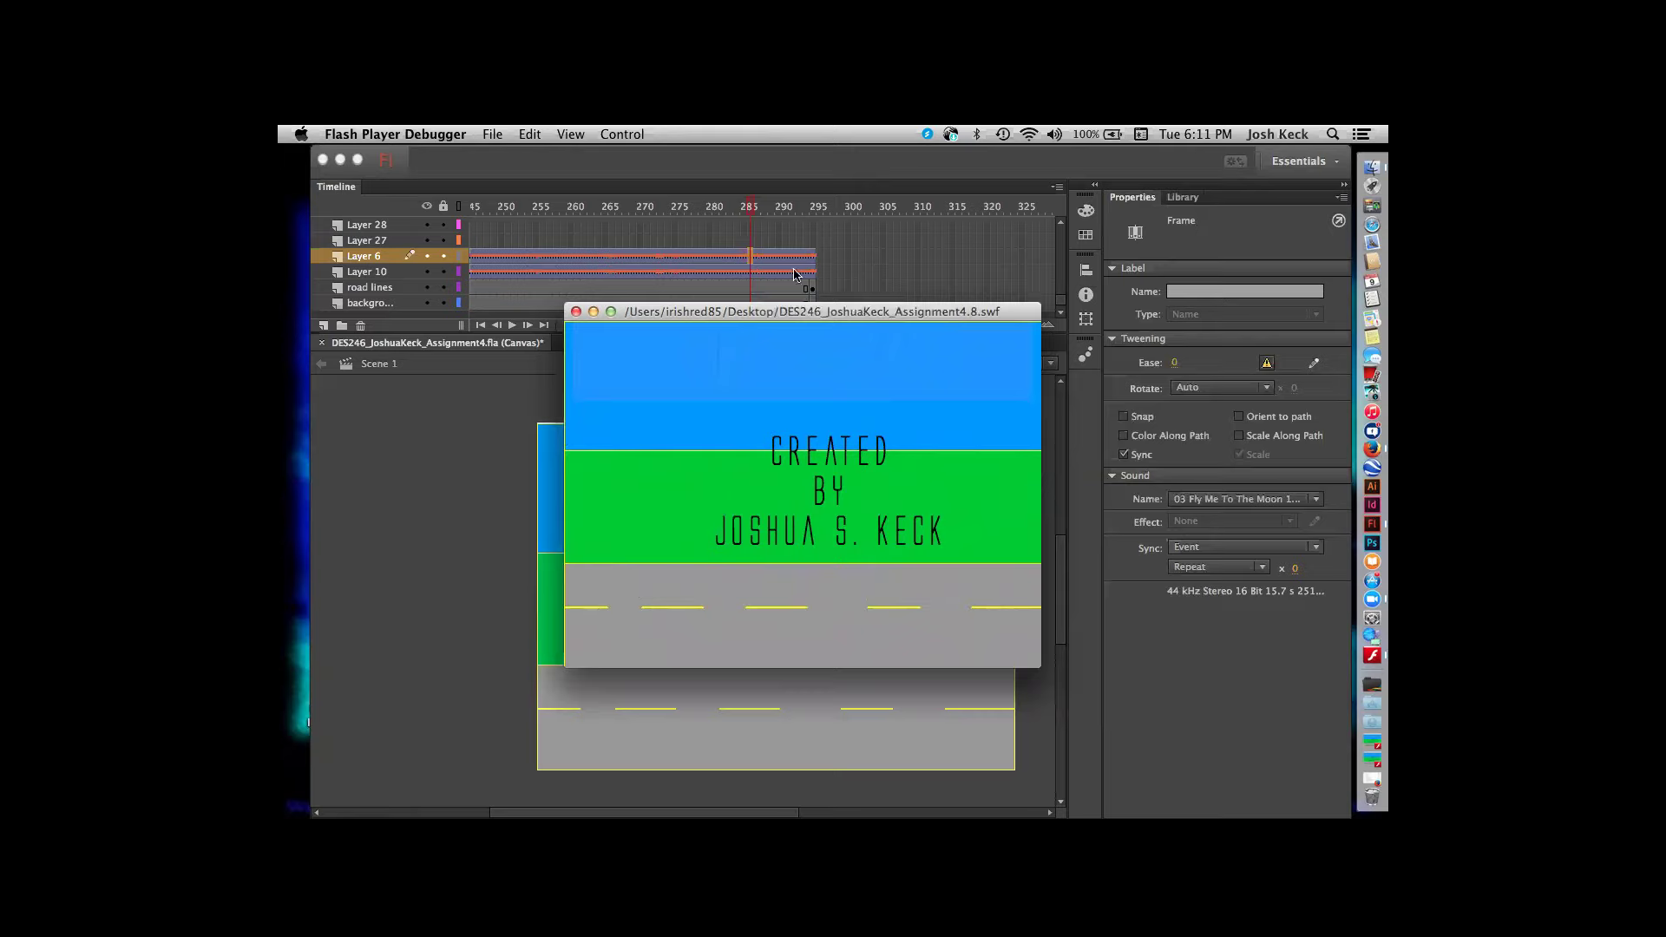
left_click_drag(778, 317, 778, 152)
key("super+w")
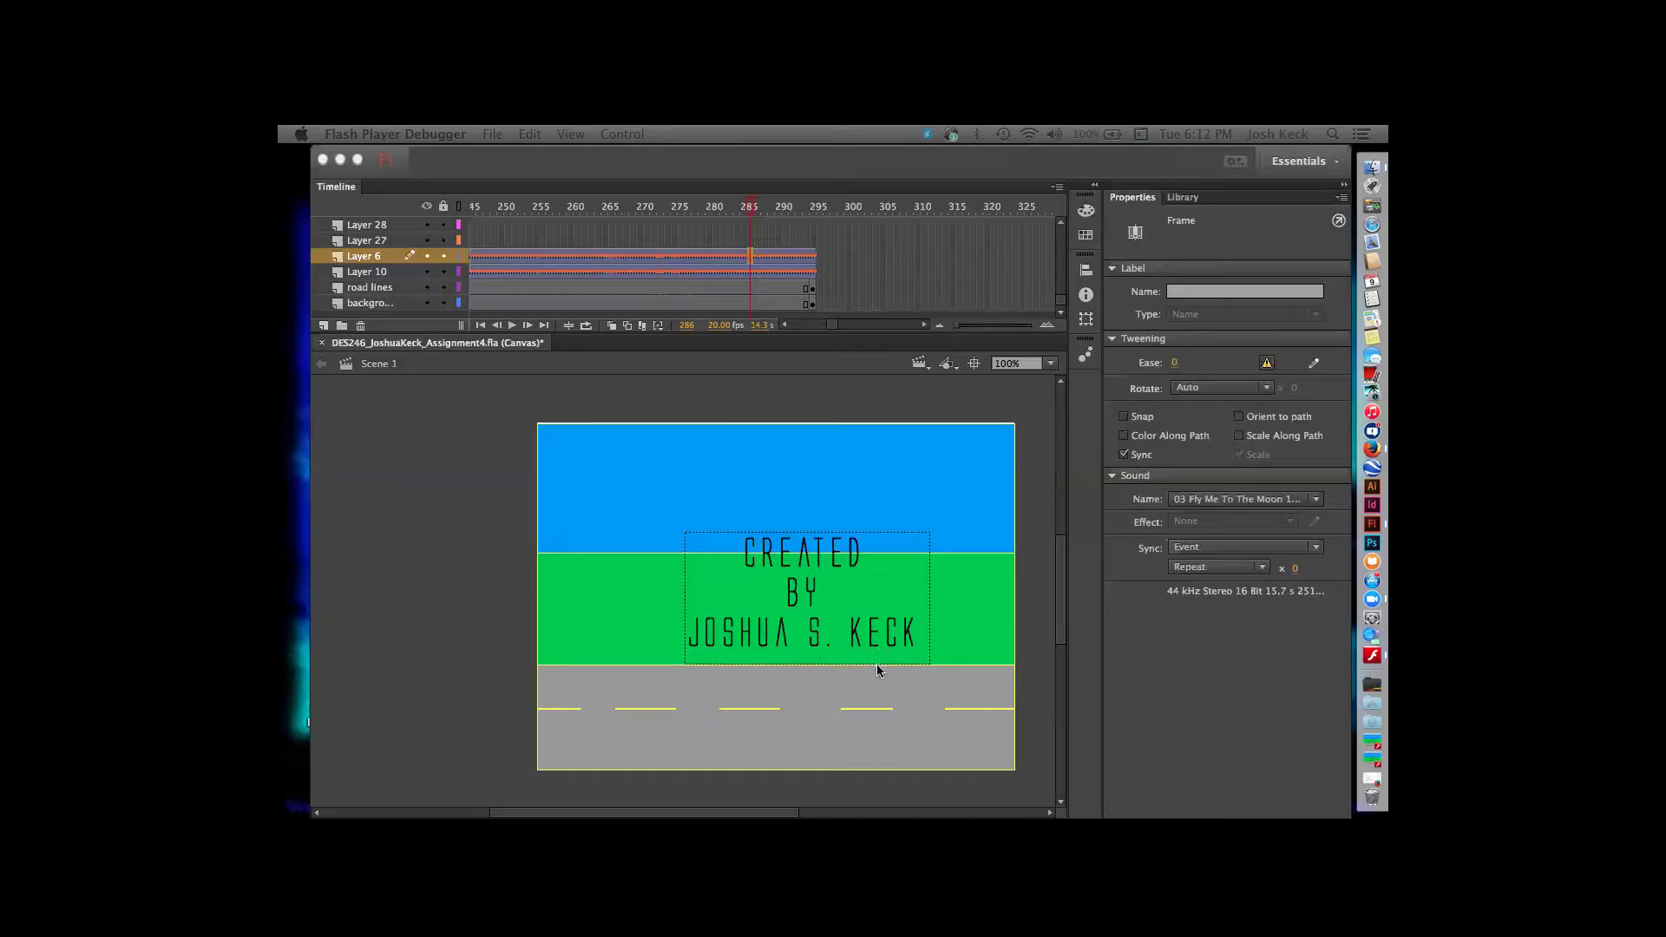
scroll(858, 625, "up", 6)
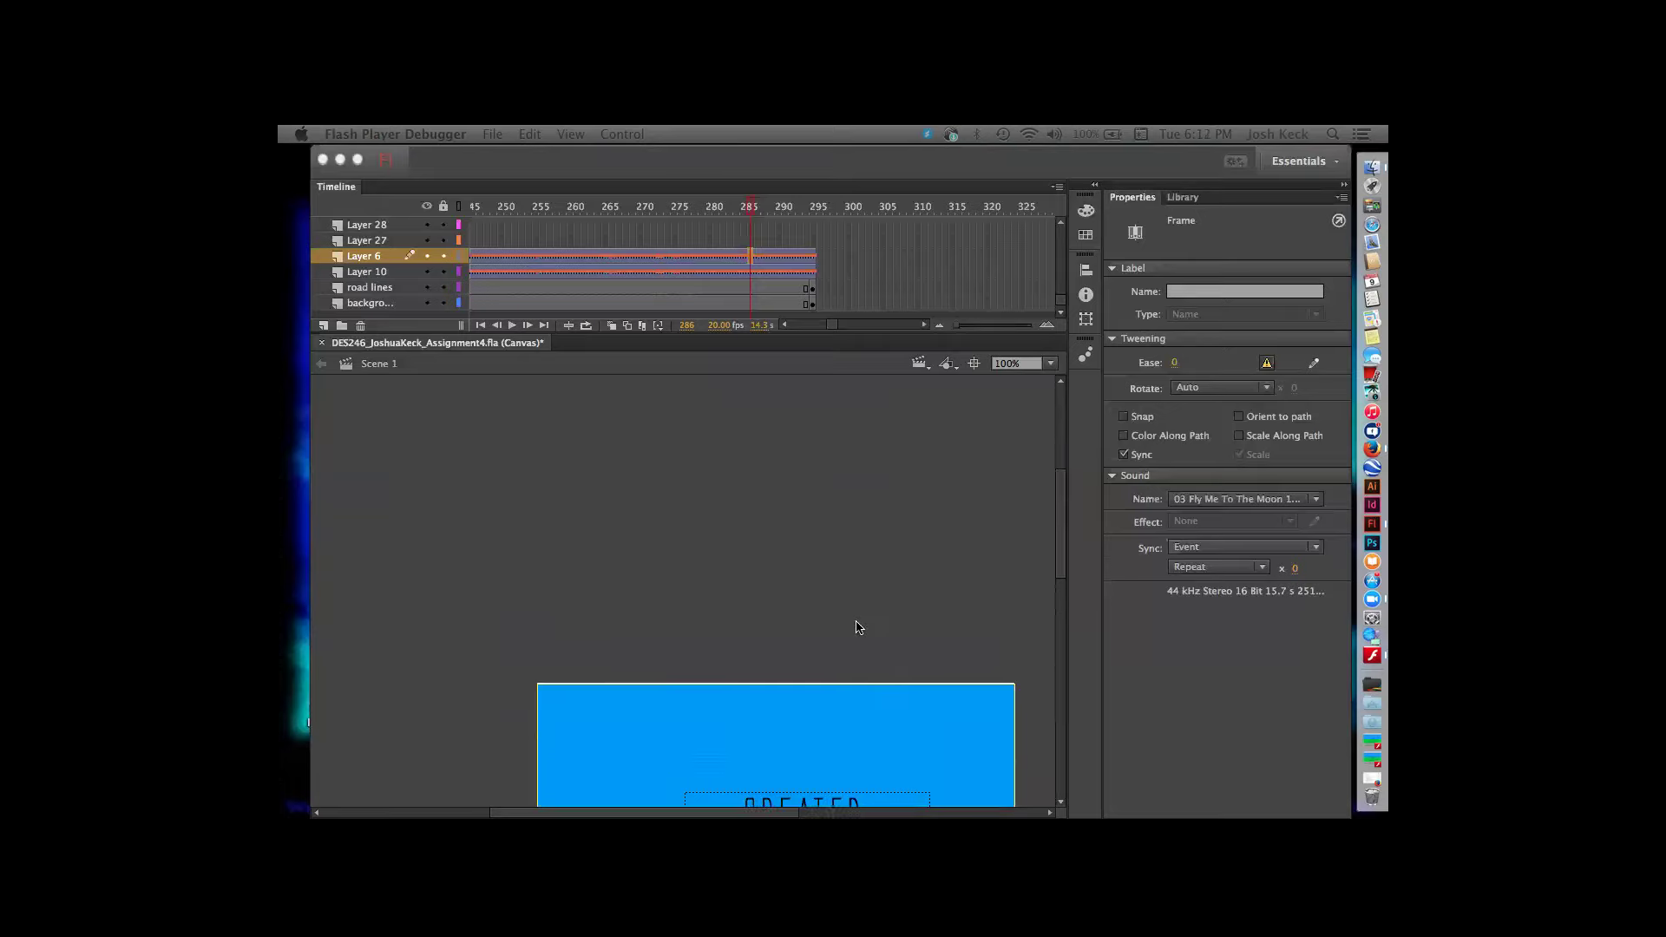
scroll(755, 442, "down", 6)
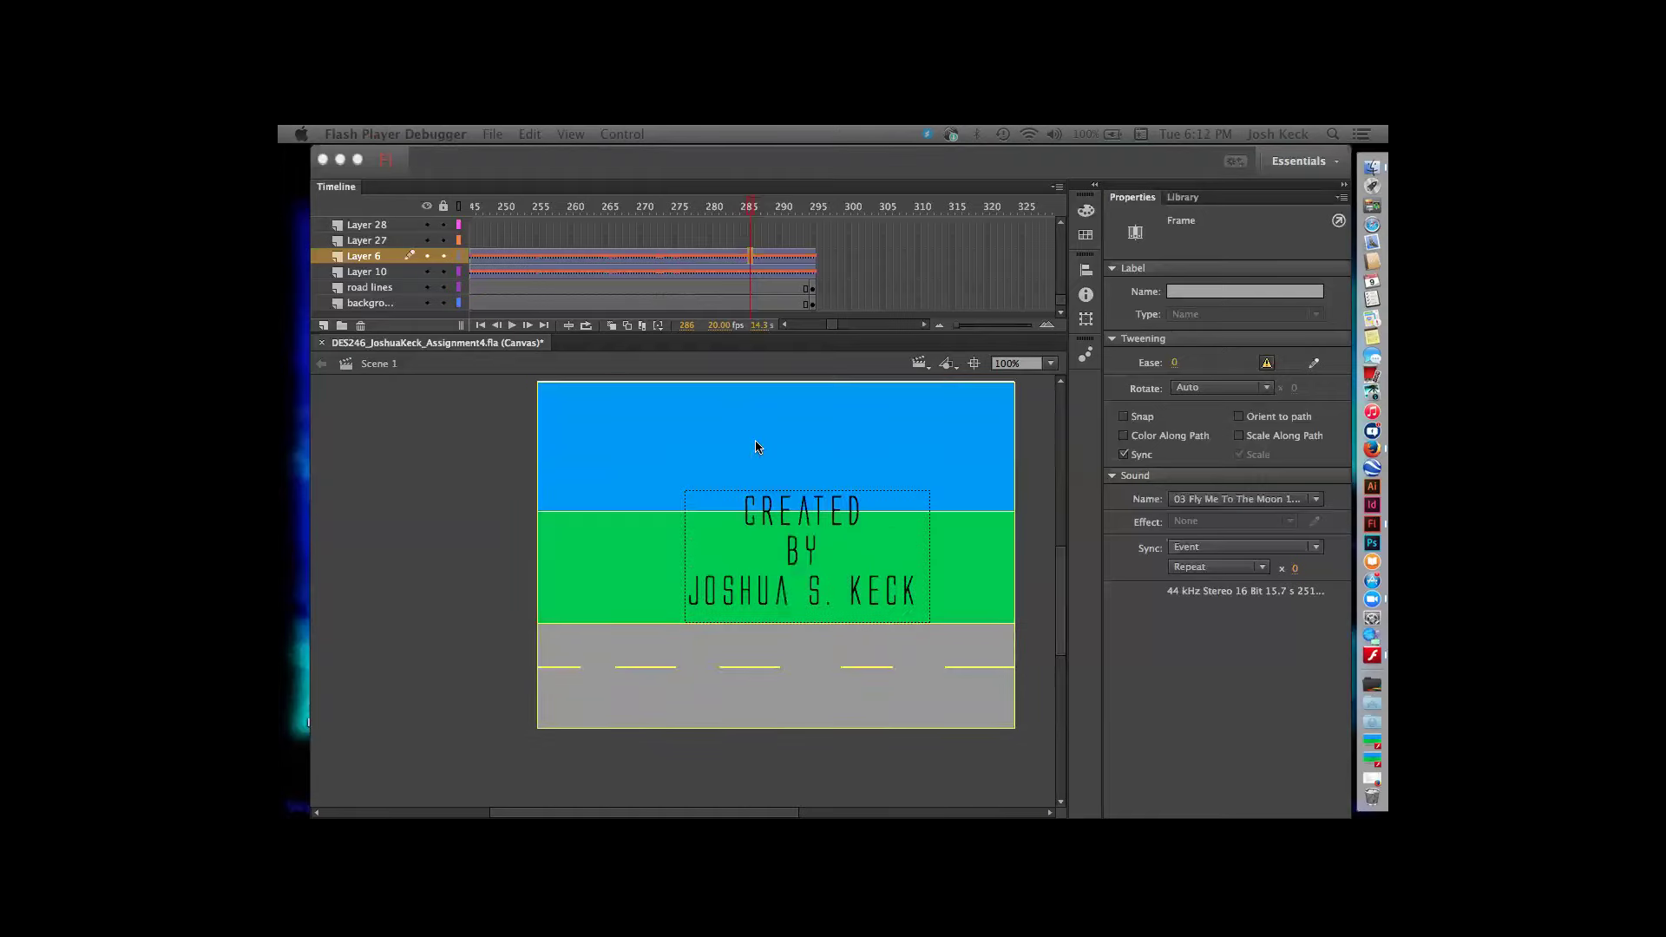
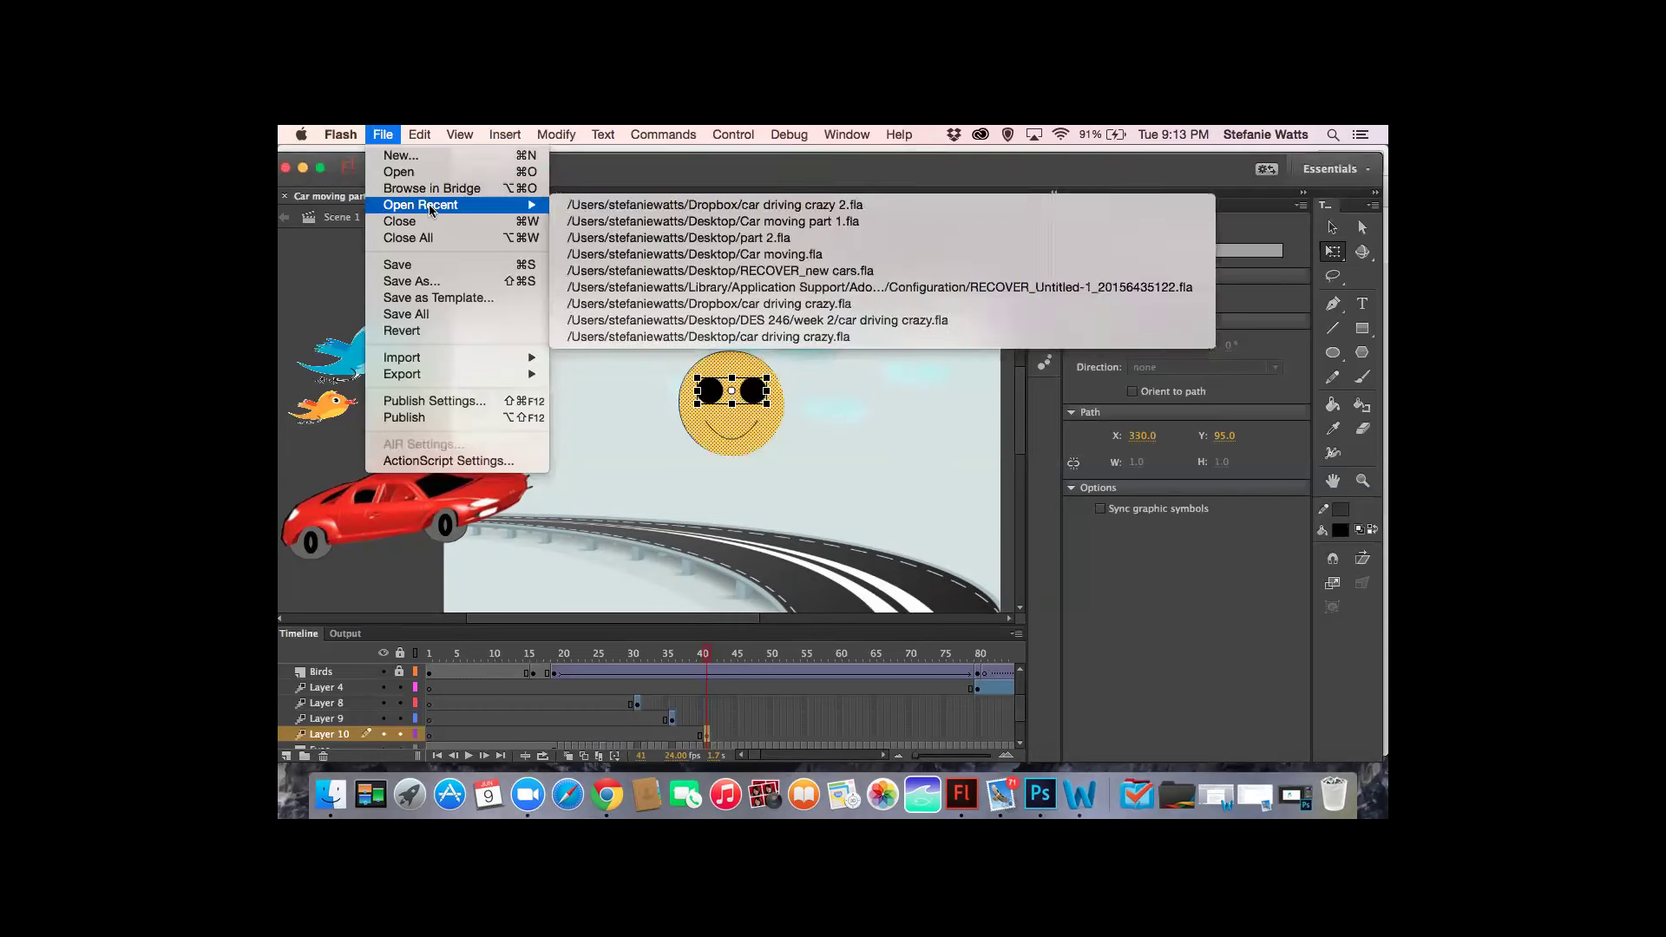
- Open the recent file part 2.fla and insert a new scene in Car moving part 1.fla
left_click(649, 237)
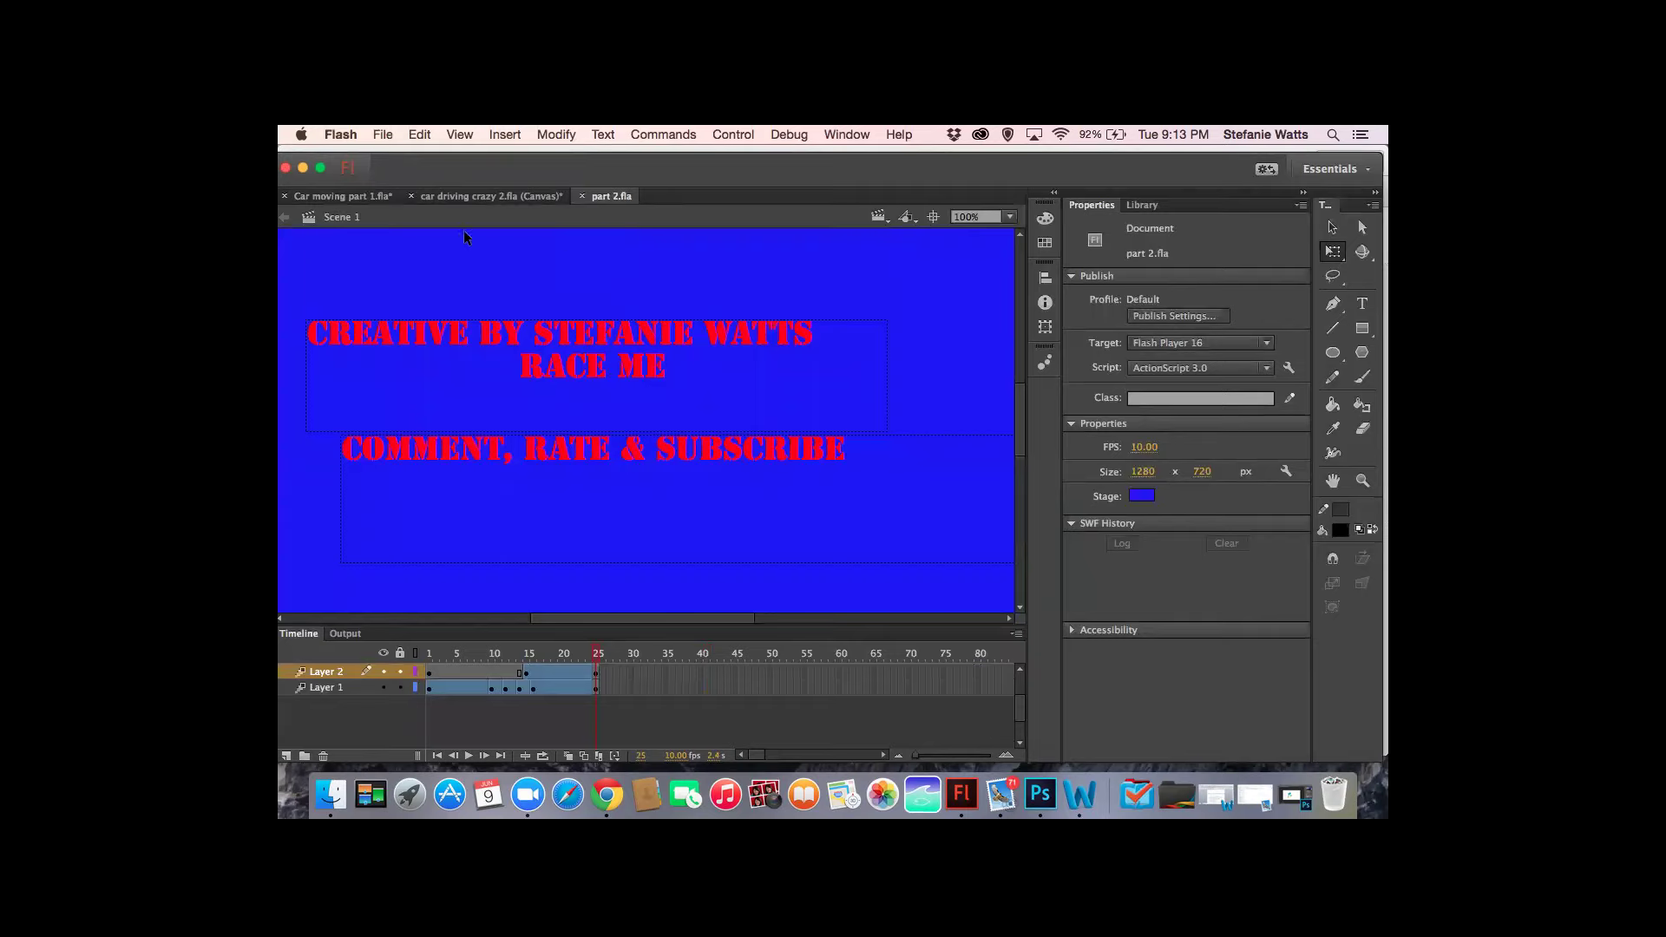
left_click(377, 197)
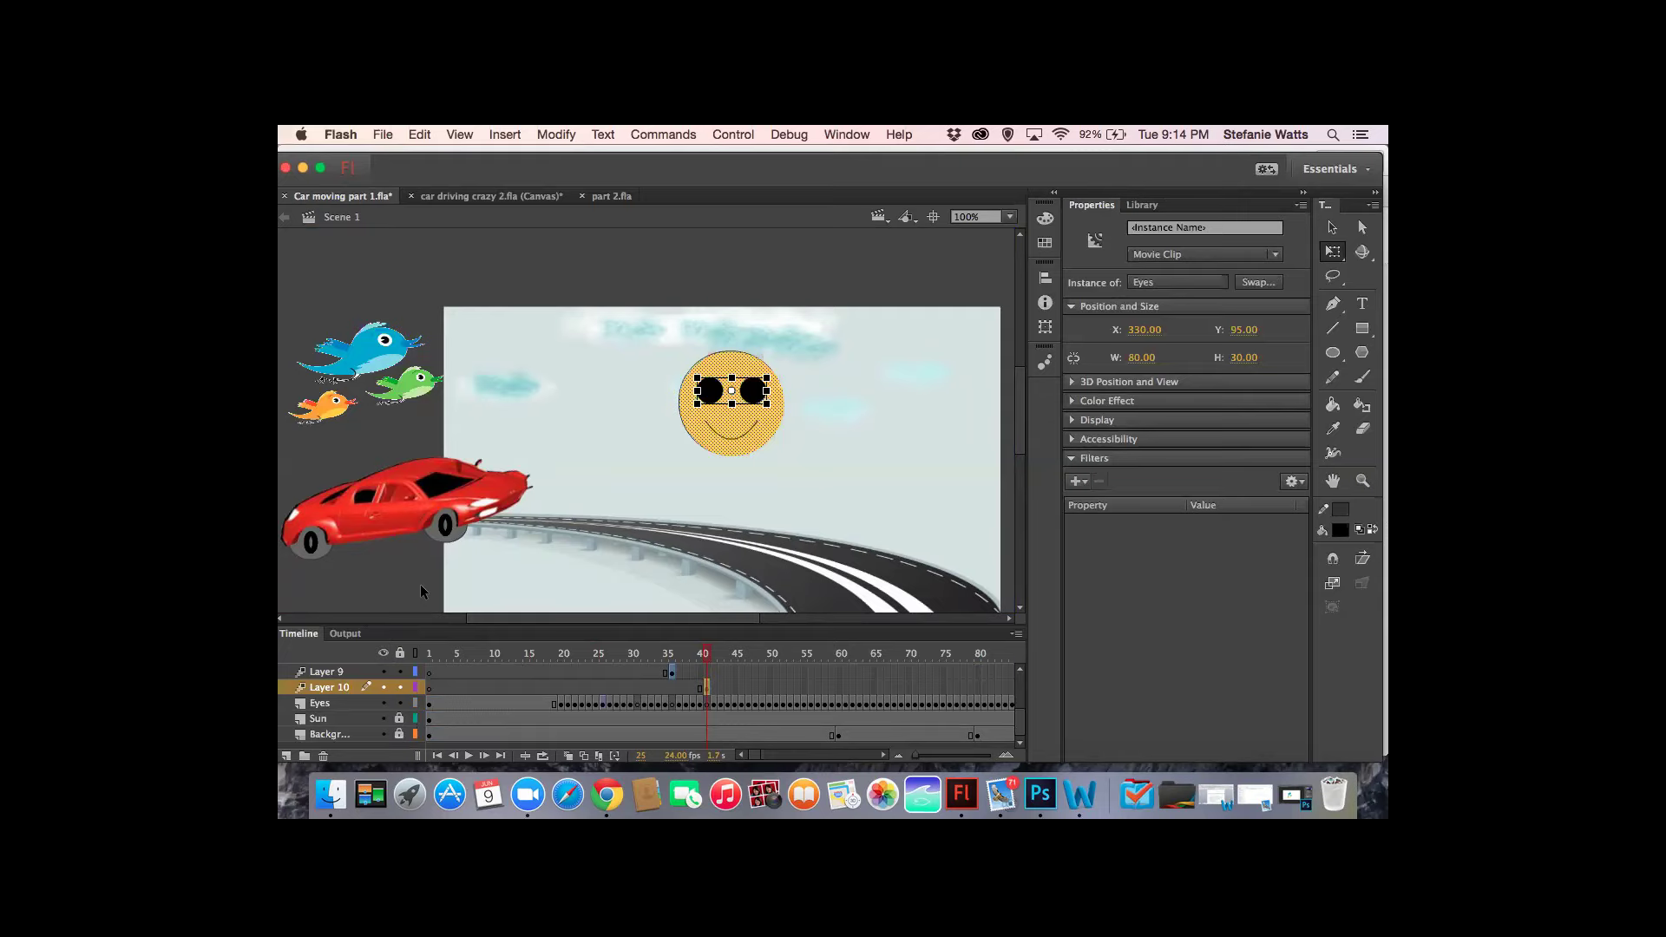
left_click(1330, 229)
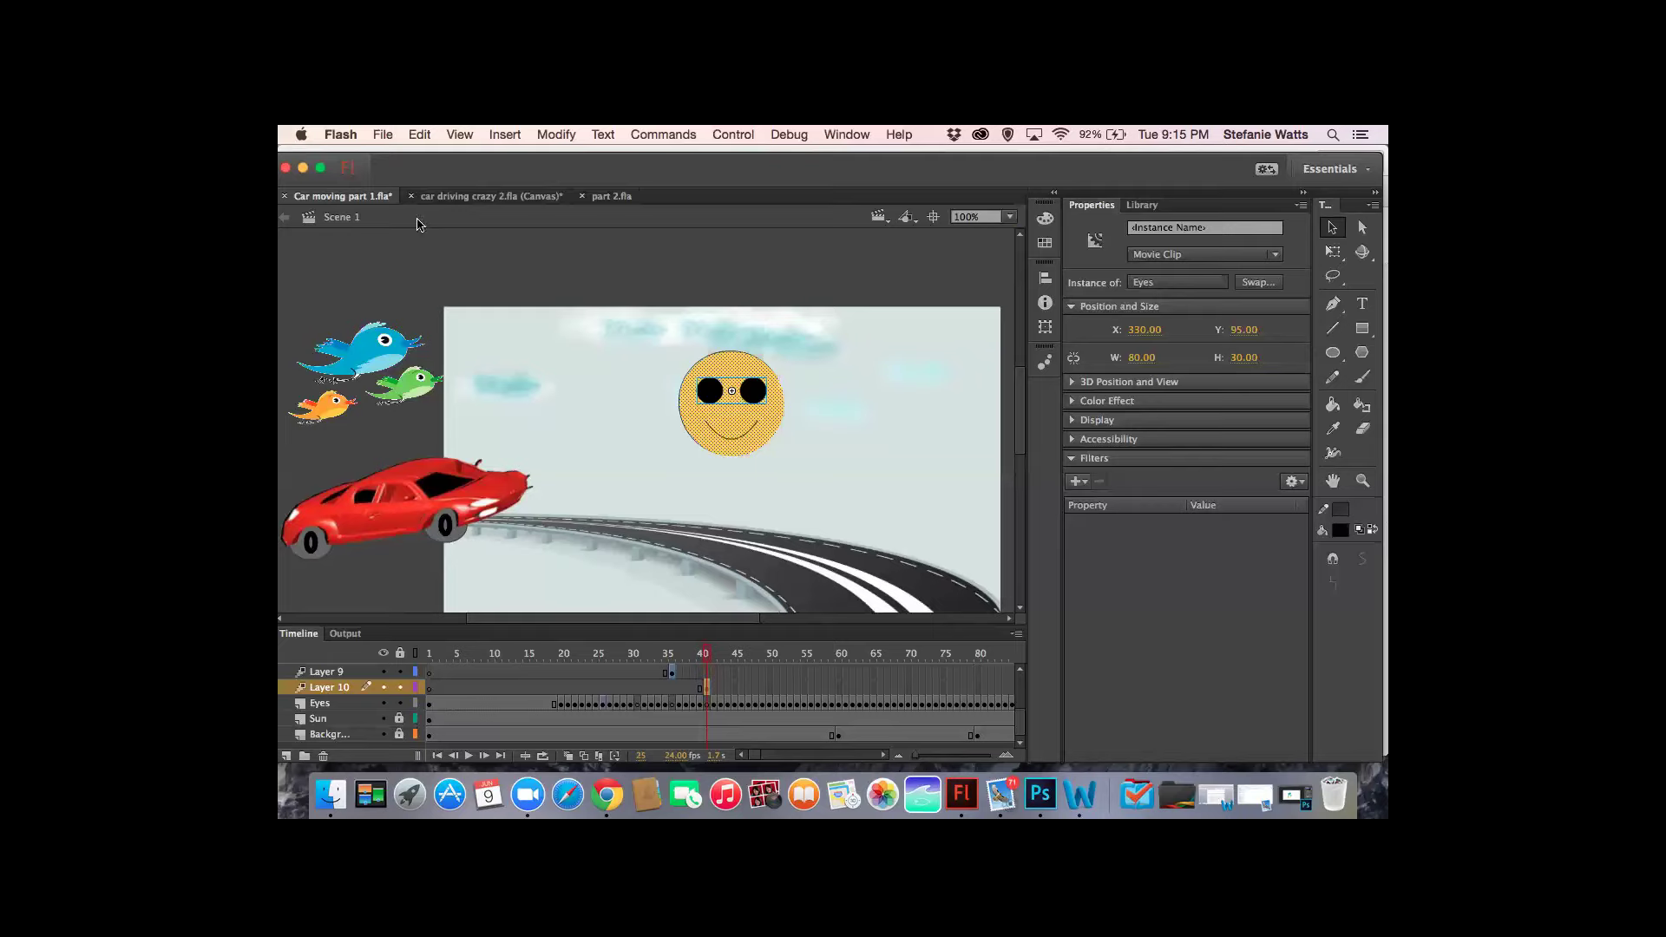
left_click(503, 136)
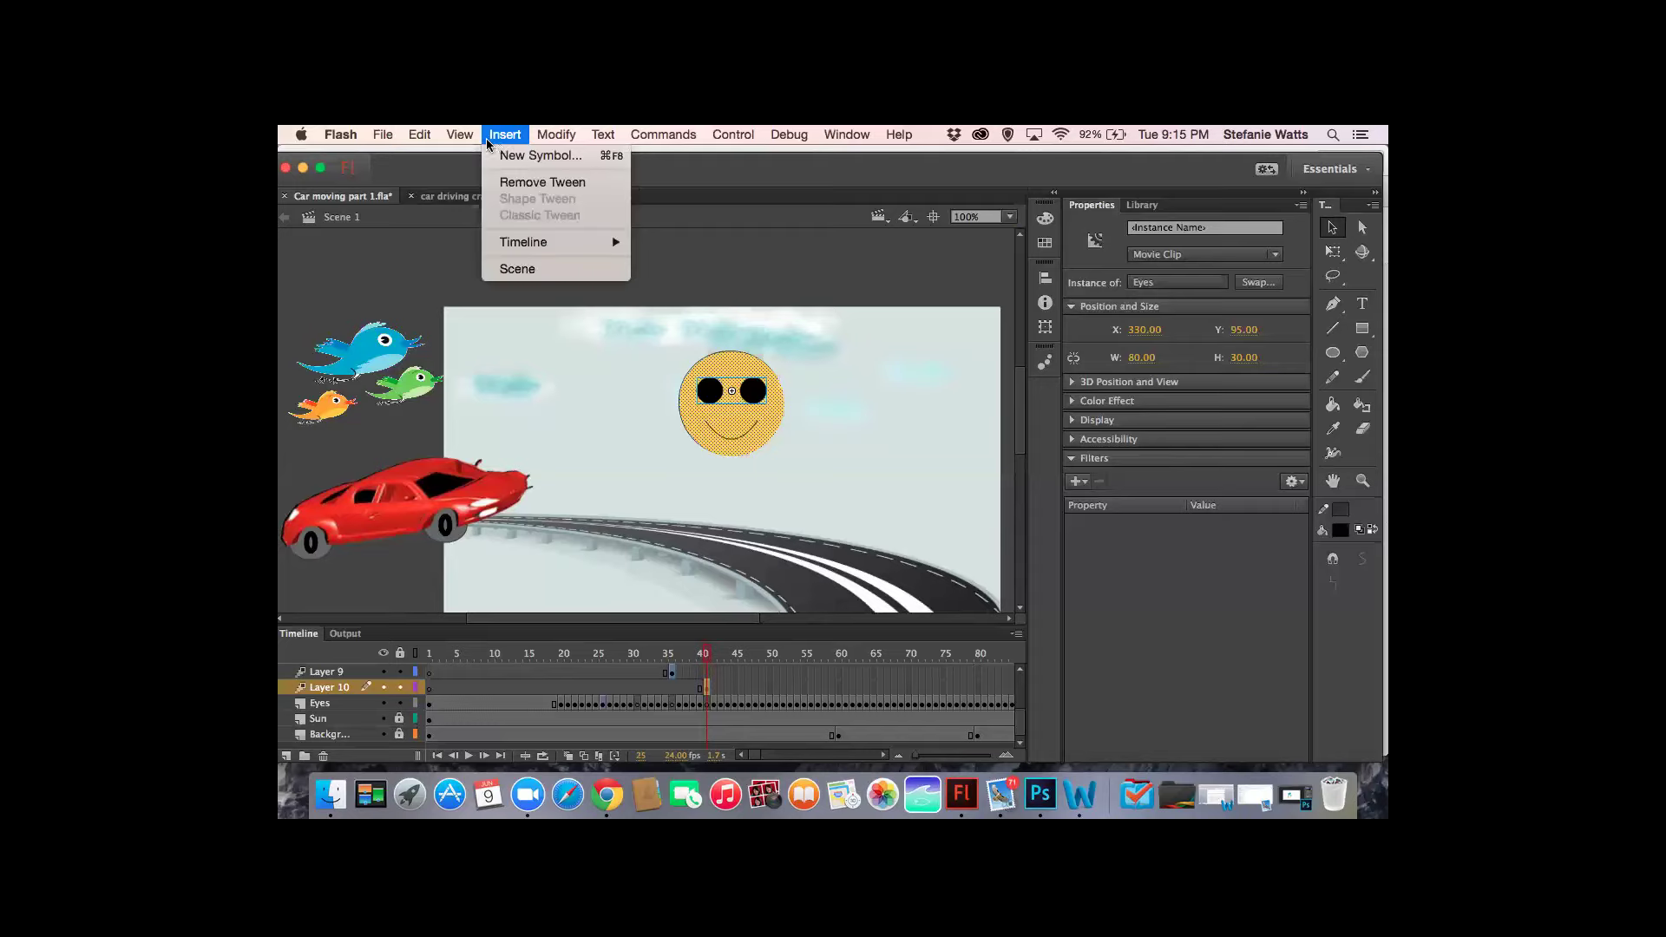
left_click(514, 270)
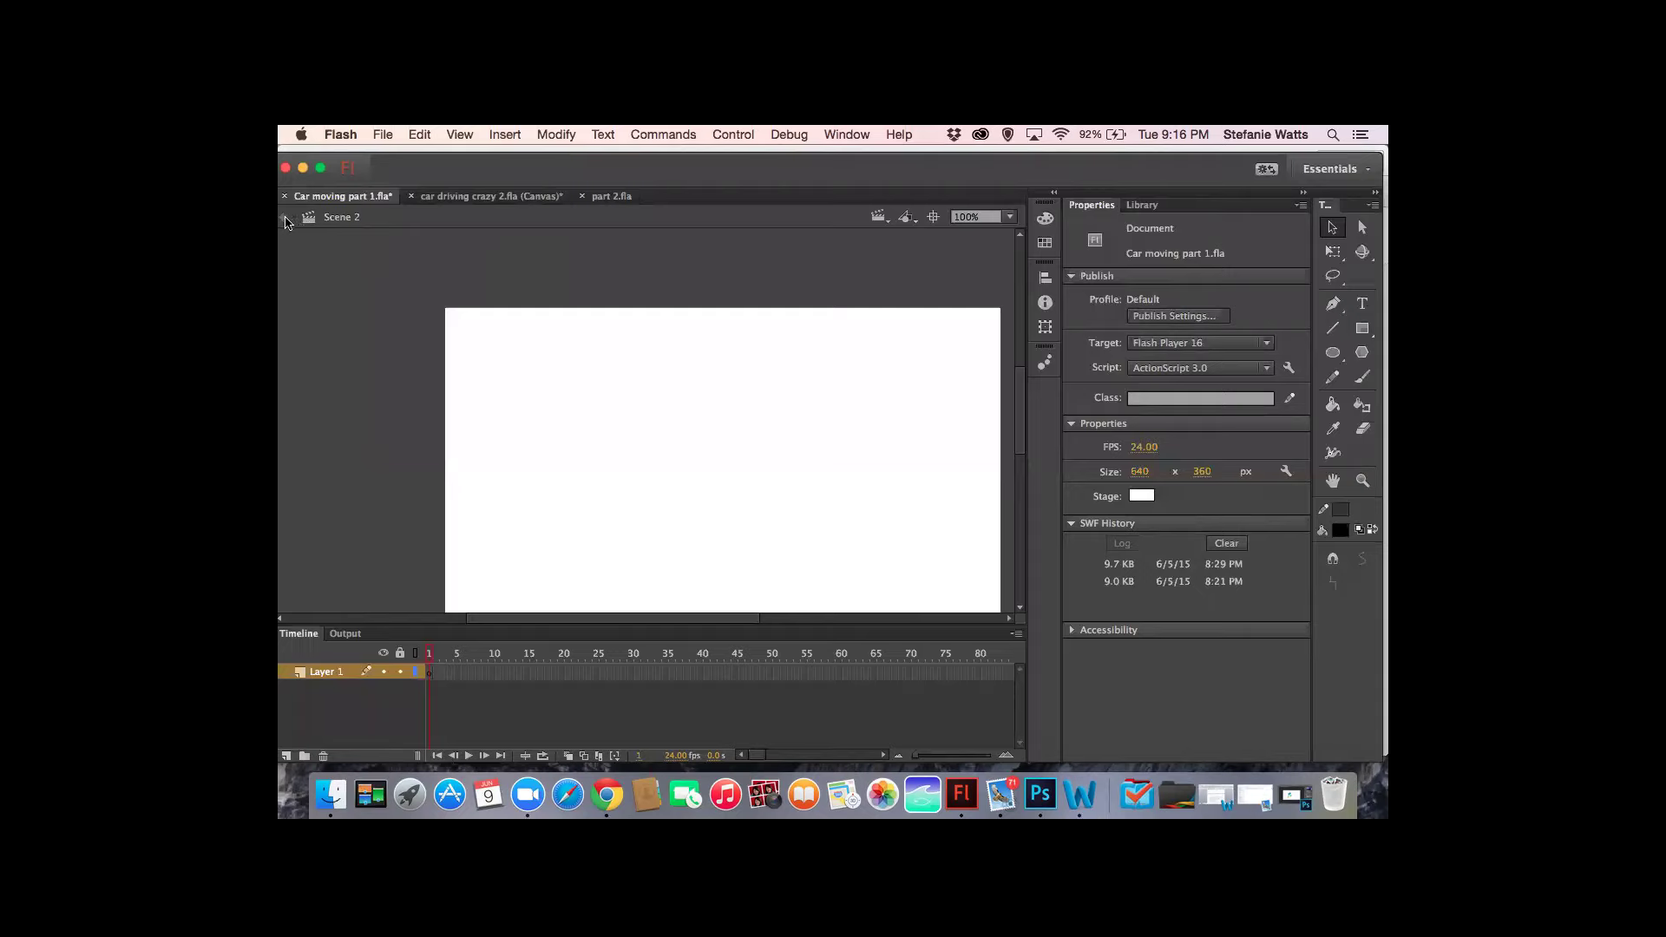
- Switch Car moving part 1.fla to Scene 1 and back to the empty Scene 2
scroll(316, 251, "left", 5)
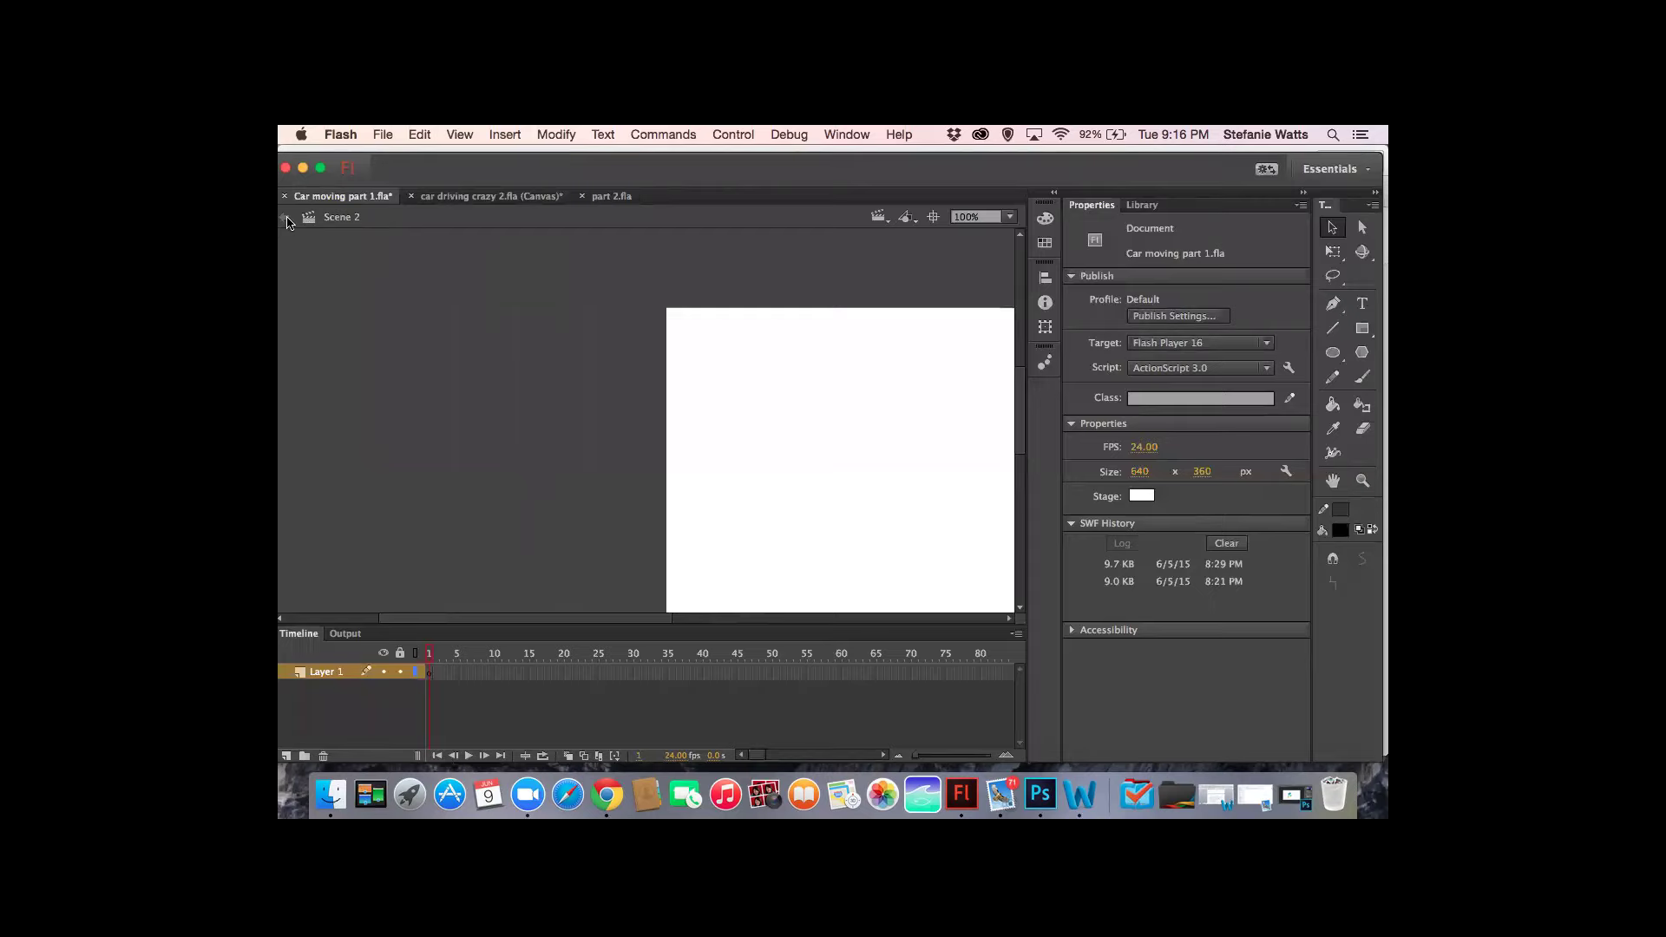
scroll(420, 260, "right", 5)
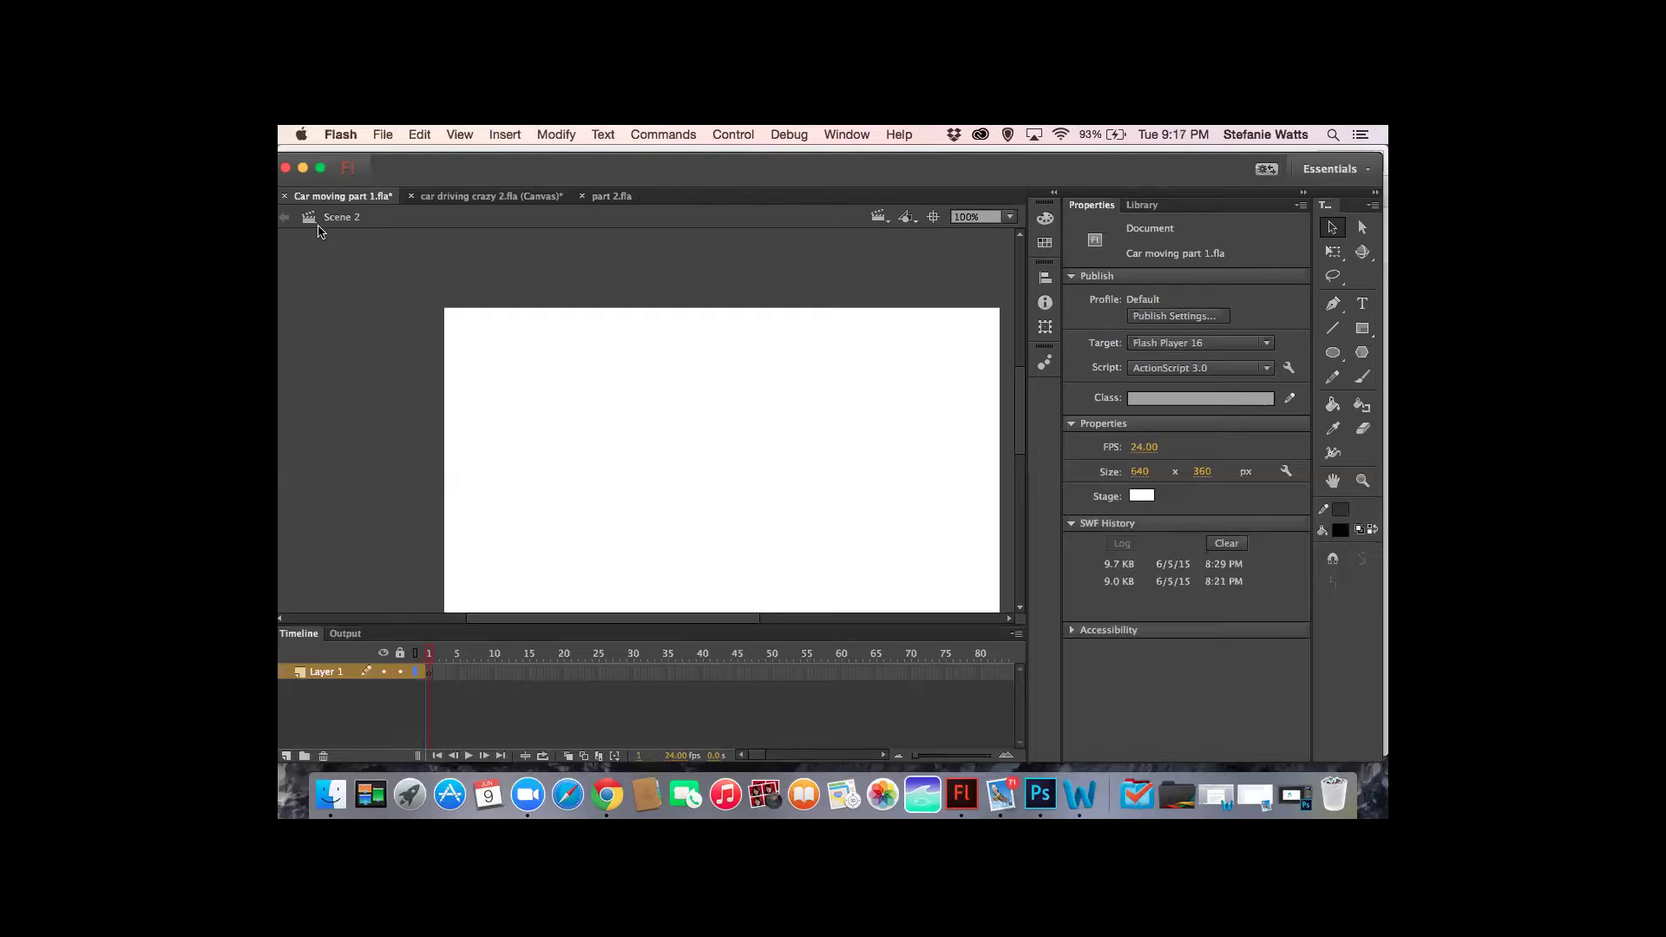
left_click(884, 224)
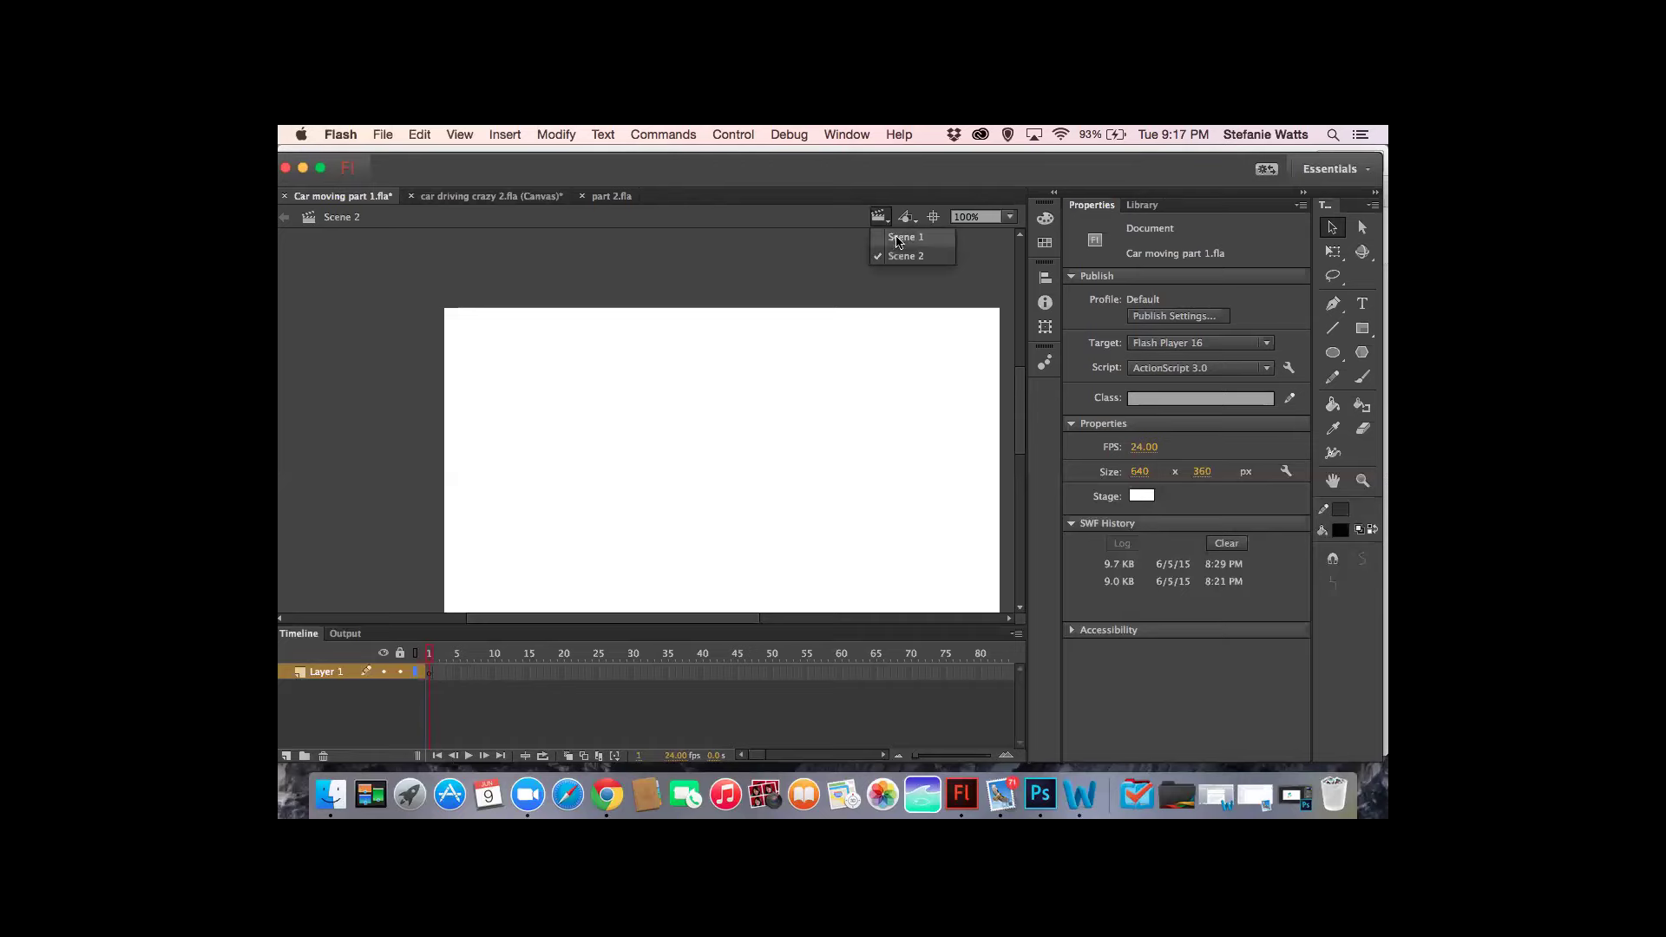
left_click(898, 238)
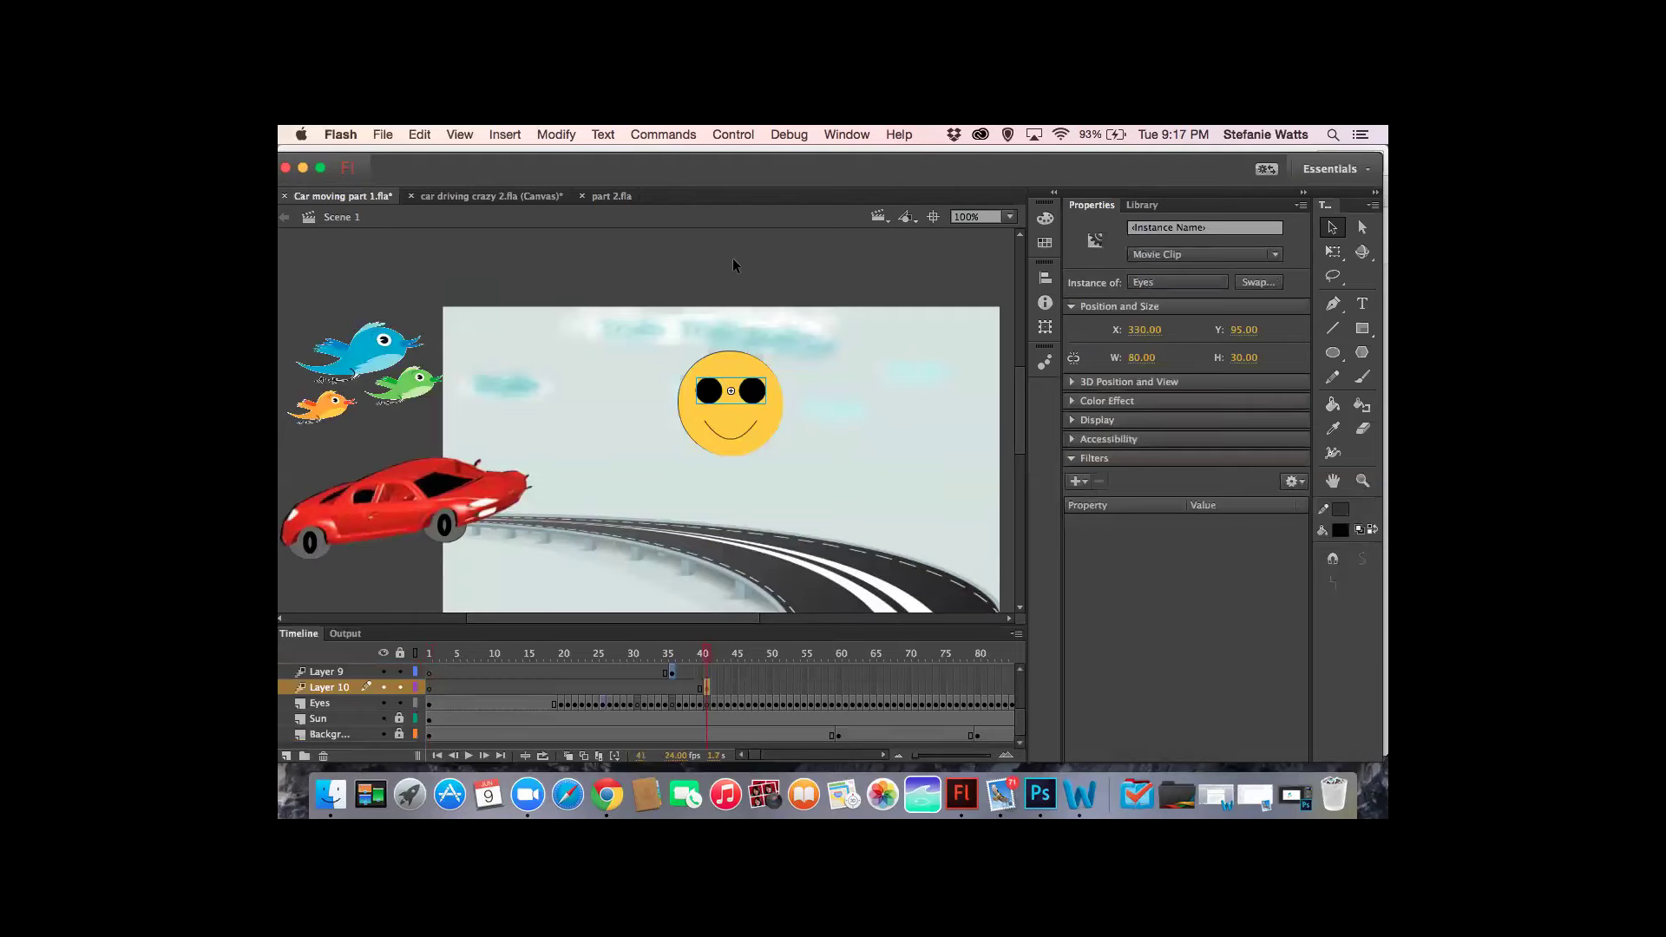
left_click(880, 216)
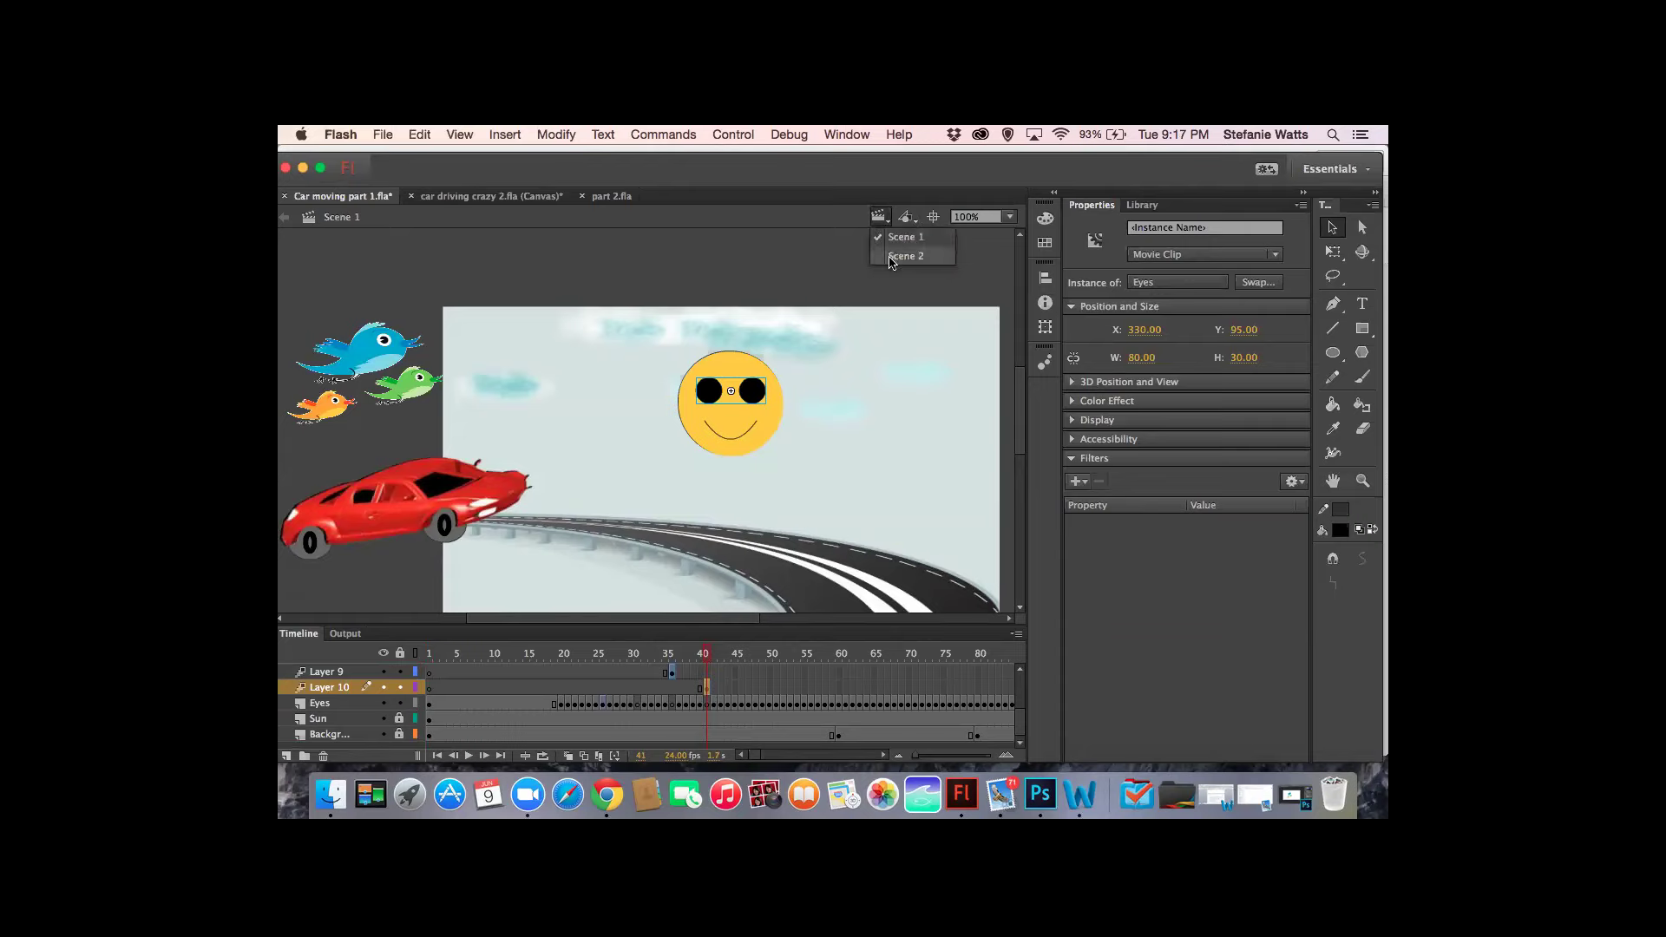
left_click(906, 256)
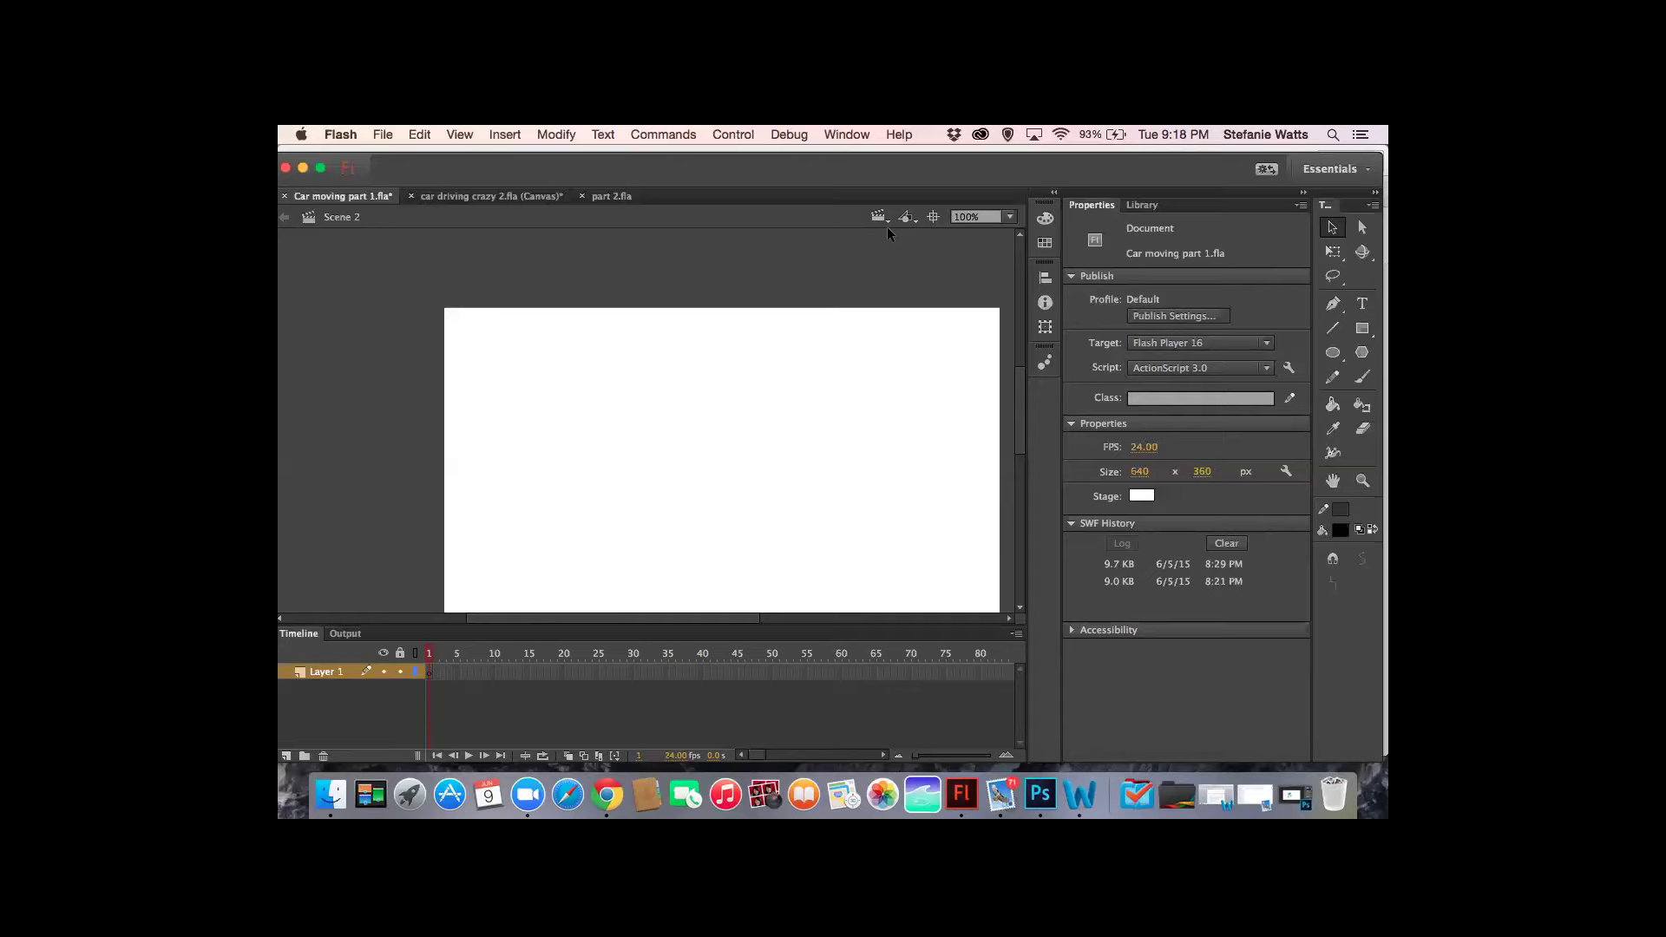
- Close car driving crazy 2.fla and save its changes
left_click(483, 197)
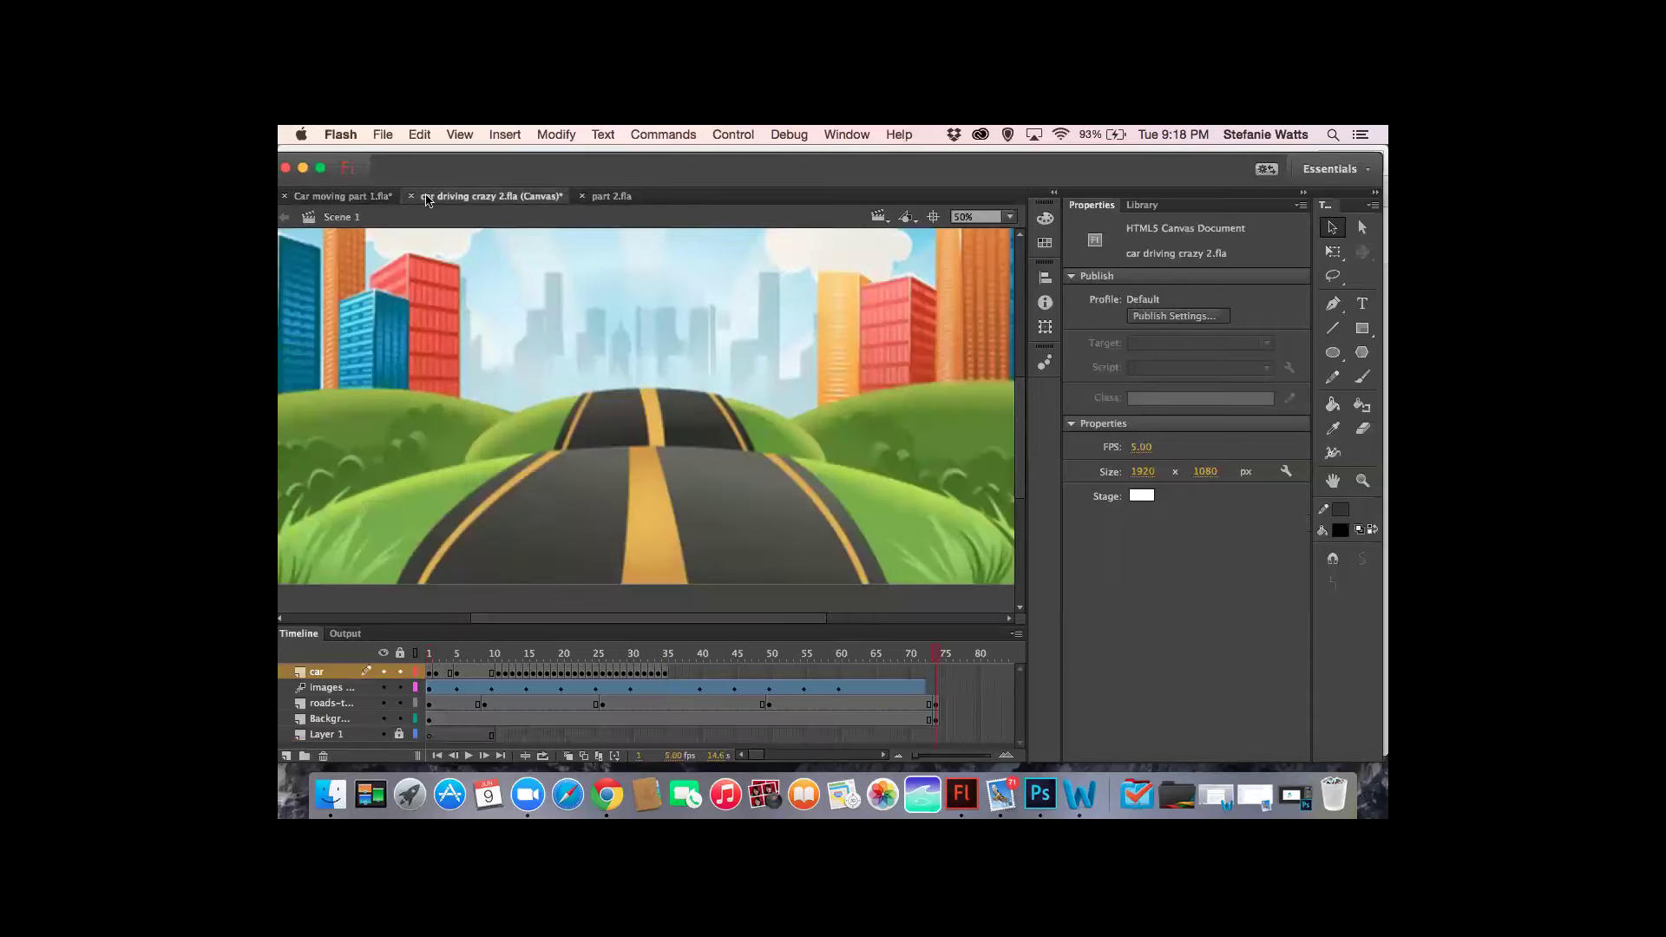
left_click(413, 195)
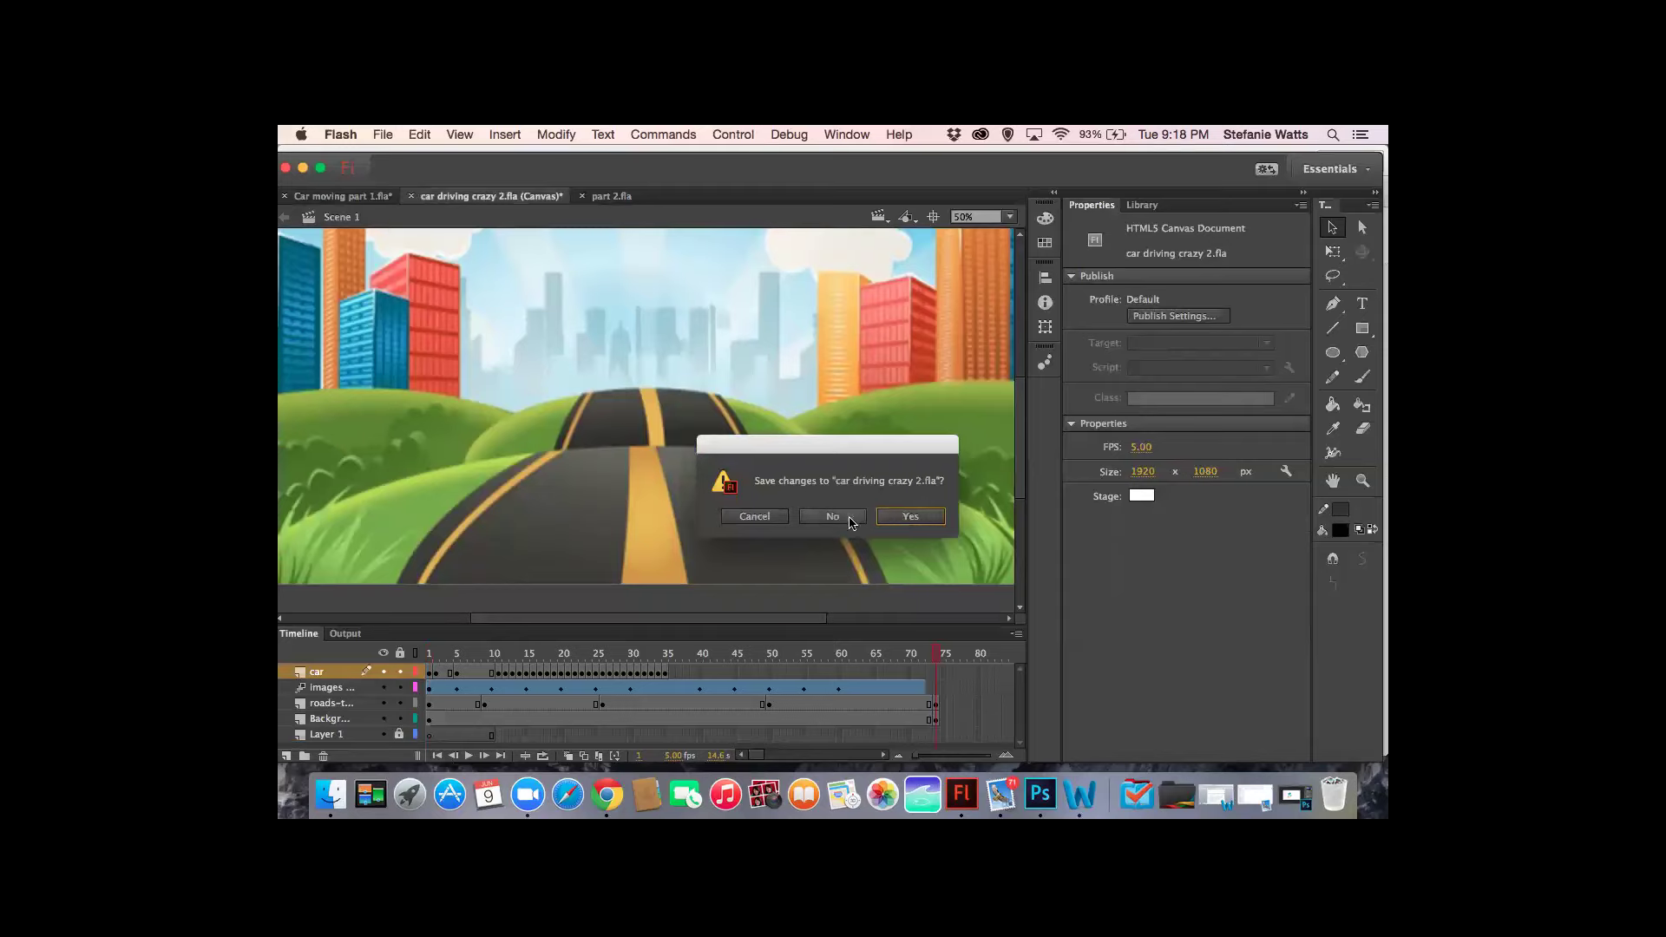
left_click(886, 519)
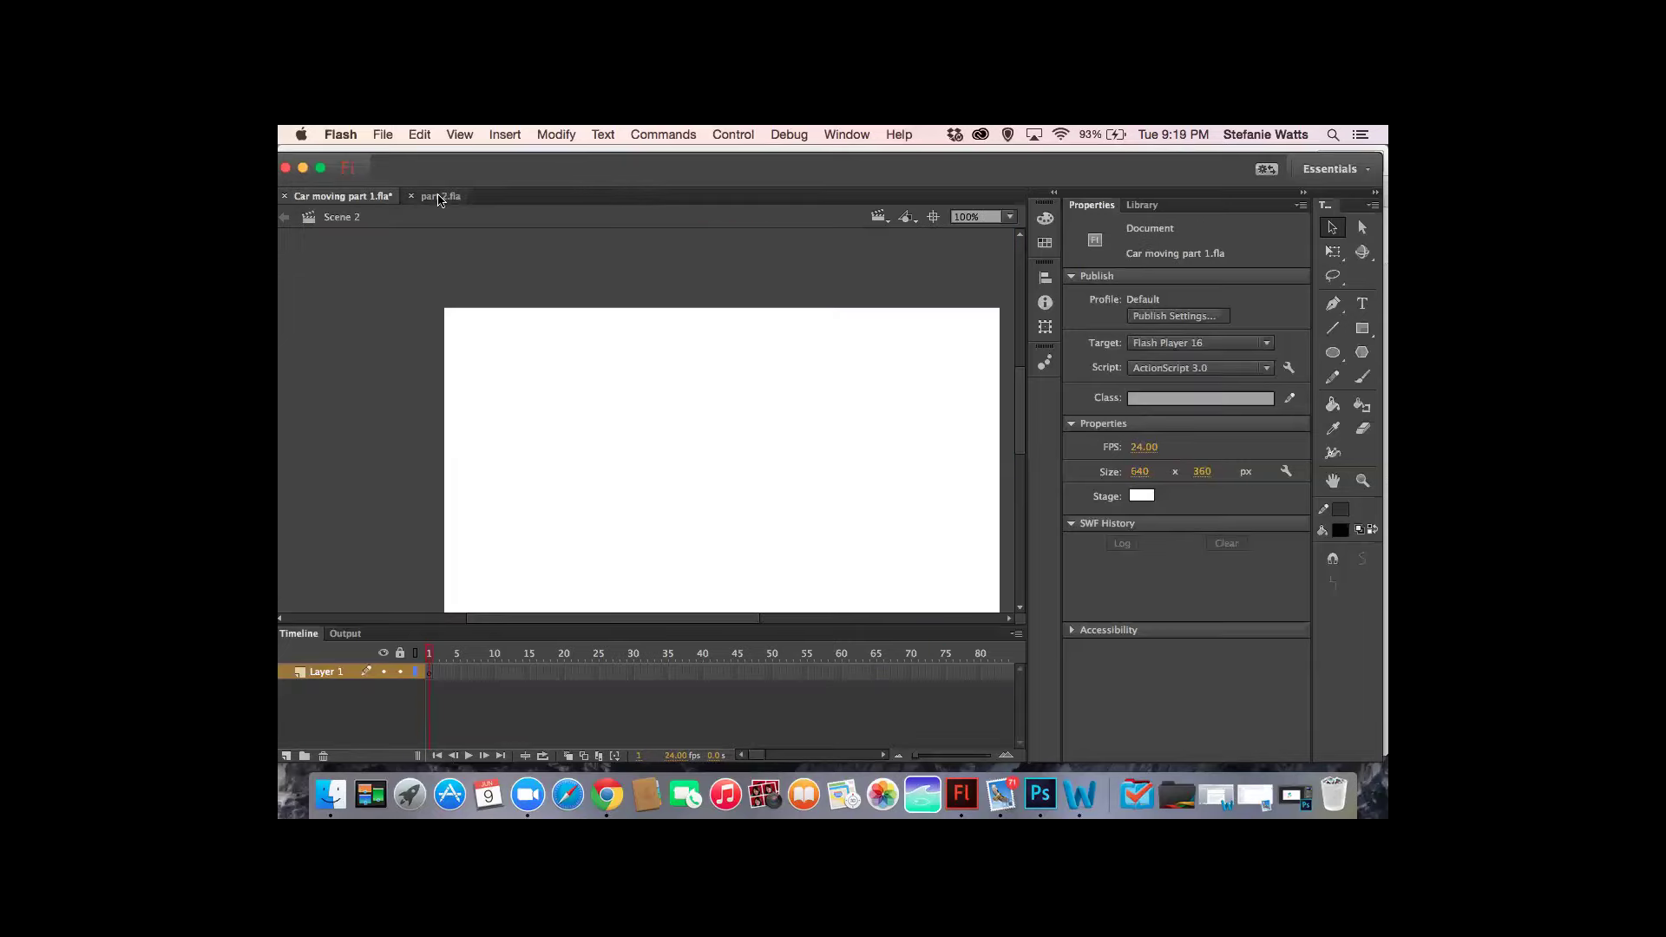
- Try to select all frames of Layer 1 and Layer 2 in part 2.fla for copying
left_click(440, 197)
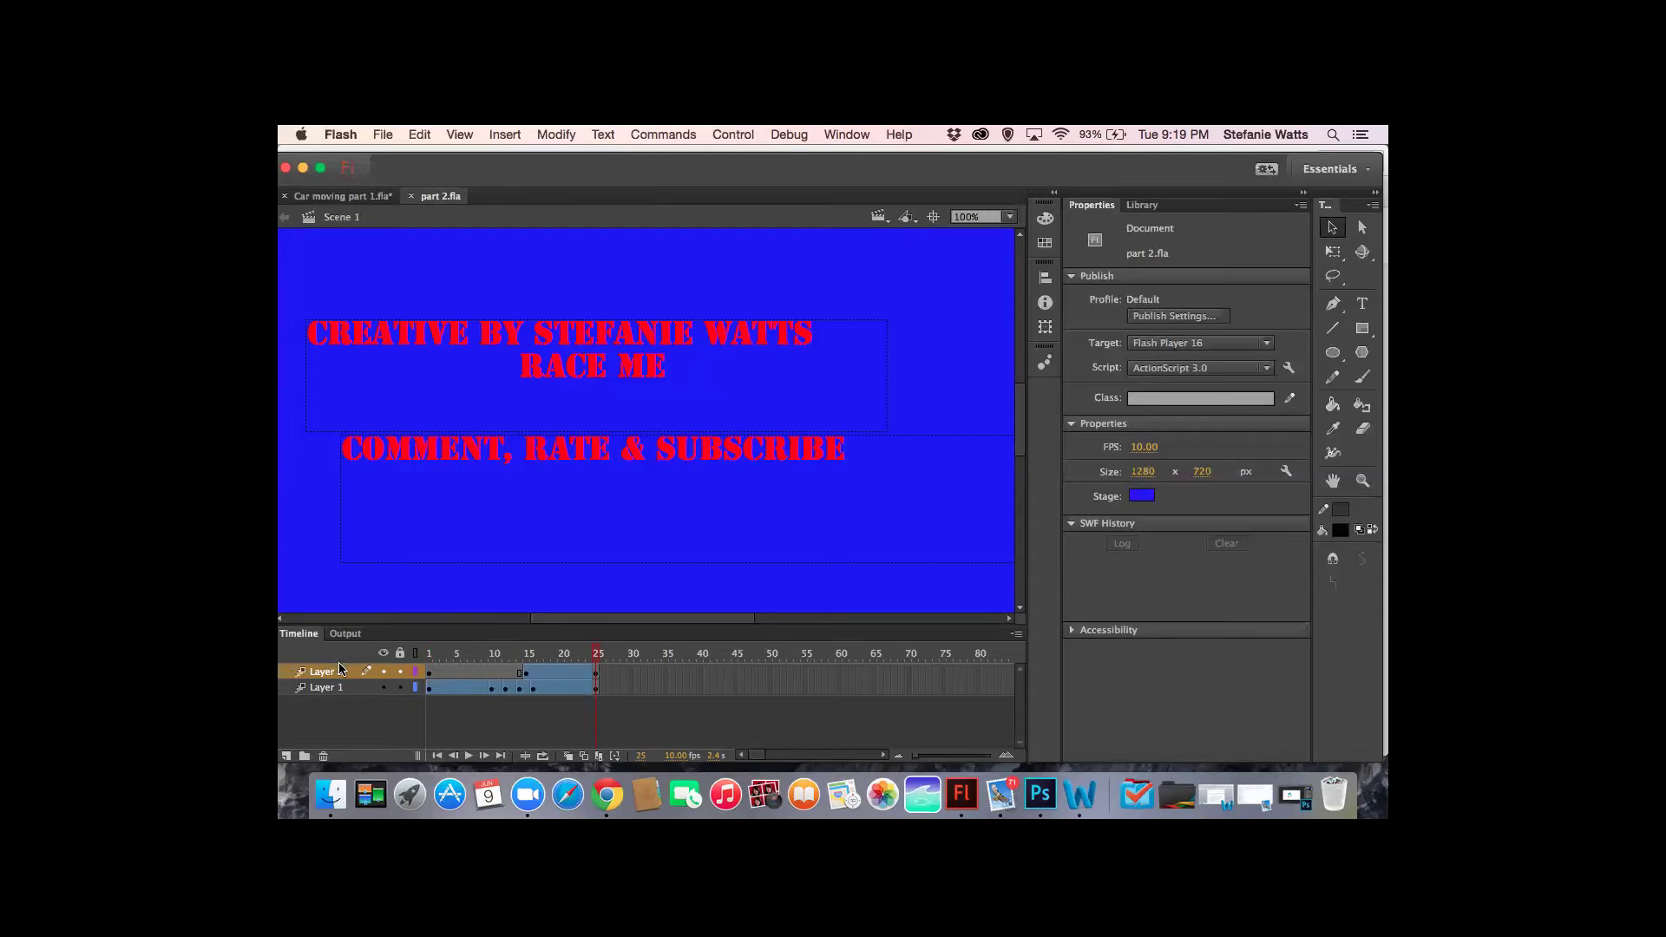
mouse_move(282, 685)
left_mouse_down()
mouse_move(404, 687)
mouse_move(428, 707)
left_mouse_up()
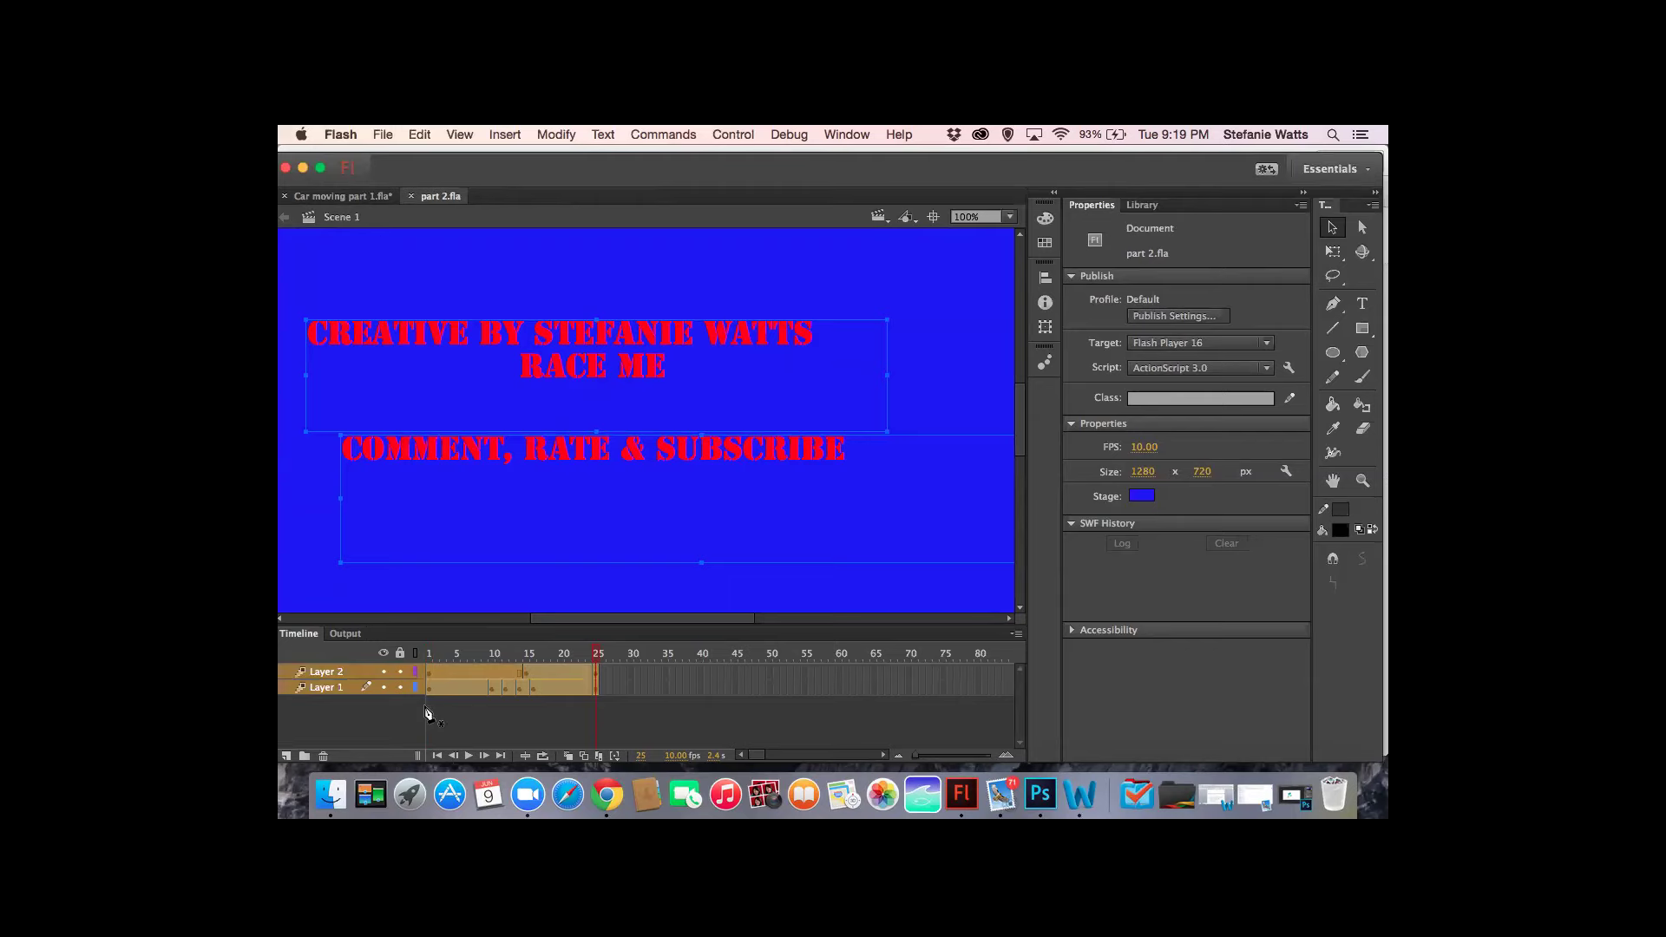
left_click_drag(425, 714, 426, 706)
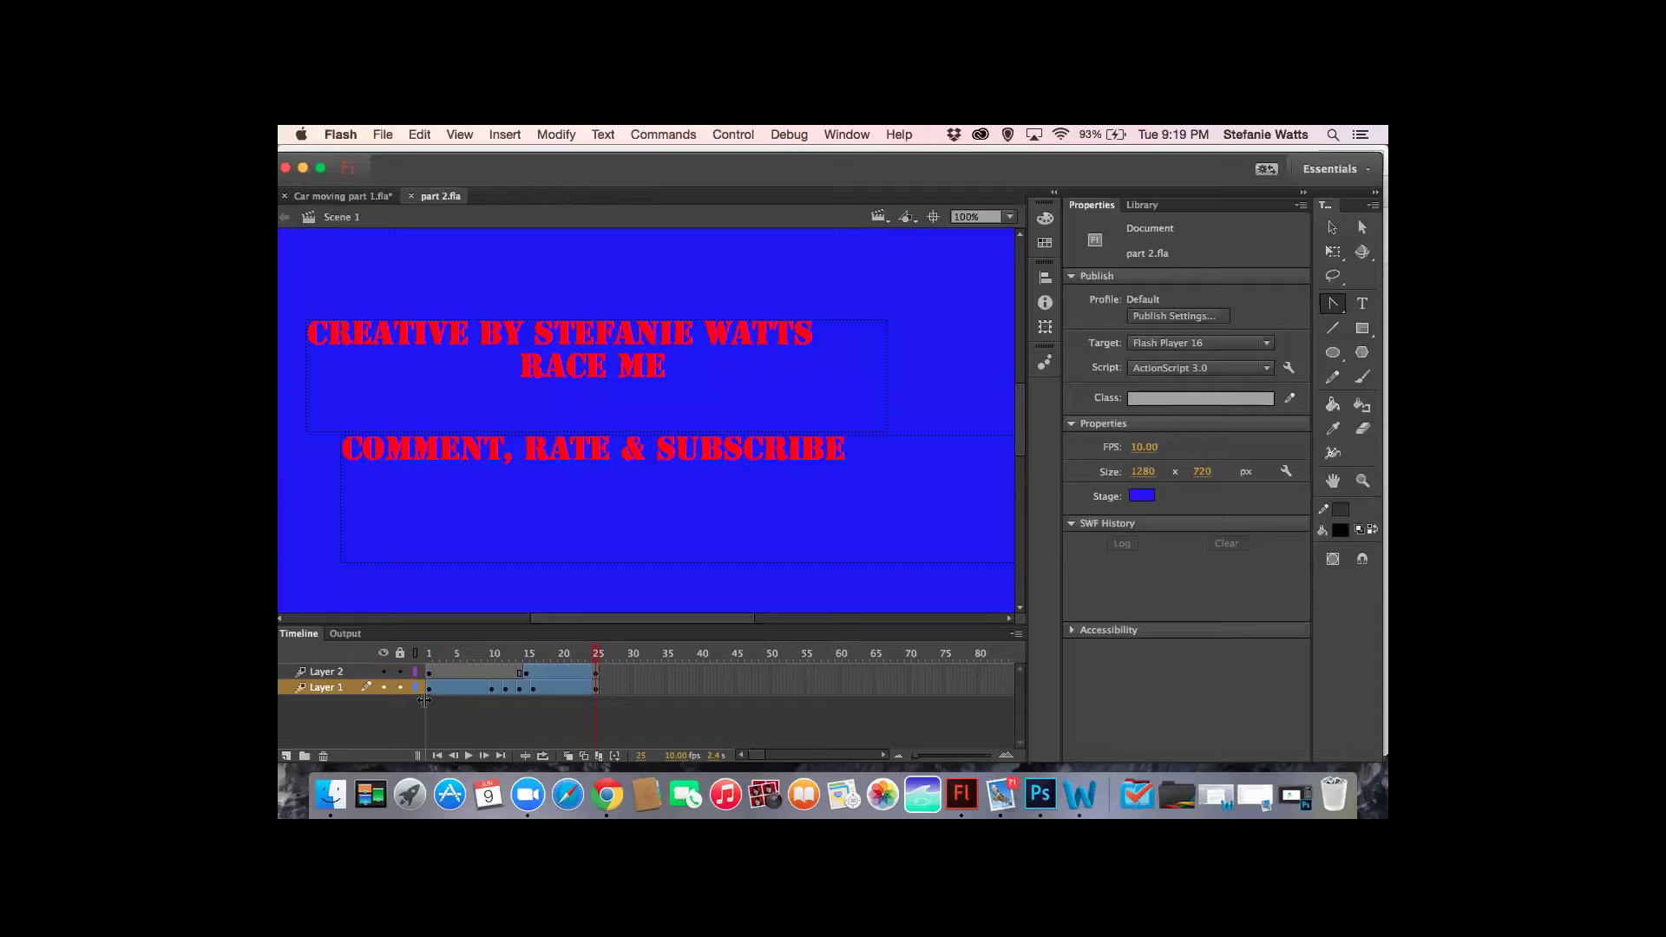
- Paste the clipboard contents into frame 1 of Layer 1 in Scene 2 of Car moving part 1.fla
left_click(344, 197)
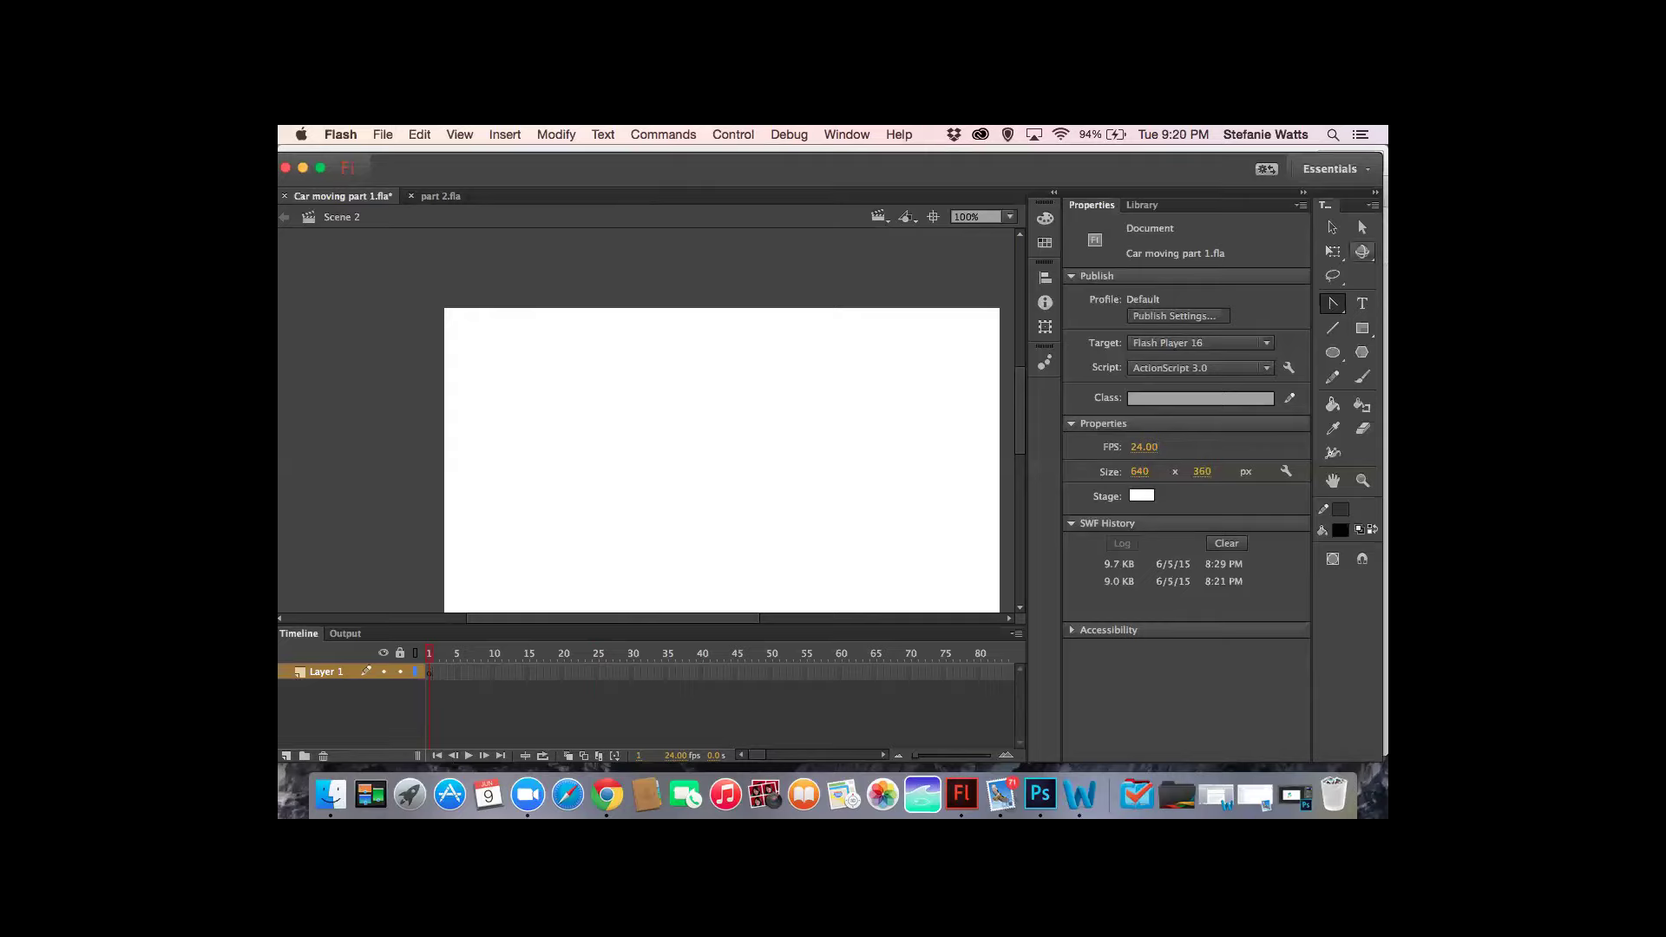
left_click(1335, 228)
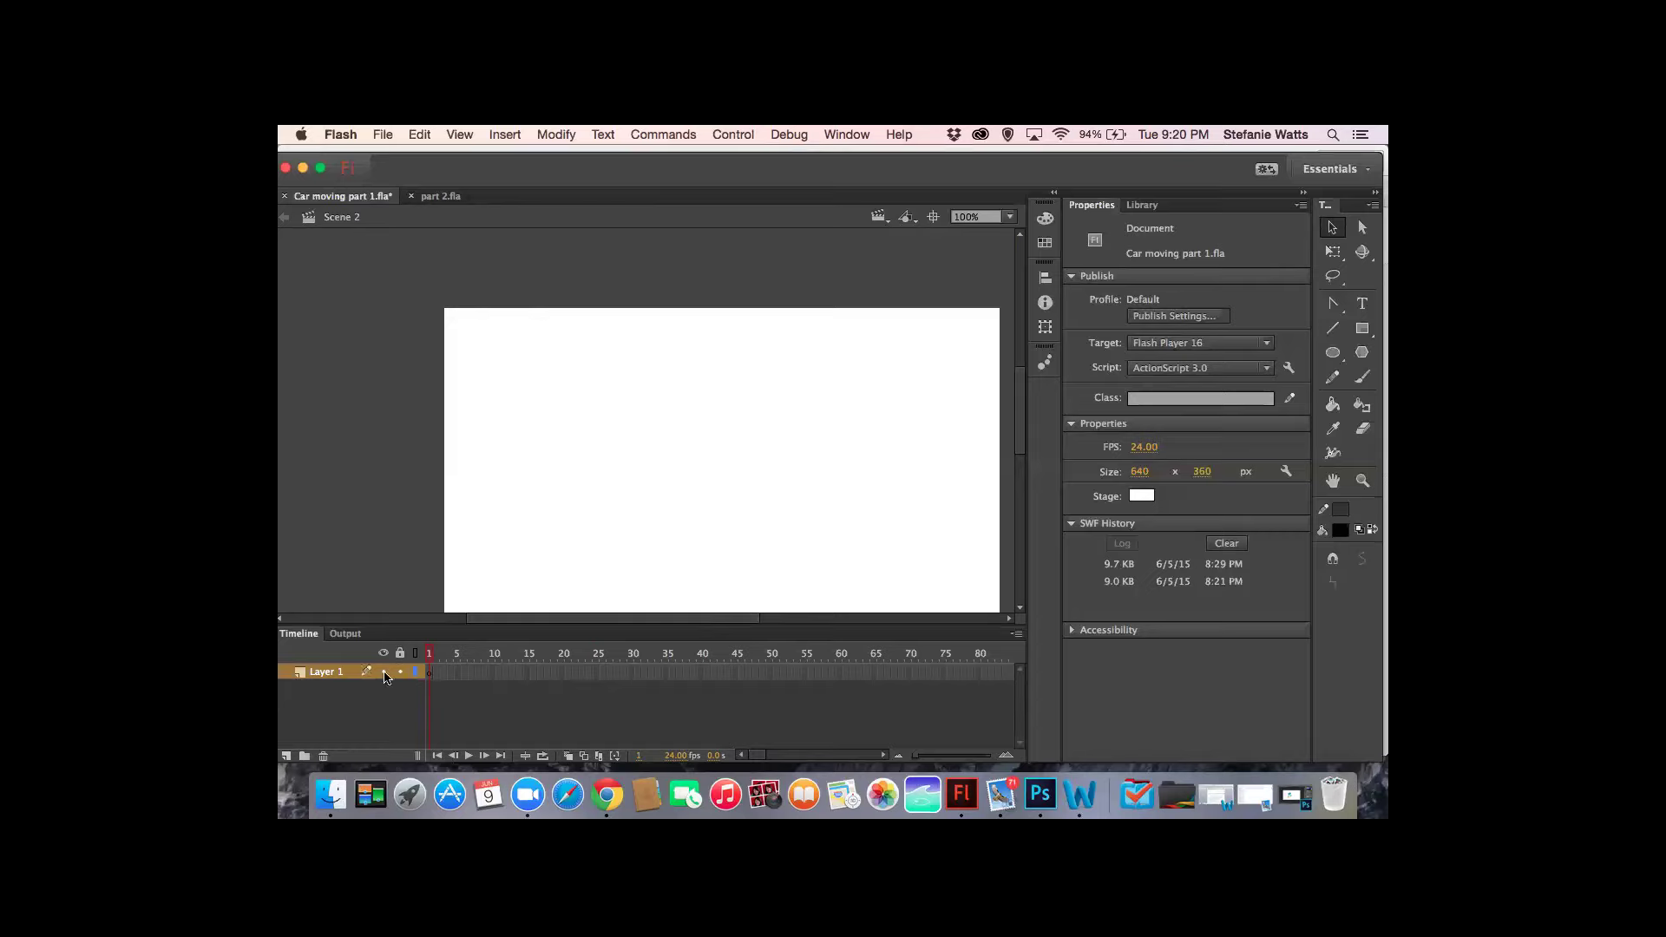
left_click(356, 675)
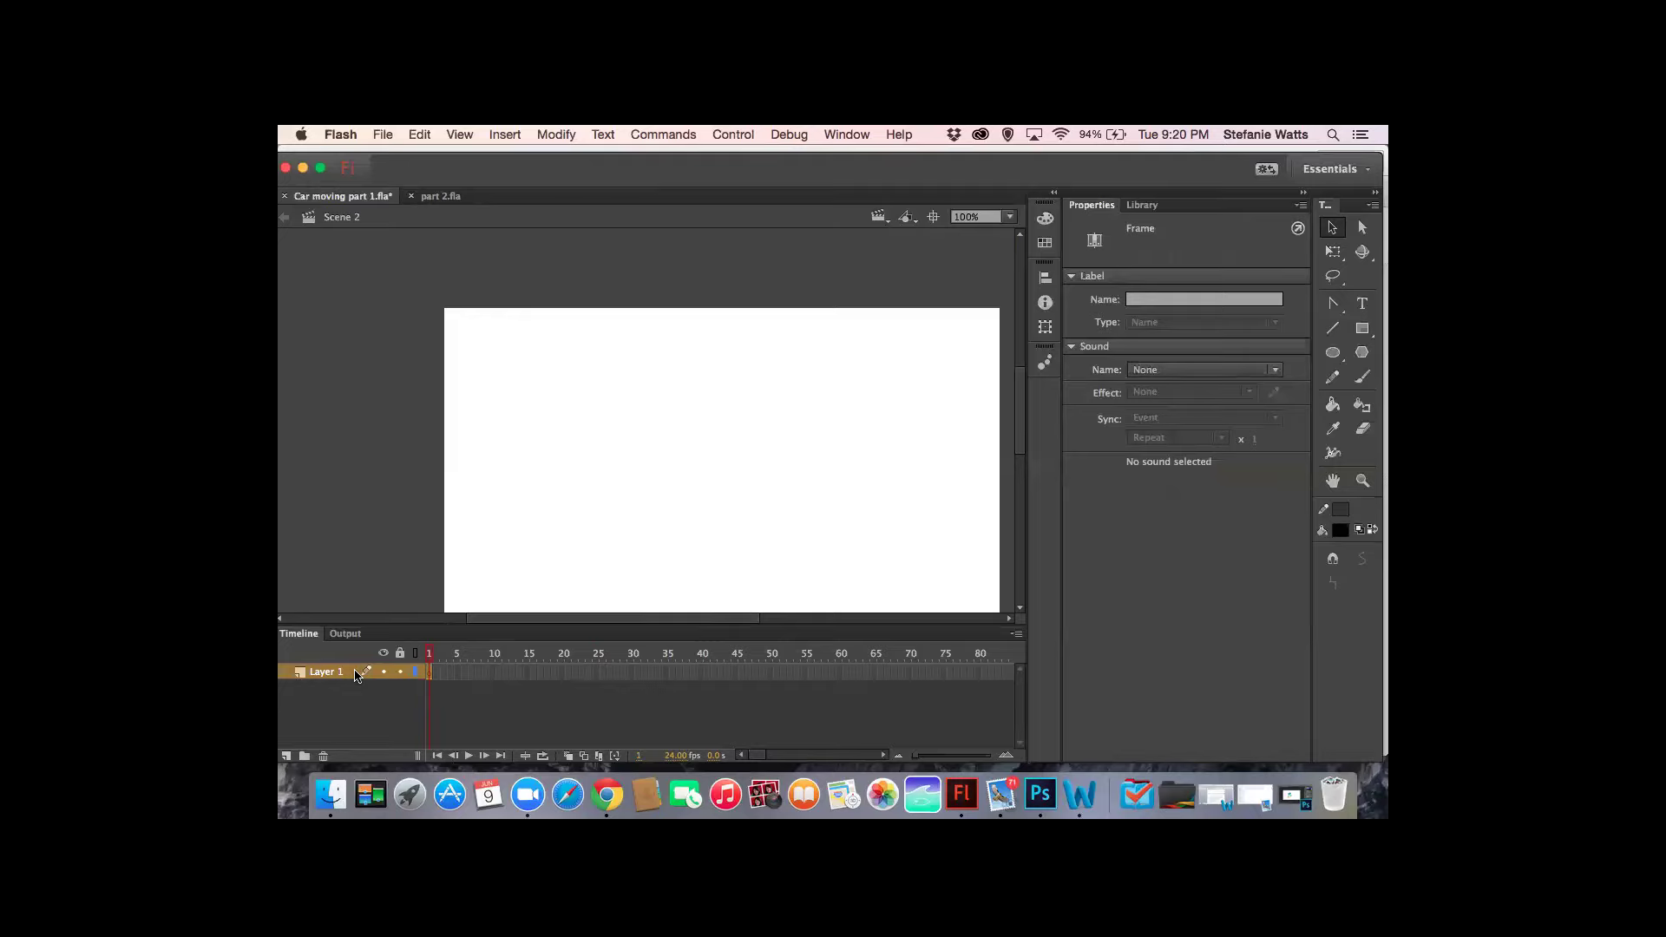
key("super+v")
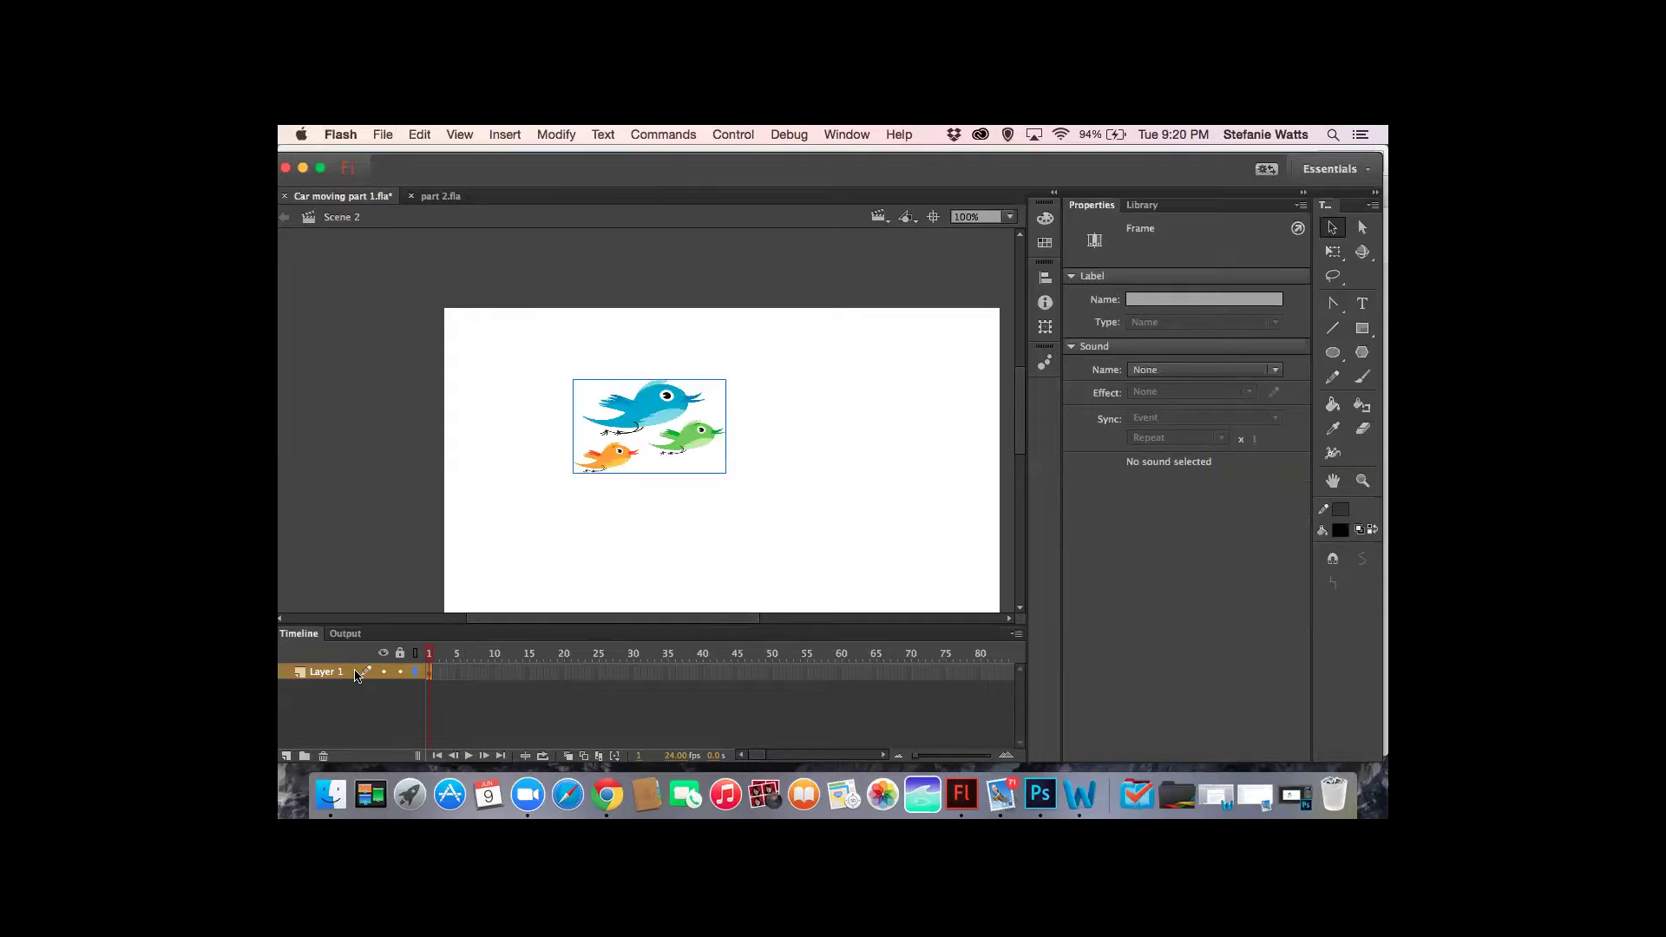
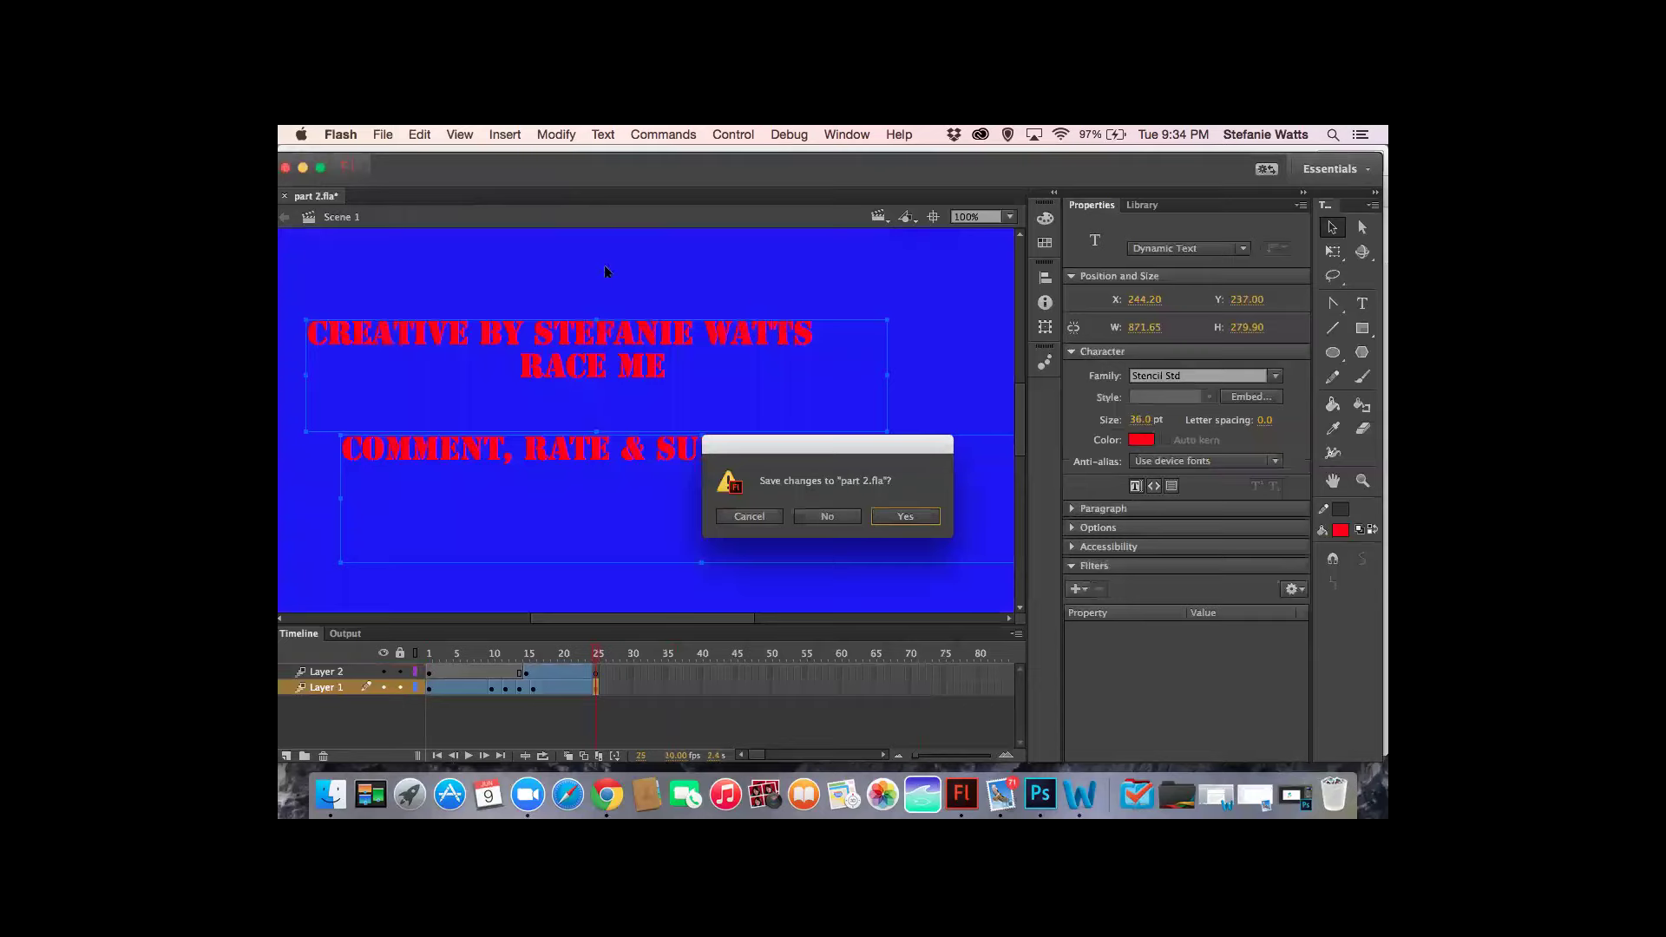
- Cancel closing part 2.fla and look through the list of recent files without opening any
left_click(750, 516)
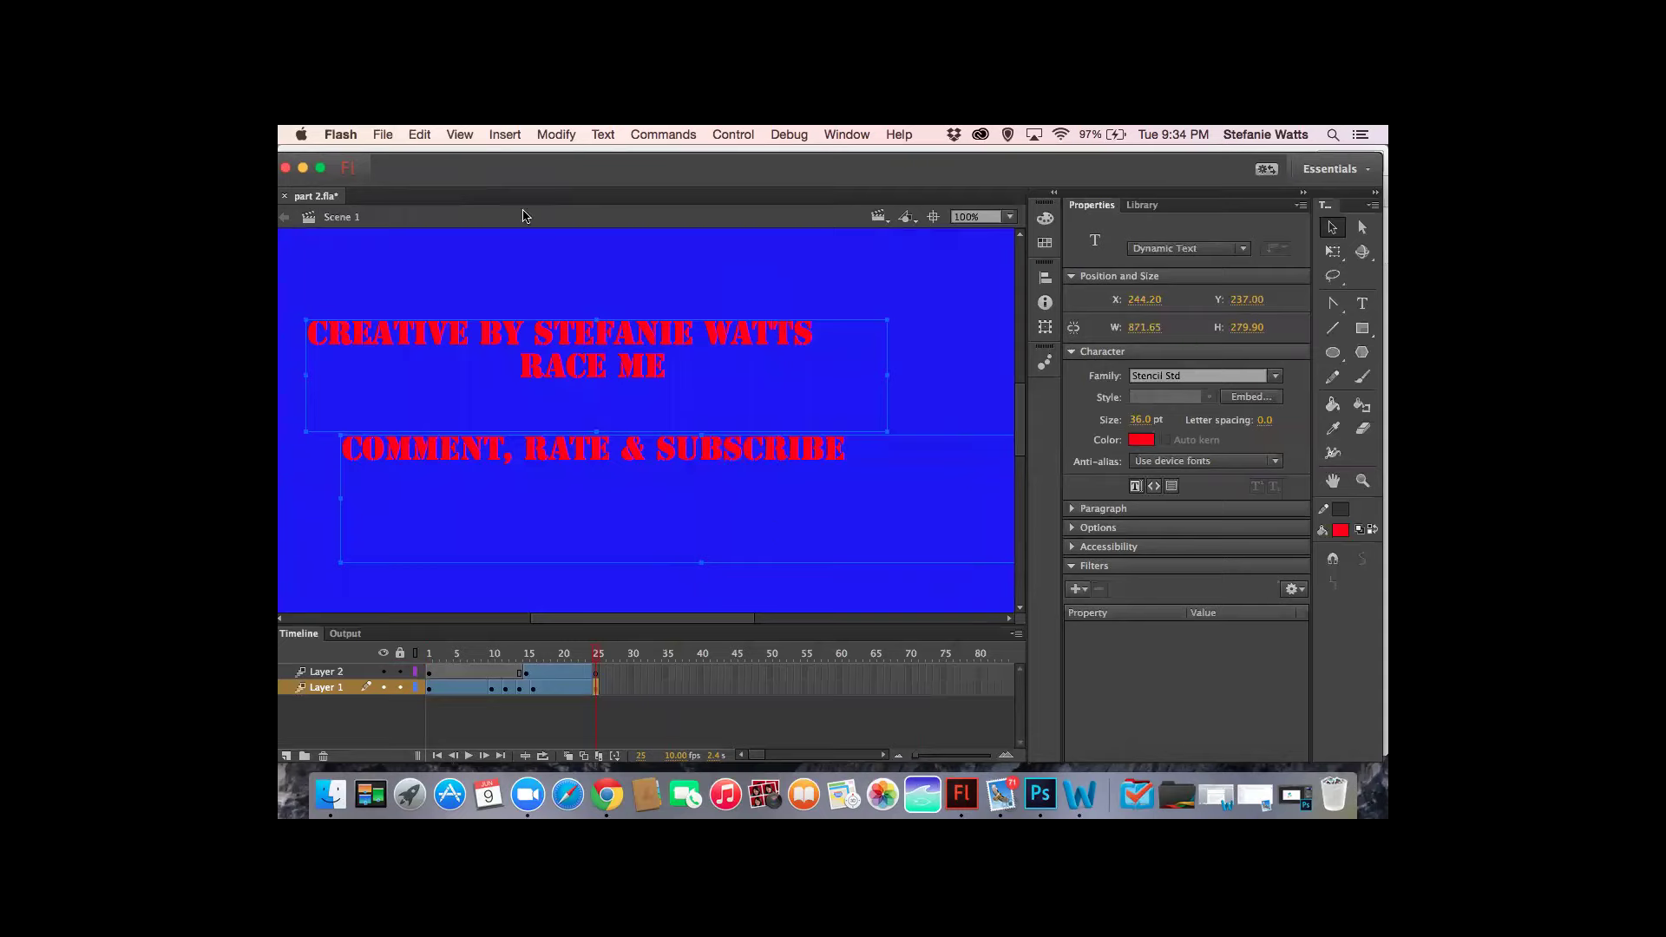
left_click(383, 134)
mouse_move(419, 208)
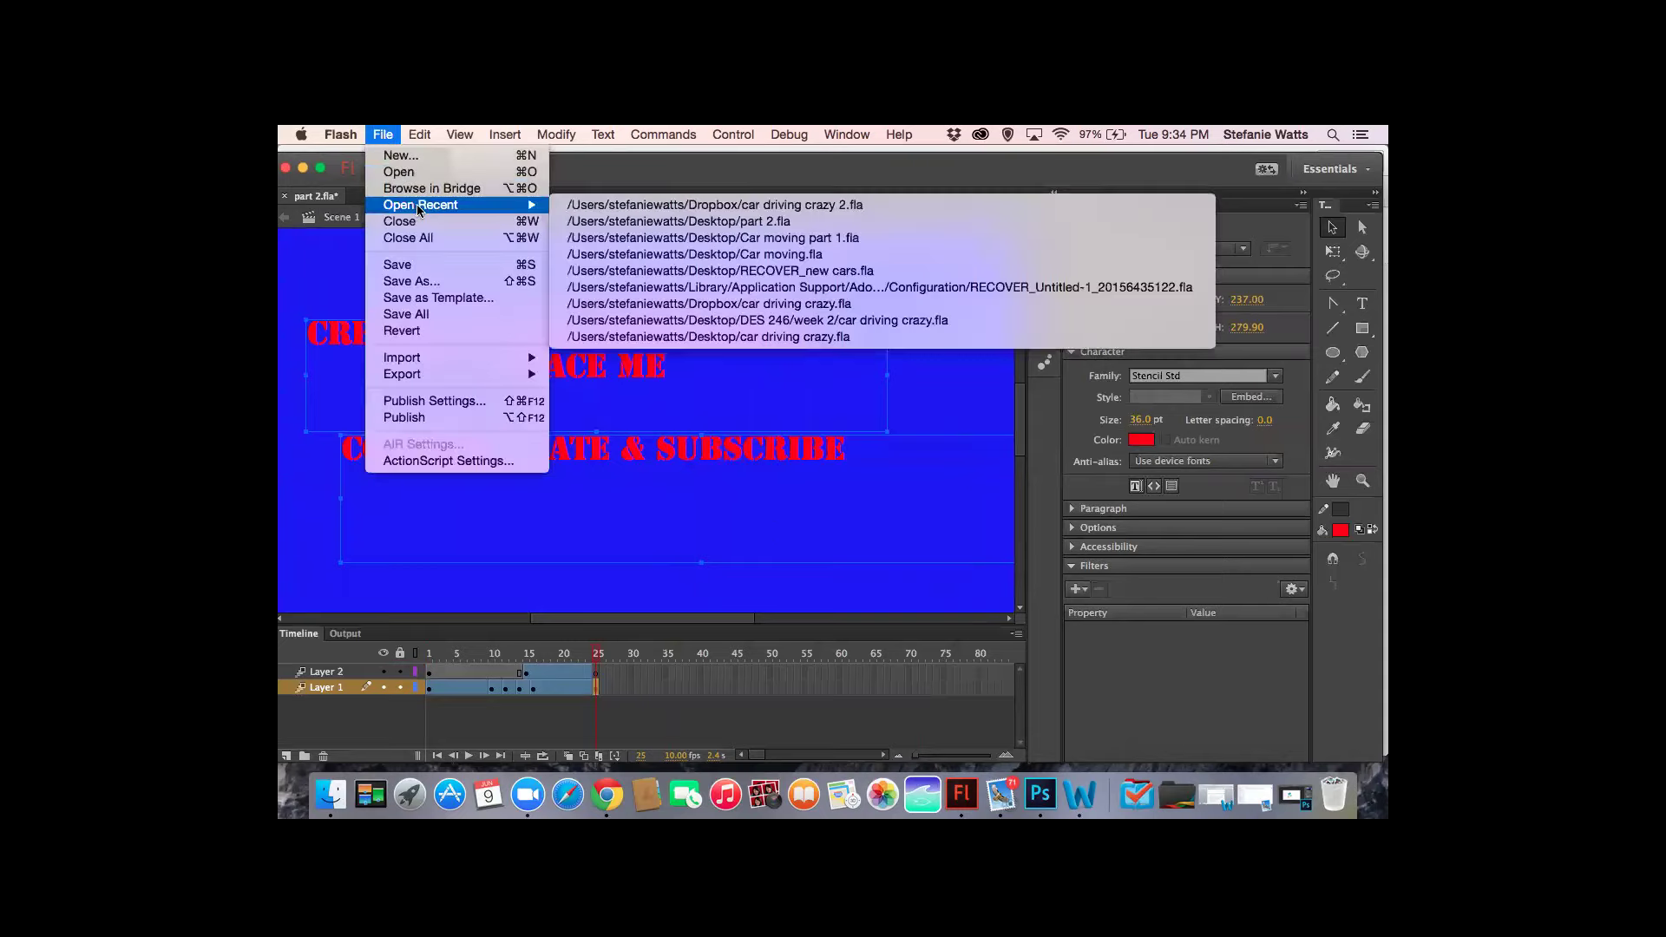
left_click(593, 168)
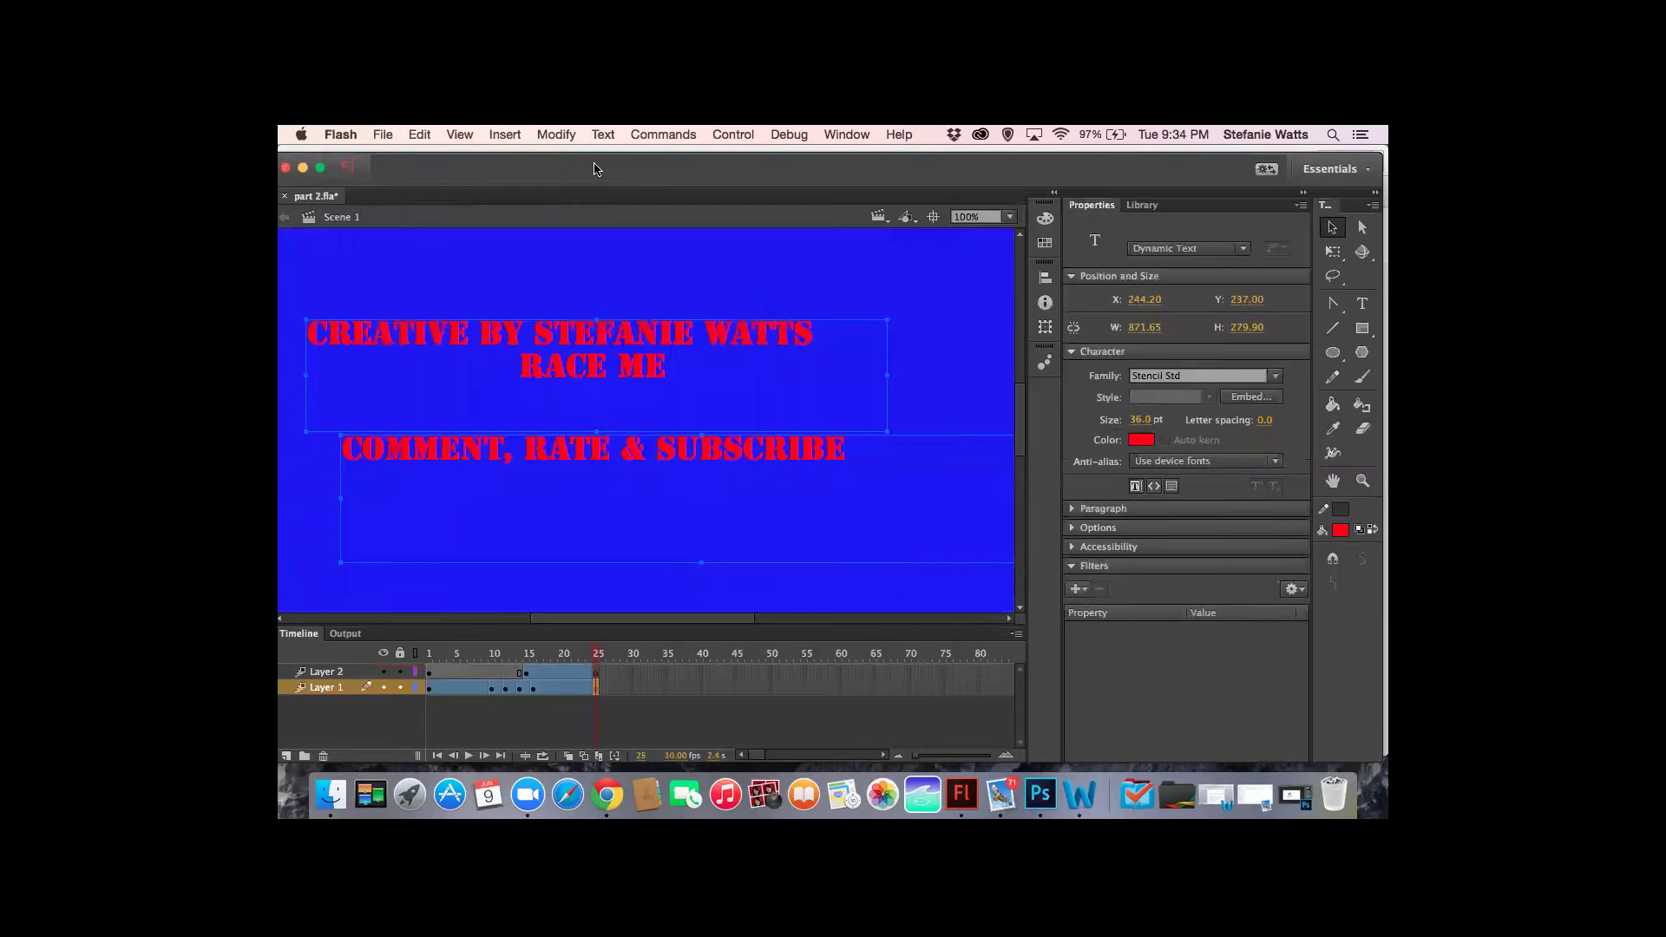
left_click(303, 168)
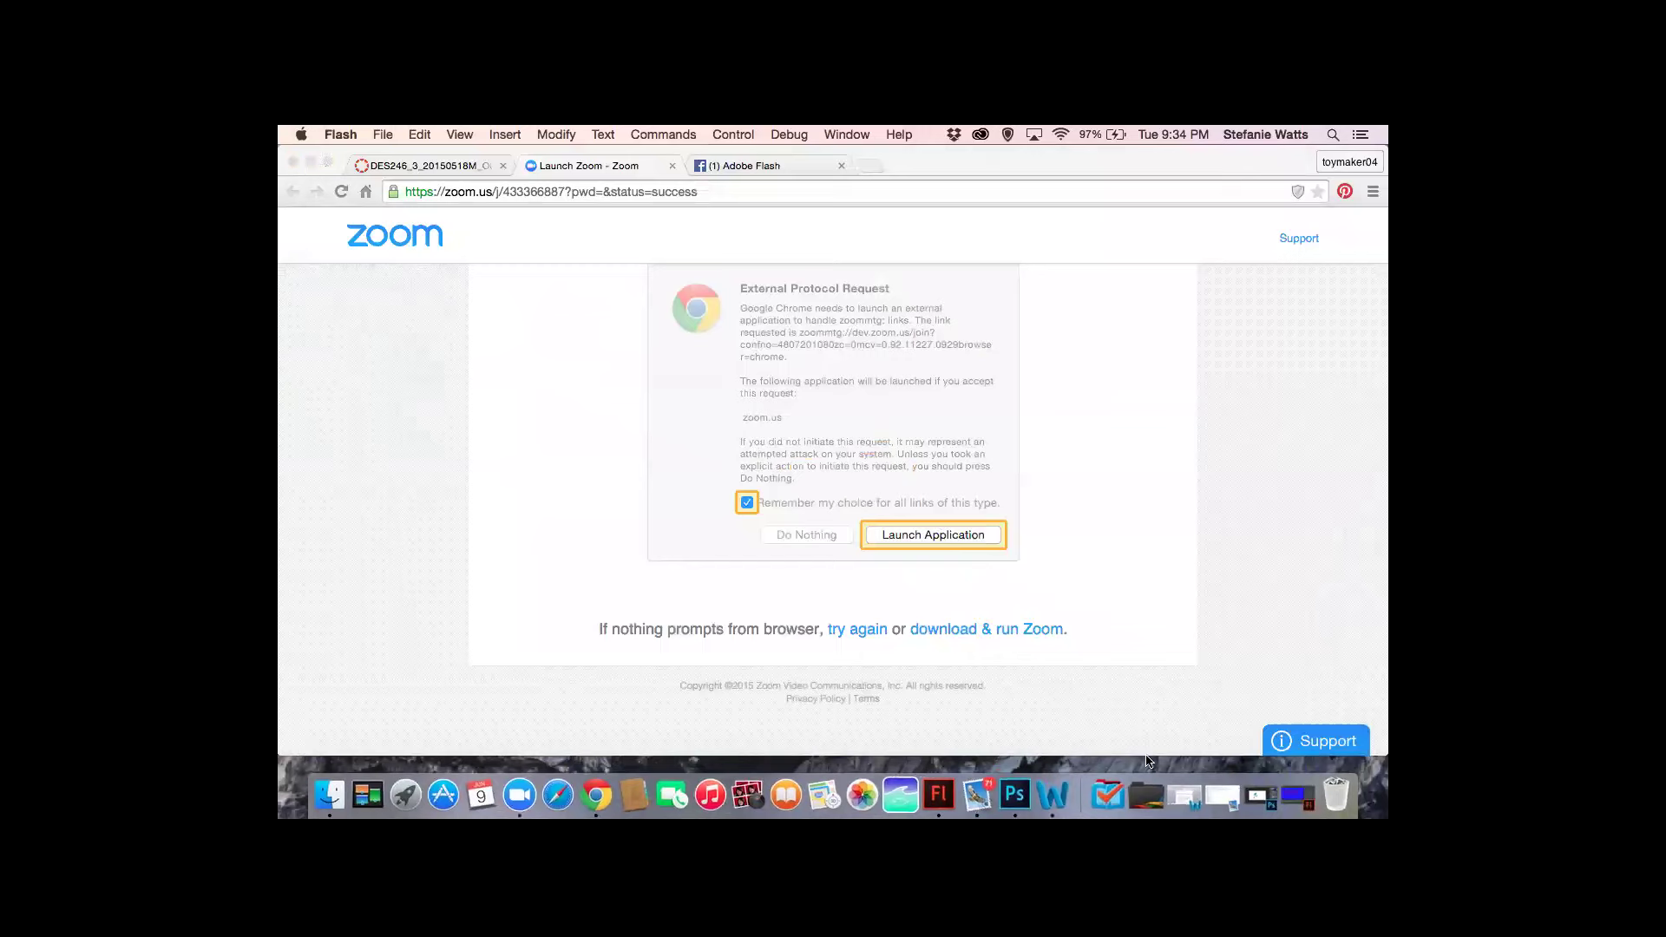
left_click(1292, 798)
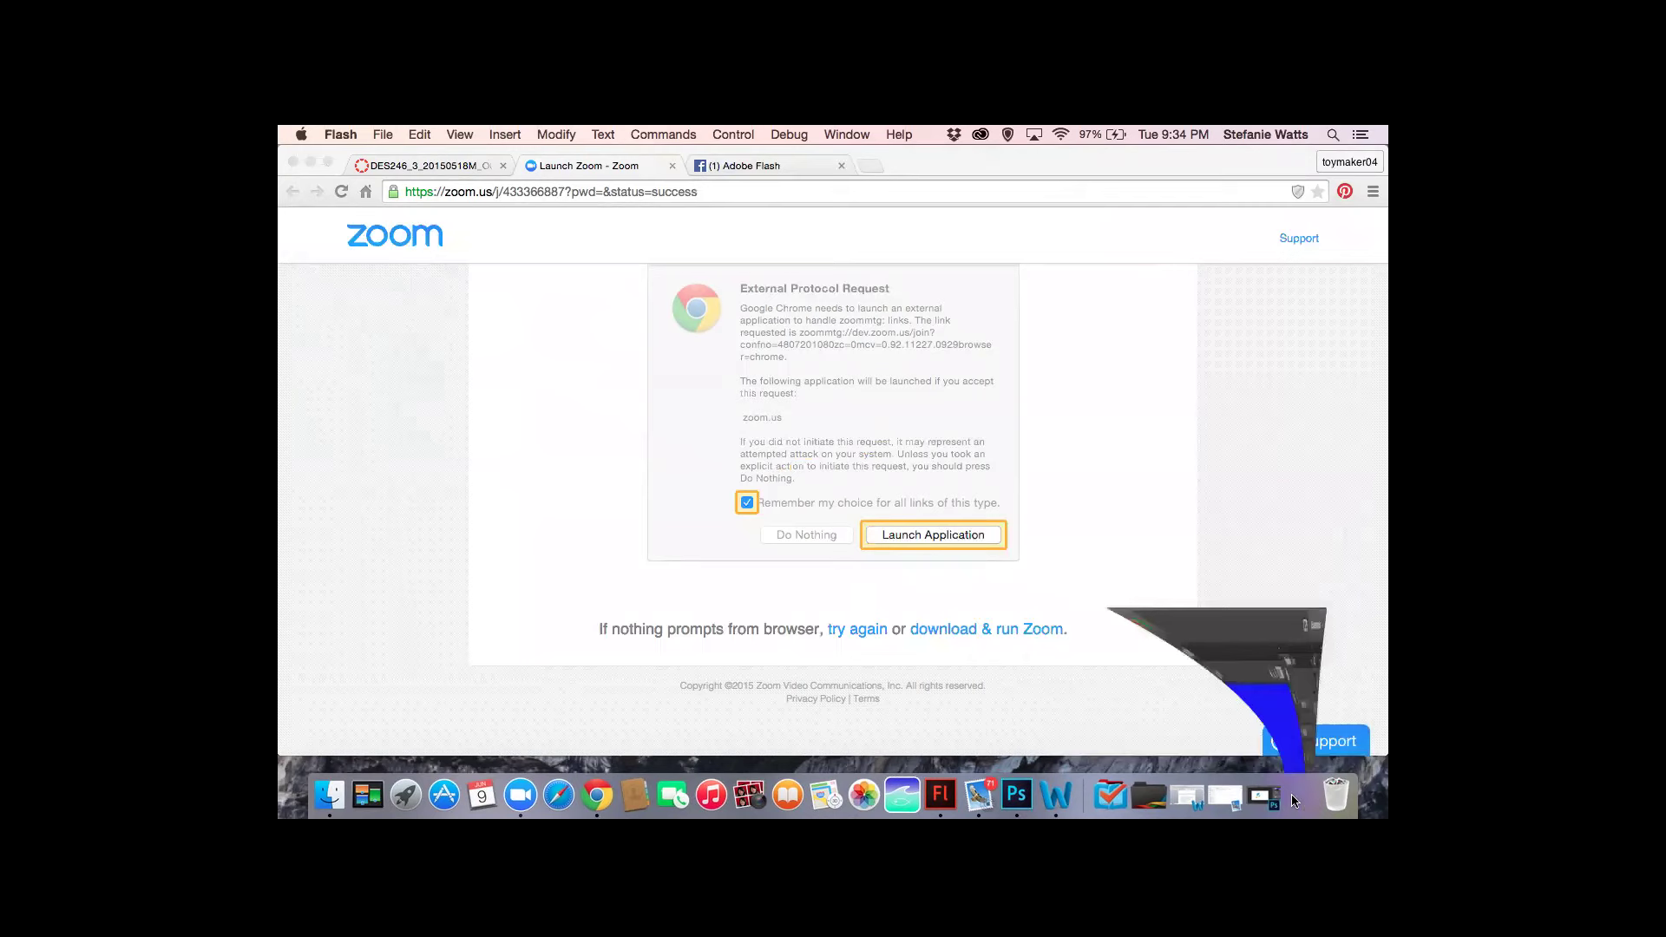
left_click(382, 134)
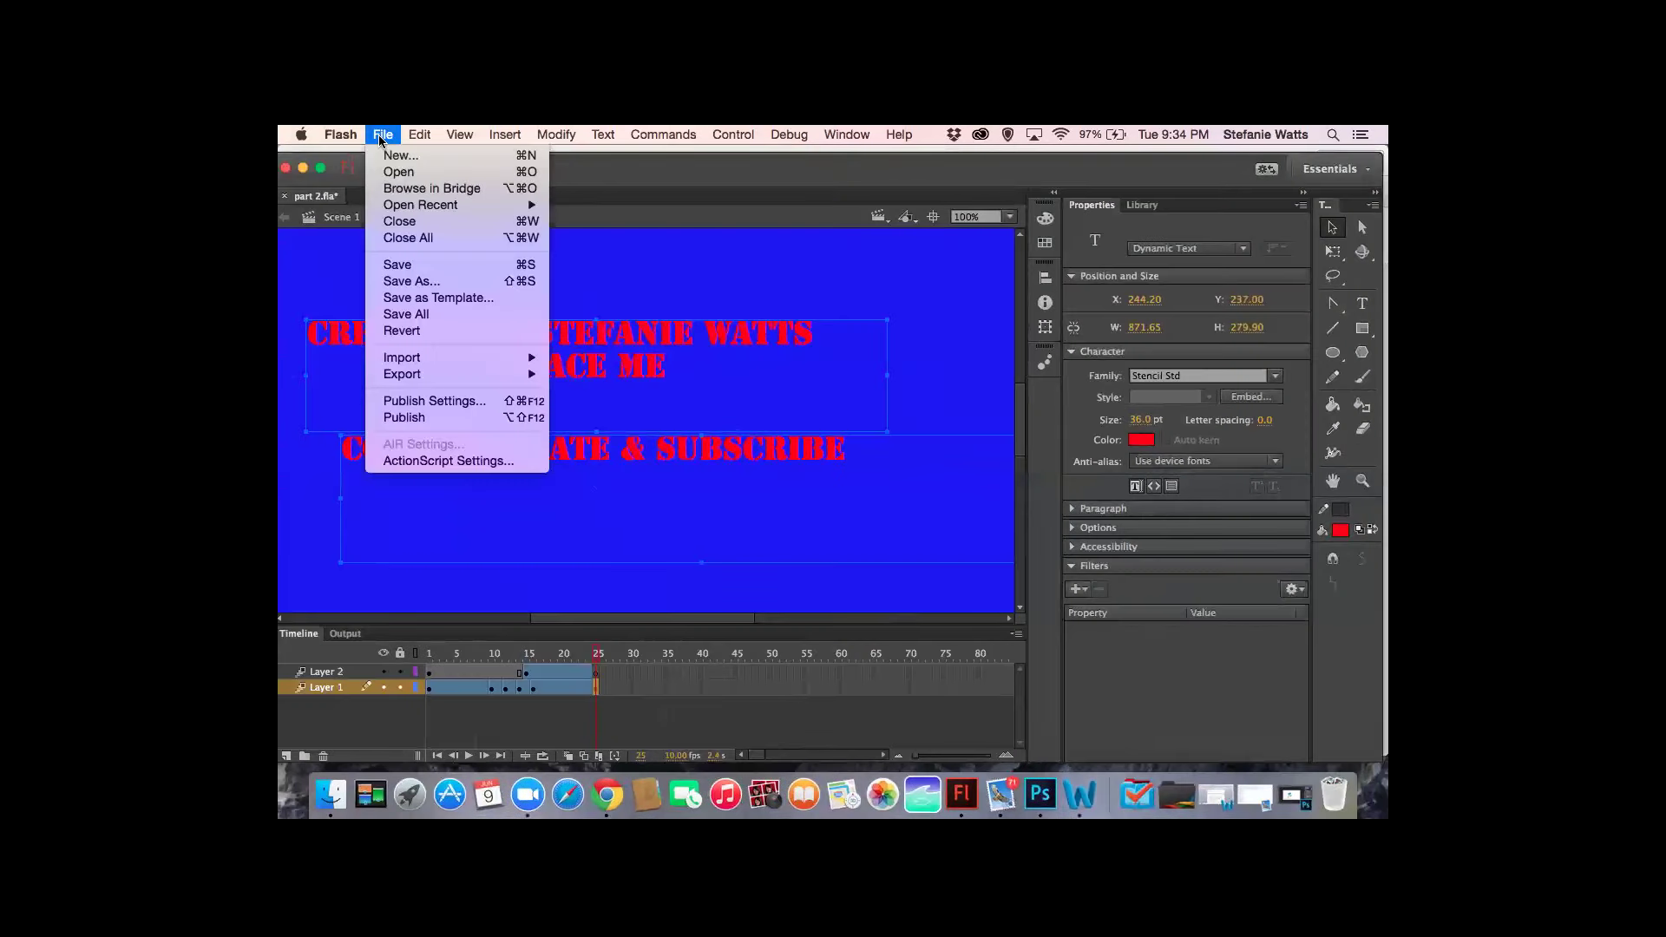
mouse_move(418, 206)
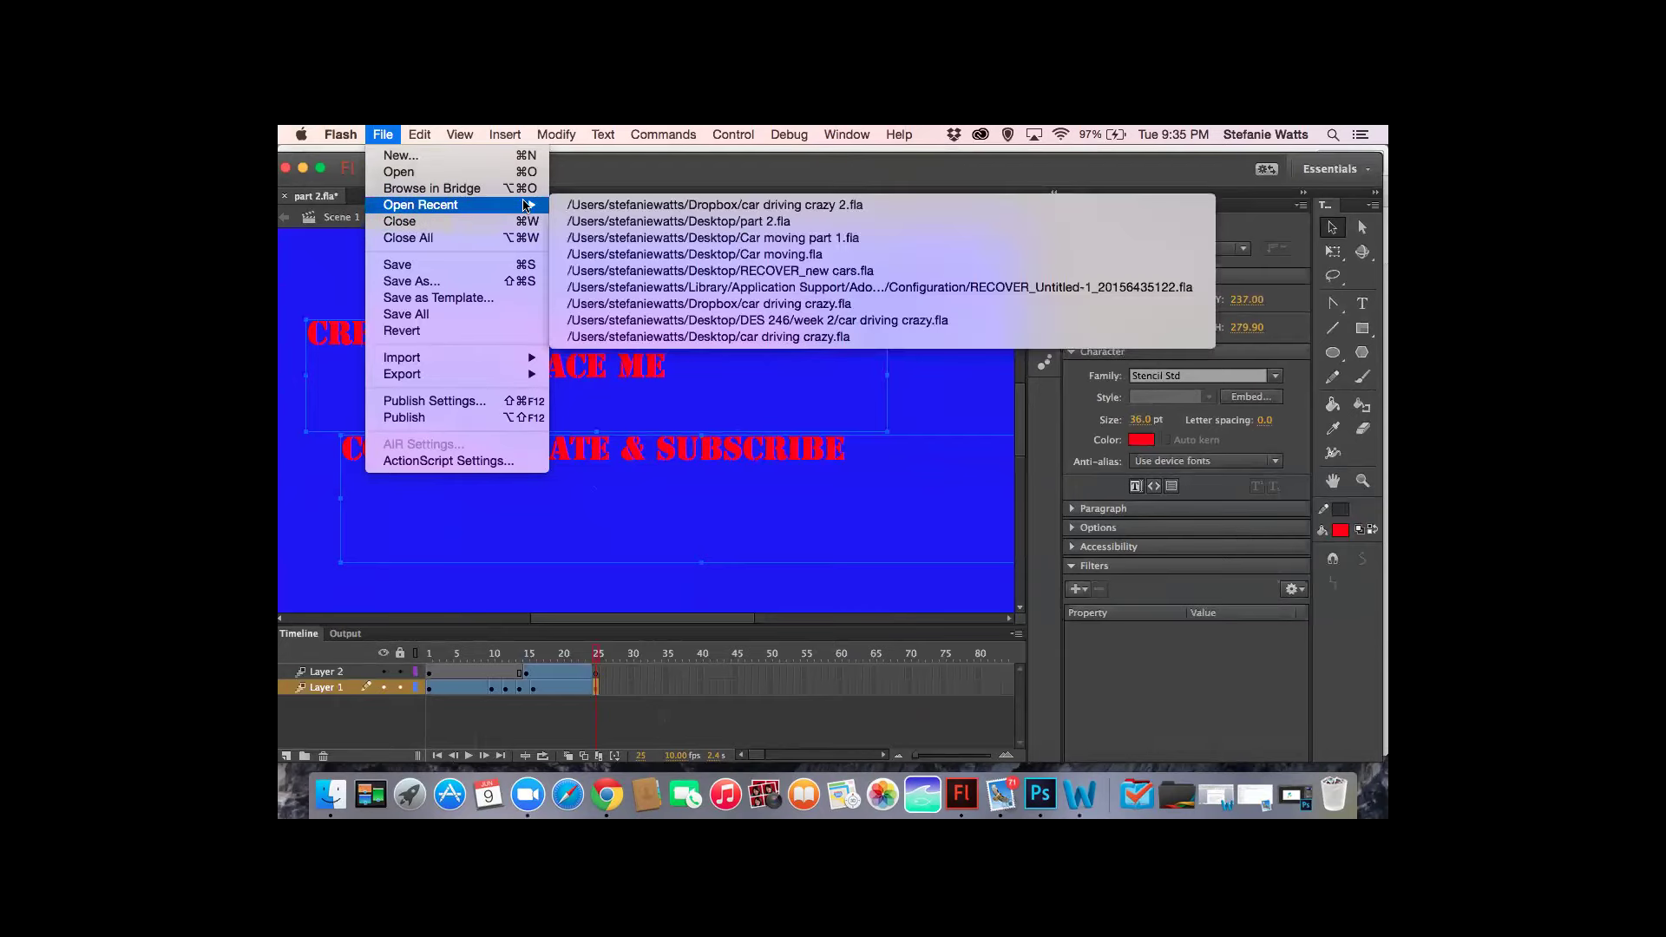
left_click(595, 206)
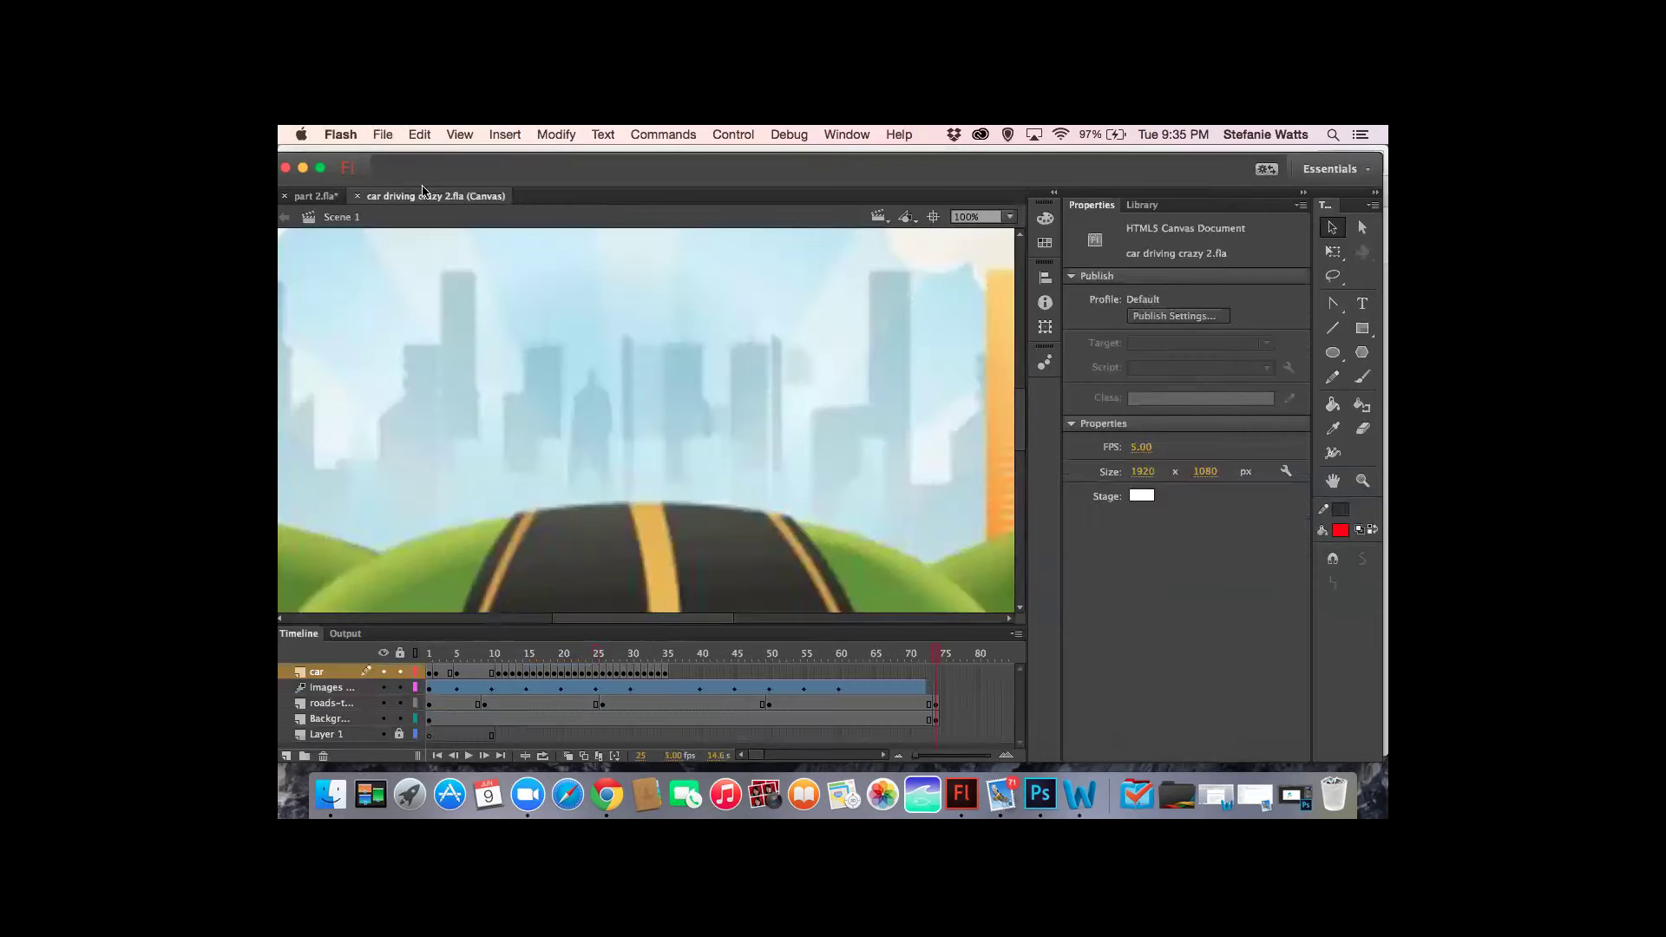
left_click(357, 196)
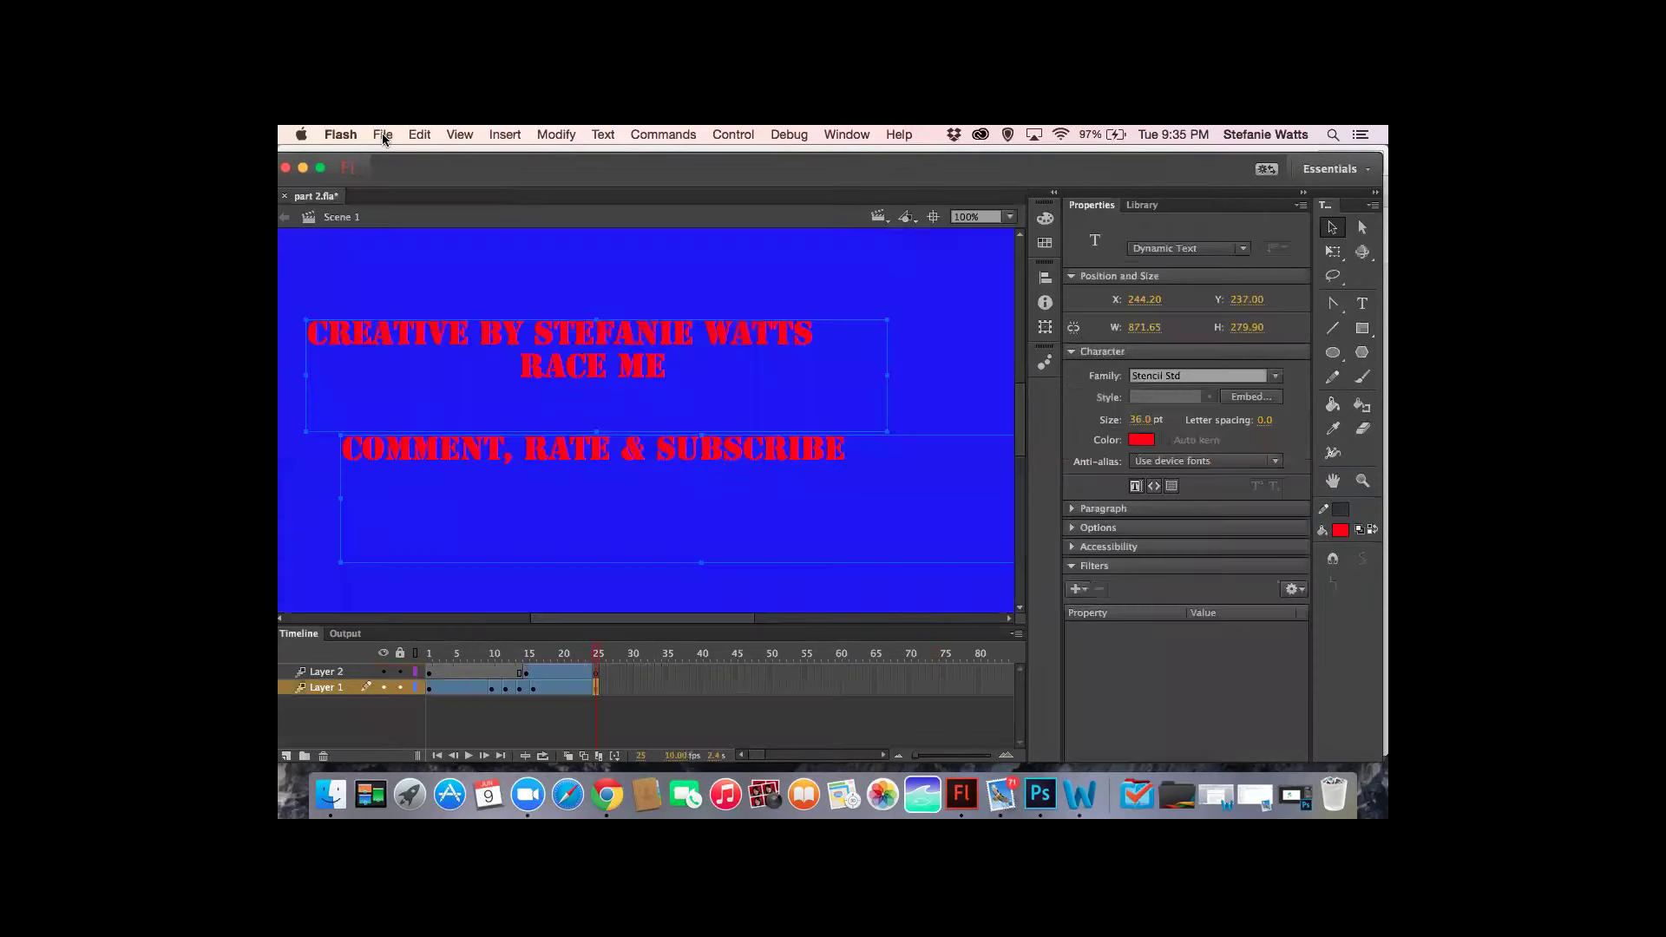
- Open the recent file Car moving part 1.fla from the Desktop folder
left_click(382, 132)
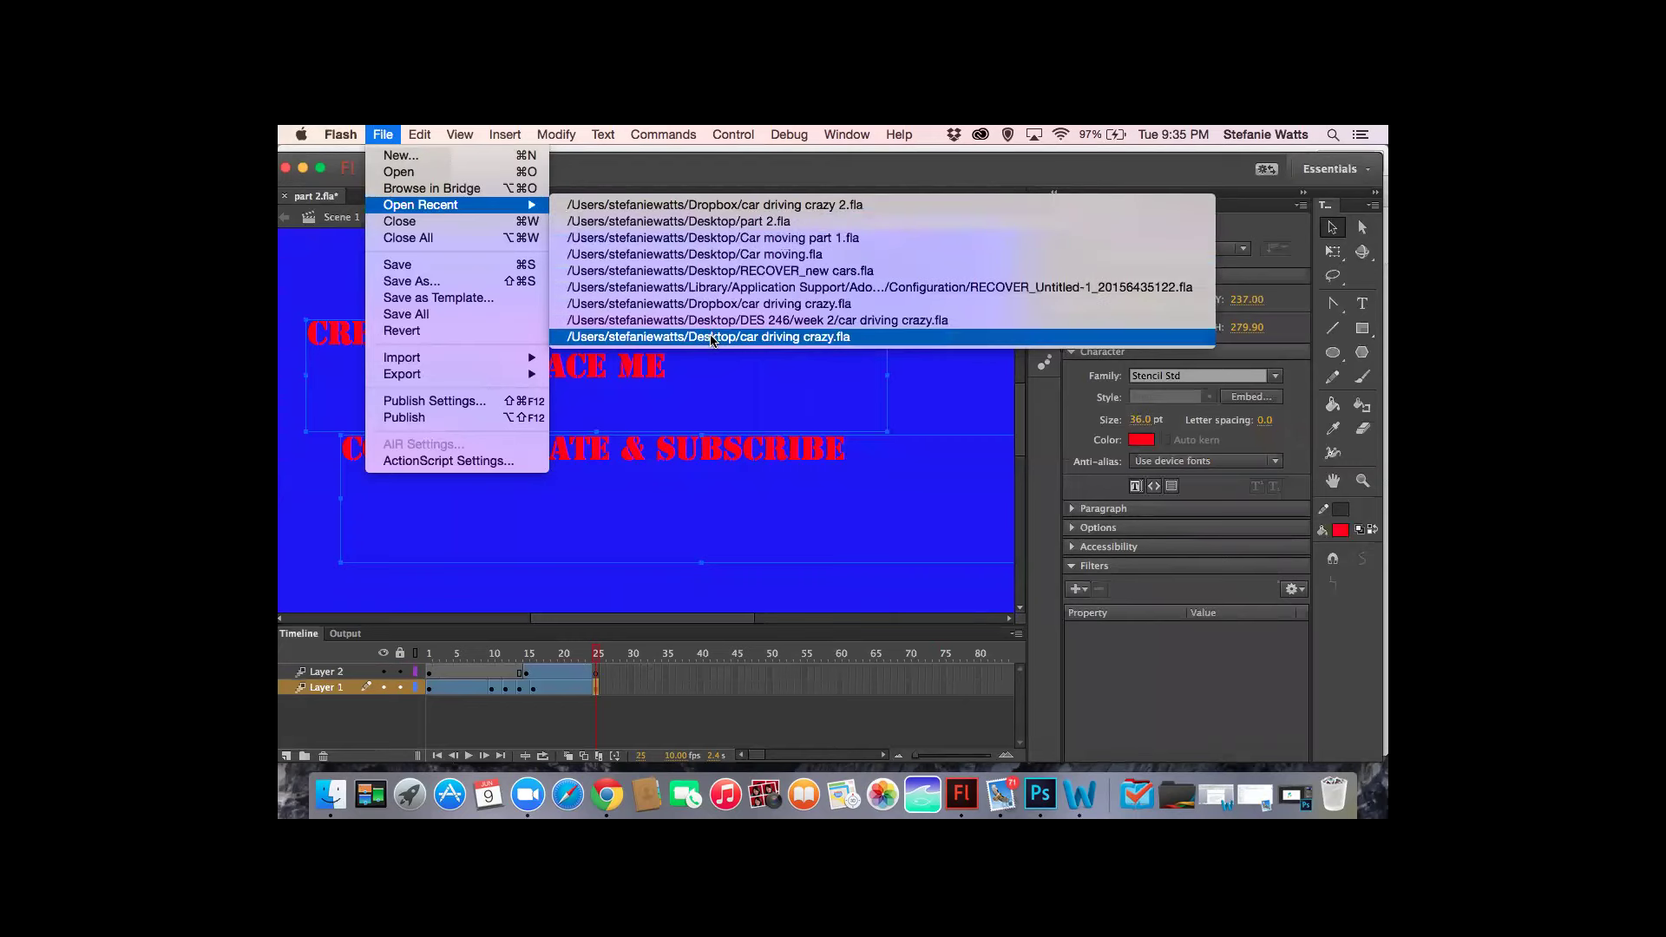
left_click(745, 238)
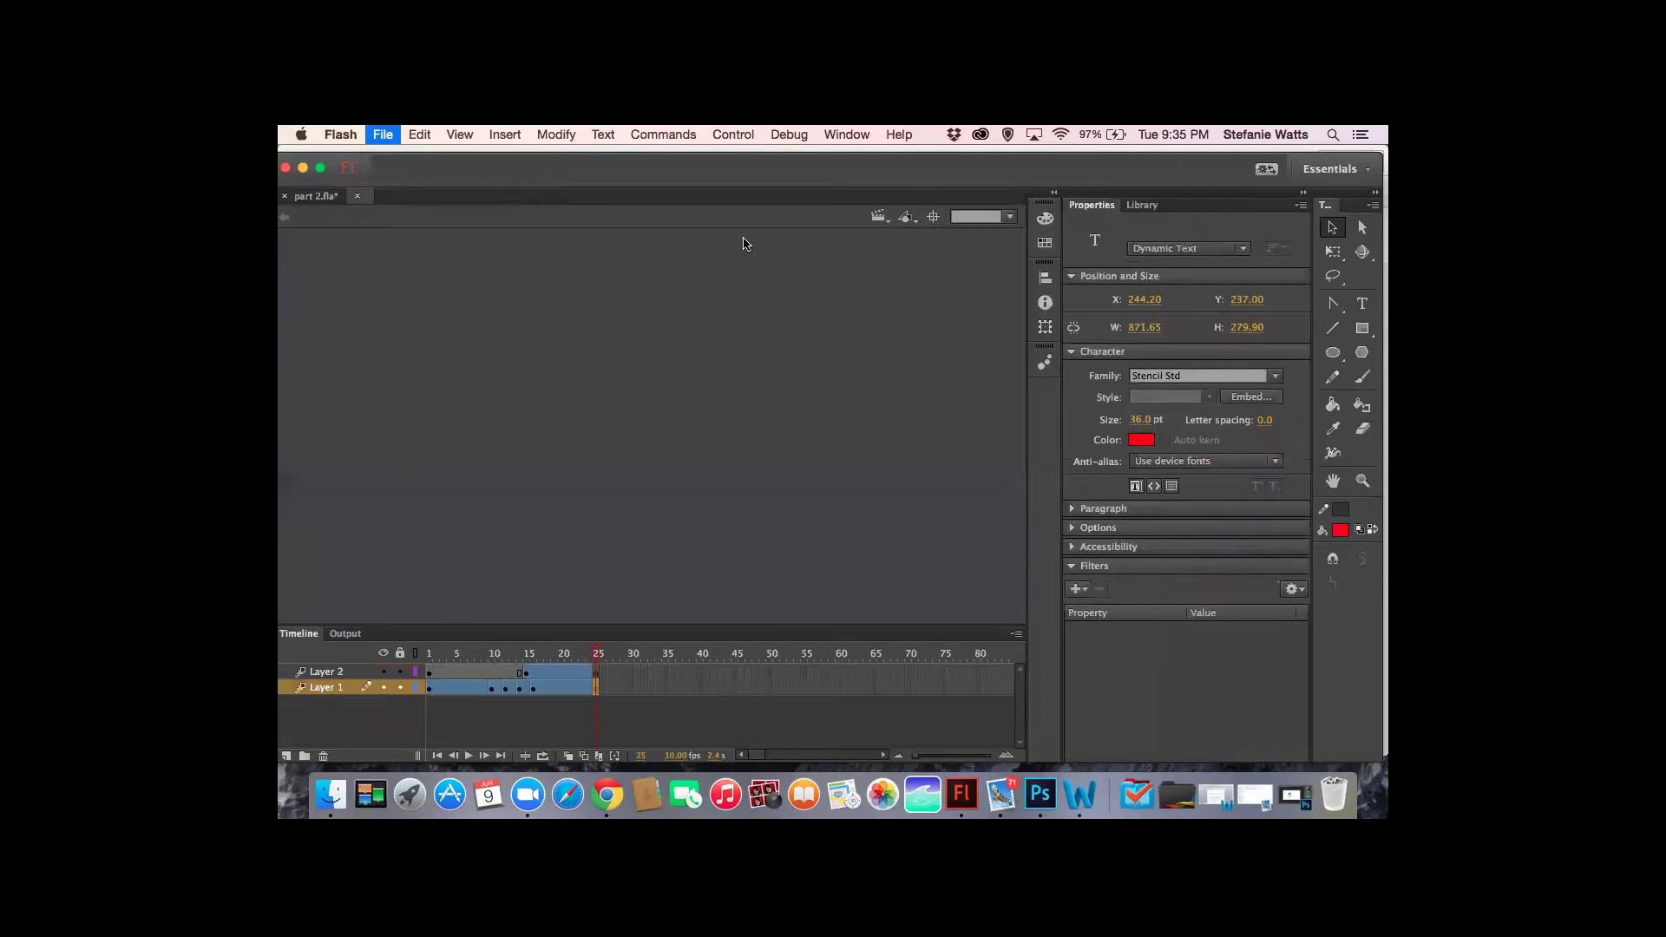
- Switch from the desktop to the Untitled-1 head animation in Flash and unhide its Face layer
scroll(649, 331, "left", 5)
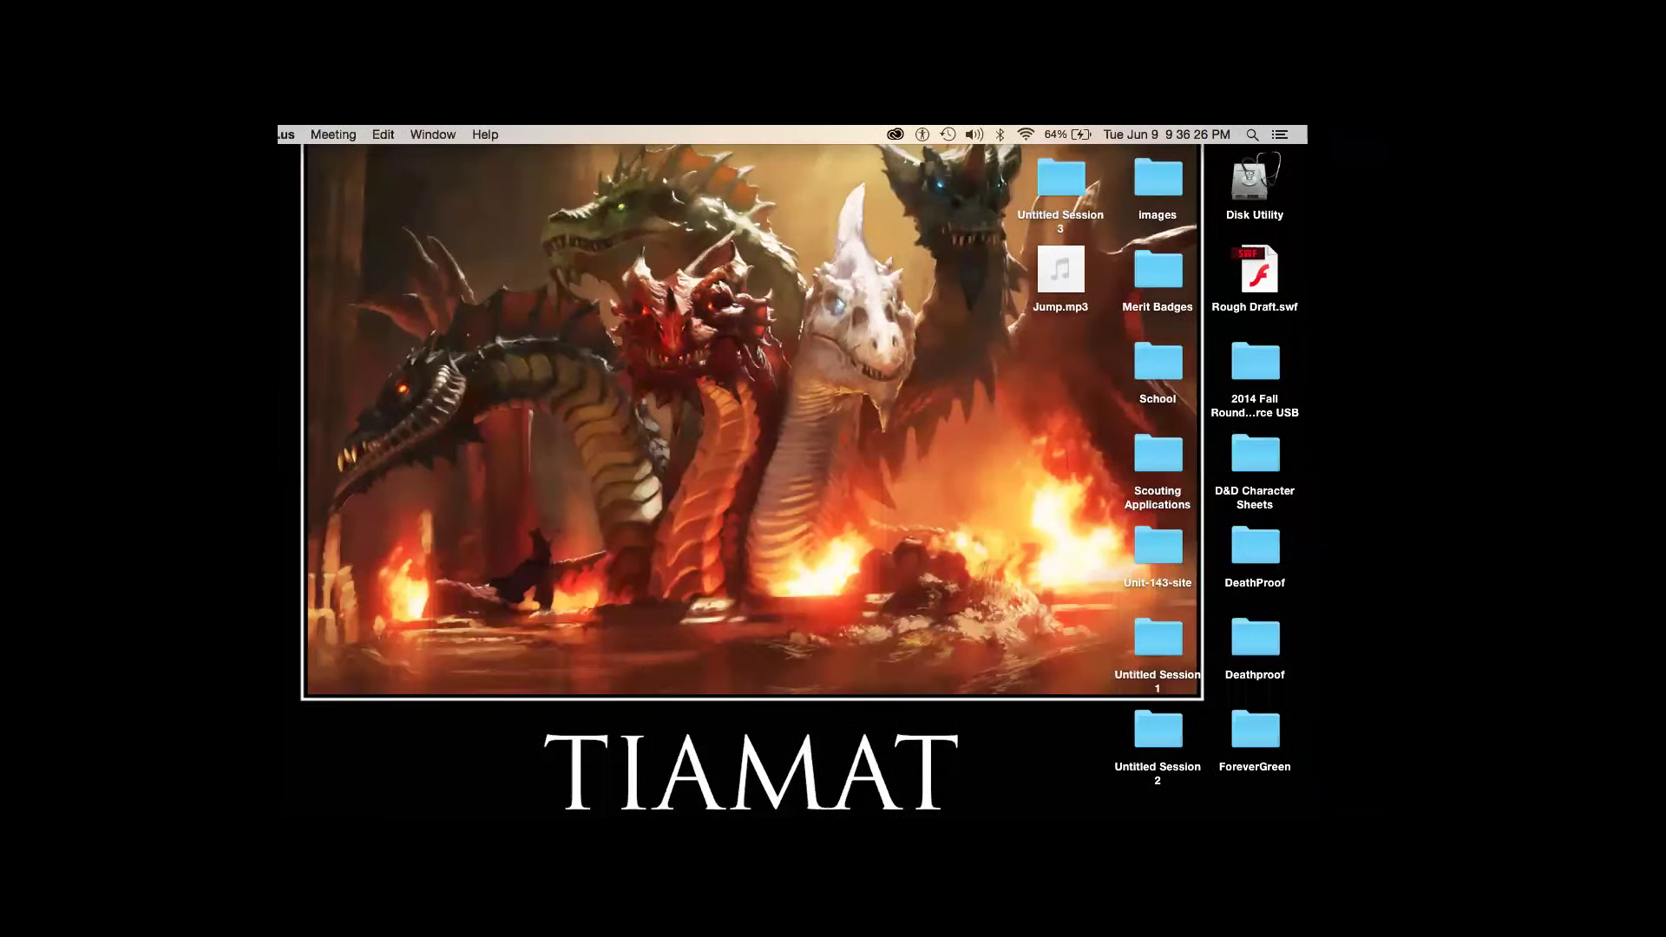
left_click_drag(779, 541, 1386, 817)
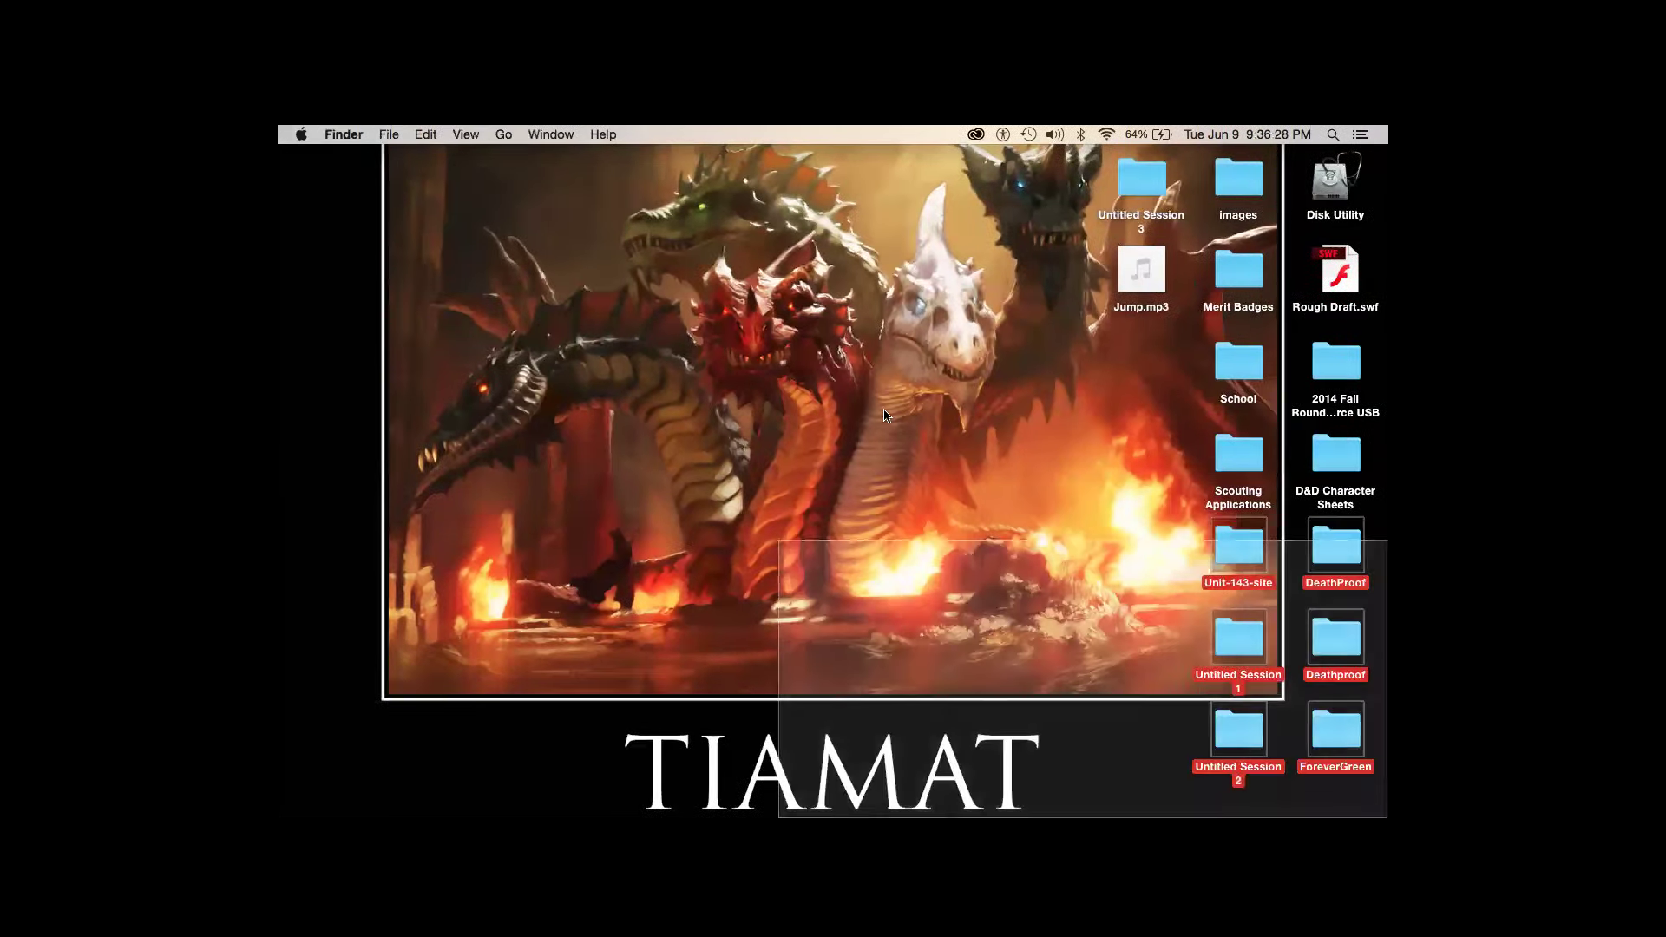
left_click(884, 415)
key("ctrl+Right")
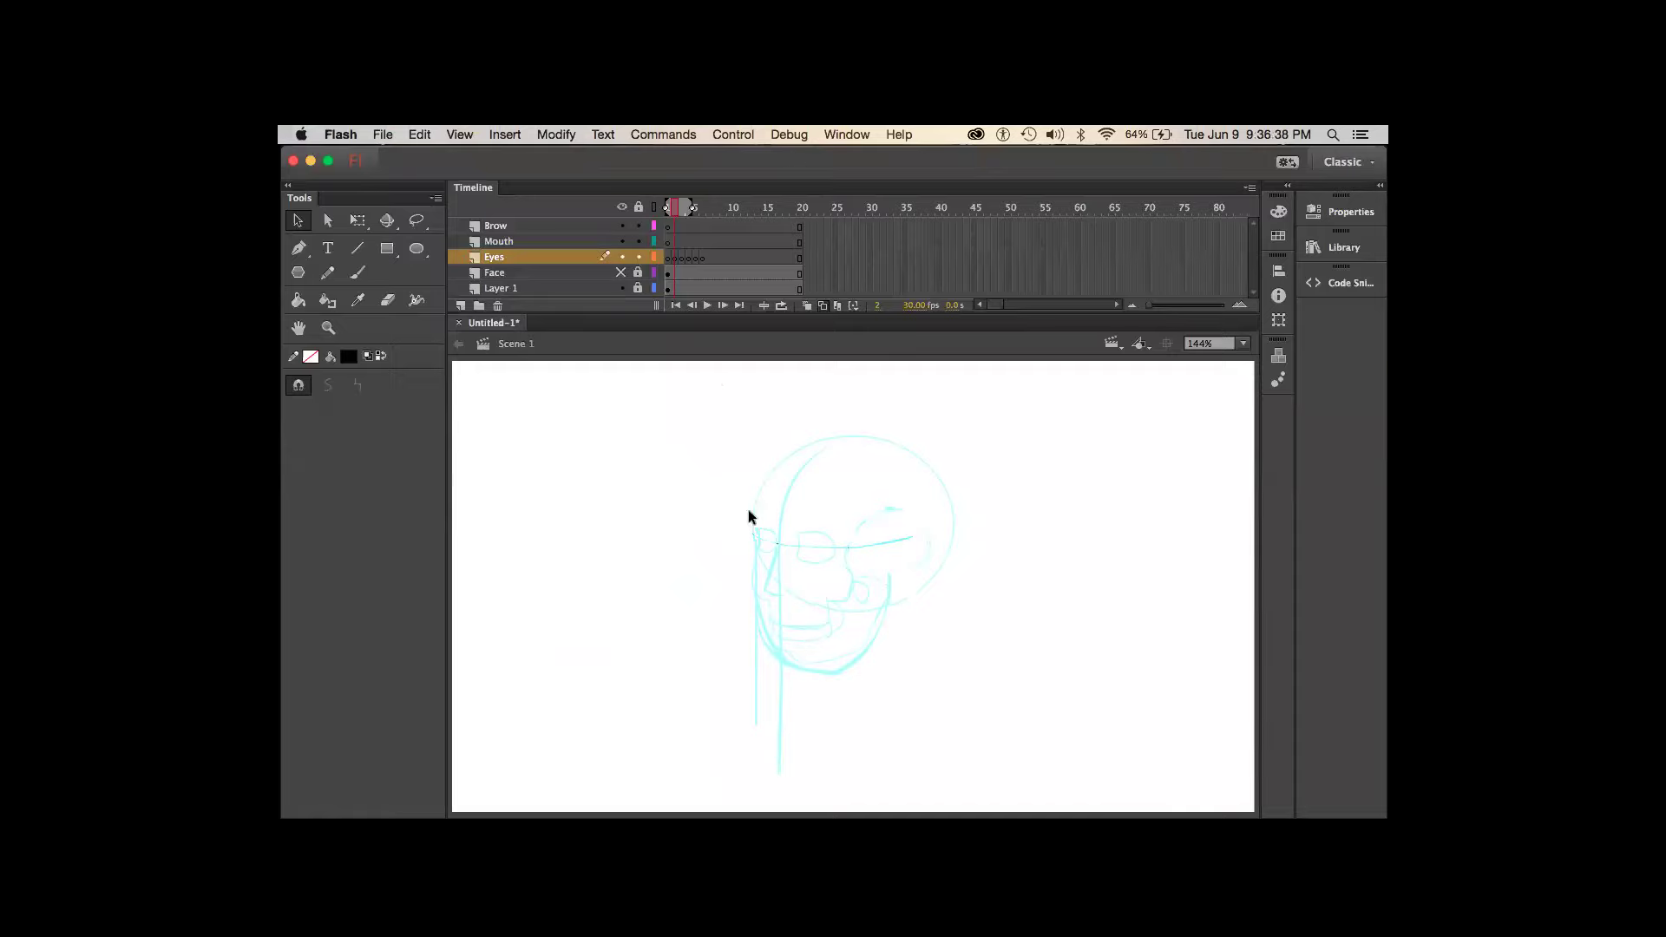
left_click(621, 273)
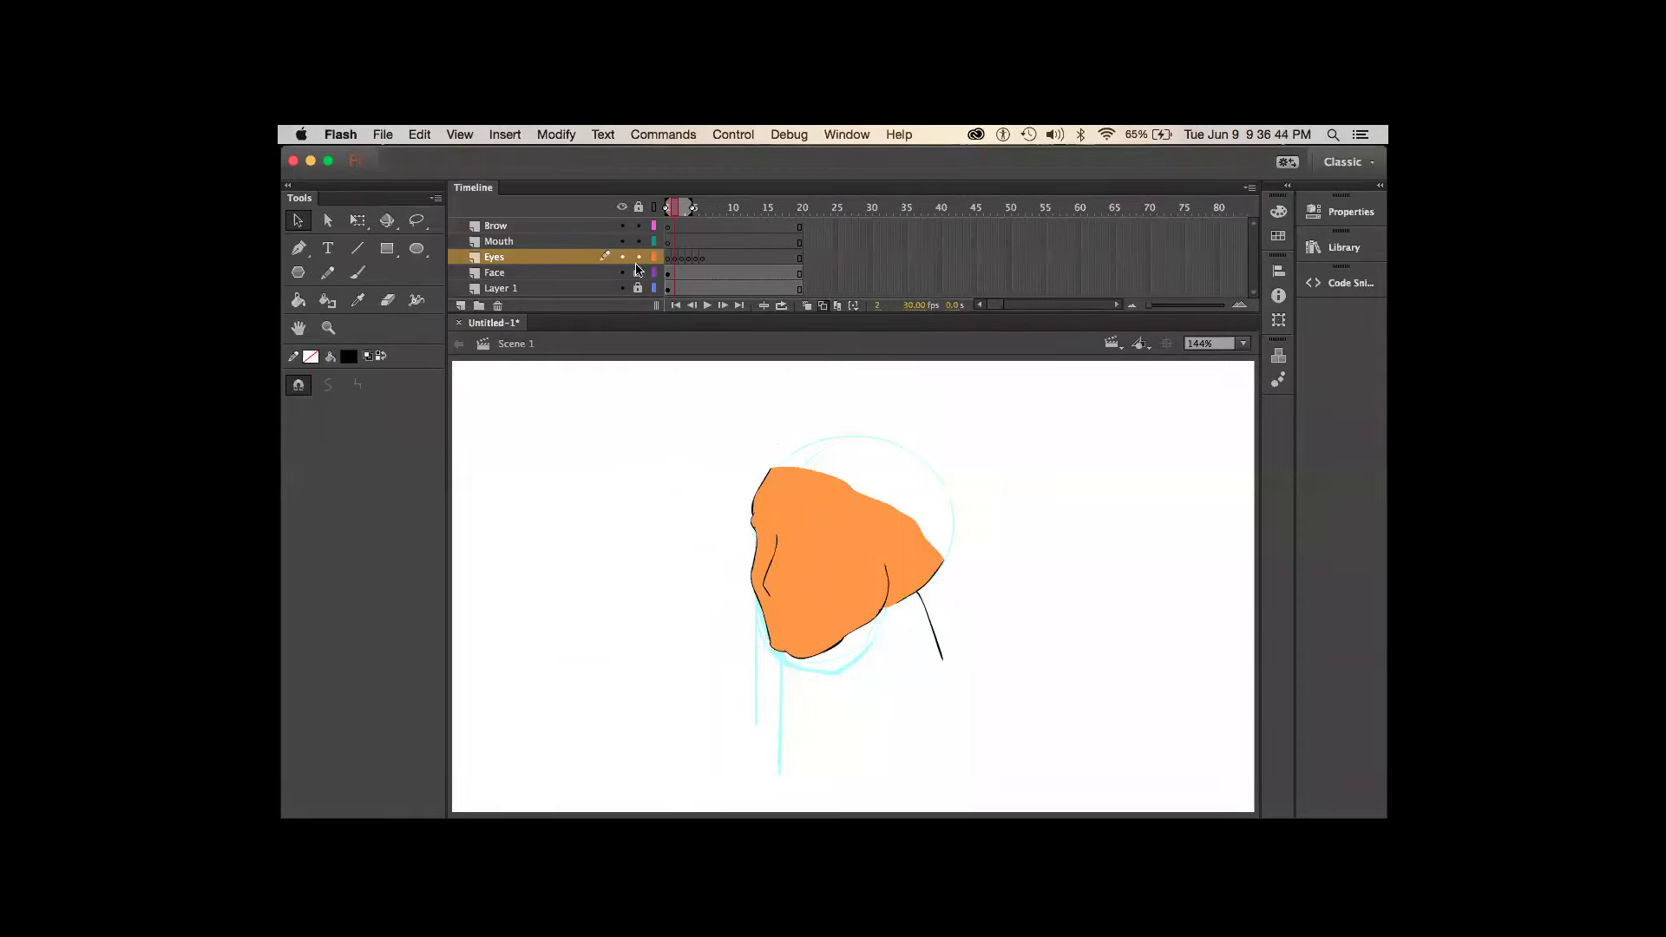
- Place the six eye symbols from the library on the stage beside the face in the Eyes layer
left_click(1341, 247)
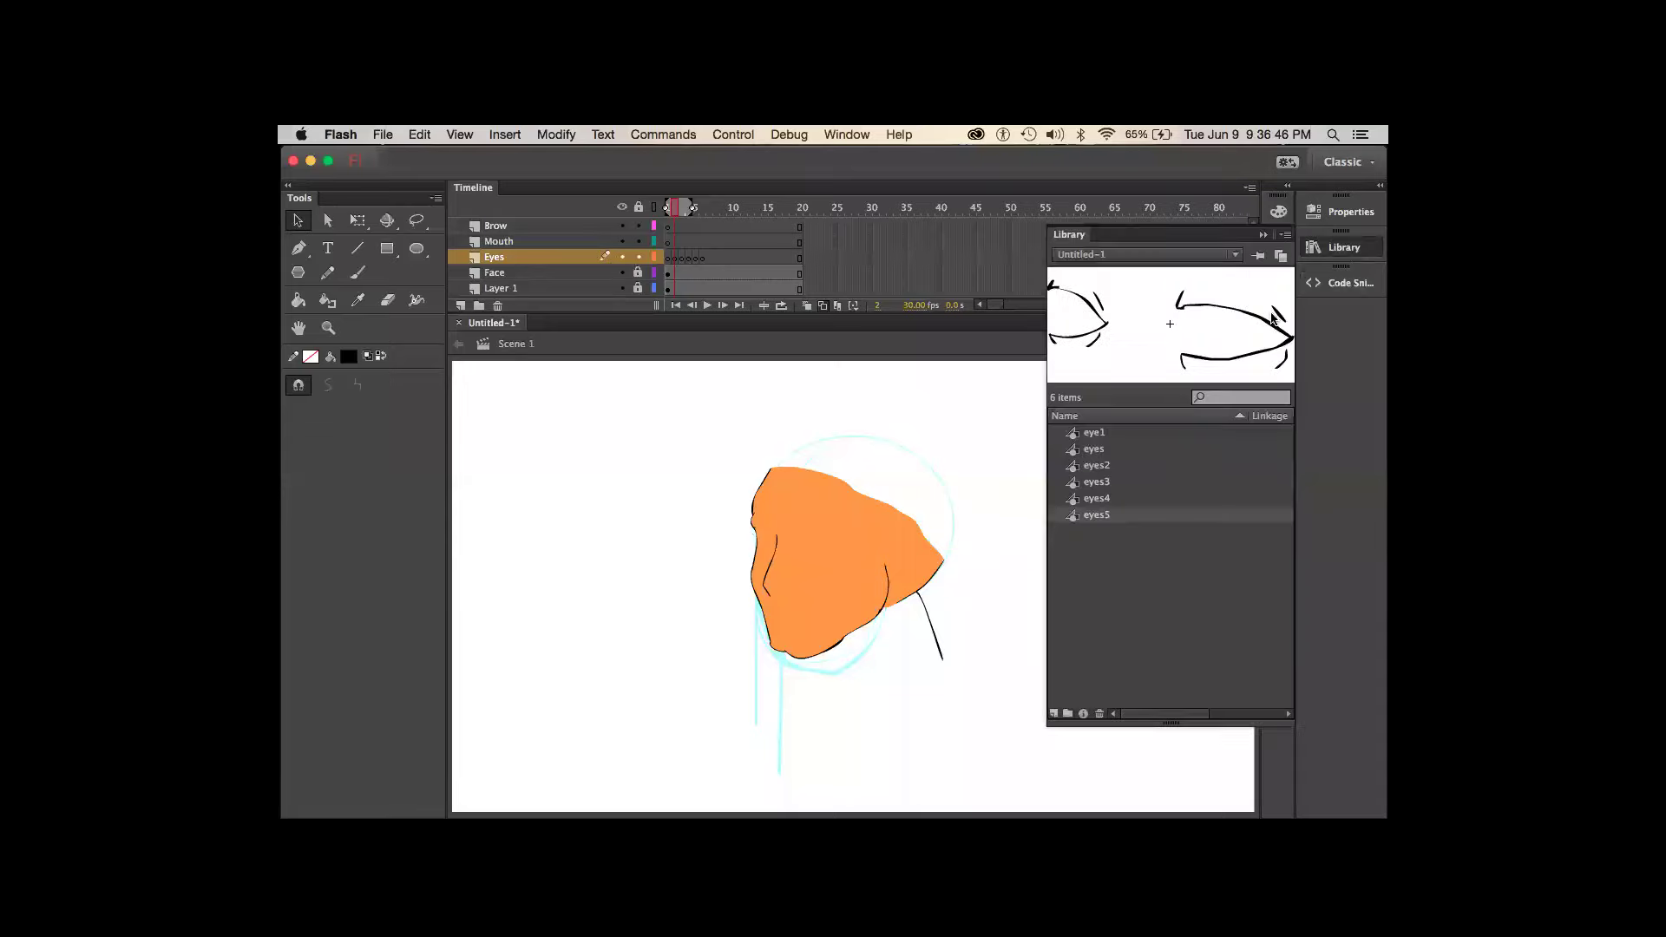
left_click_drag(1113, 432, 705, 423)
left_click_drag(1091, 448, 625, 558)
left_click_drag(1099, 491, 630, 614)
left_click_drag(1097, 503, 618, 713)
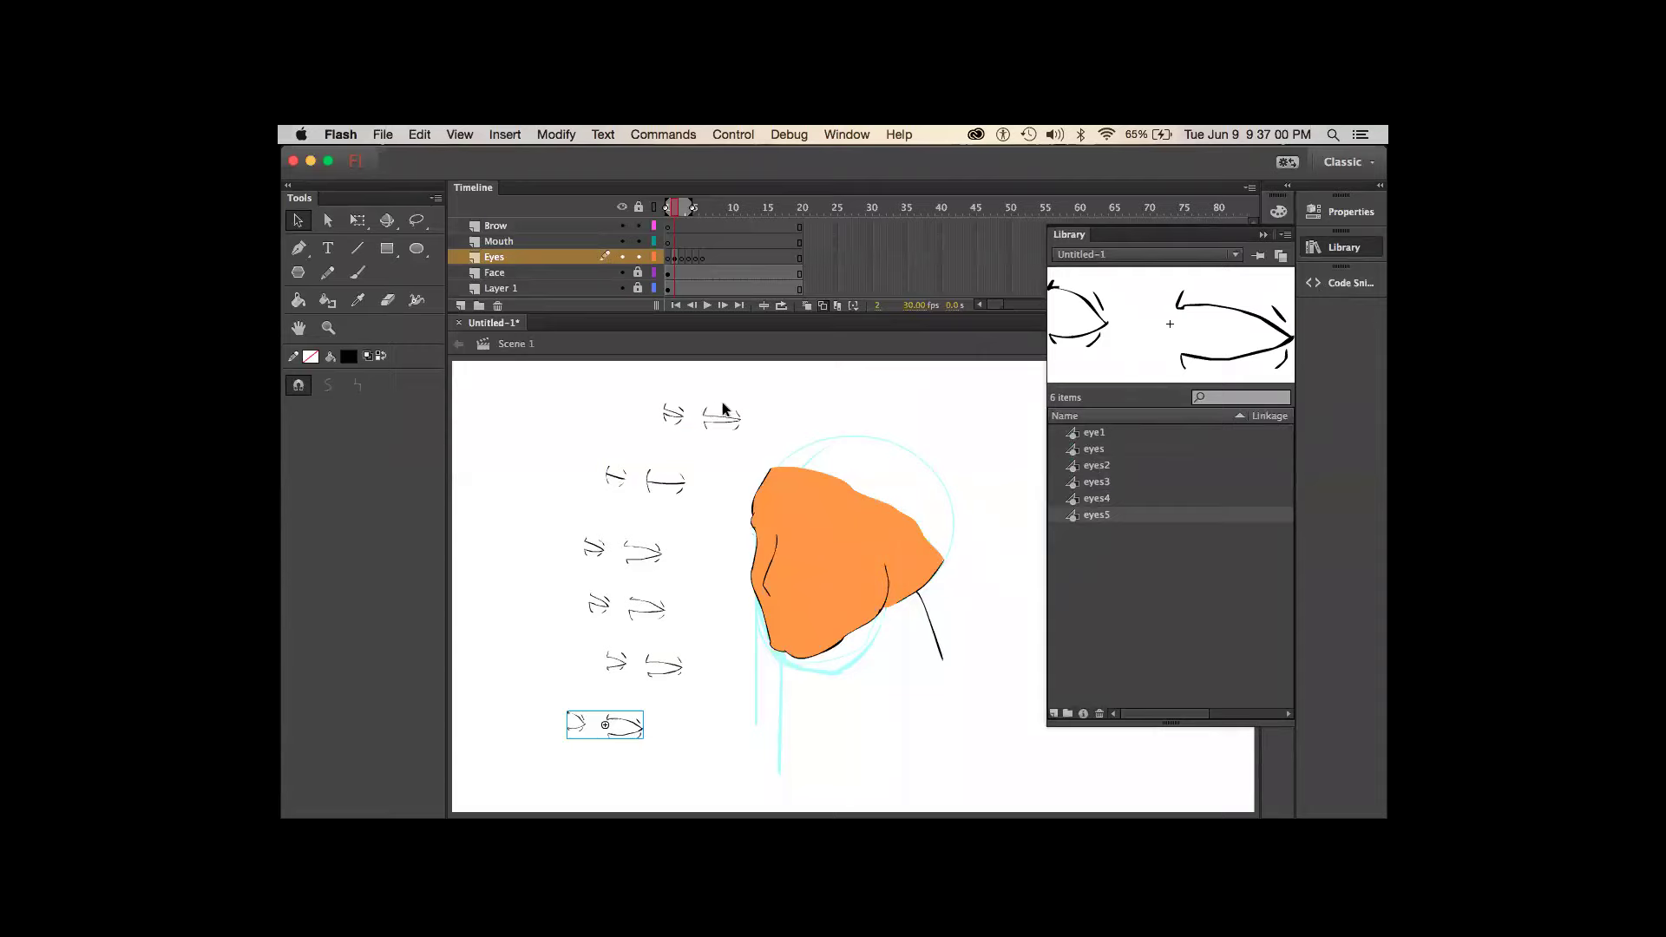
- Try to fit the closed-eyes symbol onto the face, and delete that instance
left_click_drag(669, 487, 815, 554)
key("z")
left_click_drag(702, 491, 954, 607)
key("v")
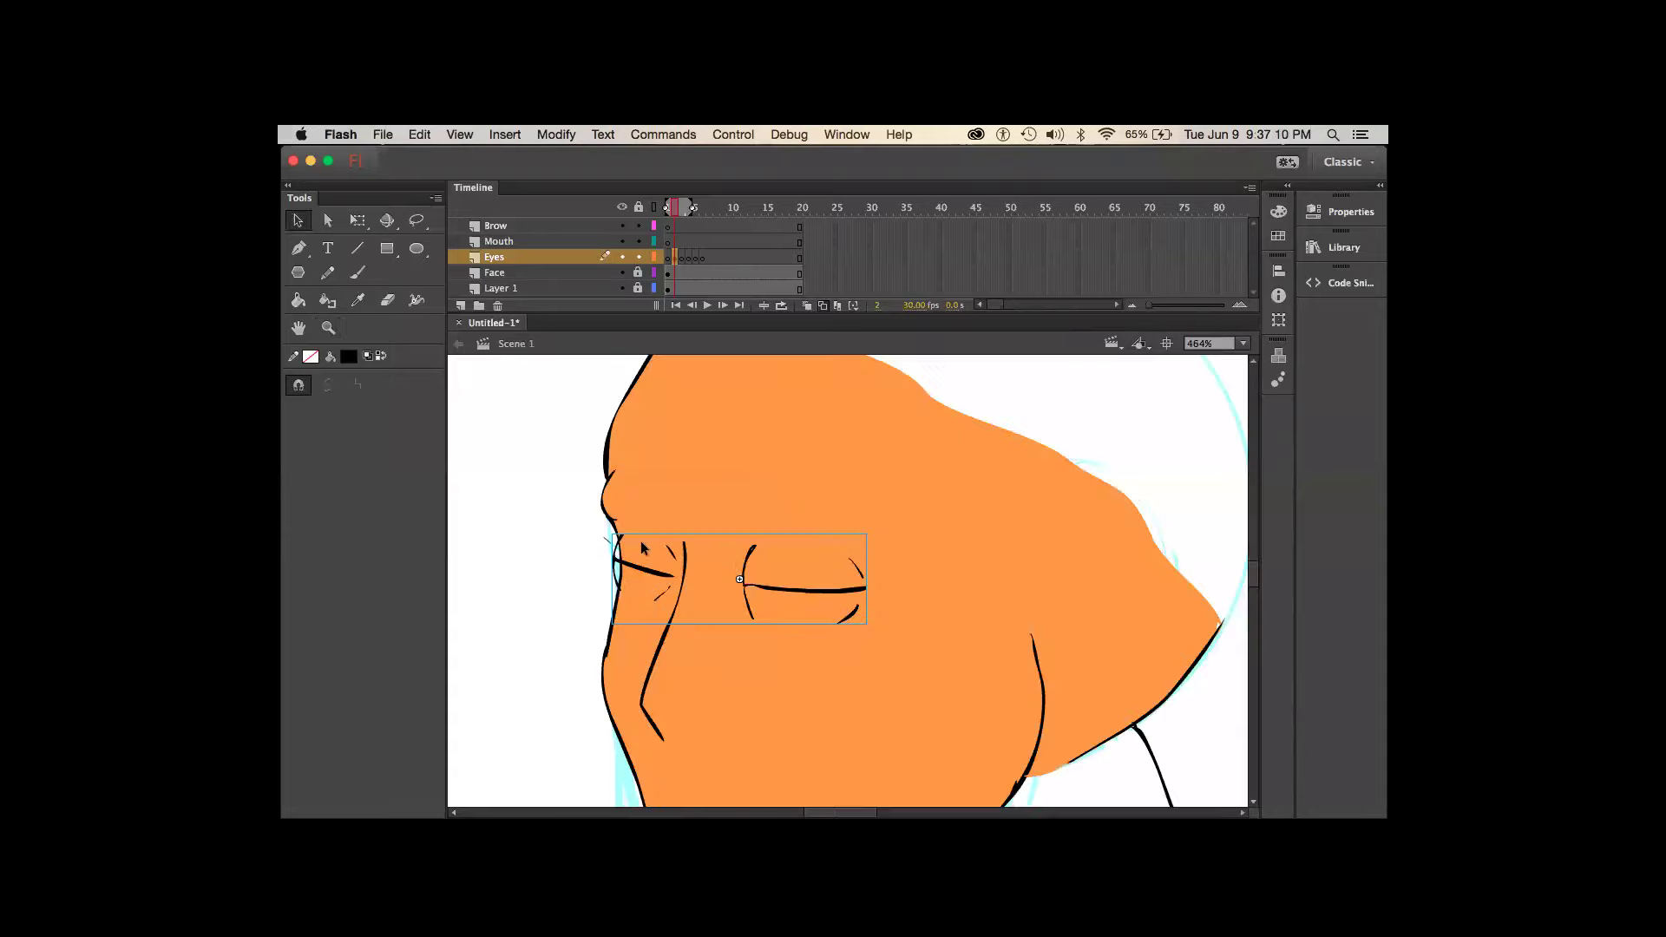
left_click_drag(656, 592, 667, 592)
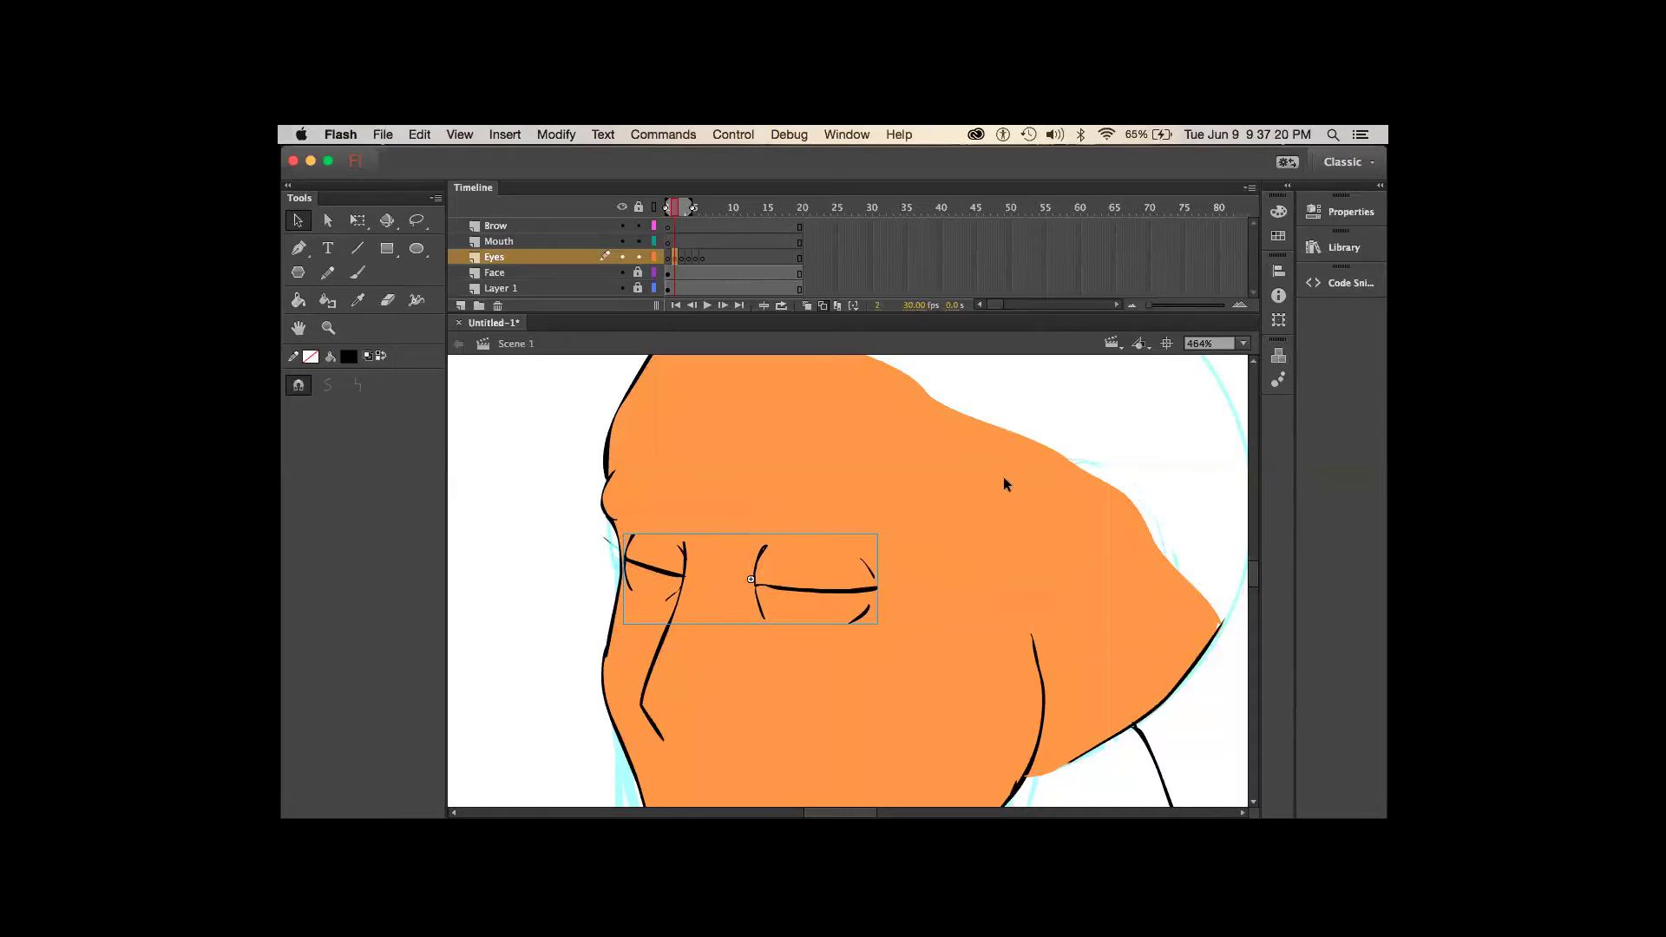
key("Delete")
- Preview the eye symbols in the library and place eye1 over the eye area of the face
left_click(1344, 247)
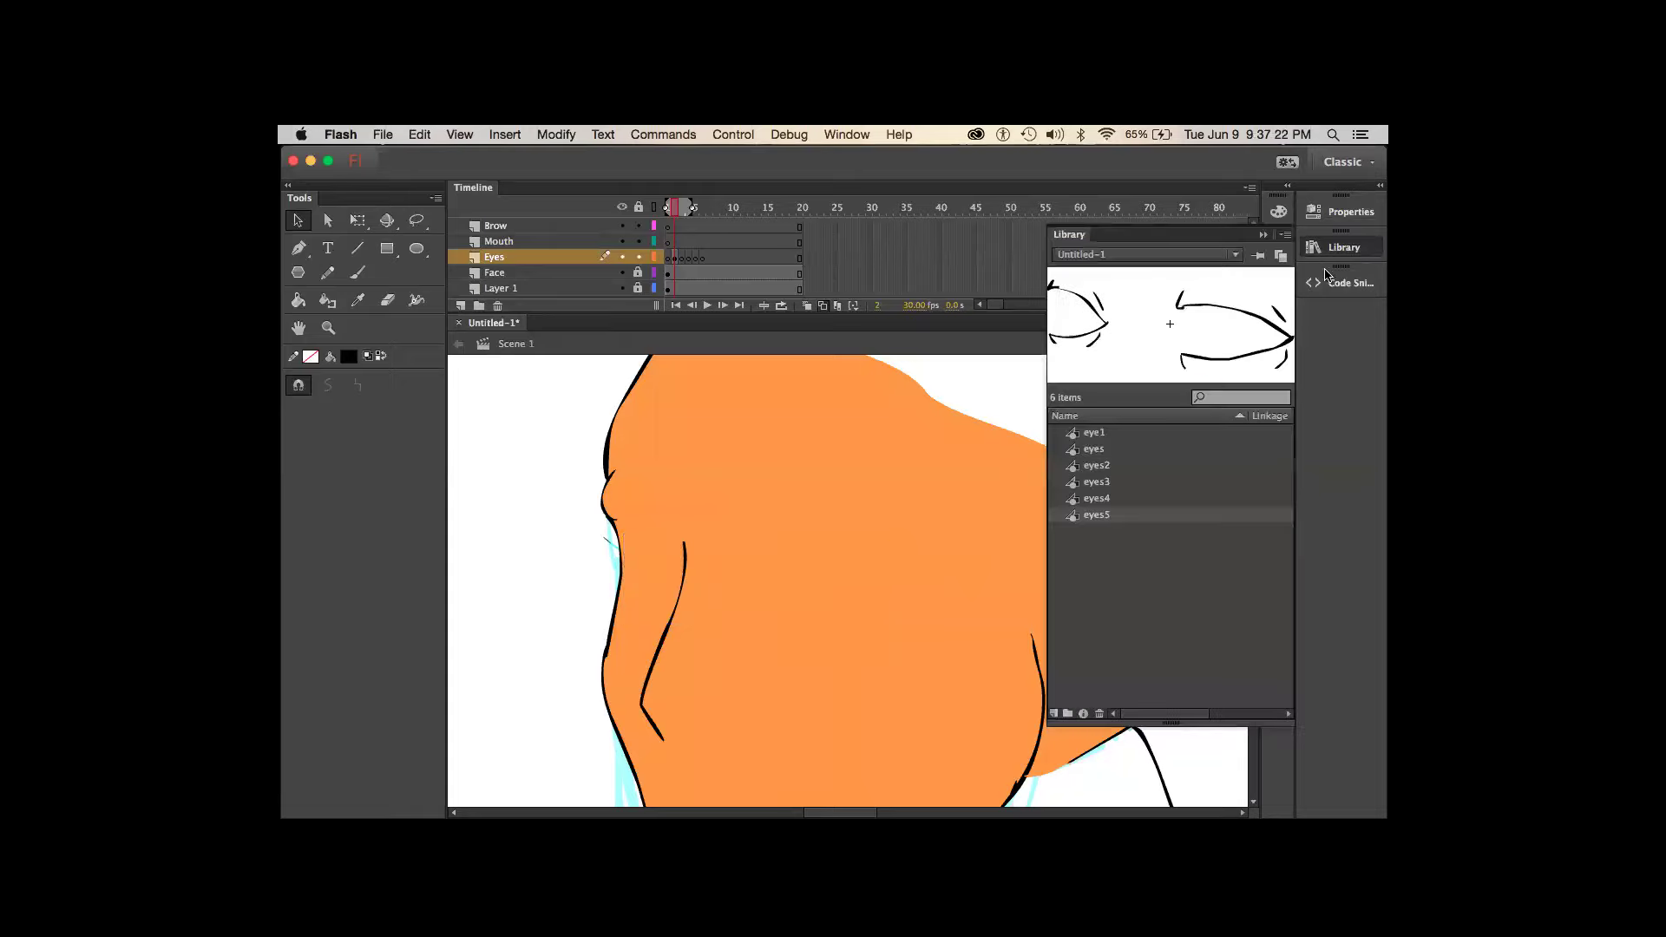
left_click(1093, 449)
left_click(1095, 466)
left_click(1097, 416)
left_click(1096, 436)
left_click(1094, 466)
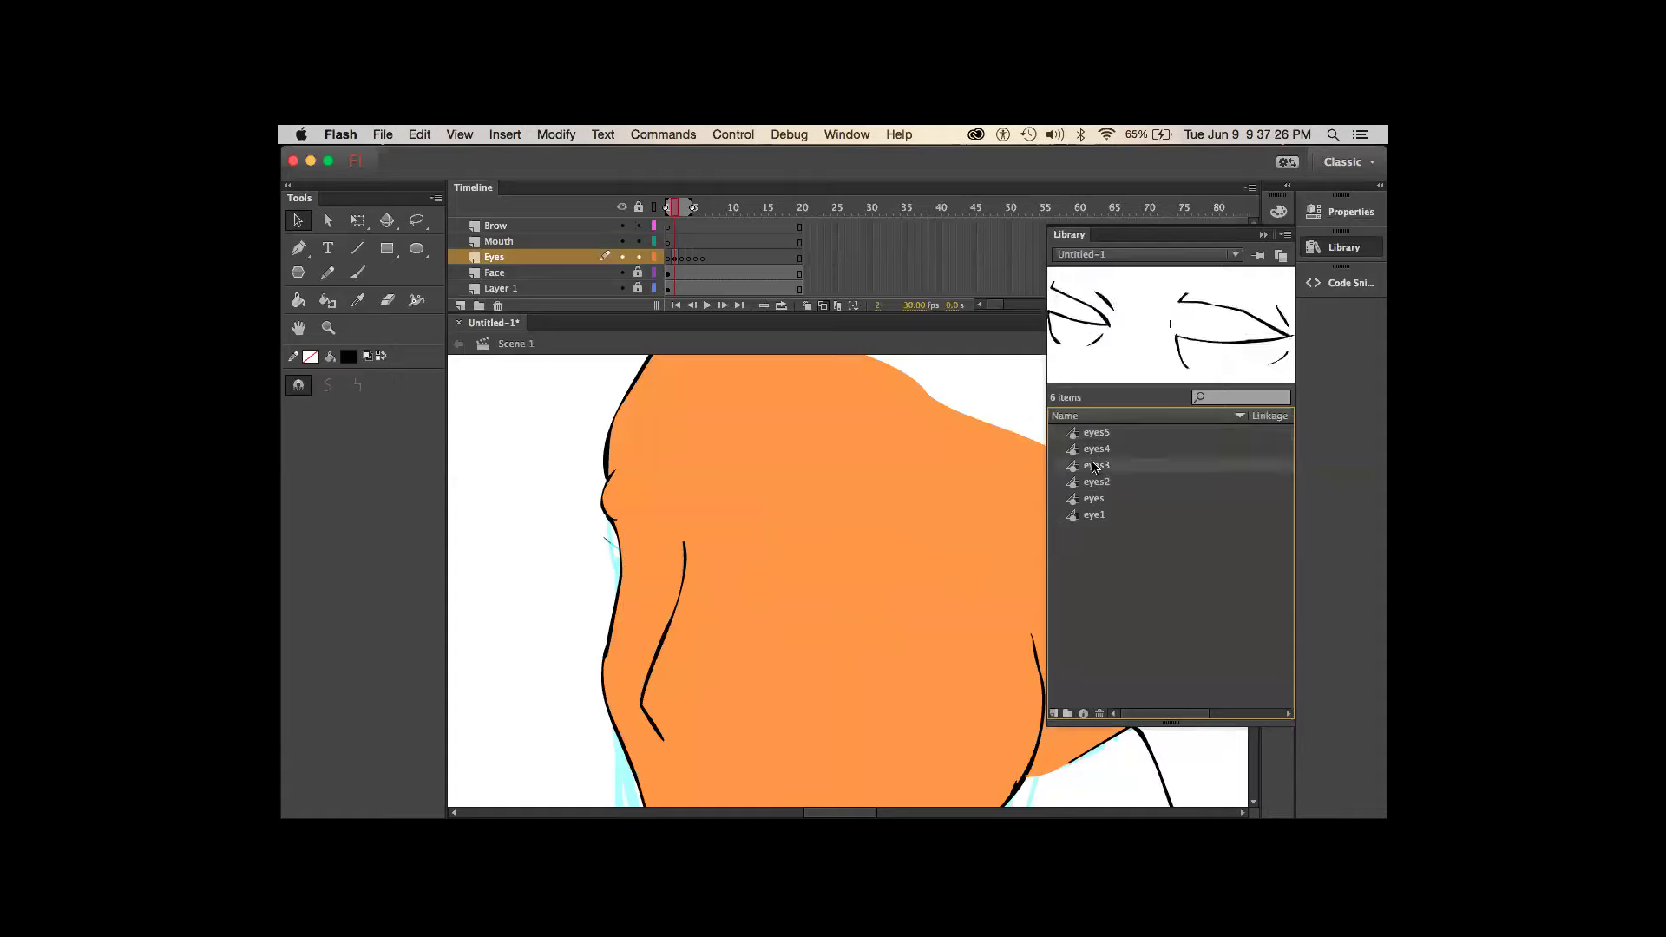
left_click(1094, 486)
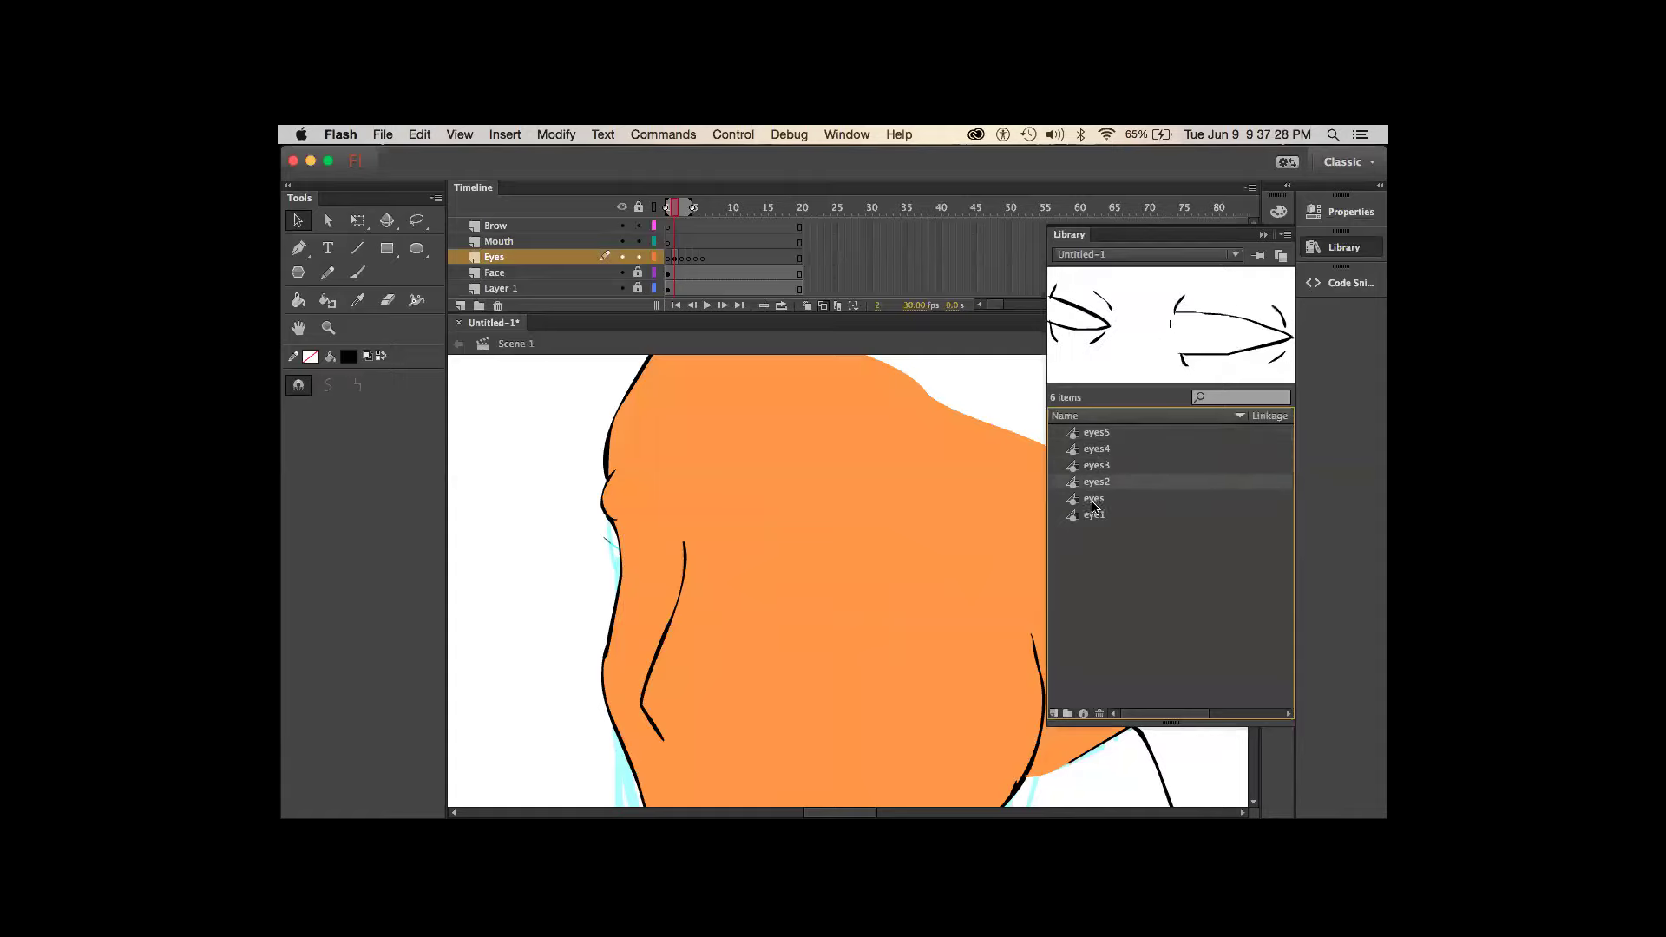
left_click(1093, 503)
left_click(1093, 515)
left_click_drag(1095, 518, 803, 569)
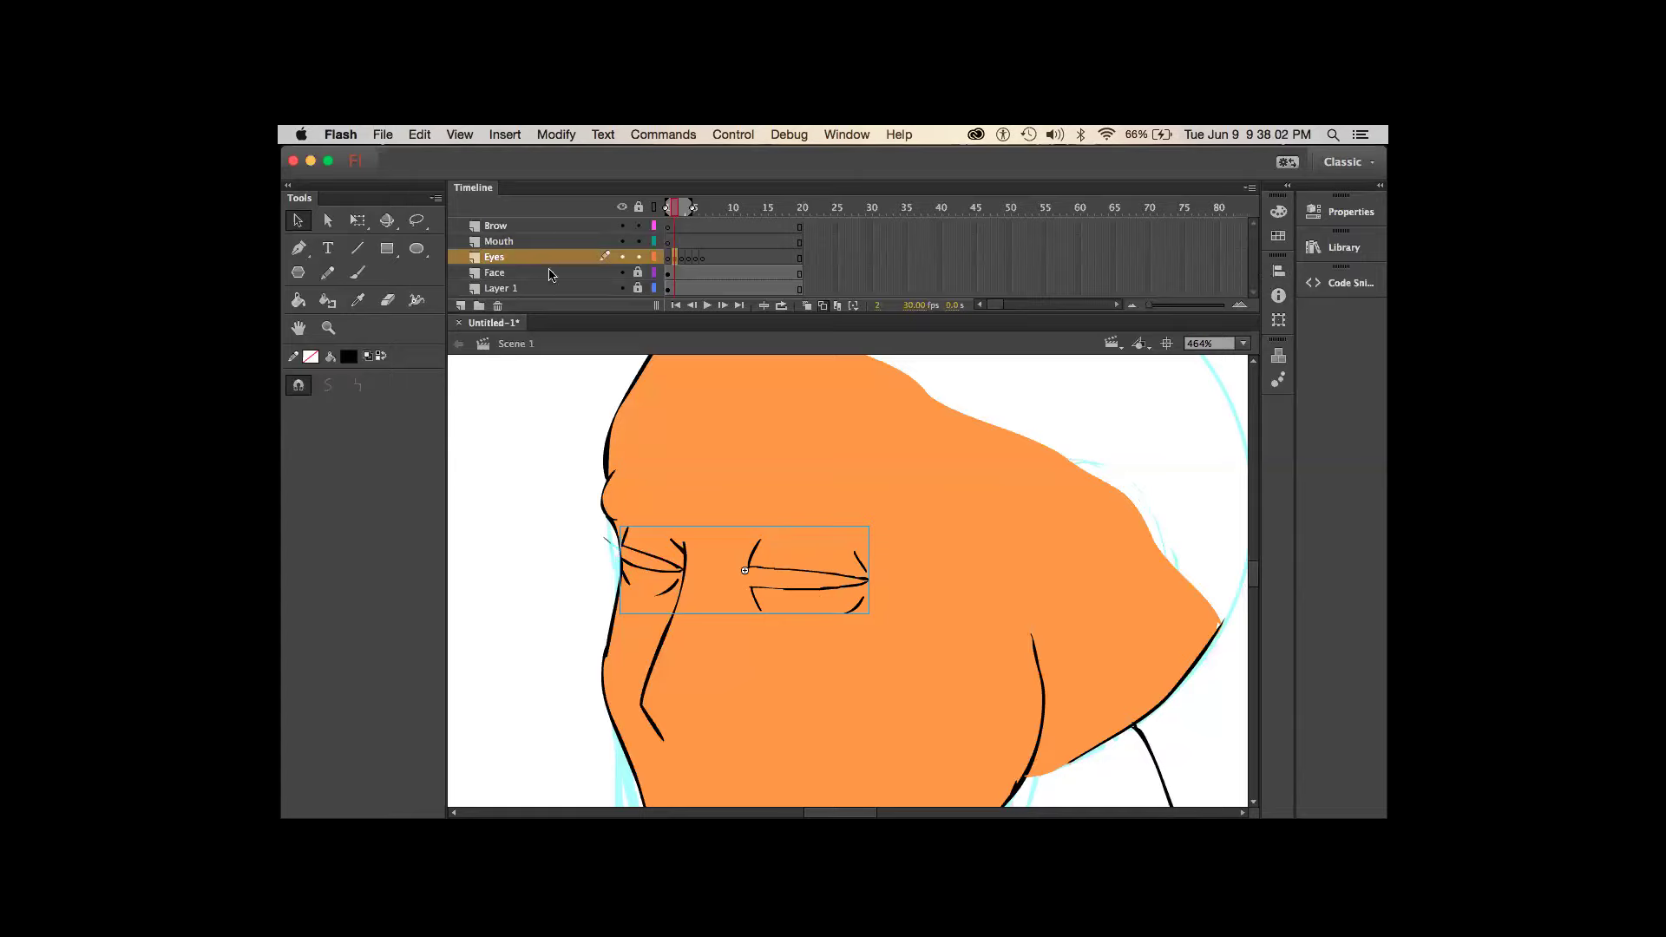
- With timeline looping turned off, make Mouth the active layer and hide the Eyes and Face layers
left_click(782, 305)
left_click(519, 243)
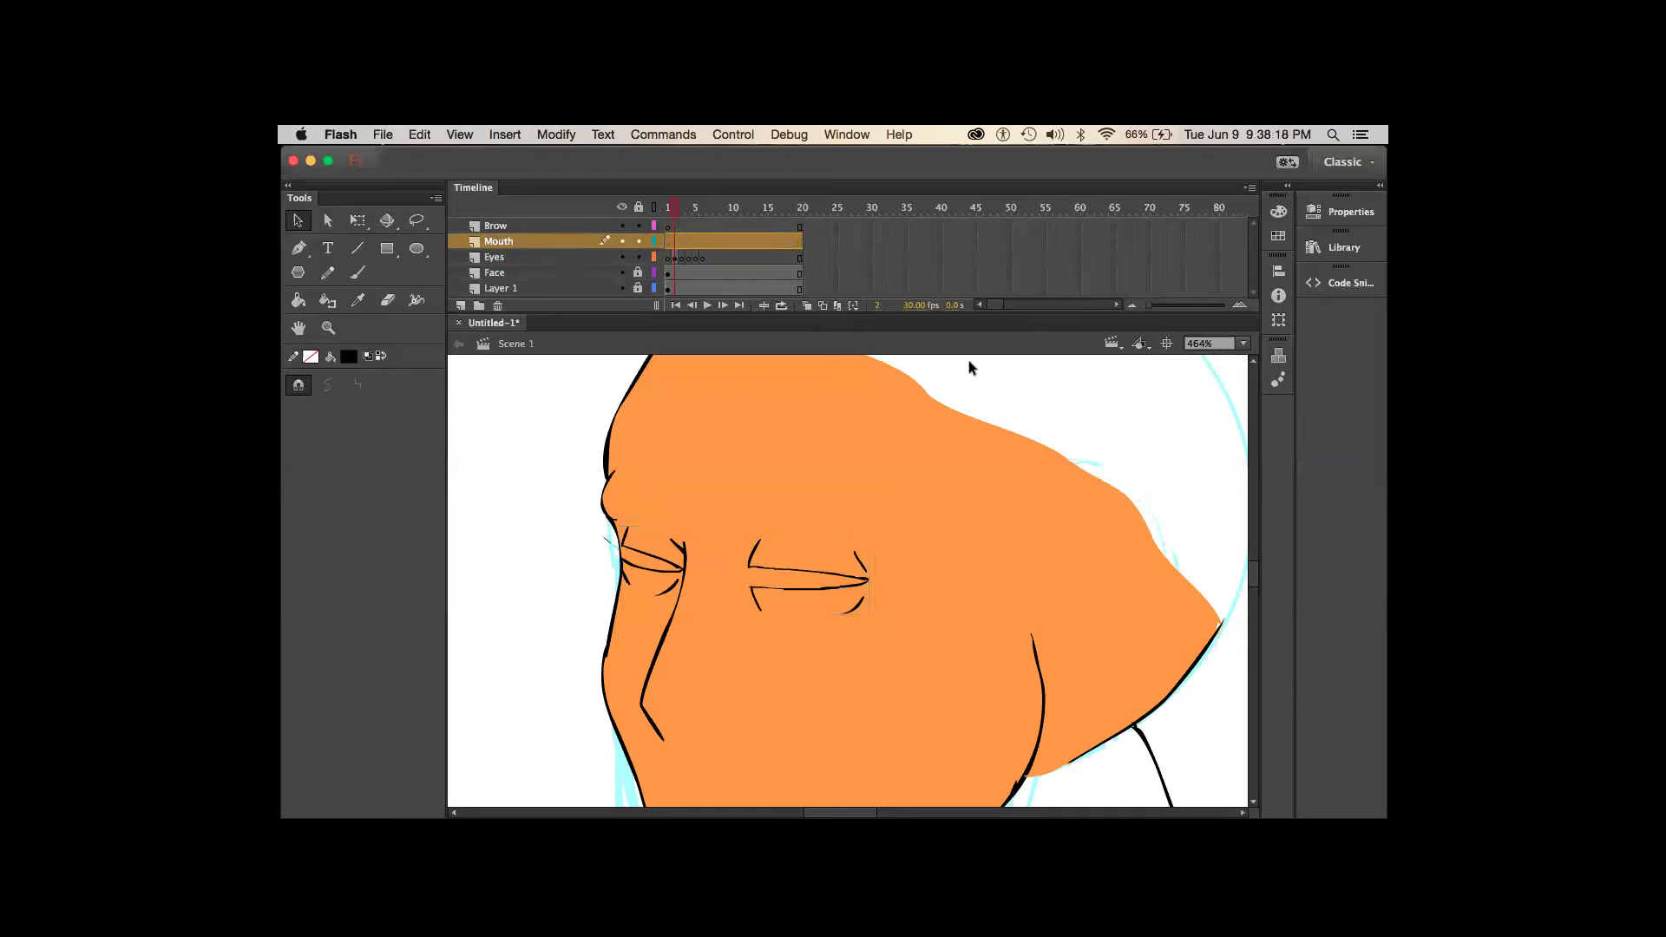
left_click(621, 257)
left_click(621, 272)
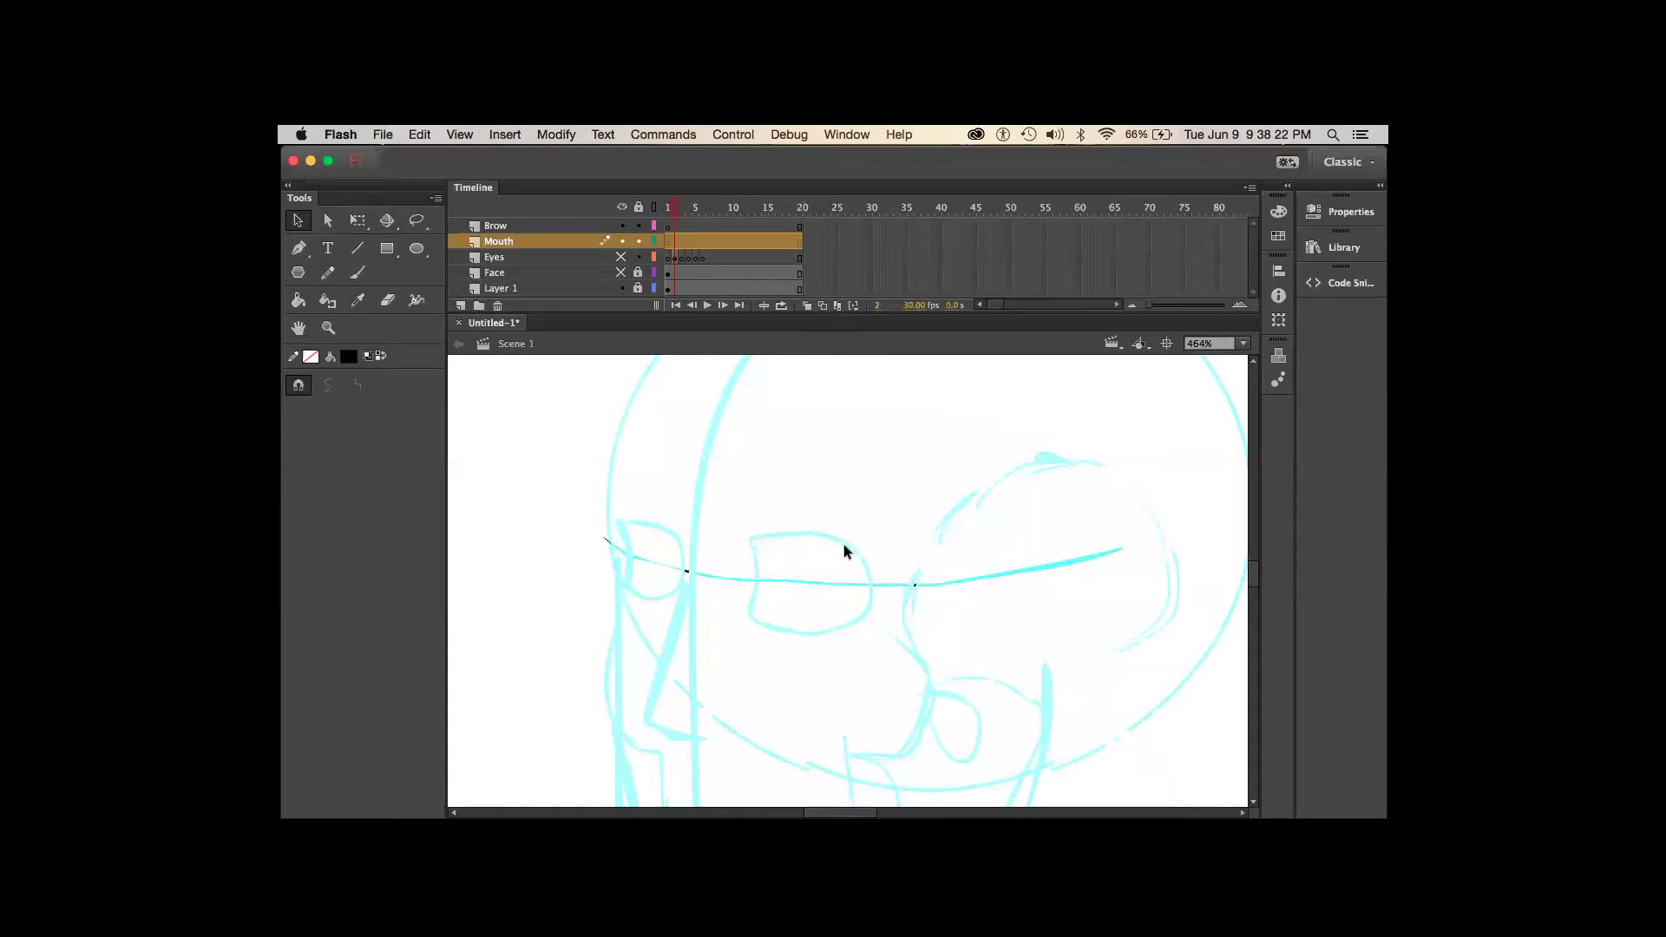
left_click_drag(798, 590, 821, 393)
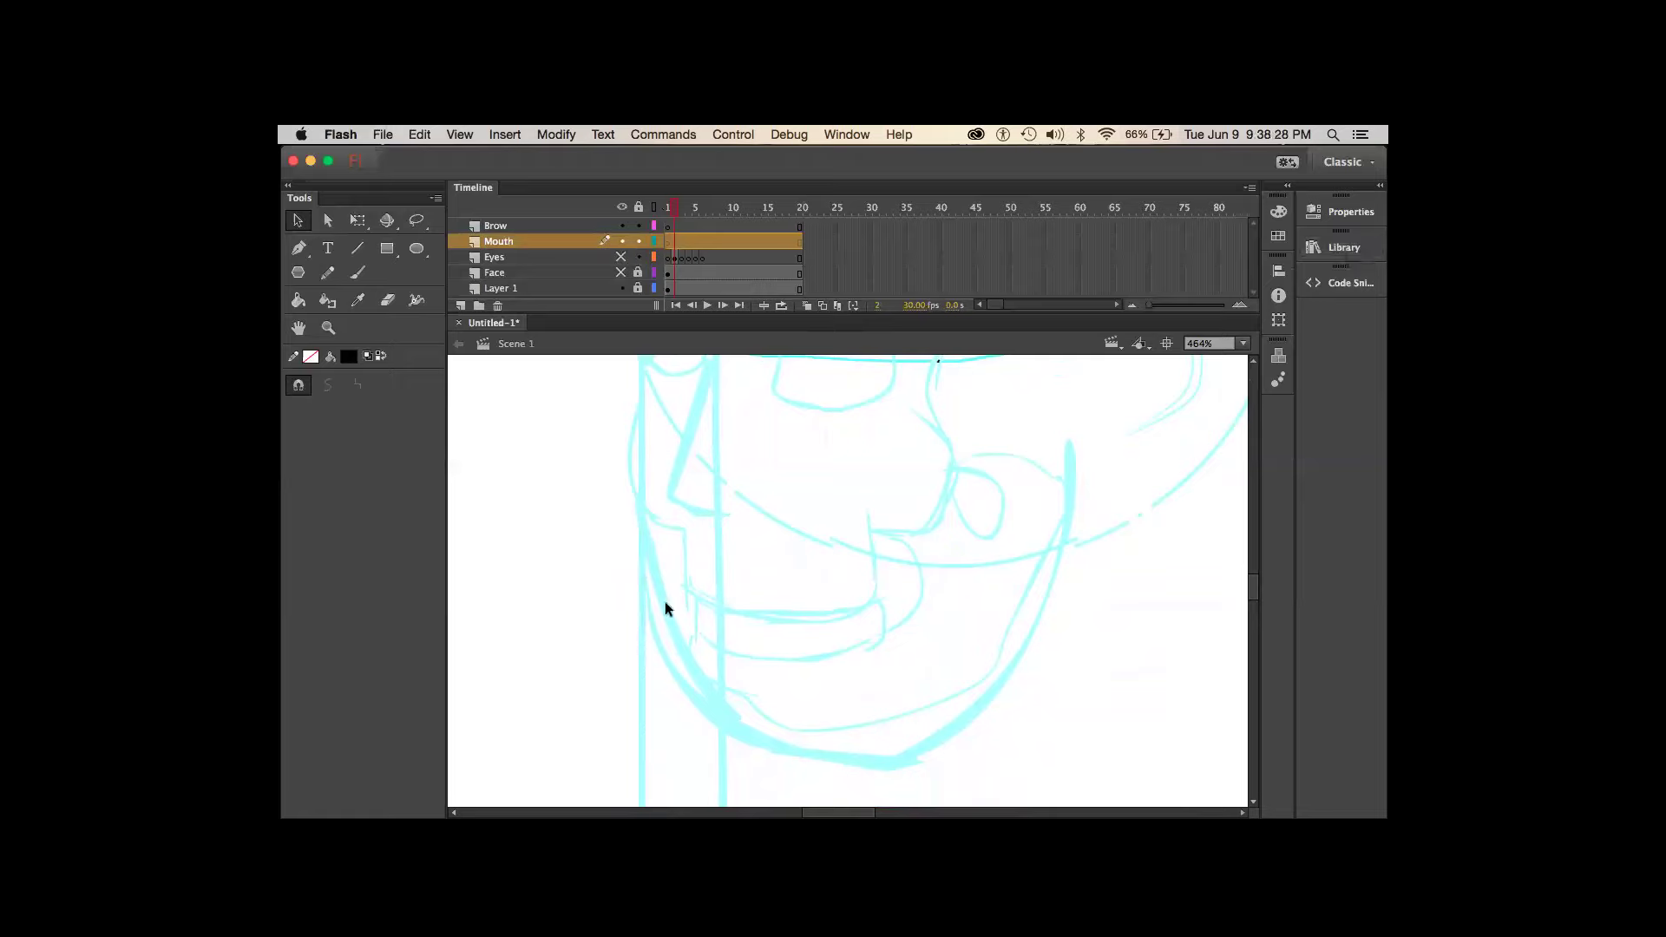
left_click(835, 588)
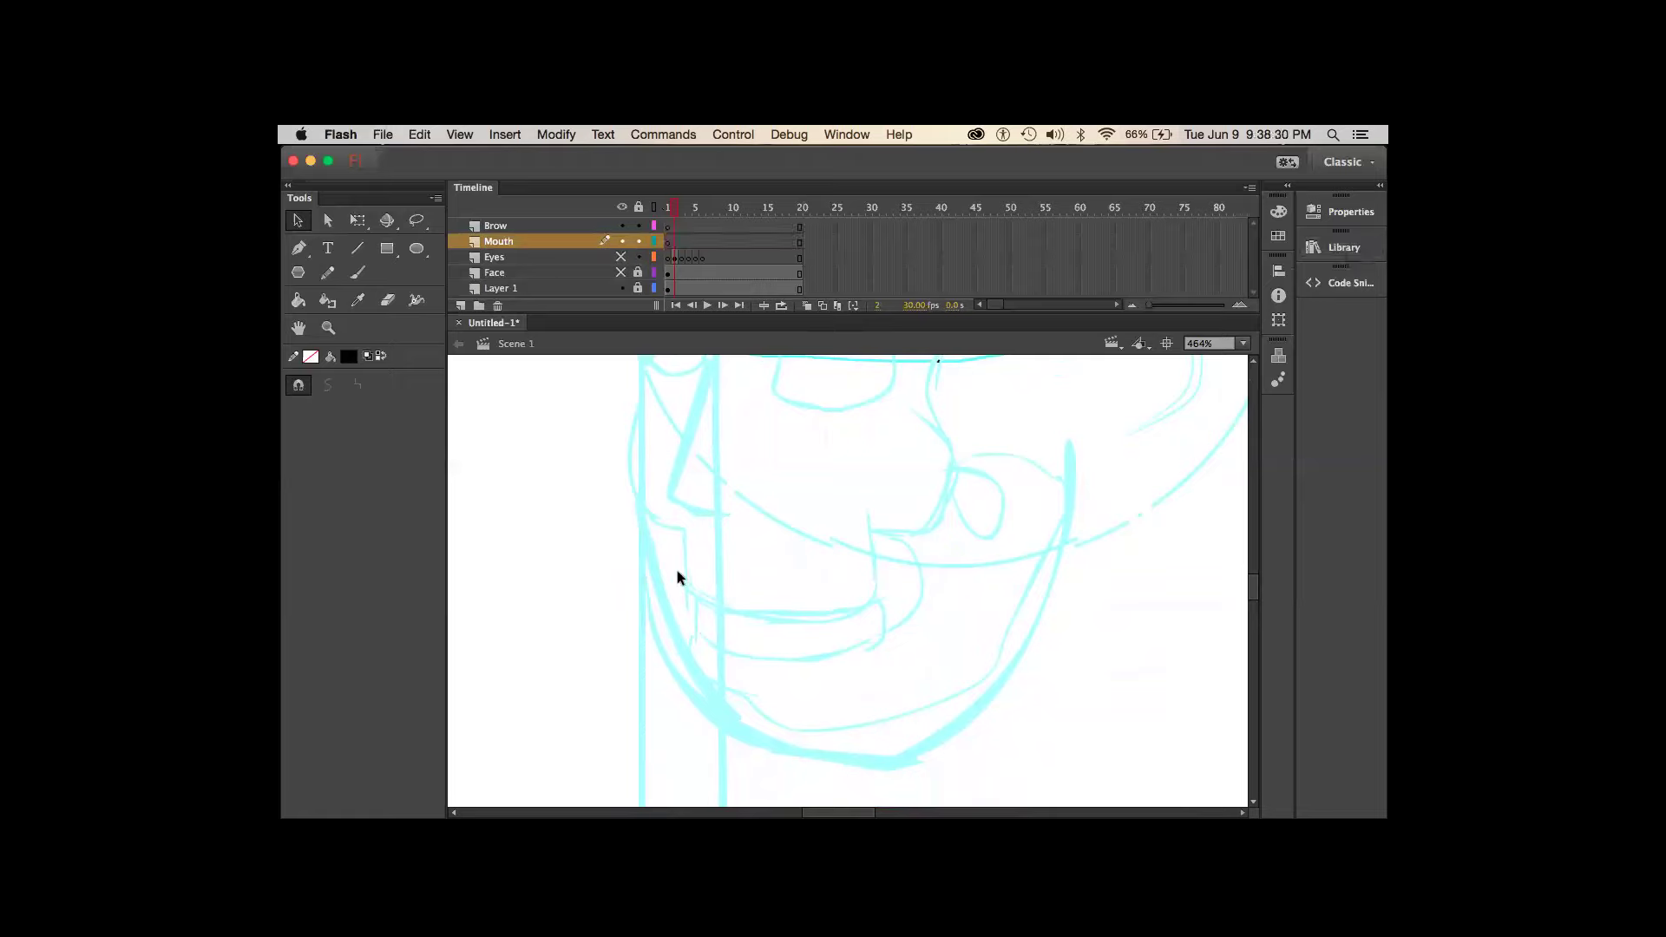
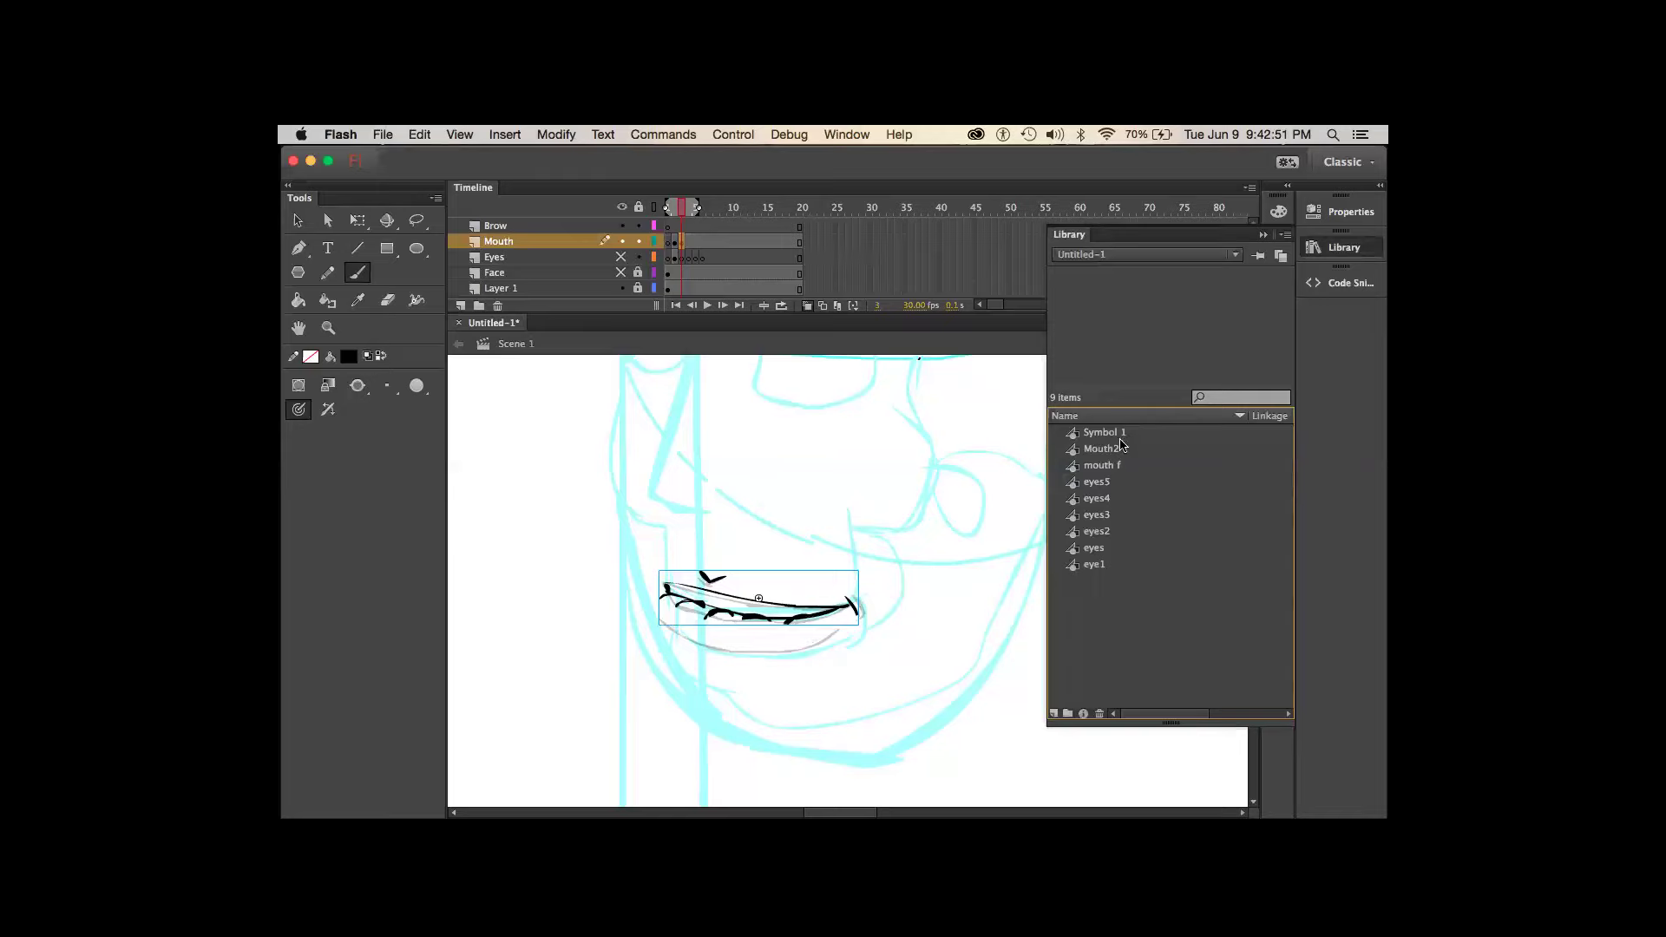
- Preview the mouth symbols in the library and delete the mouth with teeth from frame 3 of the Mouth layer
left_click(1129, 466)
left_click(1139, 449)
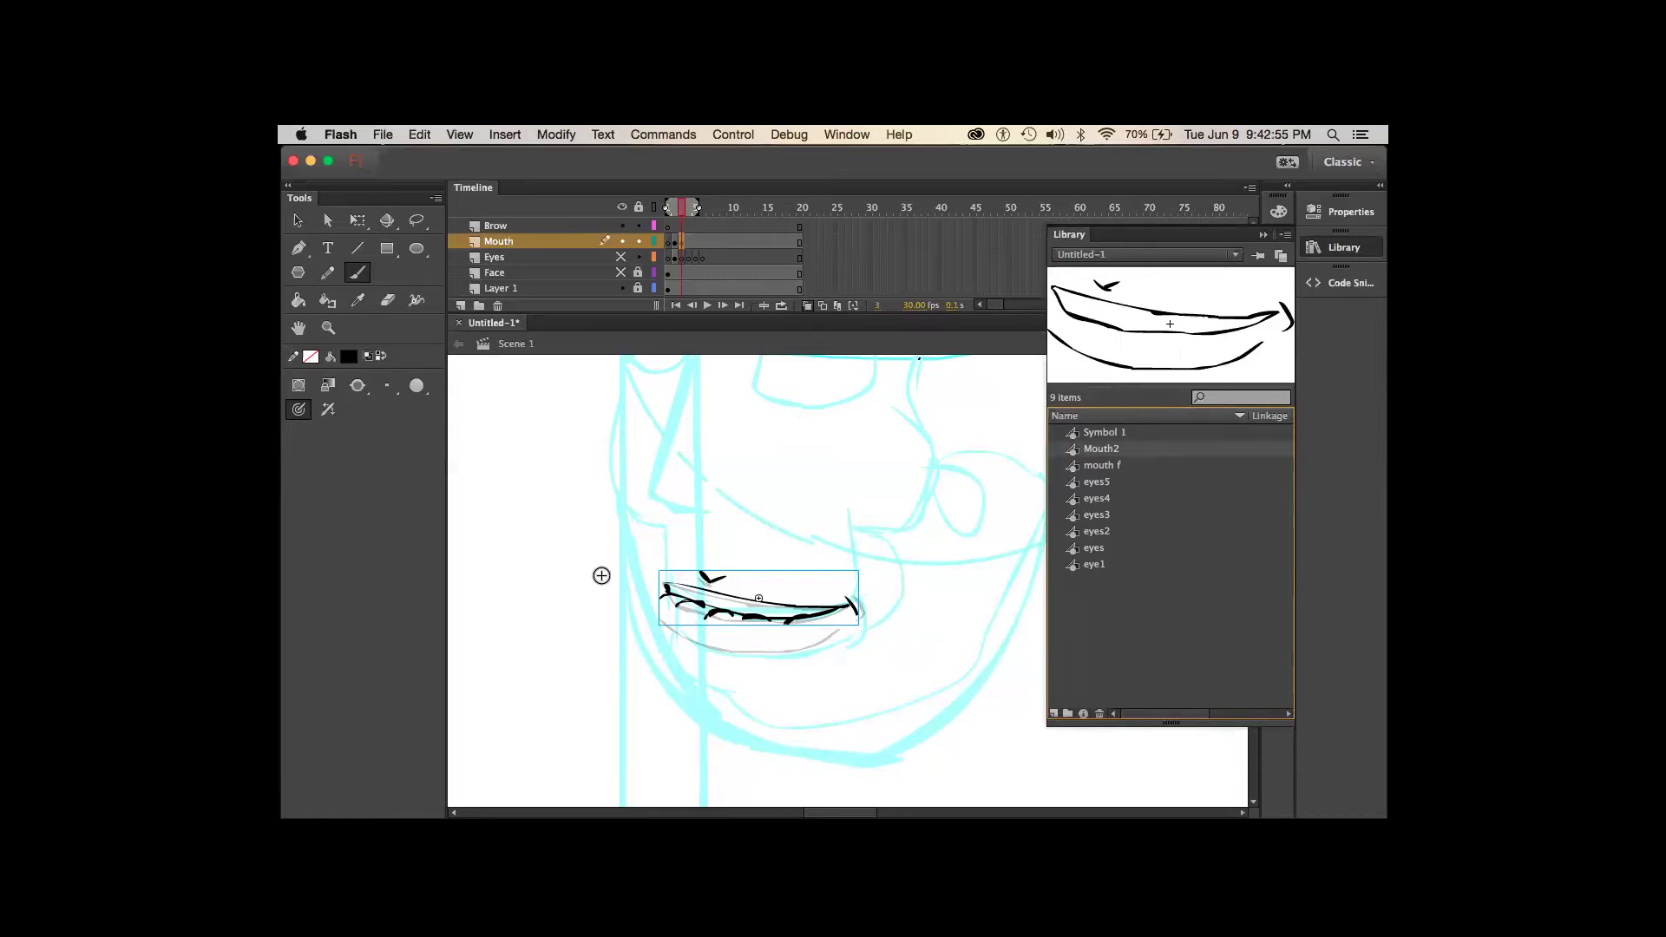
key("super+l")
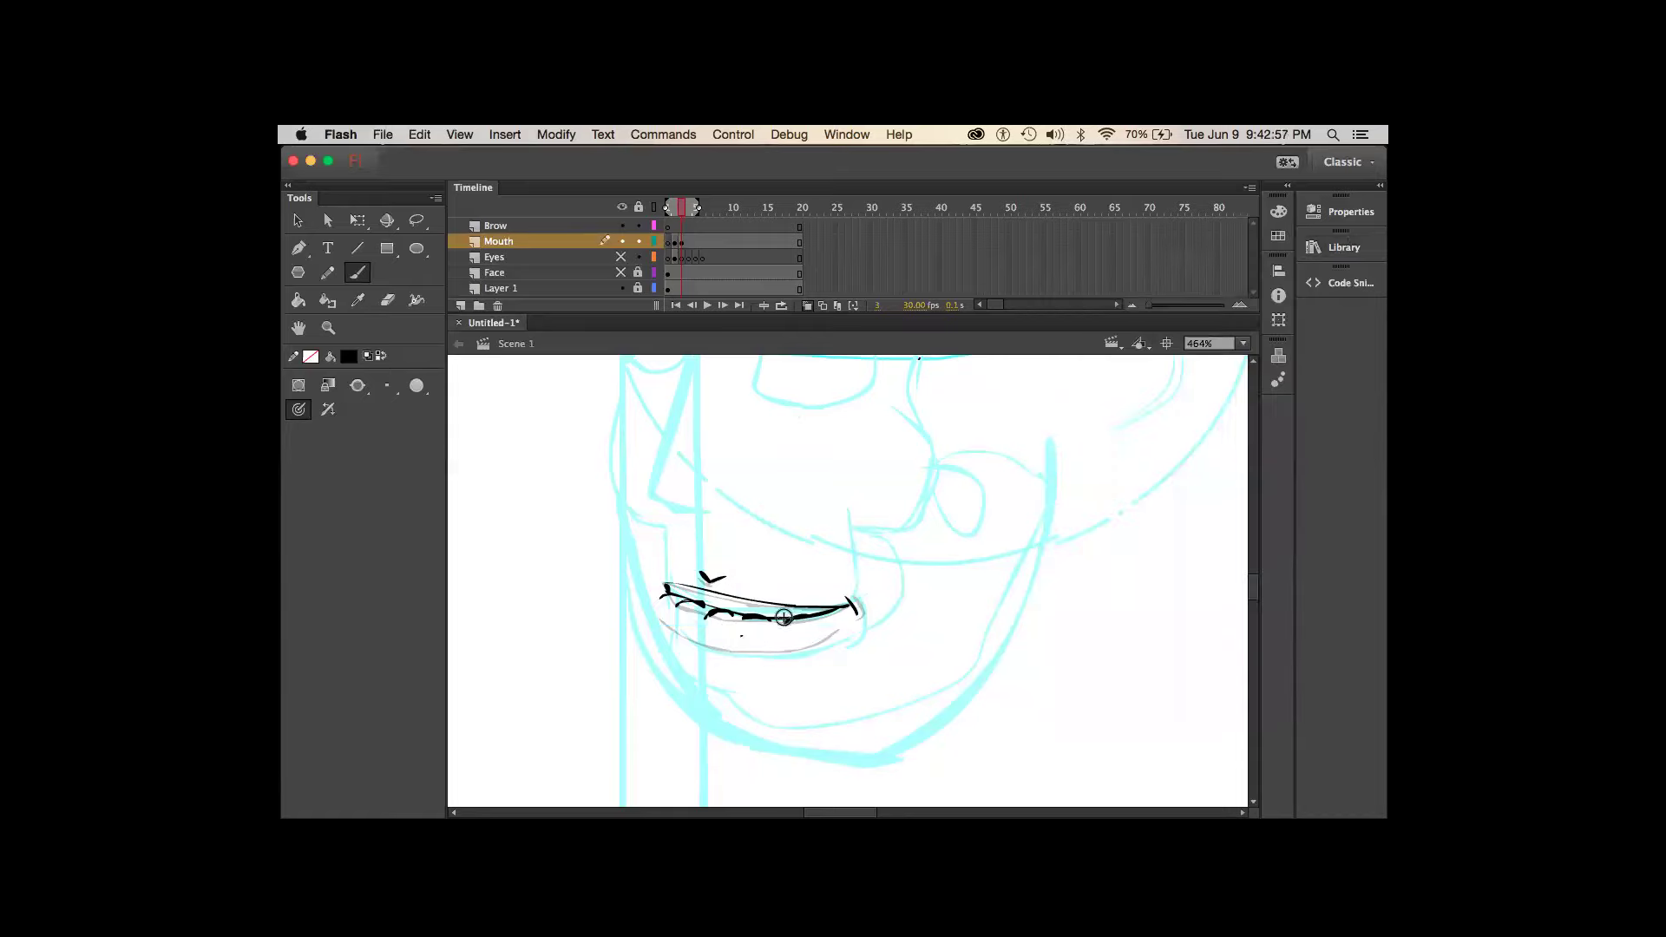
key("v")
left_click(787, 618)
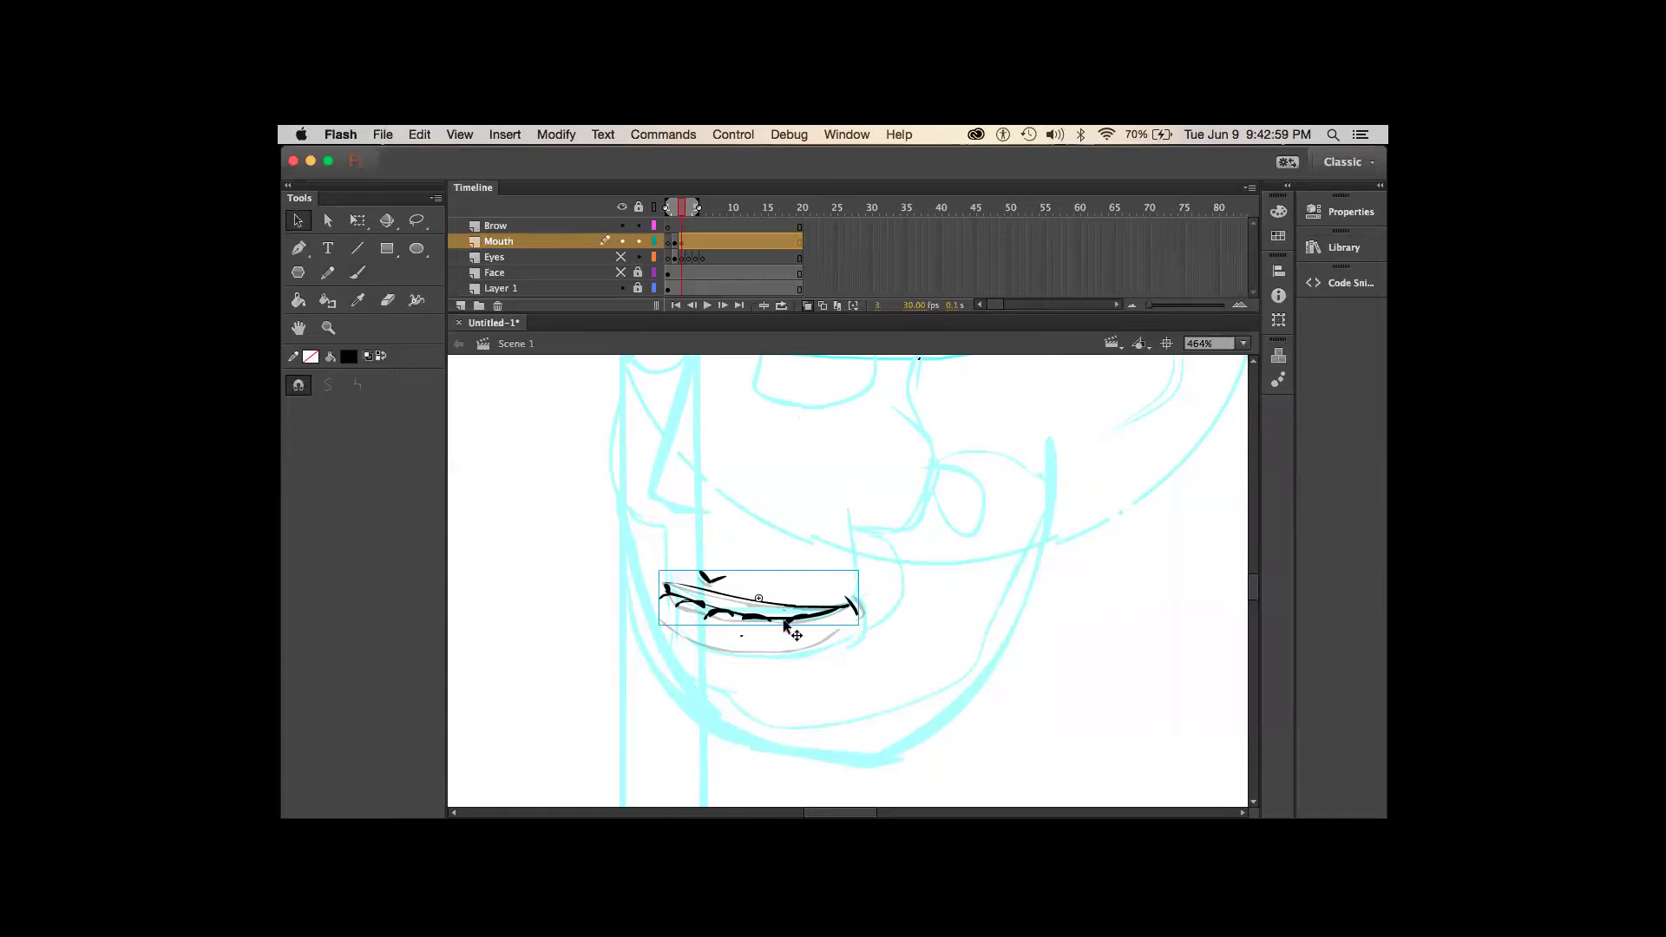
key("Delete")
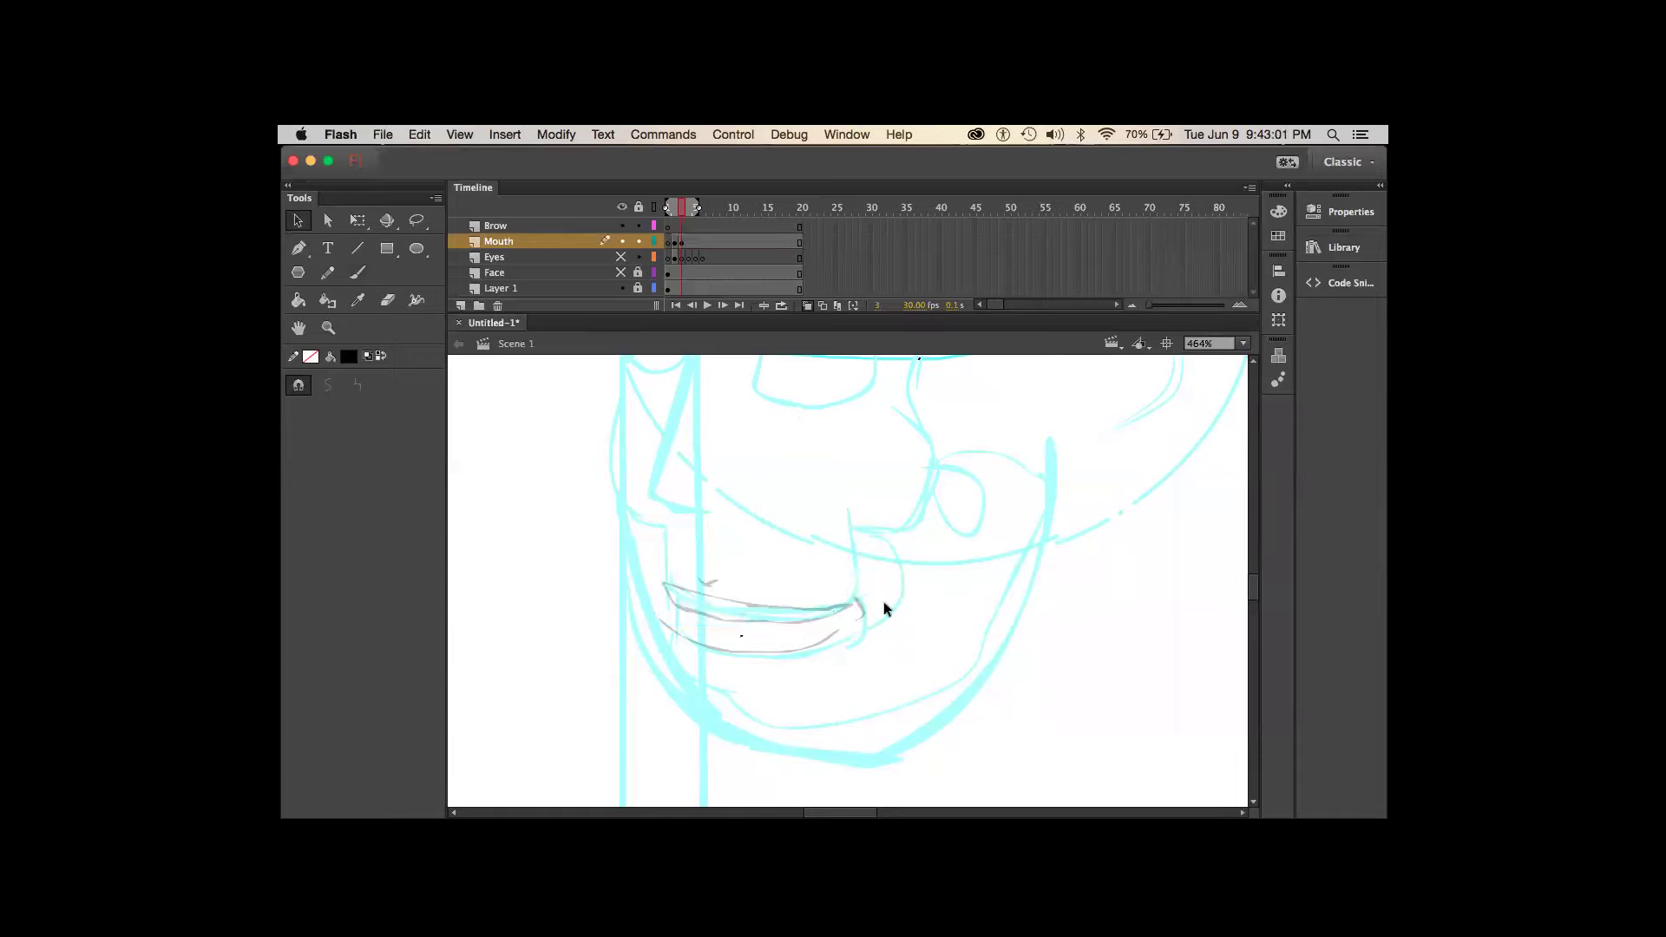
- Rename the library item Symbol 1 as closed mouth
left_click(1325, 250)
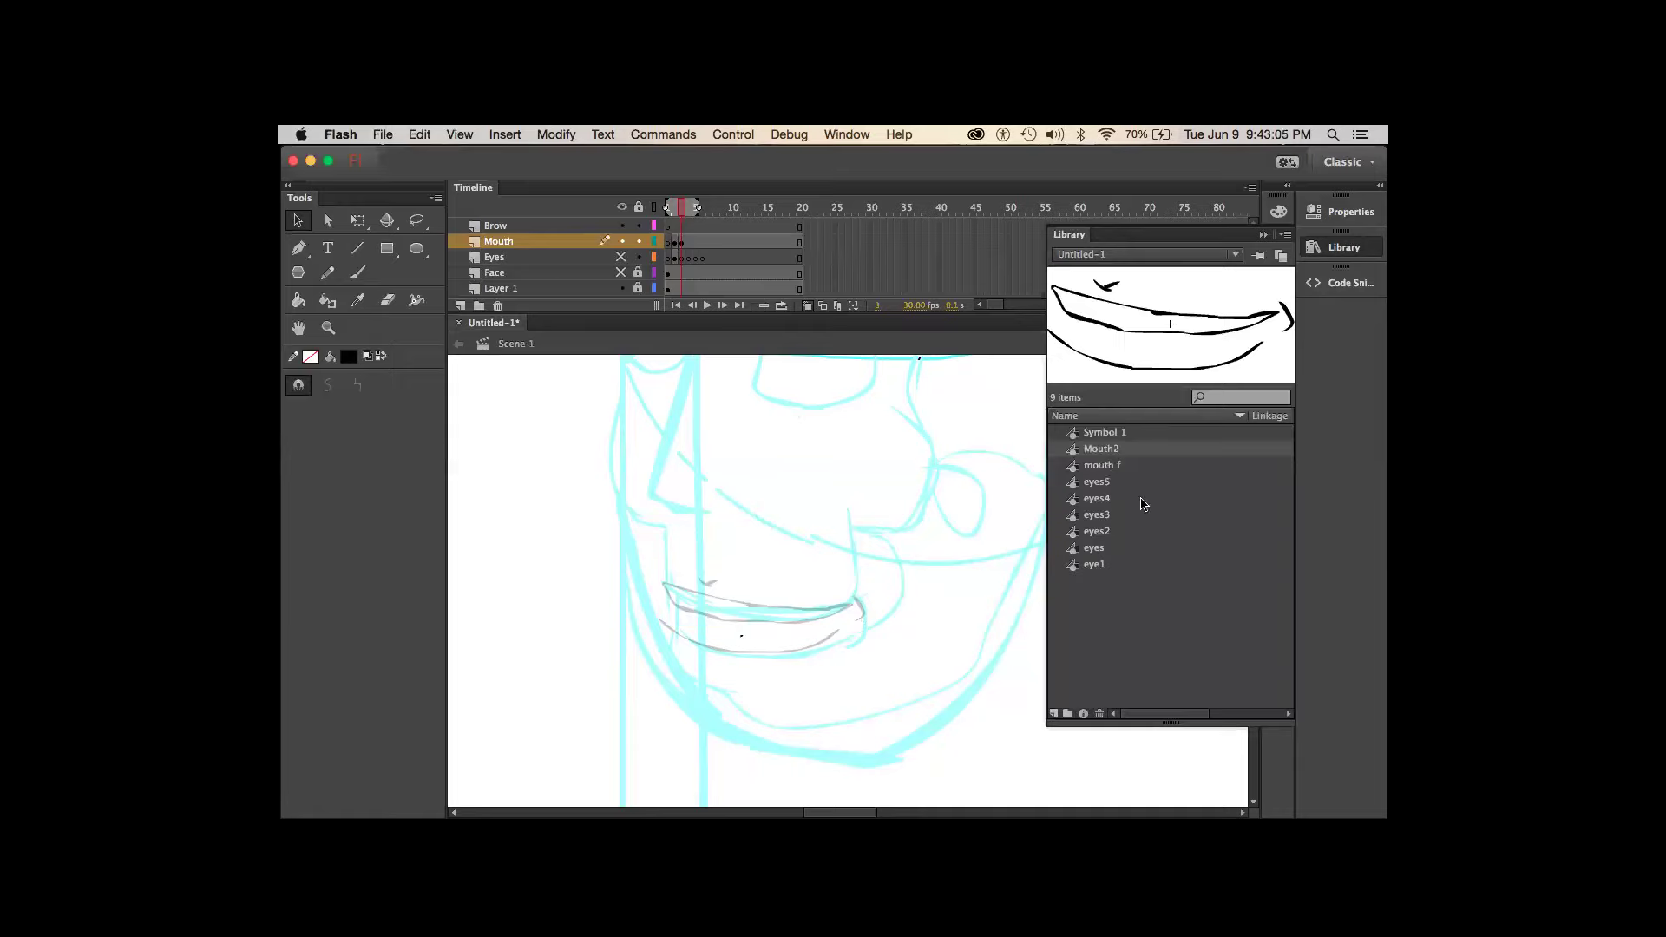
left_click(1100, 436)
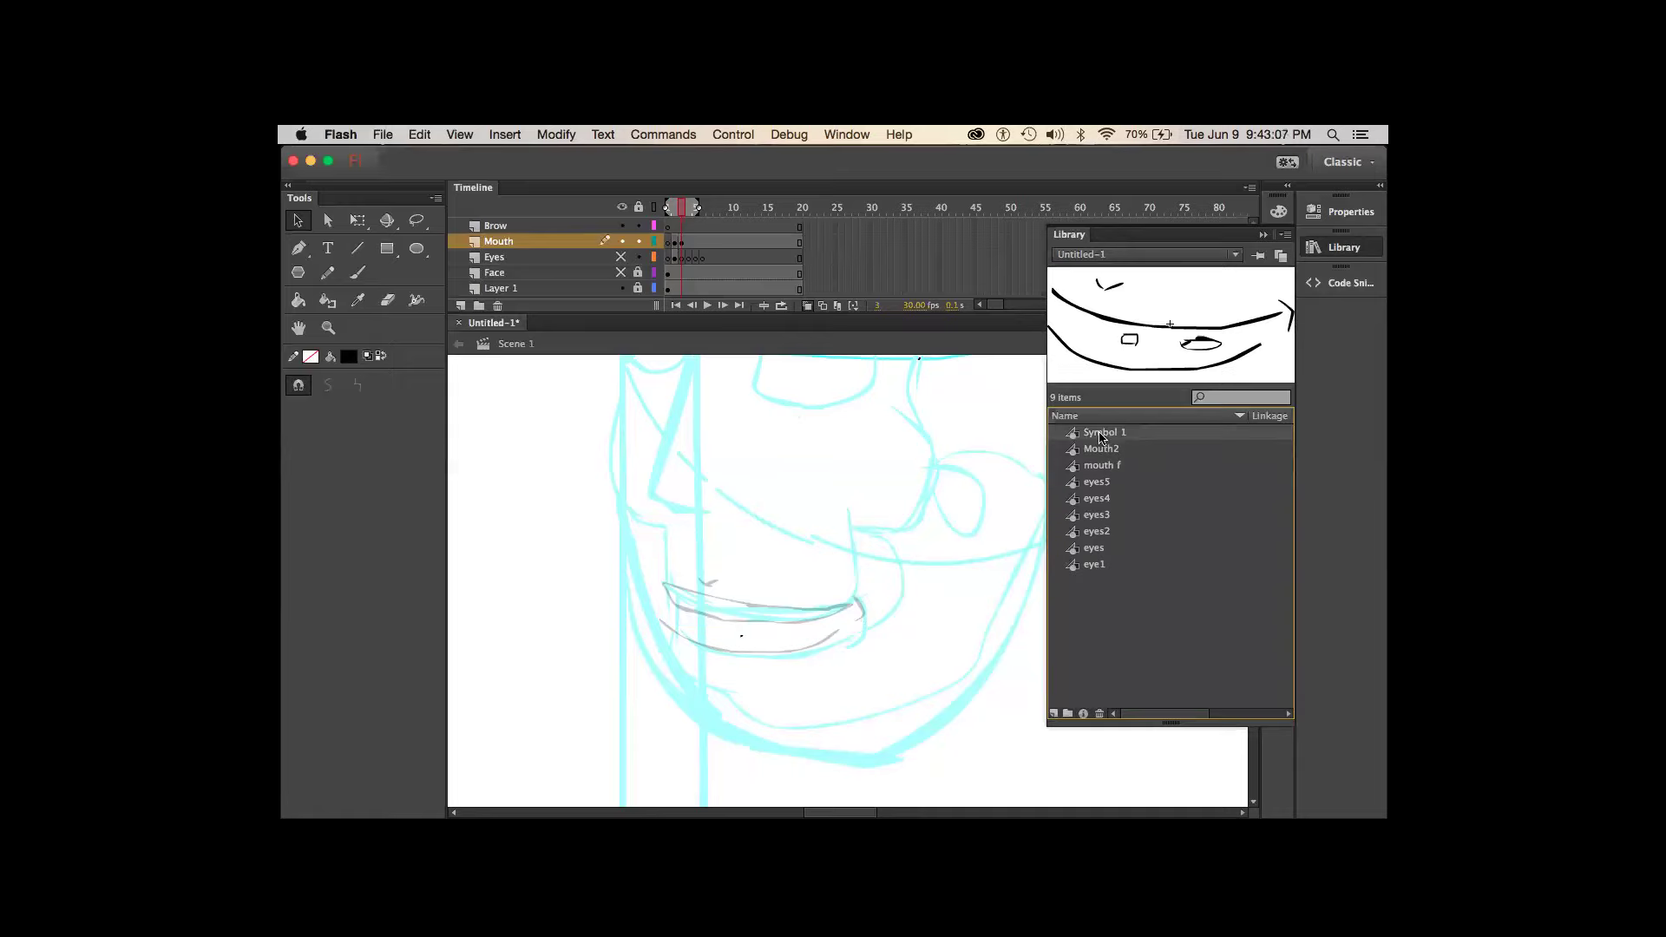
double_click(1100, 433)
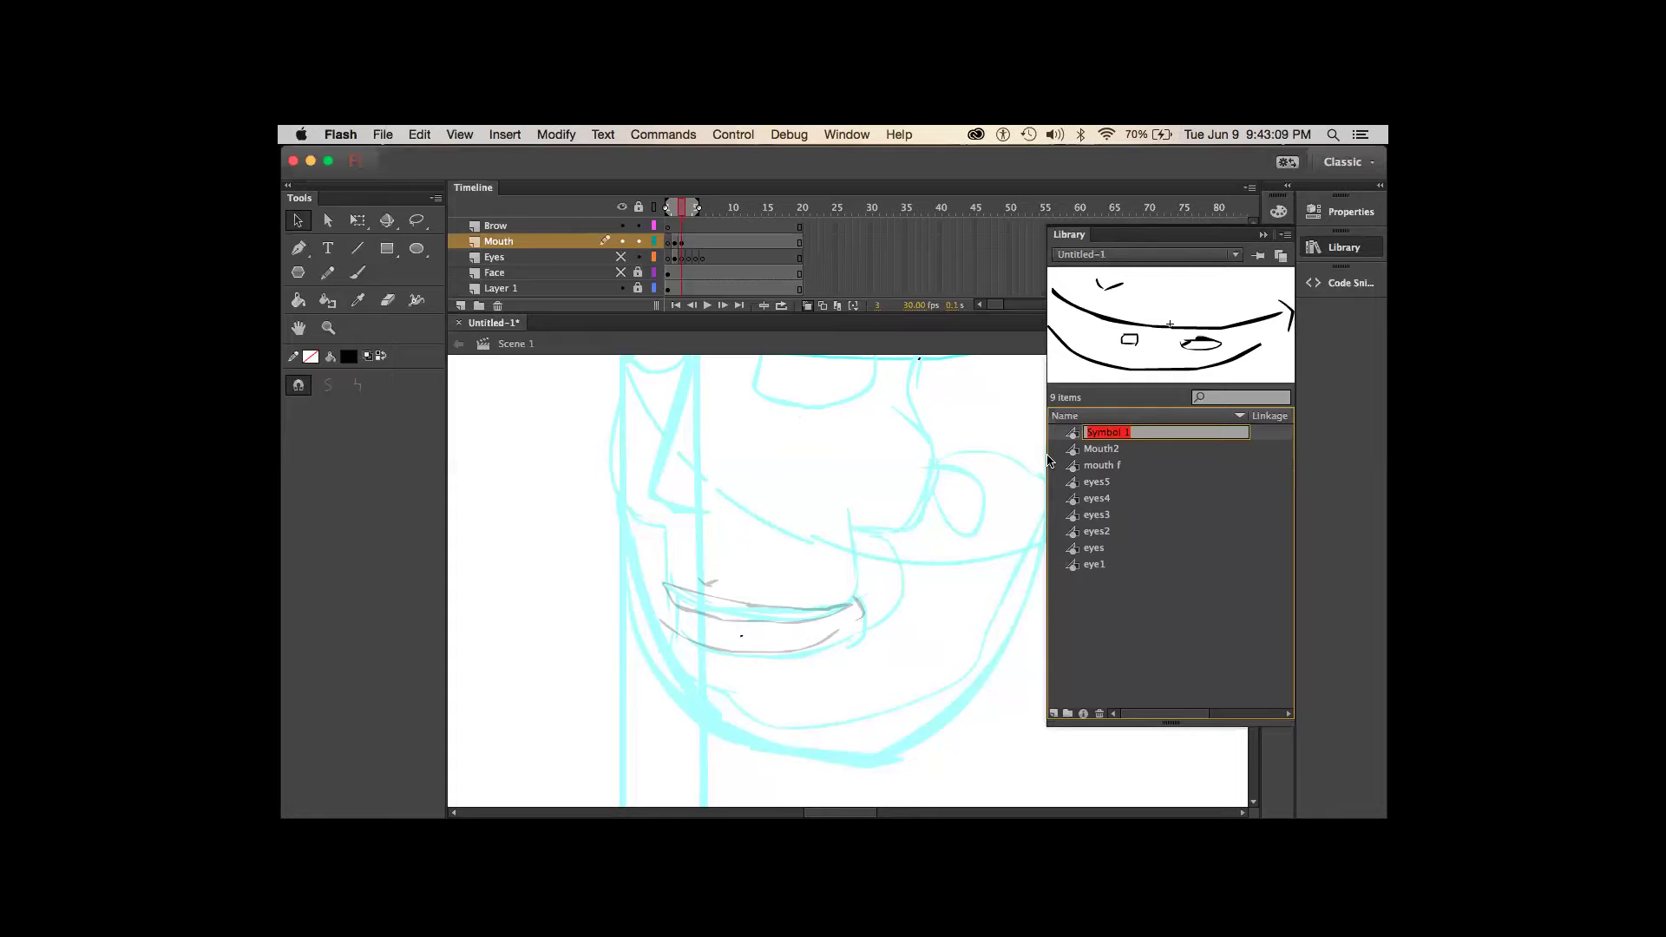
type("closed mouth")
key("Return")
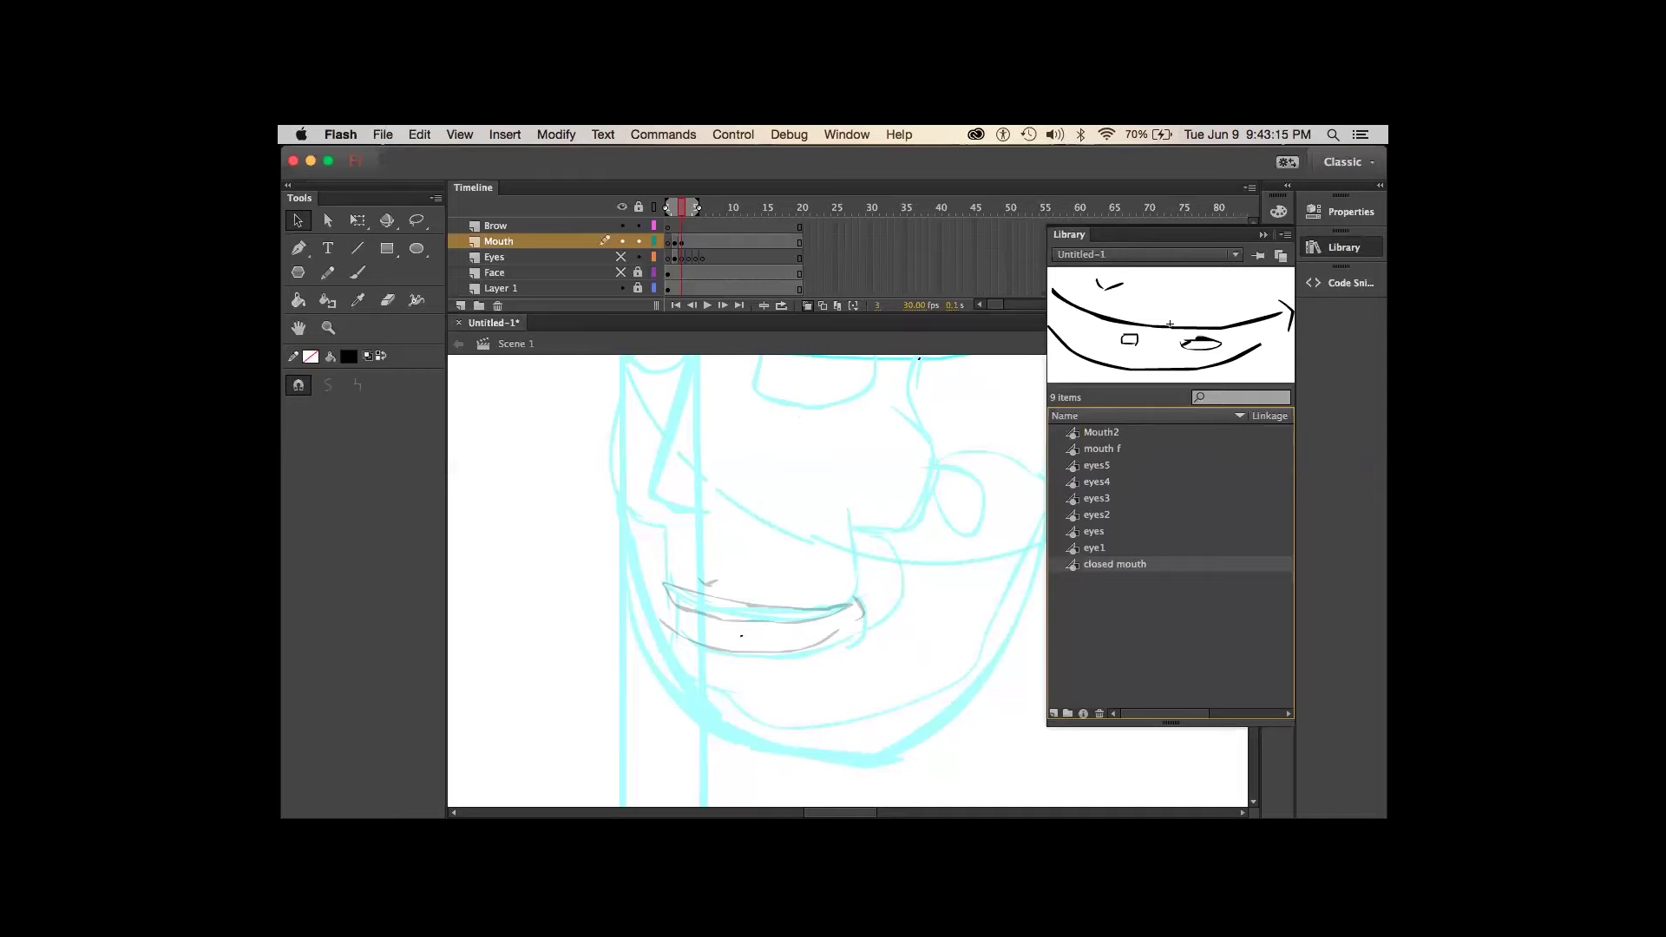
- Place the closed mouth symbol in frame 3 of the Mouth layer and align it with the sketched mouth
left_click_drag(1107, 565, 731, 614)
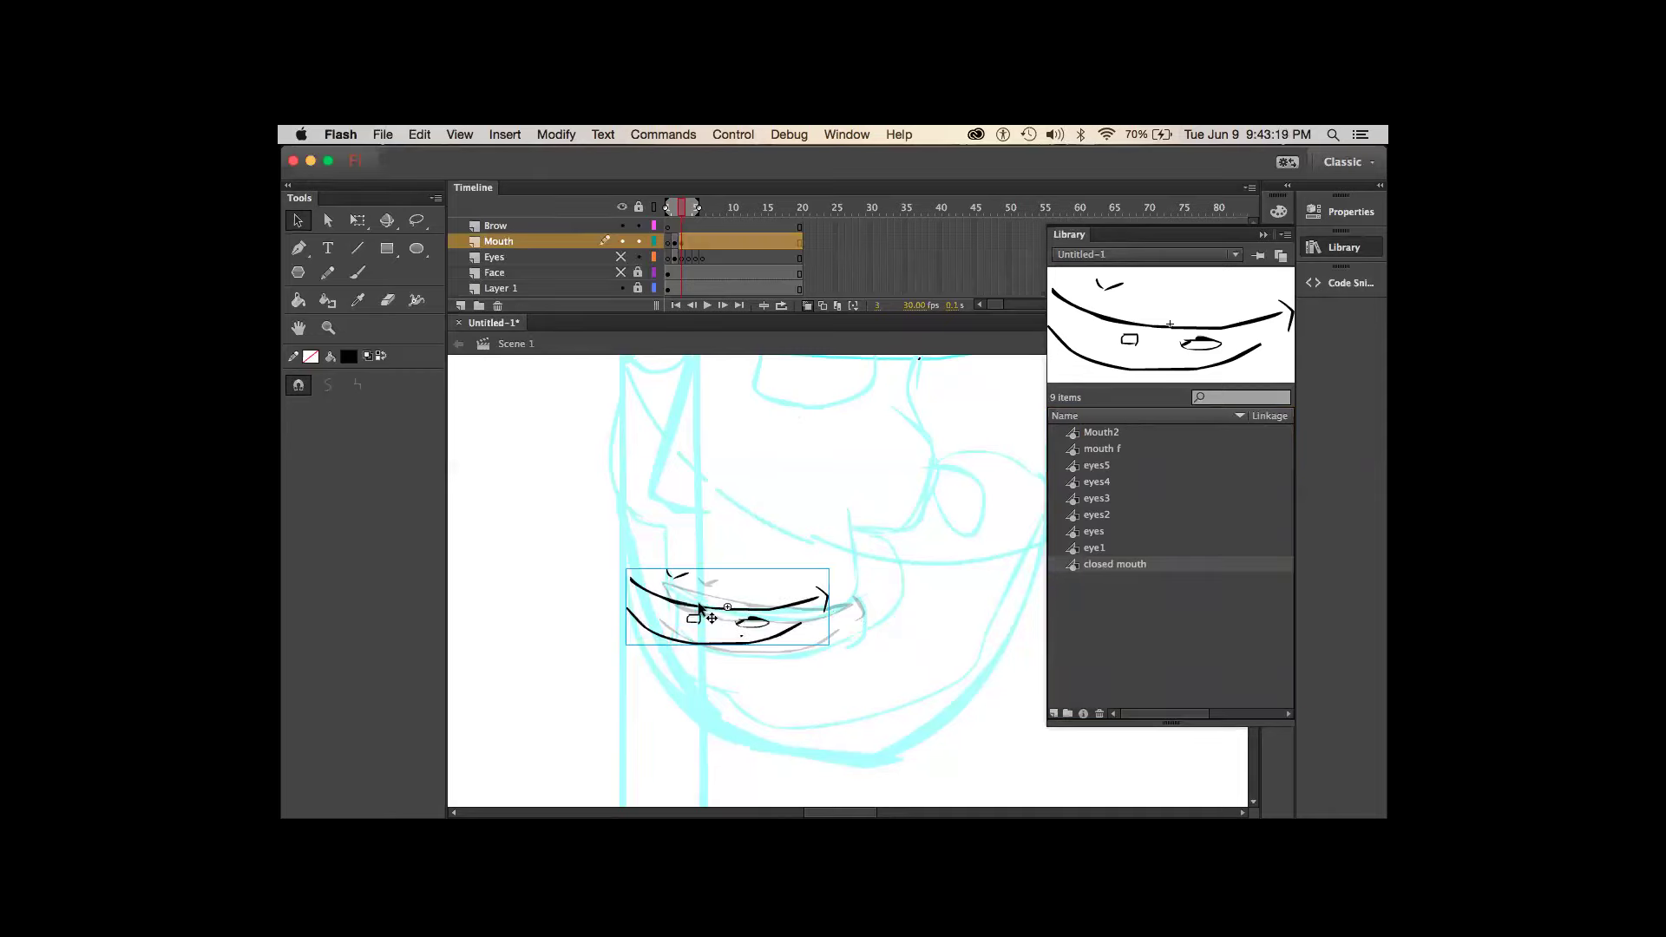
scroll(689, 596, "left", 5)
scroll(689, 597, "up", 3)
left_click_drag(813, 629, 686, 565)
left_click_drag(739, 661, 768, 664)
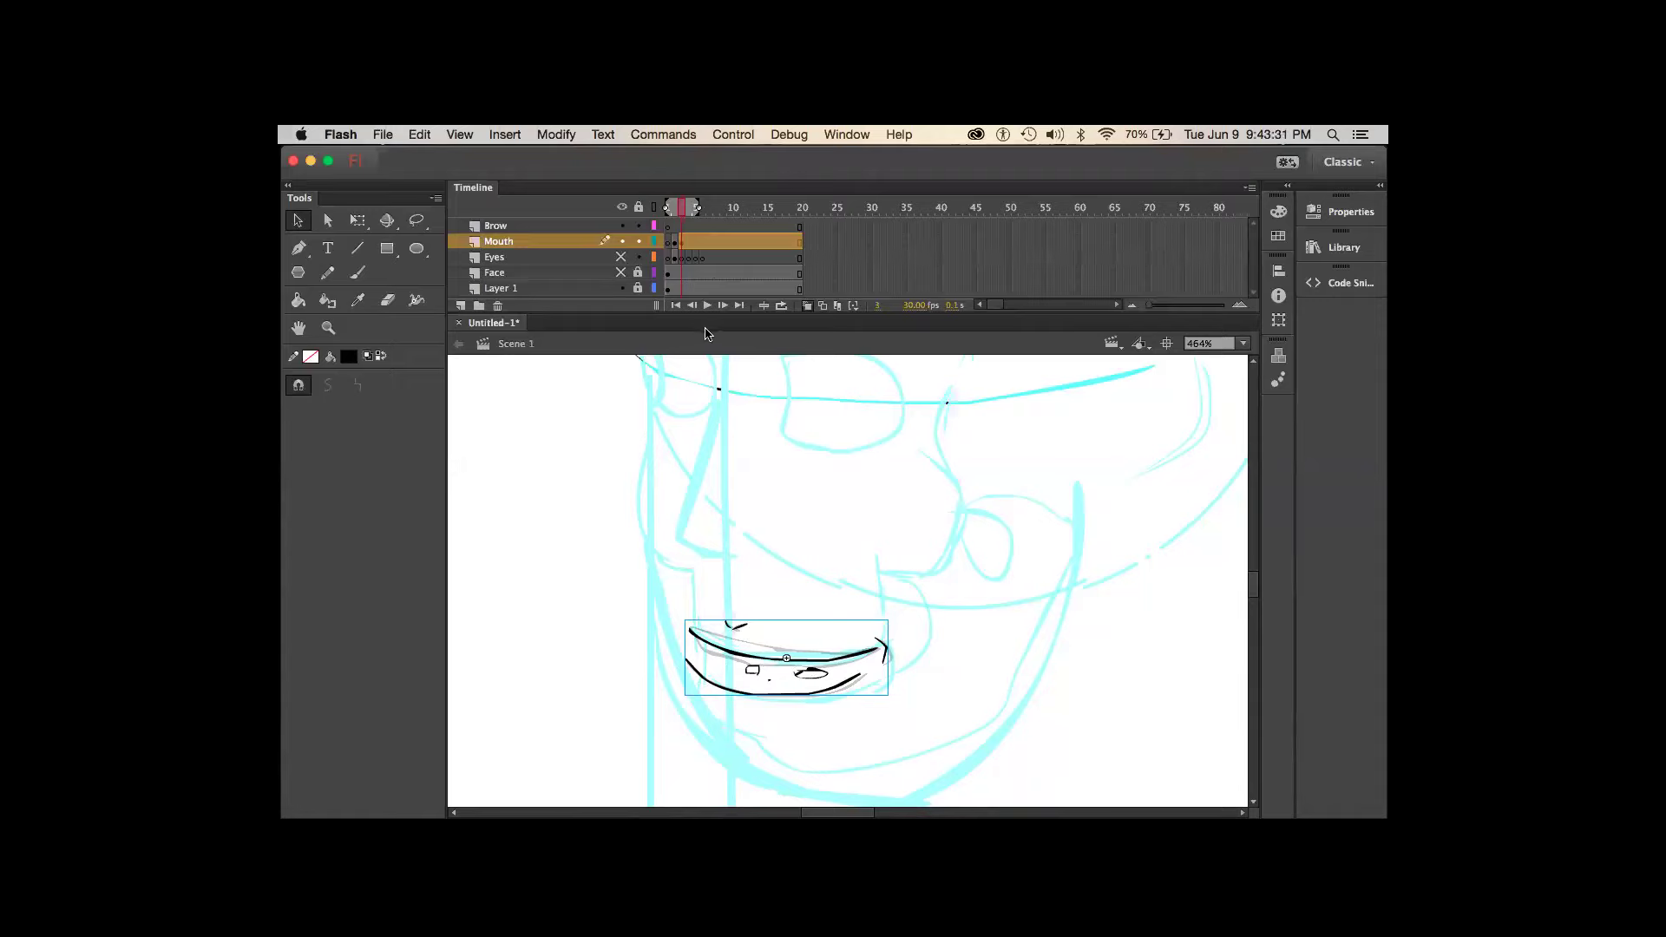
- Move the playhead to frame 5 on the Mouth layer and delete the closed mouth from the stage
key("period")
left_click_drag(673, 241, 719, 243)
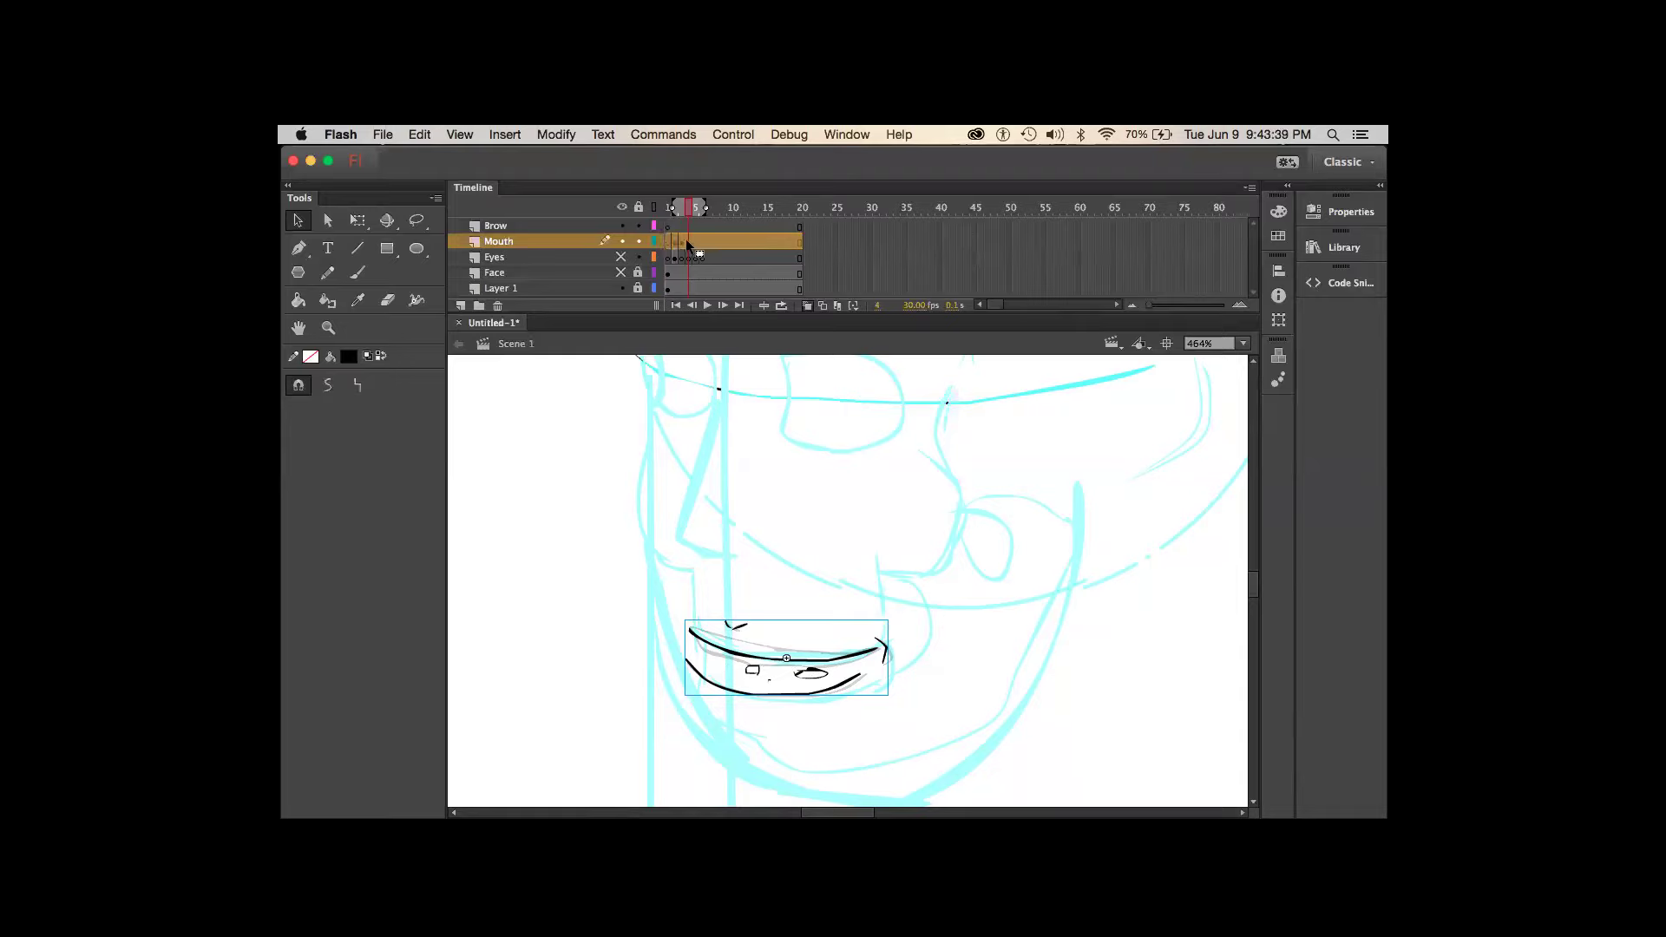
left_click(691, 242)
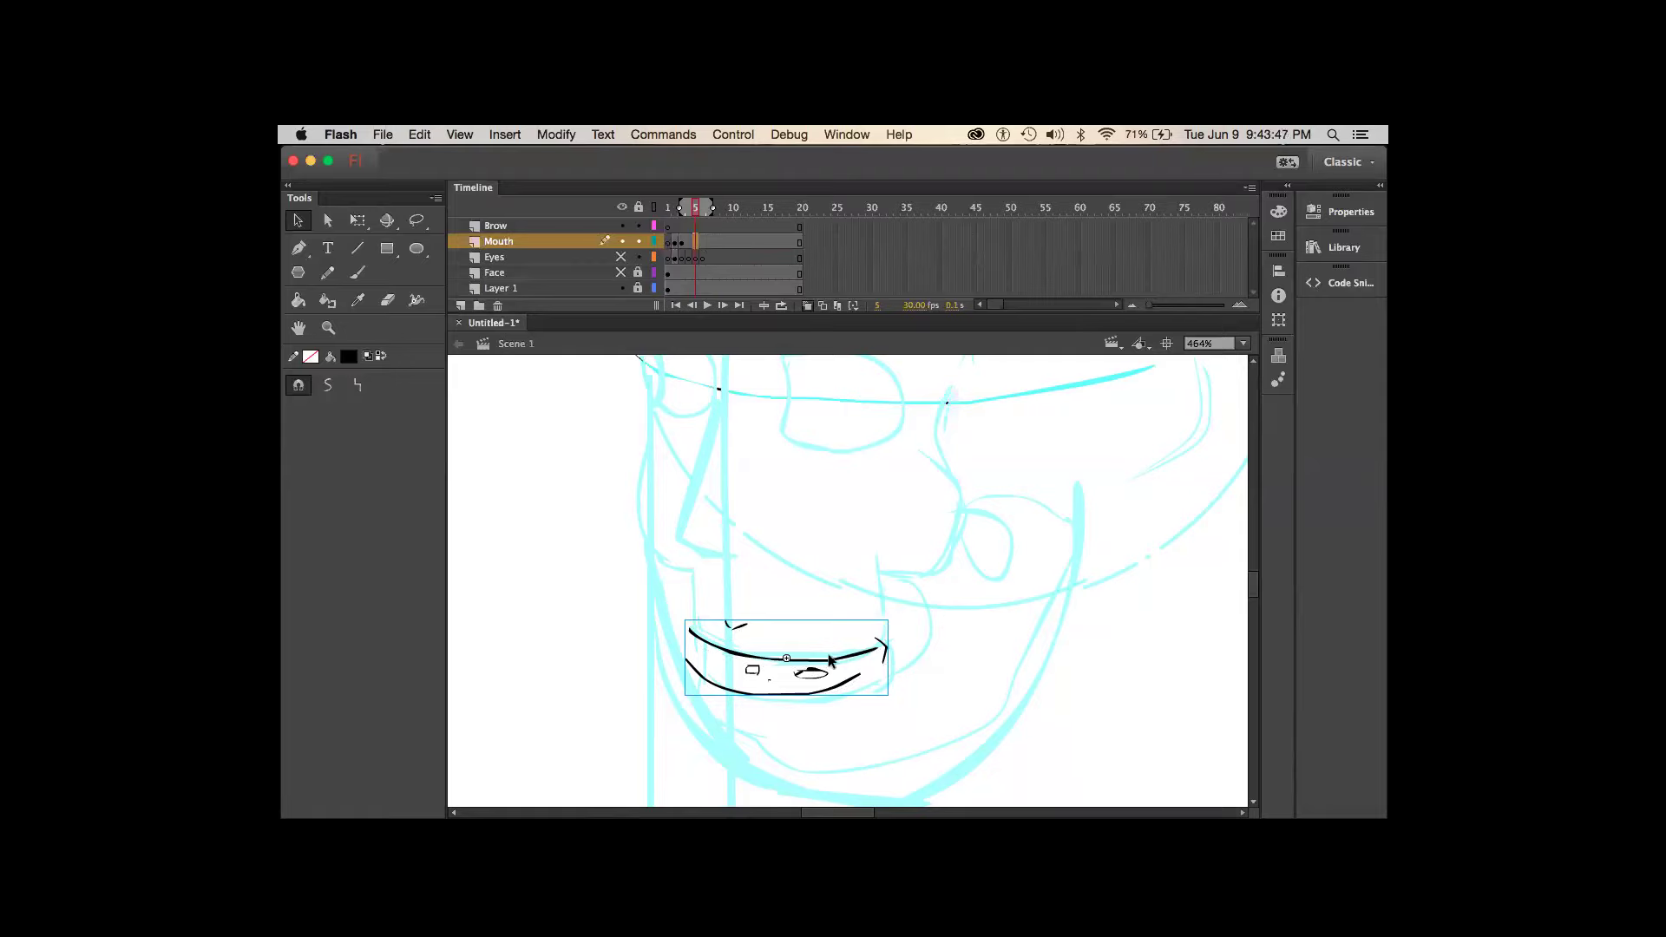
key("Delete")
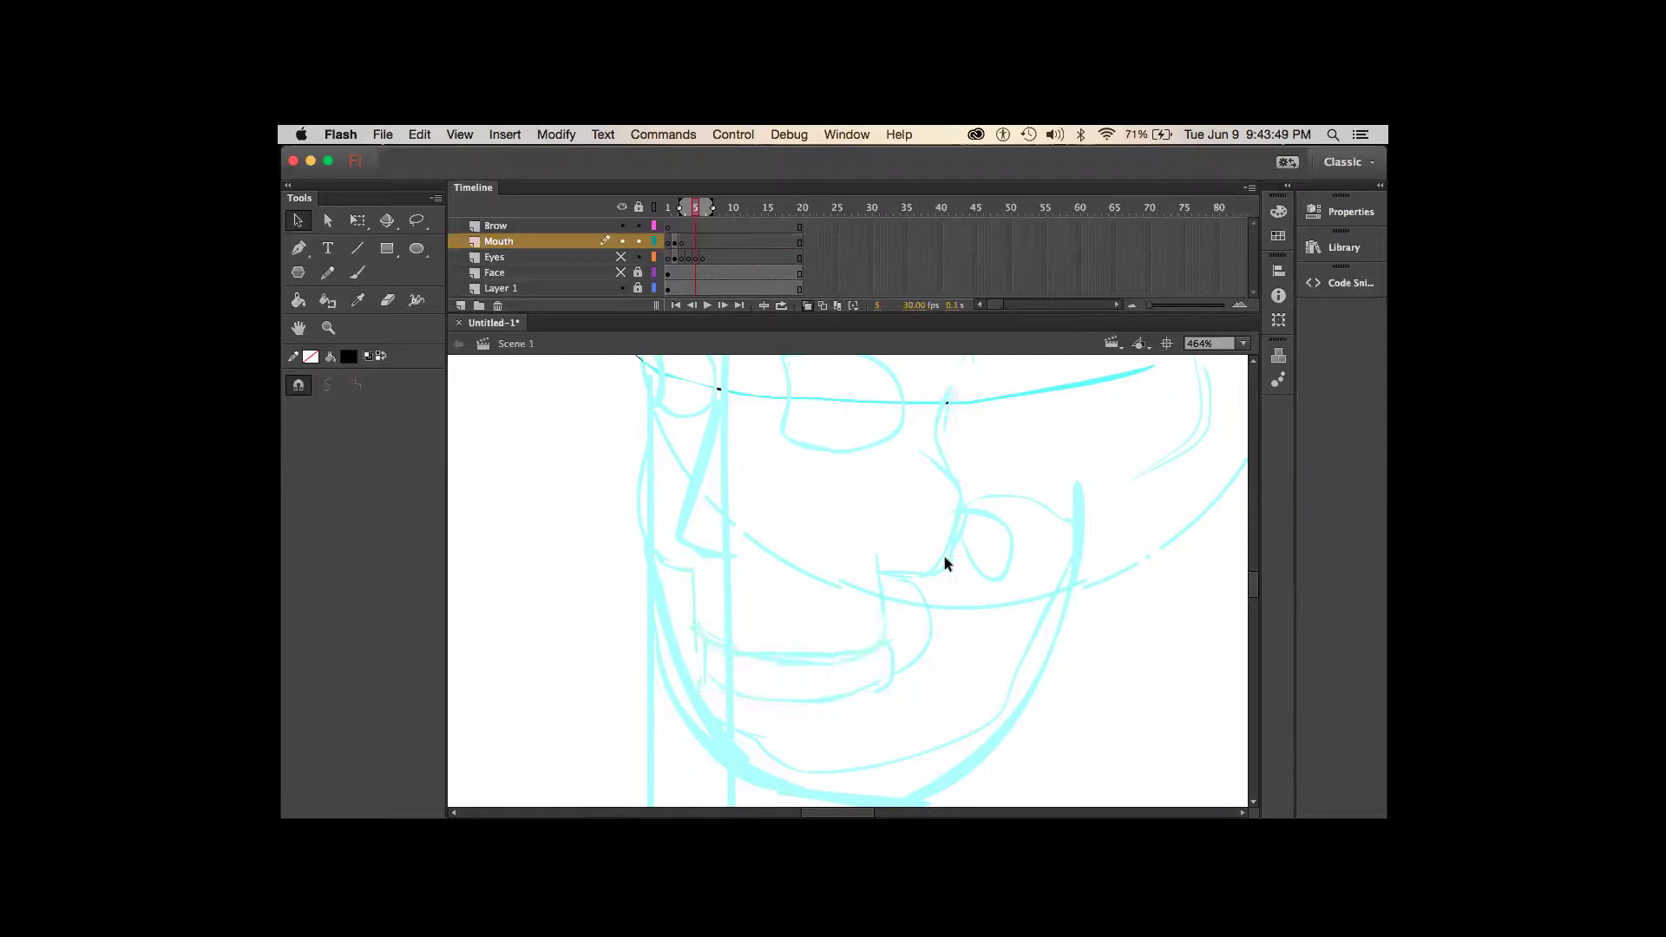
- Preview the mouth symbols in the library and place Mouth2 over the sketched mouth on the Mouth layer
left_click(1354, 248)
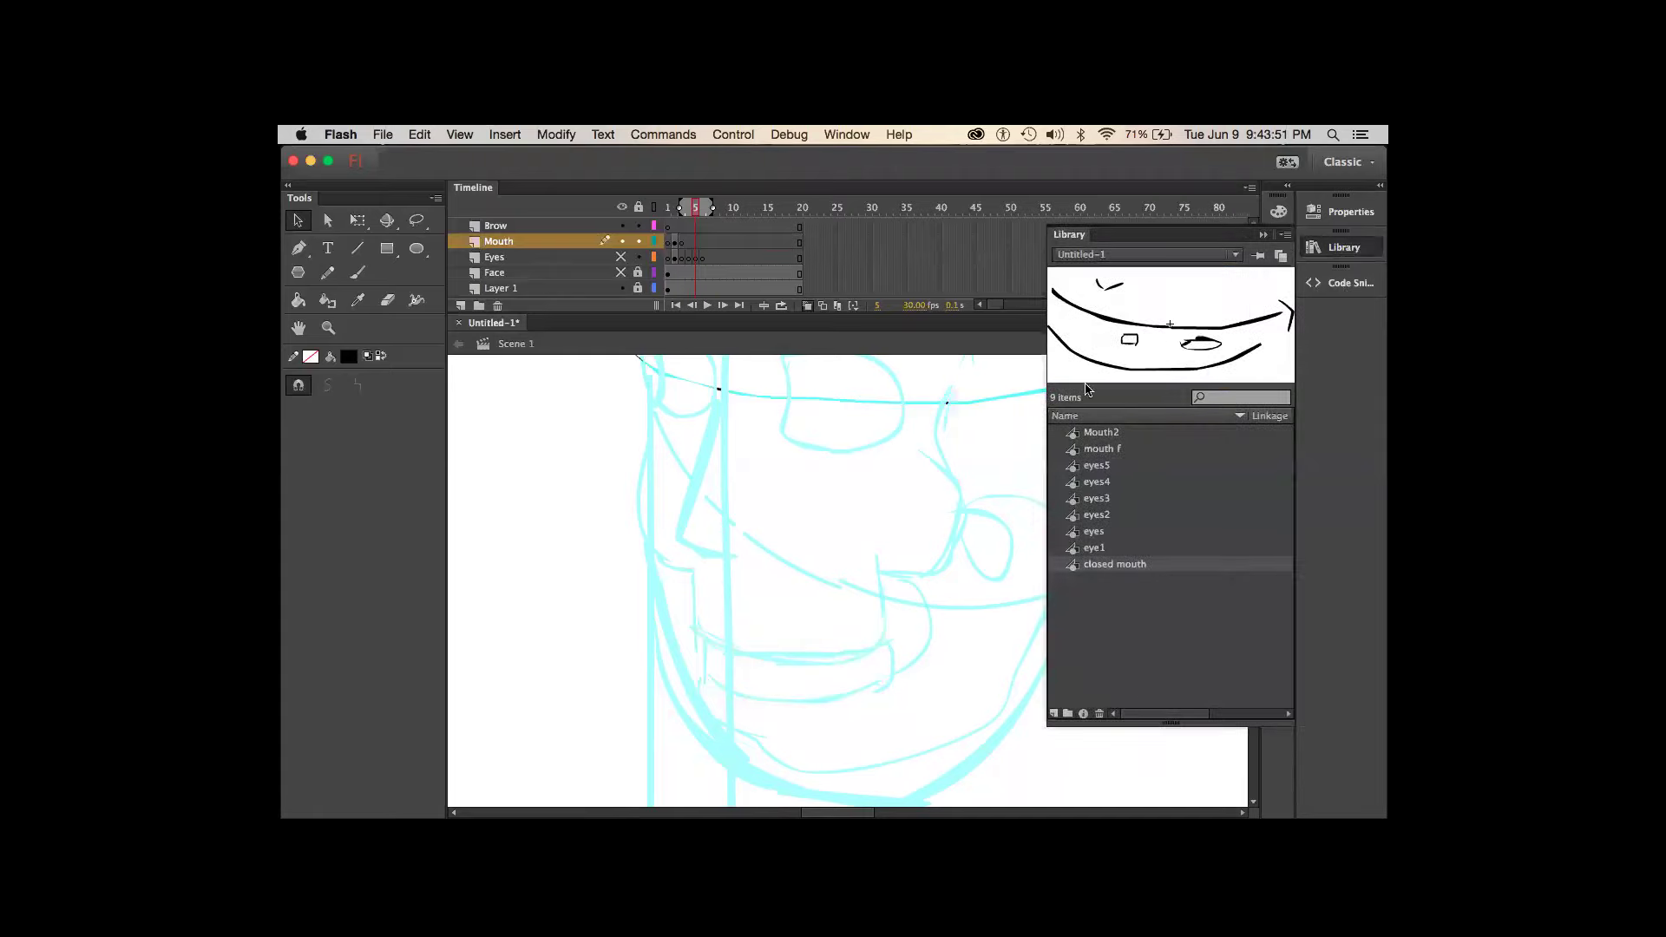
left_click(1076, 484)
left_click(1118, 452)
left_click(1116, 436)
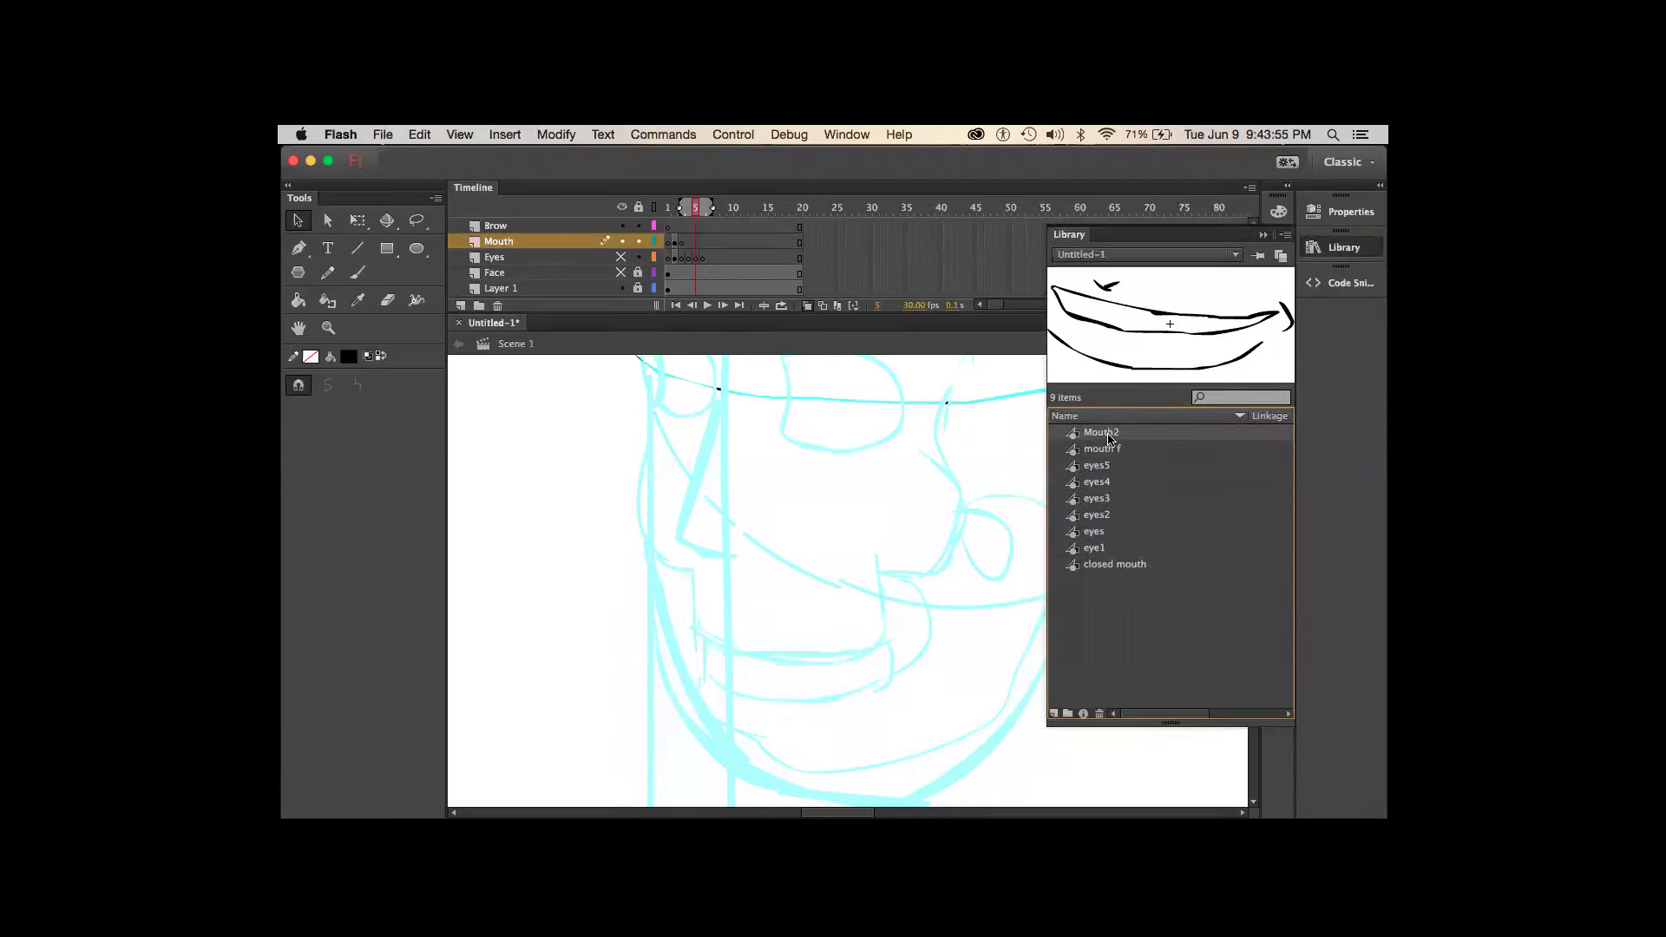
left_click_drag(1094, 439, 808, 656)
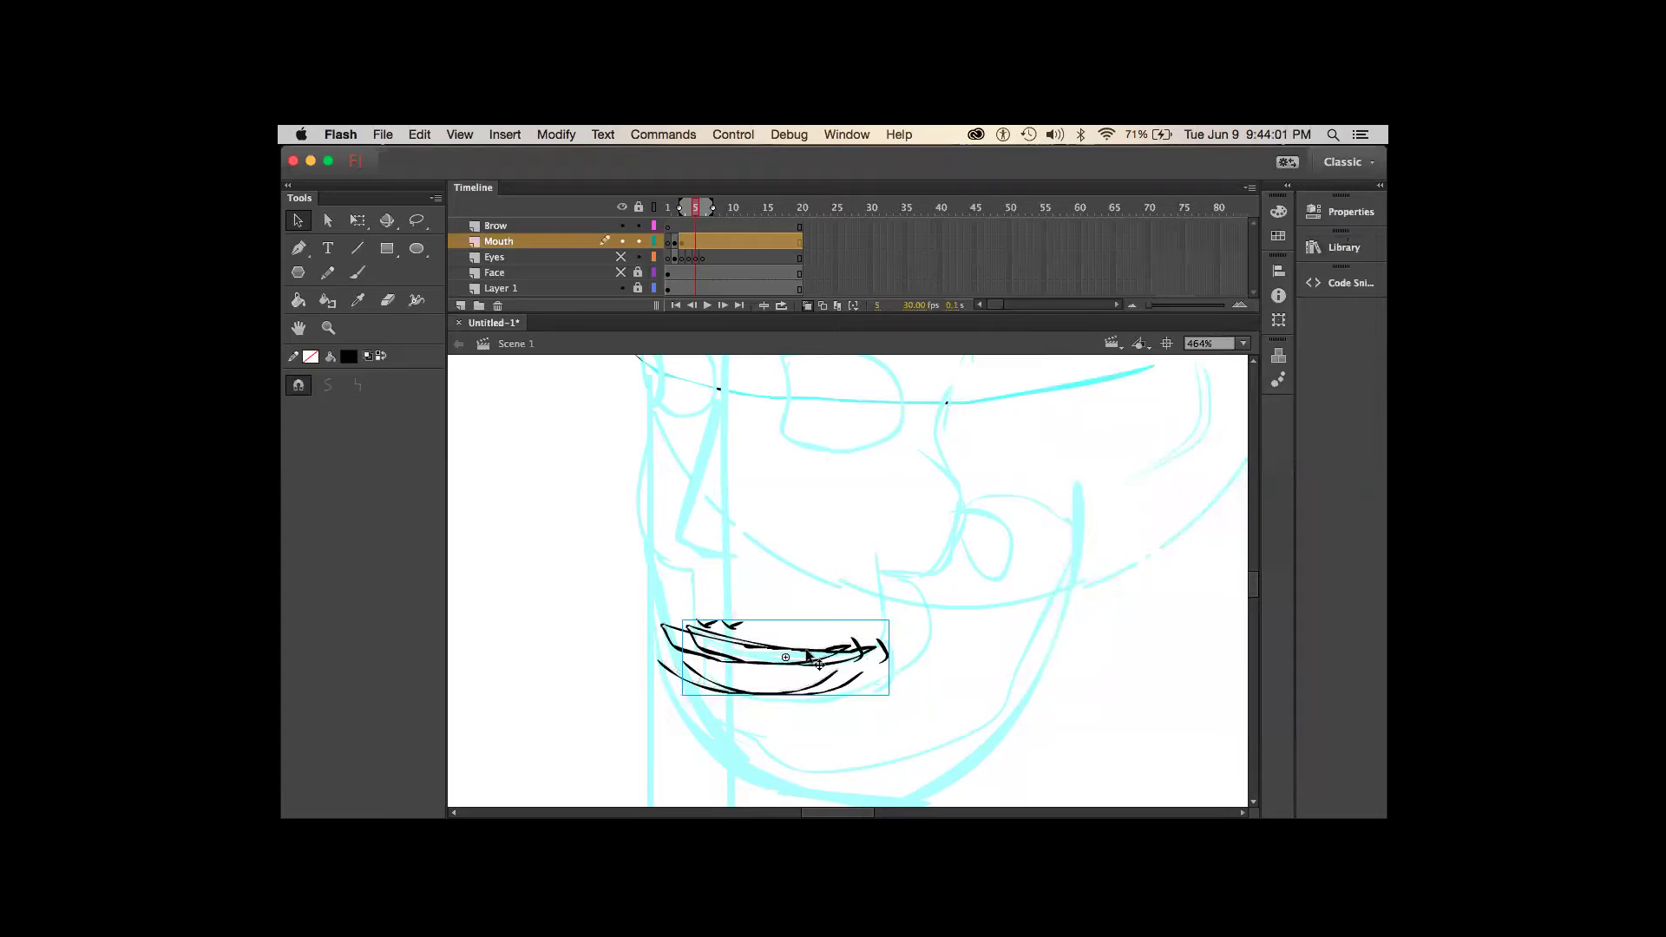
- Delete the duplicate Mouth2 instance and align the remaining one with the sketched mouth
key("Delete")
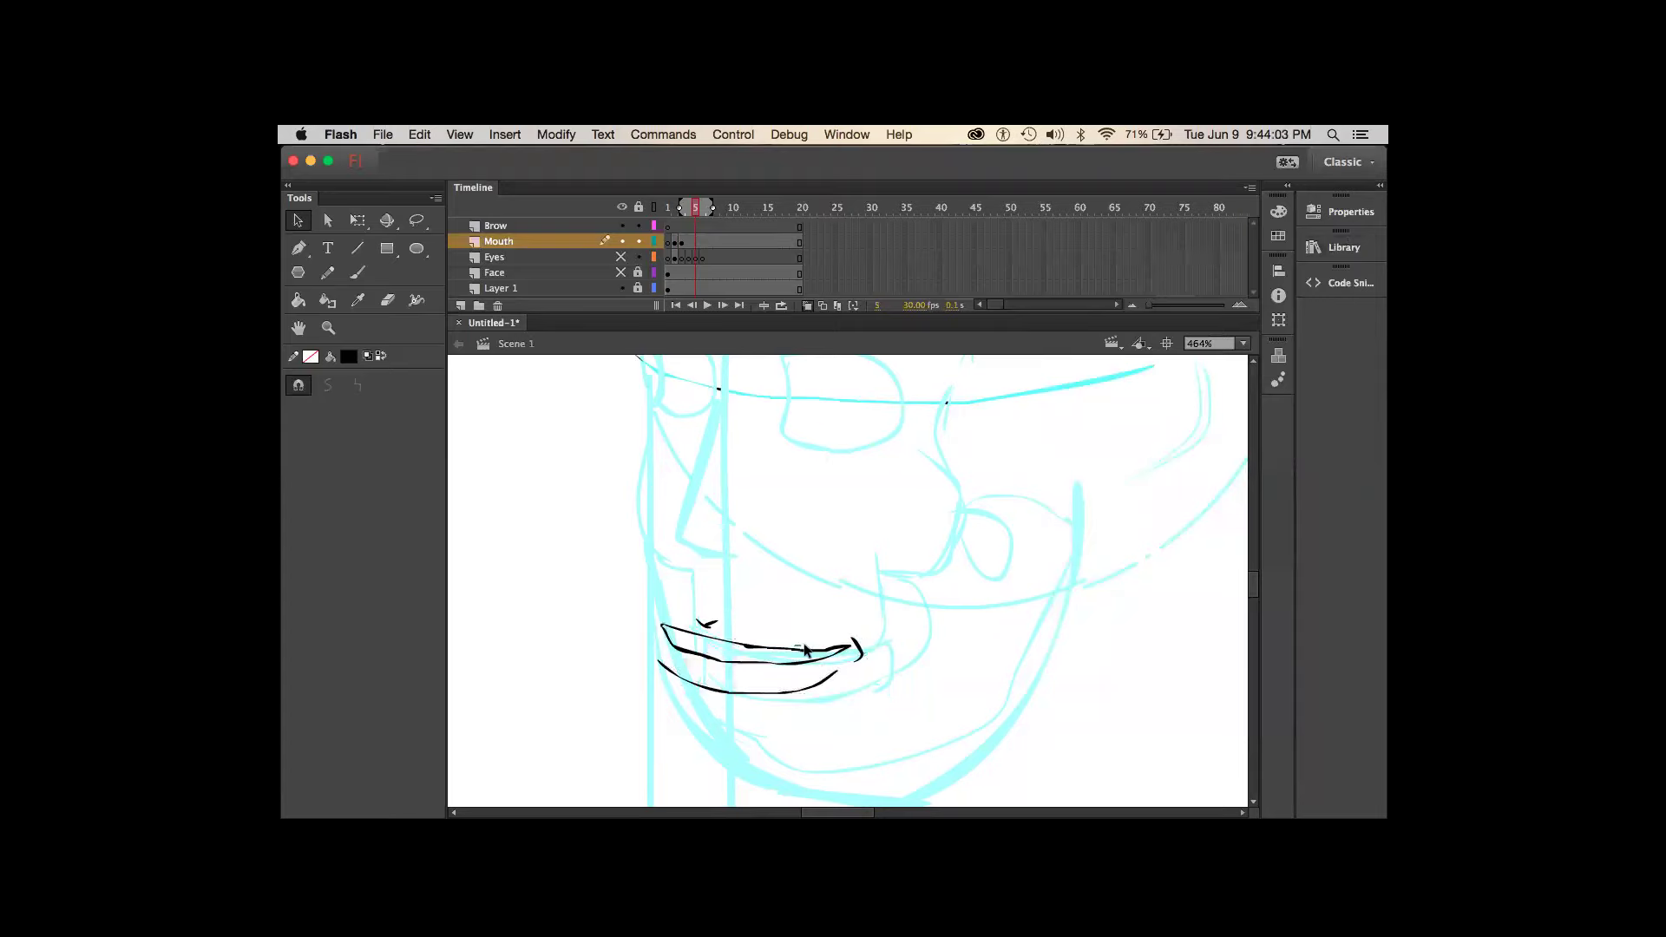
left_click(803, 647)
mouse_move(803, 646)
left_mouse_down()
mouse_move(830, 653)
mouse_move(815, 649)
left_mouse_up()
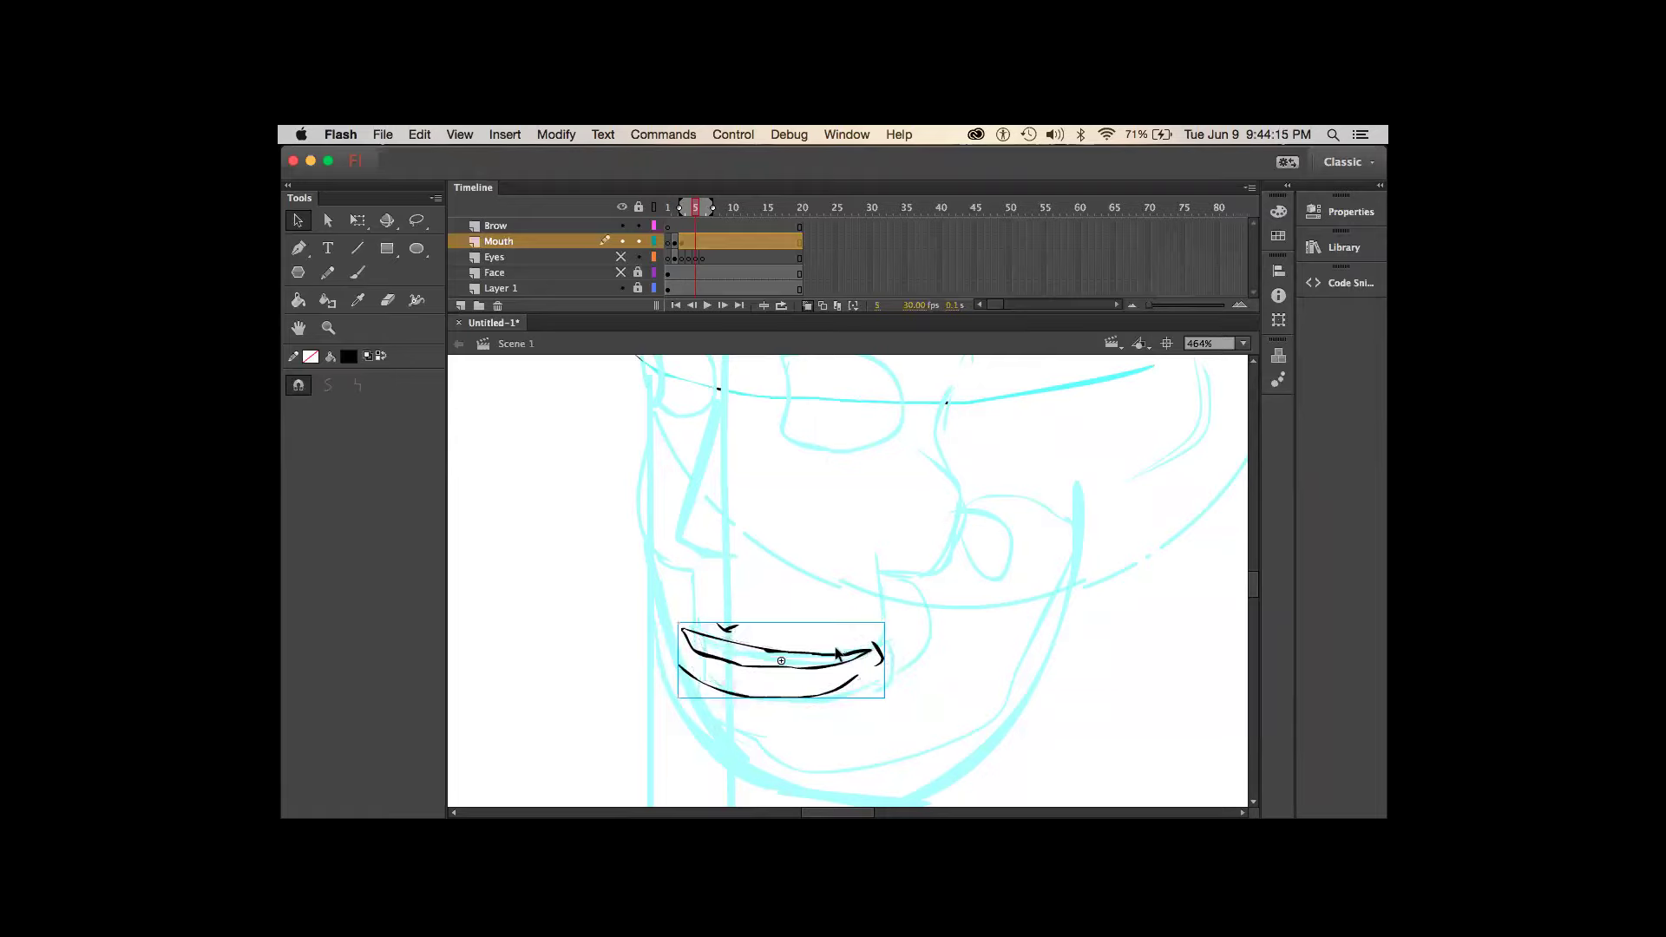
left_click_drag(834, 657, 847, 644)
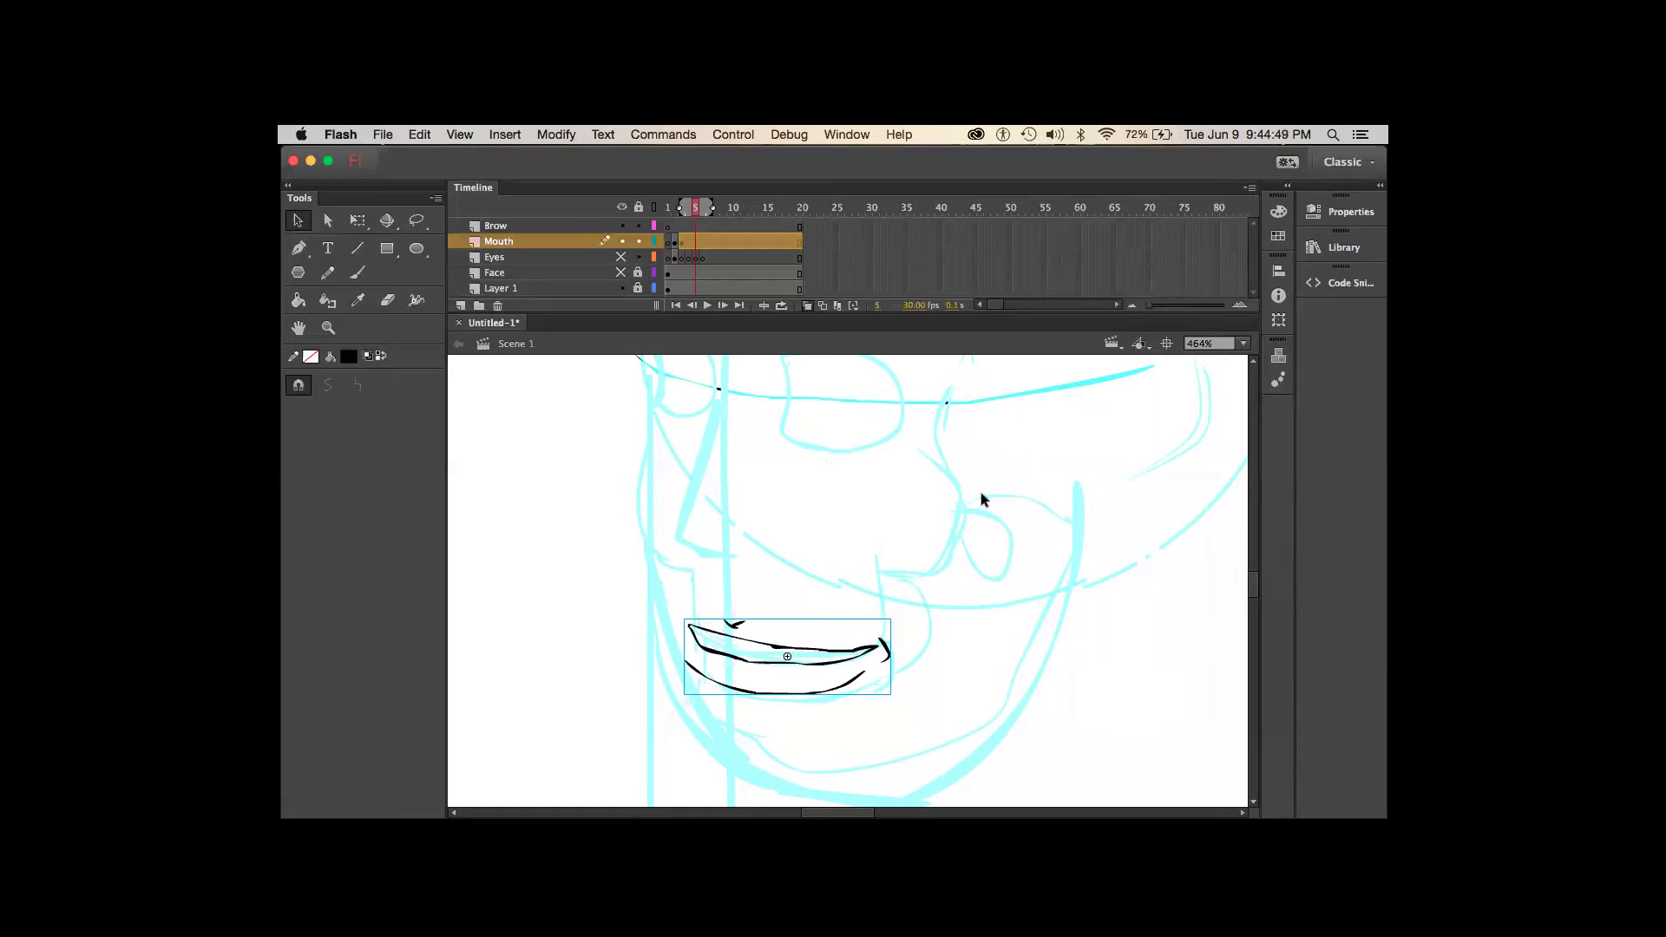
- Show the Eyes and Face layers and move the mouth slightly higher on the face
left_click(945, 407)
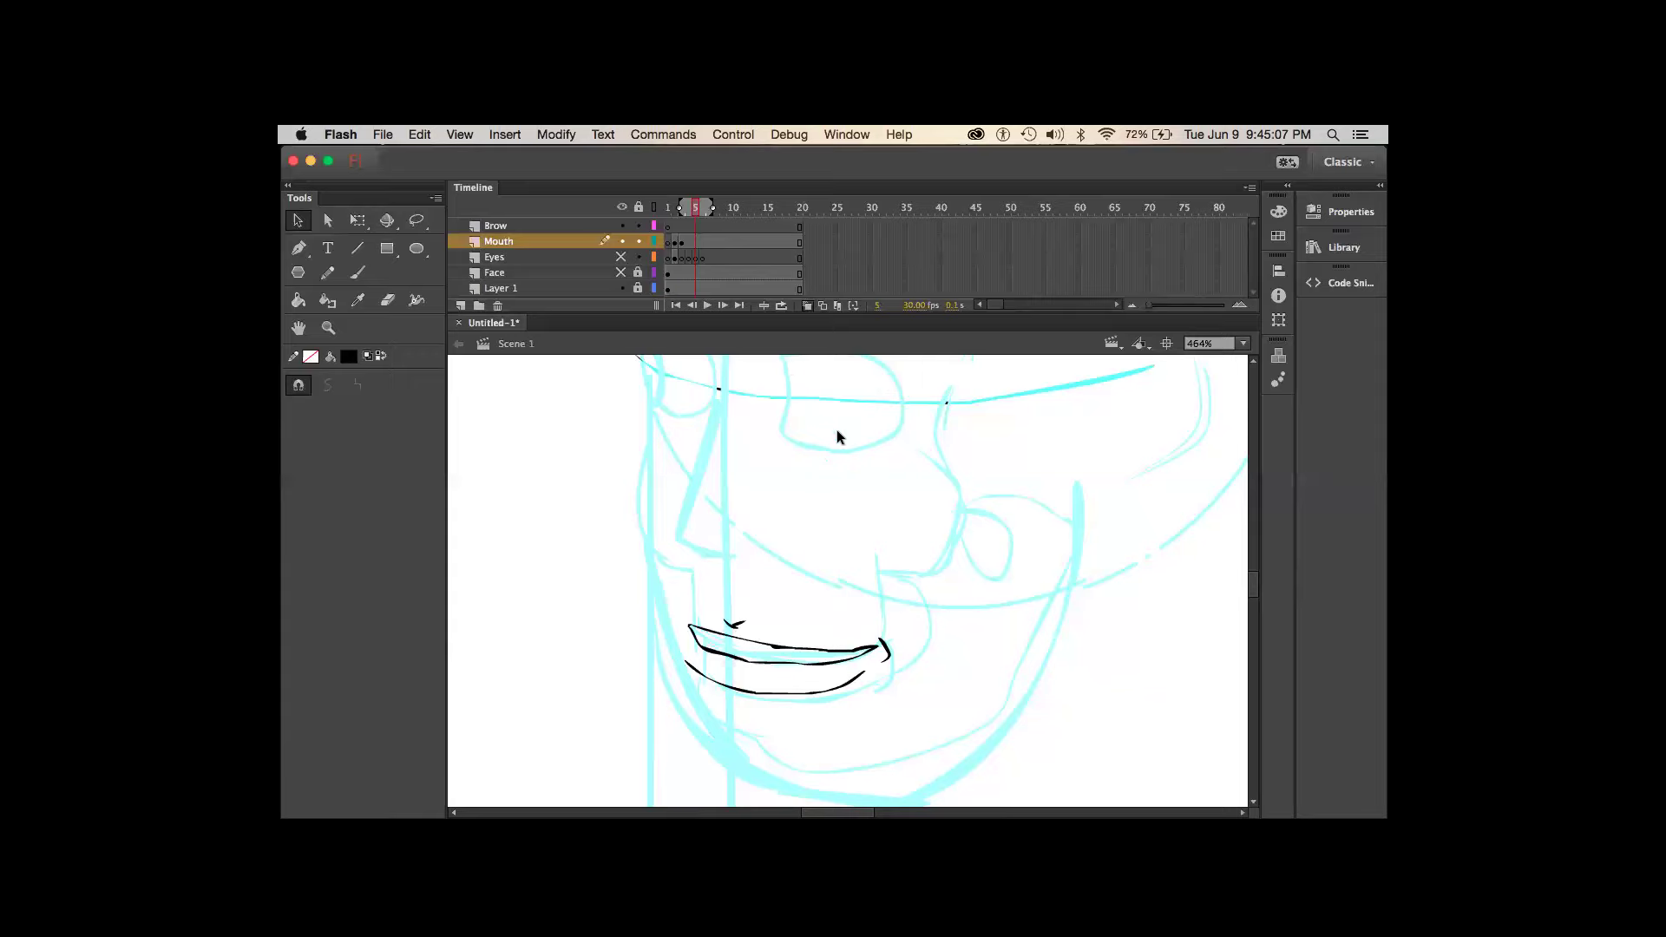
left_click_drag(862, 456, 887, 498)
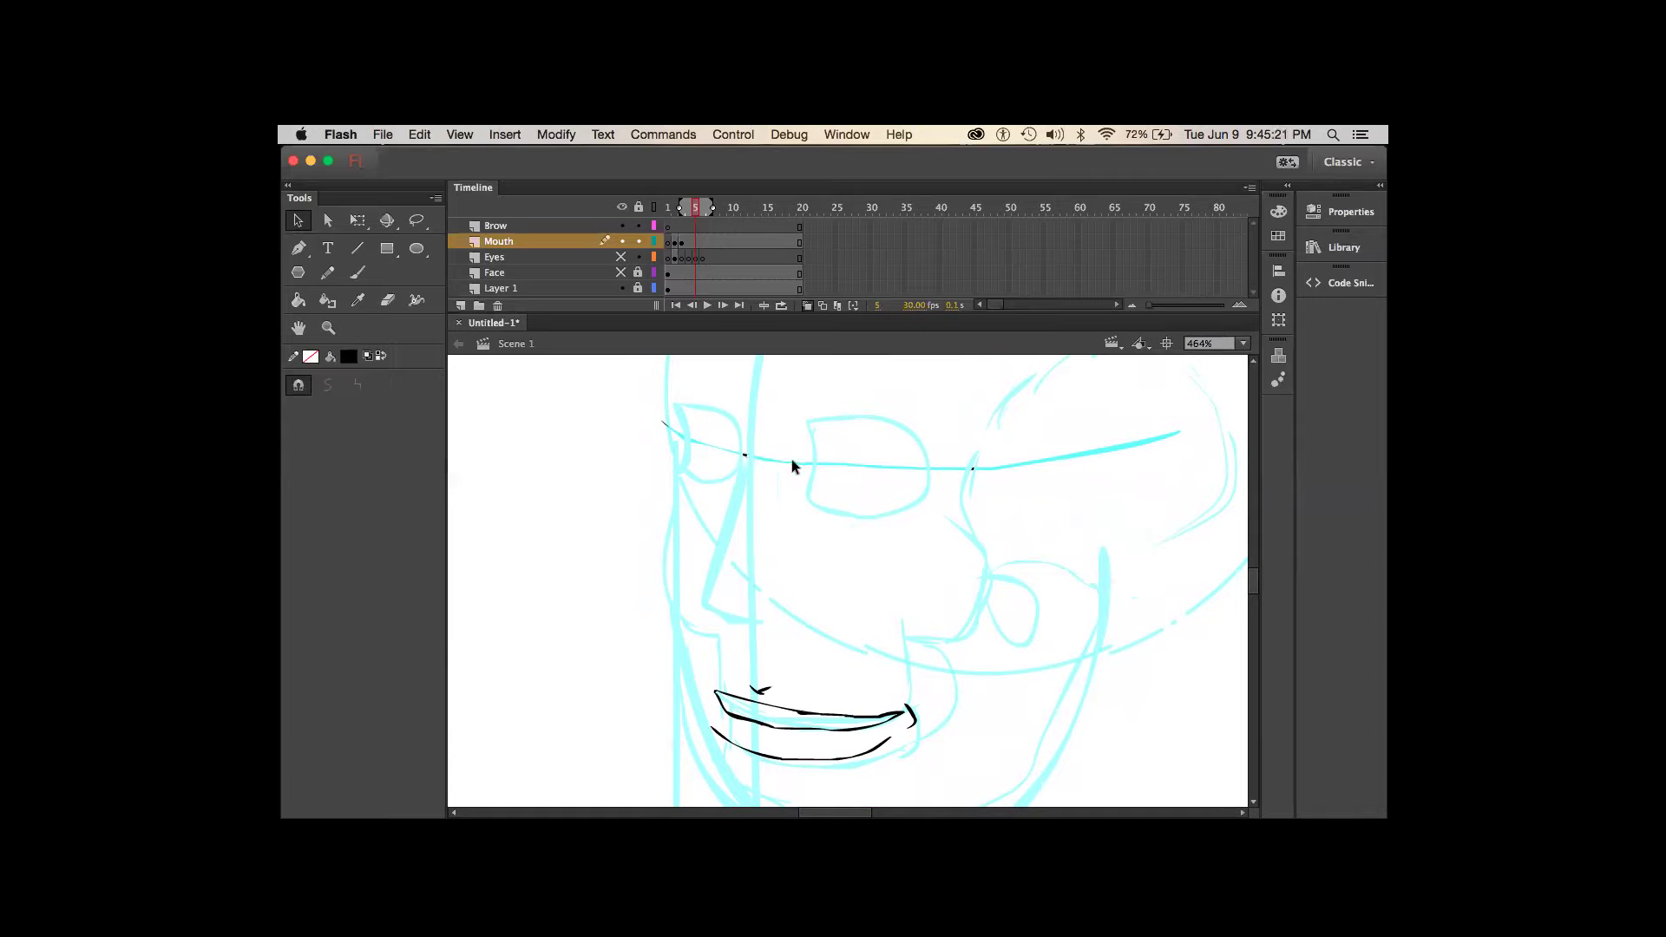
left_click(621, 256)
left_click(621, 272)
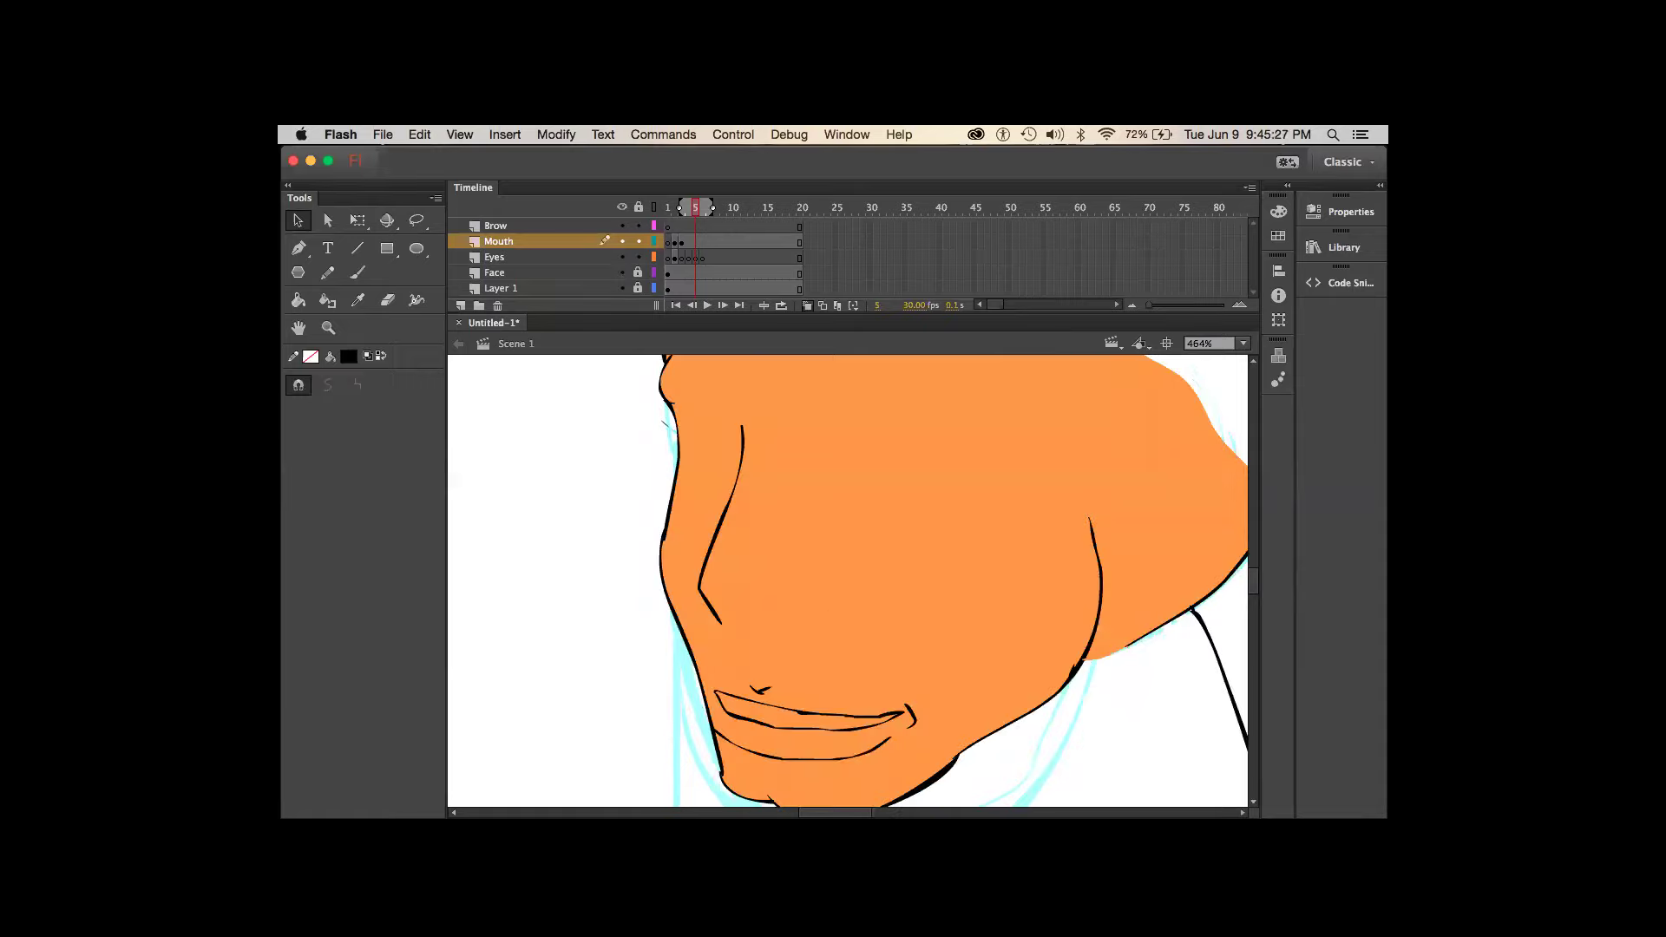
left_click(737, 241)
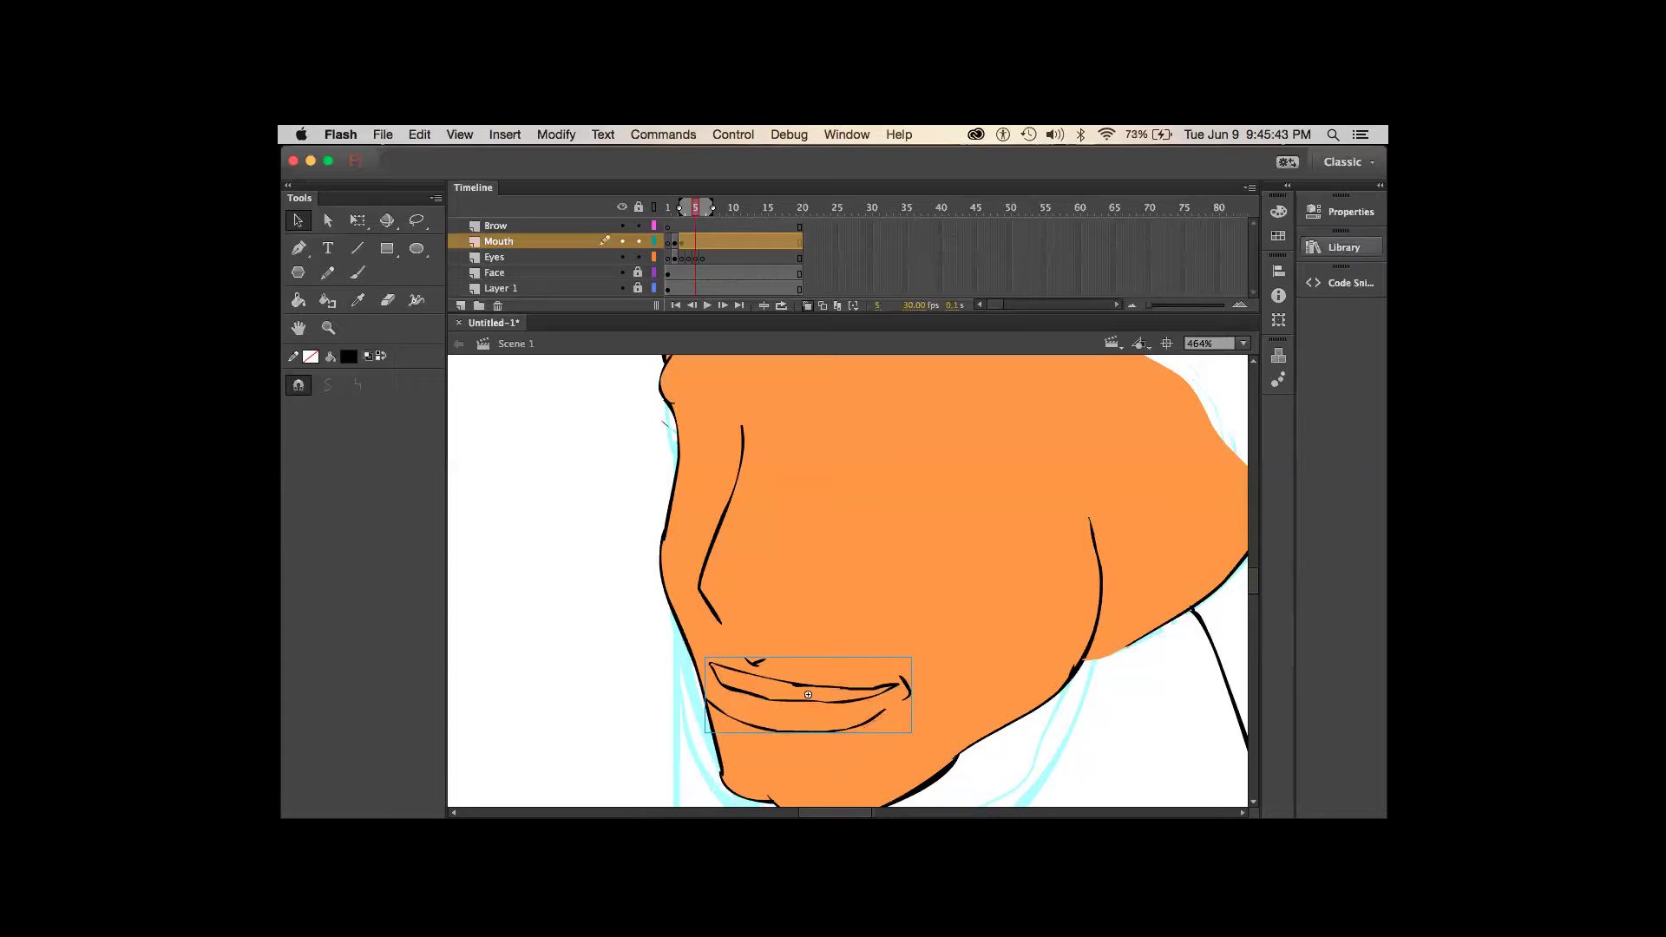
left_click(1343, 248)
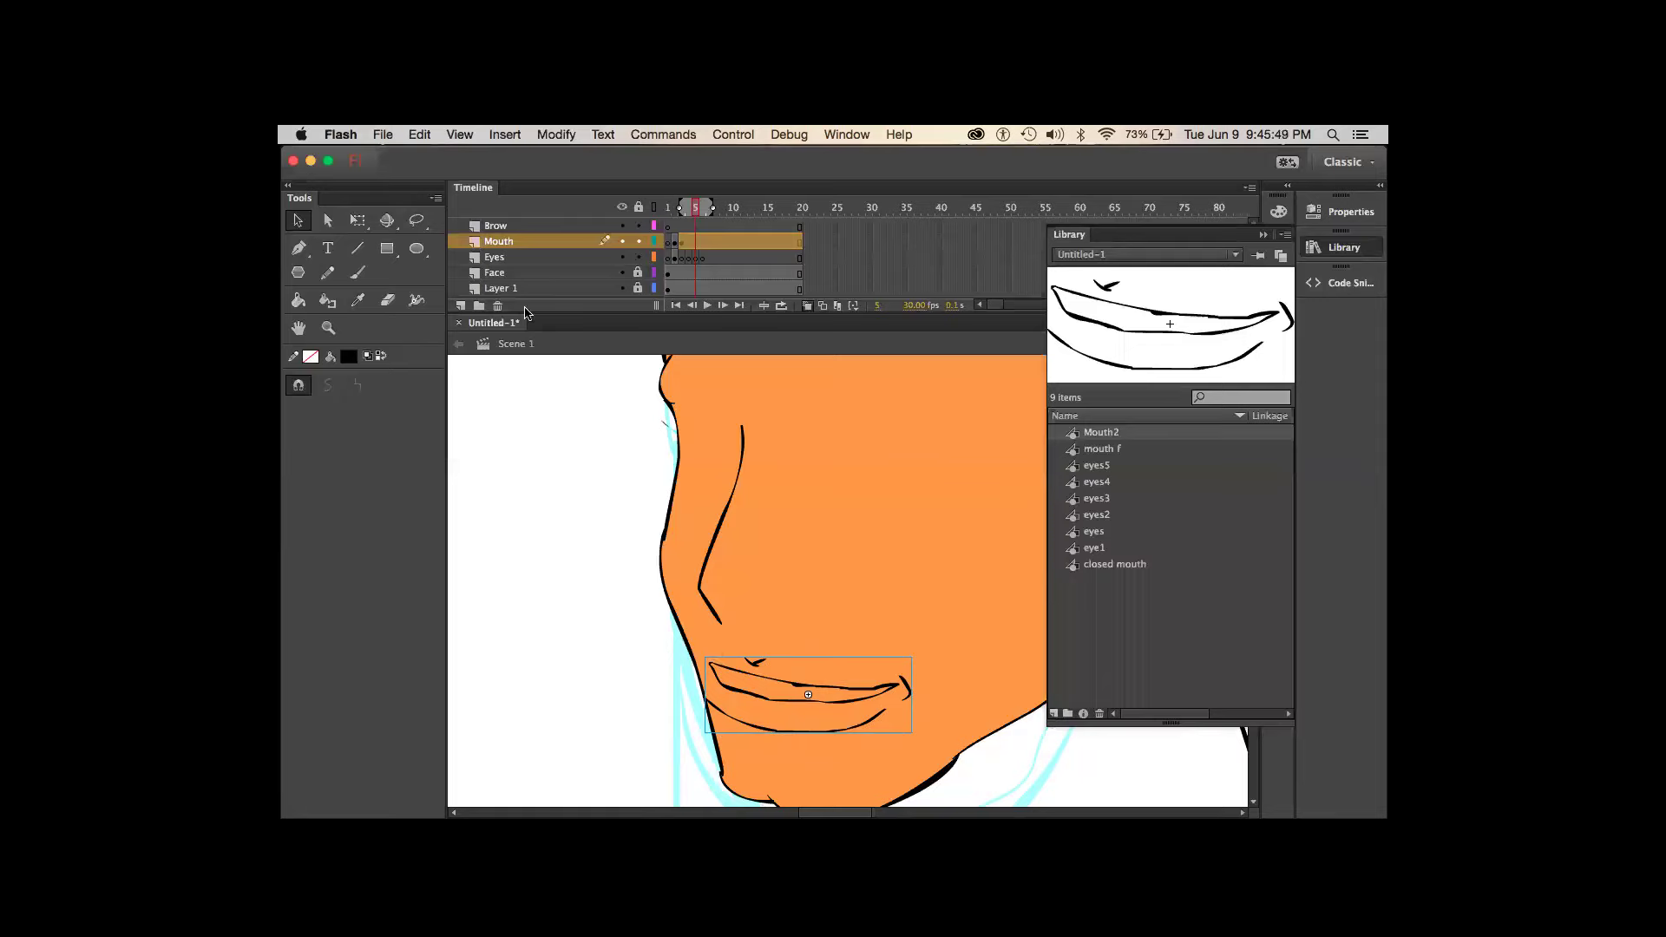
- Make Face the active layer for the Brush tool, unlock it and display it as outlines
left_click(525, 274)
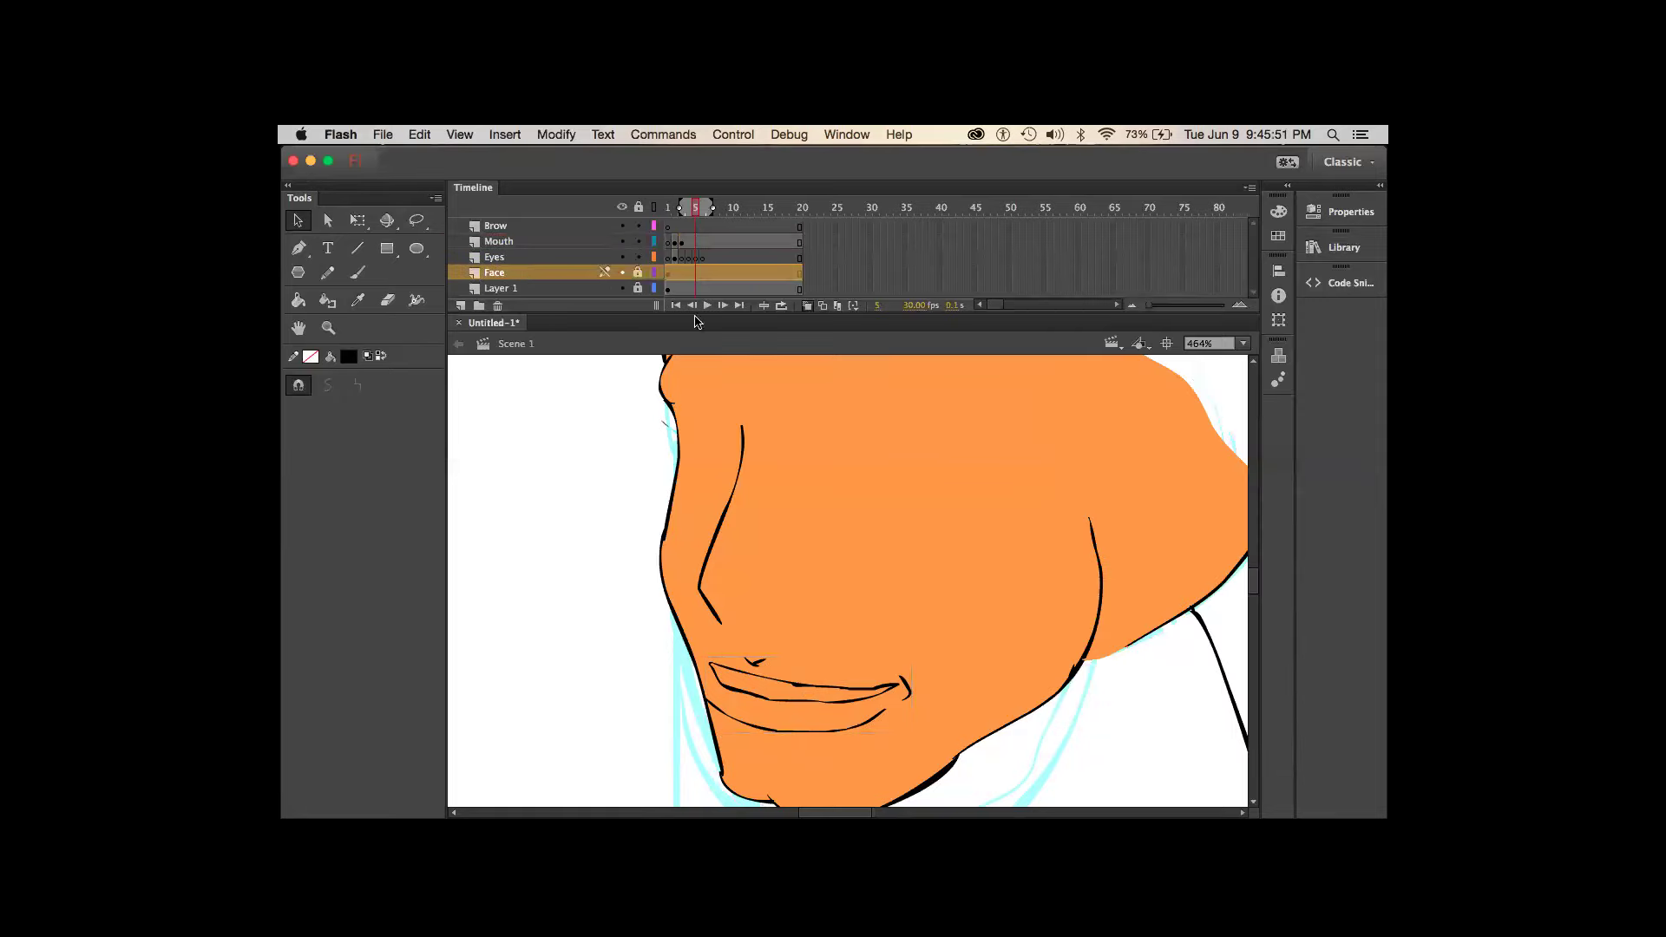
left_click(357, 272)
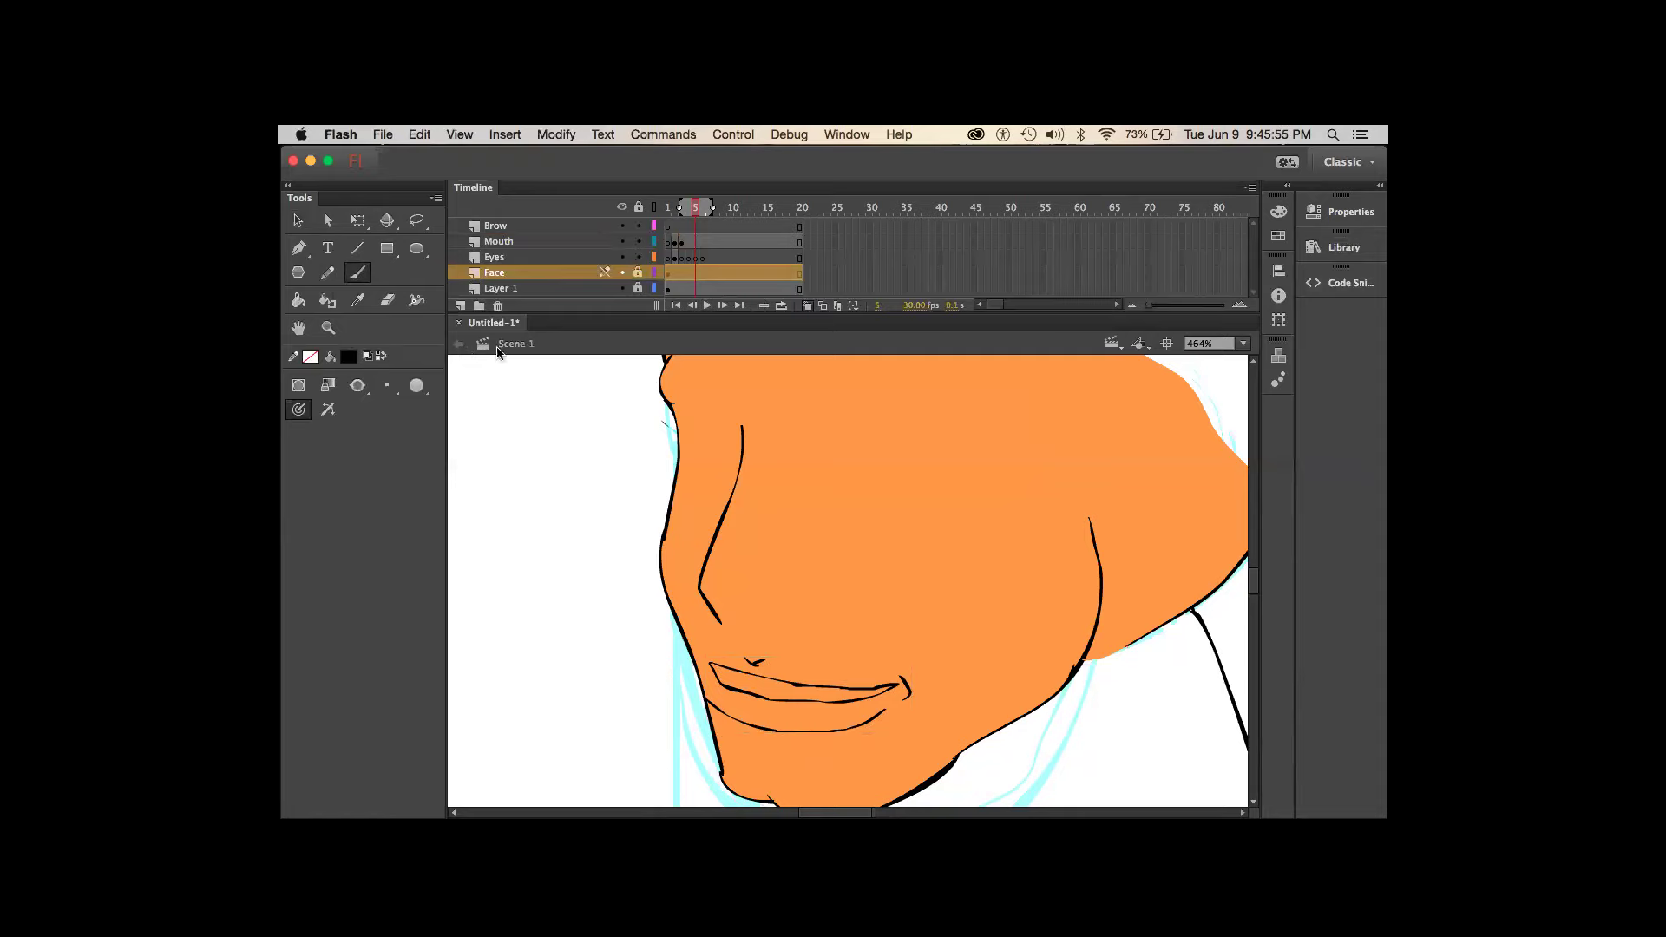
left_click(639, 273)
left_click(654, 272)
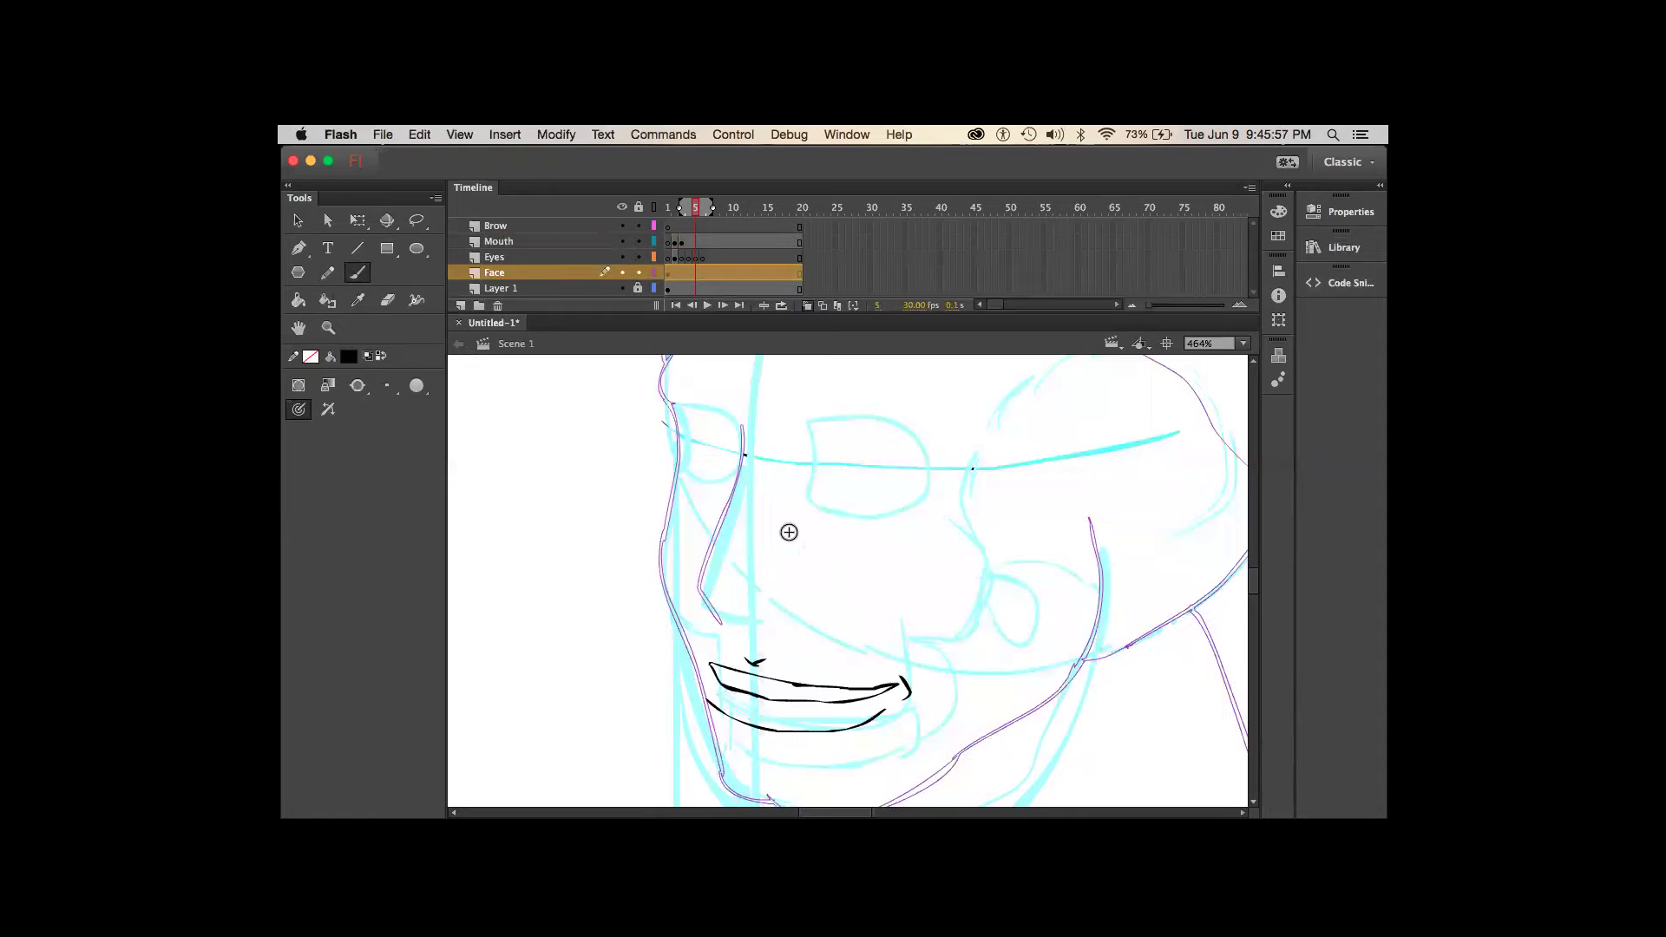
- Try a brush stroke on the Face layer arching over the mouth to the jaw, and undo it
mouse_move(690, 642)
left_mouse_down()
mouse_move(847, 646)
mouse_move(997, 720)
left_mouse_up()
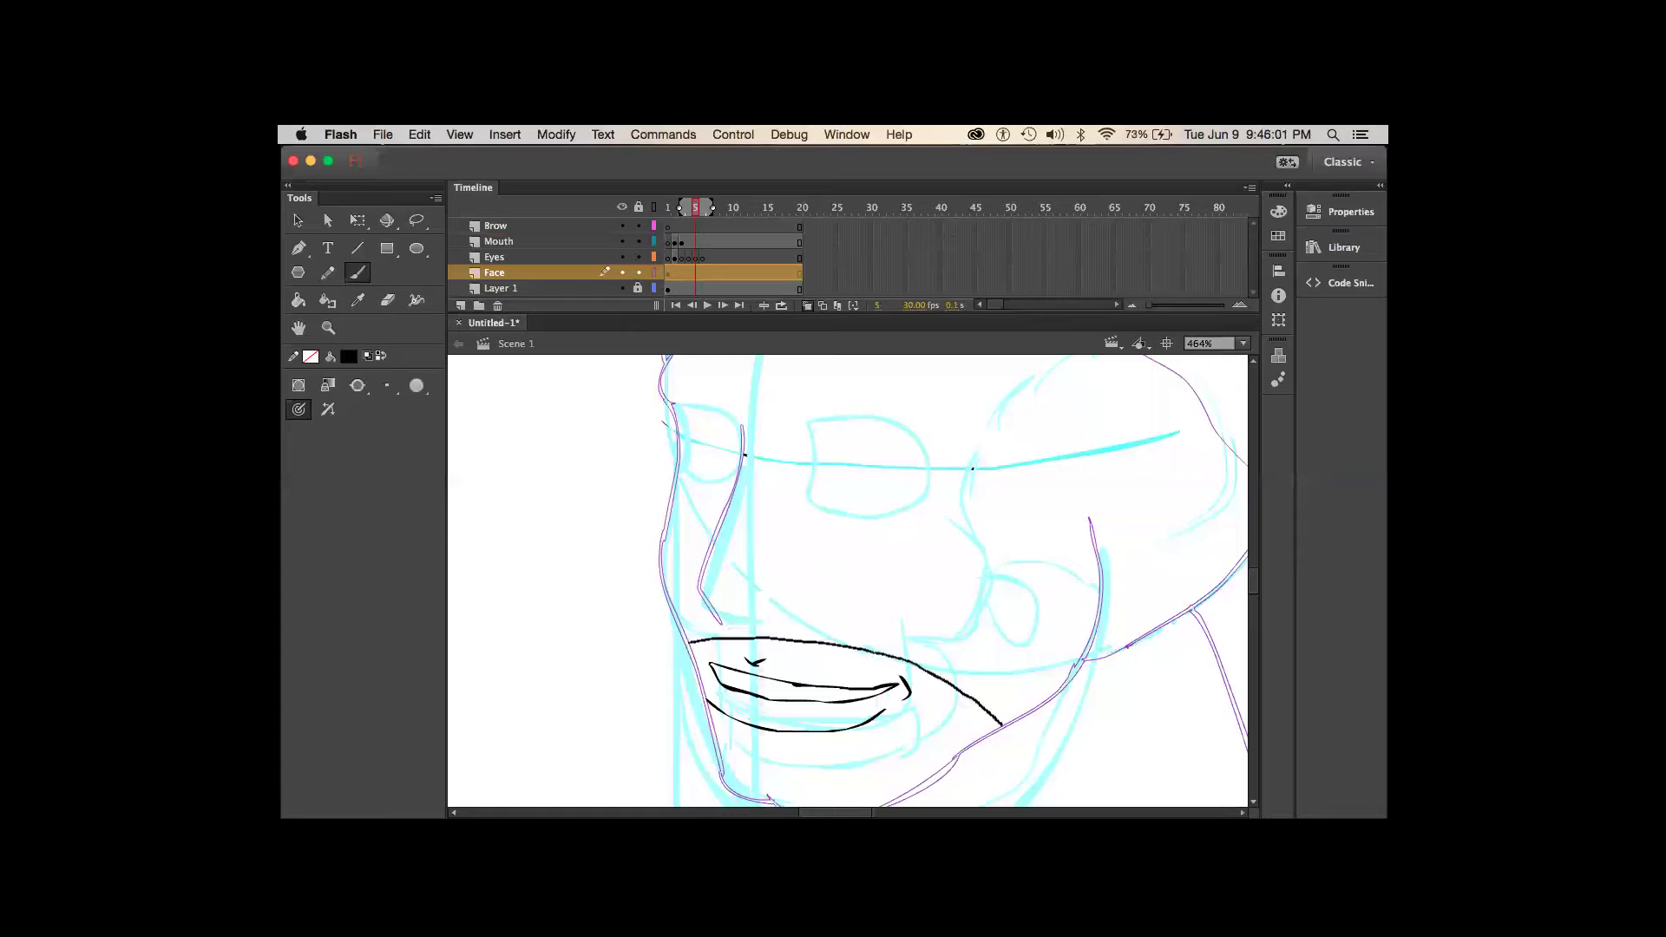
key("super+z")
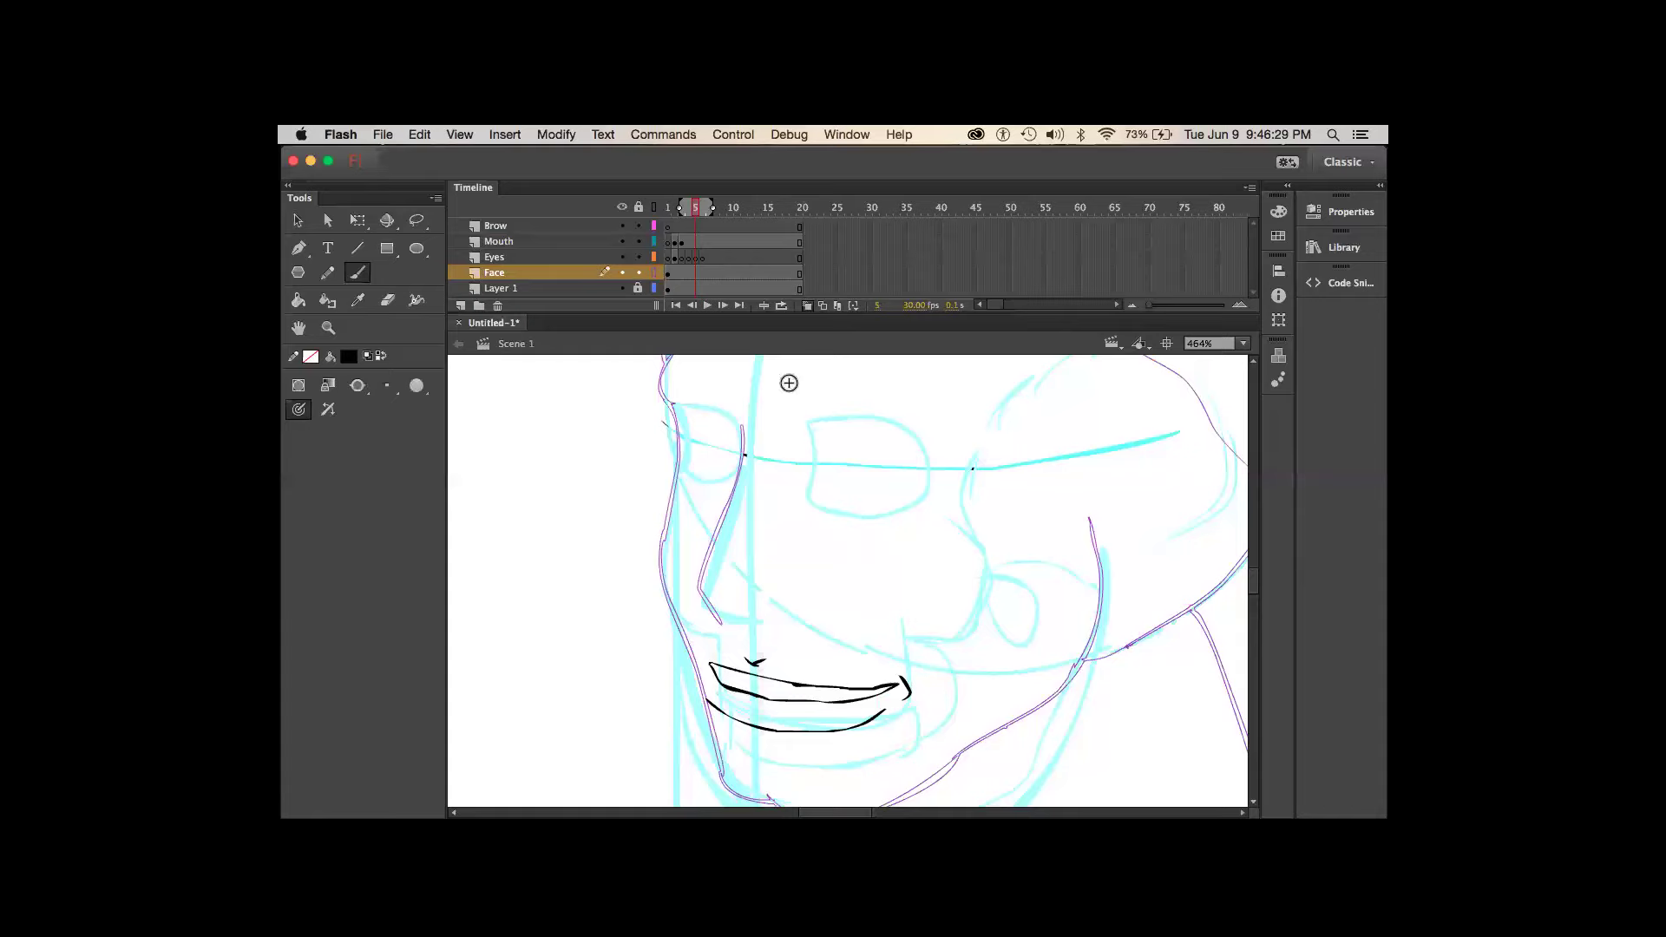
- Minimise the Flash window to reveal the desktop
left_click(838, 134)
left_click(838, 135)
scroll(699, 376, "left", 10)
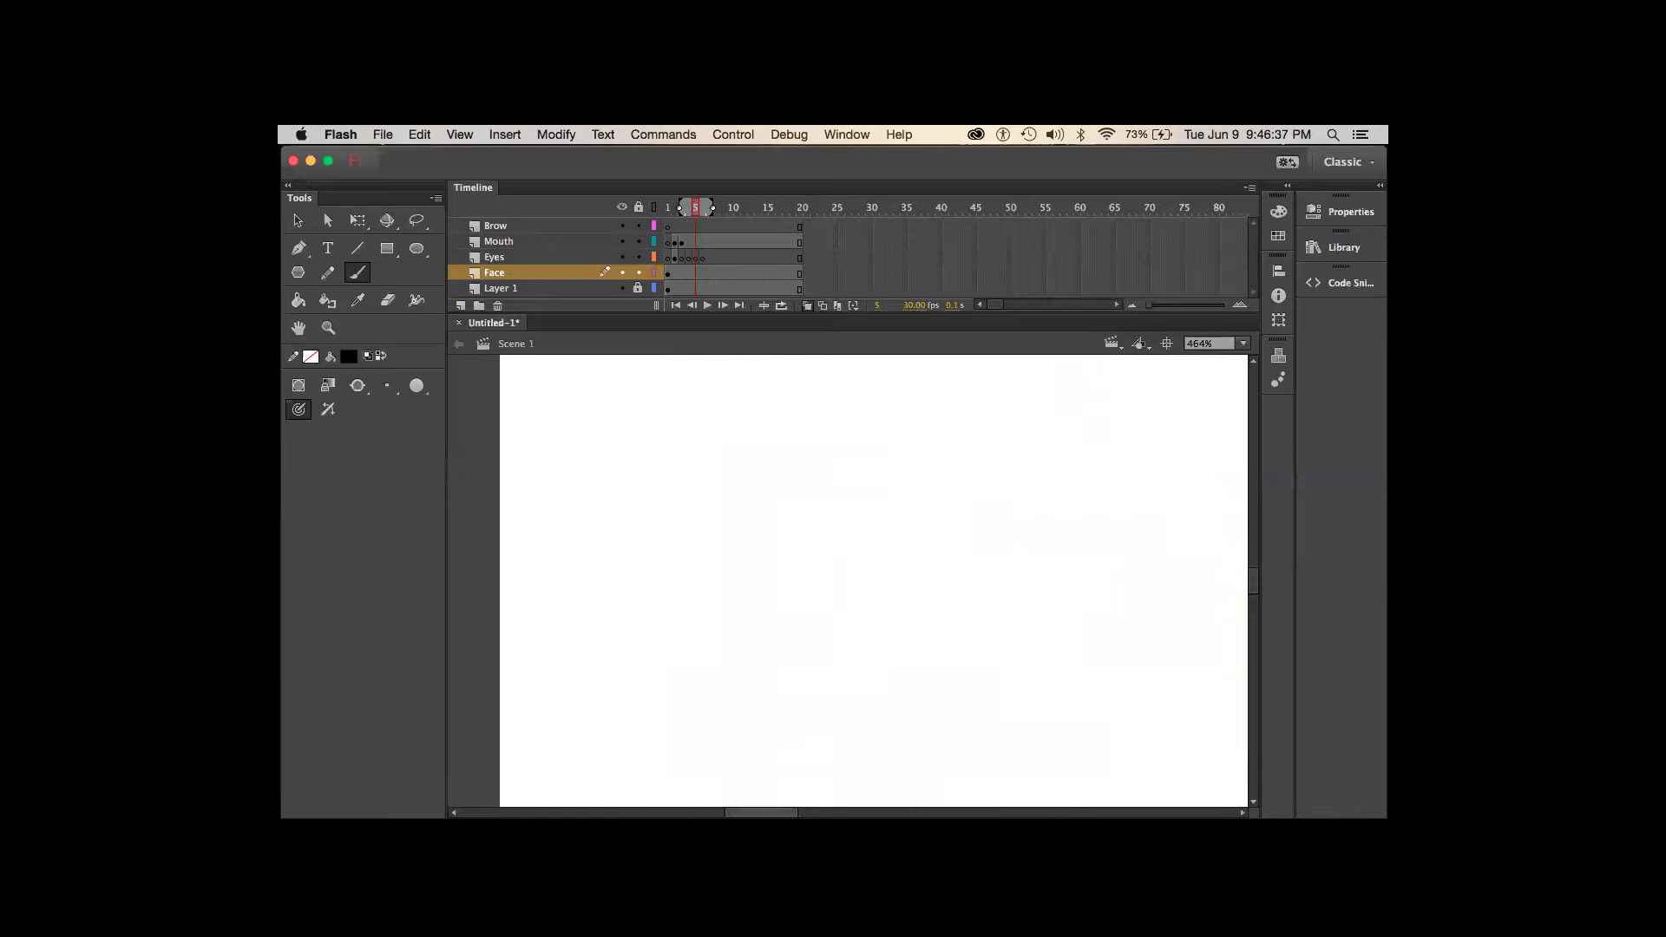
left_click(311, 162)
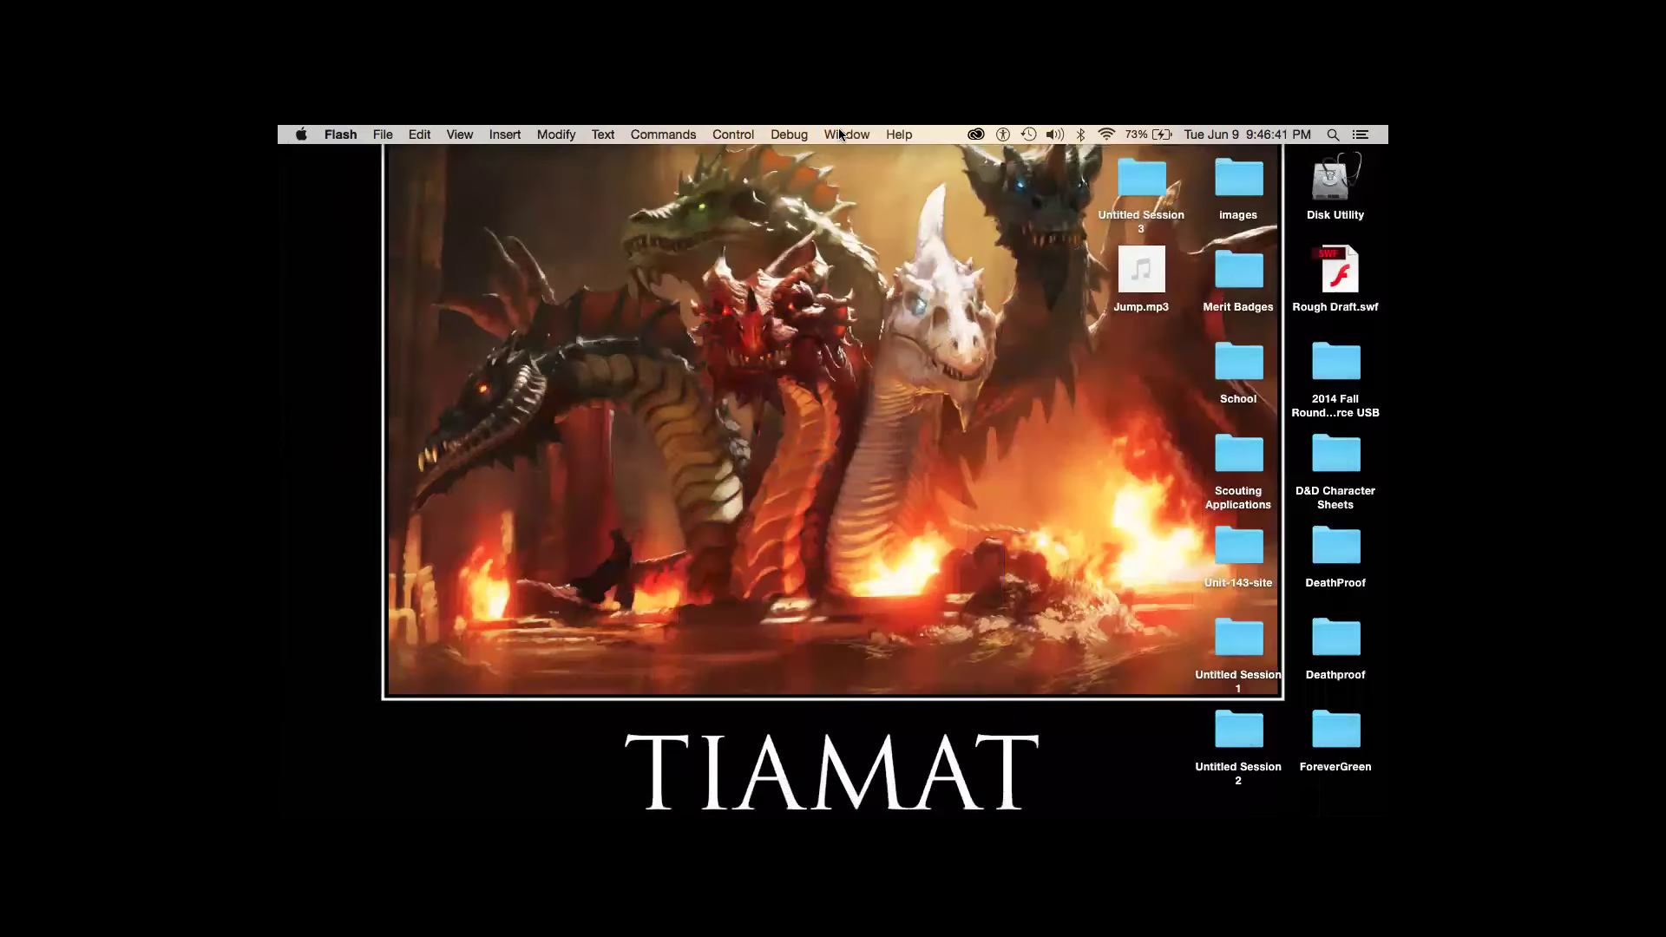
- Switch to the Zoom home window and minimise it
mouse_move(325, 341)
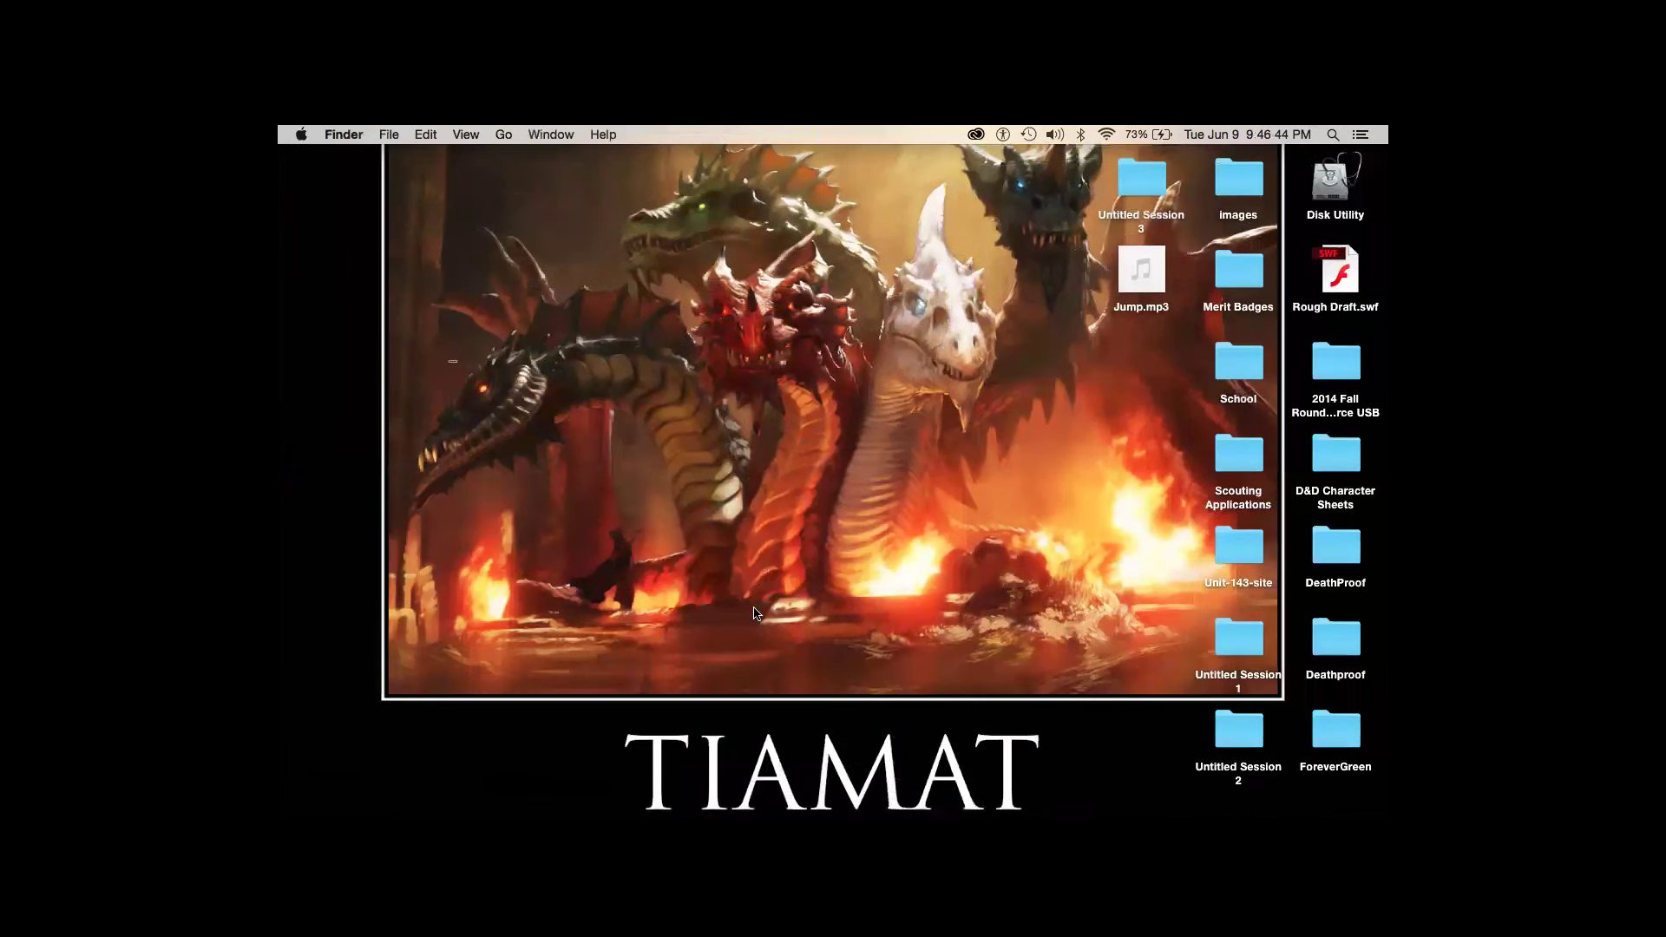
mouse_move(292, 592)
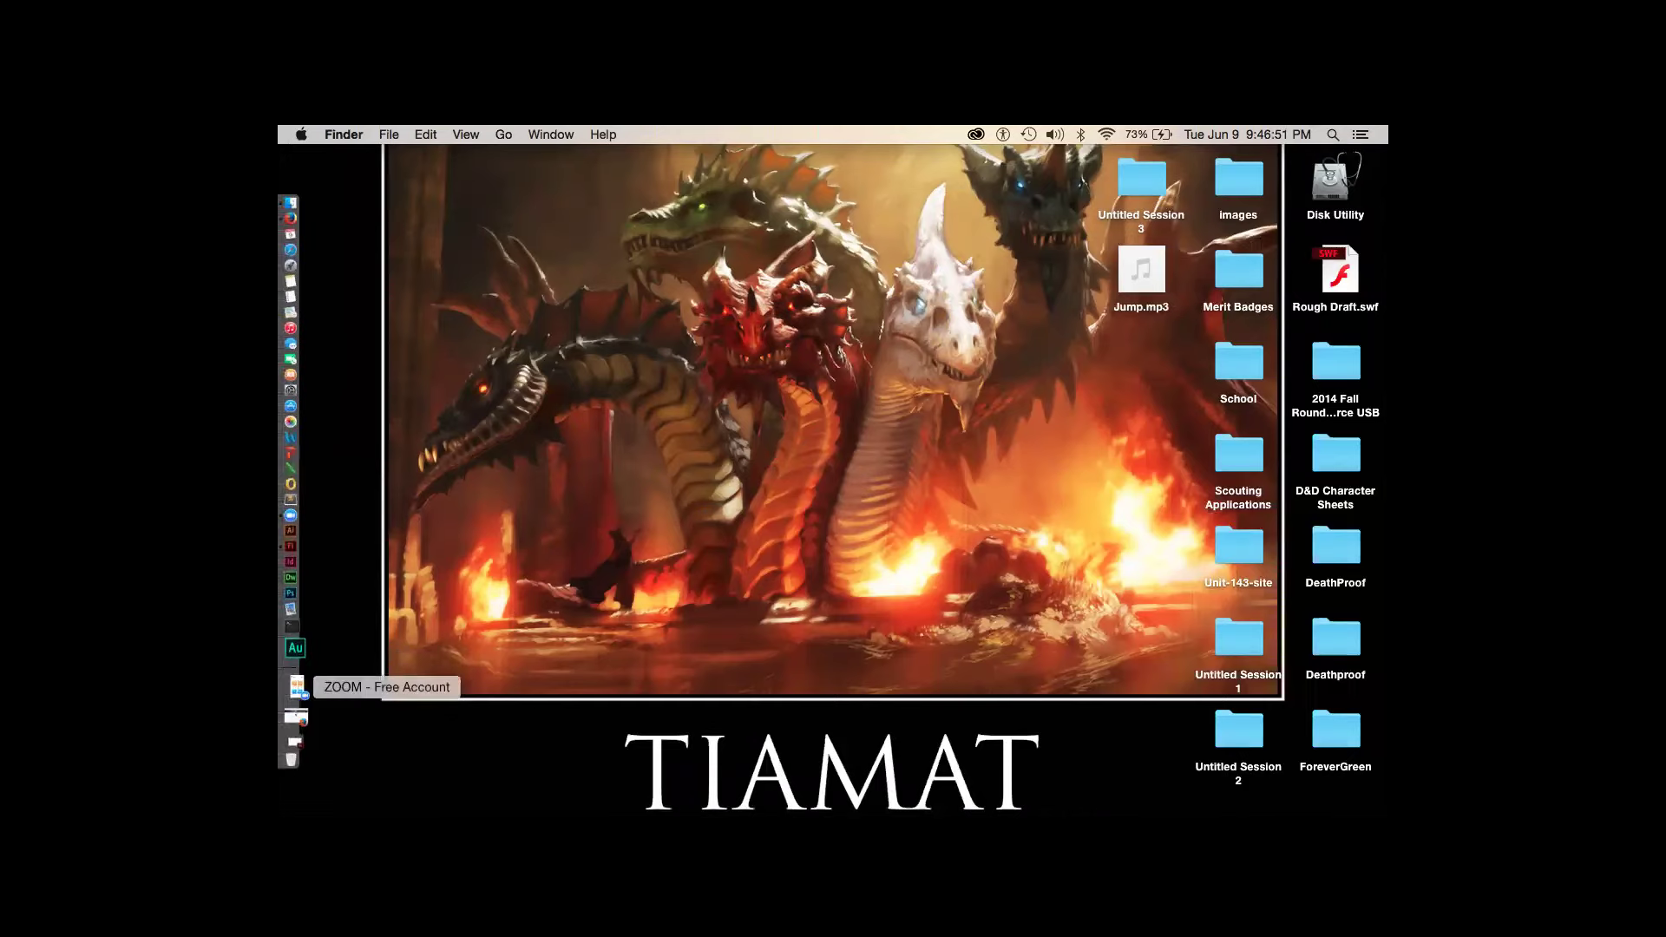
left_click(297, 683)
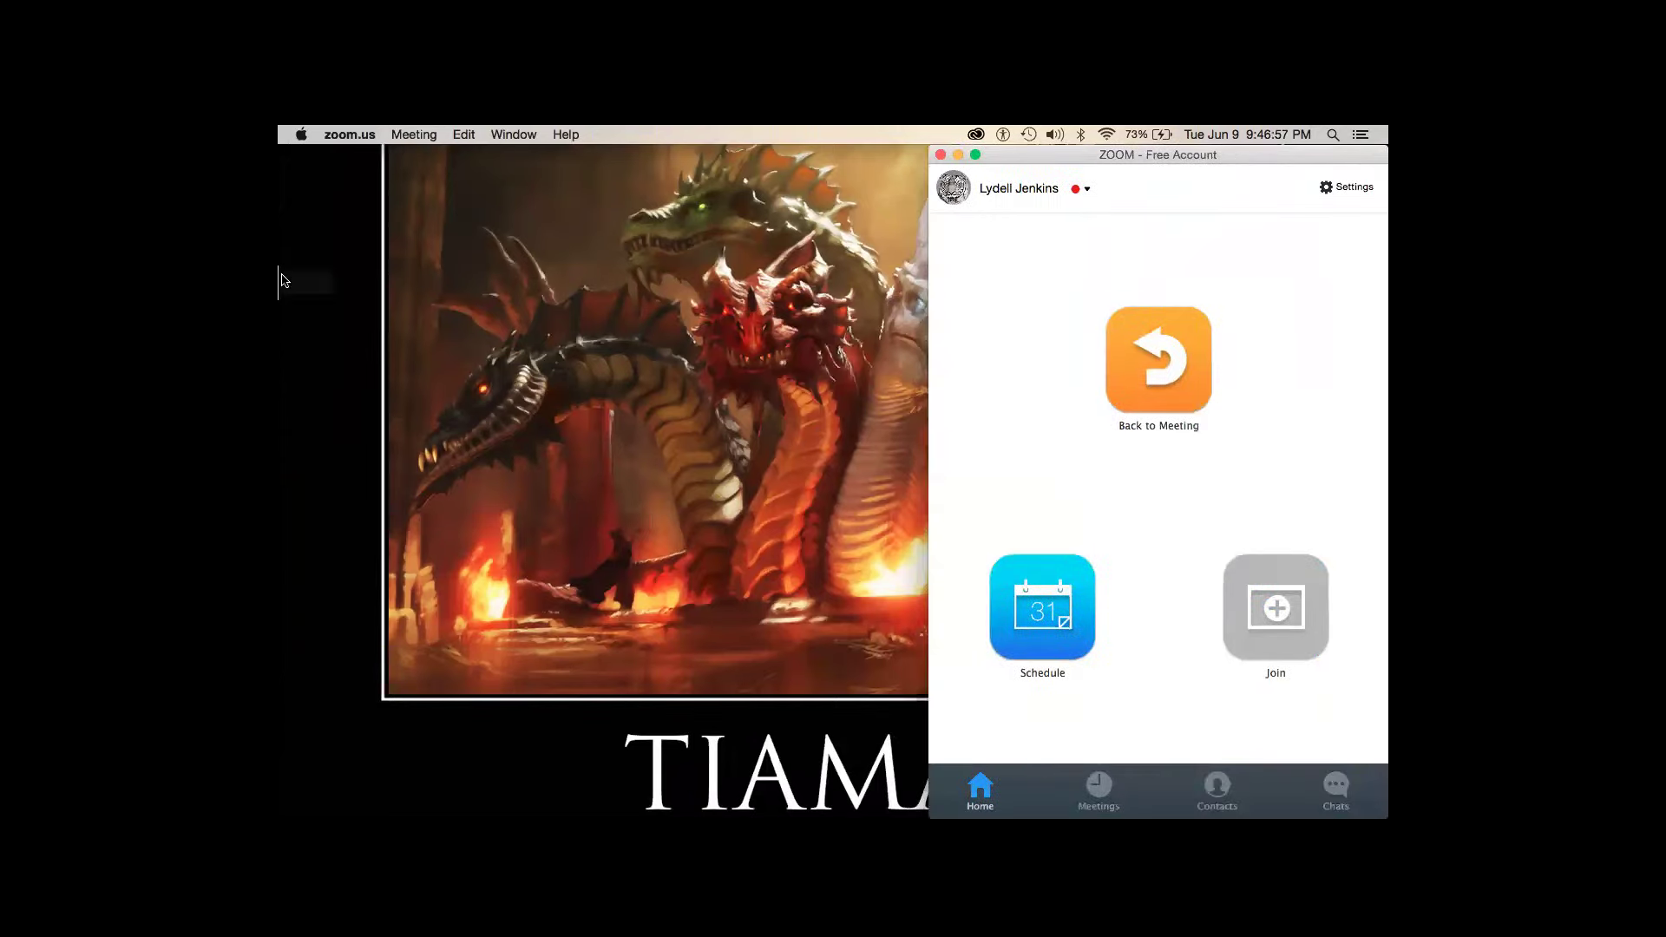
mouse_move(293, 563)
left_click(958, 155)
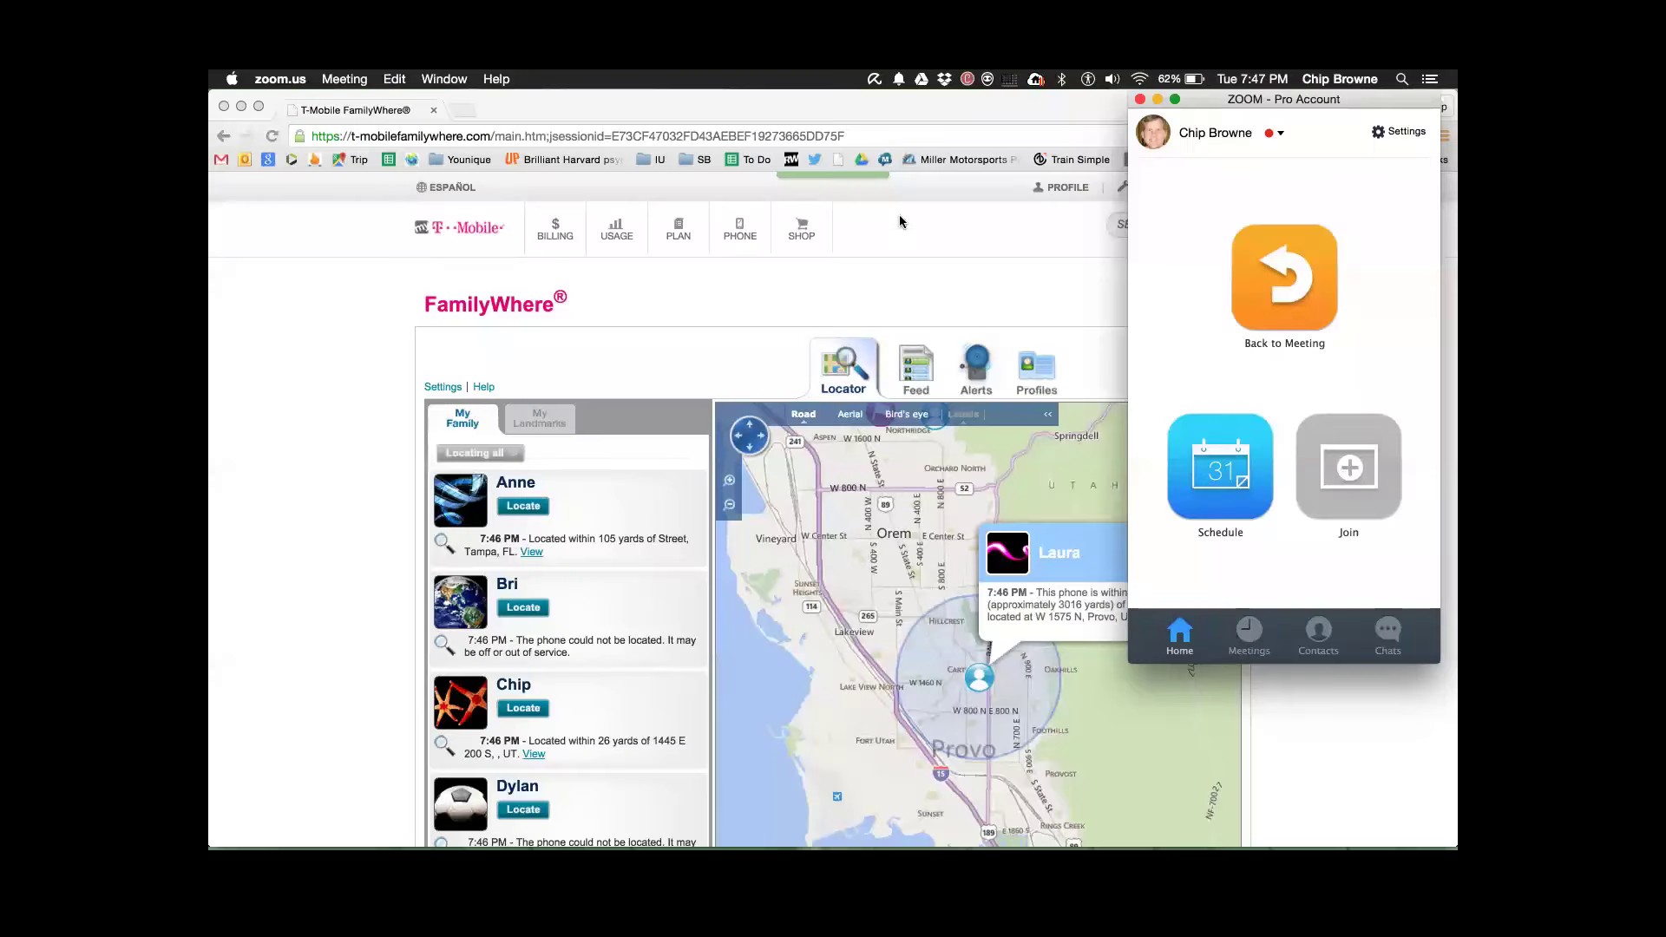
- Switch to Chrome and select the address of the T-Mobile FamilyWhere page
left_click(941, 144)
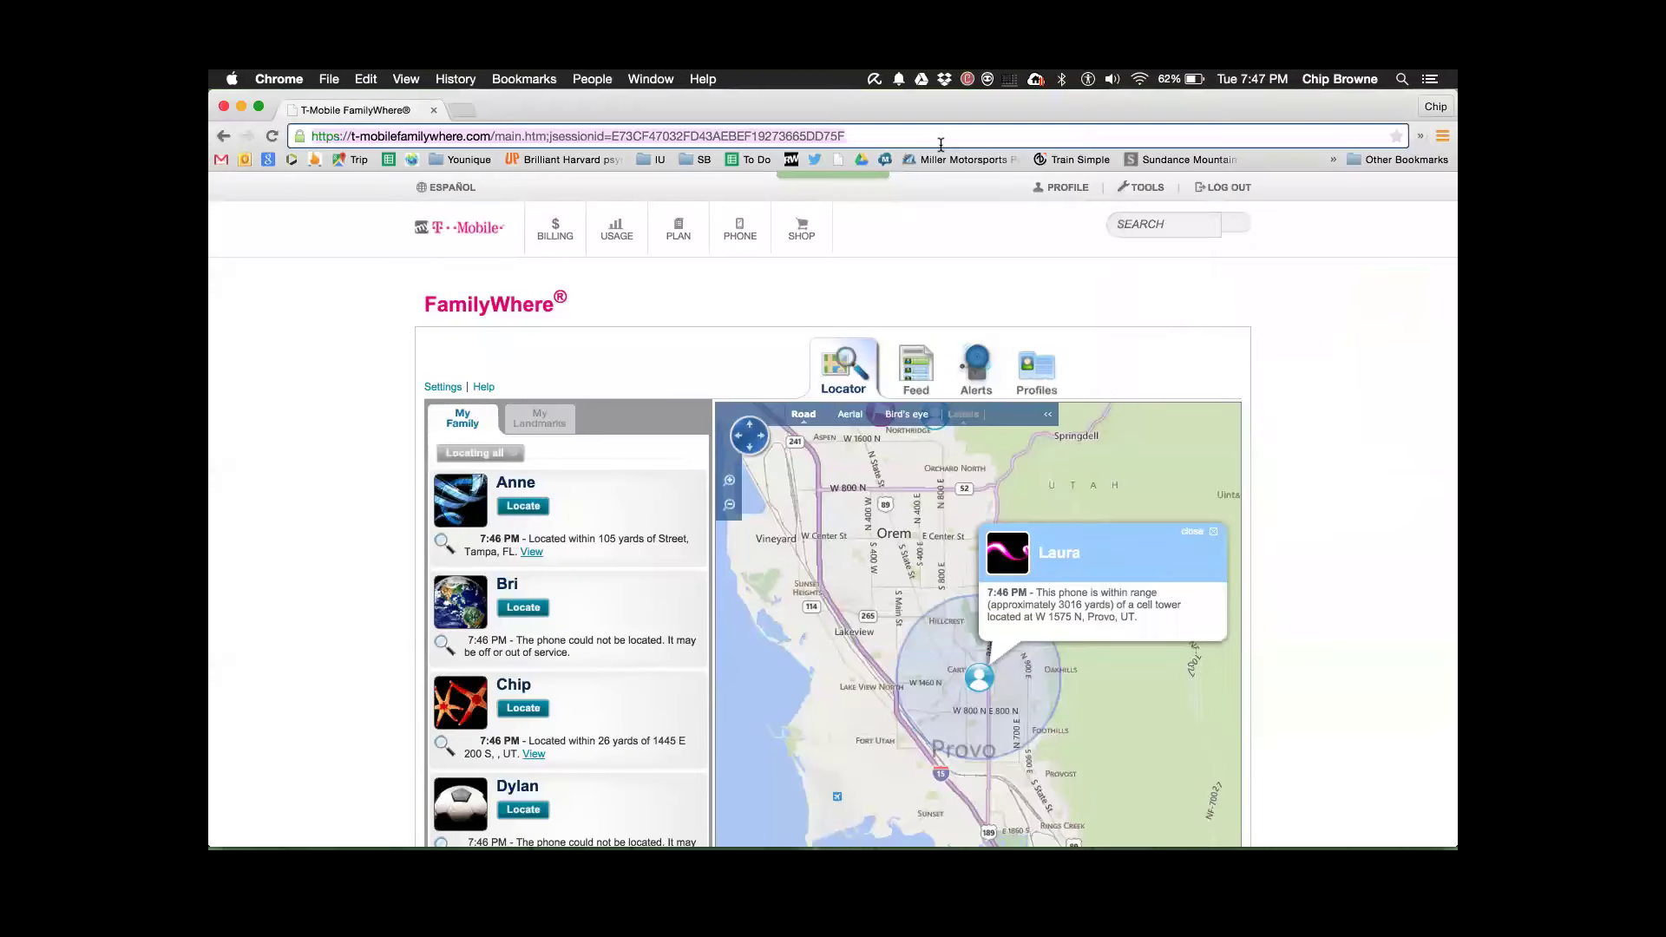